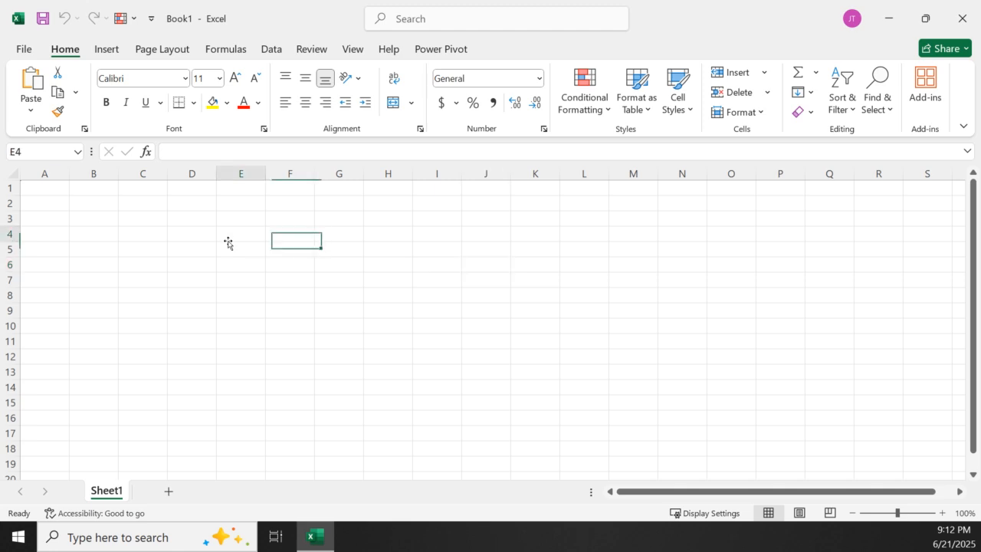
pyautogui.click(400, 294)
pyautogui.click(555, 238)
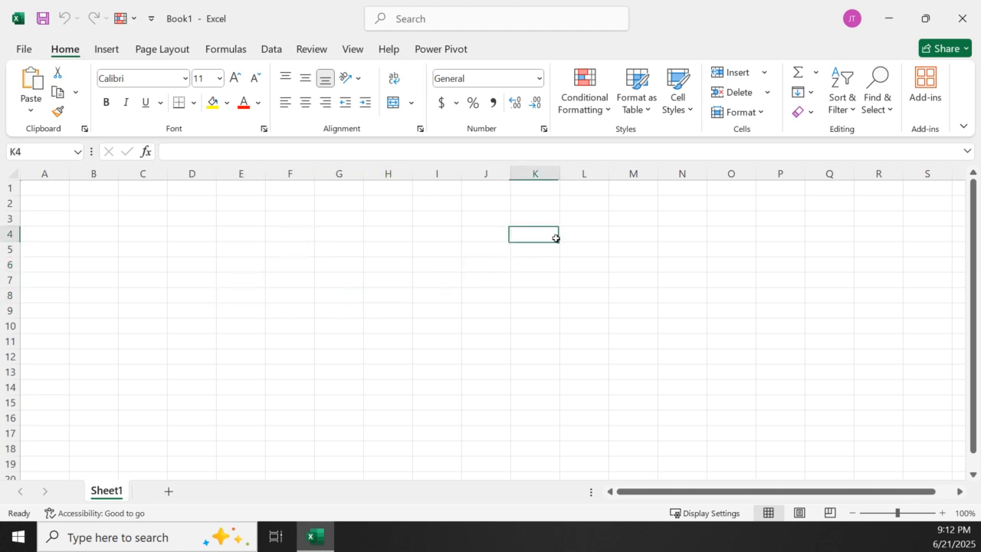
pyautogui.click(302, 217)
pyautogui.click(234, 284)
pyautogui.click(384, 402)
pyautogui.click(583, 341)
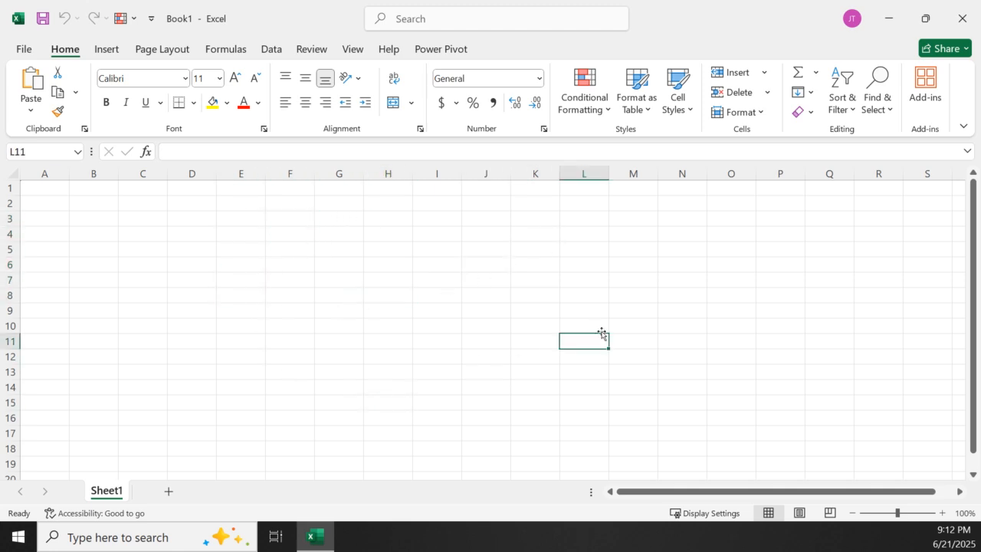
pyautogui.click(511, 235)
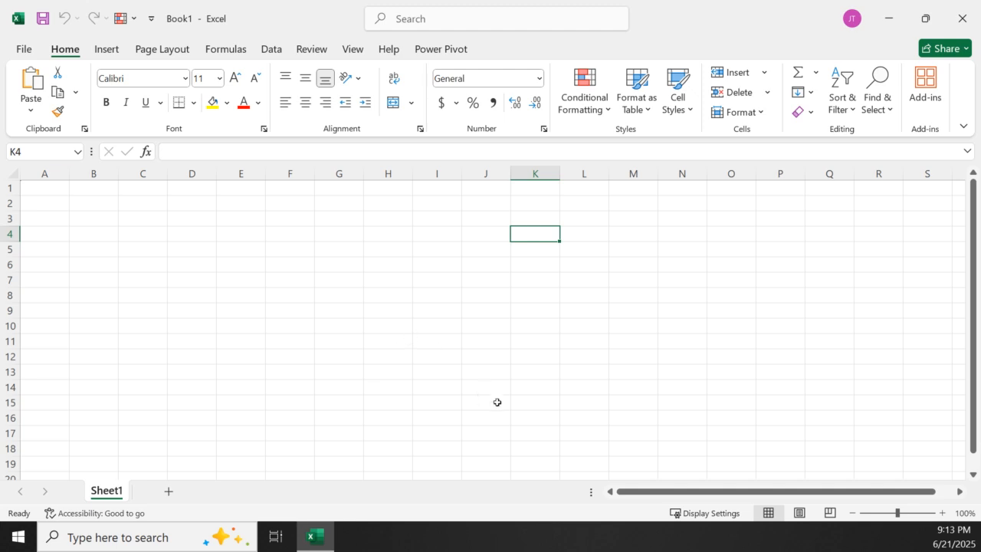
# View the File start page, then look over the Insert and Page Layout commands
pyautogui.click(24, 50)
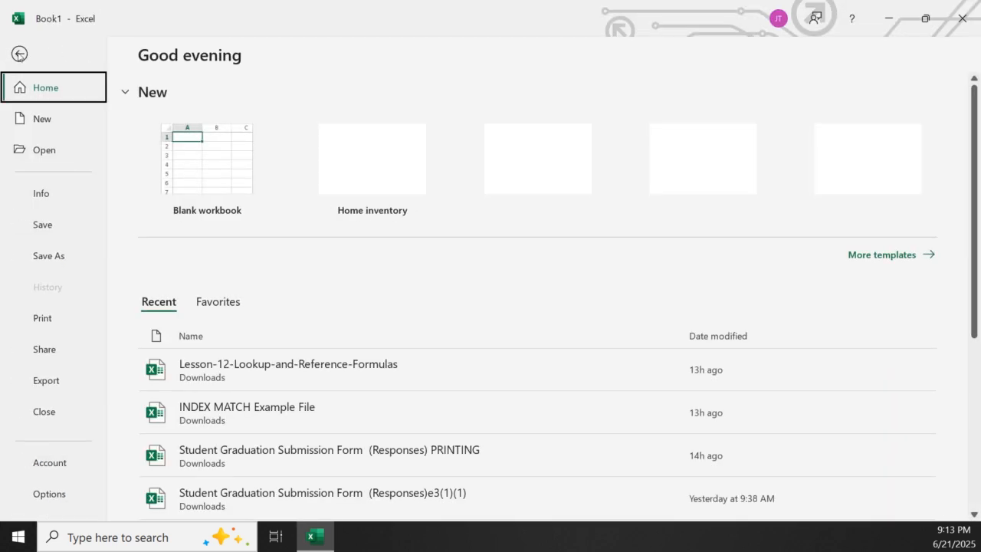
pyautogui.click(18, 54)
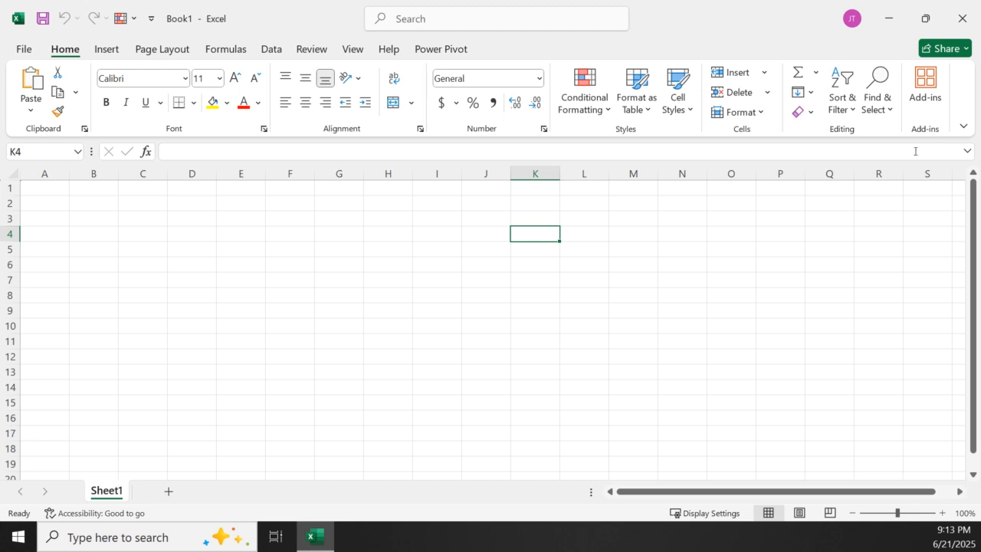
pyautogui.click(109, 52)
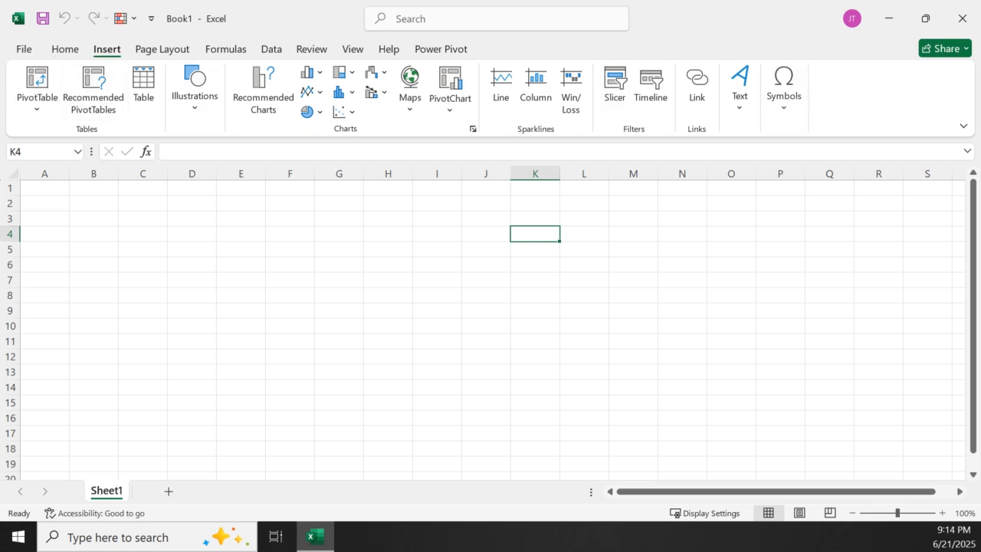
pyautogui.click(148, 53)
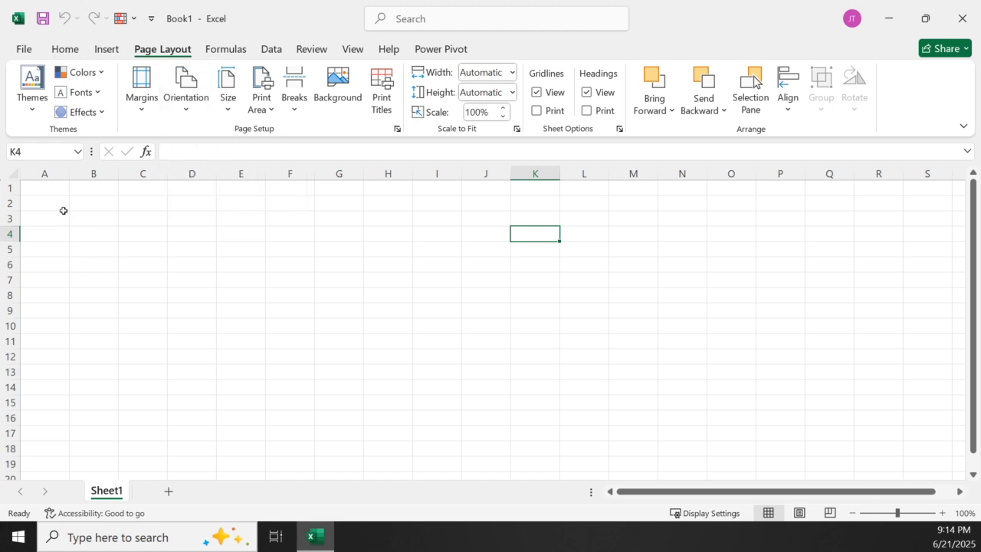
# Check the Name Box references of several cells across the sheet, and select the whole of column F
pyautogui.click(240, 265)
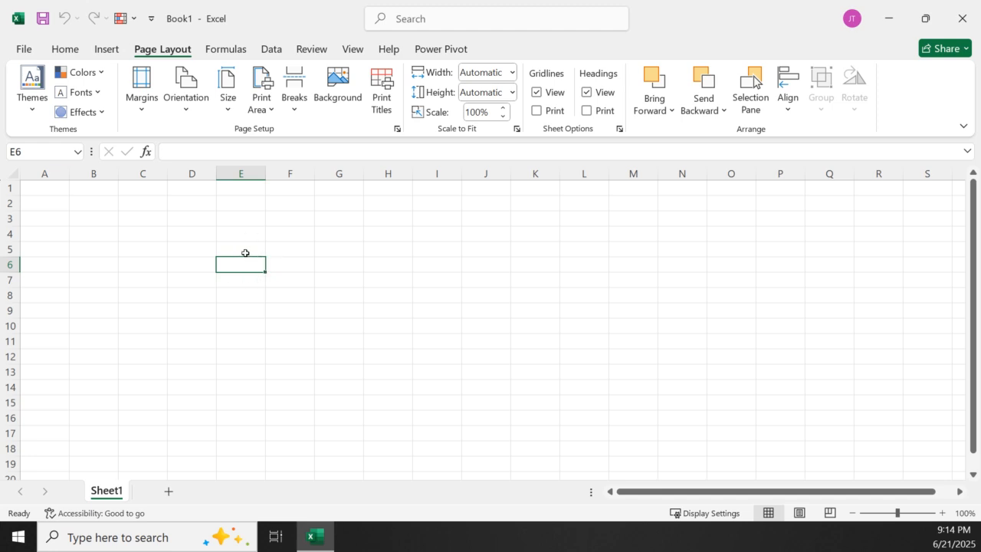
pyautogui.click(328, 282)
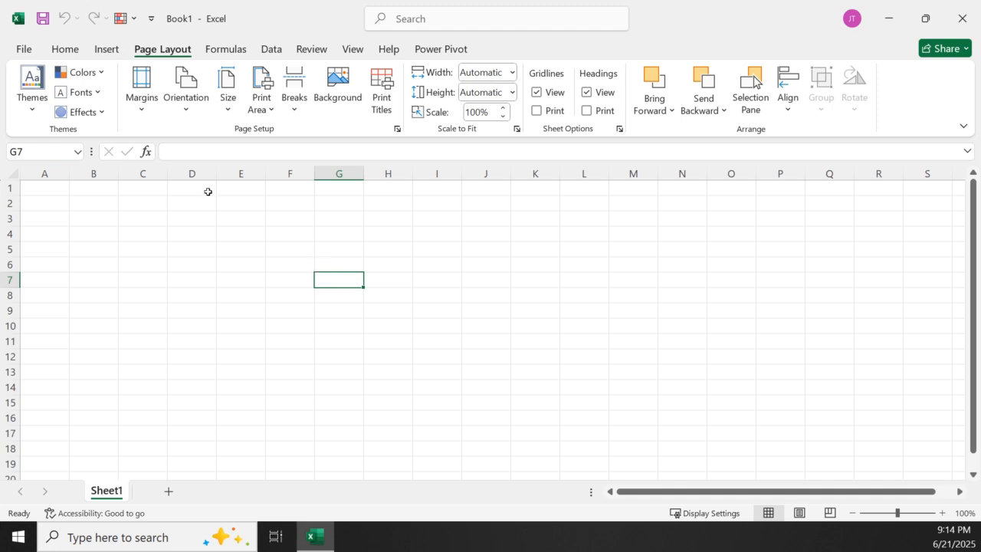
pyautogui.click(35, 156)
pyautogui.click(102, 260)
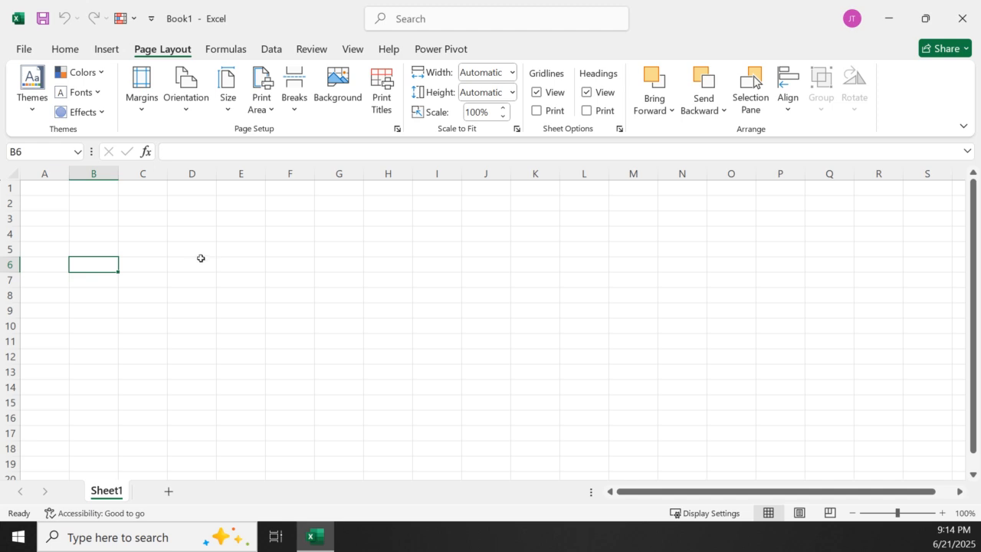
pyautogui.click(245, 261)
pyautogui.click(378, 263)
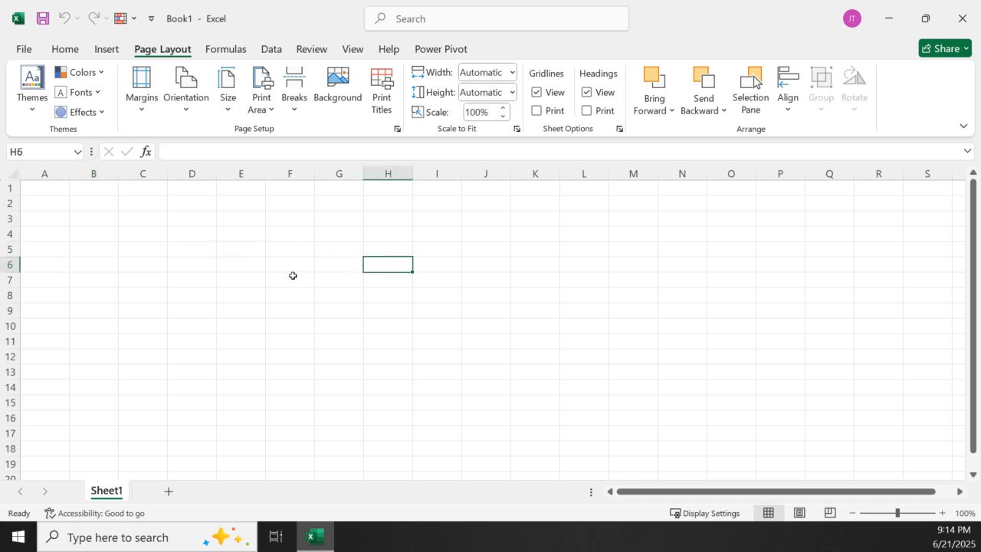
pyautogui.click(166, 234)
pyautogui.click(349, 240)
pyautogui.click(284, 308)
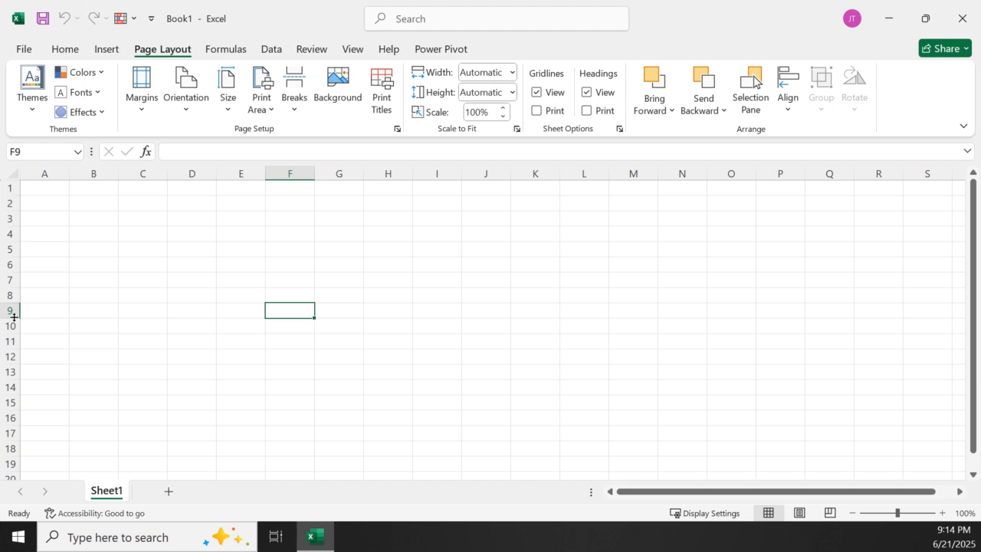
pyautogui.click(298, 173)
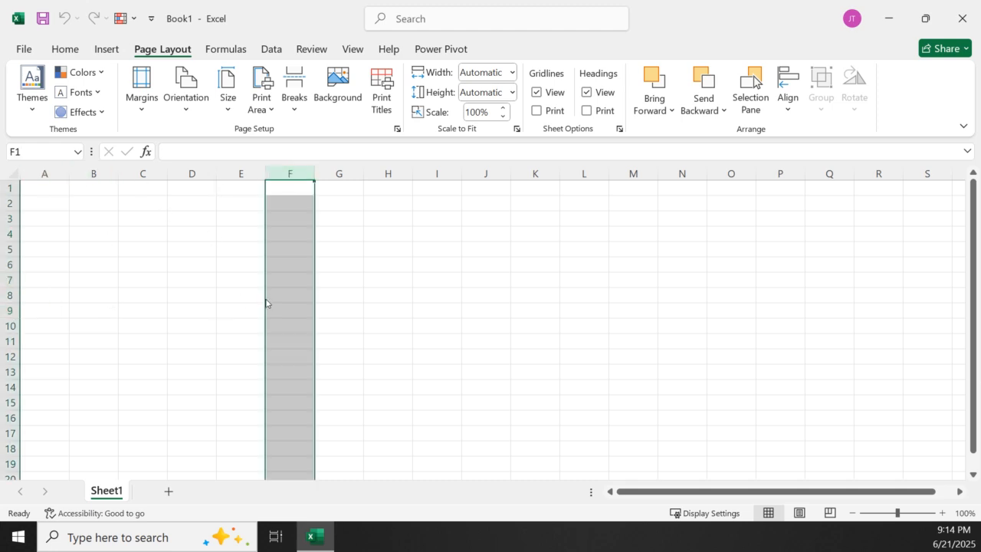
pyautogui.click(298, 311)
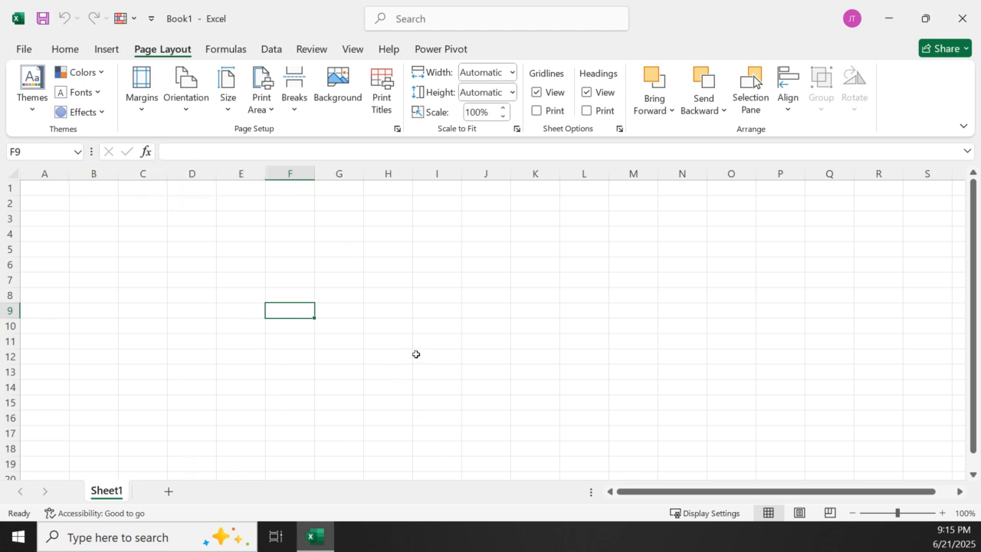
# Enter "data" in cell F7, then erase the text through the formula bar
pyautogui.click(220, 147)
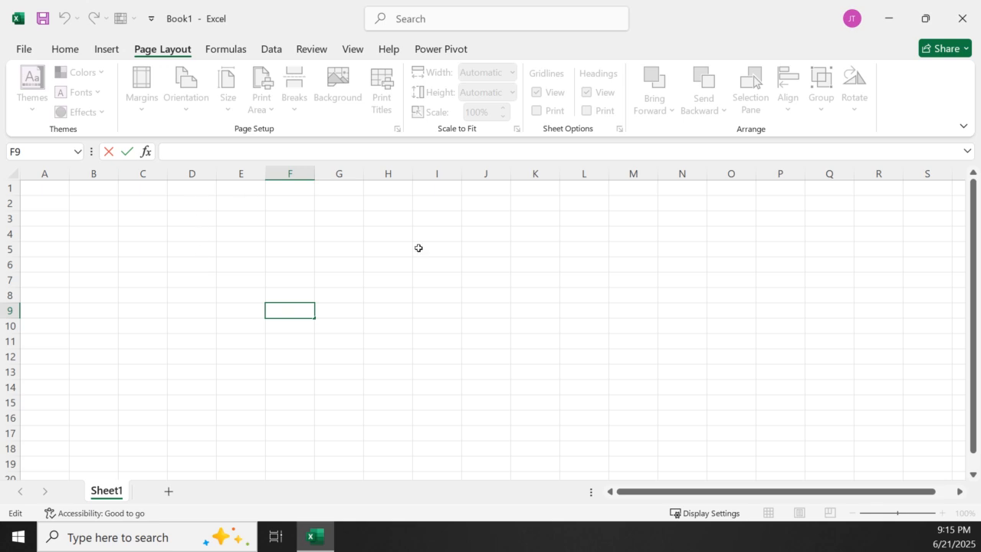
pyautogui.click(290, 282)
pyautogui.write('data')
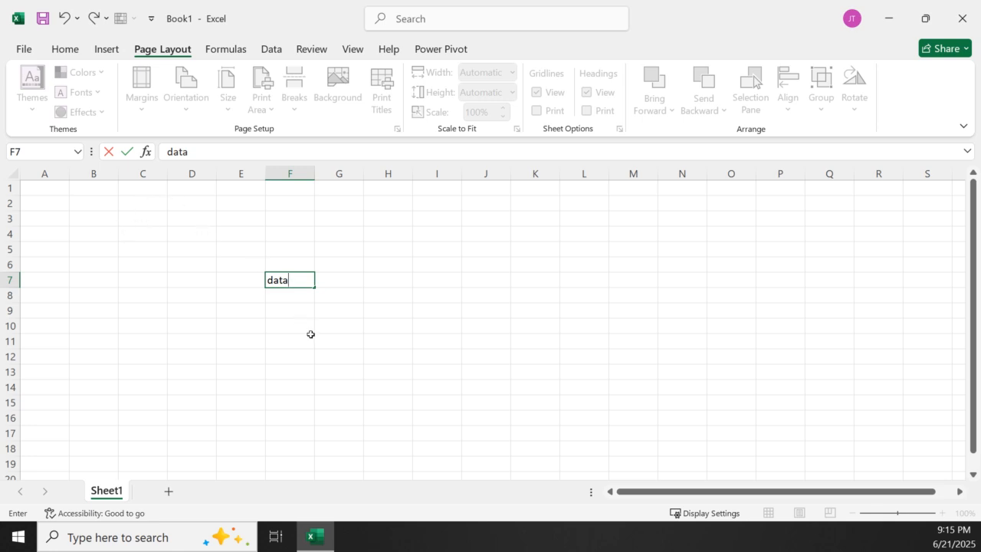
pyautogui.click(203, 156)
pyautogui.press('BackSpace')
pyautogui.press('BackSpace')
pyautogui.write('dan')
pyautogui.press('BackSpace')
pyautogui.press('BackSpace')
pyautogui.press('BackSpace')
pyautogui.press('BackSpace')
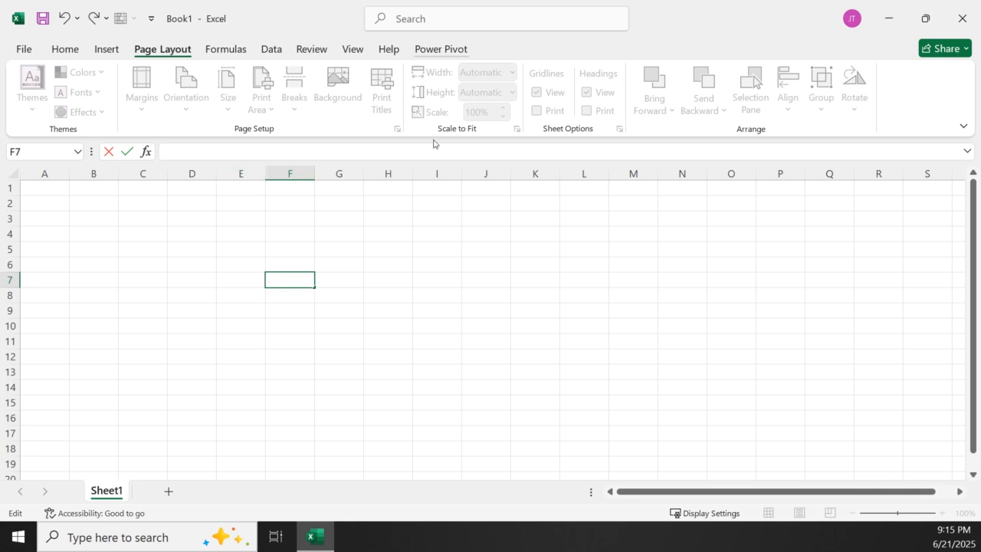
pyautogui.click(319, 292)
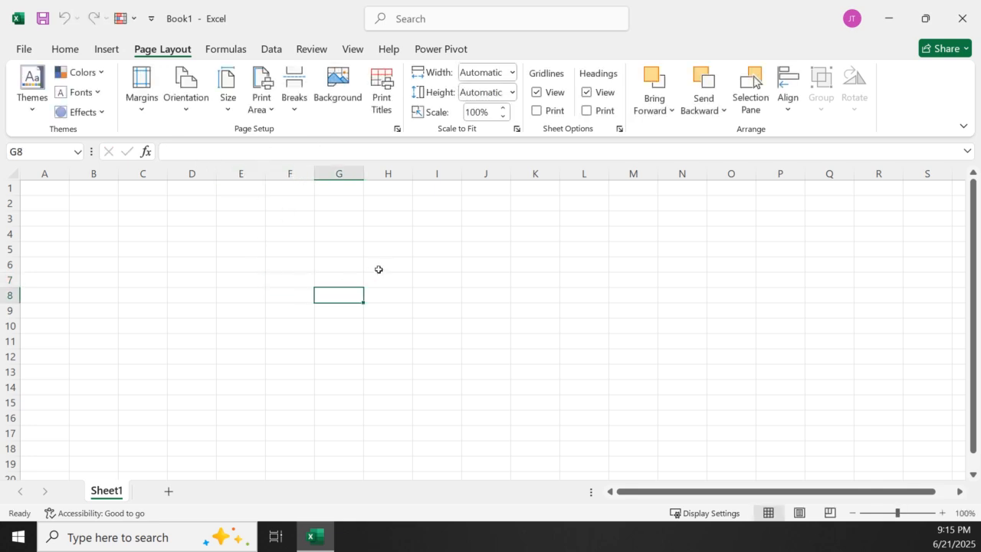
pyautogui.click(378, 269)
pyautogui.click(151, 371)
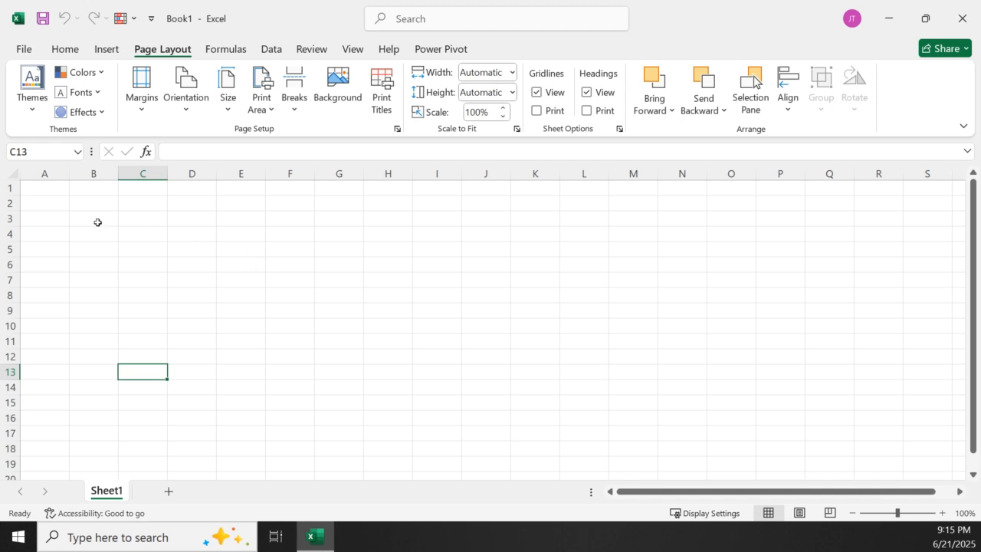
# Examine the underline, fill color, font color and merge options for formatting cells
pyautogui.click(64, 48)
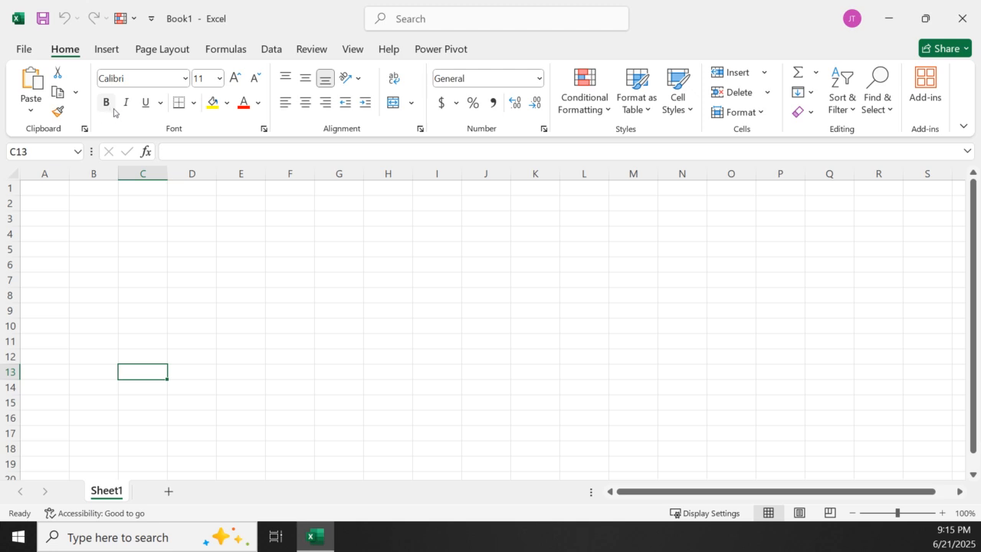
pyautogui.click(194, 102)
pyautogui.click(160, 102)
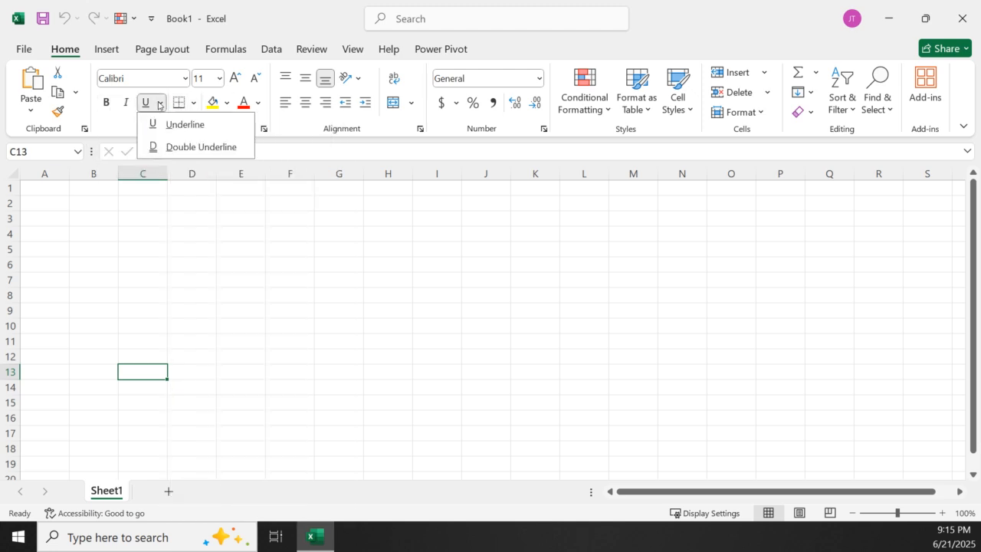
pyautogui.click(227, 103)
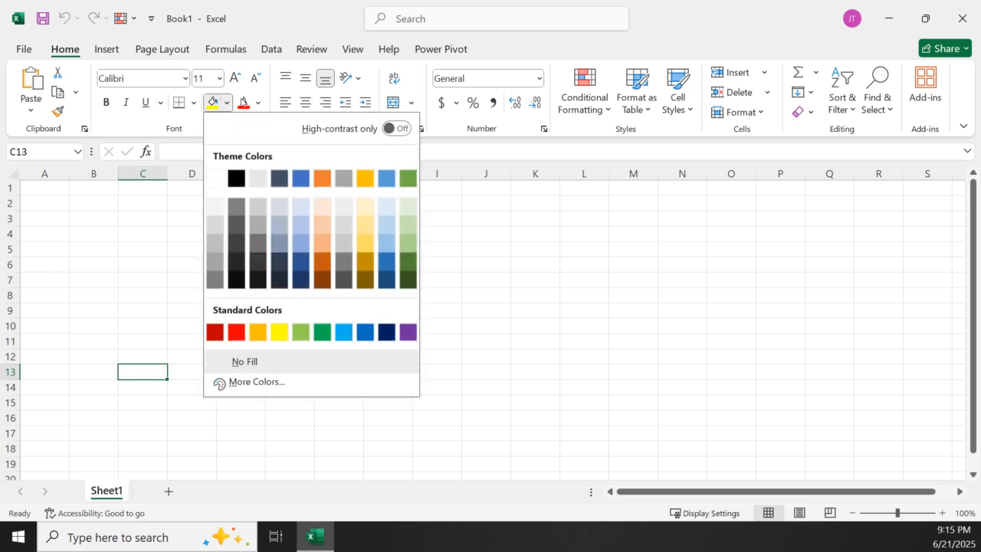
pyautogui.click(257, 107)
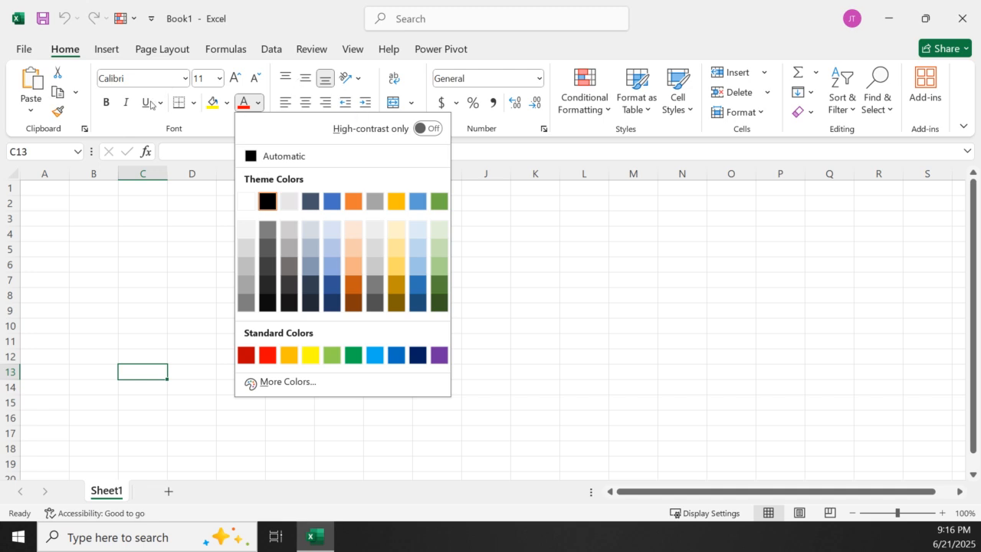
pyautogui.click(622, 221)
pyautogui.click(617, 225)
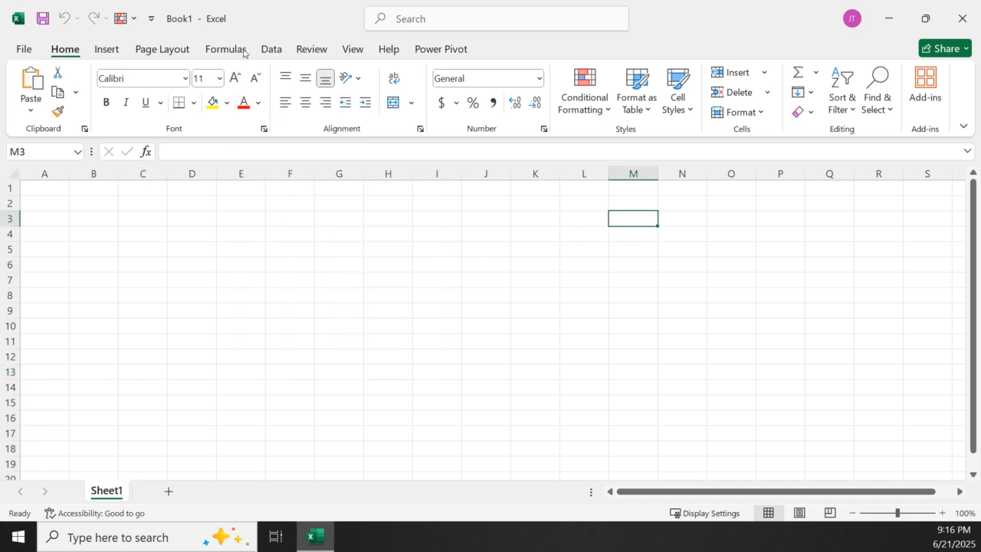
pyautogui.click(412, 102)
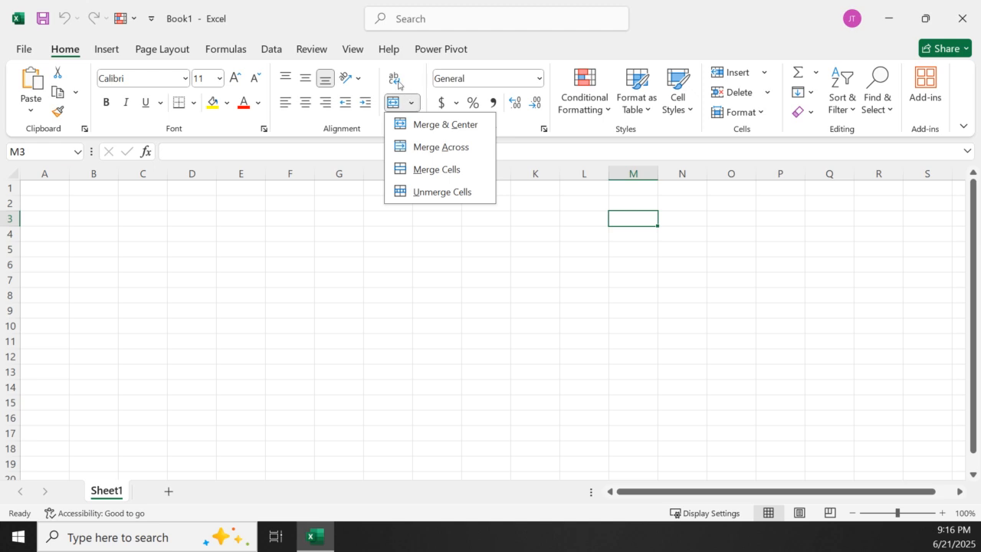
pyautogui.click(394, 78)
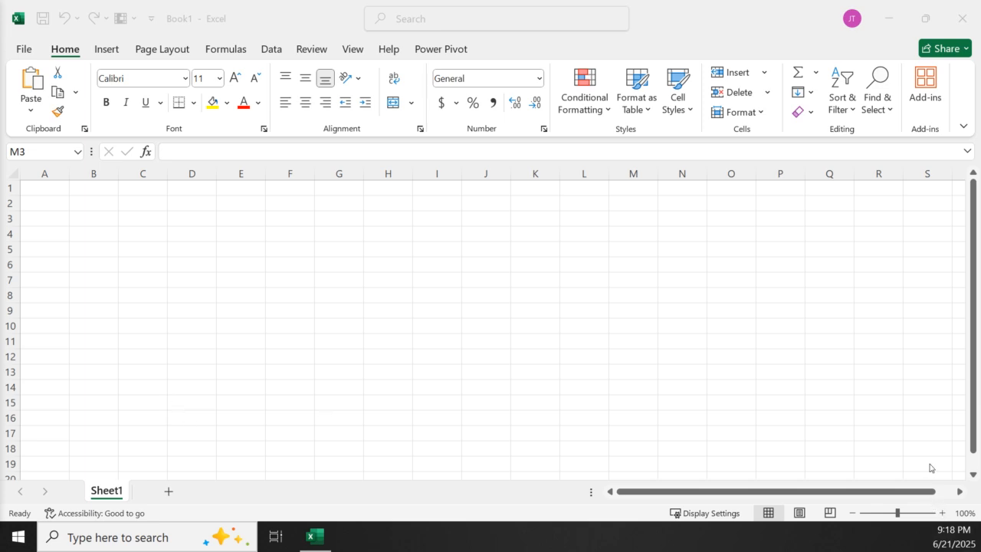
# Switch to the Mathematical+Functions workbook, reduce its window from full screen and move it off this display
pyautogui.click(797, 352)
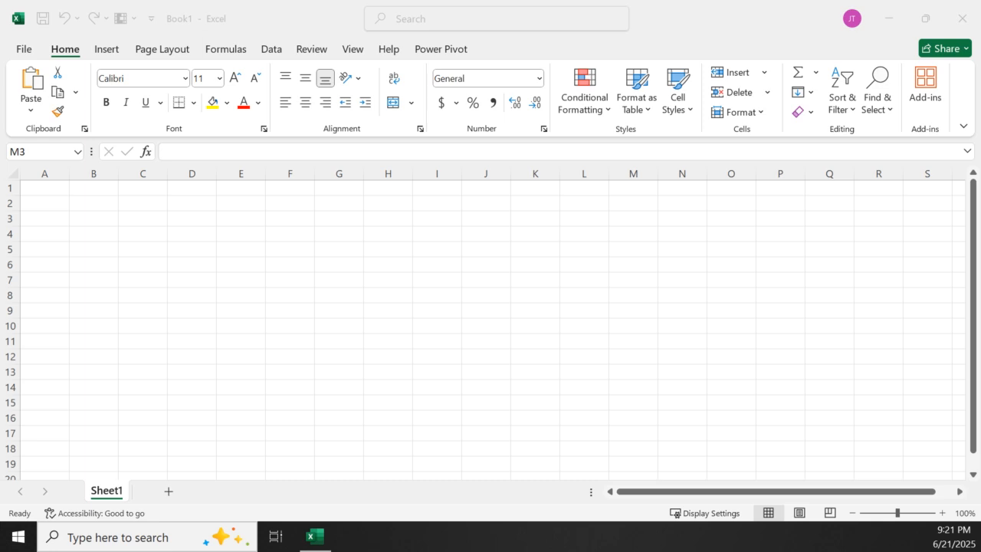
pyautogui.hotkey('alt', 'Tab')
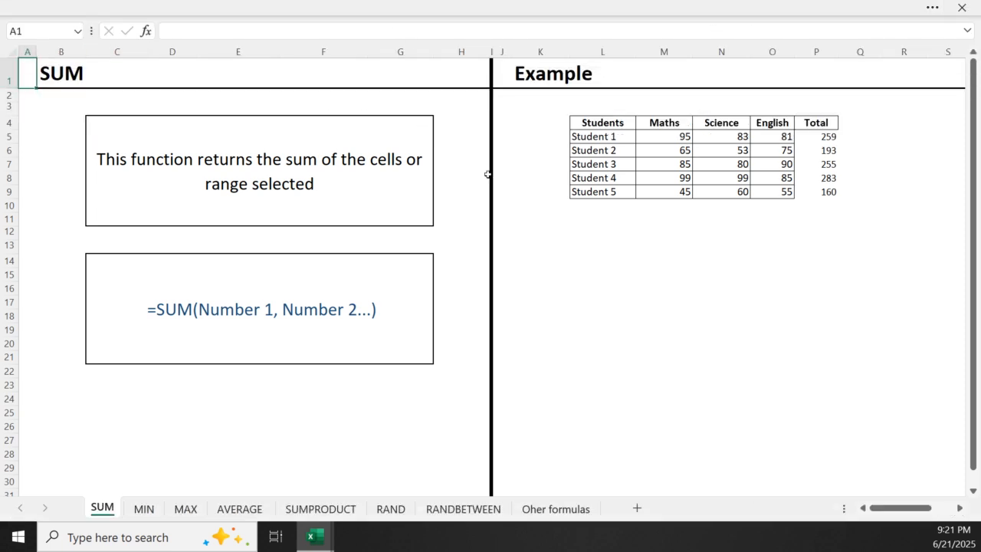
pyautogui.click(722, 246)
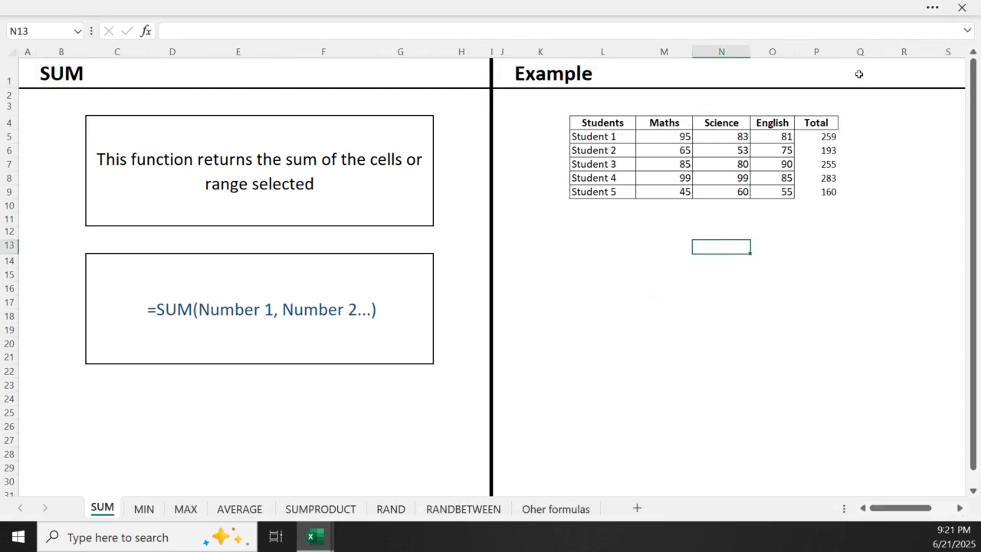
pyautogui.click(932, 8)
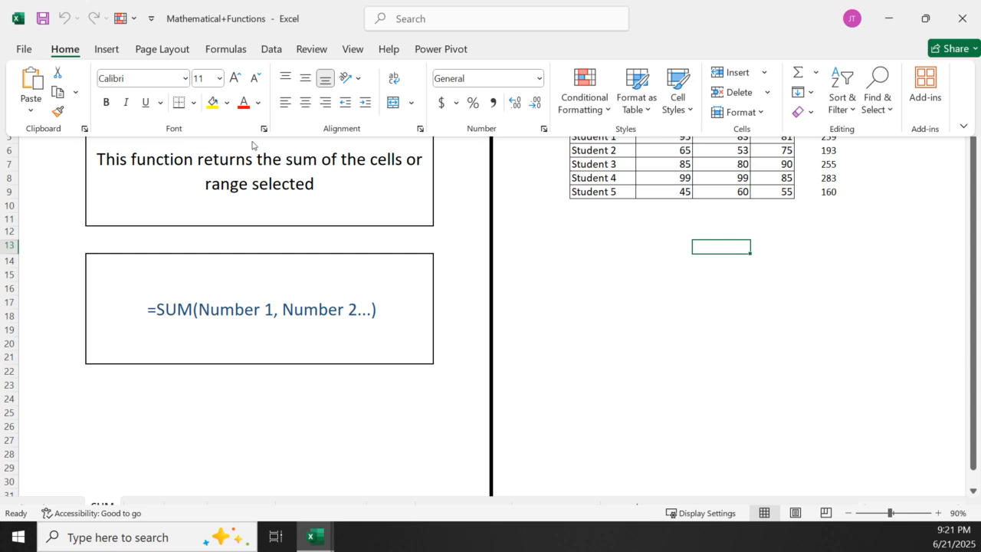
pyautogui.click(925, 18)
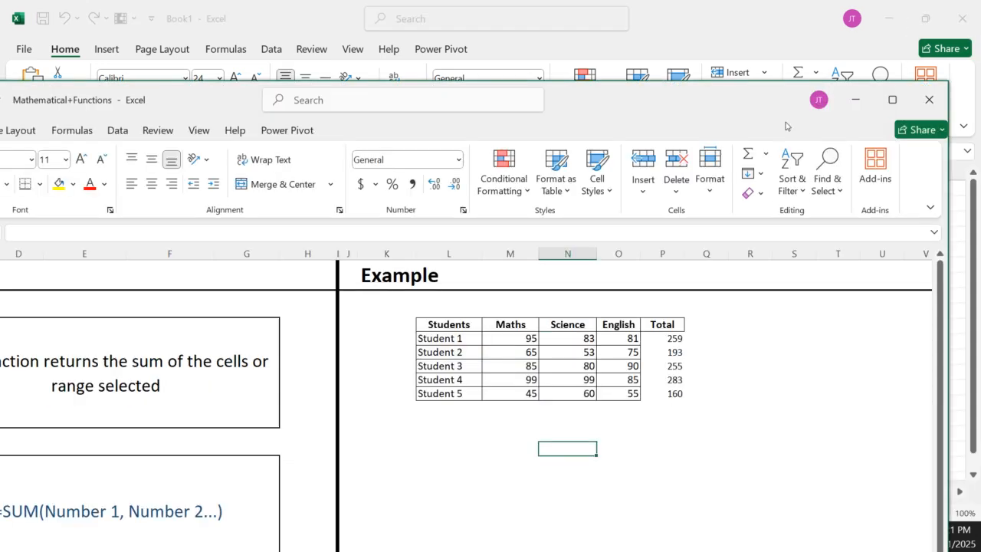
pyautogui.moveTo(385, 145); pyautogui.dragTo(0, 202)
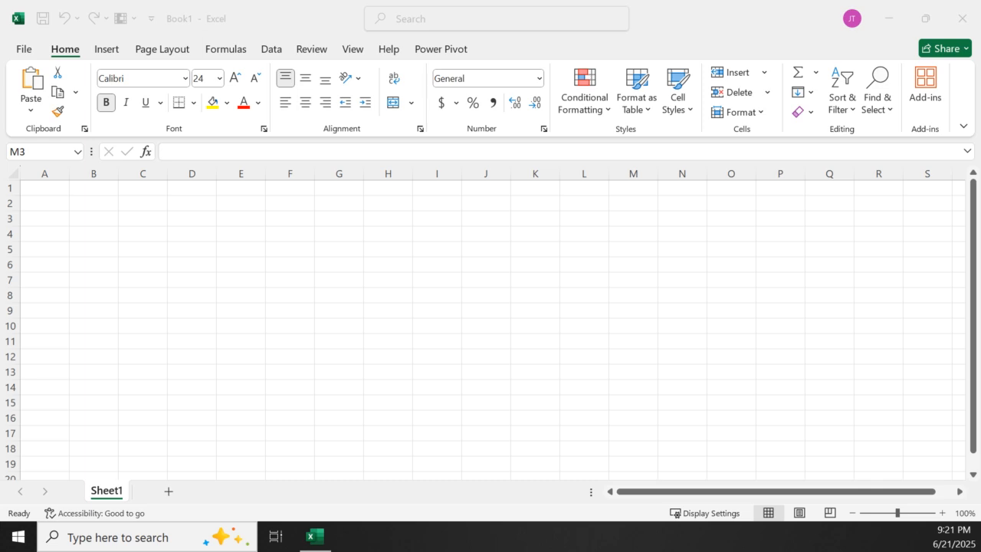
# Bring the empty Notepad window onto this display and maximize it
pyautogui.moveTo(0, 201); pyautogui.dragTo(153, 62)
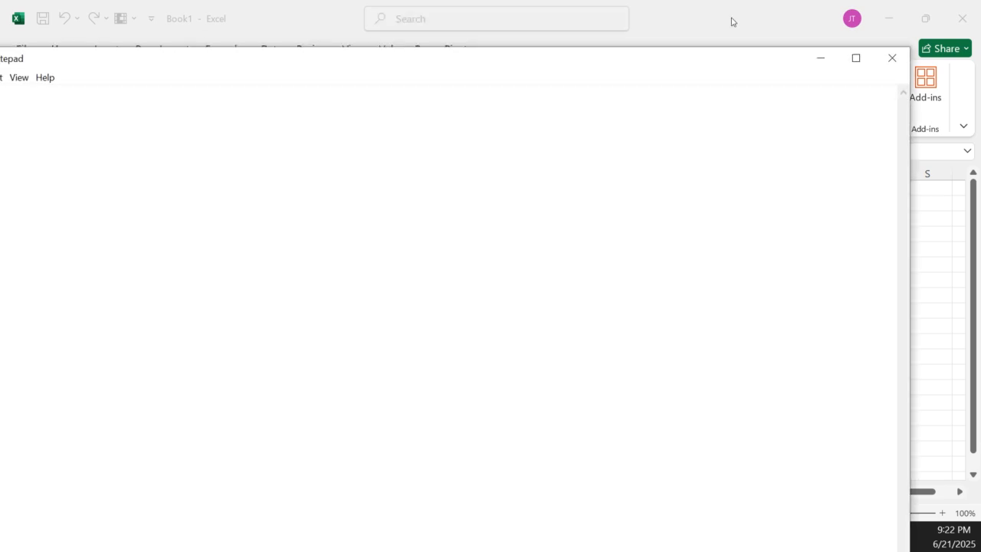
pyautogui.click(856, 58)
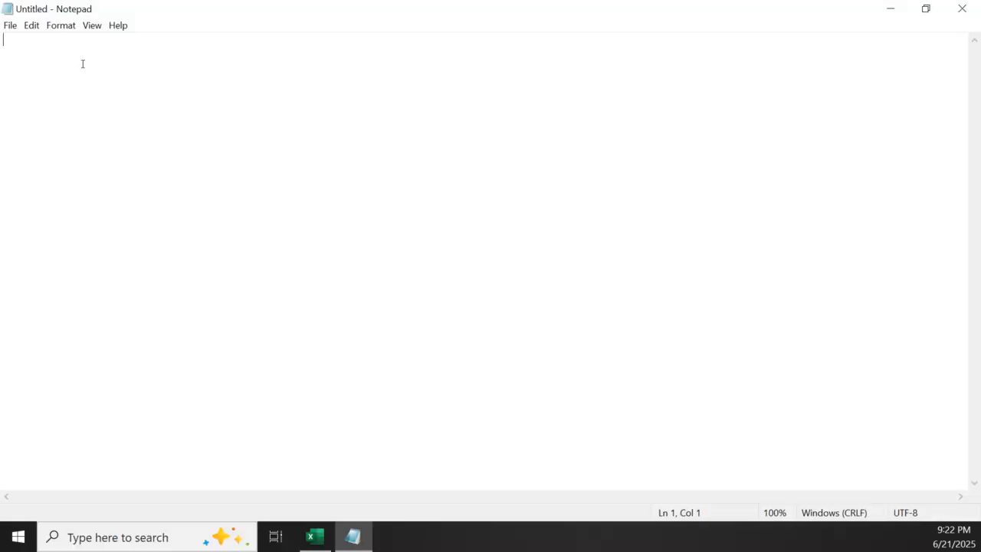
# Write the heading "Mathematical Functions" on the first line of the empty note
pyautogui.hotkey('ctrl', '+')
pyautogui.hotkey('ctrl', '+')
pyautogui.hotkey('ctrl', '+')
pyautogui.hotkey('ctrl', '+')
pyautogui.hotkey('ctrl', '+')
pyautogui.hotkey('ctrl', '+')
pyautogui.hotkey('ctrl', '+')
pyautogui.hotkey('ctrl', '+')
pyautogui.hotkey('ctrl', '+')
pyautogui.hotkey('ctrl', '+')
pyautogui.hotkey('ctrl', '+')
pyautogui.hotkey('ctrl', '+')
pyautogui.hotkey('ctrl', '+')
pyautogui.hotkey('ctrl', '+')
pyautogui.hotkey('ctrl', '+')
pyautogui.hotkey('ctrl', '+')
pyautogui.hotkey('ctrl', '+')
pyautogui.hotkey('ctrl', '+')
pyautogui.hotkey('ctrl', '+')
pyautogui.hotkey('ctrl', '+')
pyautogui.hotkey('ctrl', '+')
pyautogui.hotkey('ctrl', '+')
pyautogui.hotkey('ctrl', '+')
pyautogui.hotkey('ctrl', '+')
pyautogui.write('Mat')
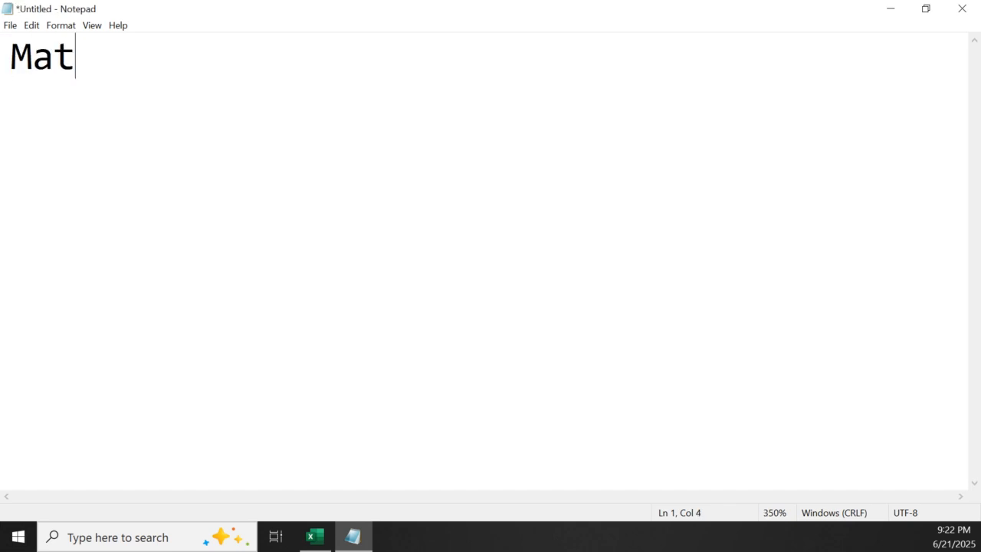
pyautogui.write('hemat')
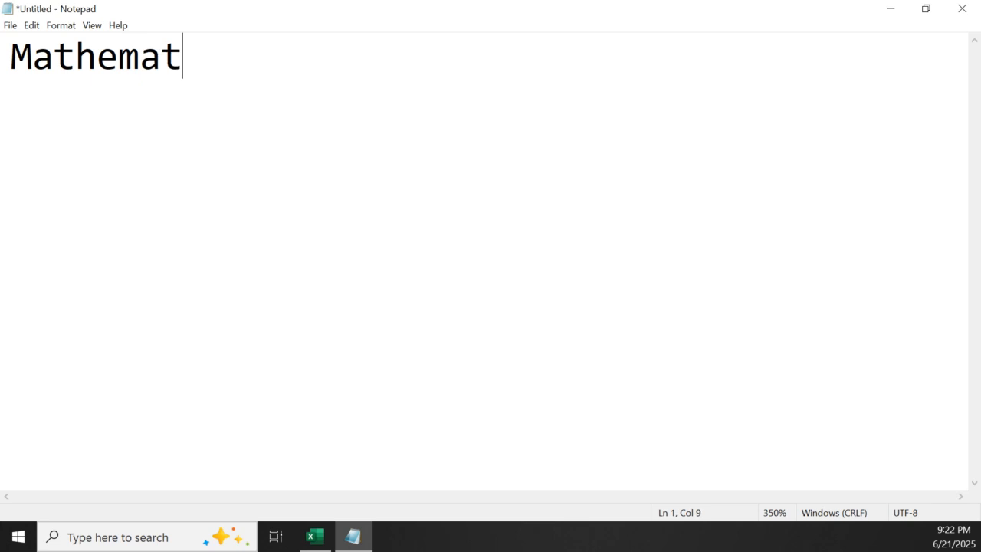
pyautogui.write('ical ')
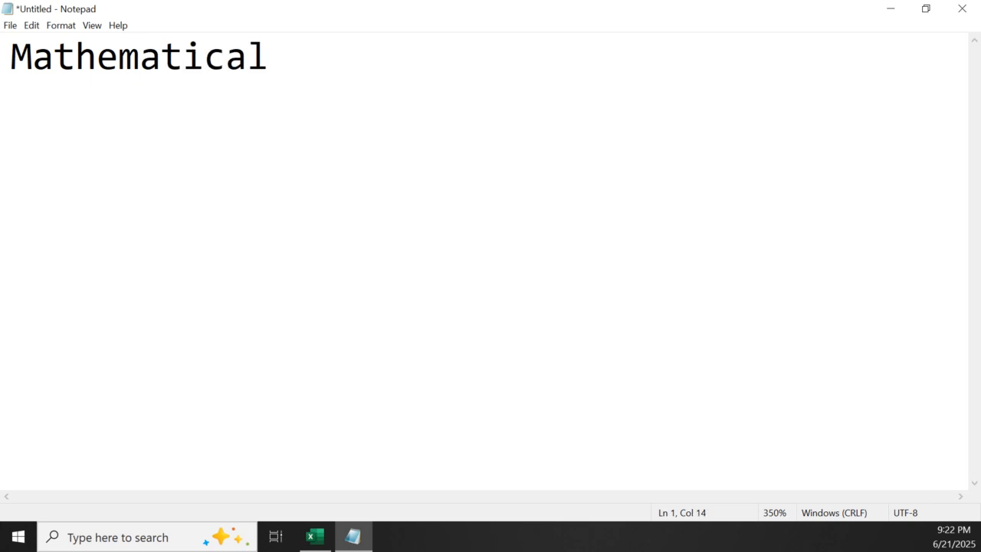
pyautogui.write('Functi')
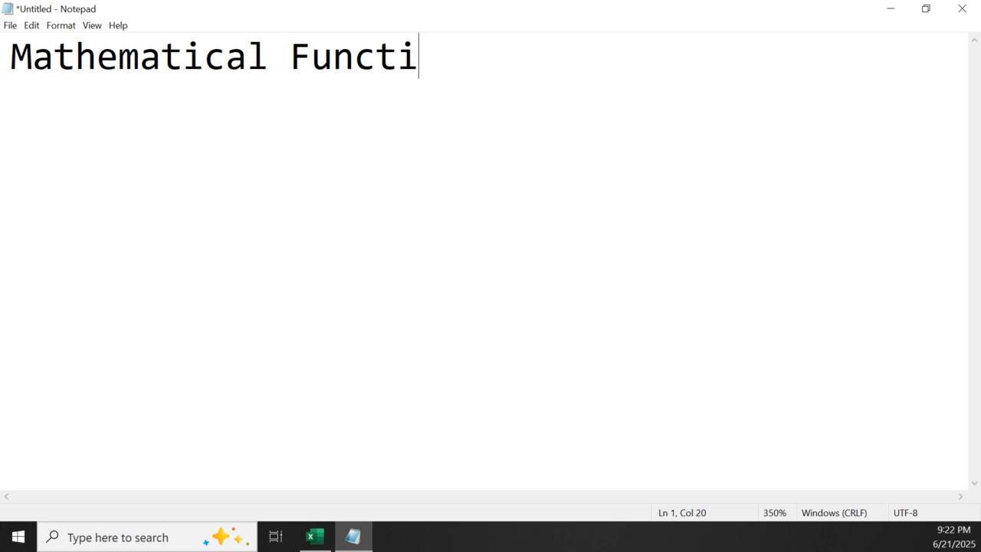
pyautogui.write('ons')
# List "sum" and "Min" on separate lines beneath the heading, each preceded by a dash and a space
pyautogui.press('Return')
pyautogui.write('-  ')
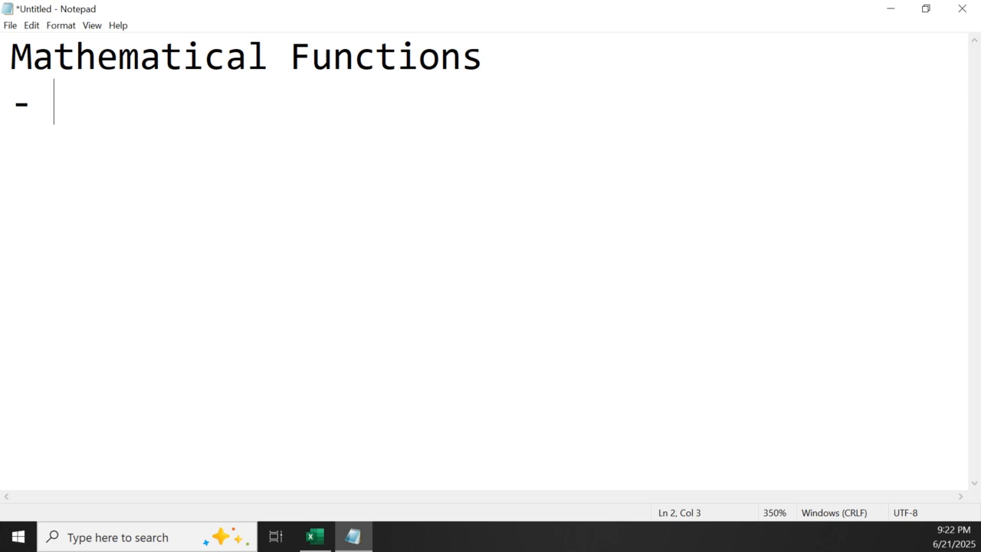
pyautogui.write('sum')
pyautogui.press('Return')
pyautogui.write('- ')
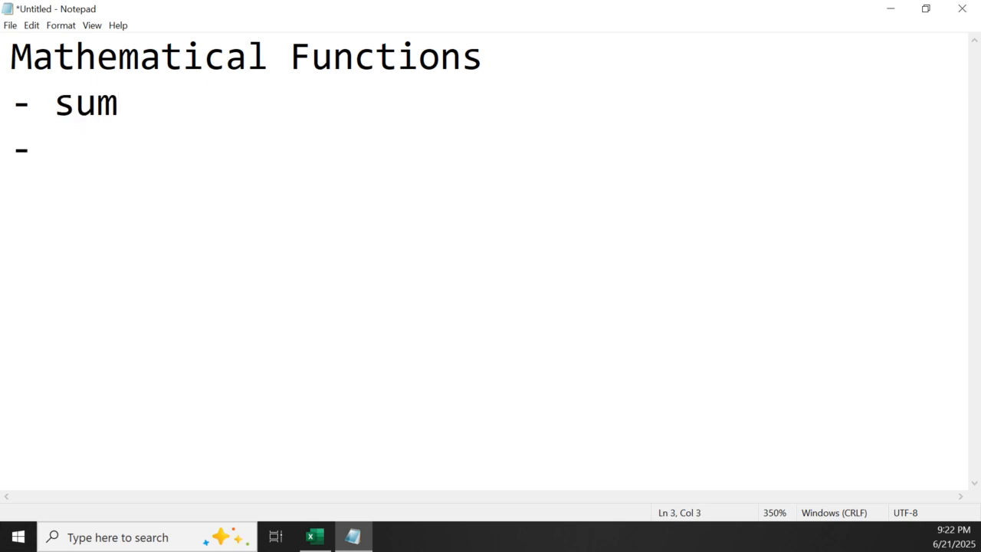
pyautogui.write('Min')
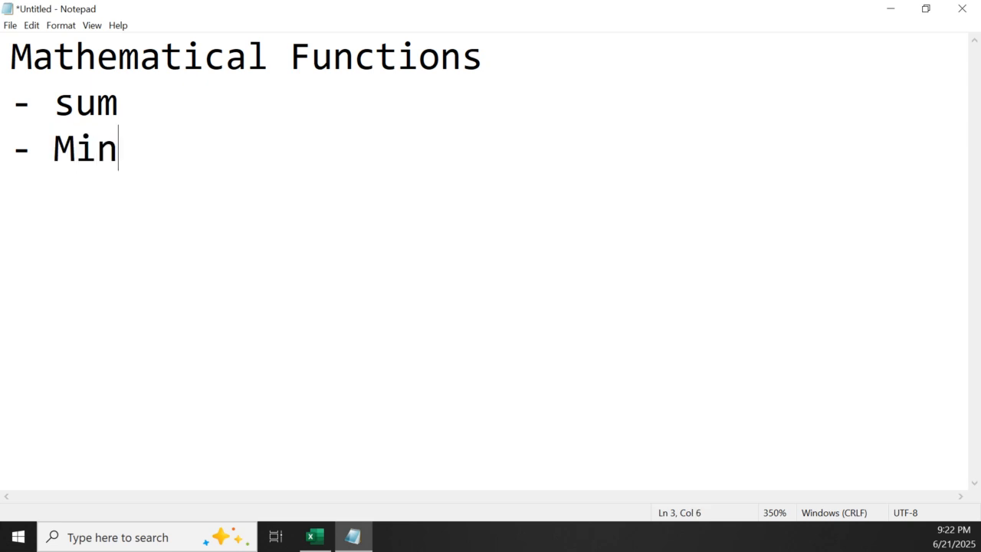
# Add "max" on a new line below "Min" and put a dash in front of it to match the list
pyautogui.press('Return')
pyautogui.write('max')
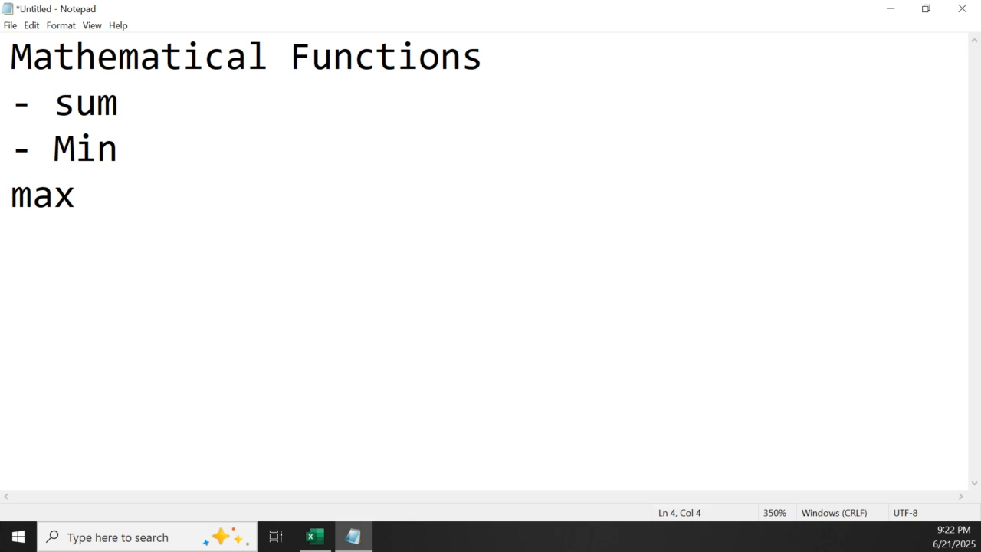
pyautogui.press('Left')
pyautogui.press('Left')
pyautogui.press('Left')
pyautogui.write('-')
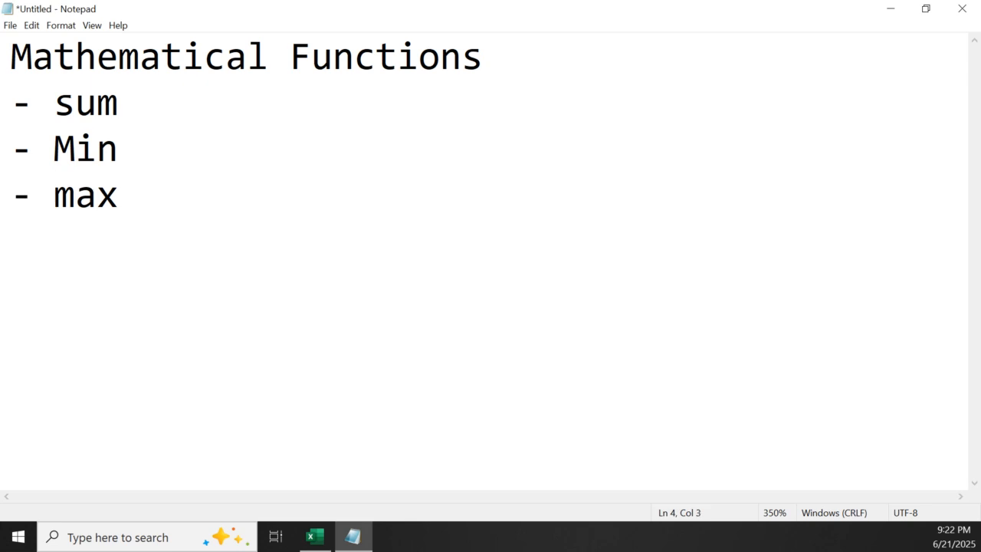
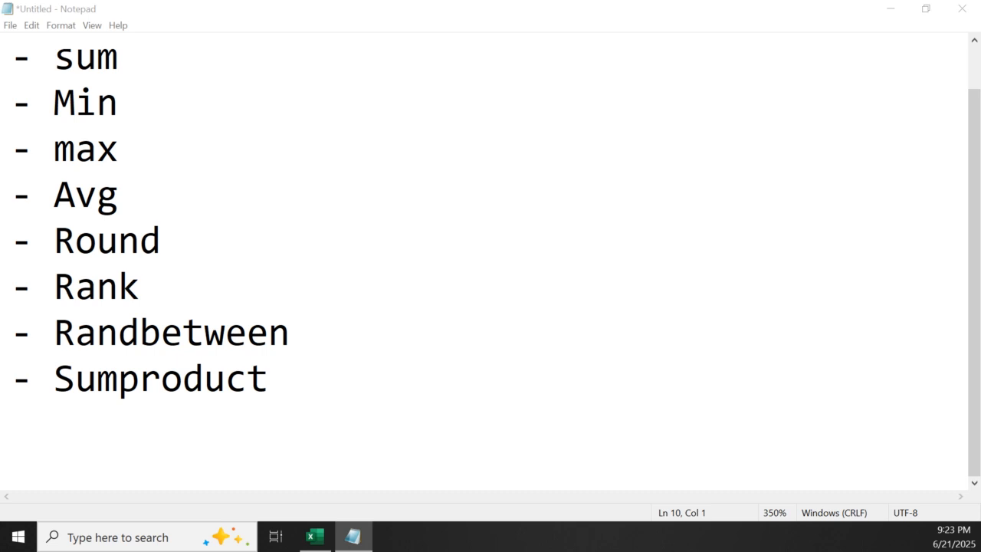
# Bring the Mathematical+Functions Excel workbook onto this display, maximize it and open the SUM sheet
pyautogui.moveTo(0, 120); pyautogui.dragTo(331, 79)
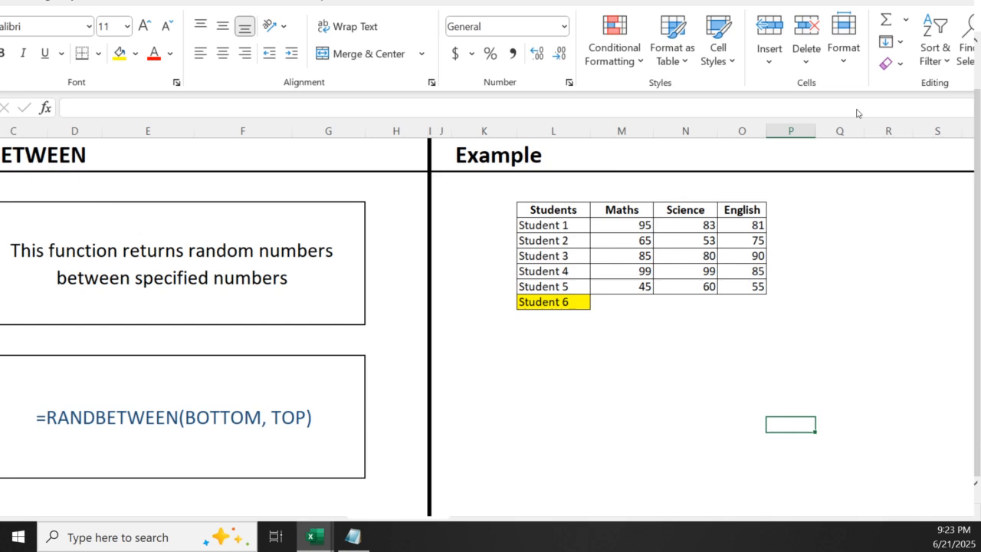
pyautogui.click(936, 88)
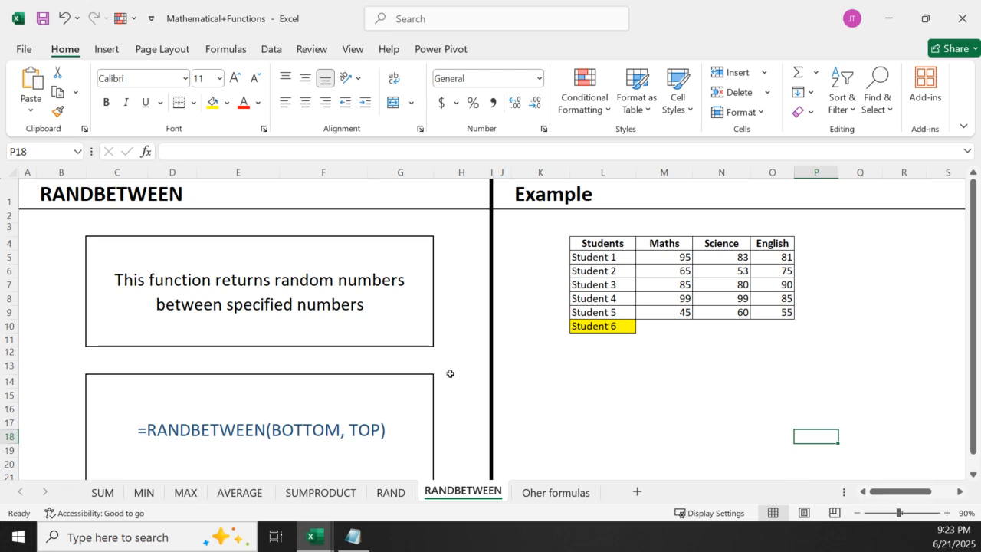
pyautogui.click(107, 493)
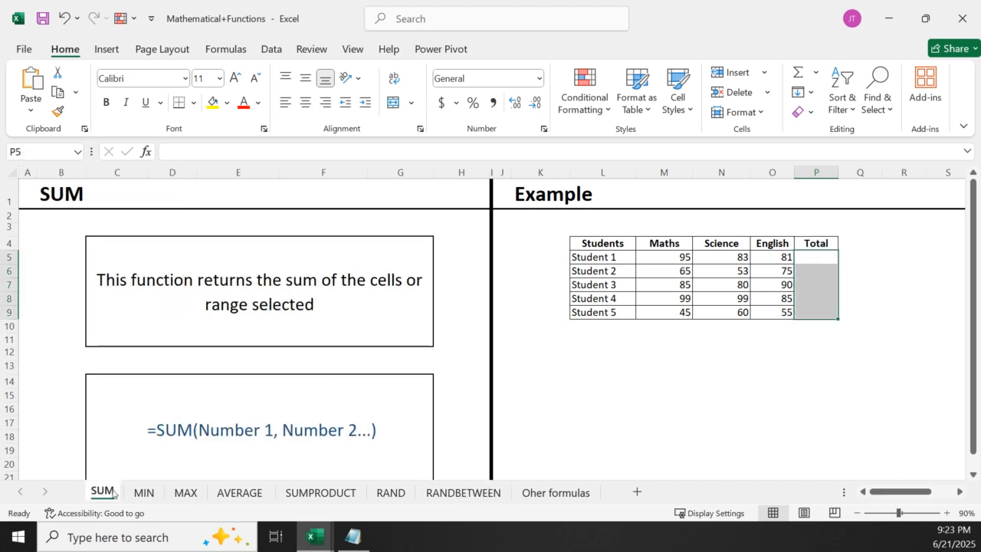
pyautogui.click(816, 436)
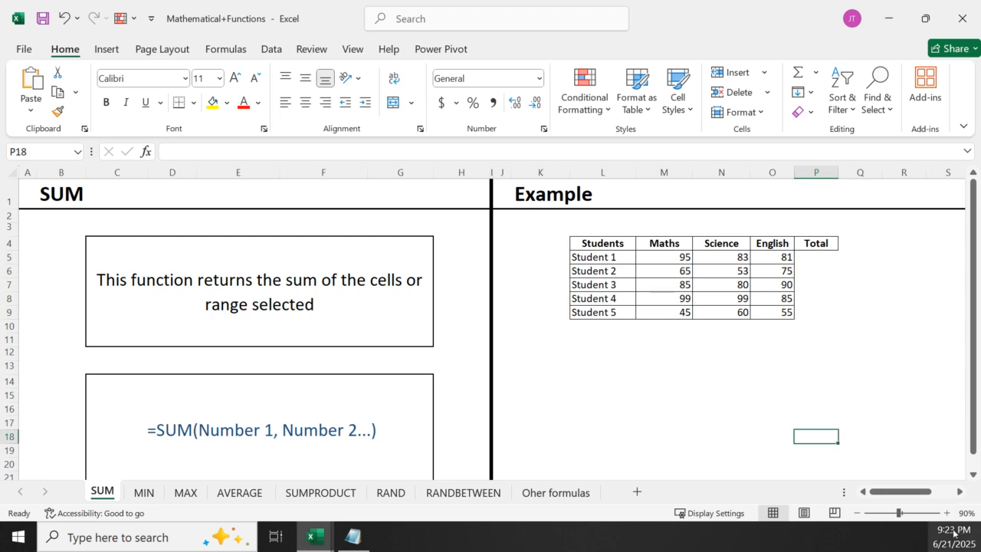
# Examine the SUM function's description and syntax boxes on the SUM sheet at 130% zoom
pyautogui.doubleClick(945, 512)
pyautogui.doubleClick(945, 513)
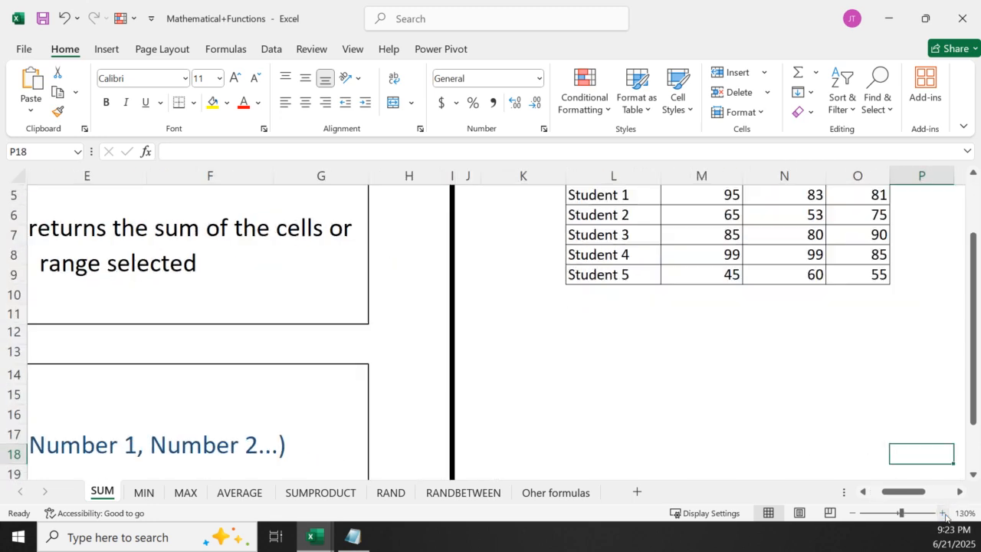
pyautogui.moveTo(909, 494); pyautogui.dragTo(898, 494)
pyautogui.scroll(2, 567, 396)
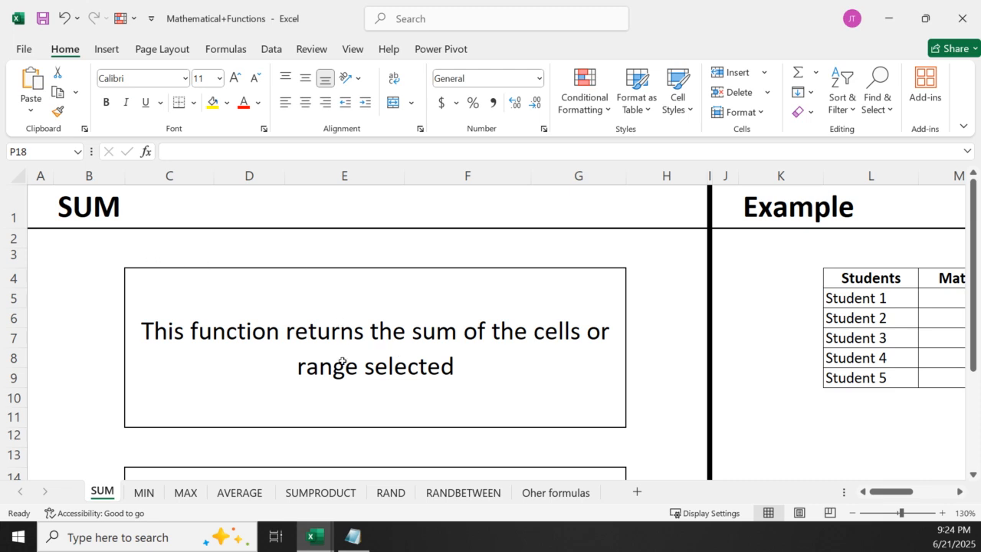
pyautogui.scroll(-5, 342, 369)
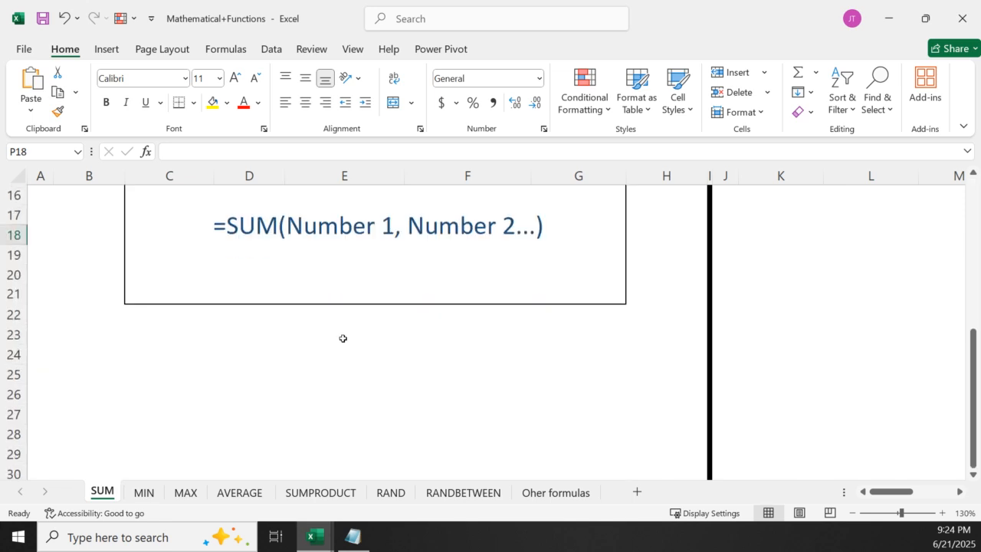
pyautogui.scroll(5, 343, 338)
pyautogui.scroll(-5, 343, 338)
pyautogui.moveTo(974, 406); pyautogui.dragTo(973, 365)
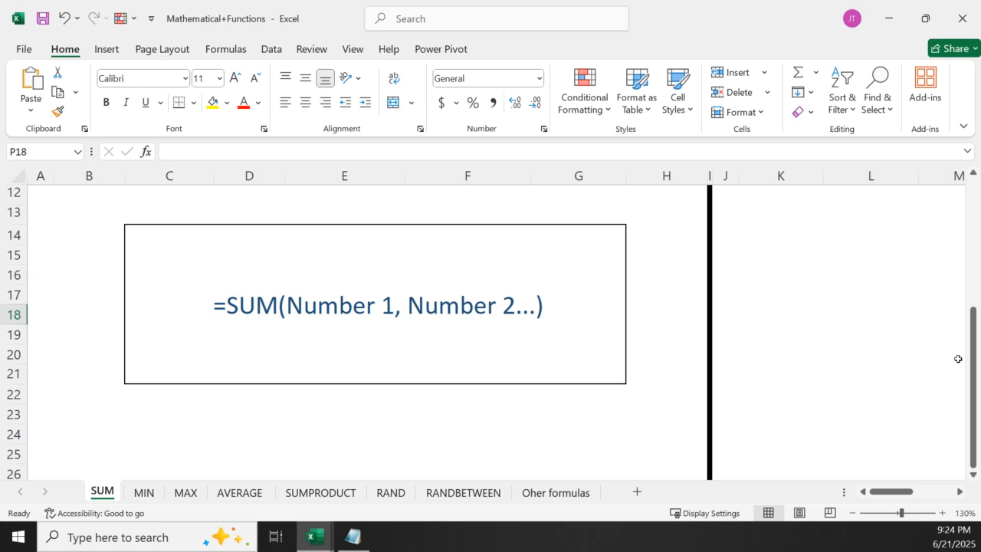
pyautogui.click(295, 300)
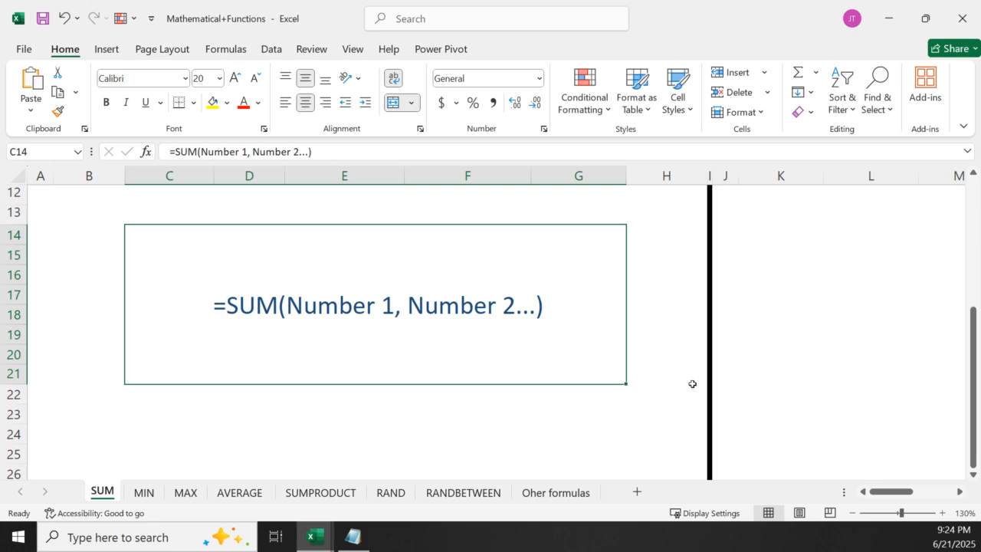
# Examine the Example table of student marks with its empty Total column at 170% zoom
pyautogui.moveTo(962, 370); pyautogui.dragTo(967, 253)
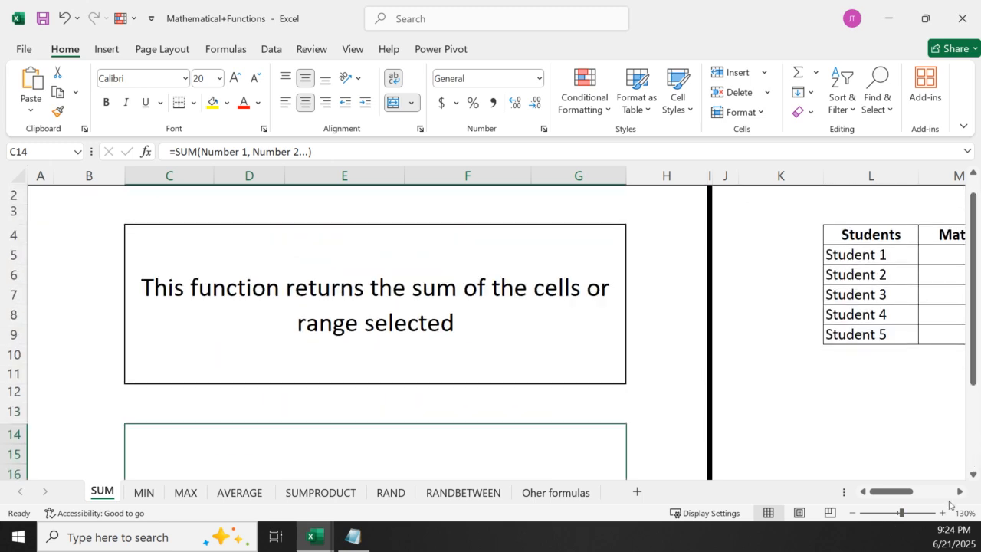
pyautogui.hscroll(7, 961, 492)
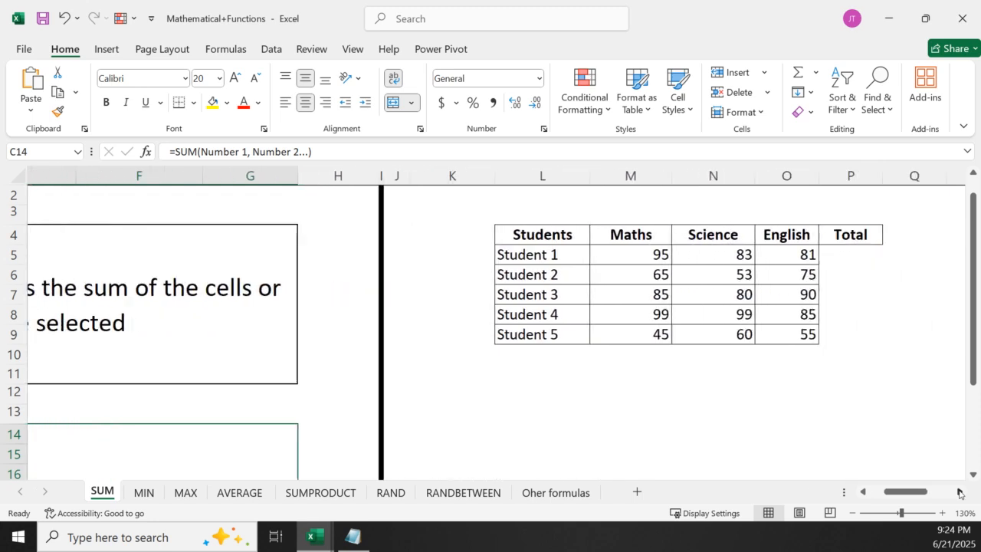
pyautogui.click(415, 443)
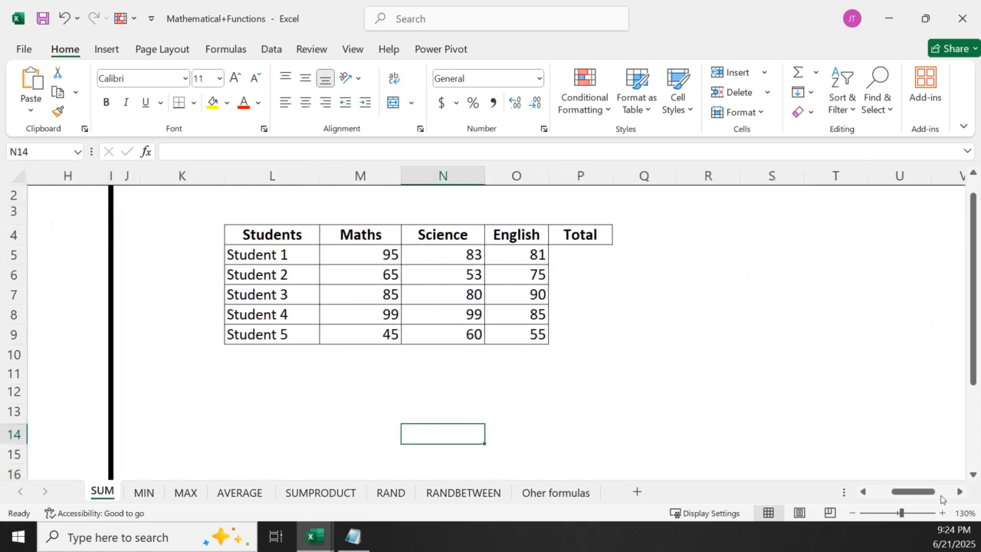
pyautogui.click(959, 492)
pyautogui.click(942, 513)
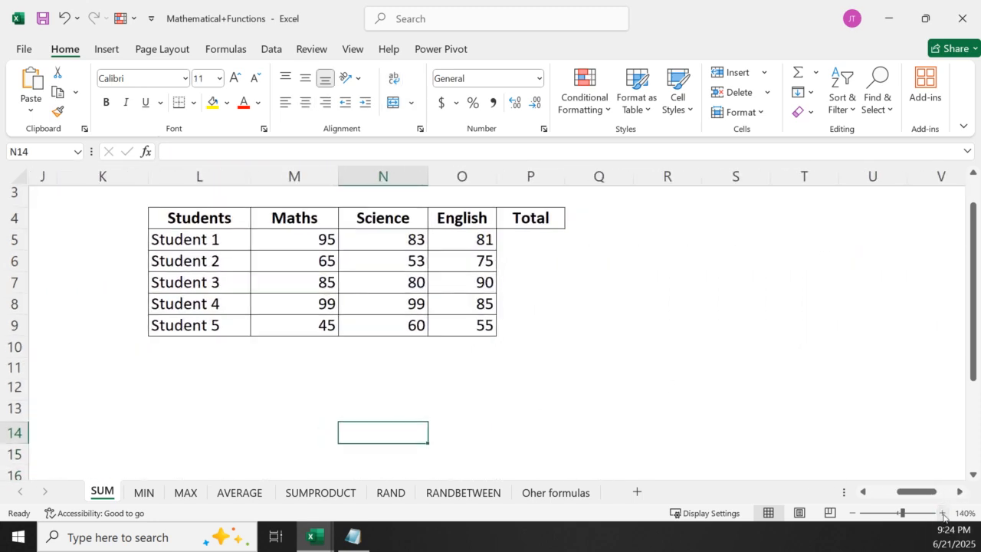
pyautogui.click(942, 512)
pyautogui.click(942, 513)
pyautogui.click(942, 513)
pyautogui.moveTo(919, 495); pyautogui.dragTo(901, 498)
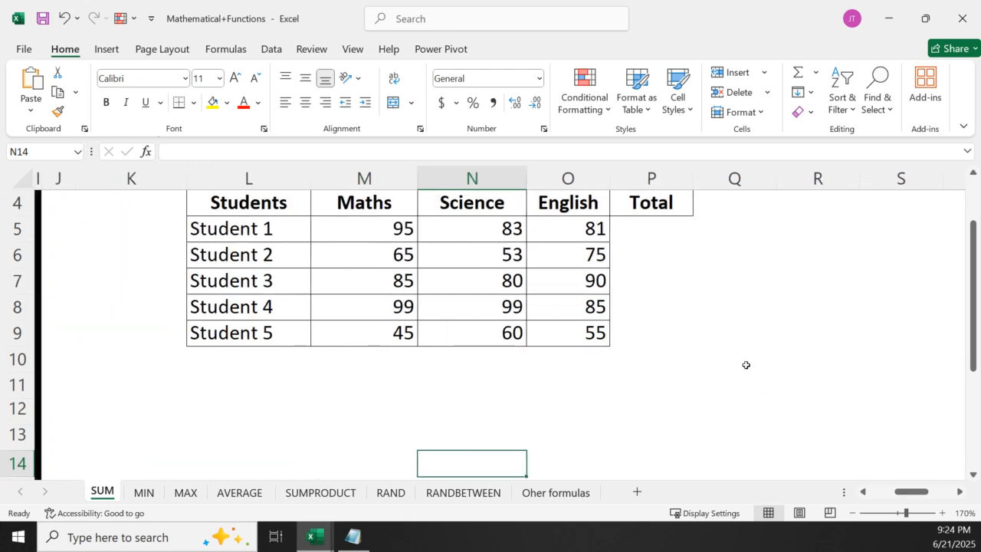
pyautogui.moveTo(974, 356); pyautogui.dragTo(974, 312)
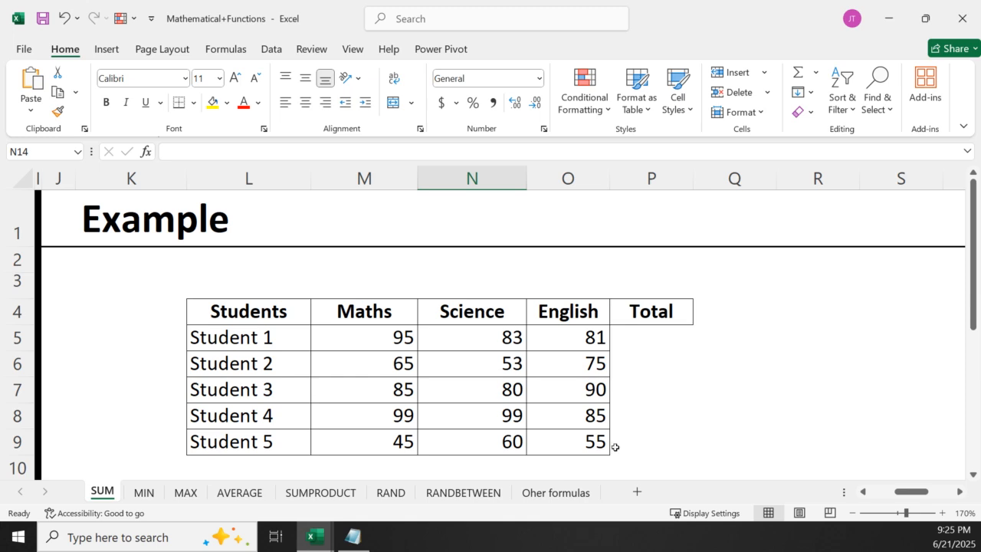
# Total Student 1's marks in cell P5 by adding the individual cells with the formula =M5+N5+O5
pyautogui.click(633, 335)
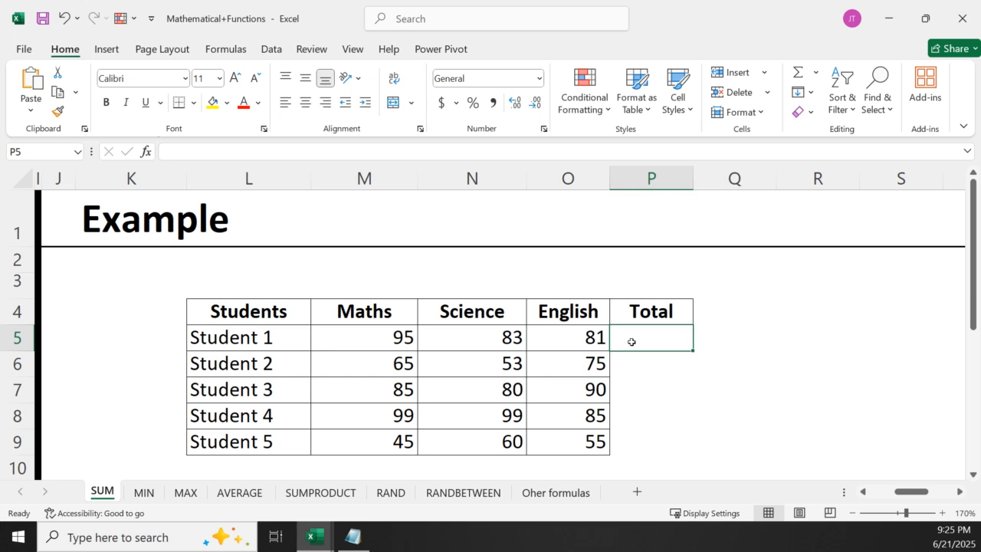
pyautogui.write('=')
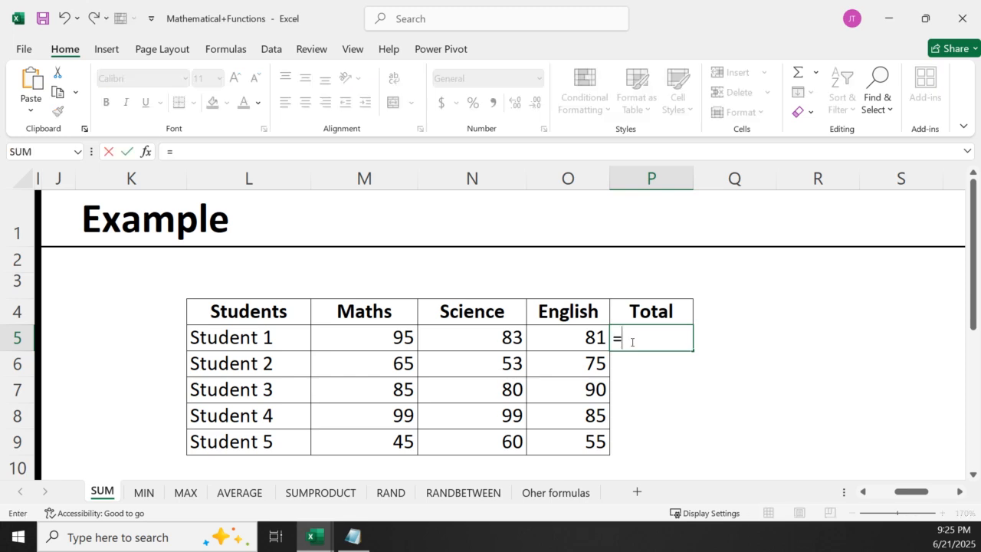
pyautogui.click(339, 345)
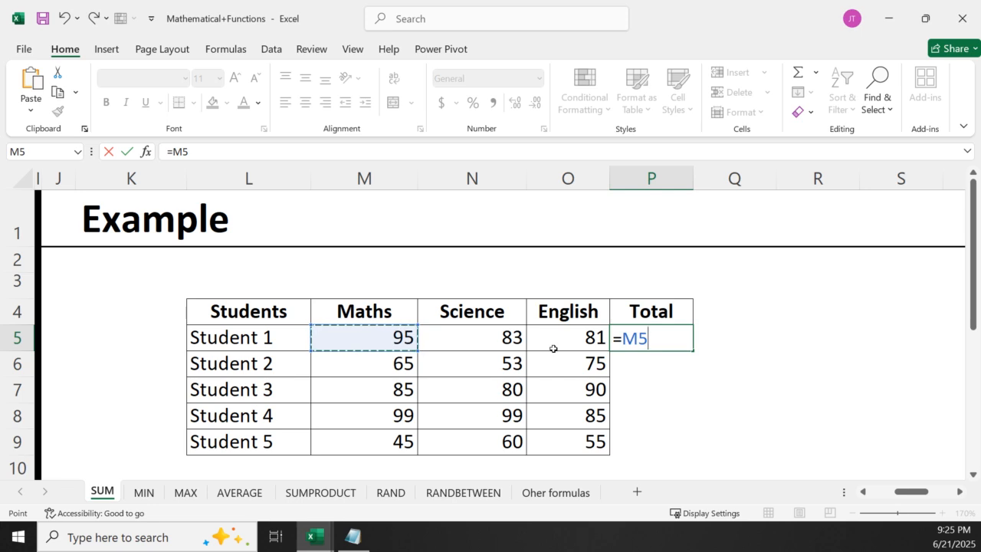
pyautogui.write('+')
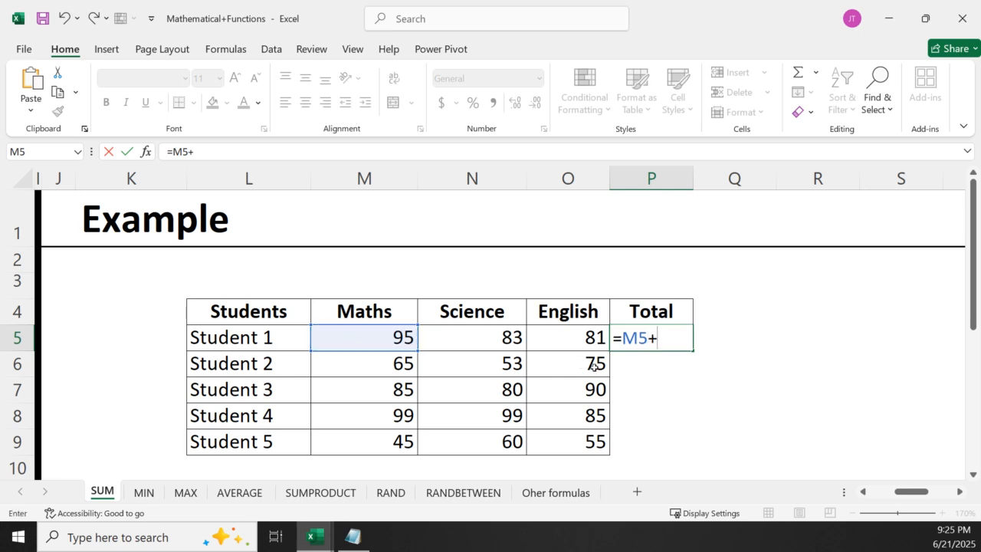
pyautogui.click(456, 335)
pyautogui.write('+')
pyautogui.click(550, 338)
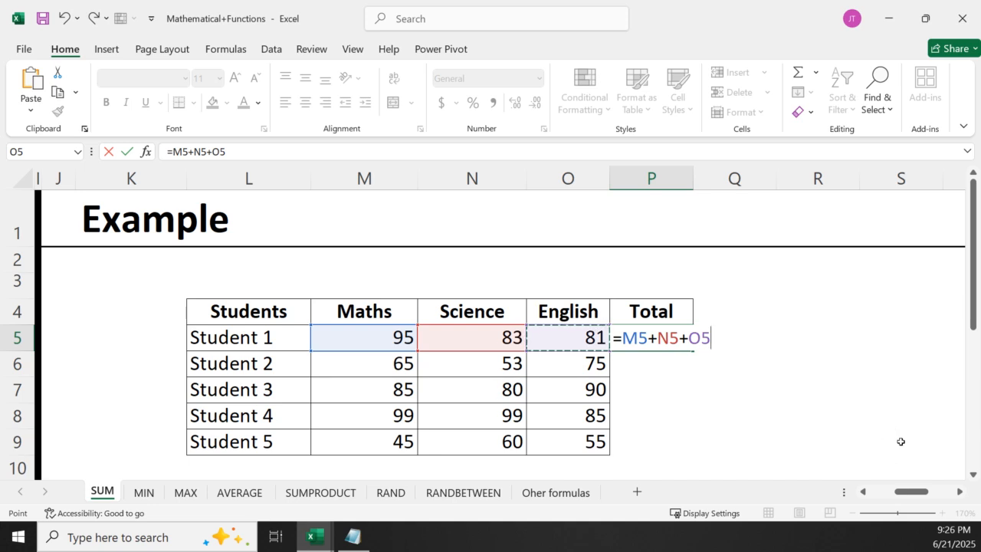
pyautogui.press('Return')
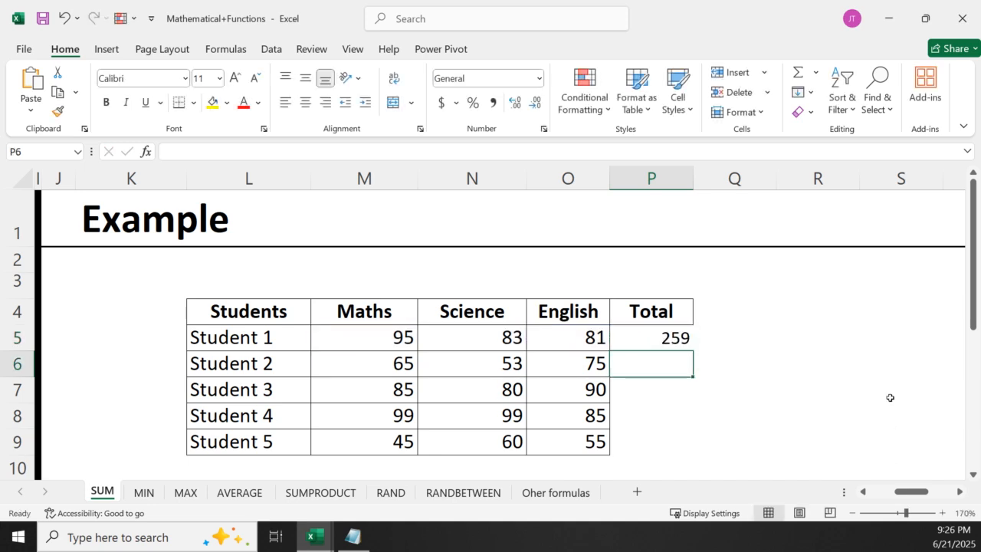
# Replace the addition formula in P5 with the SUM function over Student 1's marks, =SUM(M5:O5)
pyautogui.click(648, 341)
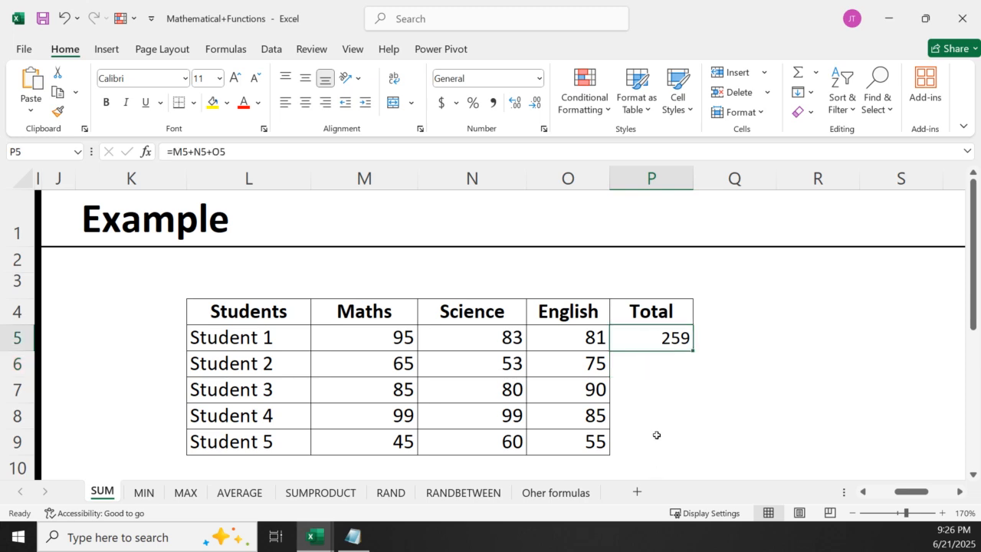
pyautogui.doubleClick(671, 345)
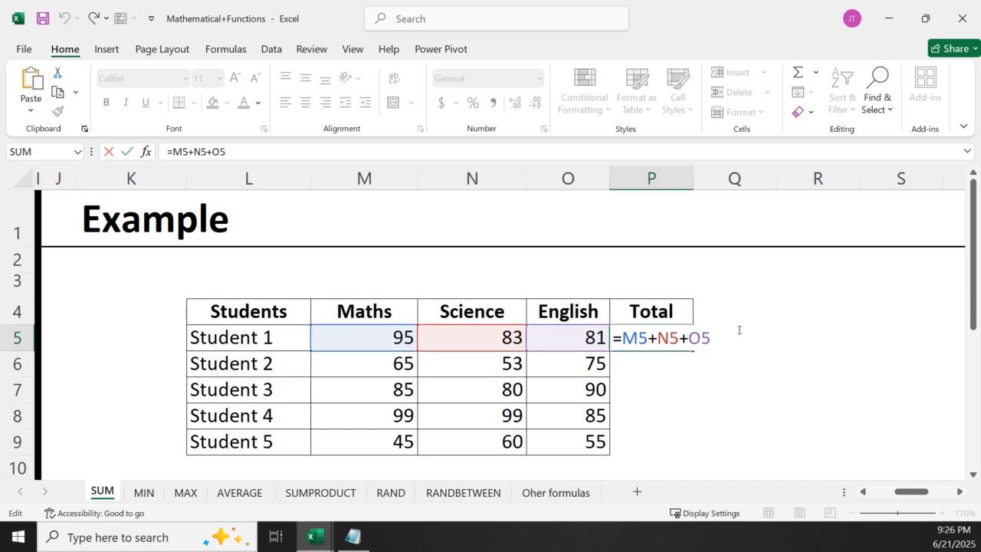
pyautogui.press('BackSpace')
pyautogui.press('BackSpace')
pyautogui.press('BackSpace')
pyautogui.press('BackSpace')
pyautogui.press('BackSpace')
pyautogui.press('BackSpace')
pyautogui.press('BackSpace')
pyautogui.press('BackSpace')
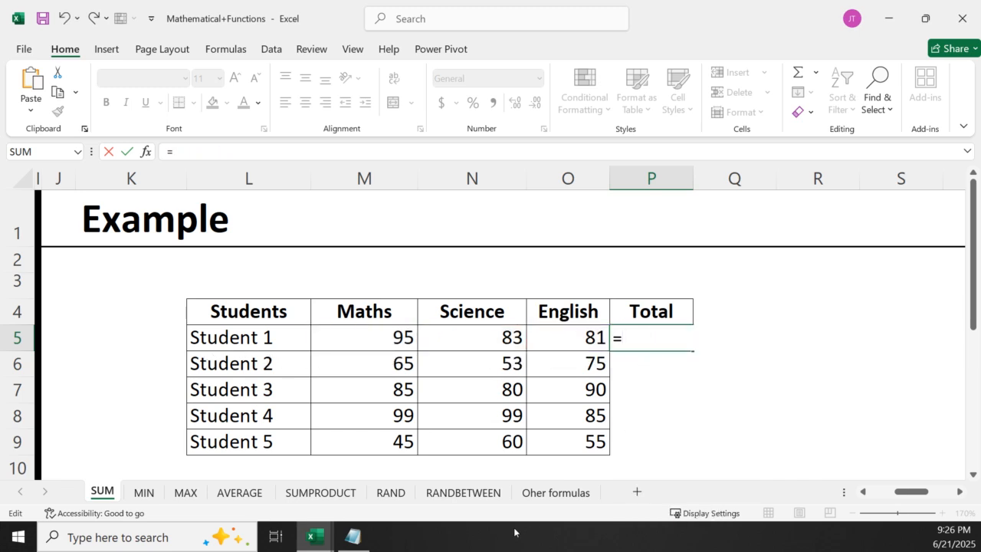
pyautogui.write('sum')
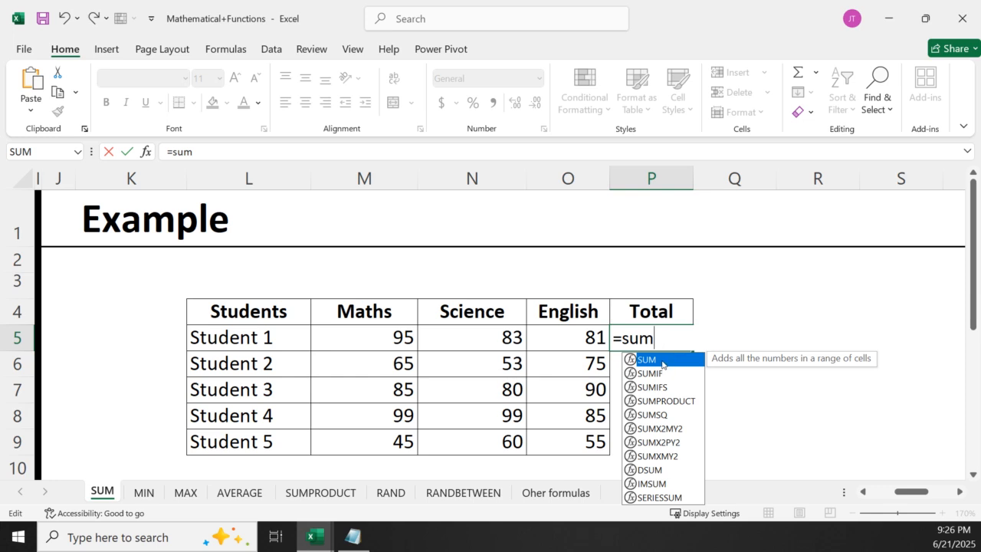
pyautogui.doubleClick(663, 359)
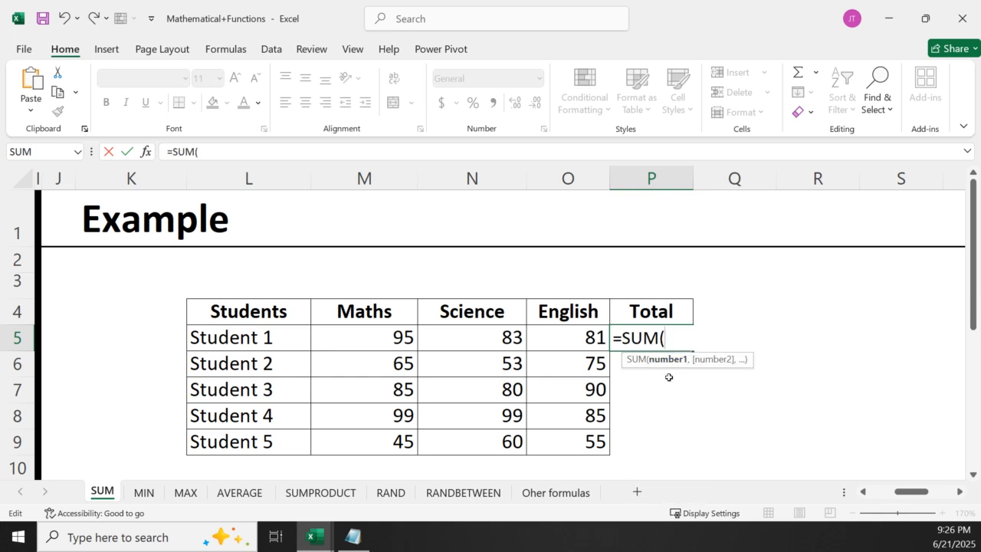
pyautogui.moveTo(345, 340); pyautogui.dragTo(570, 337)
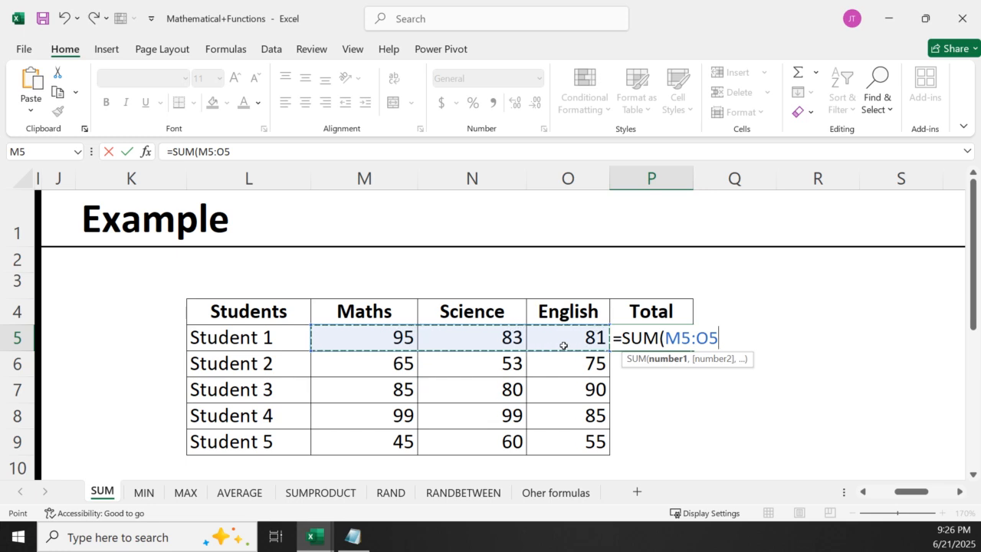
pyautogui.press('Return')
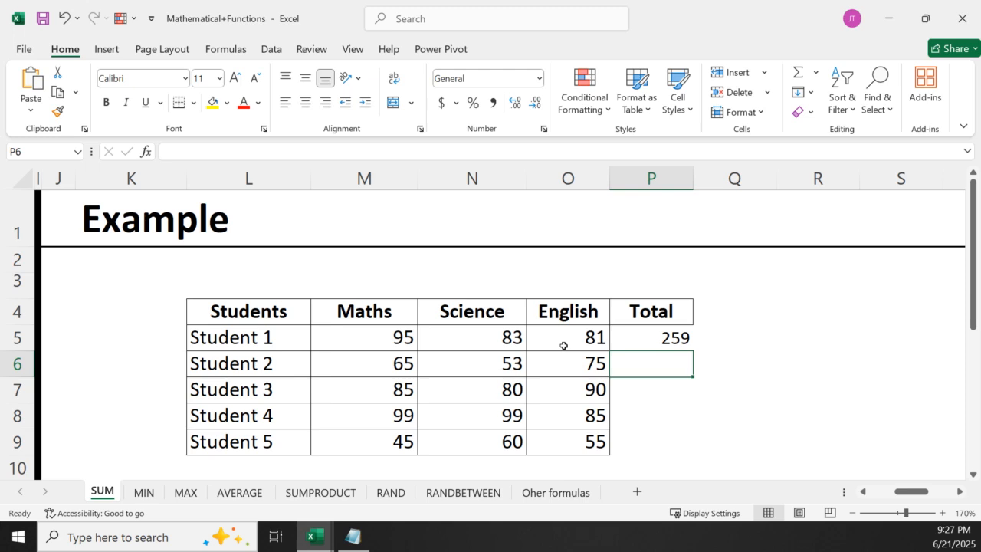
# Reopen the SUM formula in P5 and write its range by hand as m5:o5
pyautogui.click(644, 334)
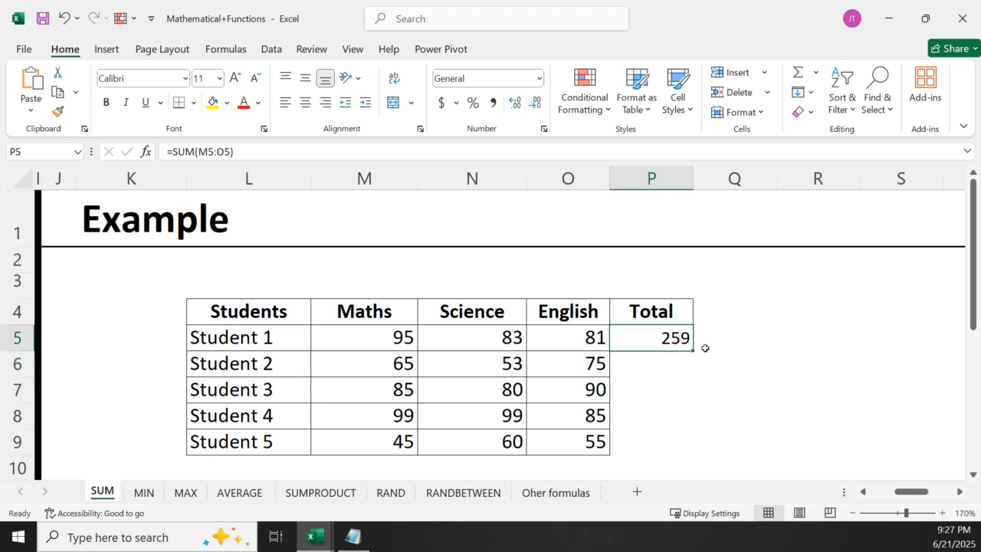
pyautogui.doubleClick(685, 335)
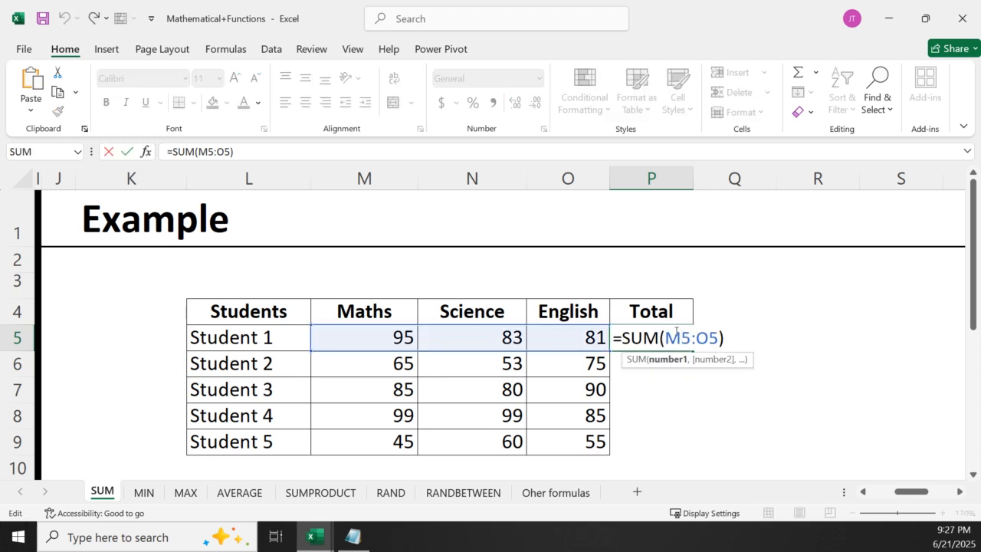
pyautogui.press('Escape')
pyautogui.press('BackSpace')
pyautogui.press('BackSpace')
pyautogui.press('BackSpace')
pyautogui.press('BackSpace')
pyautogui.press('BackSpace')
pyautogui.press('BackSpace')
pyautogui.press('BackSpace')
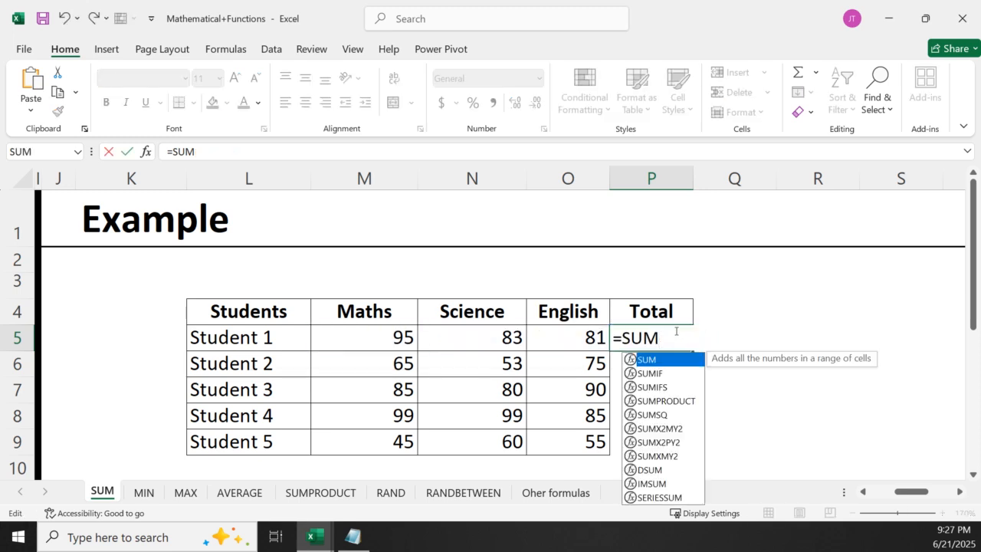
pyautogui.write('(m5:')
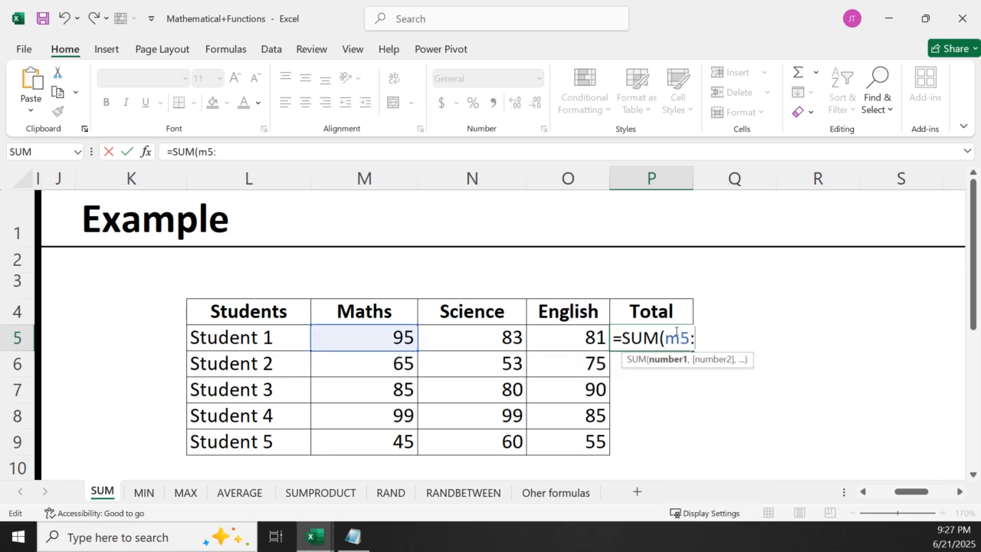
pyautogui.write('o5')
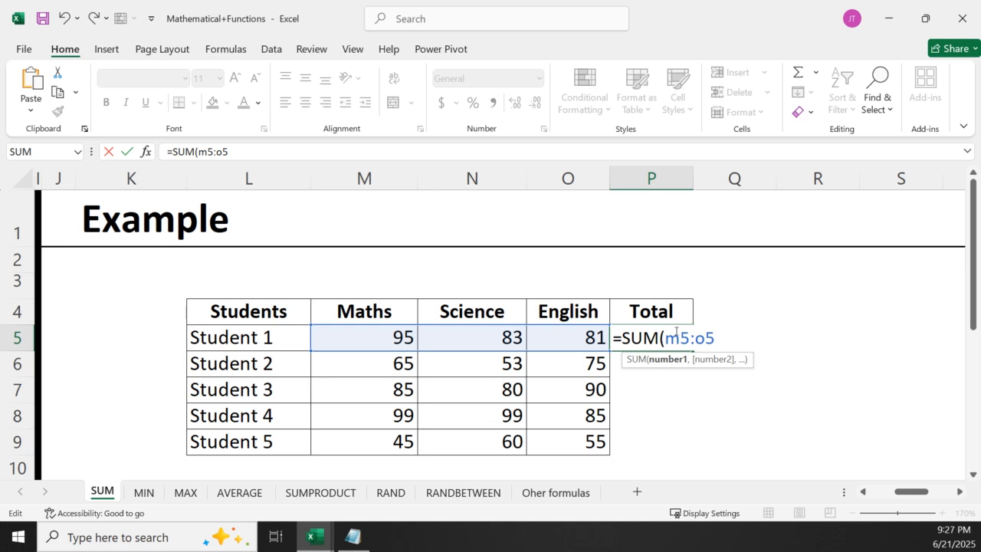
# Replace the handwritten range in P5's SUM formula by picking Student 1's marks M5:O5 from the sheet
pyautogui.press('BackSpace')
pyautogui.press('BackSpace')
pyautogui.press('BackSpace')
pyautogui.press('BackSpace')
pyautogui.press('BackSpace')
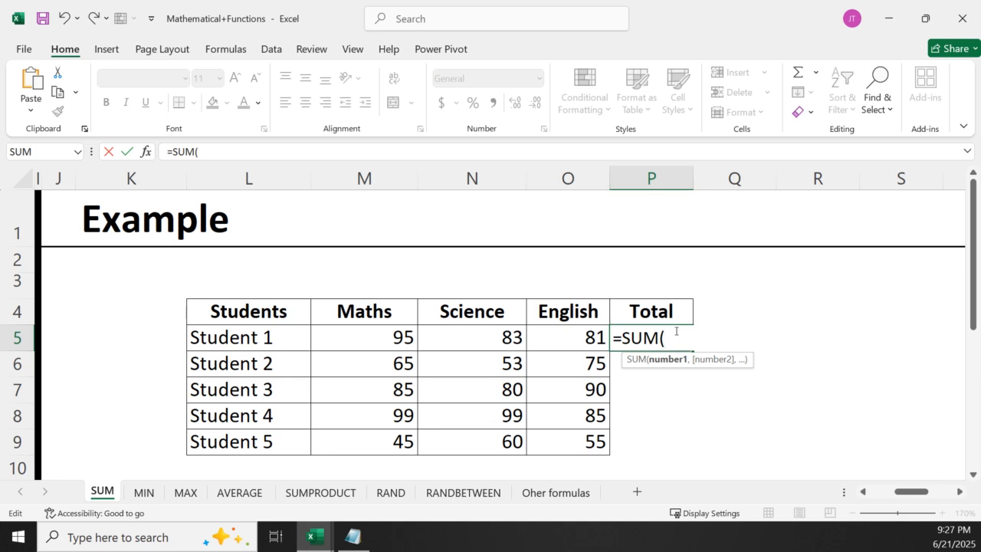
pyautogui.moveTo(357, 337); pyautogui.dragTo(562, 341)
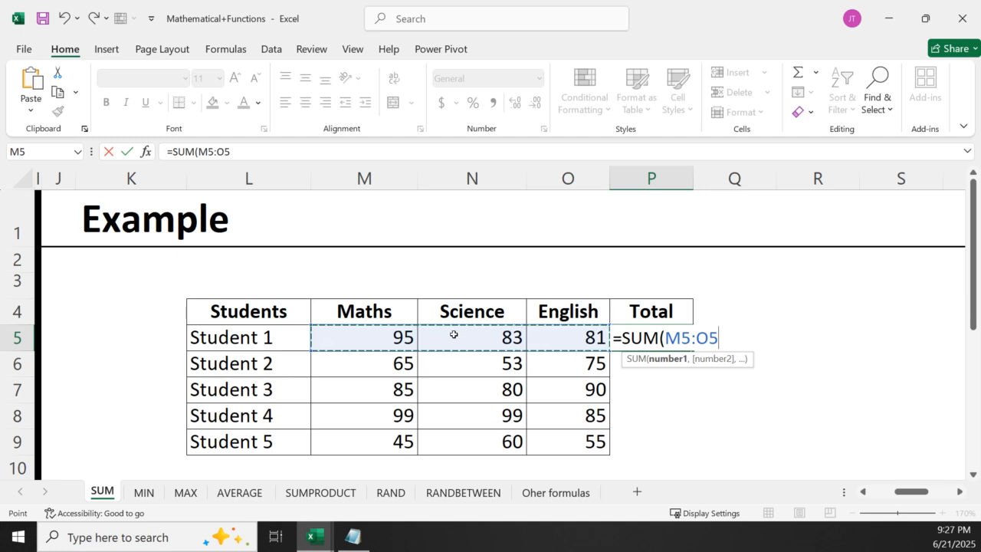
# Clear the range and bracket from the formula in P5 and insert SUM from the function suggestions
pyautogui.press('BackSpace')
pyautogui.press('BackSpace')
pyautogui.press('BackSpace')
pyautogui.press('BackSpace')
pyautogui.press('BackSpace')
pyautogui.press('BackSpace')
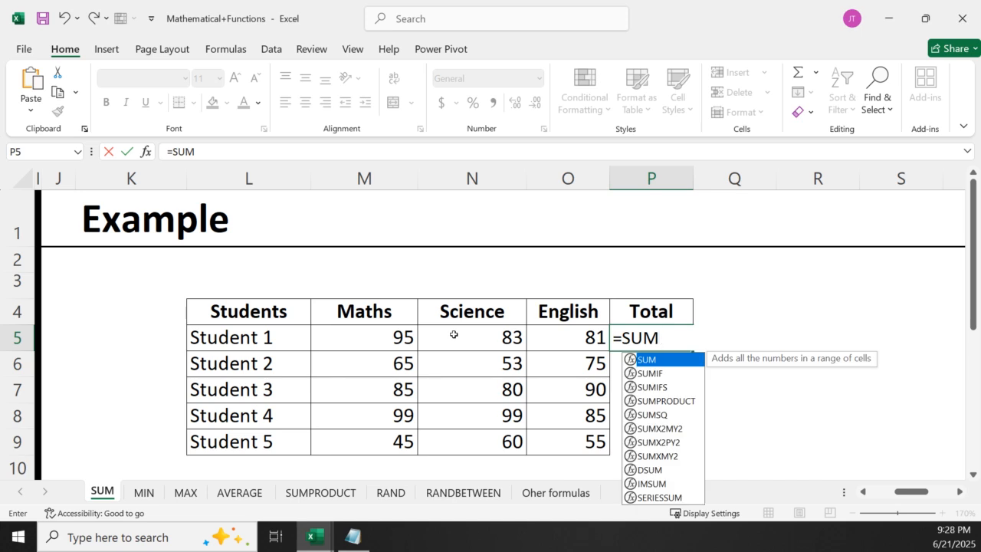
pyautogui.doubleClick(666, 360)
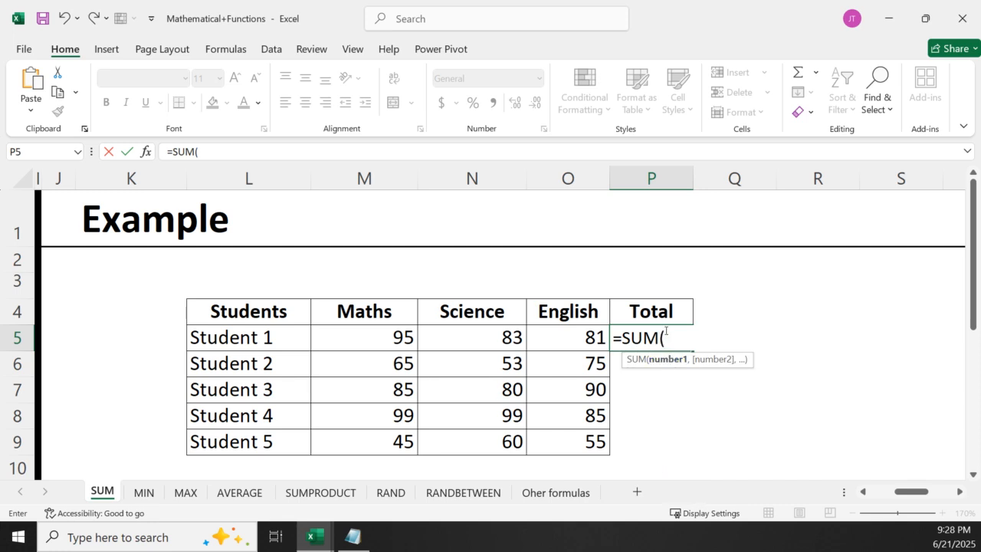
# Erase the suggested function from P5 and write sum( with its opening bracket by hand
pyautogui.press('BackSpace')
pyautogui.press('BackSpace')
pyautogui.press('BackSpace')
pyautogui.press('BackSpace')
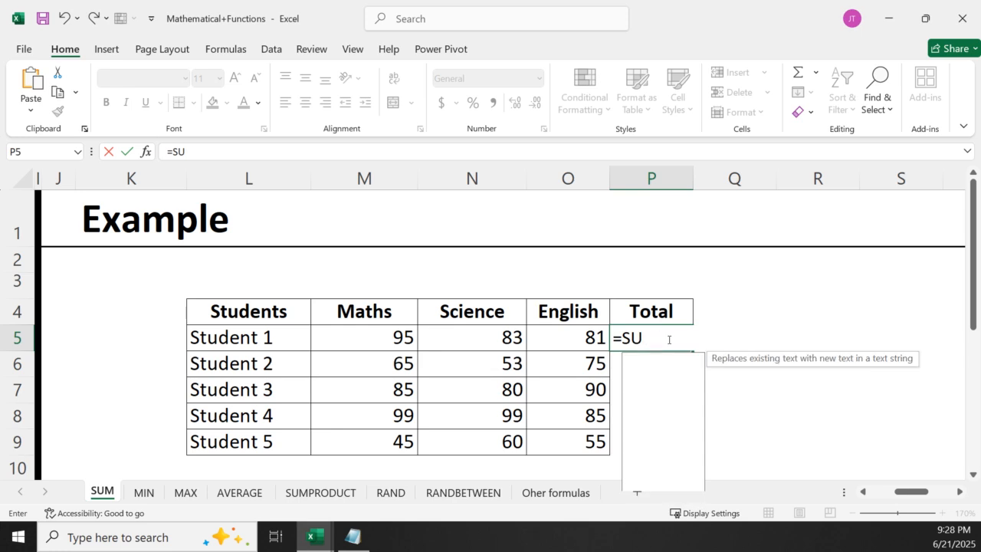
pyautogui.write('sum(')
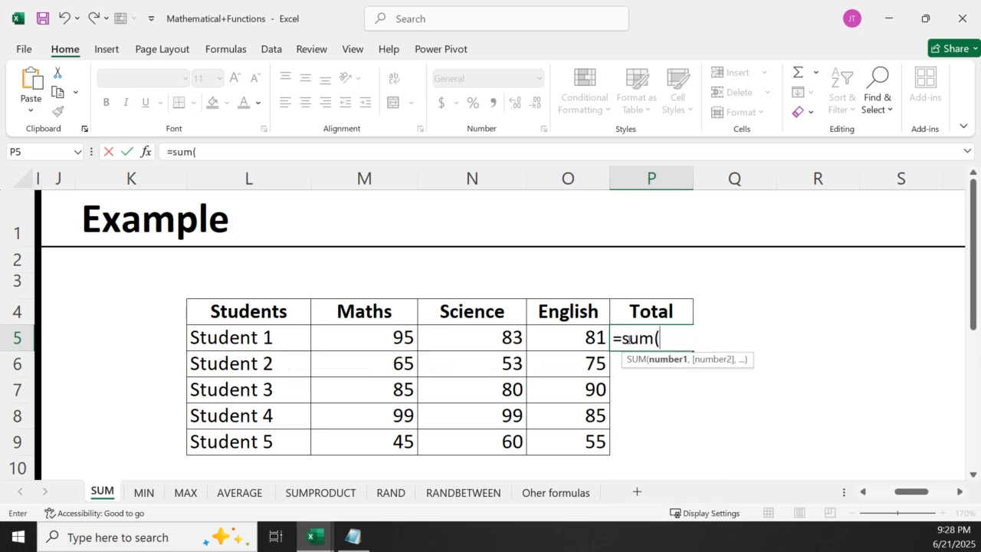
# Rebuild Student 1's total in P5 as =SUM(M5:O5), using the suggested SUM function and the selected marks
pyautogui.press('BackSpace')
pyautogui.press('BackSpace')
pyautogui.press('BackSpace')
pyautogui.press('BackSpace')
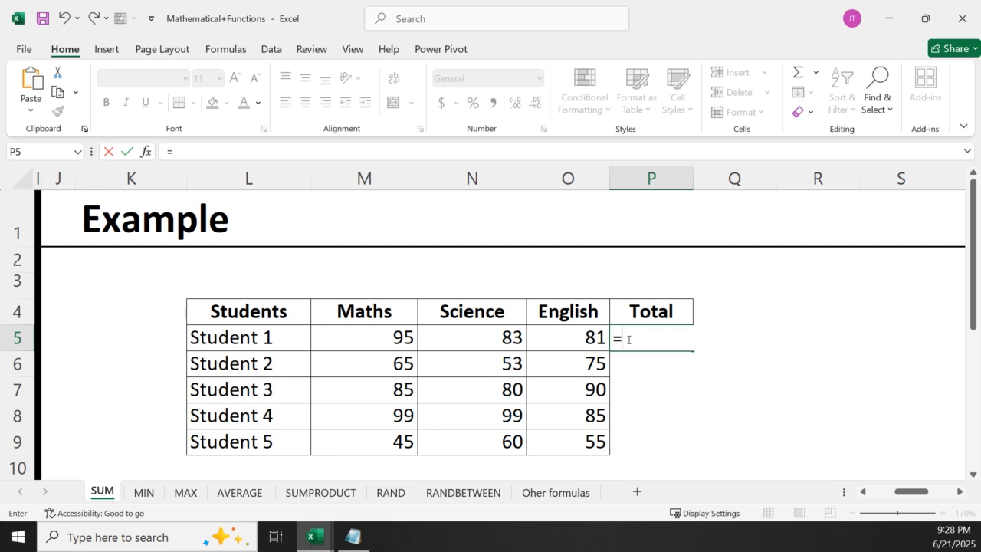
pyautogui.write('sum')
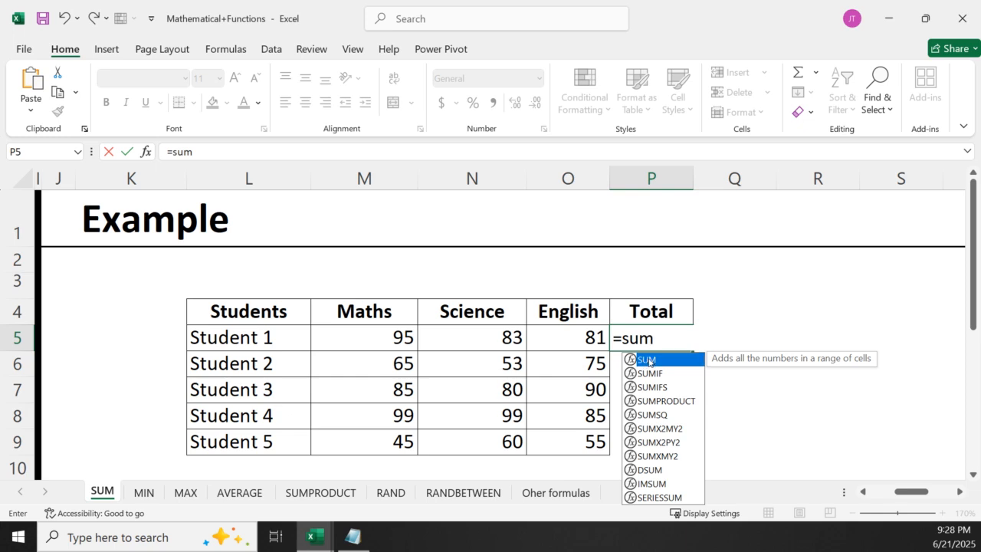
pyautogui.doubleClick(648, 360)
pyautogui.moveTo(319, 339); pyautogui.dragTo(569, 339)
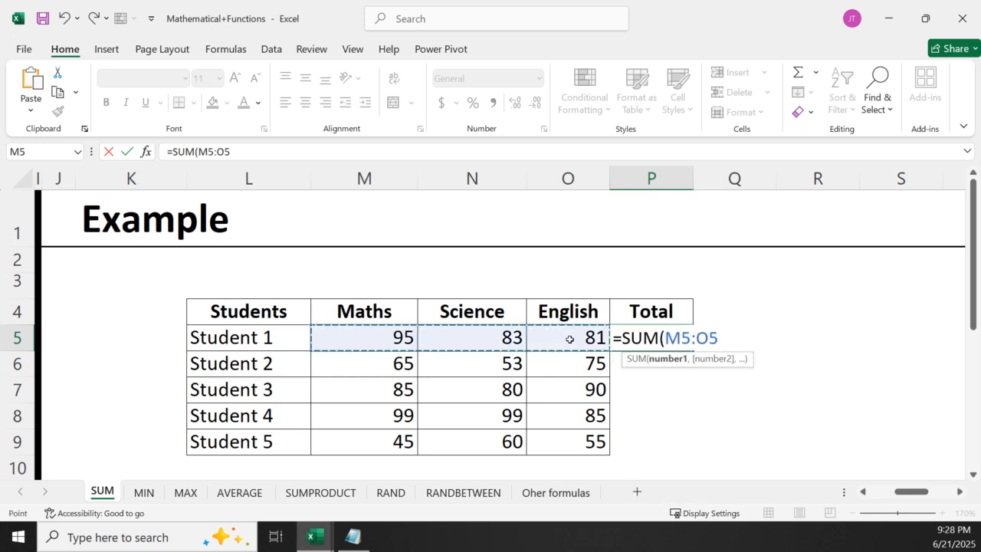
pyautogui.press('Return')
pyautogui.click(646, 334)
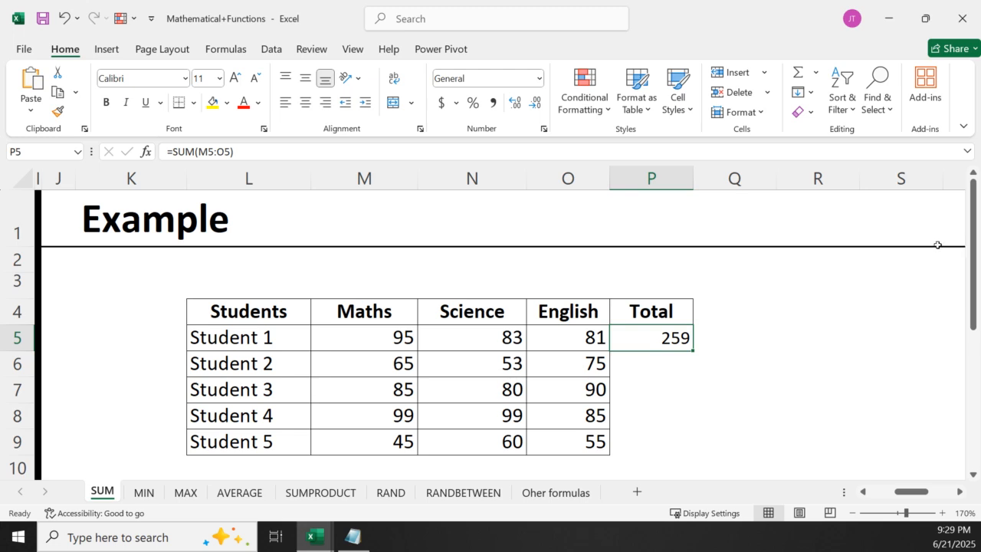
# Fill the SUM formula from P5 down through P9 and undo the fill
pyautogui.scroll(-1, 973, 261)
pyautogui.scroll(-1, 973, 261)
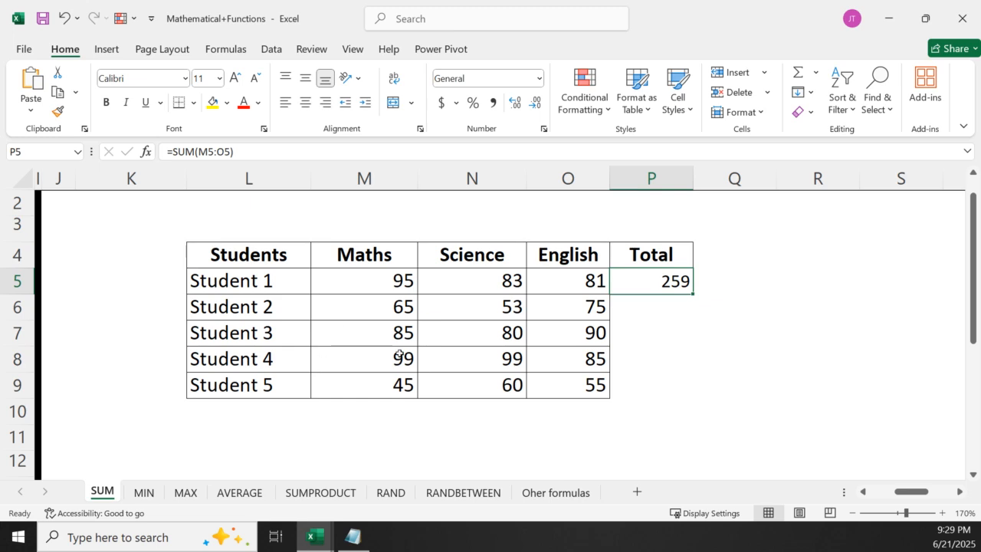
pyautogui.click(635, 304)
pyautogui.click(622, 337)
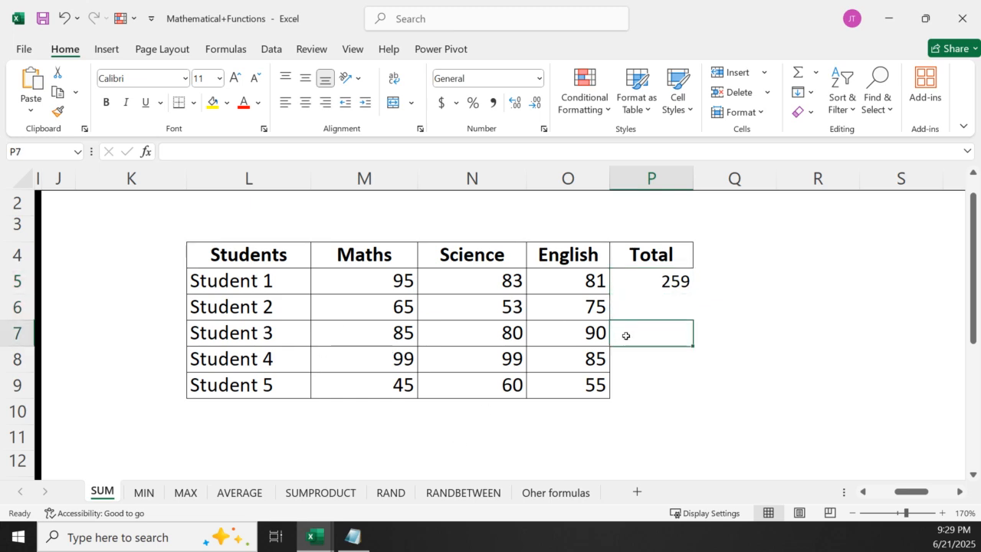
pyautogui.click(626, 369)
pyautogui.click(626, 390)
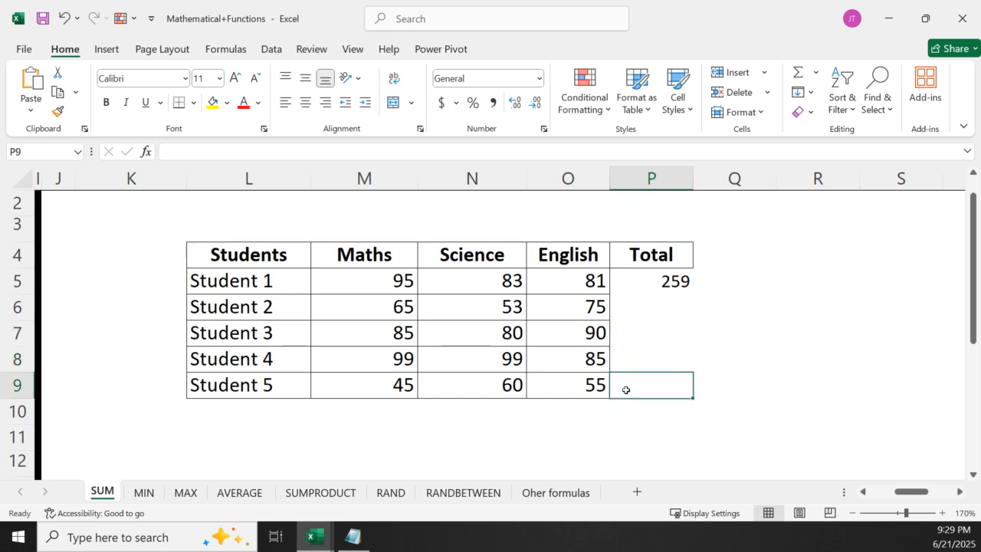
pyautogui.click(637, 283)
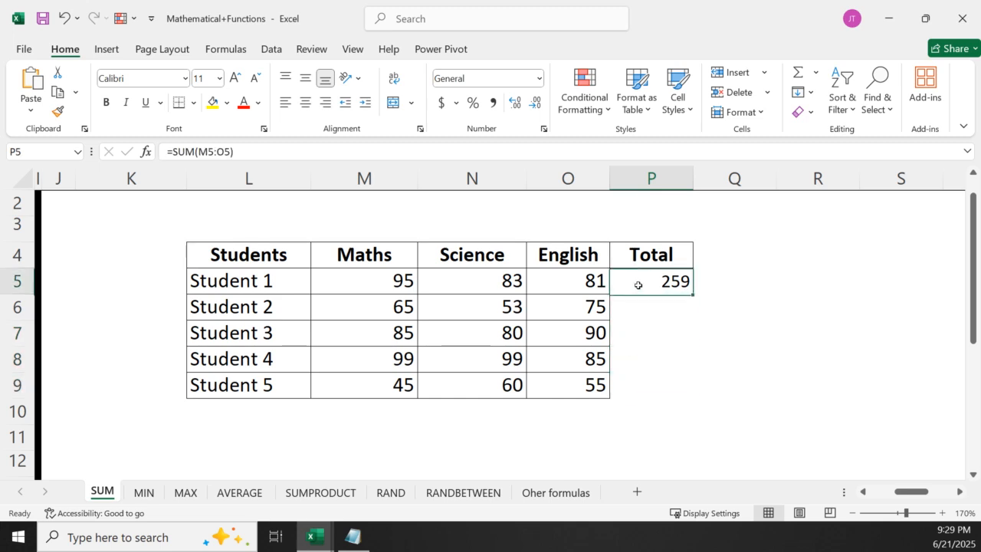
pyautogui.doubleClick(692, 293)
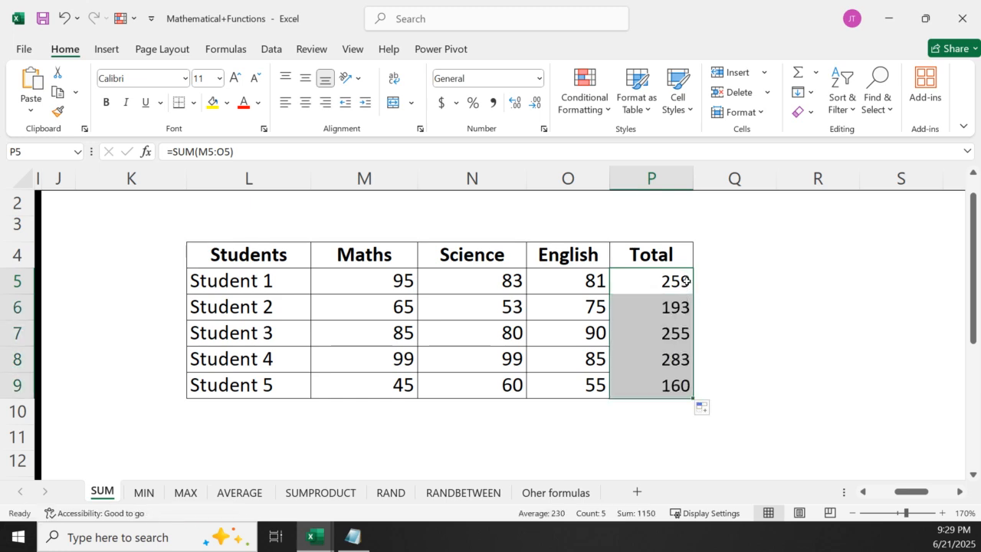
pyautogui.hotkey('ctrl', 'z')
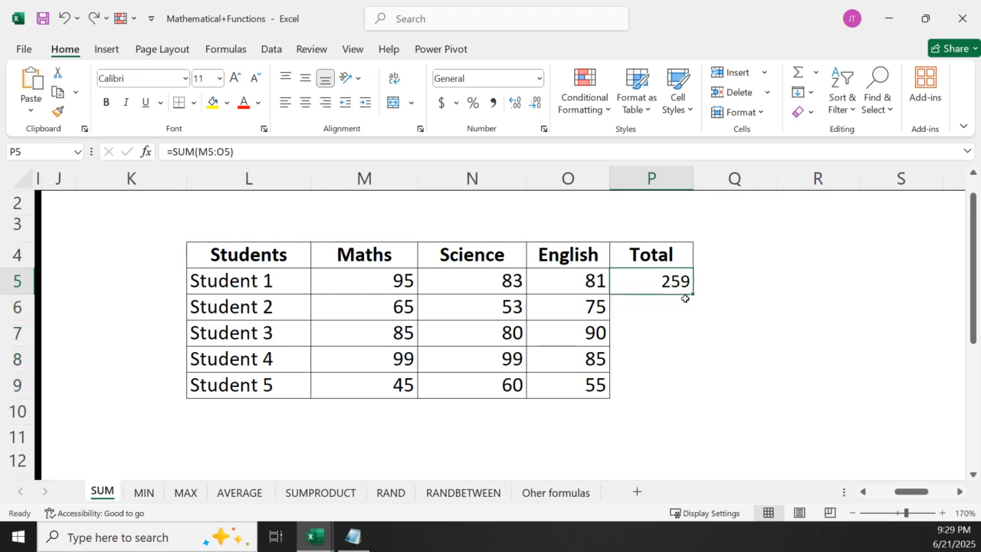
pyautogui.moveTo(690, 292); pyautogui.dragTo(695, 266)
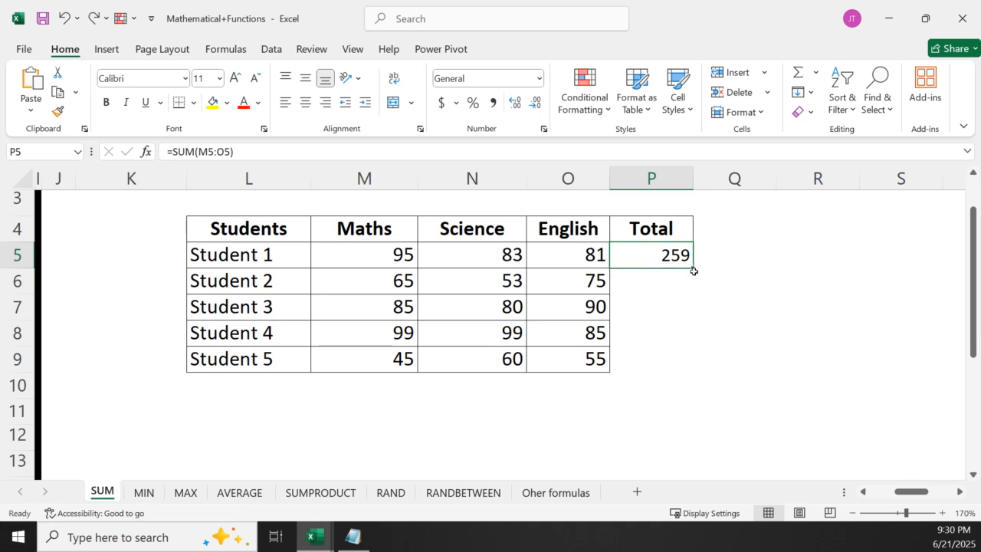
# Fill the SUM formula from P5 down the Total column to P9 for the remaining students
pyautogui.click(942, 513)
pyautogui.click(941, 513)
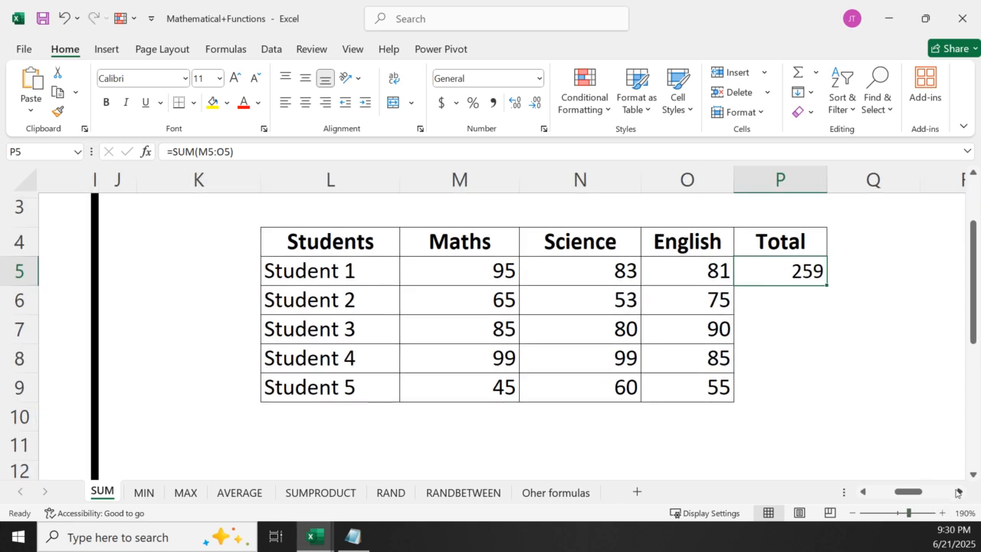
pyautogui.hscroll(1, 864, 398)
pyautogui.scroll(-1, 865, 399)
pyautogui.scroll(1, 775, 291)
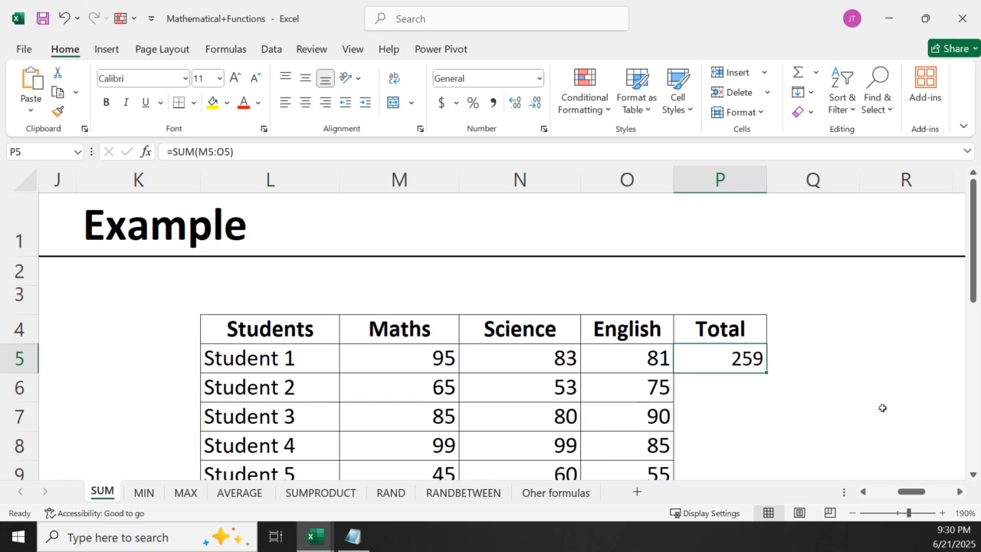
pyautogui.click(974, 475)
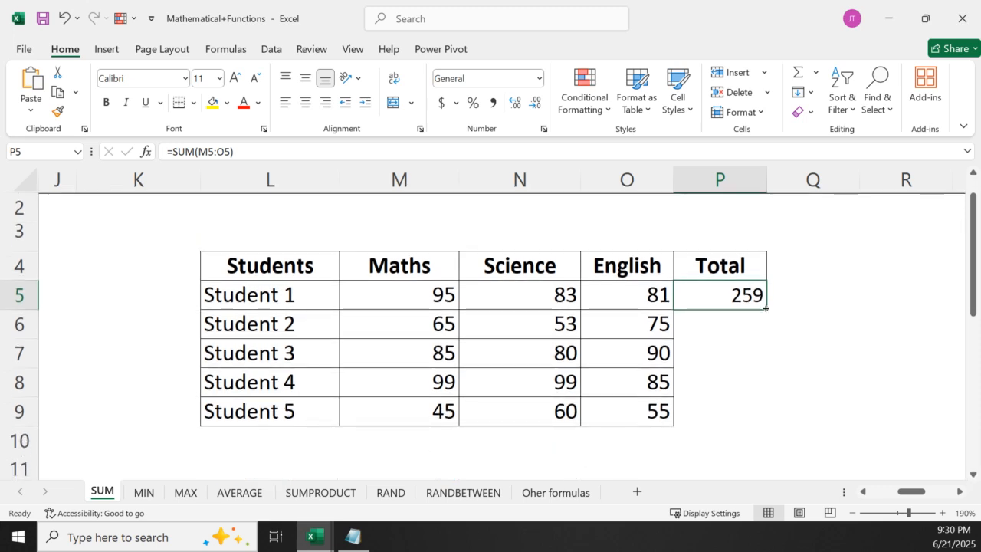
pyautogui.doubleClick(766, 308)
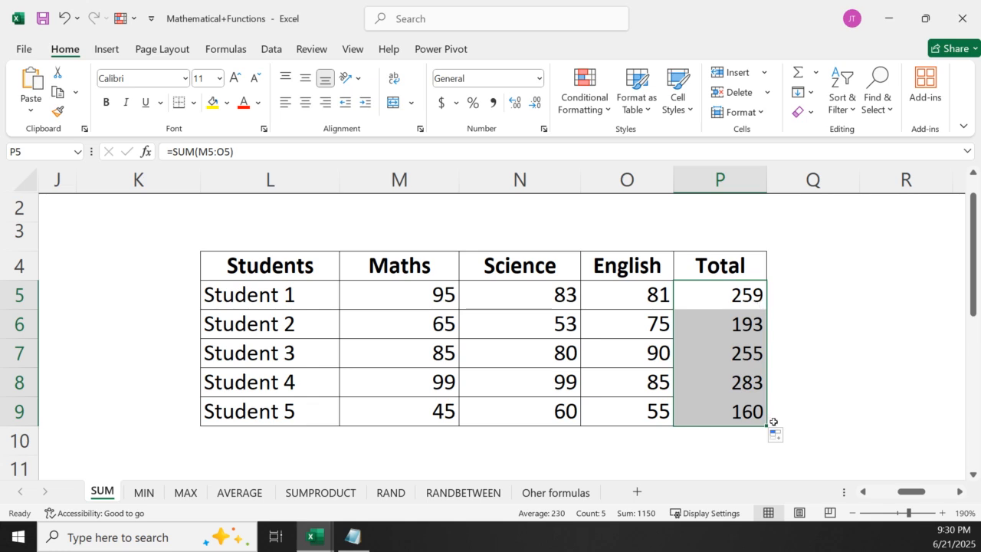
# Inspect the cell ranges used by the copied SUM formulas in P6 and P7, leaving the formulas as they are
pyautogui.click(783, 325)
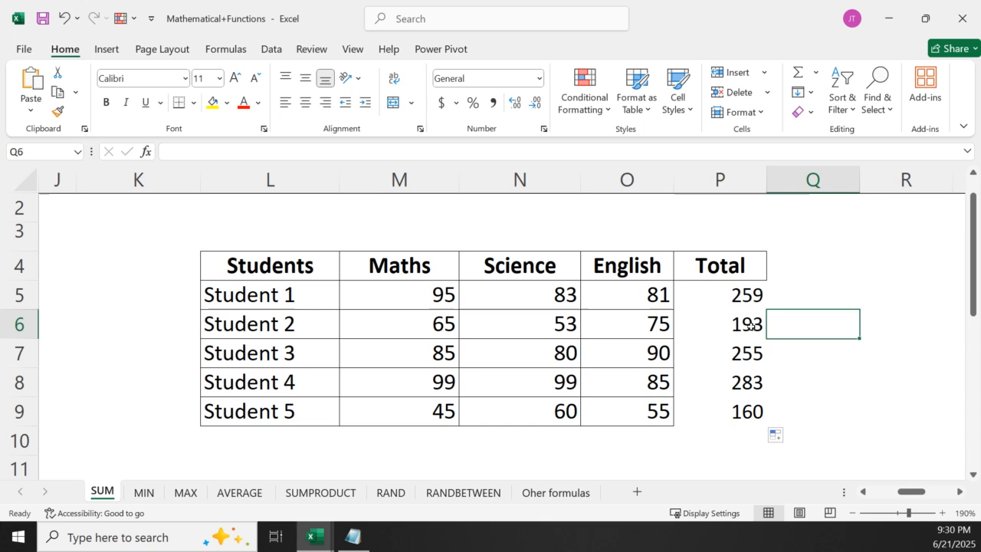
pyautogui.click(754, 328)
pyautogui.doubleClick(744, 326)
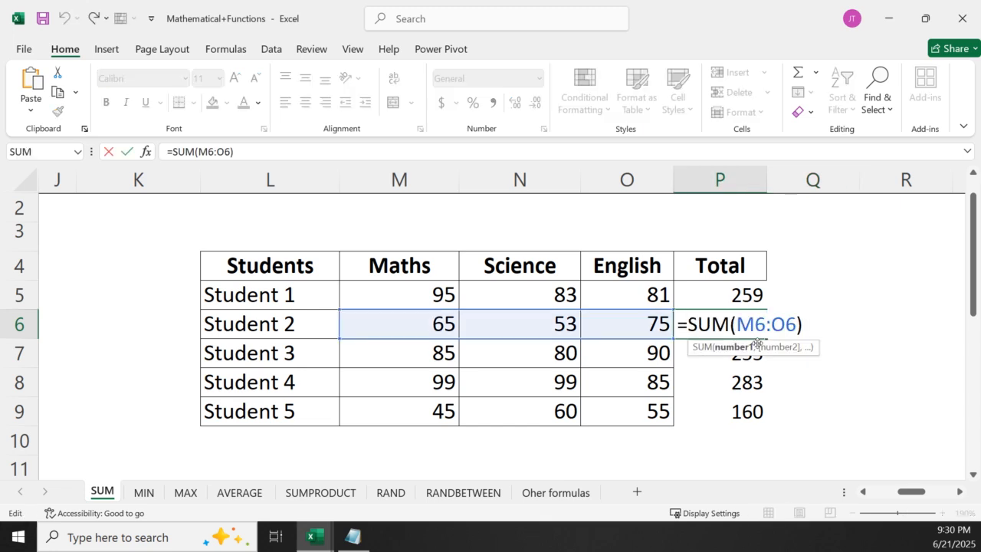
pyautogui.press('Return')
pyautogui.doubleClick(741, 353)
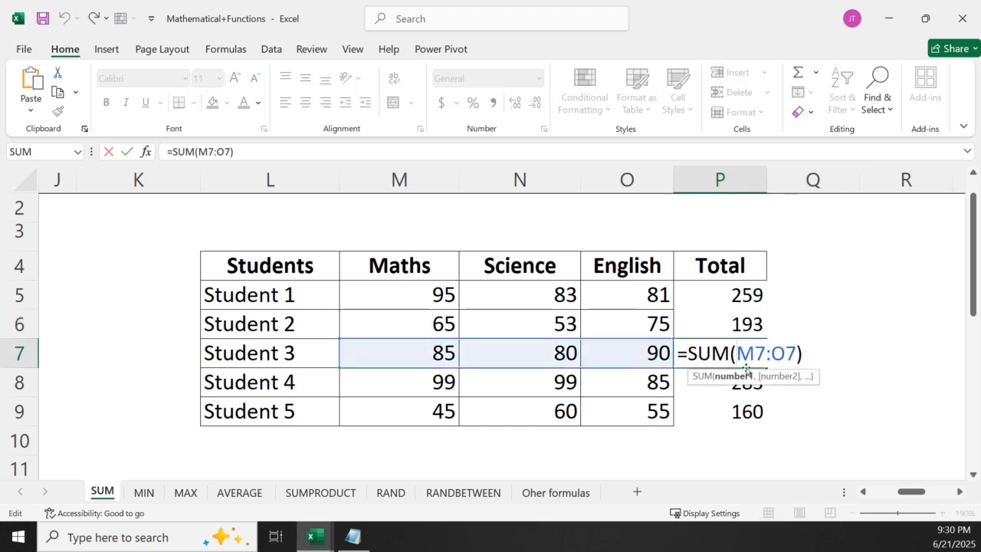
pyautogui.click(740, 400)
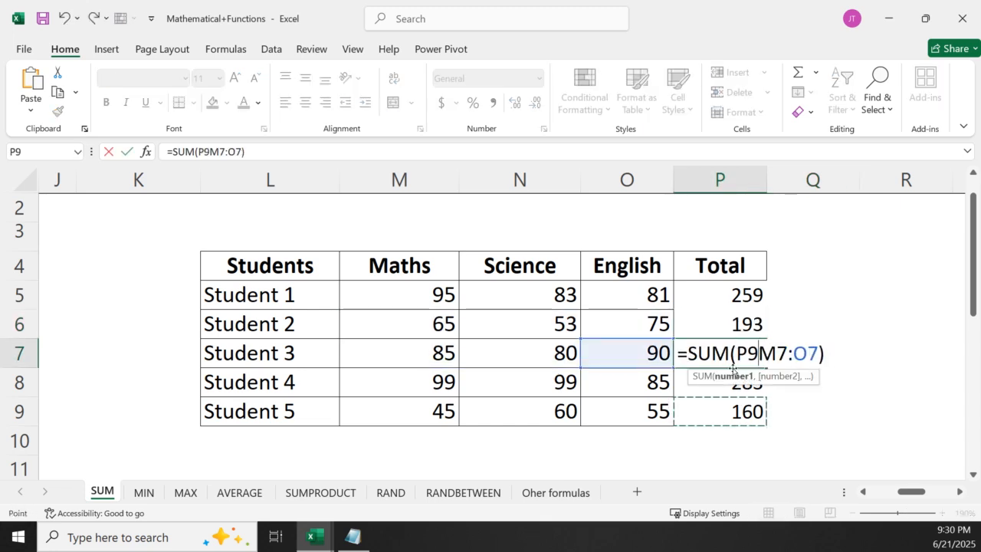
pyautogui.press('Escape')
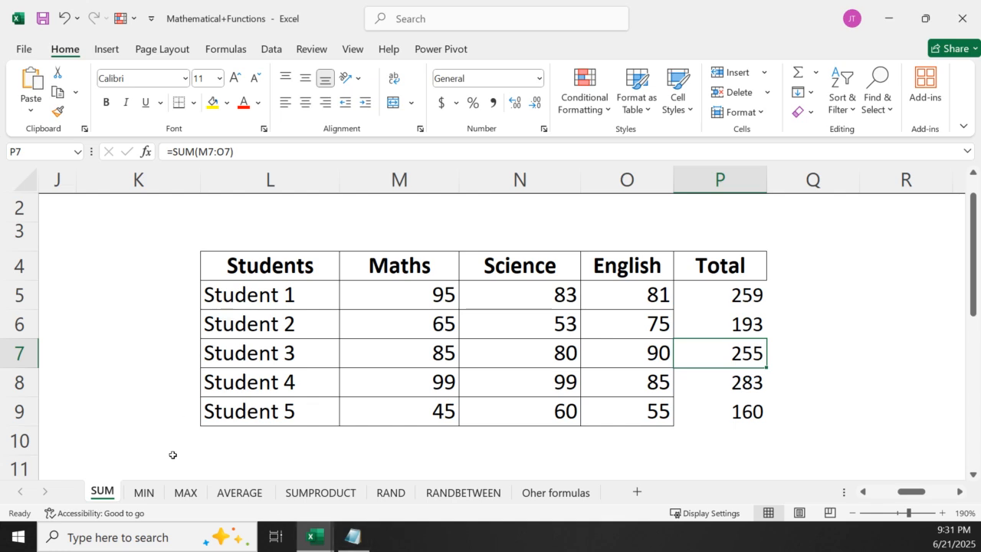
# Switch to the MIN sheet with its function description, syntax and Example table of student marks
pyautogui.click(638, 434)
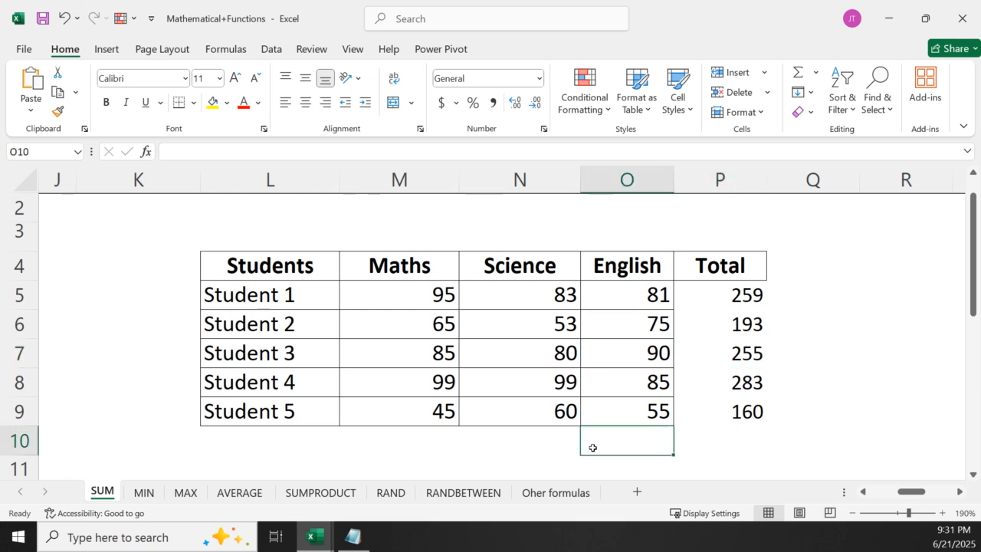
pyautogui.click(145, 492)
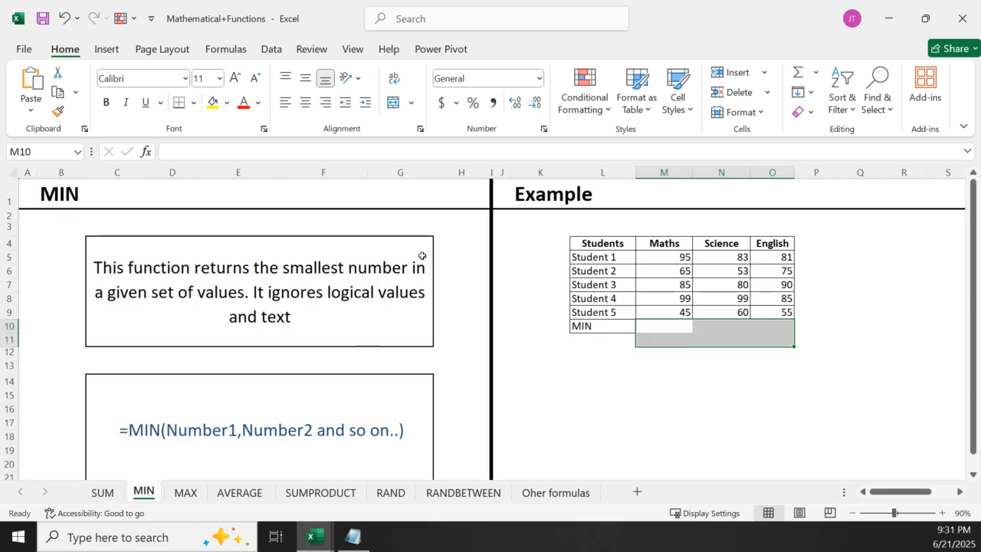
pyautogui.click(532, 442)
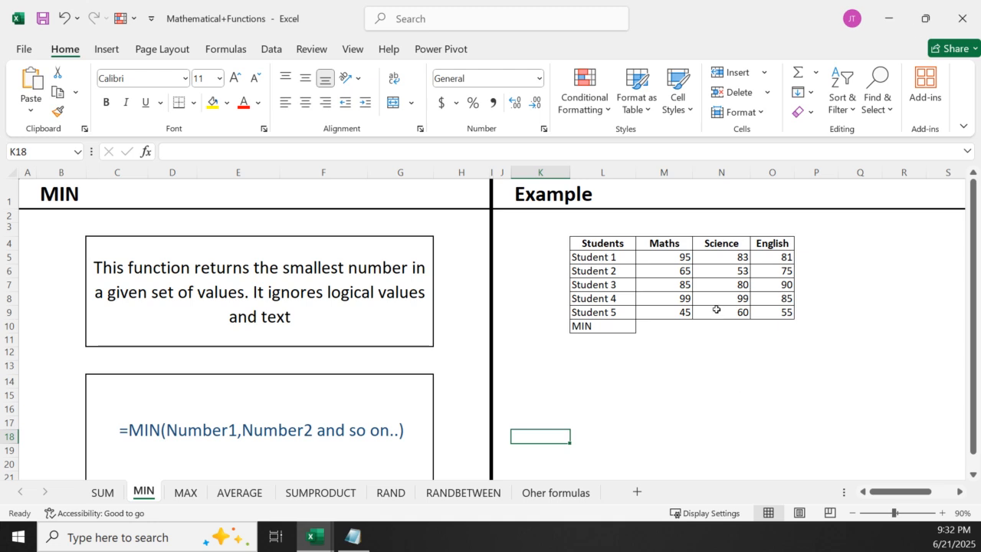
pyautogui.click(667, 412)
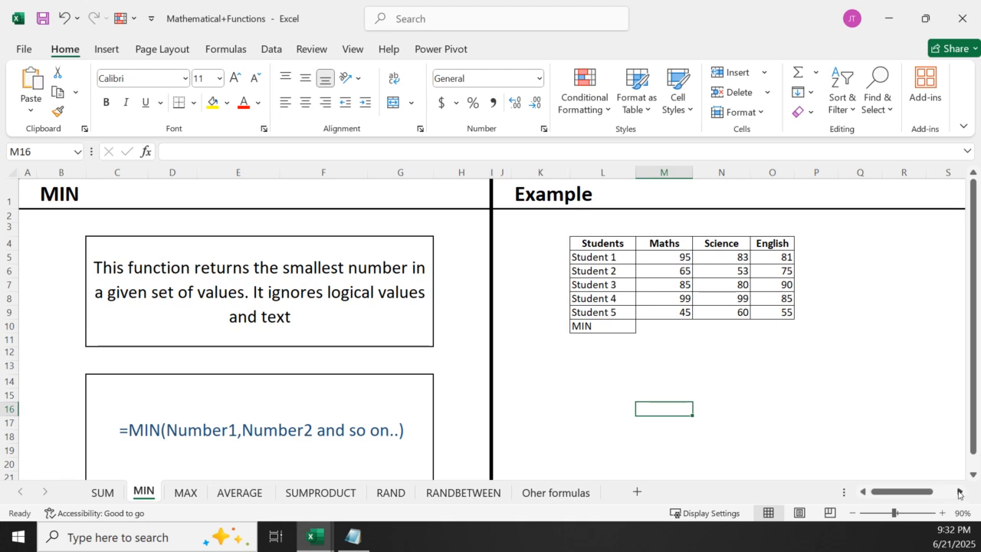
# Enter =MIN(M5:M9) in M10 of the MIN sheet to find the lowest Maths mark
pyautogui.click(958, 491)
pyautogui.click(942, 512)
pyautogui.click(941, 512)
pyautogui.click(942, 513)
pyautogui.click(942, 513)
pyautogui.click(942, 513)
pyautogui.click(942, 513)
pyautogui.click(942, 513)
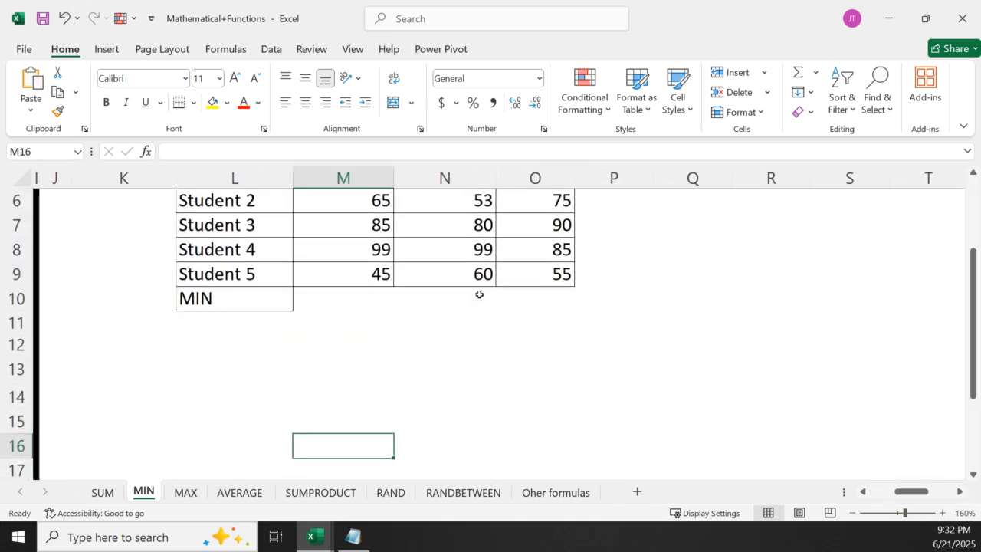
pyautogui.scroll(2, 476, 292)
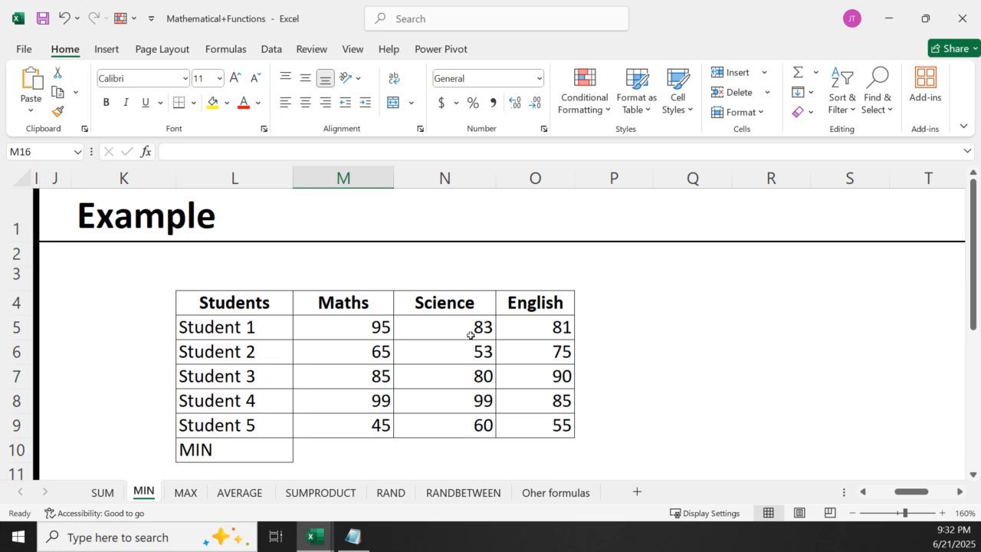
pyautogui.click(972, 476)
pyautogui.click(330, 394)
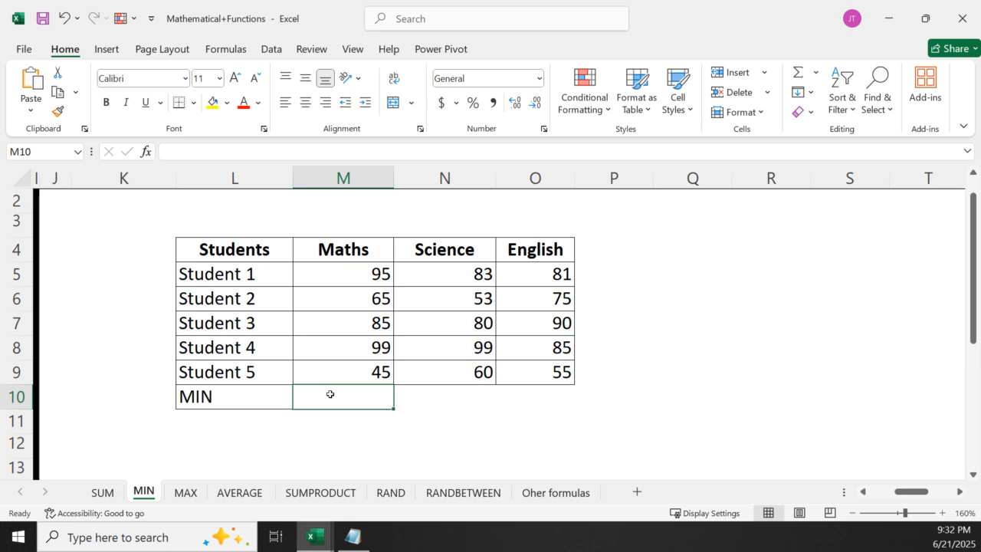
pyautogui.write('=min')
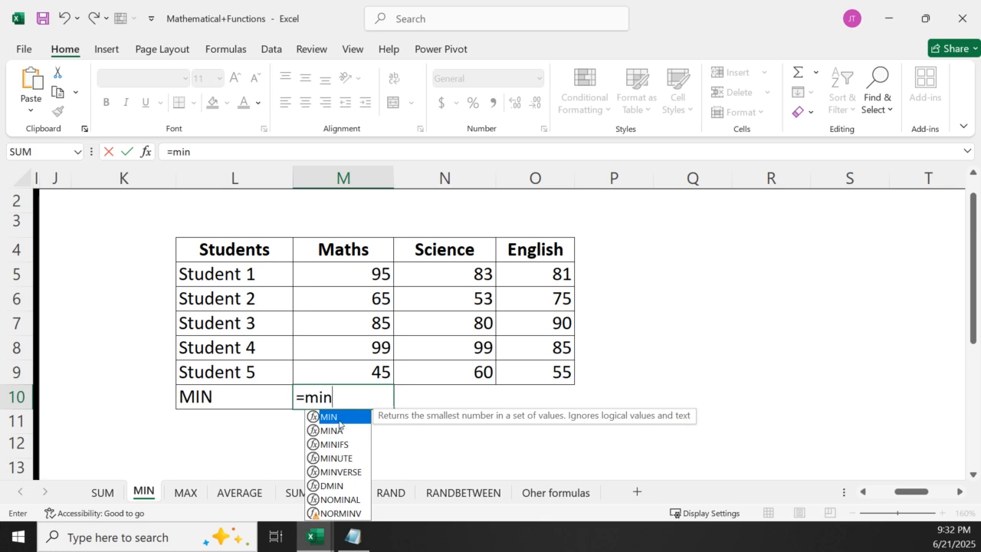
pyautogui.doubleClick(337, 418)
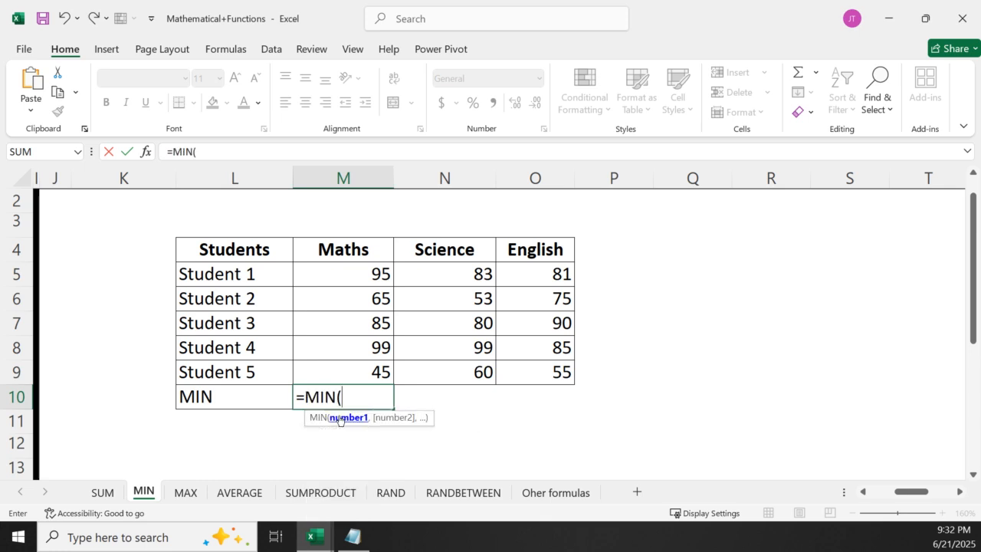
pyautogui.click(347, 273)
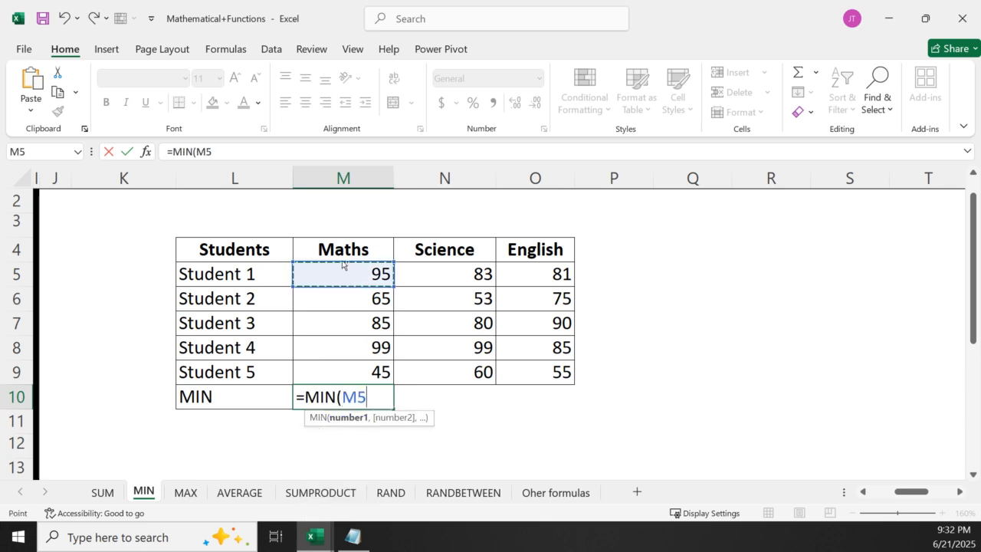
pyautogui.hotkey('ctrl', 'shift', 'Down')
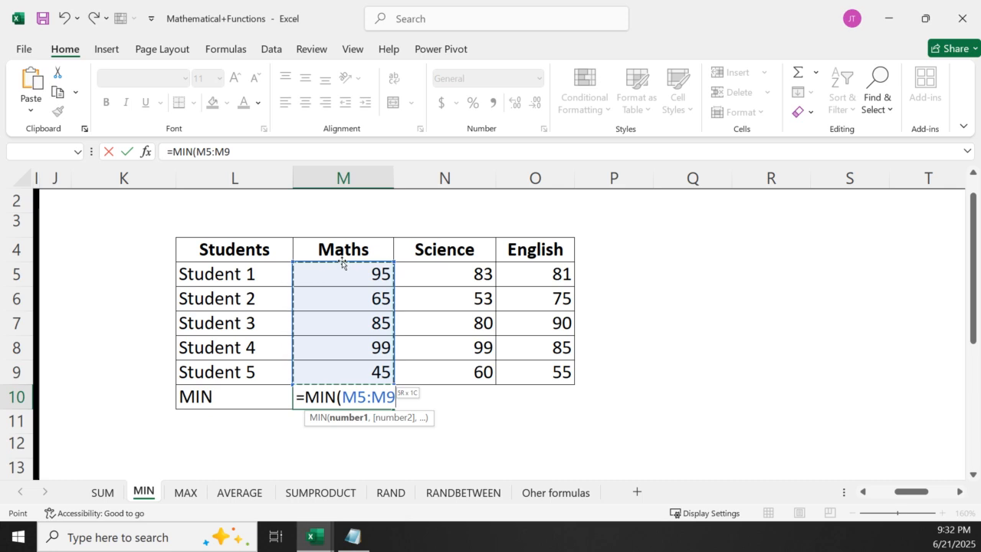
pyautogui.press('Return')
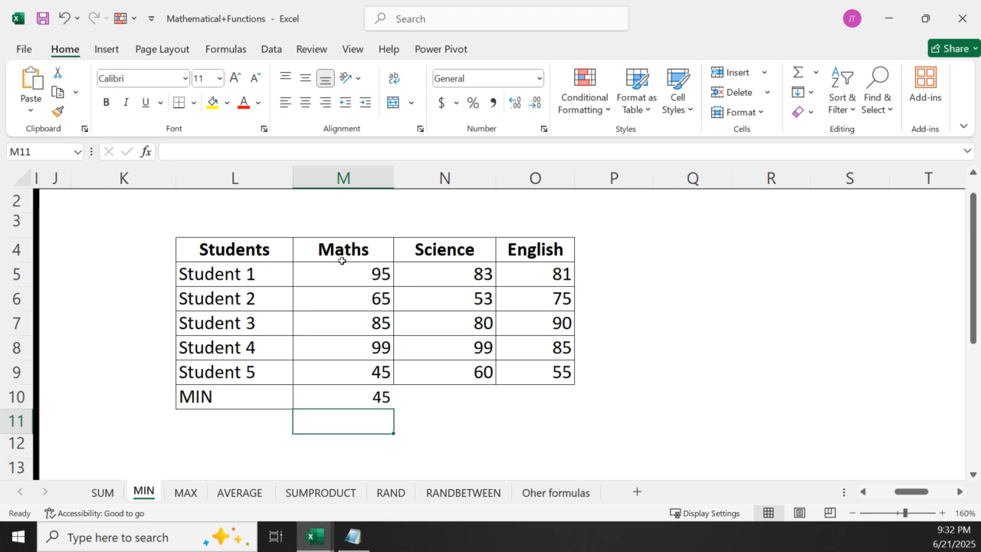
# Fill the MIN formula from M10 across to O10 for the Science and English columns
pyautogui.click(323, 401)
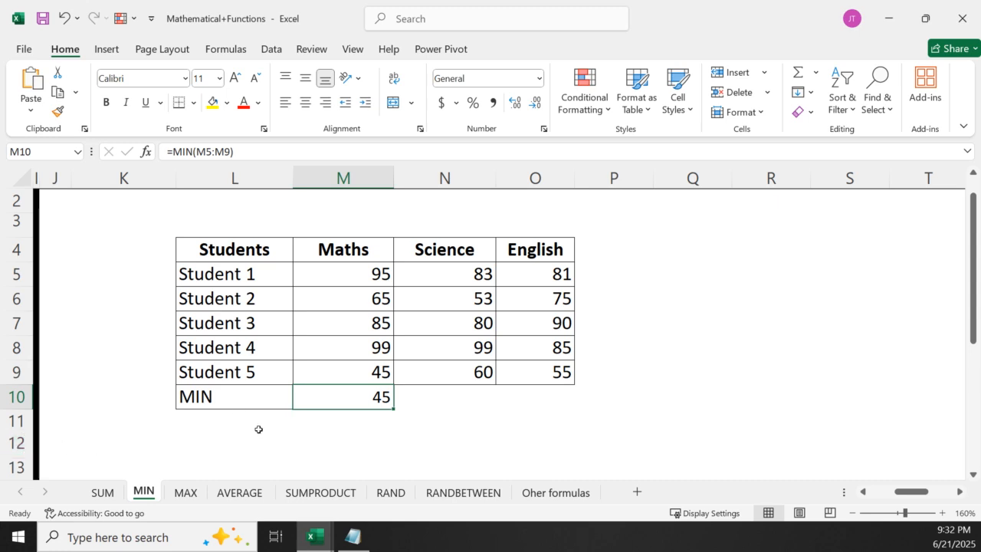
pyautogui.click(423, 403)
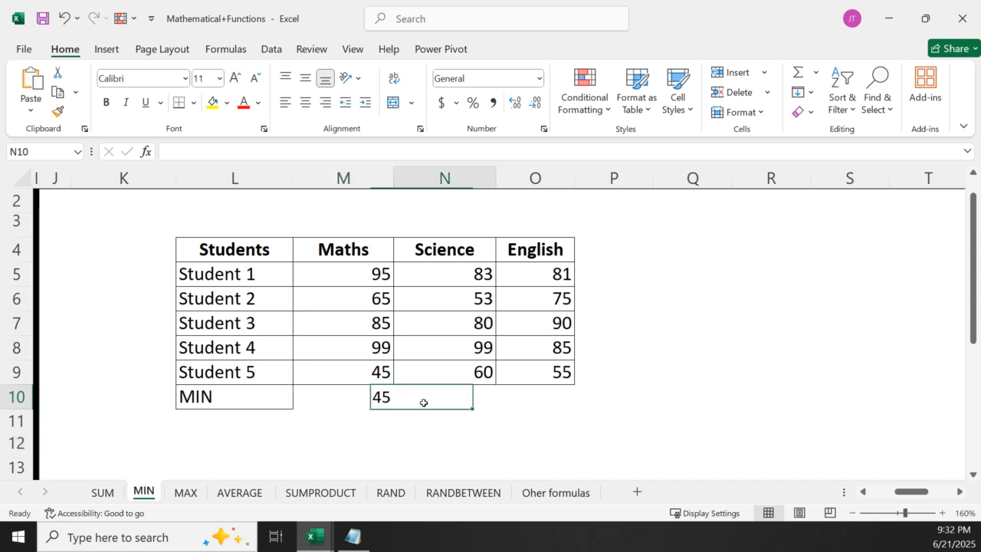
pyautogui.click(556, 390)
pyautogui.click(426, 400)
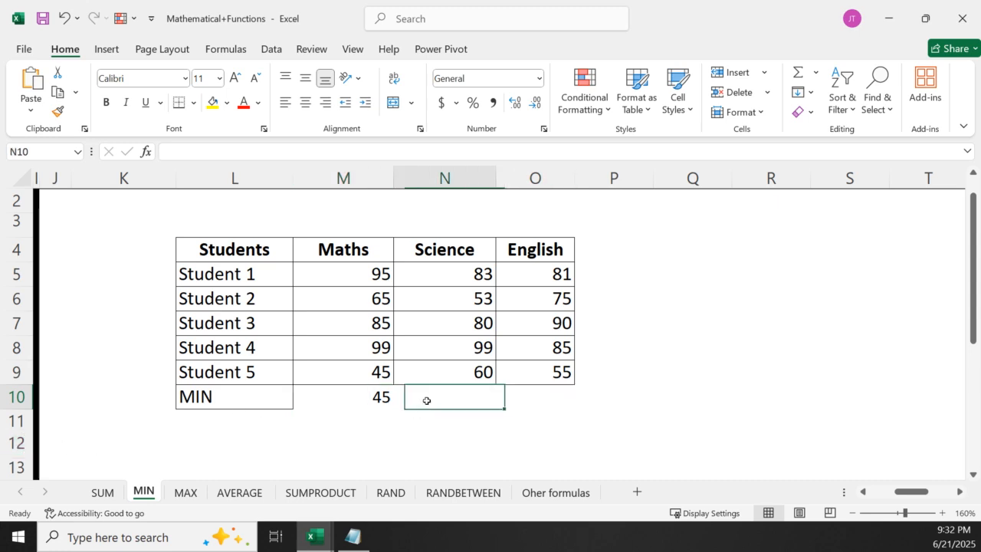
pyautogui.click(348, 401)
pyautogui.moveTo(393, 409); pyautogui.dragTo(554, 392)
pyautogui.click(604, 380)
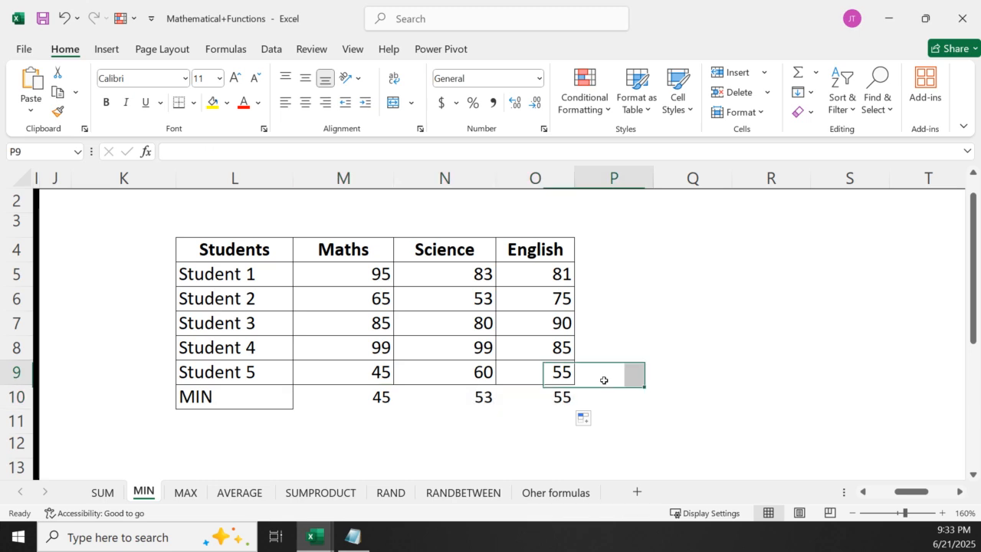
# Inspect the cell ranges used by the MIN formulas in N10, O10 and M10, leaving the formulas as they are
pyautogui.click(342, 405)
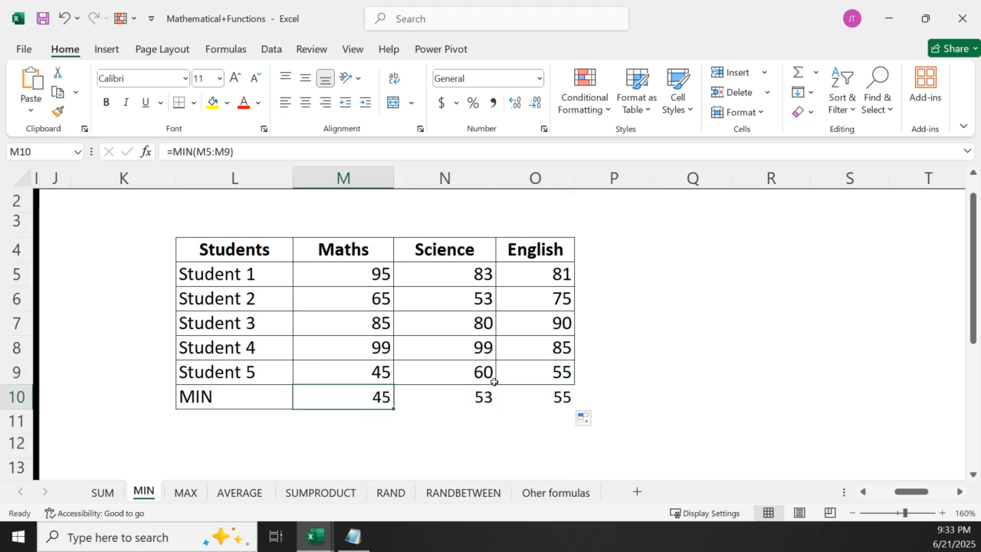
pyautogui.doubleClick(469, 390)
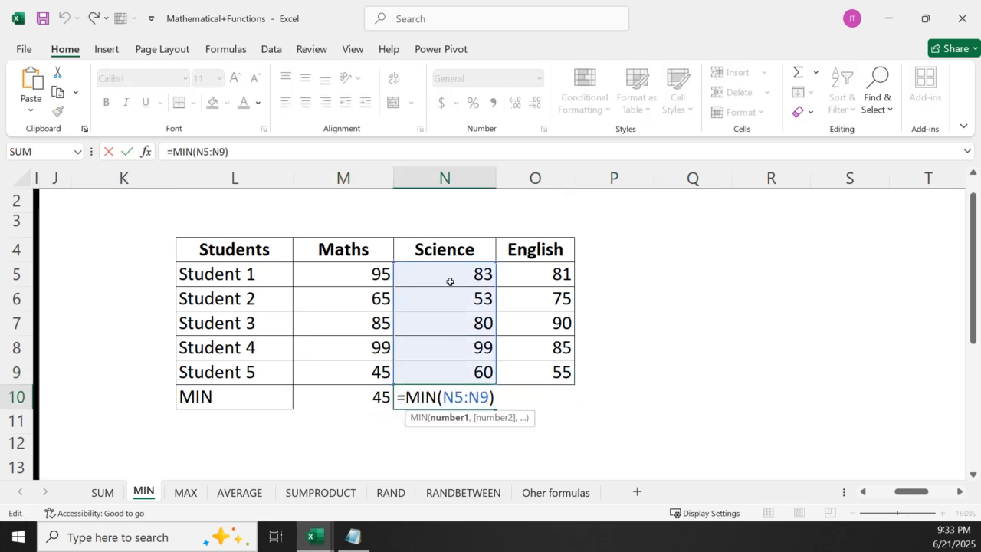
pyautogui.press('Return')
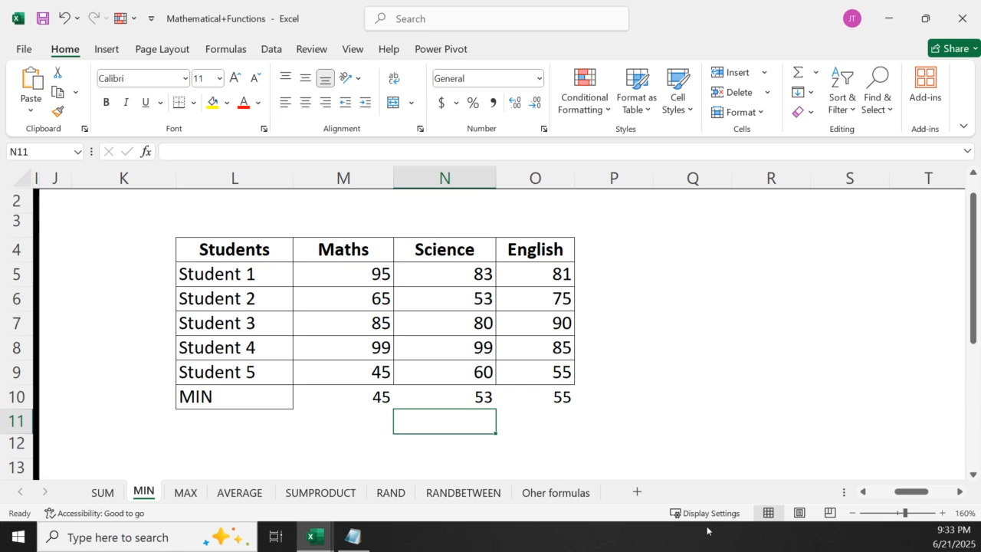
pyautogui.doubleClick(525, 396)
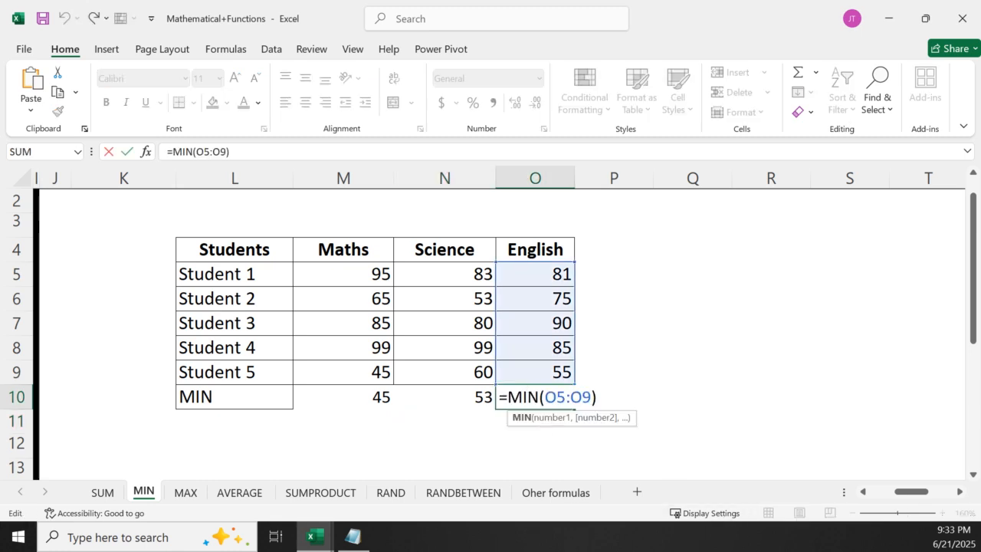
pyautogui.press('Return')
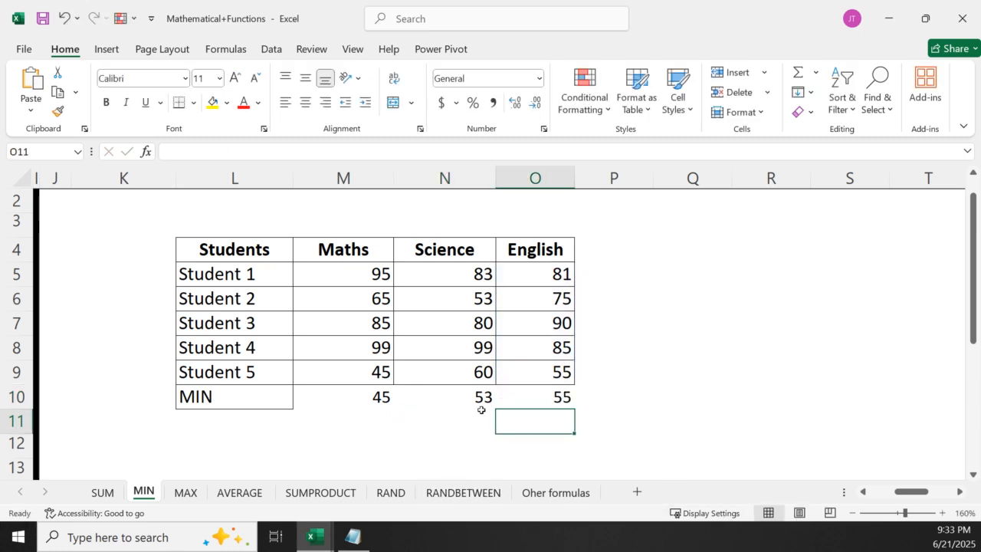
pyautogui.click(370, 402)
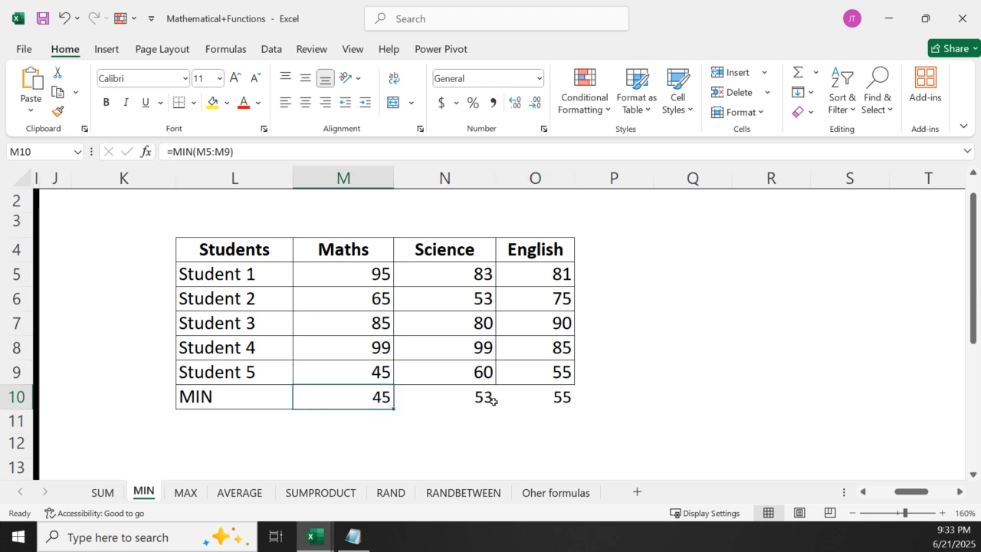
pyautogui.click(560, 397)
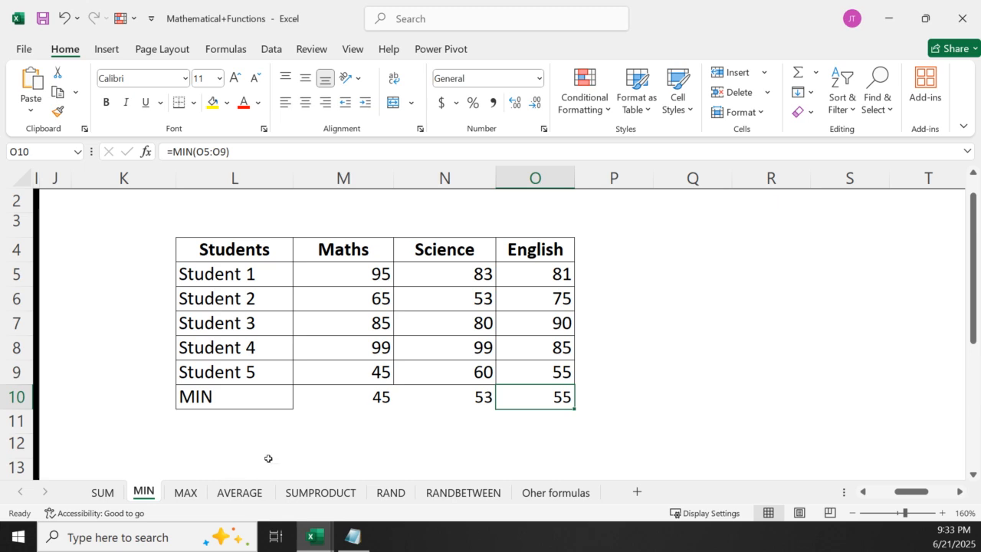
pyautogui.click(332, 395)
pyautogui.doubleClick(334, 397)
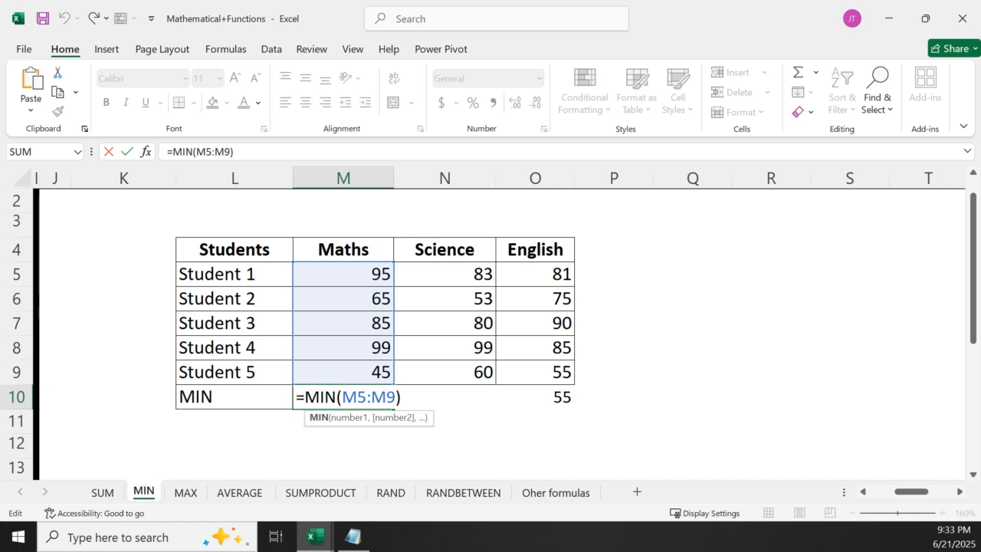
pyautogui.press('Return')
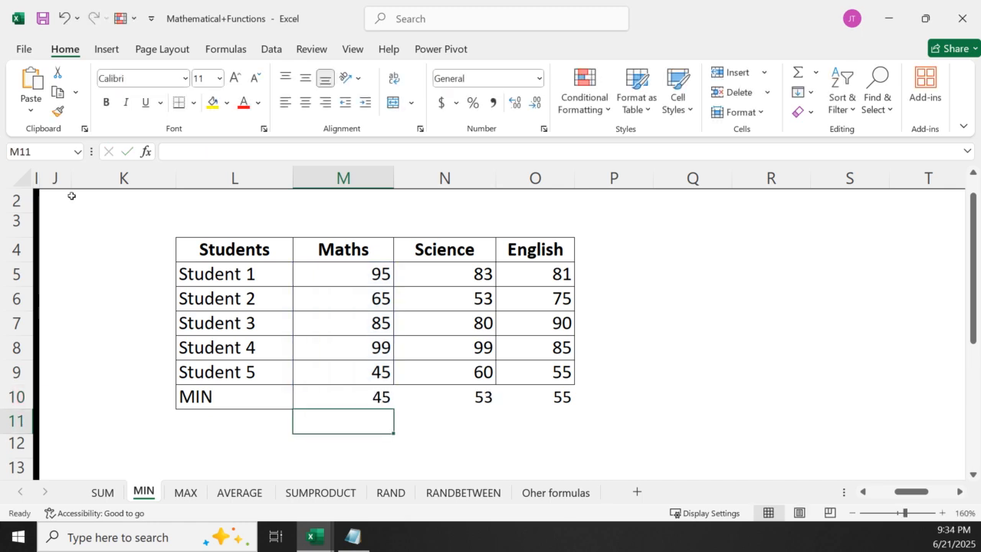
# Switch to the MAX sheet and enter =MAX(M5:M9) in M10 for the highest Maths mark
pyautogui.click(189, 492)
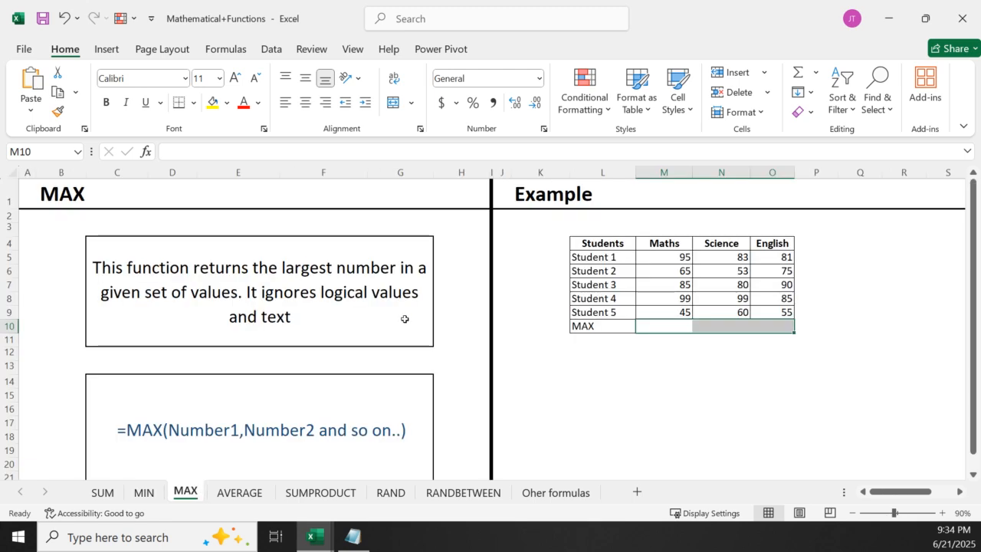
pyautogui.click(943, 512)
pyautogui.click(943, 513)
pyautogui.click(944, 513)
pyautogui.click(944, 513)
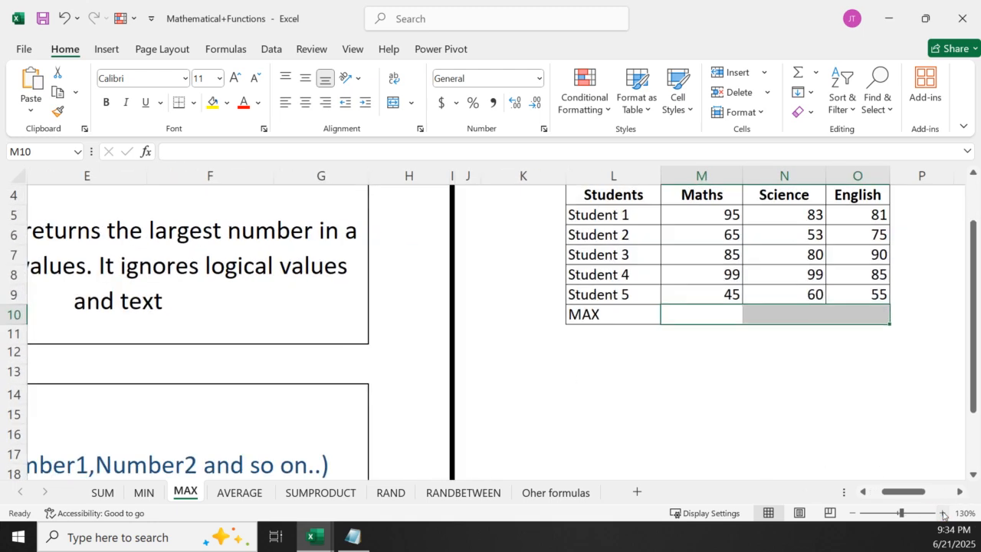
pyautogui.click(943, 512)
pyautogui.click(943, 513)
pyautogui.scroll(2, 844, 358)
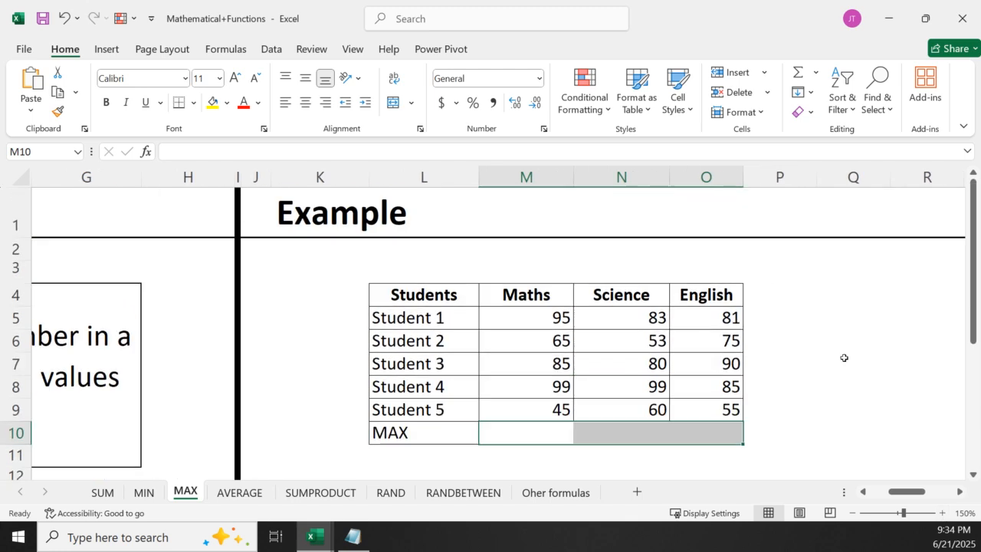
pyautogui.click(959, 491)
pyautogui.click(959, 491)
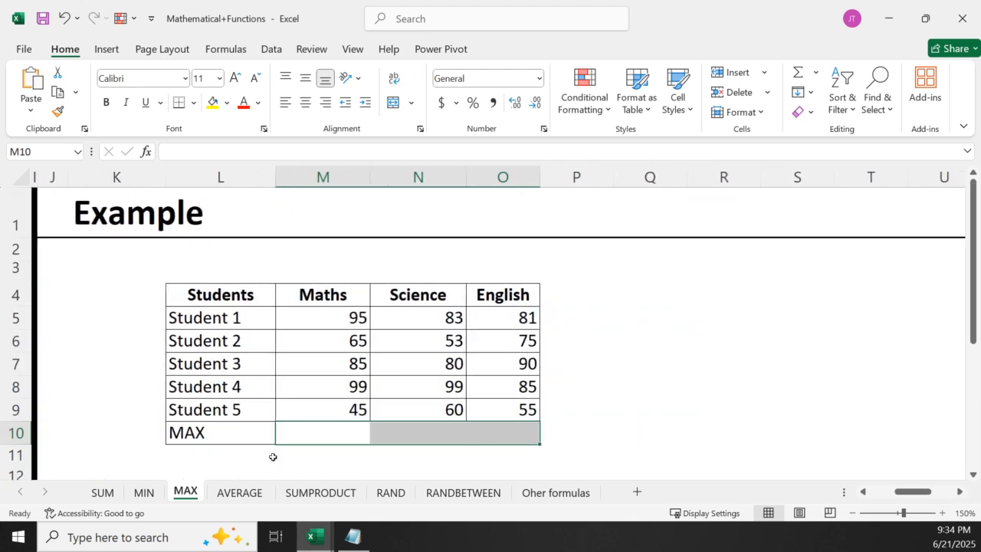
pyautogui.click(309, 434)
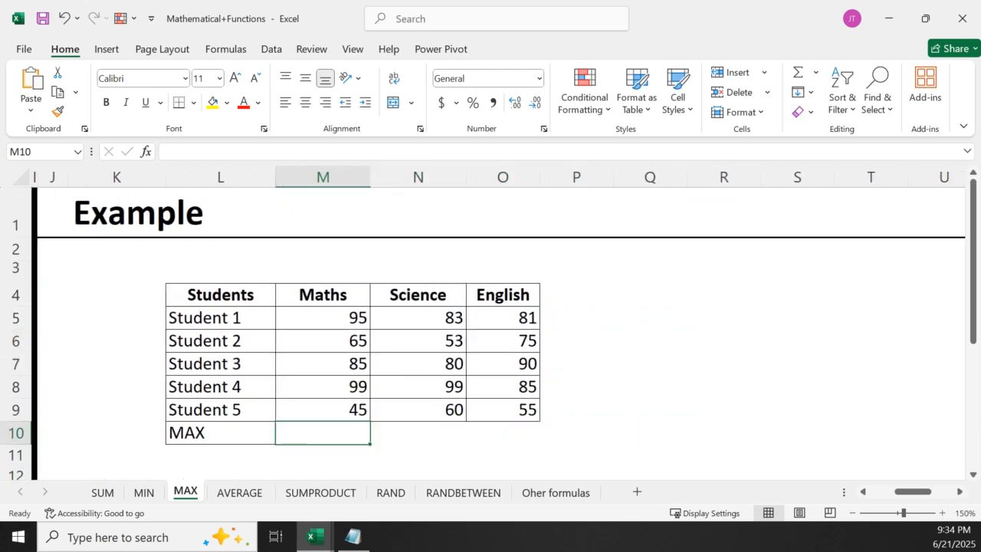
pyautogui.write('=max')
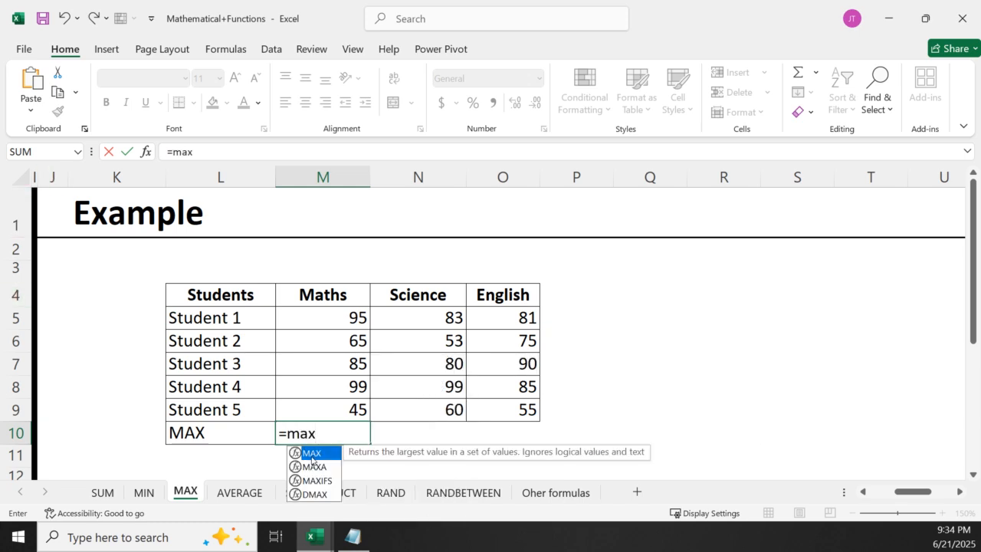
pyautogui.doubleClick(312, 459)
pyautogui.moveTo(313, 316); pyautogui.dragTo(331, 409)
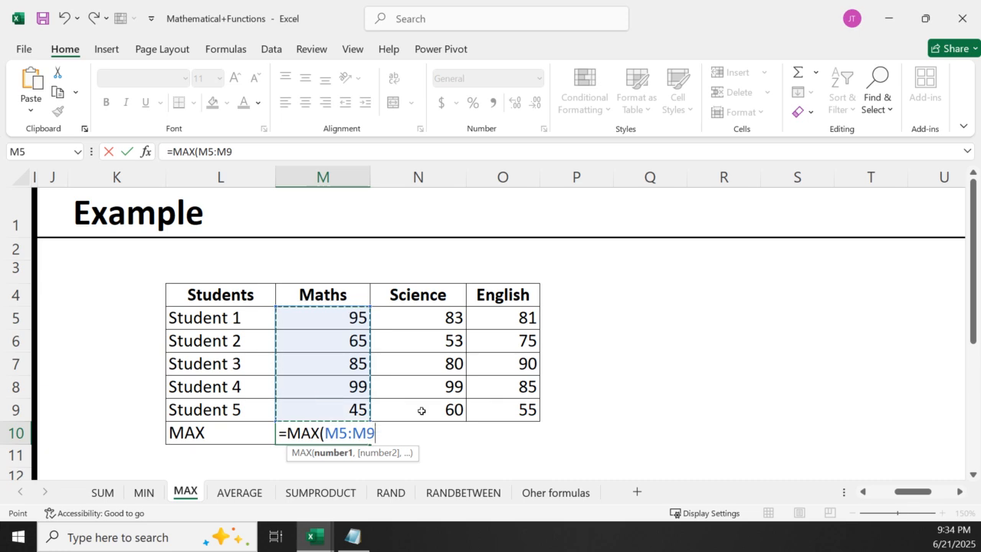
pyautogui.press('Return')
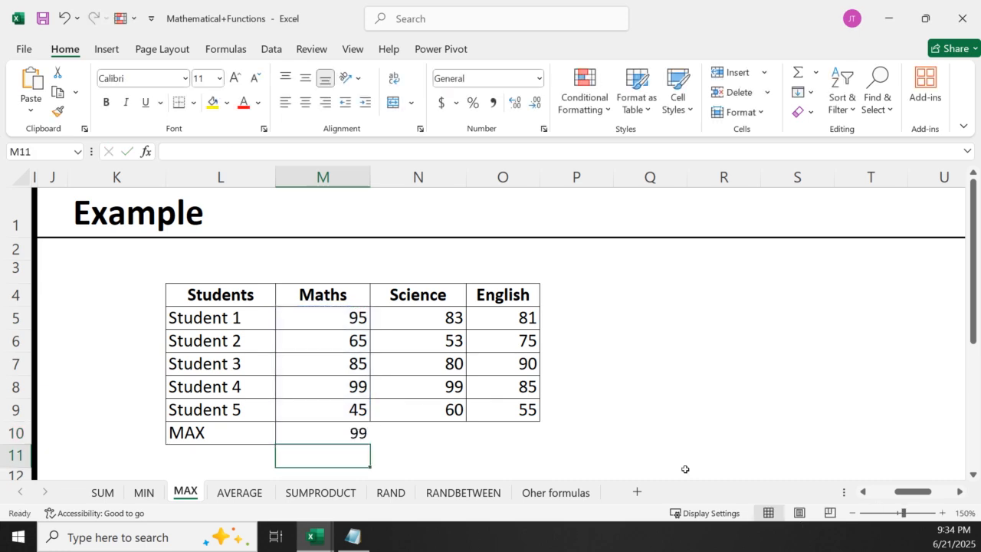
# Fill the MAX formula from M10 across to O10 for the Science and English columns
pyautogui.click(347, 437)
pyautogui.moveTo(370, 444); pyautogui.dragTo(517, 441)
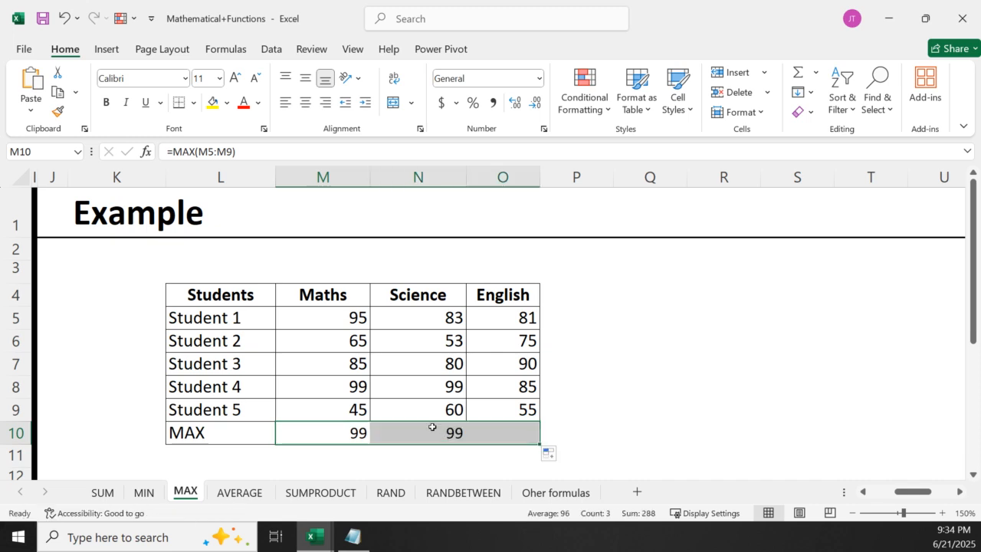
pyautogui.click(430, 428)
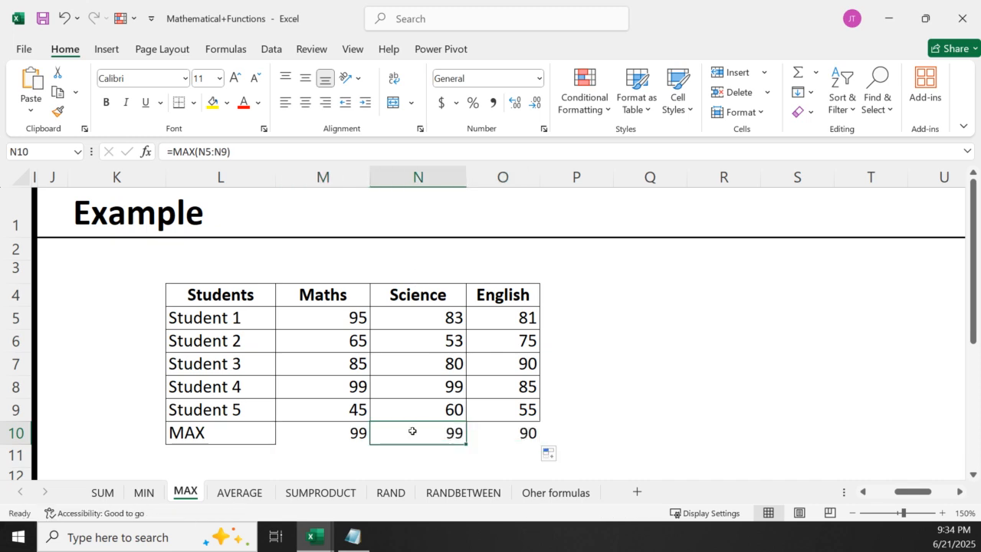
# Inspect the cell ranges used by the copied MAX formulas in N10 and O10, leaving the formulas as they are
pyautogui.doubleClick(413, 430)
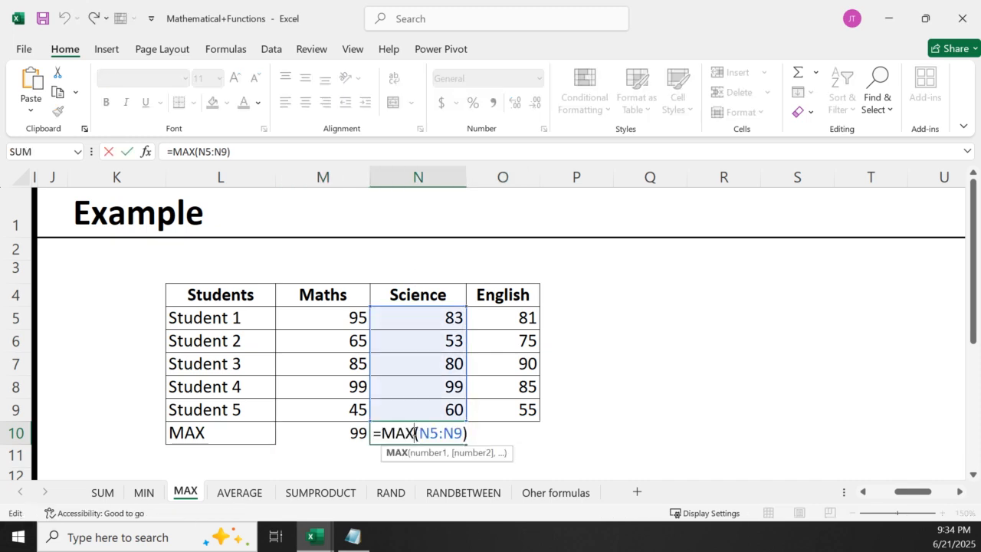
pyautogui.press('Return')
pyautogui.click(509, 432)
pyautogui.doubleClick(527, 433)
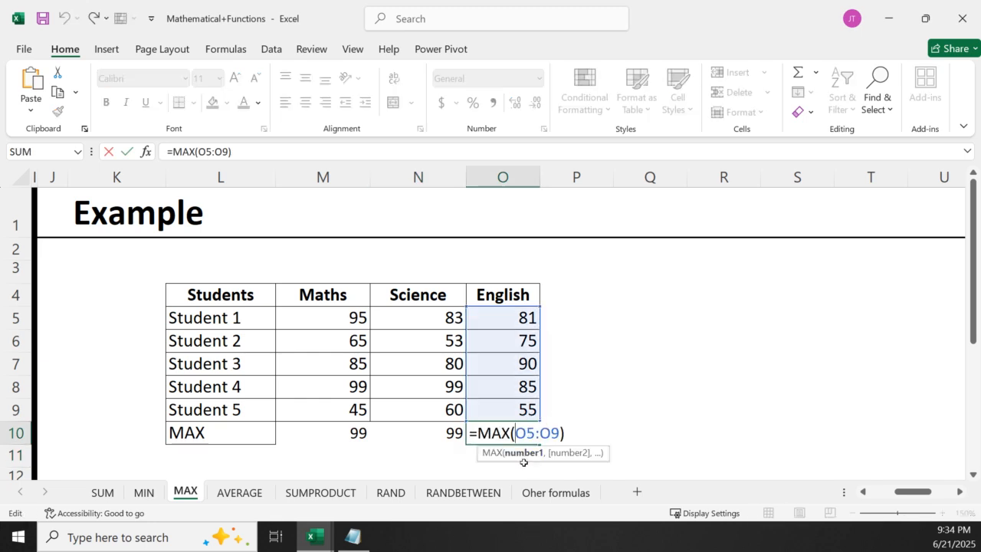
pyautogui.press('Return')
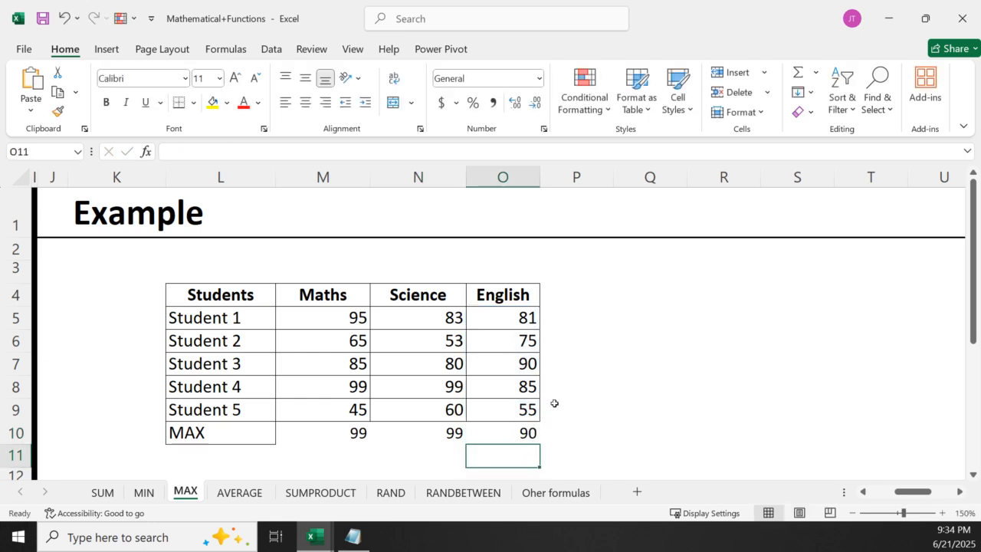
pyautogui.click(593, 379)
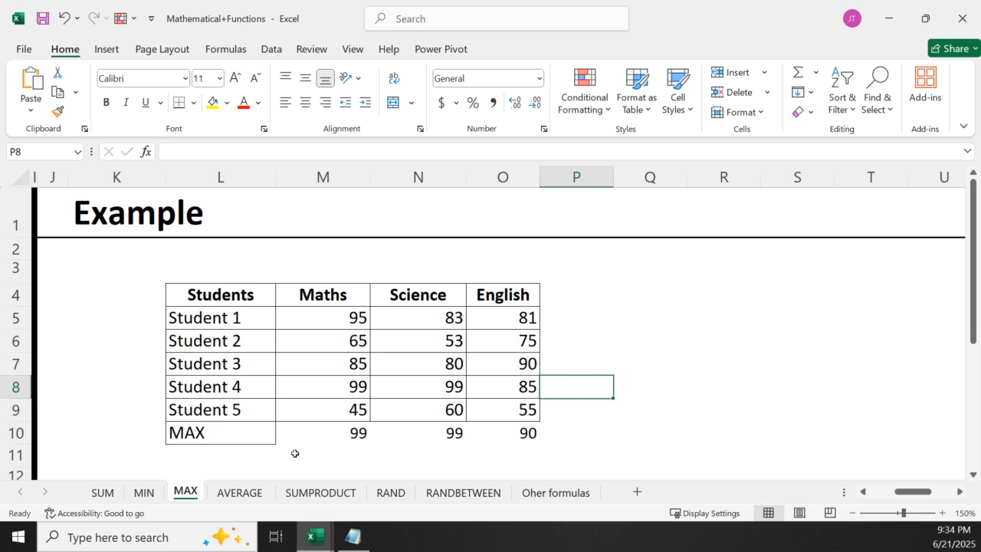
# Highlight the MAX results in M10:O10 with a yellow fill
pyautogui.moveTo(291, 431); pyautogui.dragTo(495, 430)
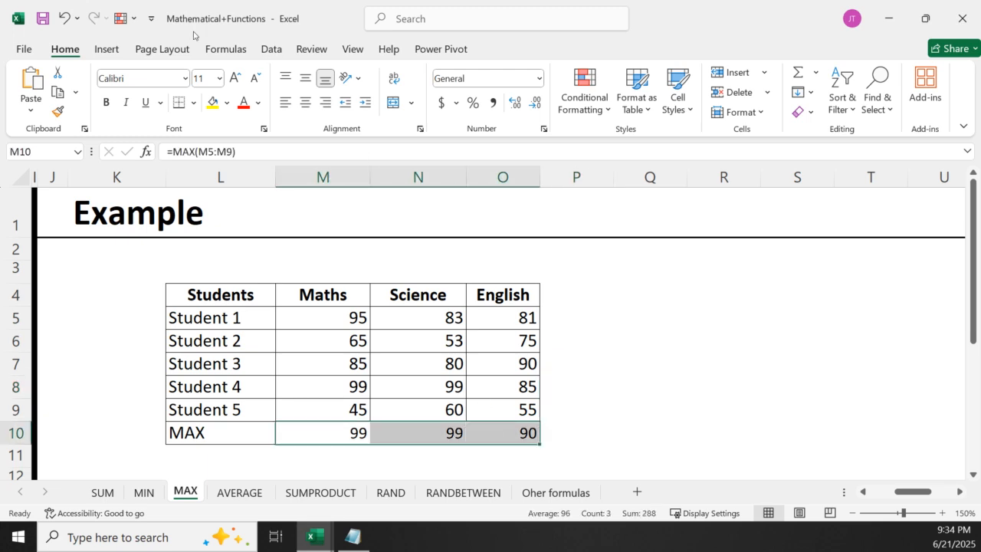
pyautogui.click(217, 109)
pyautogui.moveTo(650, 296); pyautogui.dragTo(654, 313)
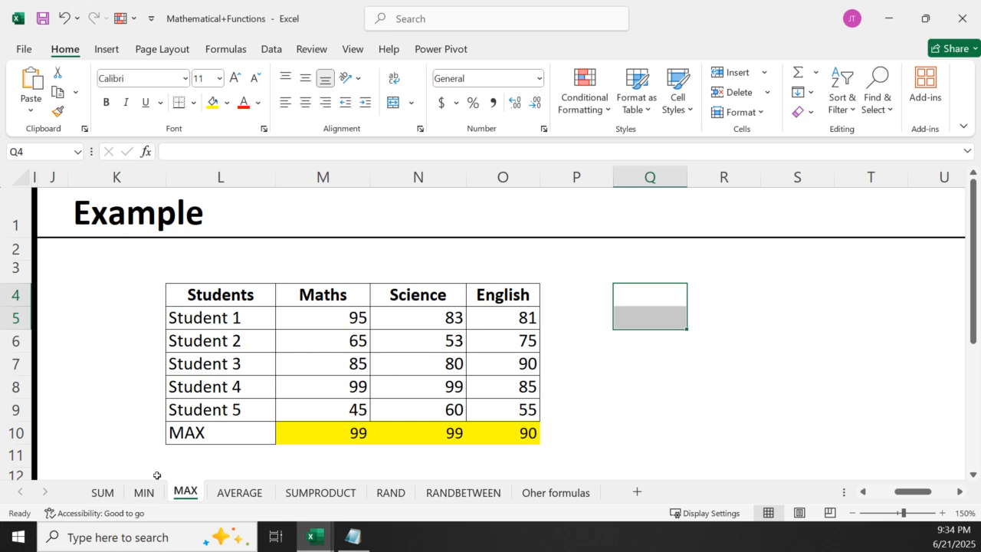
# Enter =MAX(M5:O5) in P5 for Student 1's highest mark and fill the formula down to P9
pyautogui.click(583, 302)
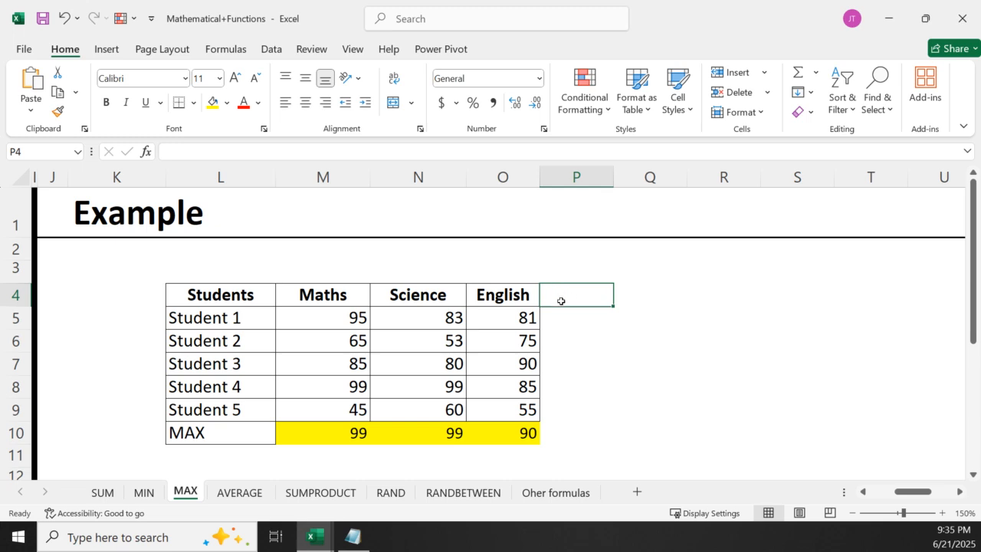
pyautogui.click(666, 295)
pyautogui.click(582, 300)
pyautogui.click(560, 323)
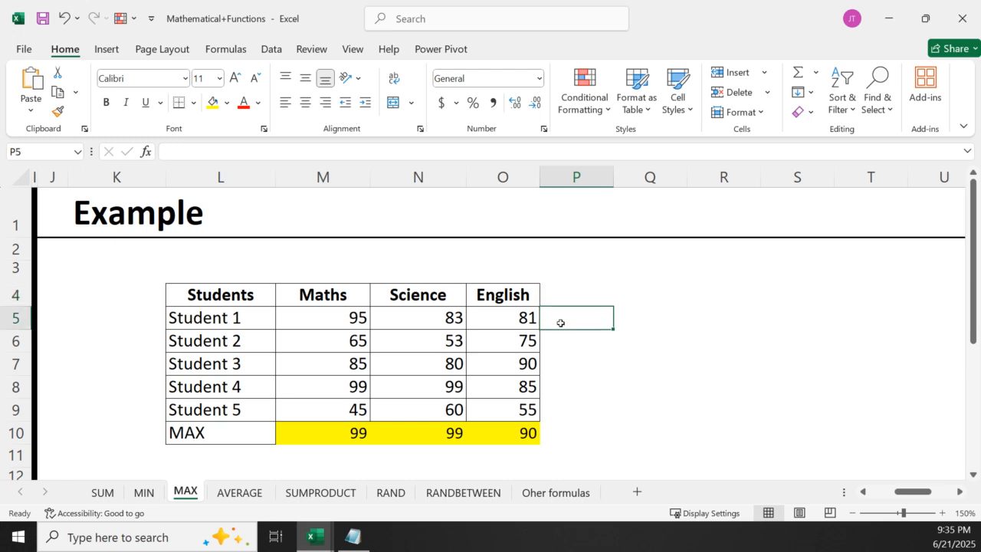
pyautogui.write('=max')
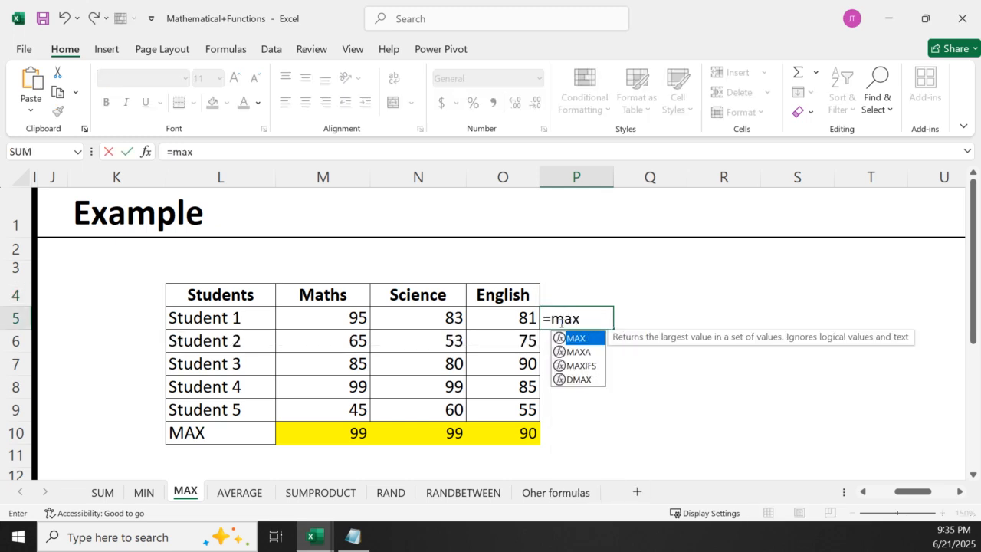
pyautogui.doubleClick(576, 337)
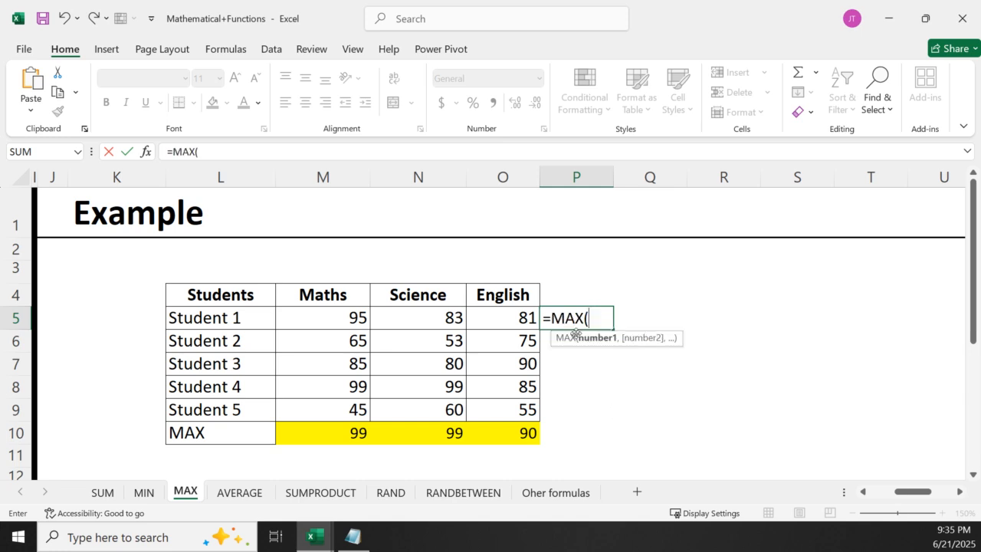
pyautogui.moveTo(330, 318); pyautogui.dragTo(506, 318)
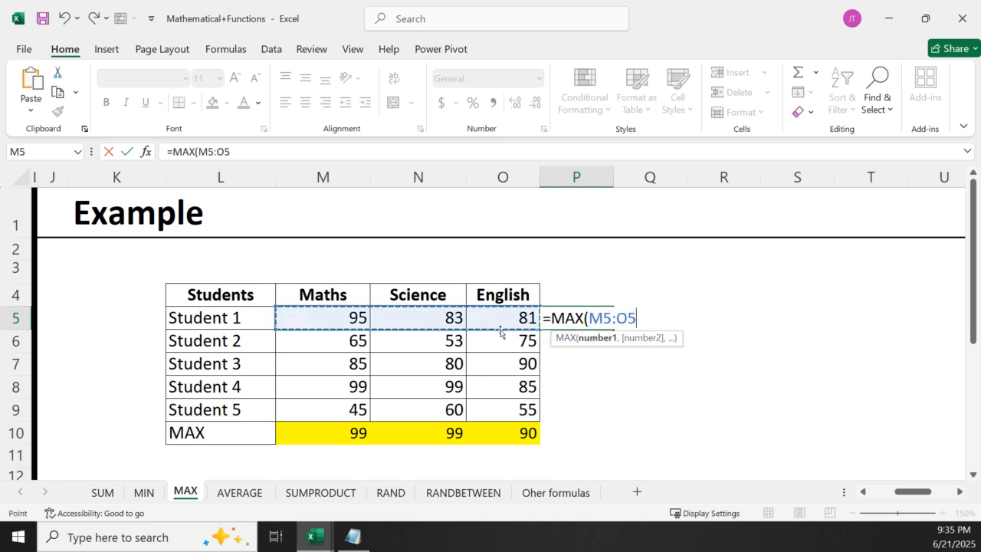
pyautogui.press('Return')
pyautogui.press('Up')
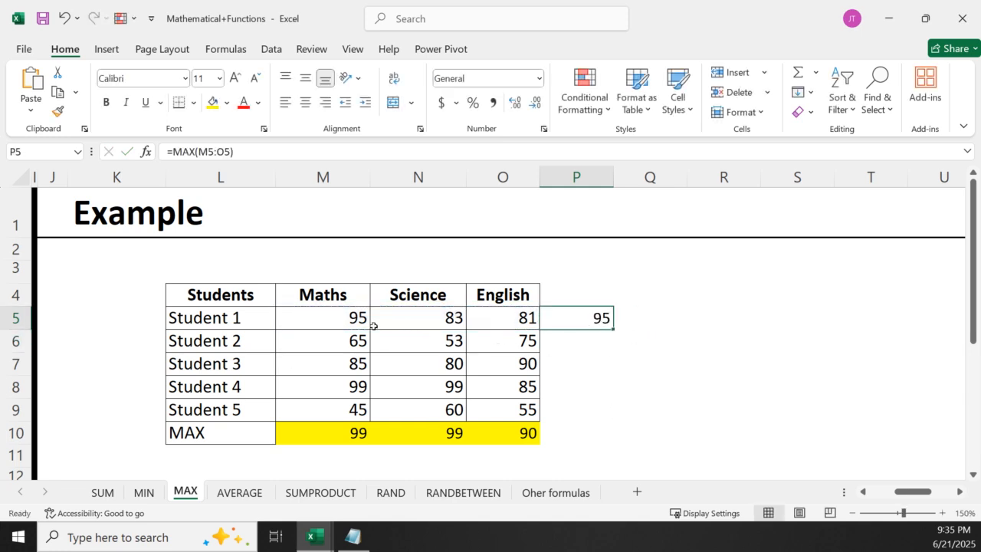
pyautogui.moveTo(610, 329); pyautogui.dragTo(605, 418)
pyautogui.click(709, 363)
# Inspect the row ranges used by the copied MAX formulas in P8, P7, P9 and P6, comparing them with the students' marks
pyautogui.click(582, 387)
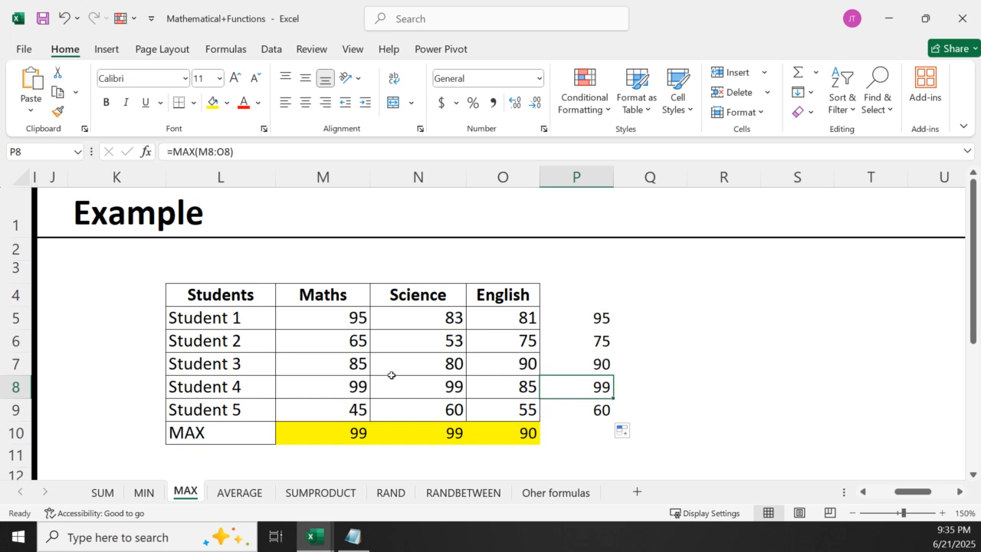
pyautogui.click(321, 358)
pyautogui.click(598, 361)
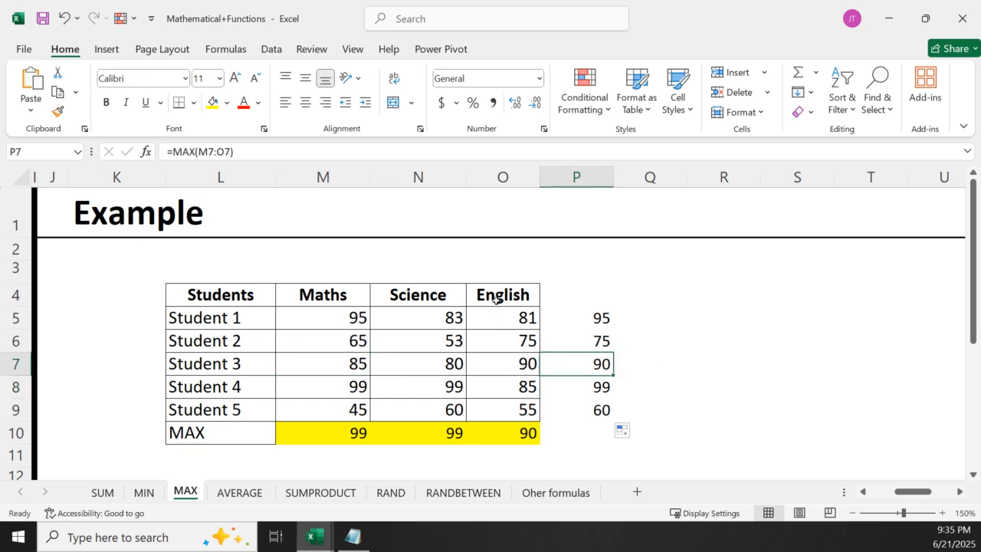
pyautogui.click(594, 409)
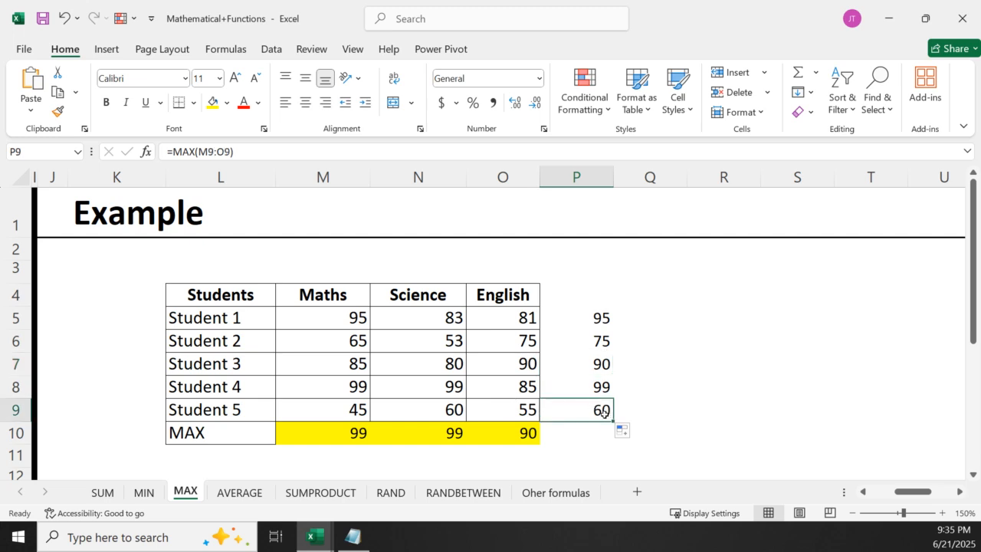
pyautogui.click(599, 343)
pyautogui.click(518, 337)
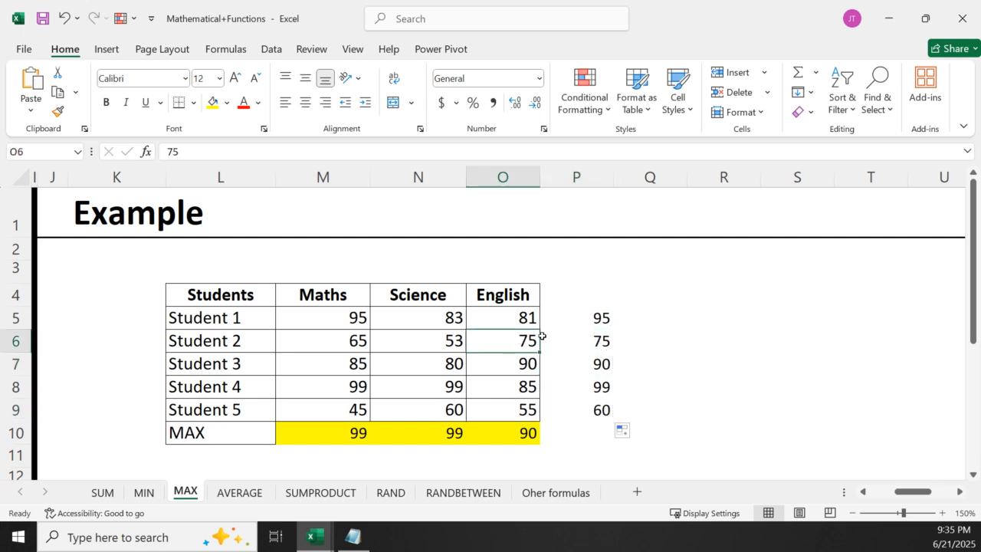
pyautogui.click(704, 388)
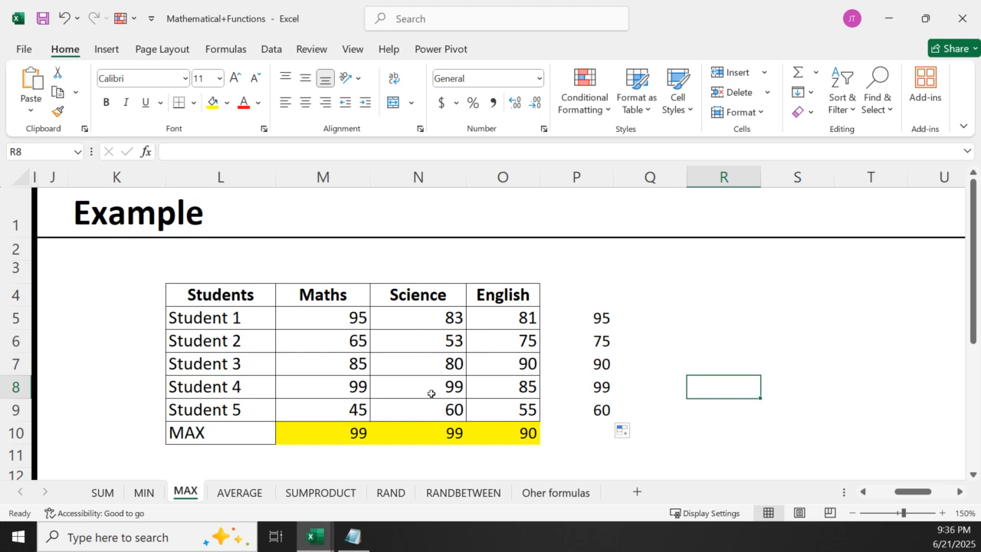
# Switch to the AVERAGE sheet and read the function's description and syntax
pyautogui.click(240, 490)
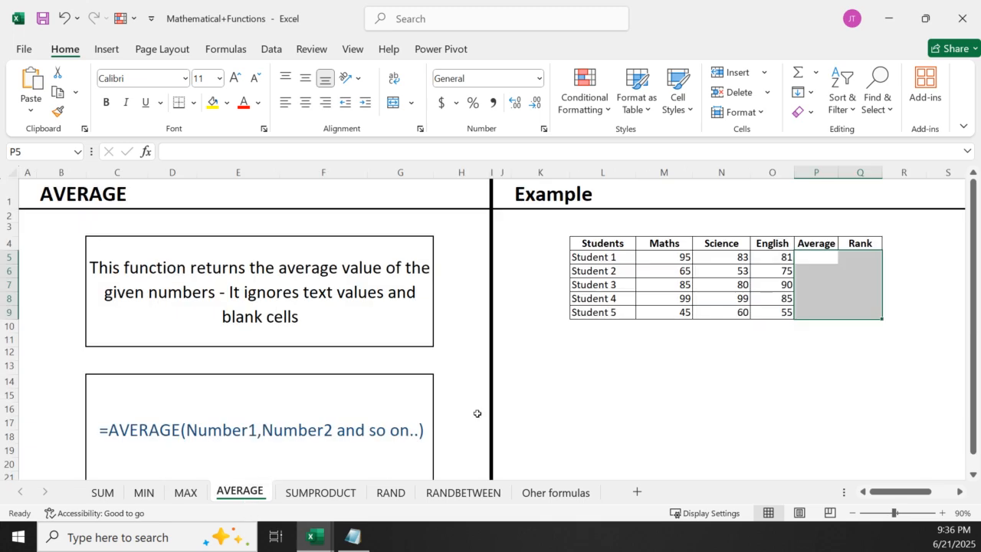
pyautogui.click(530, 411)
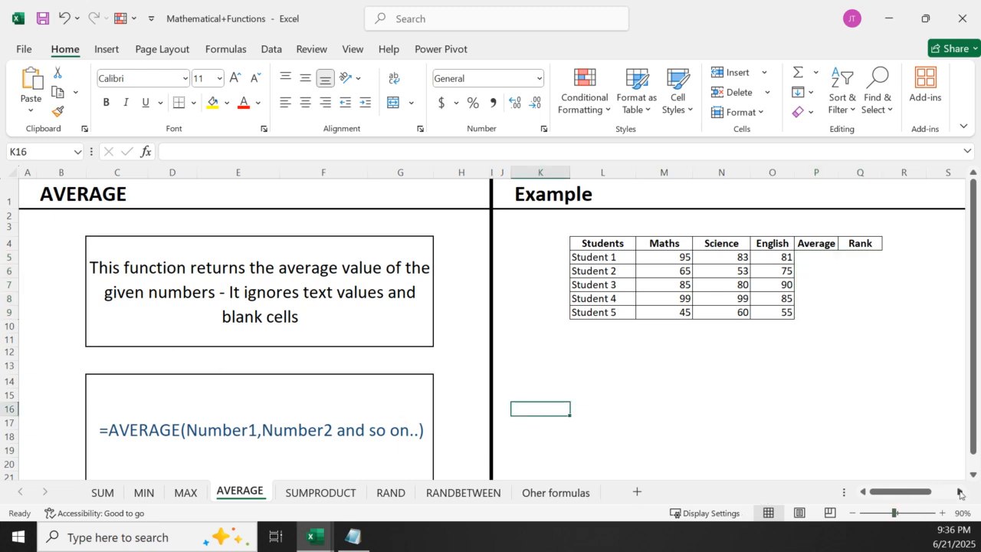
pyautogui.click(943, 513)
pyautogui.click(943, 513)
pyautogui.click(943, 513)
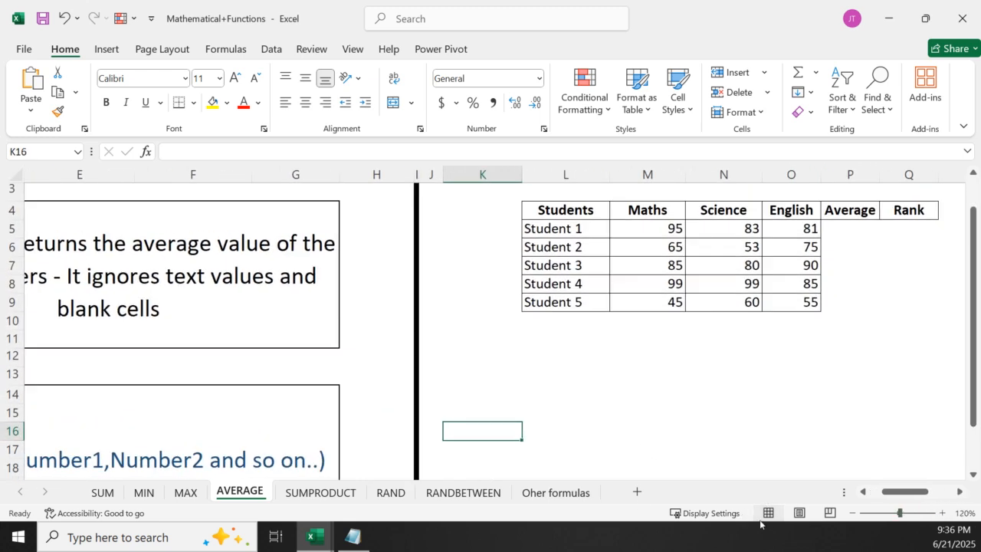
pyautogui.click(863, 493)
pyautogui.click(862, 493)
pyautogui.click(863, 493)
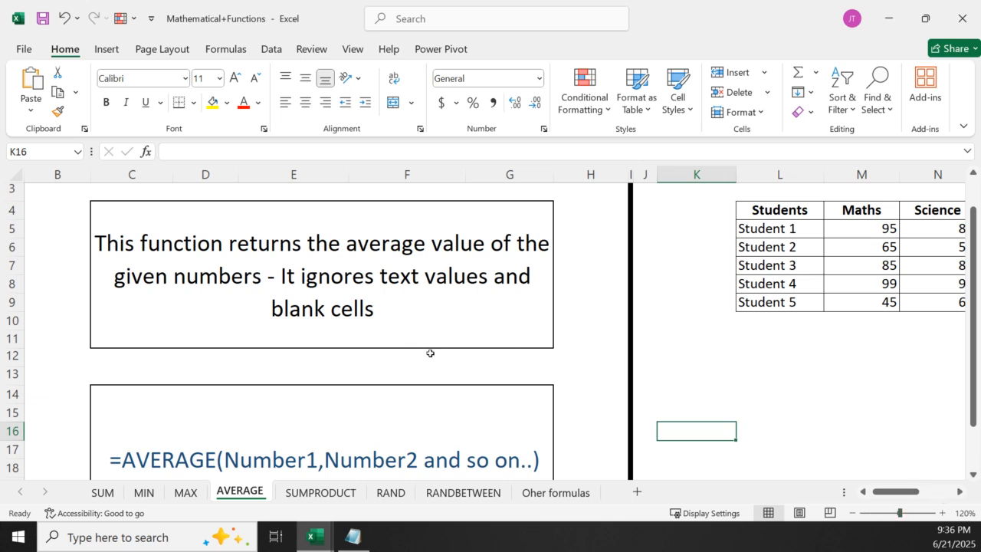
pyautogui.moveTo(976, 395); pyautogui.dragTo(976, 435)
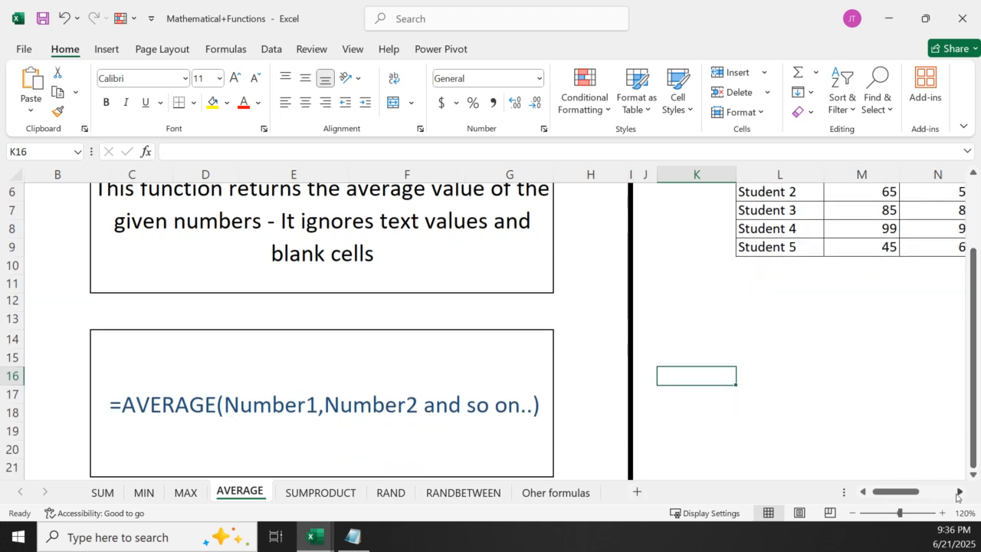
# Insert a column between Average and Rank in the marks table and enter Round as its header in Q4
pyautogui.click(959, 492)
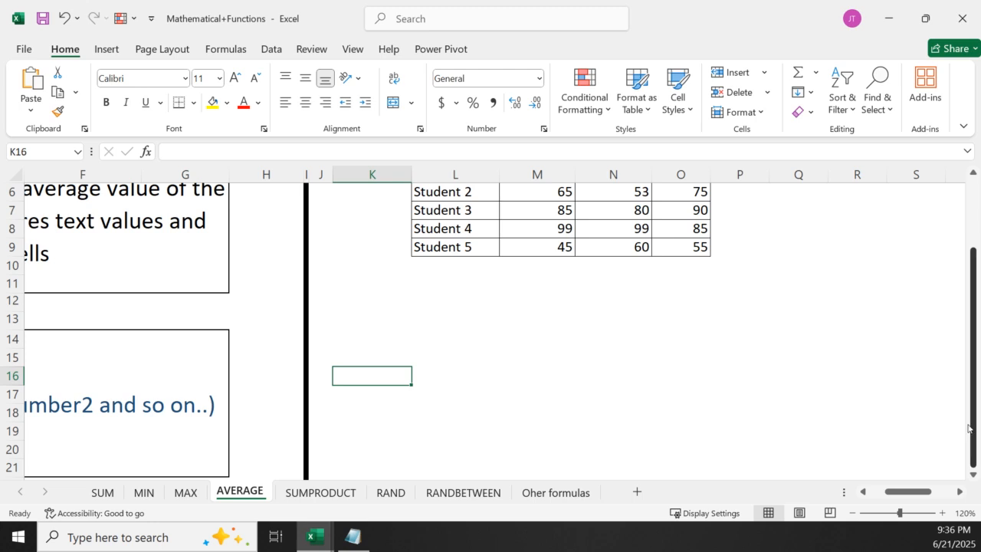
pyautogui.scroll(2, 968, 427)
pyautogui.click(941, 512)
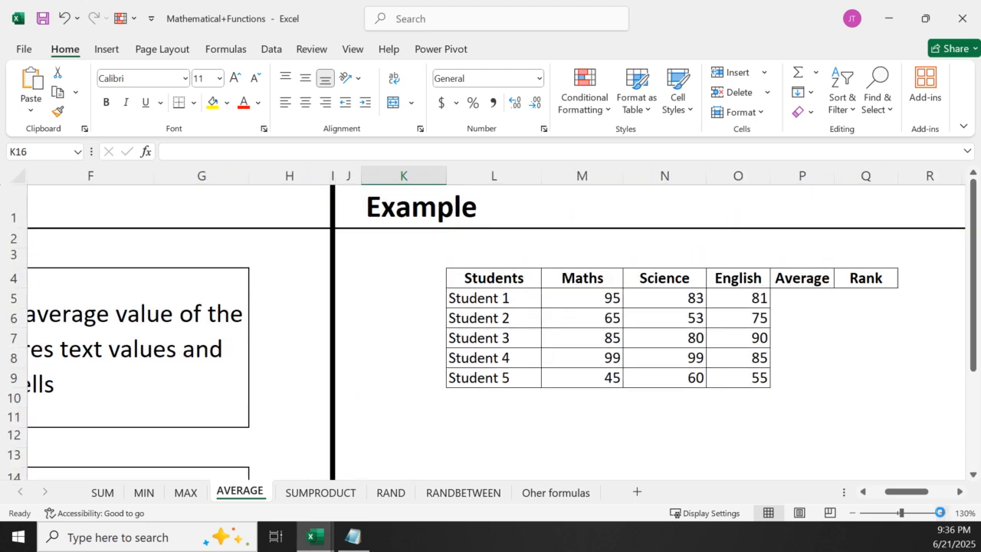
pyautogui.click(941, 513)
pyautogui.click(941, 513)
pyautogui.click(959, 492)
pyautogui.click(958, 492)
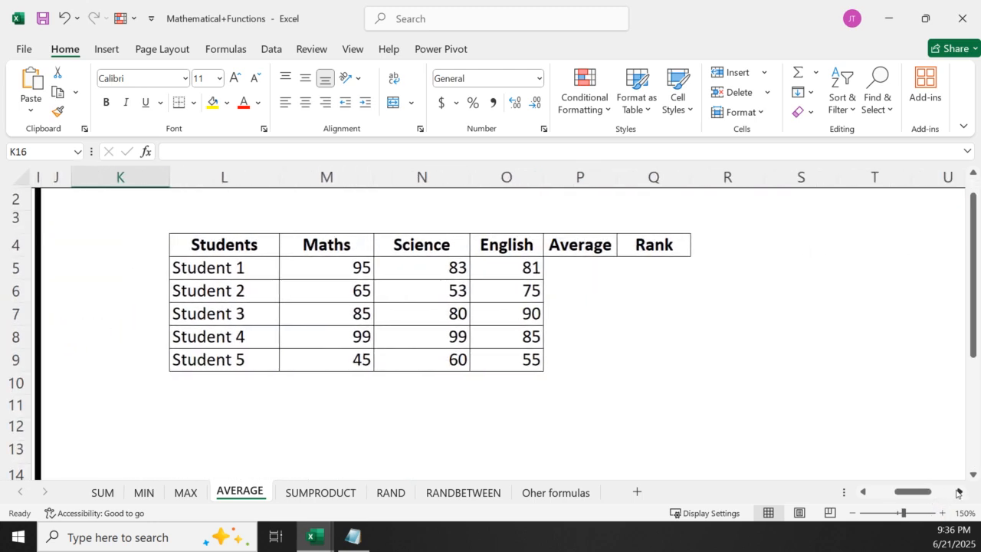
pyautogui.click(639, 178)
pyautogui.rightClick(639, 177)
pyautogui.click(693, 334)
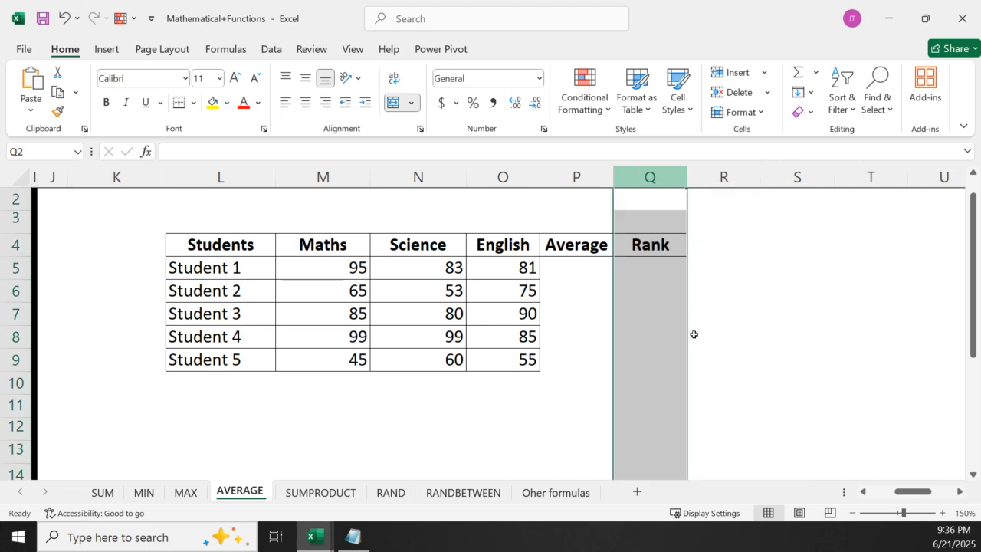
pyautogui.click(647, 242)
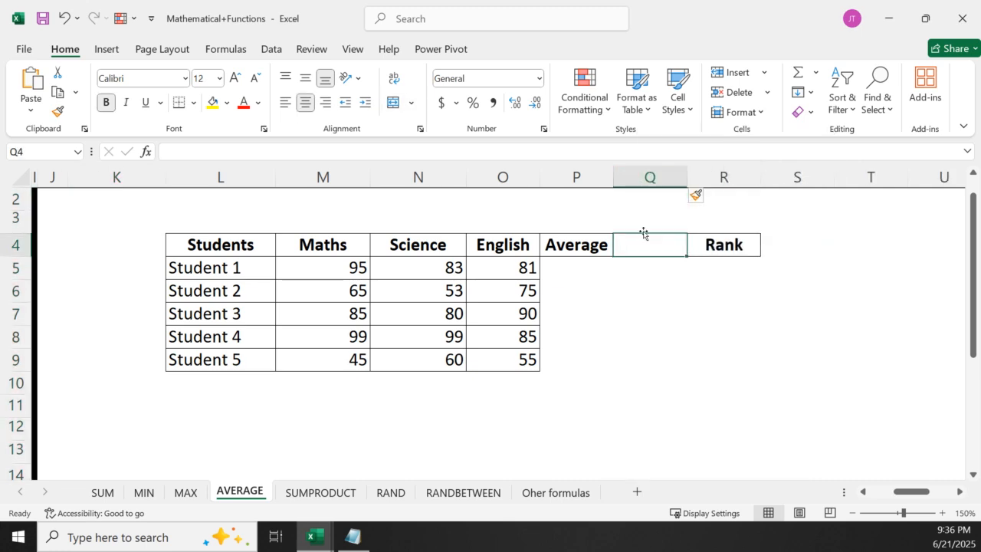
pyautogui.write('Round')
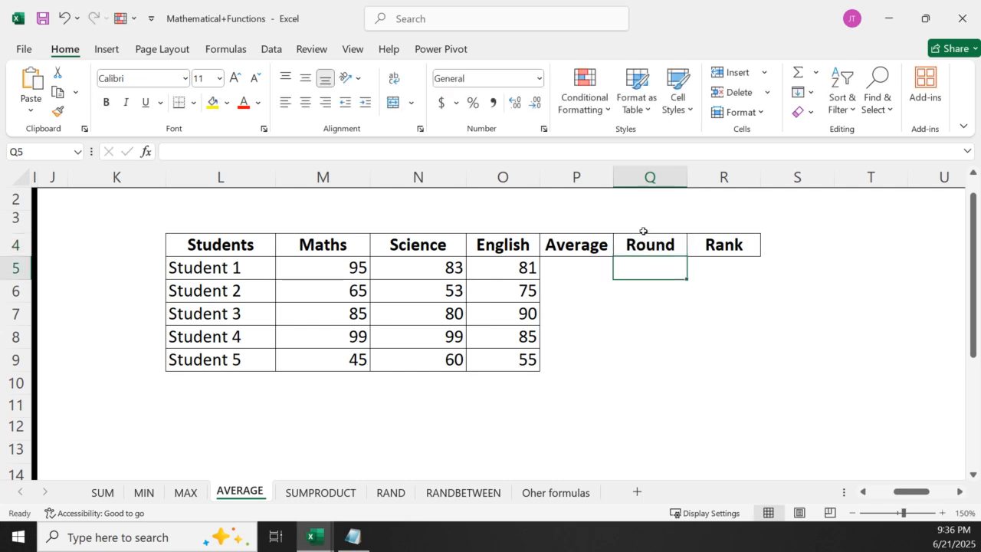
pyautogui.click(406, 441)
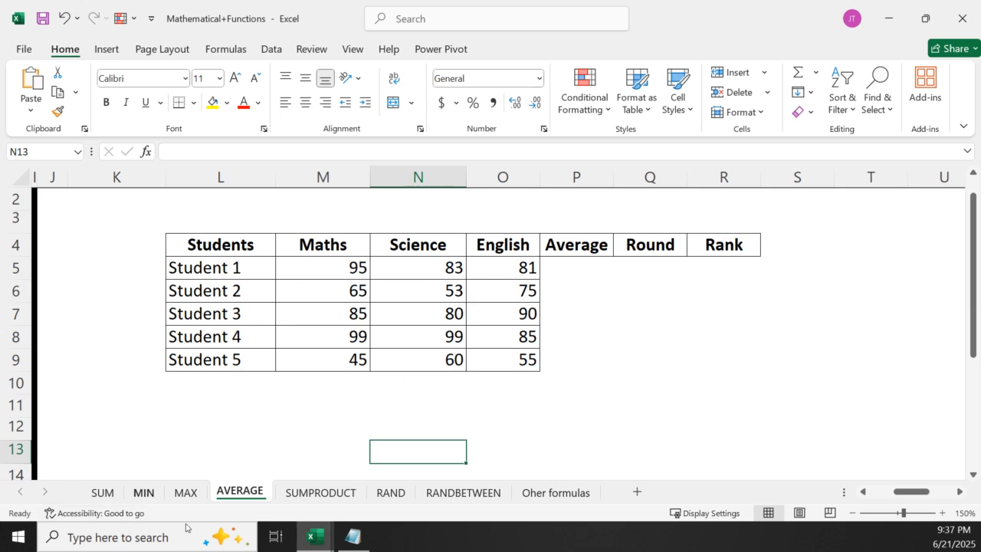
# Switch to the SUM sheet and enter =P5/3 in Q5 to average Student 1's marks from the total
pyautogui.click(102, 492)
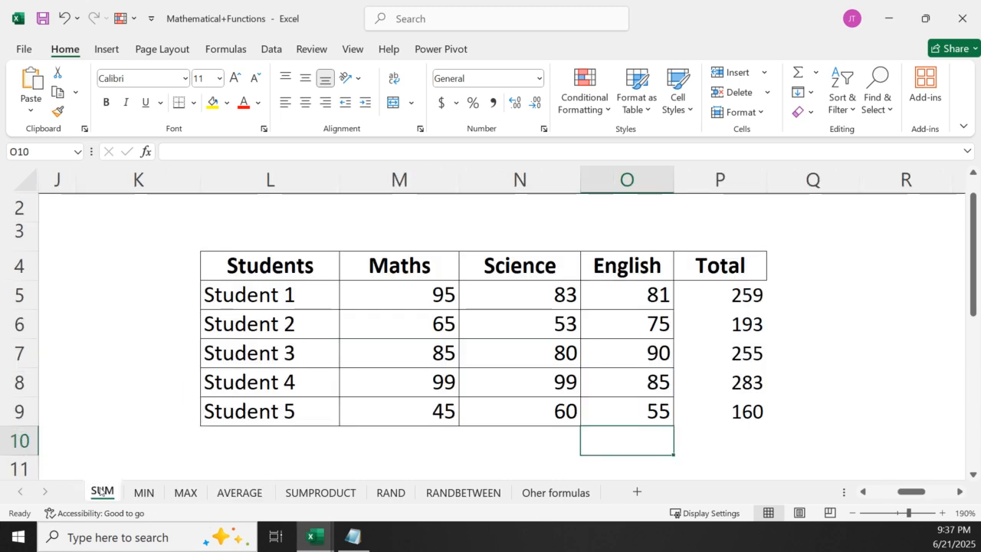
pyautogui.click(811, 263)
pyautogui.click(805, 285)
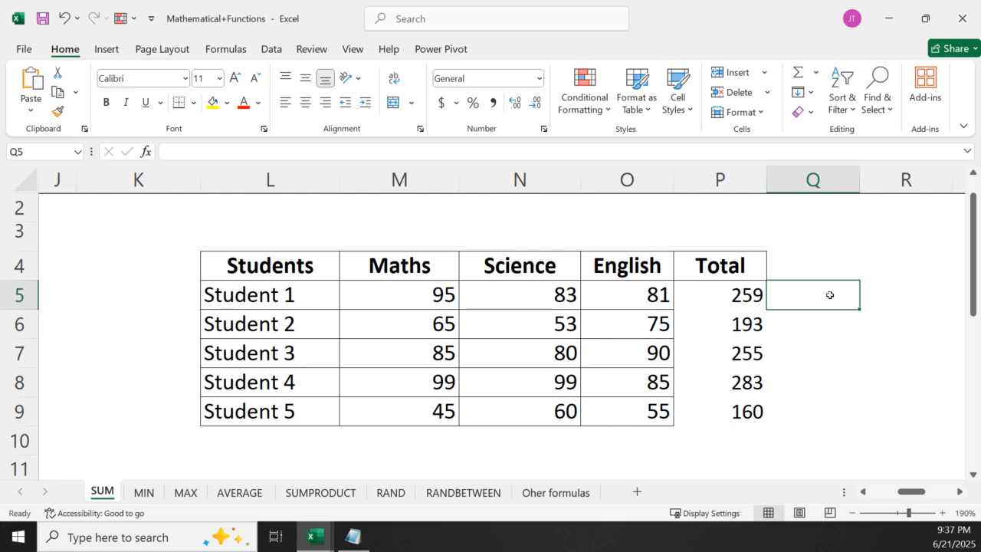
pyautogui.write('=')
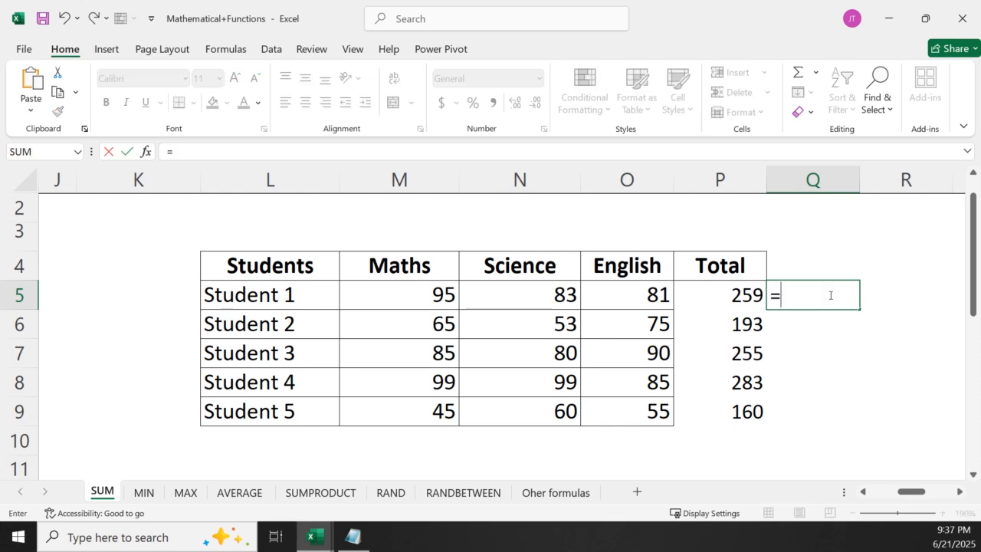
pyautogui.click(741, 292)
pyautogui.write('/3')
pyautogui.press('Return')
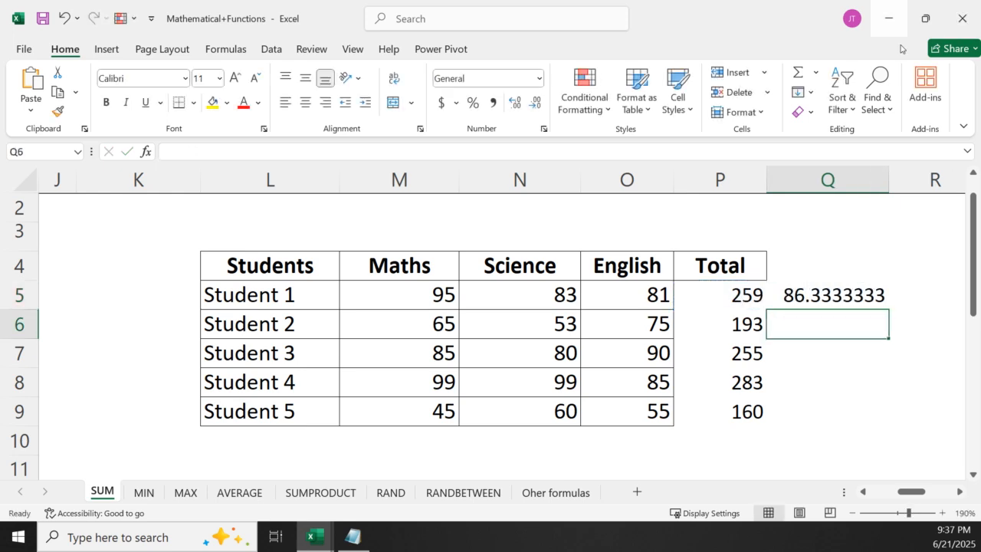
# Check the cell reference in the Q5 formula and fill the formula down to Q9
pyautogui.click(824, 299)
pyautogui.doubleClick(824, 298)
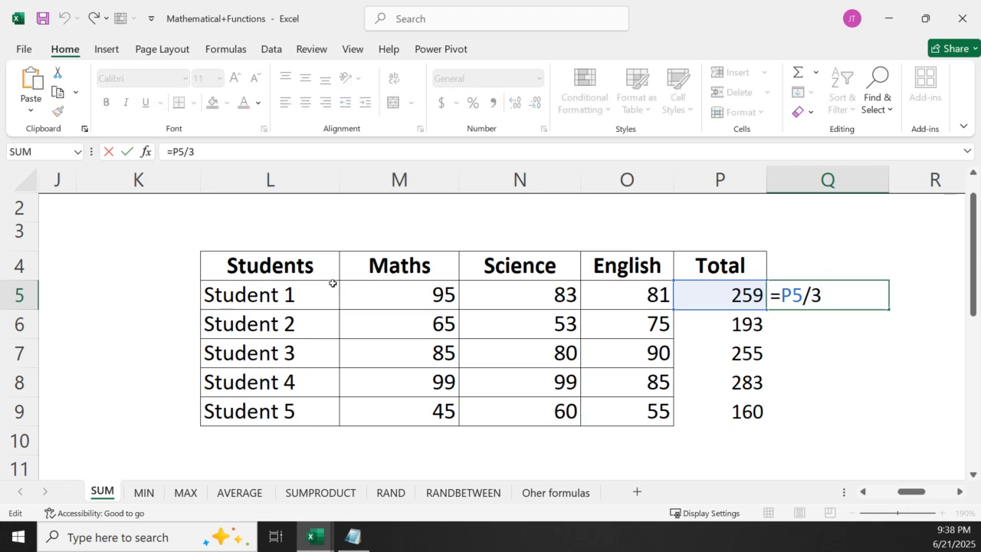
pyautogui.press('Return')
pyautogui.press('Up')
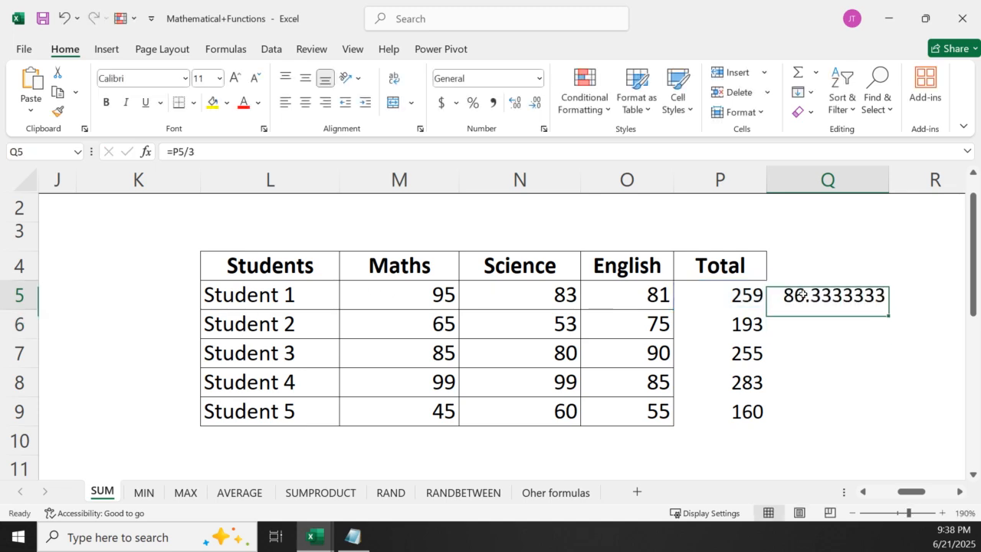
pyautogui.doubleClick(889, 308)
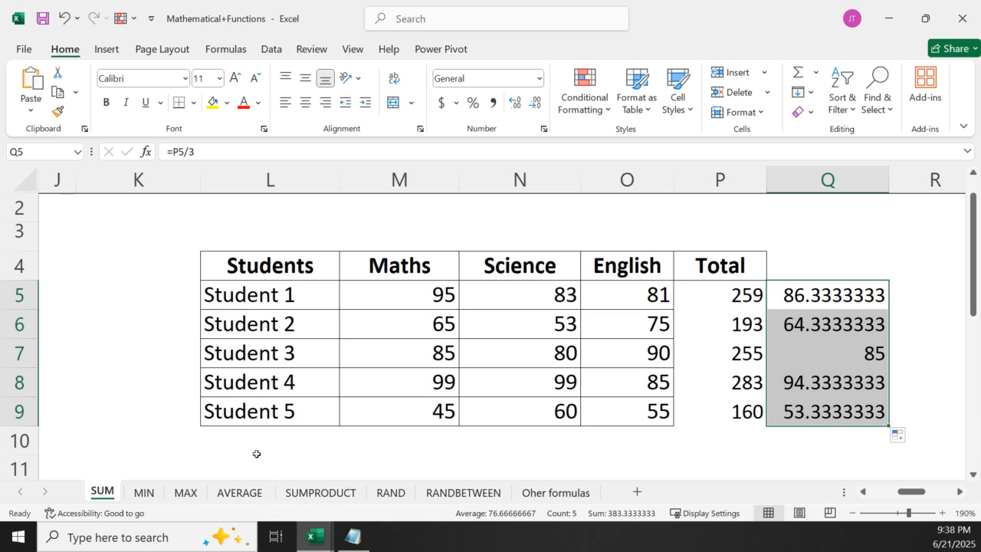
# Switch to the AVERAGE sheet and enter =AVERAGE(M5:O5) in P5 to average Student 1's marks
pyautogui.click(234, 490)
pyautogui.click(571, 278)
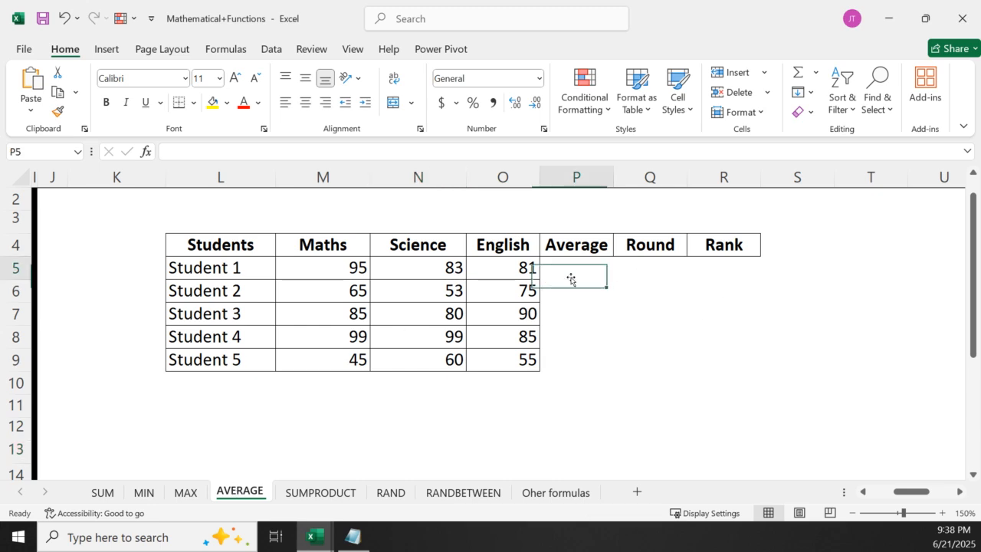
pyautogui.write('=')
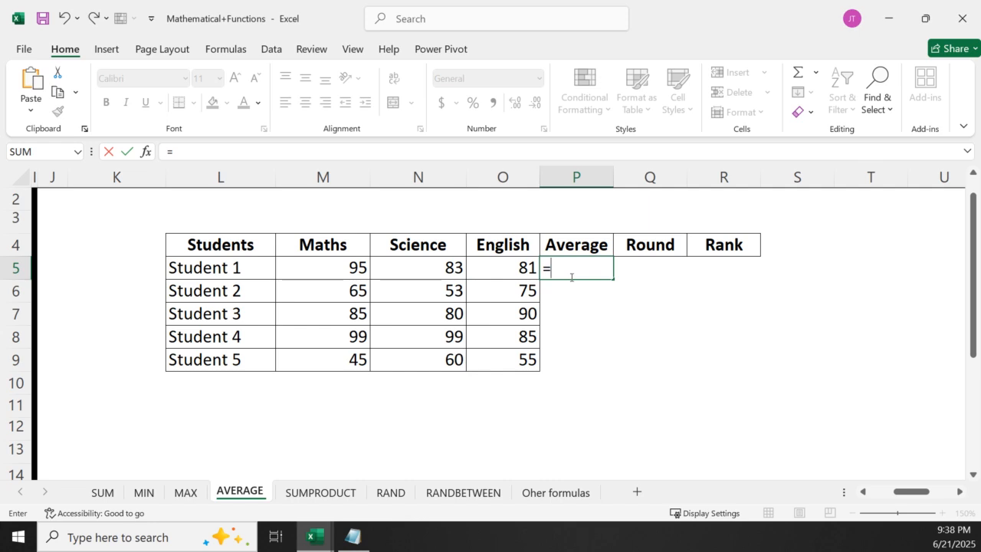
pyautogui.write('av')
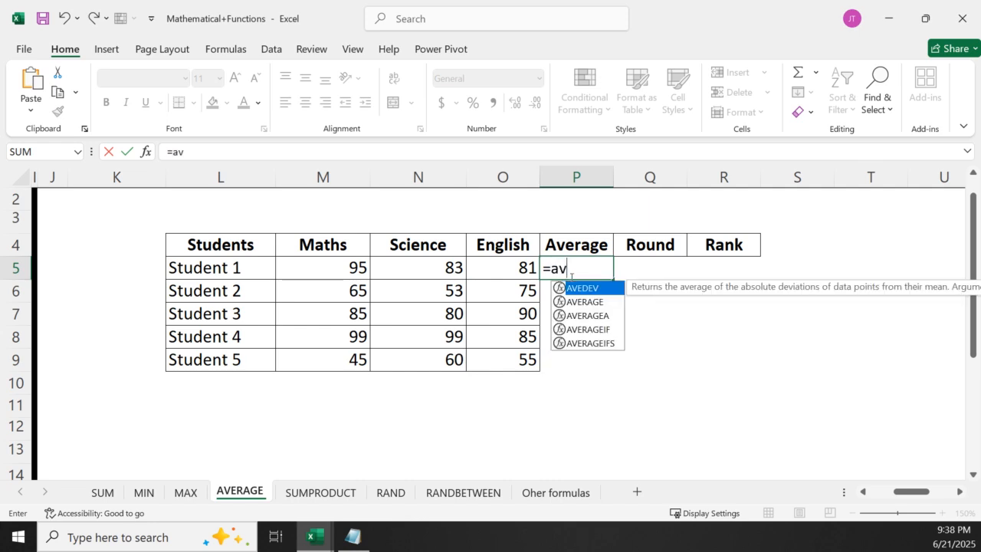
pyautogui.doubleClick(585, 302)
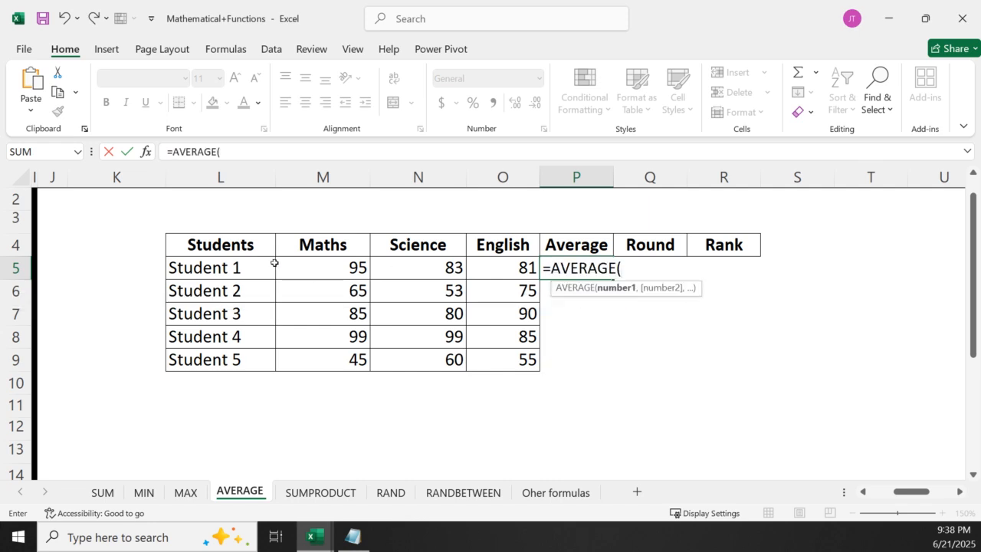
pyautogui.moveTo(284, 272); pyautogui.dragTo(501, 274)
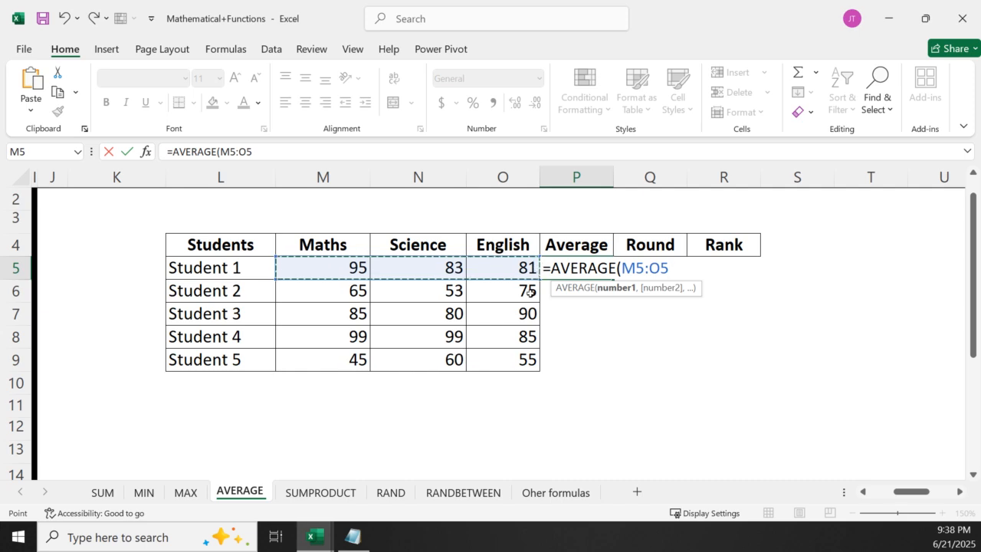
pyautogui.press('Return')
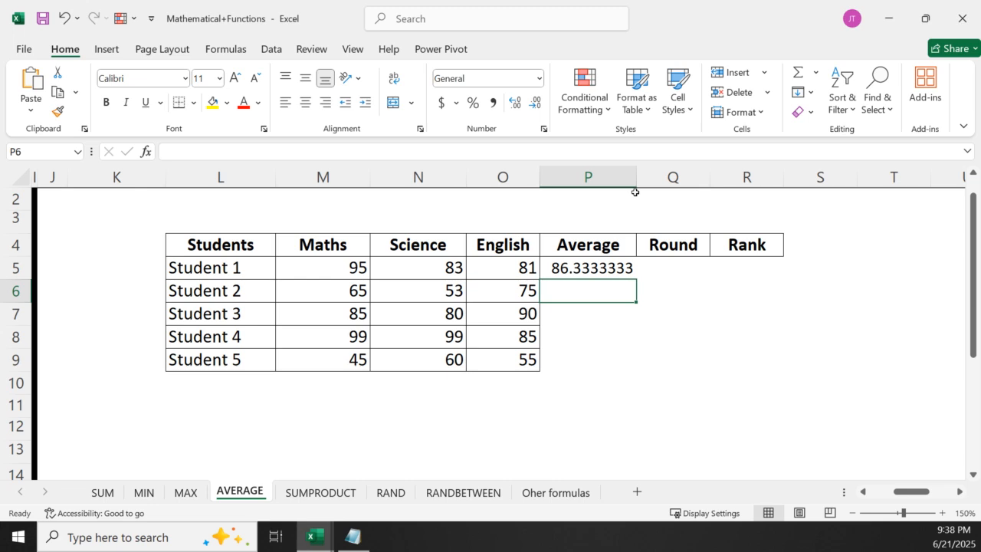
# Compare Student 1's average with the one on the SUM sheet, and fill the AVERAGE formula down to P9
pyautogui.click(102, 492)
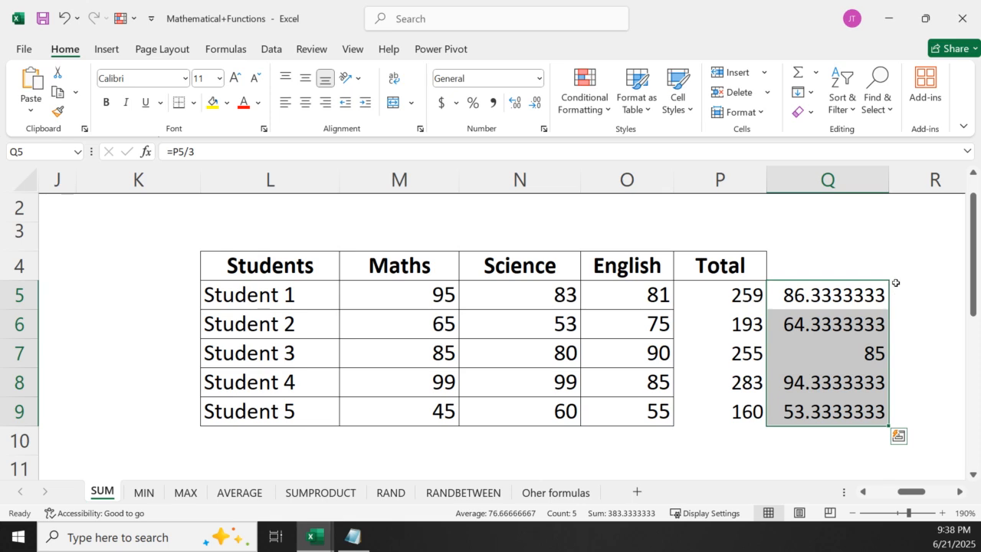
pyautogui.click(247, 492)
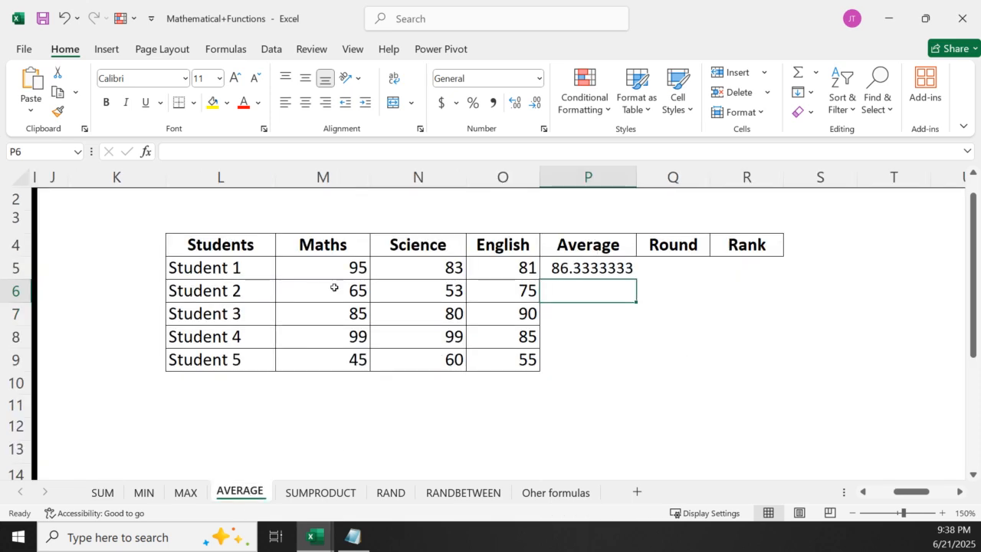
pyautogui.click(621, 274)
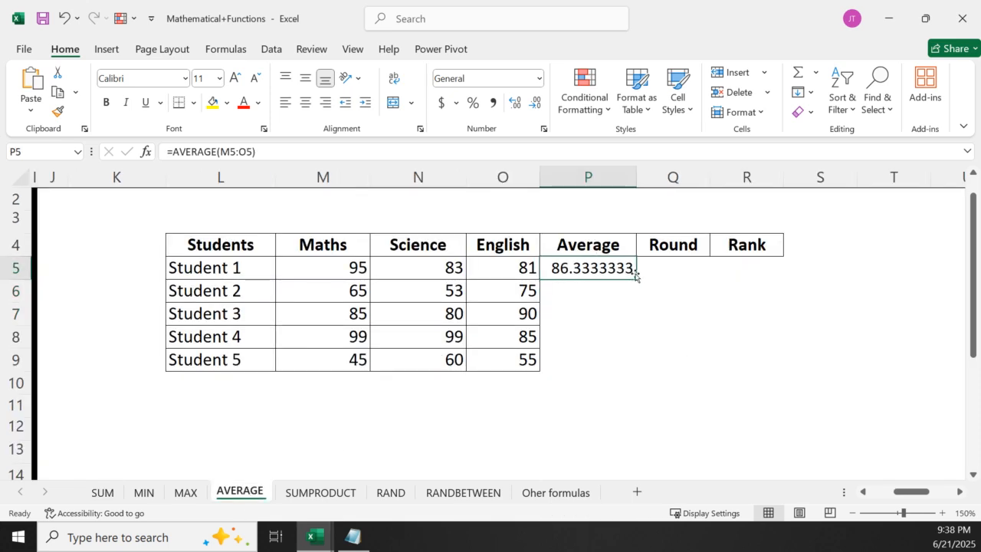
pyautogui.doubleClick(635, 279)
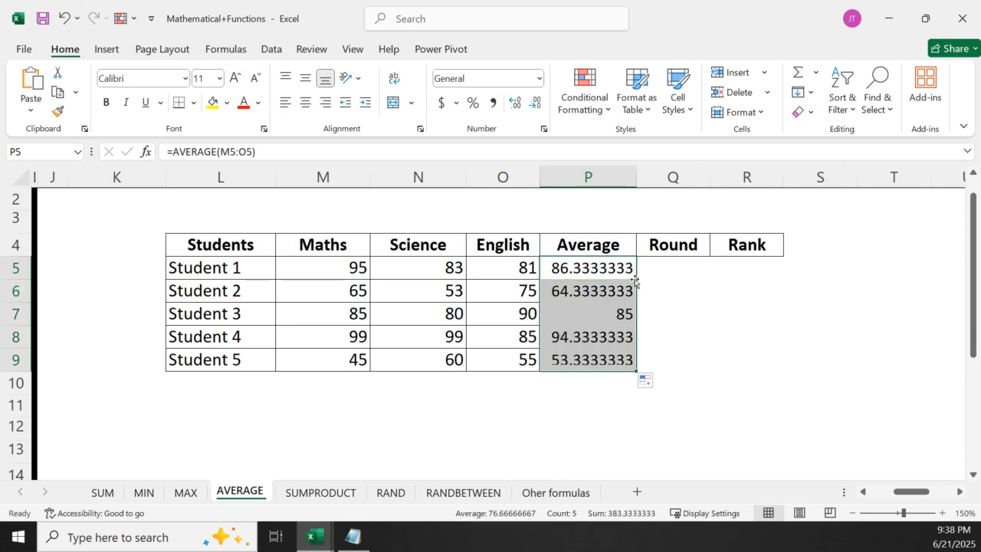
pyautogui.click(513, 416)
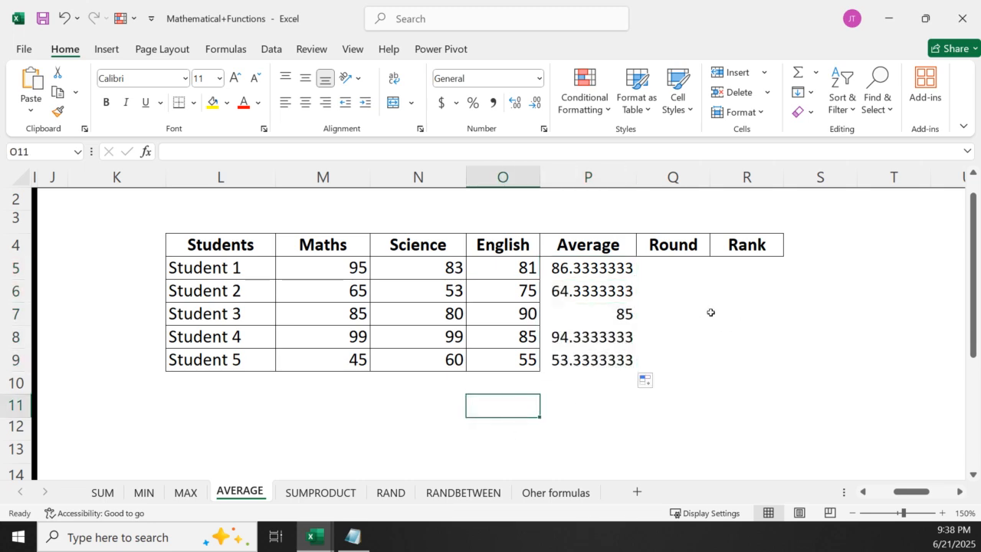
# Widen the Average and Round columns slightly and enter =ROUND(P5,1) in Q5
pyautogui.moveTo(636, 178)
pyautogui.mouseDown()
pyautogui.moveTo(642, 198)
pyautogui.moveTo(646, 183)
pyautogui.mouseUp()
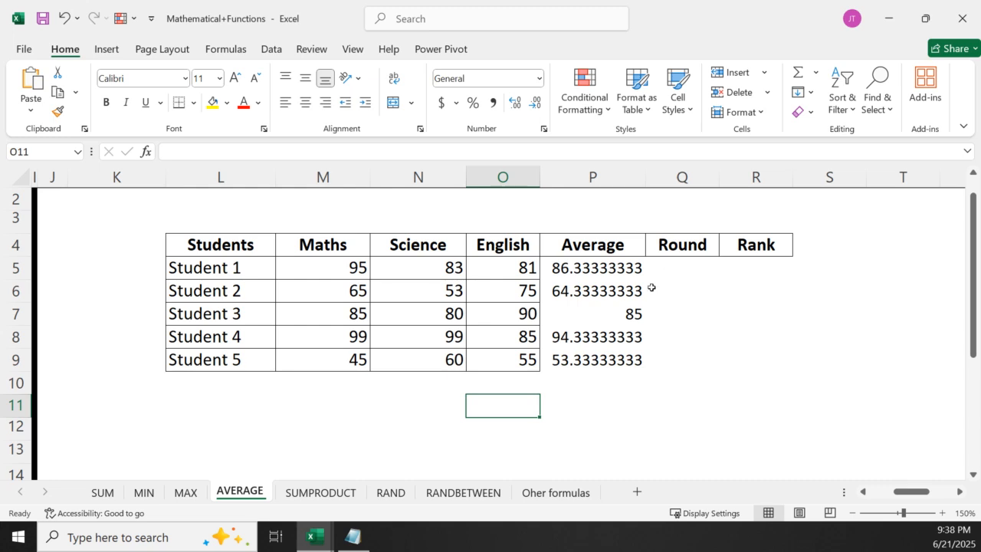
pyautogui.moveTo(725, 176); pyautogui.dragTo(741, 230)
pyautogui.click(696, 266)
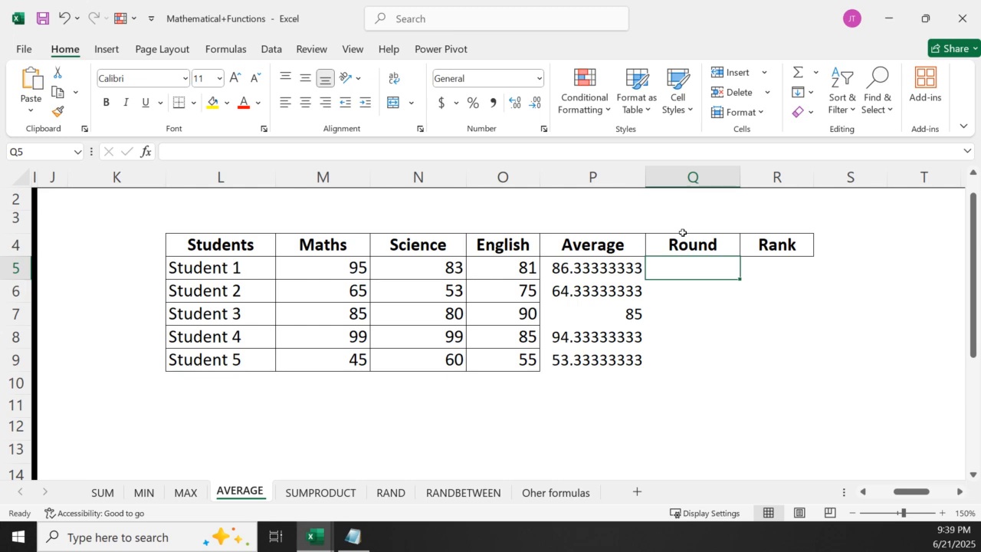
pyautogui.write('=round')
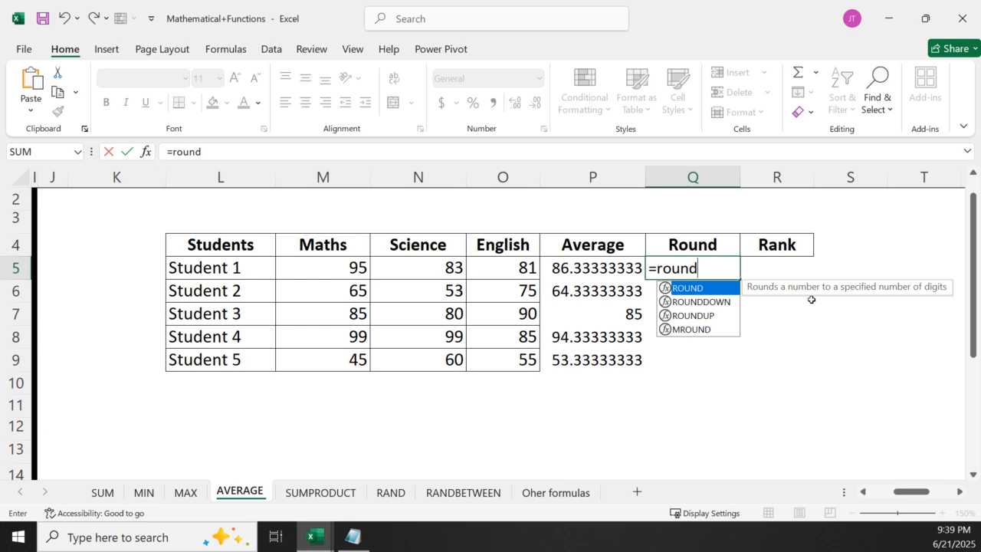
pyautogui.write('(')
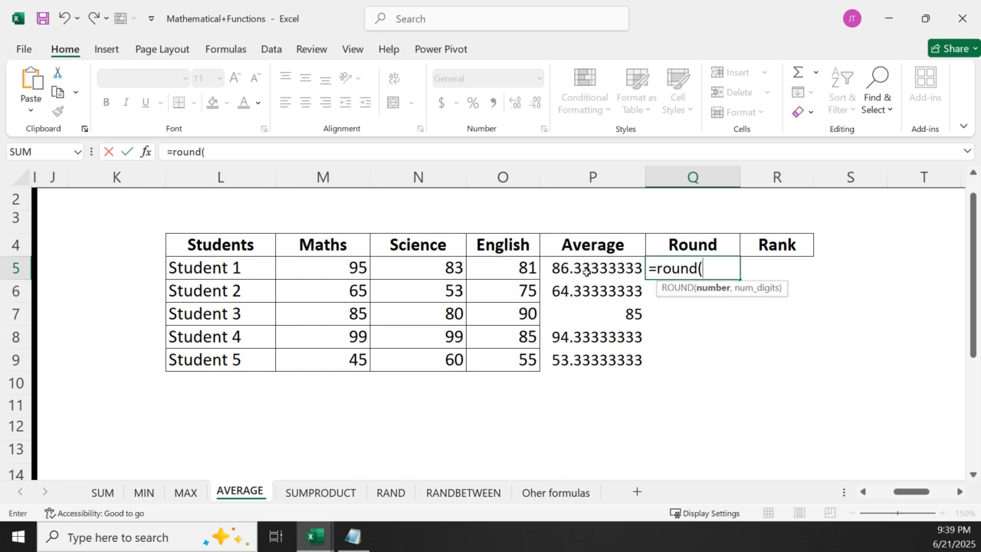
pyautogui.click(579, 269)
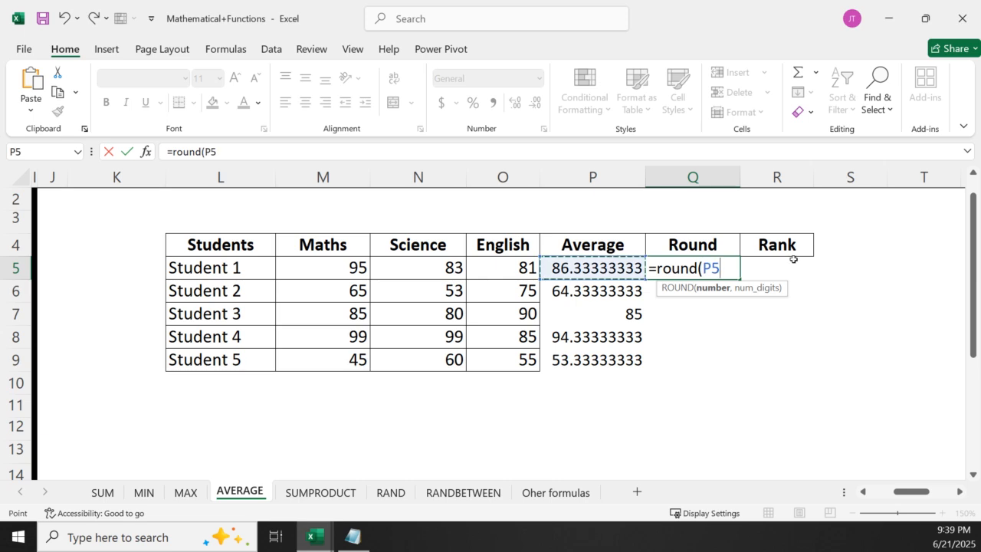
pyautogui.write(',')
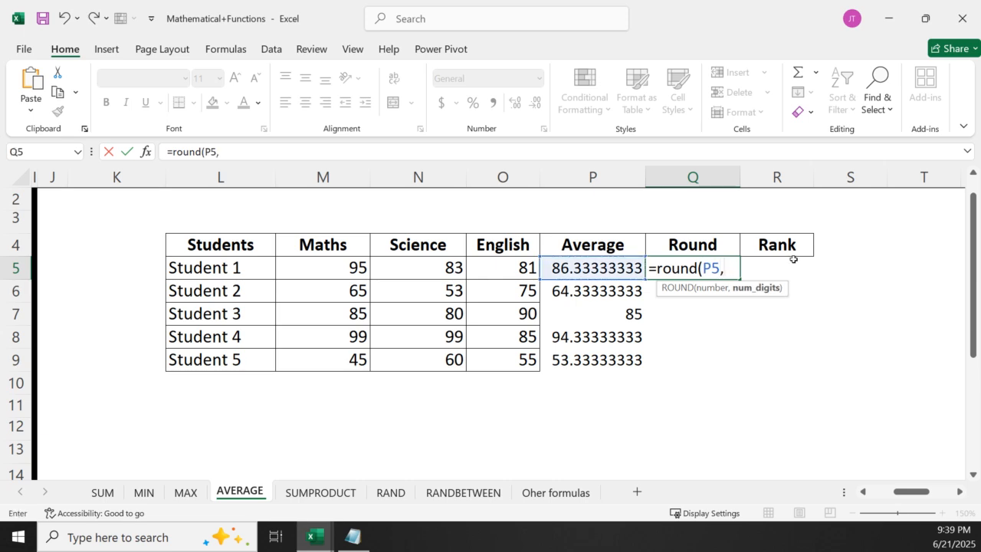
pyautogui.write('1')
pyautogui.press('Return')
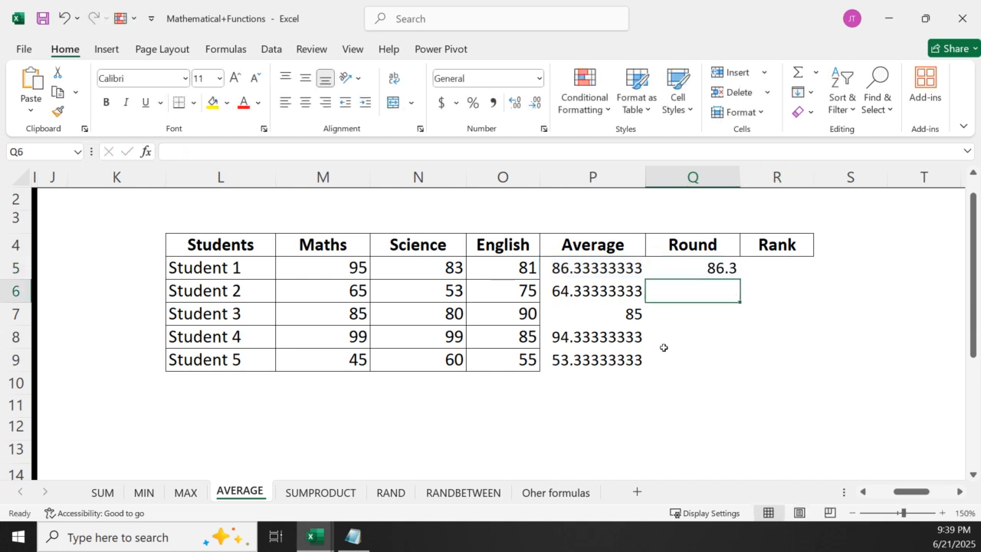
# Fill the ROUND formula from Q5 down to Q9
pyautogui.click(717, 268)
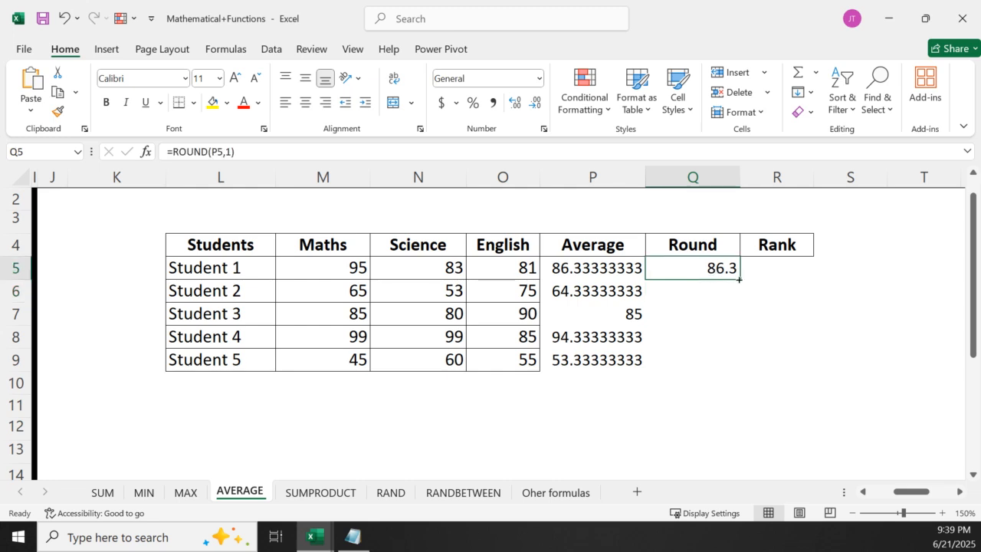
pyautogui.doubleClick(738, 280)
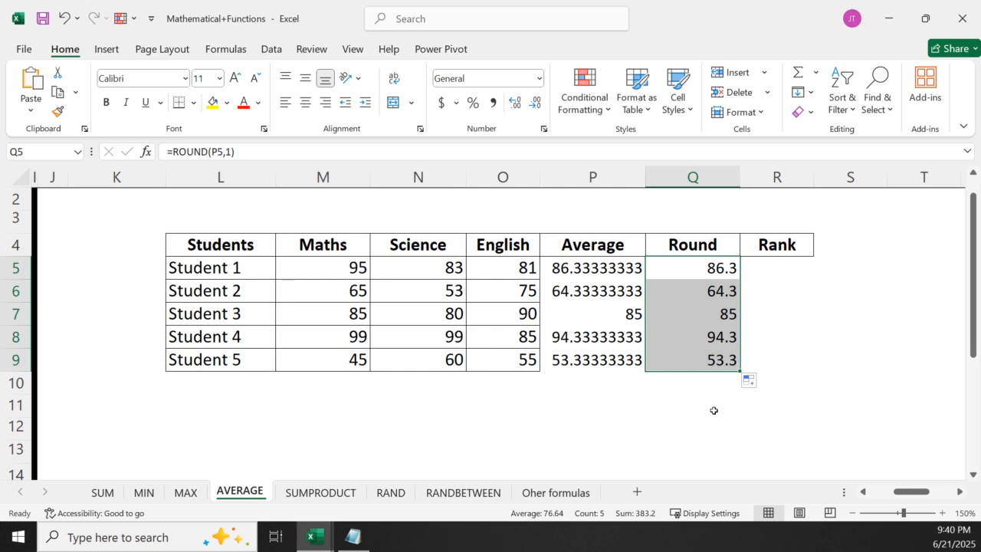
pyautogui.click(636, 404)
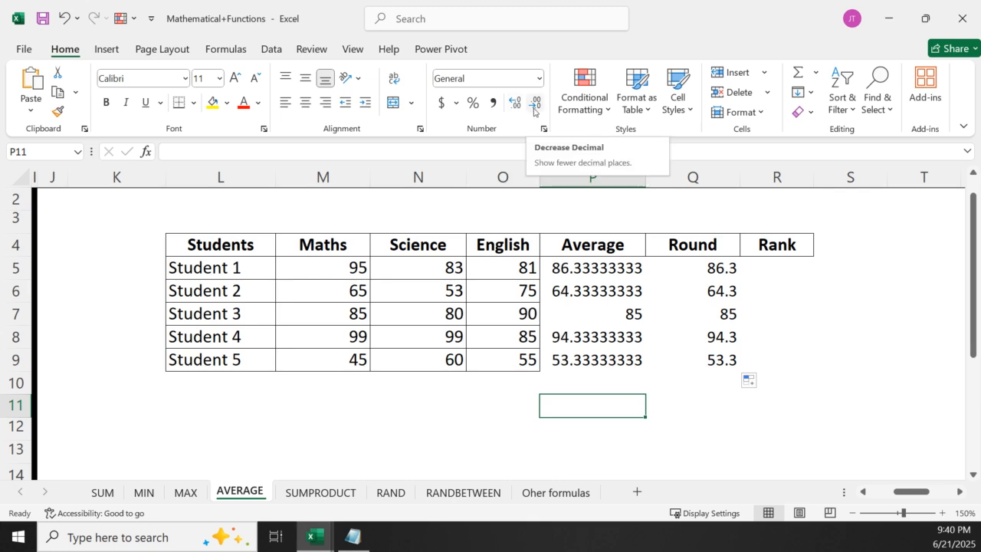
# Try fewer and more displayed decimals on the averages in P5:P9, ending with six decimal places
pyautogui.moveTo(558, 262); pyautogui.dragTo(584, 351)
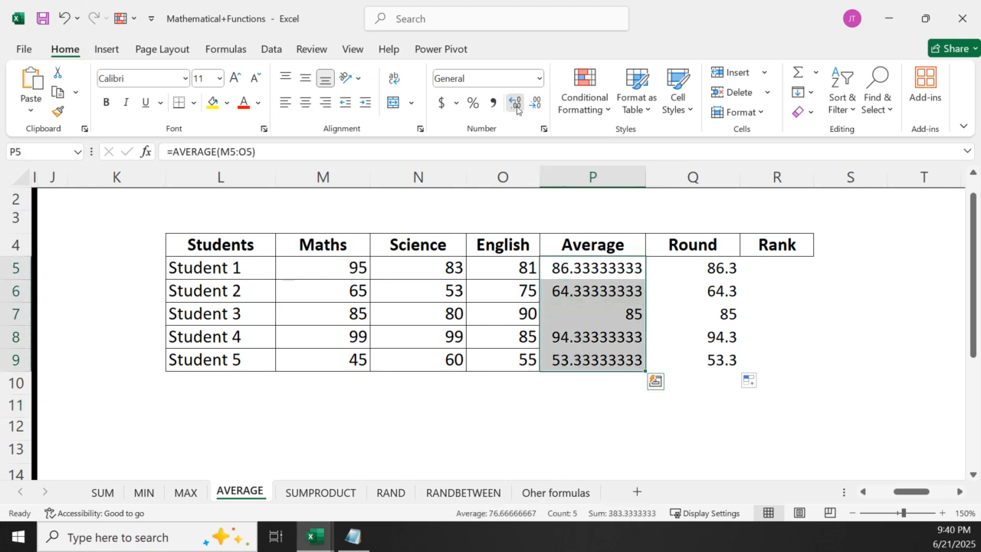
pyautogui.click(514, 103)
pyautogui.click(527, 109)
pyautogui.click(527, 110)
pyautogui.click(527, 109)
pyautogui.click(527, 109)
pyautogui.click(527, 109)
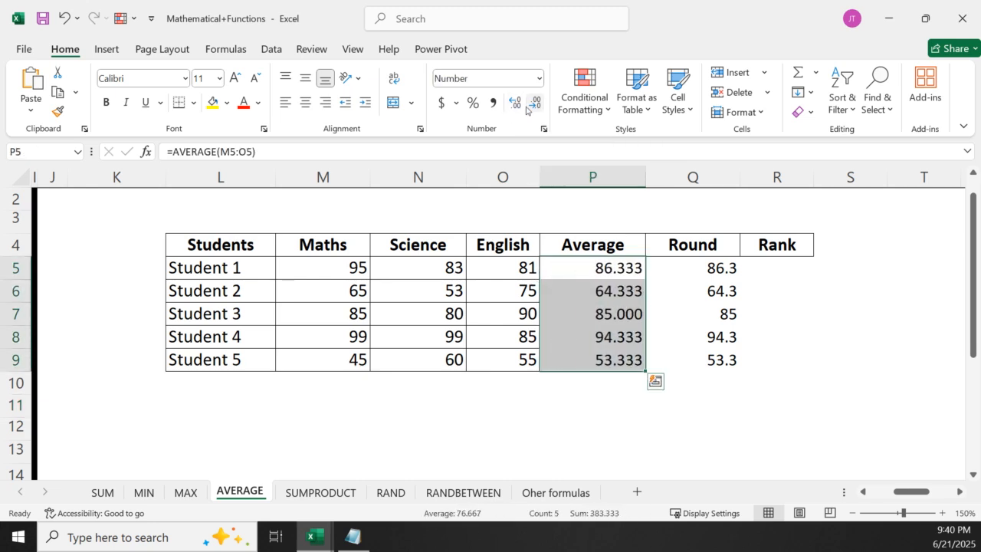
pyautogui.click(527, 110)
pyautogui.click(527, 110)
pyautogui.click(527, 109)
pyautogui.click(516, 104)
pyautogui.click(516, 104)
pyautogui.click(515, 105)
pyautogui.click(515, 104)
pyautogui.click(516, 105)
pyautogui.click(515, 105)
pyautogui.click(516, 104)
pyautogui.click(516, 104)
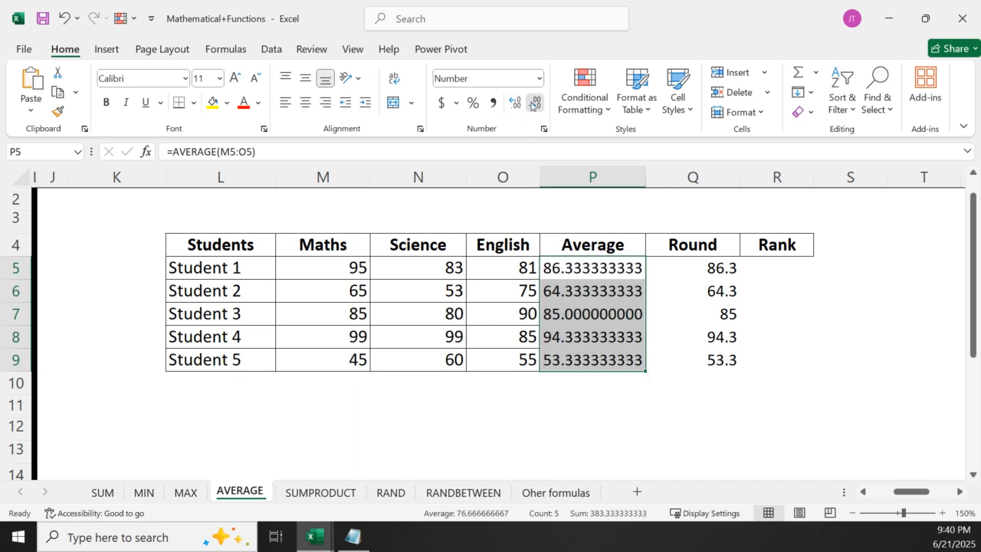
pyautogui.click(534, 105)
pyautogui.click(534, 104)
pyautogui.click(535, 104)
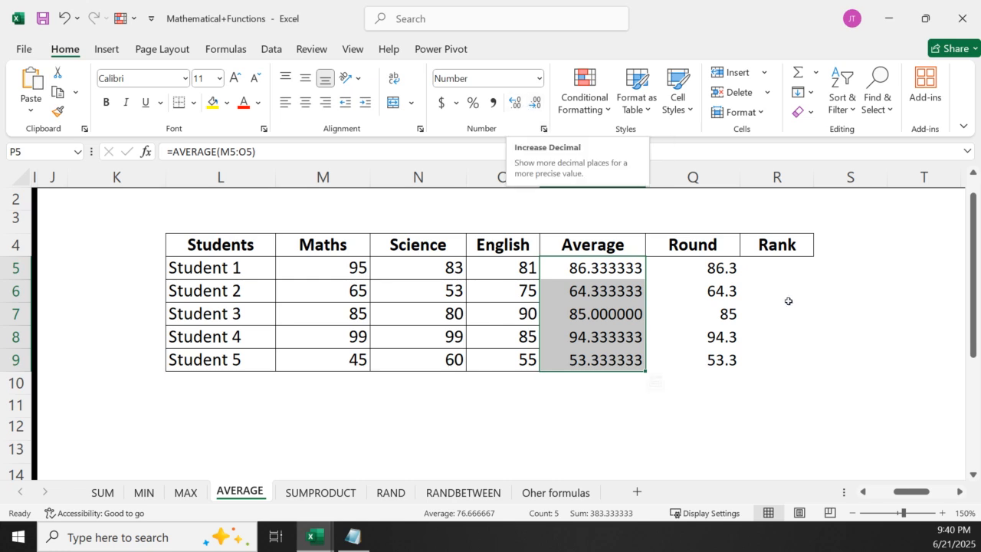
# Review the arguments of the ROUND formula in Q5 and check the one in Q6
pyautogui.click(709, 261)
pyautogui.doubleClick(709, 261)
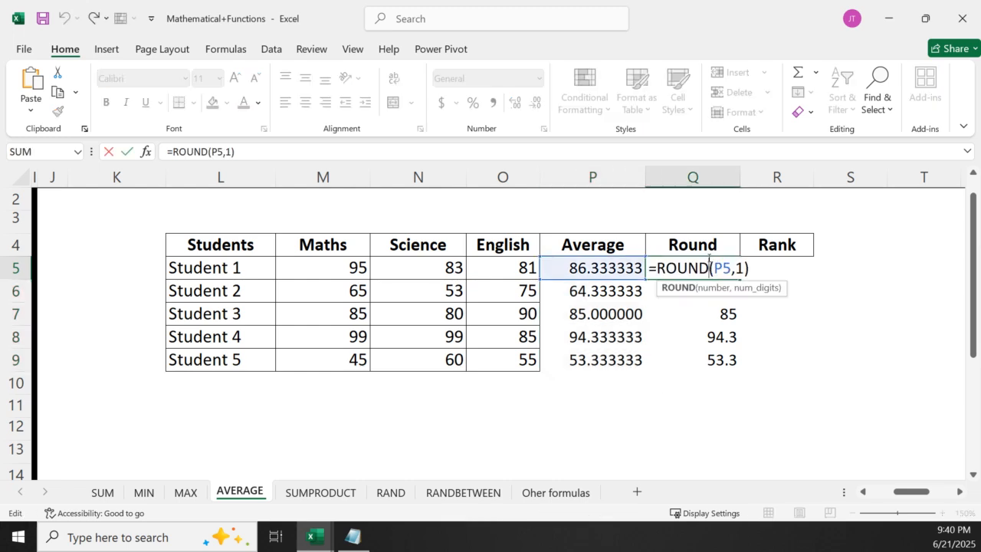
pyautogui.click(700, 290)
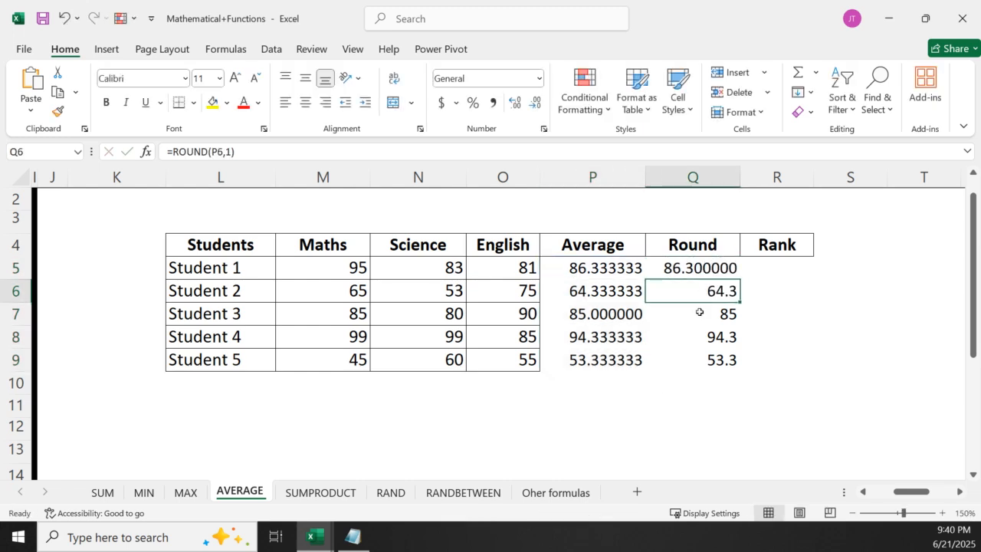
pyautogui.click(678, 274)
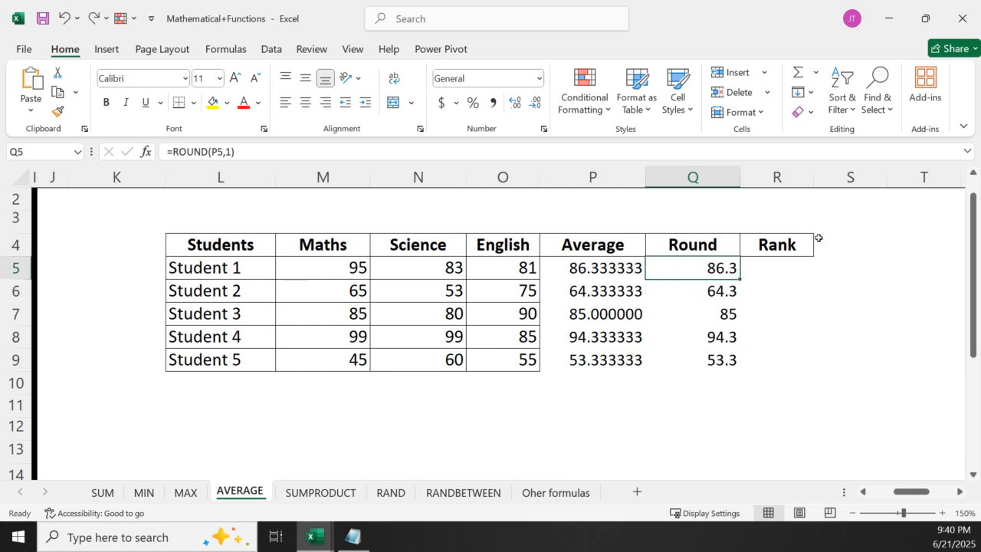
pyautogui.click(774, 270)
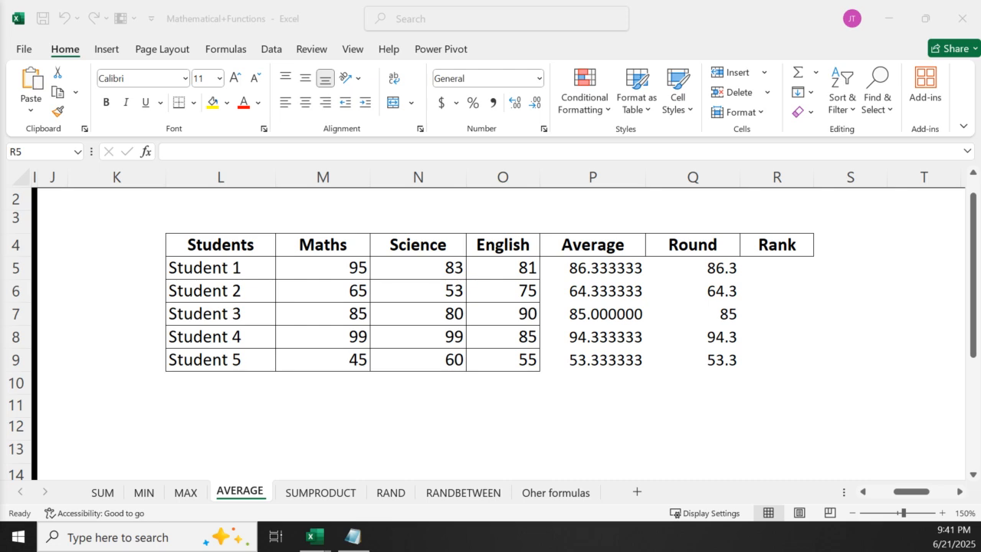
pyautogui.click(791, 267)
pyautogui.write('=')
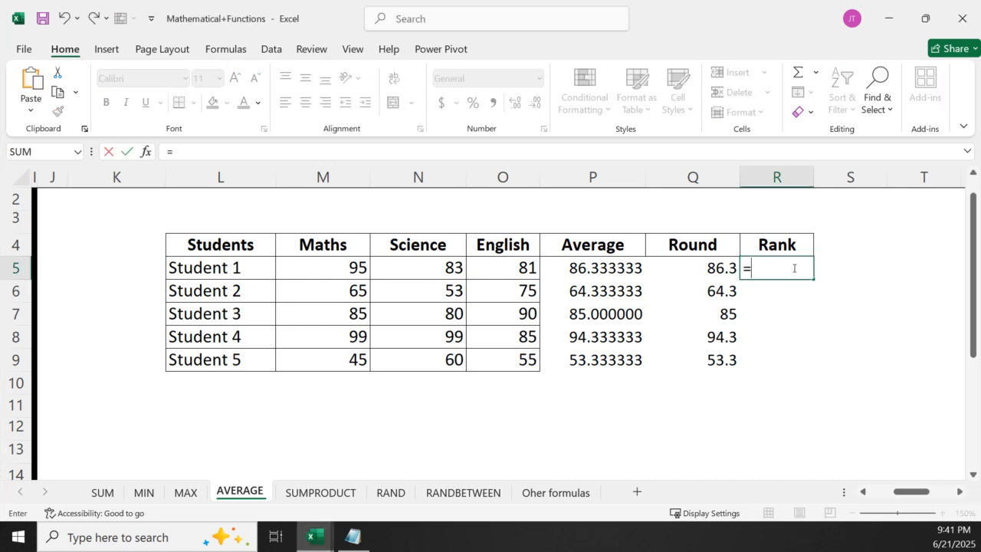
pyautogui.write('rank')
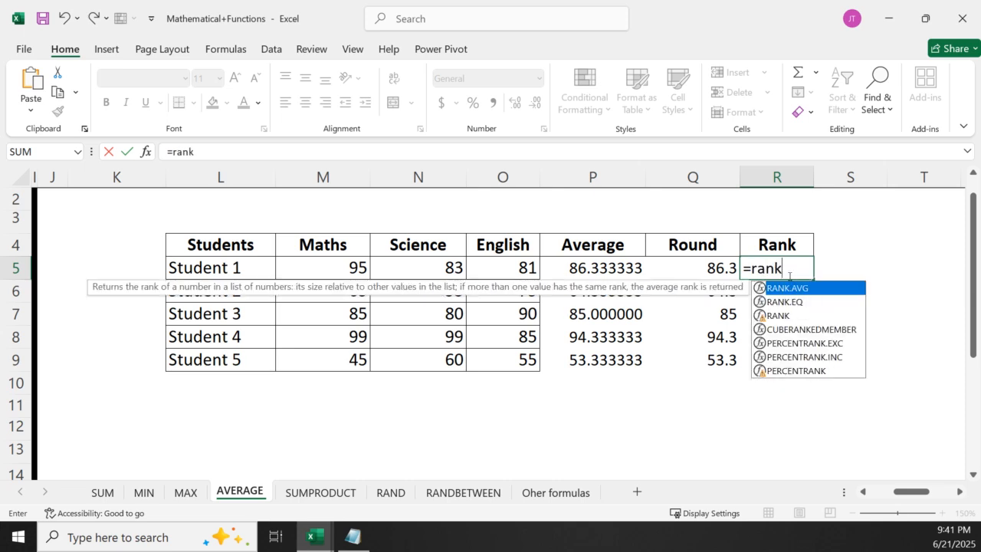
pyautogui.click(783, 316)
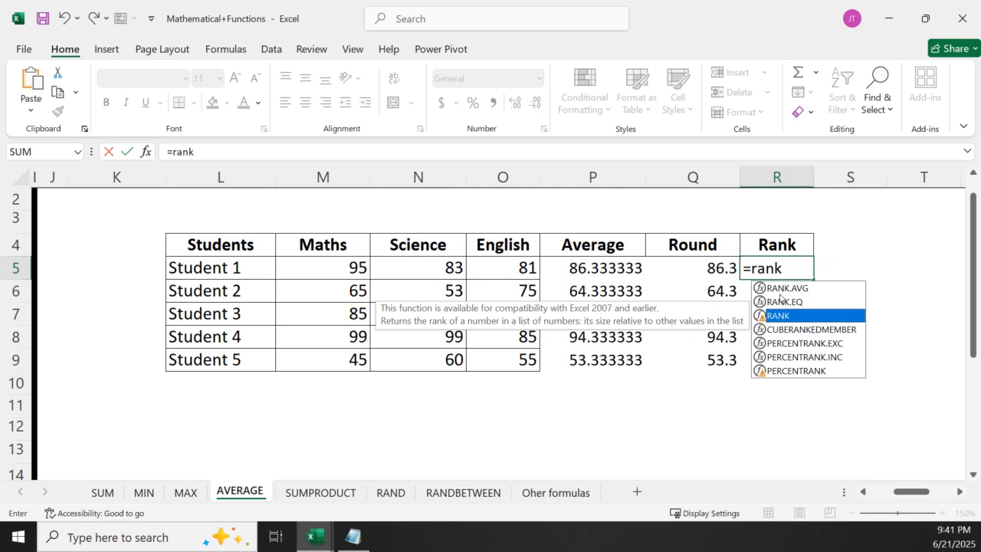
pyautogui.click(780, 290)
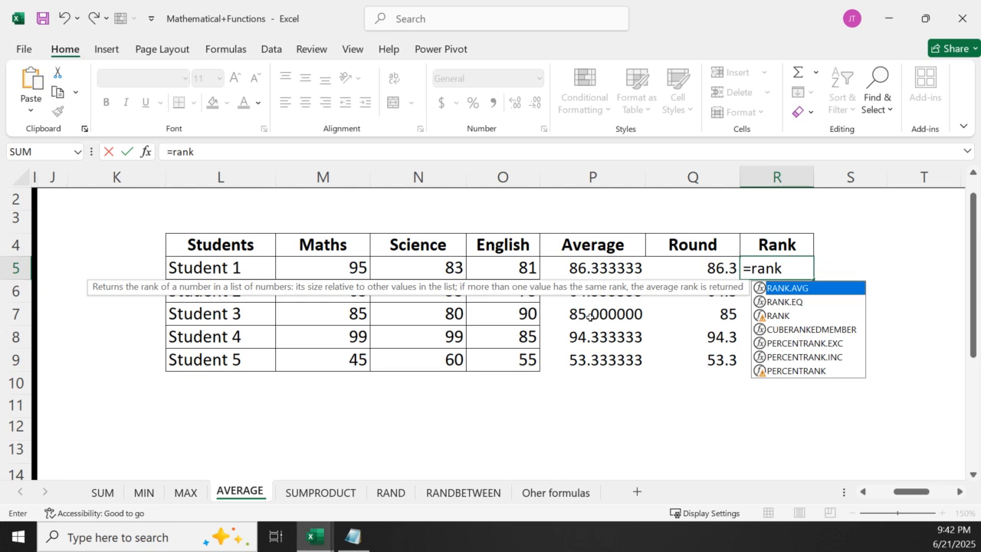
pyautogui.click(793, 271)
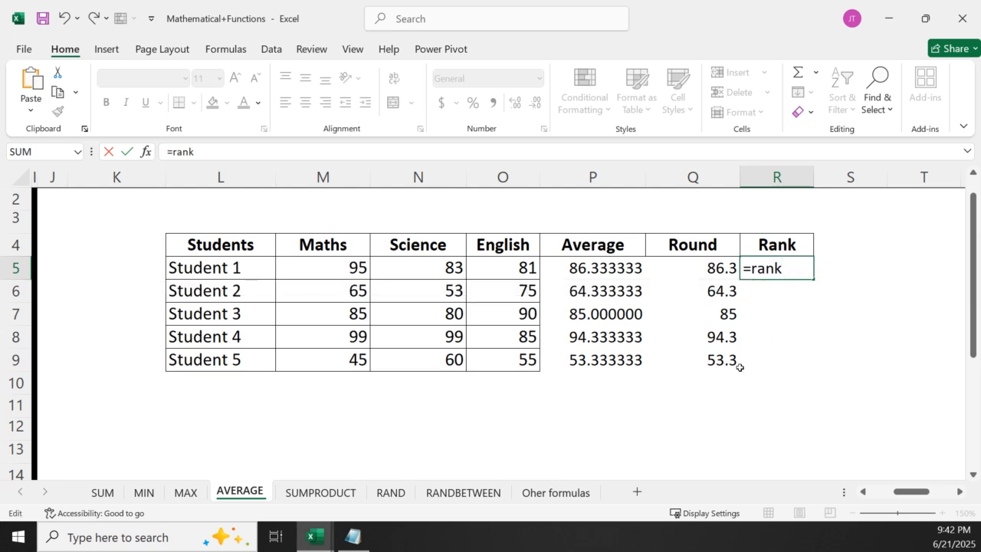
pyautogui.press('BackSpace')
pyautogui.press('BackSpace')
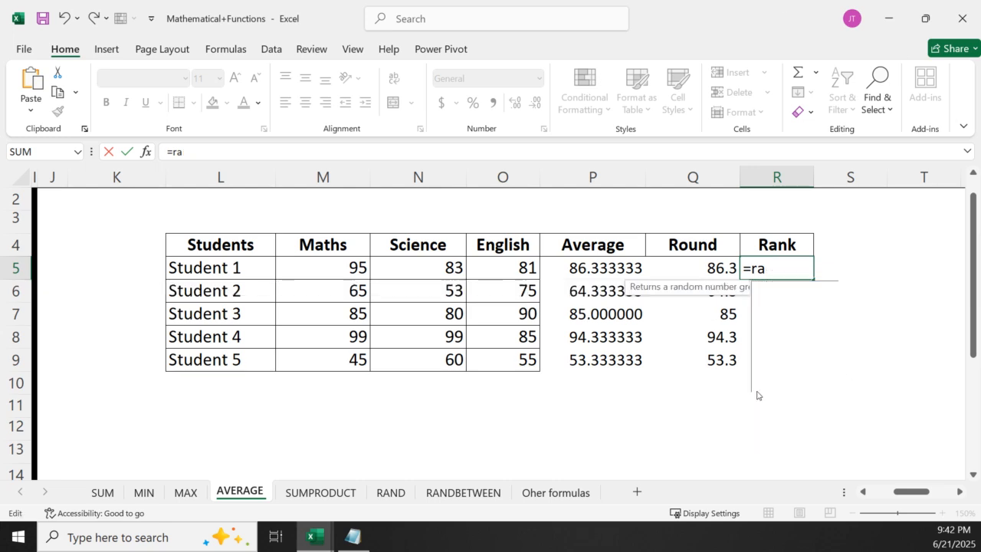
pyautogui.press('Escape')
pyautogui.click(734, 408)
pyautogui.click(700, 265)
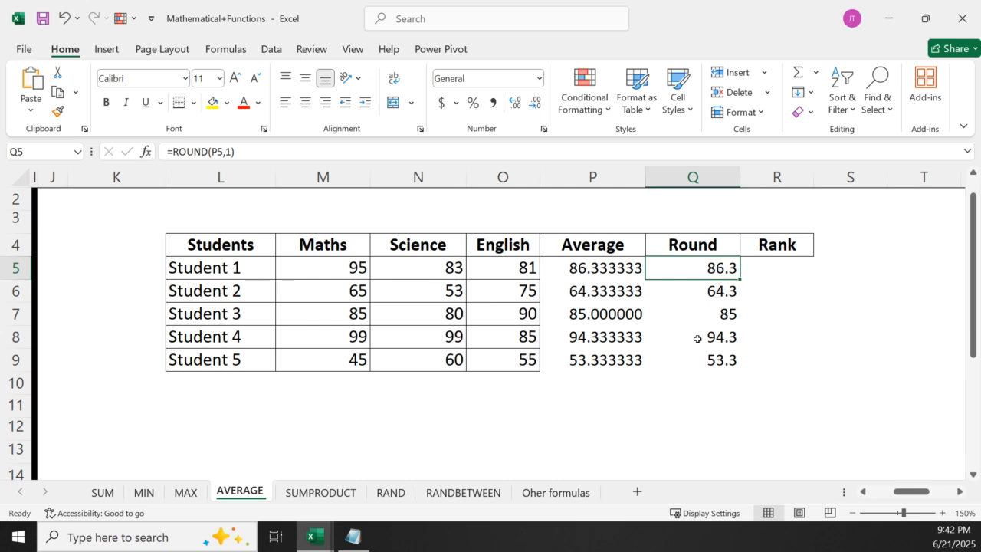
# Enter =RANK(Q5,Q5:Q9,0) in R5 to rank Student 1's rounded average in descending order
pyautogui.click(779, 269)
pyautogui.write('=')
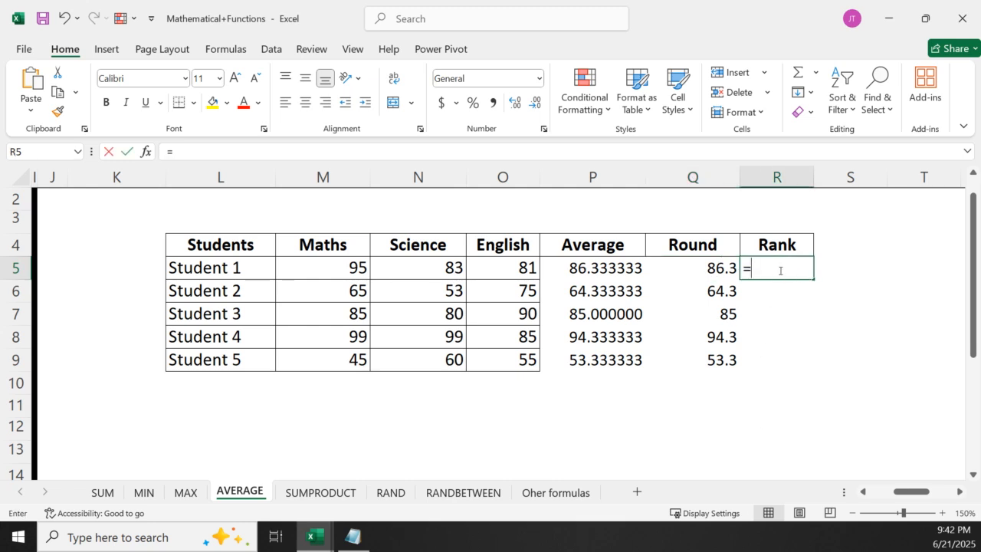
pyautogui.write('rank')
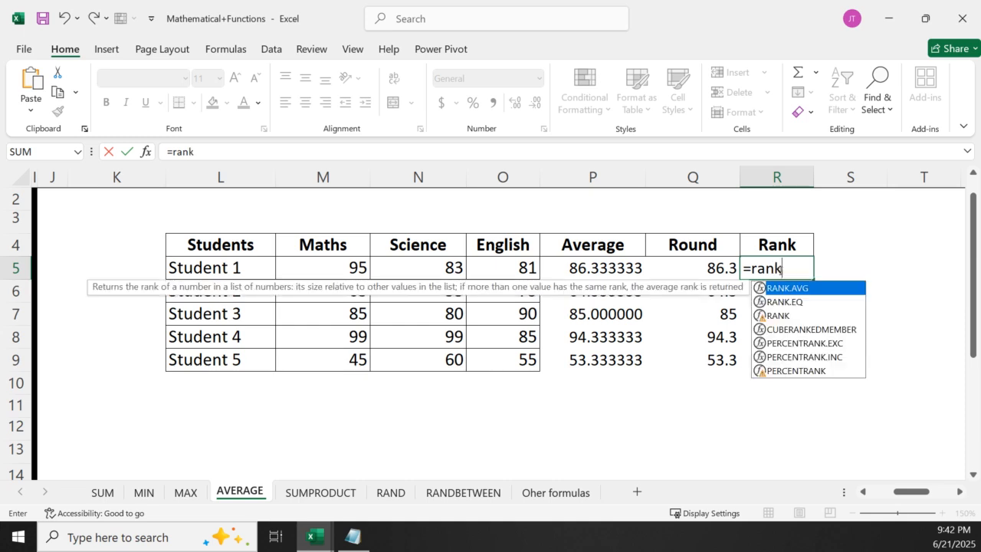
pyautogui.doubleClick(793, 318)
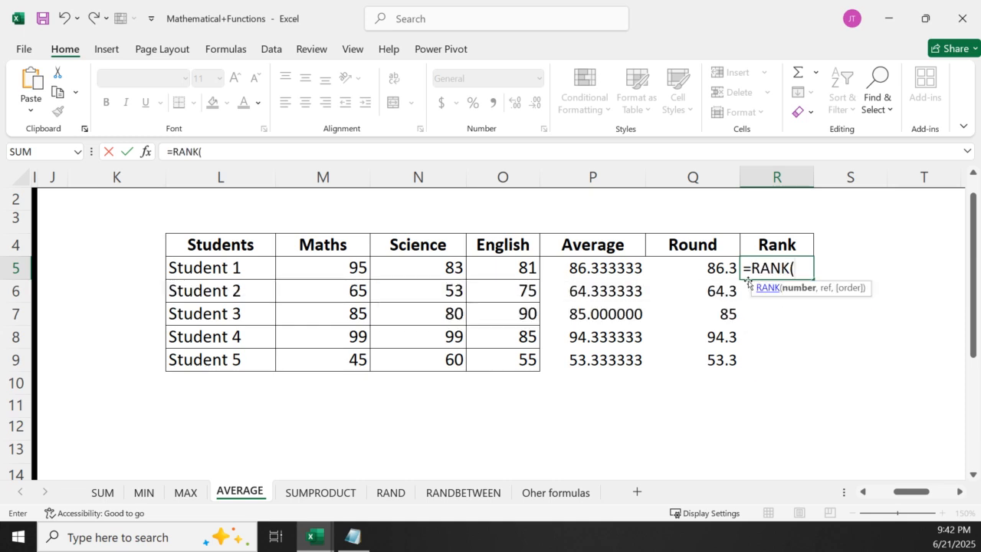
pyautogui.click(690, 273)
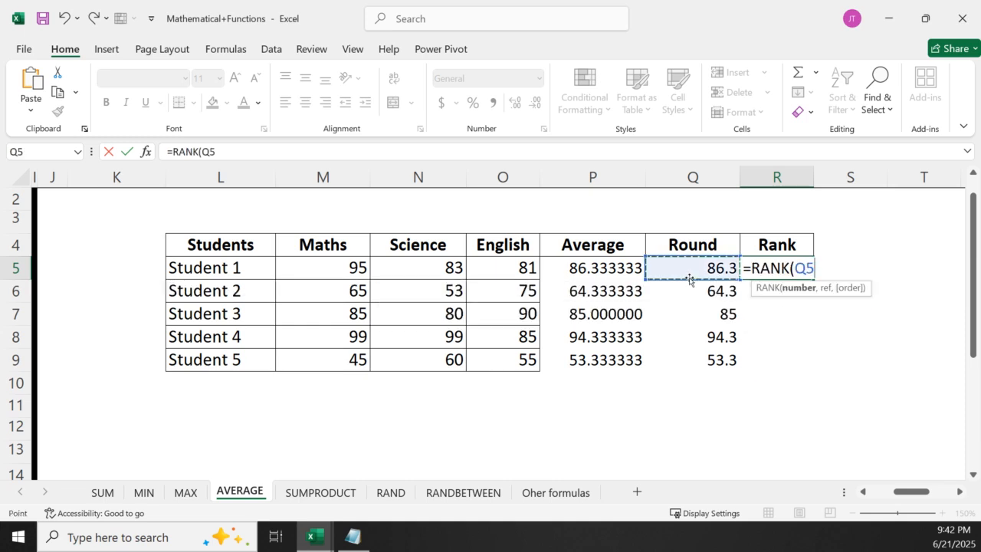
pyautogui.write(',m')
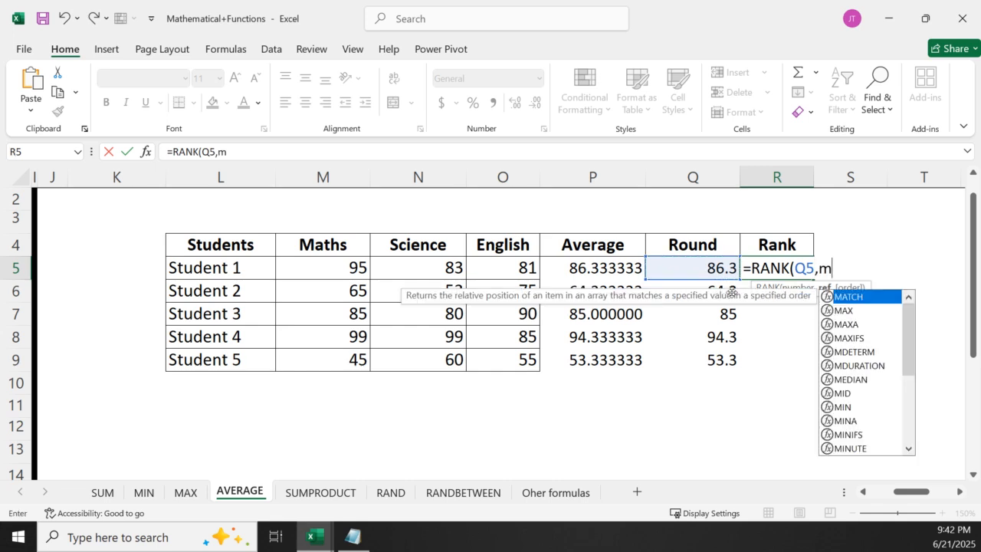
pyautogui.press('BackSpace')
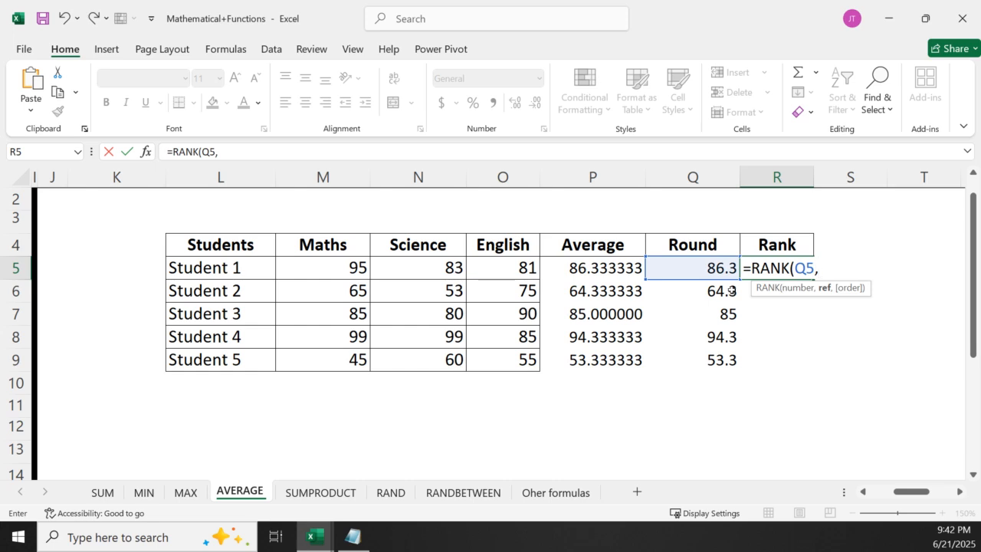
pyautogui.moveTo(700, 268); pyautogui.dragTo(717, 361)
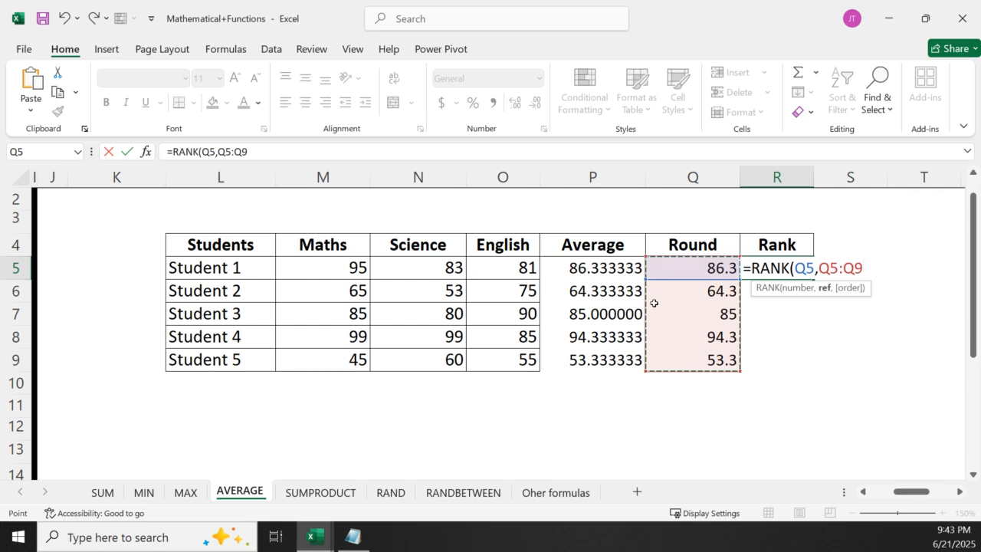
pyautogui.write(',')
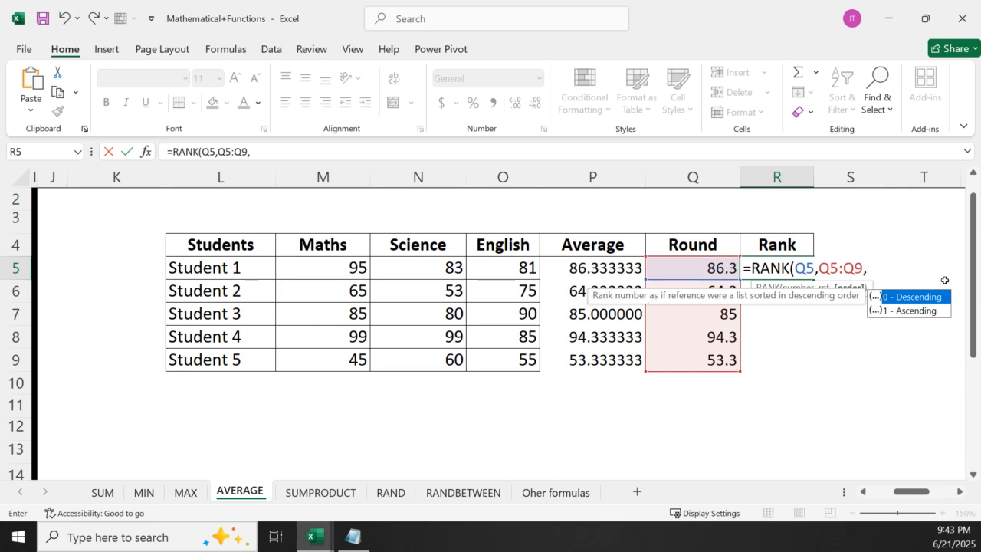
pyautogui.doubleClick(914, 301)
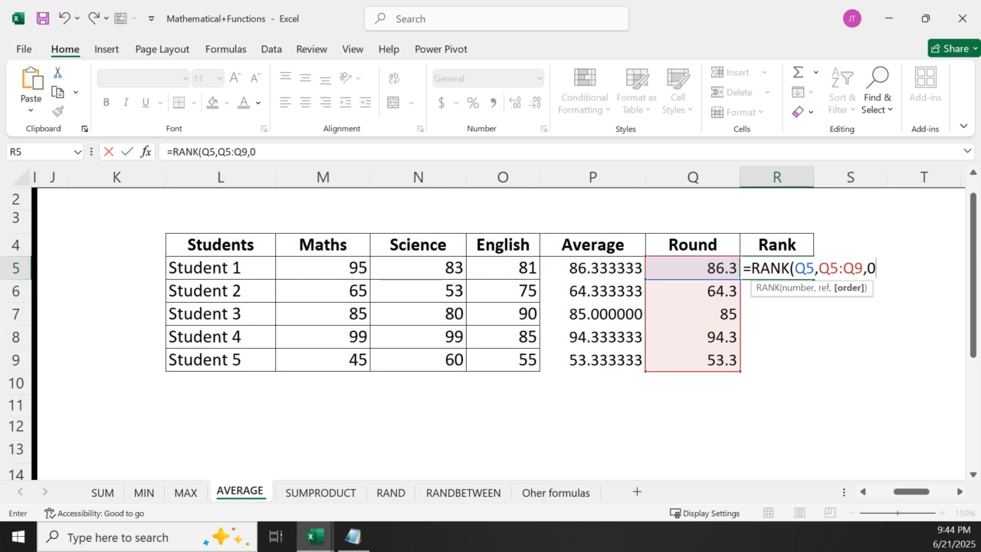
pyautogui.write(')')
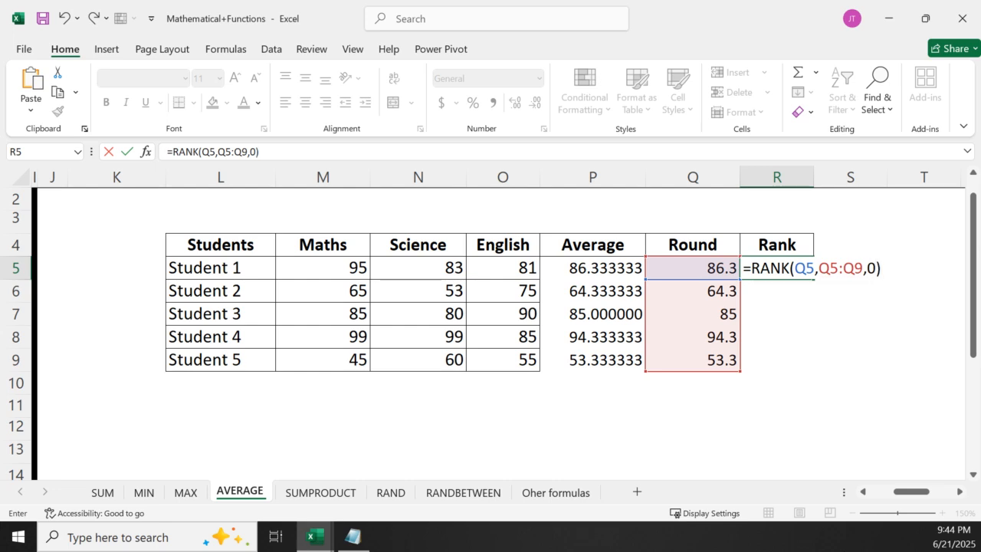
pyautogui.press('Return')
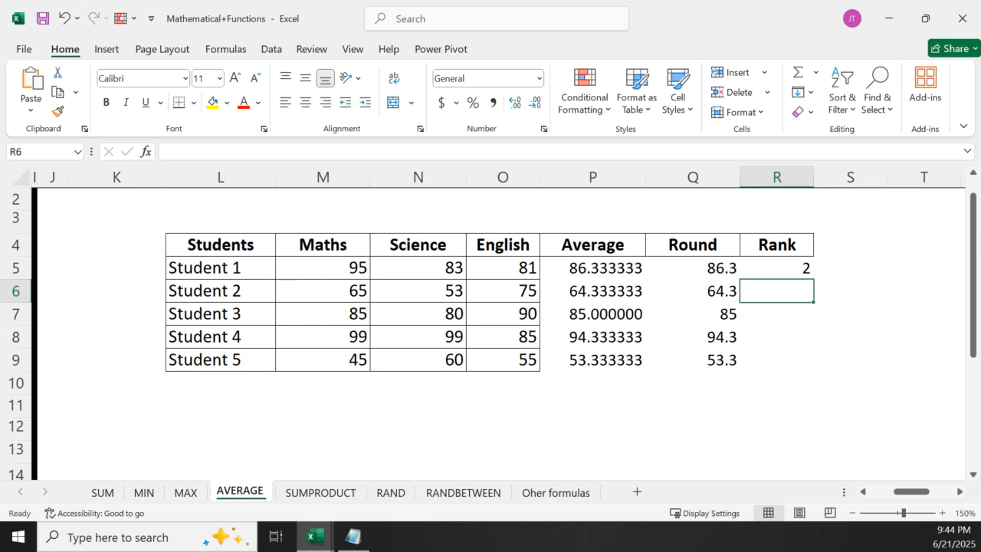
# Enter =RANK(Q6,Q5:Q9,0) in R6 to rank Student 2's rounded average in descending order
pyautogui.write('=')
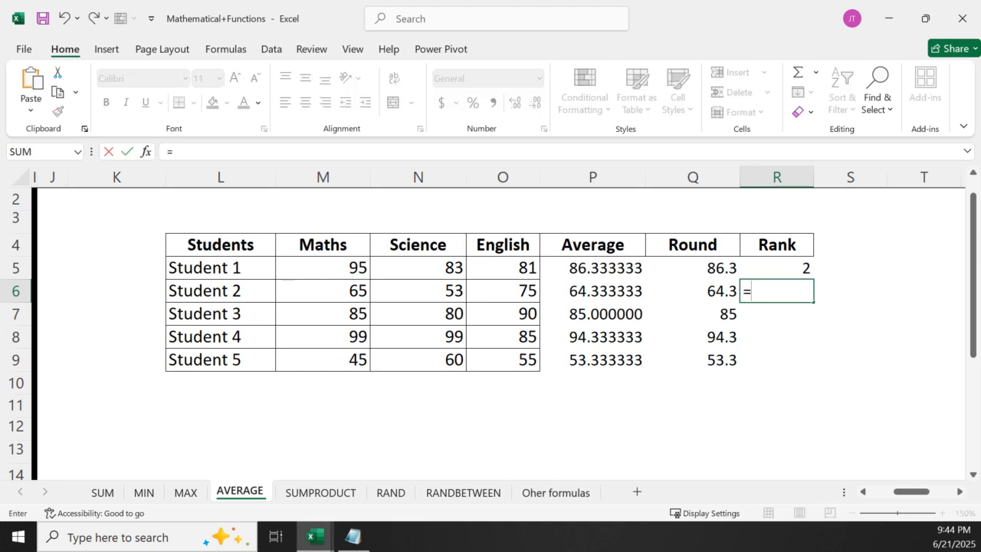
pyautogui.write('rank')
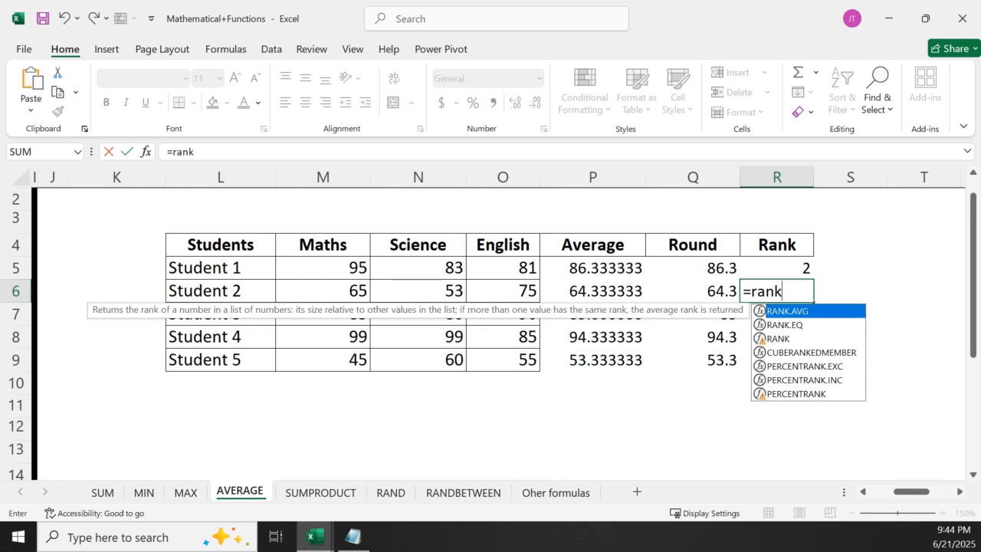
pyautogui.doubleClick(778, 338)
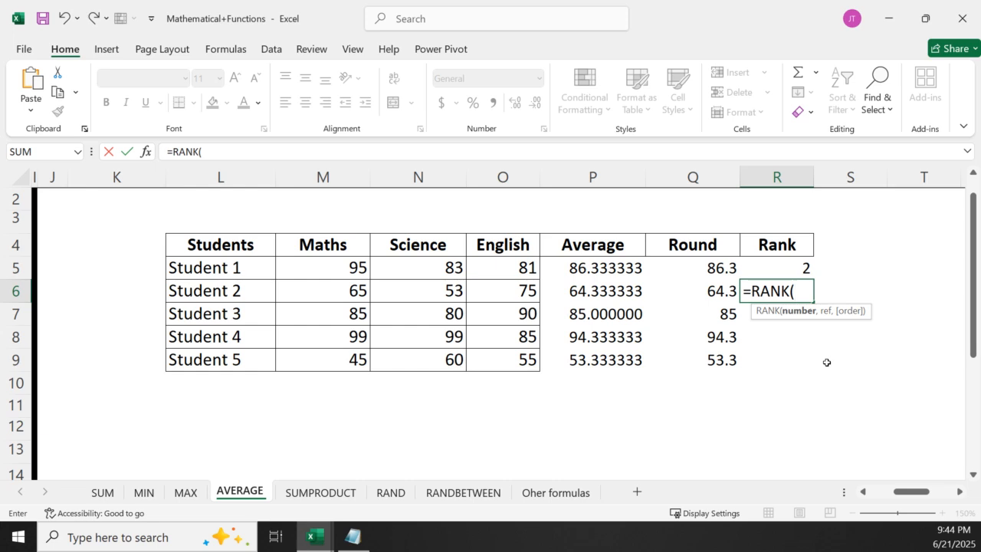
pyautogui.click(718, 269)
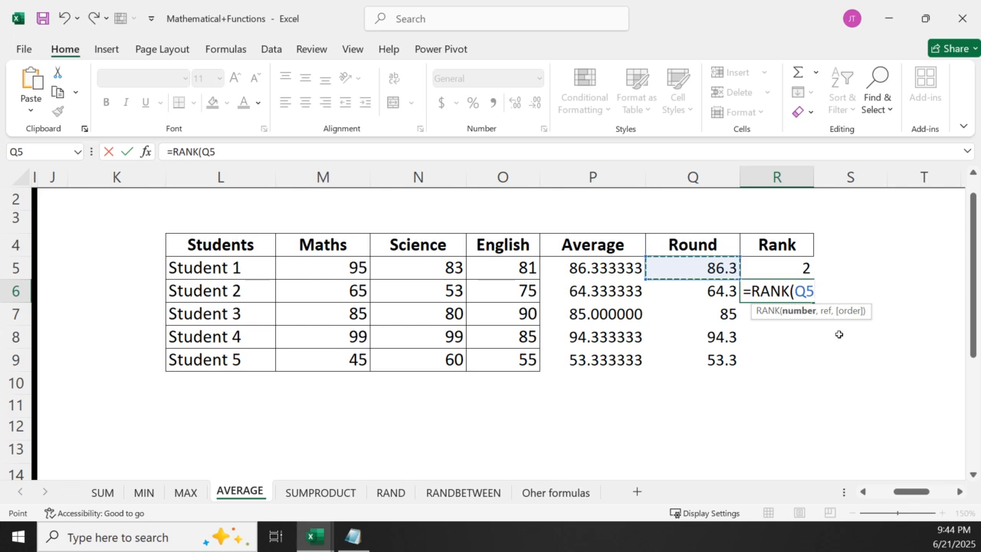
pyautogui.write(',')
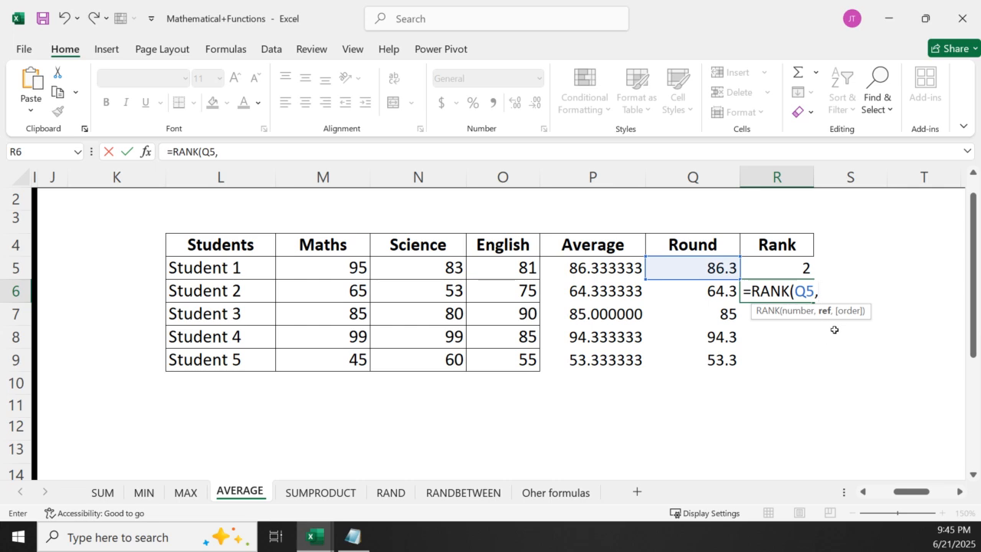
pyautogui.press('BackSpace')
pyautogui.press('BackSpace')
pyautogui.press('BackSpace')
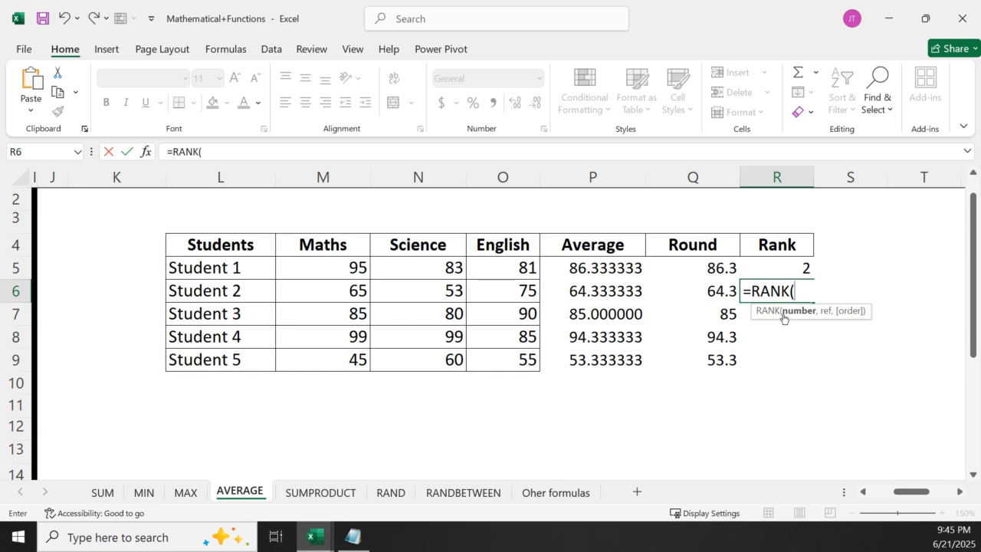
pyautogui.click(716, 292)
pyautogui.write(',')
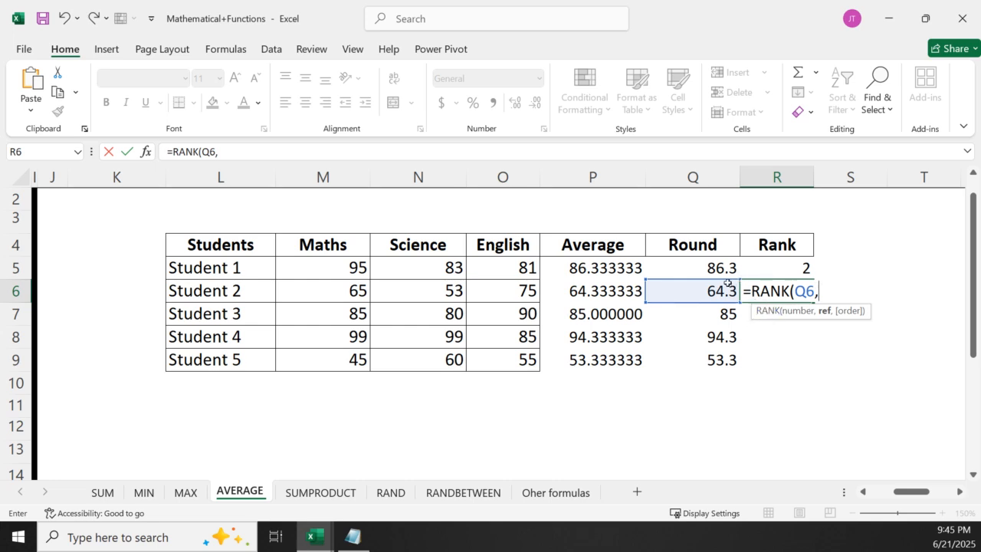
pyautogui.moveTo(712, 267); pyautogui.dragTo(721, 355)
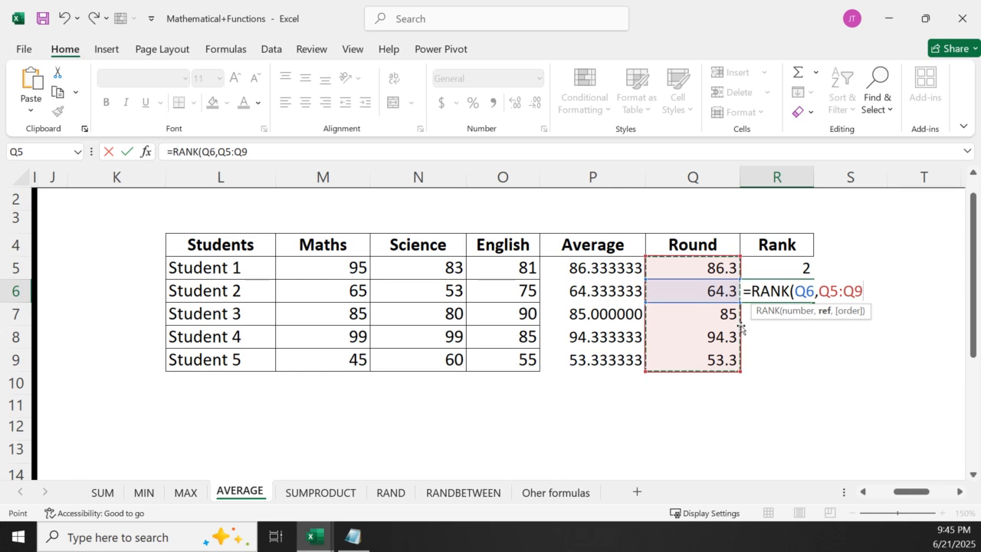
pyautogui.write(',')
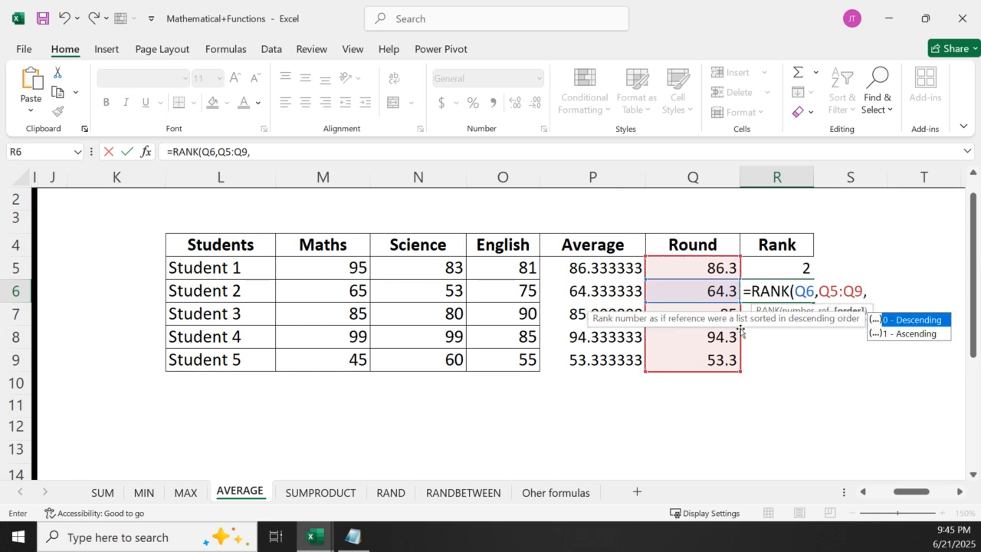
pyautogui.doubleClick(903, 318)
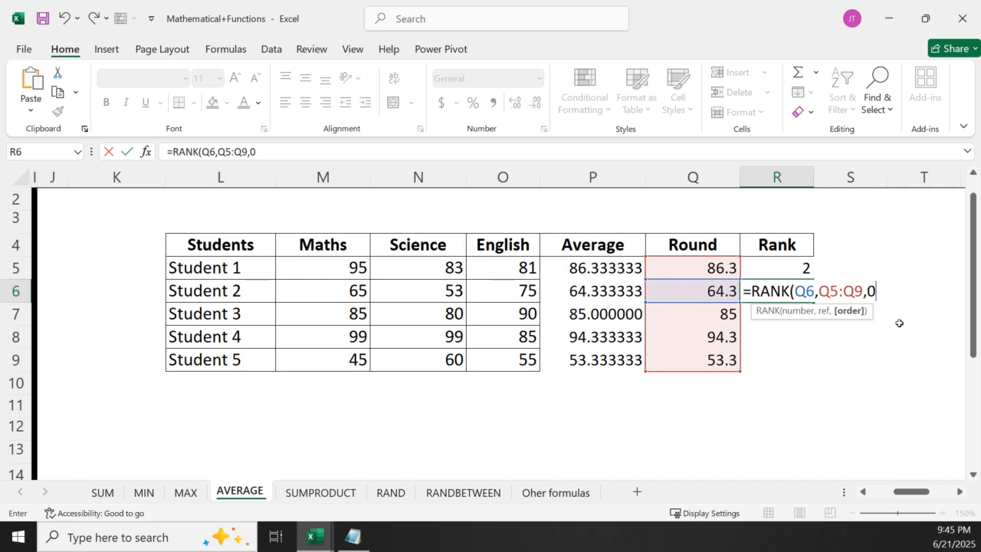
pyautogui.press('Return')
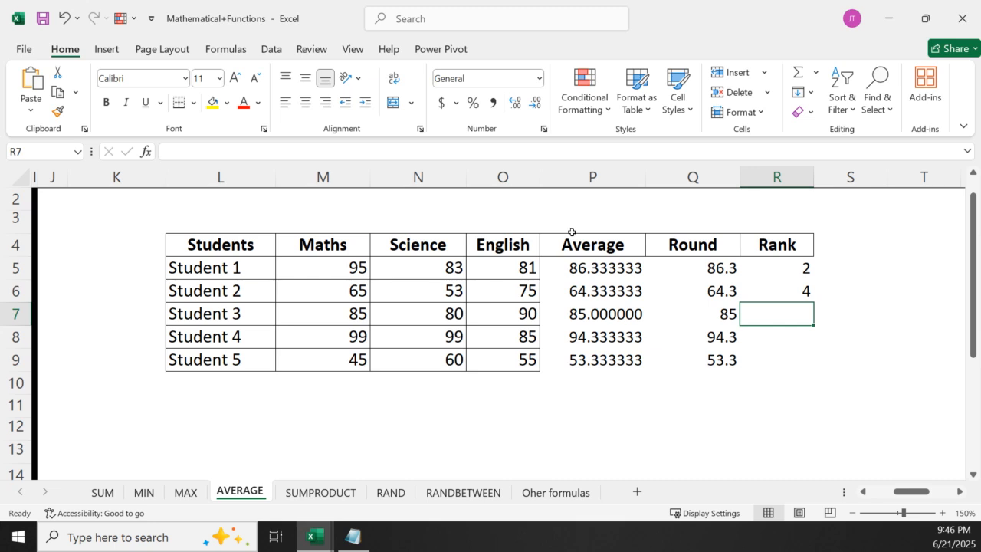
# Clear the formula in R6 and fill the RANK formula from R5 down to R9
pyautogui.click(787, 296)
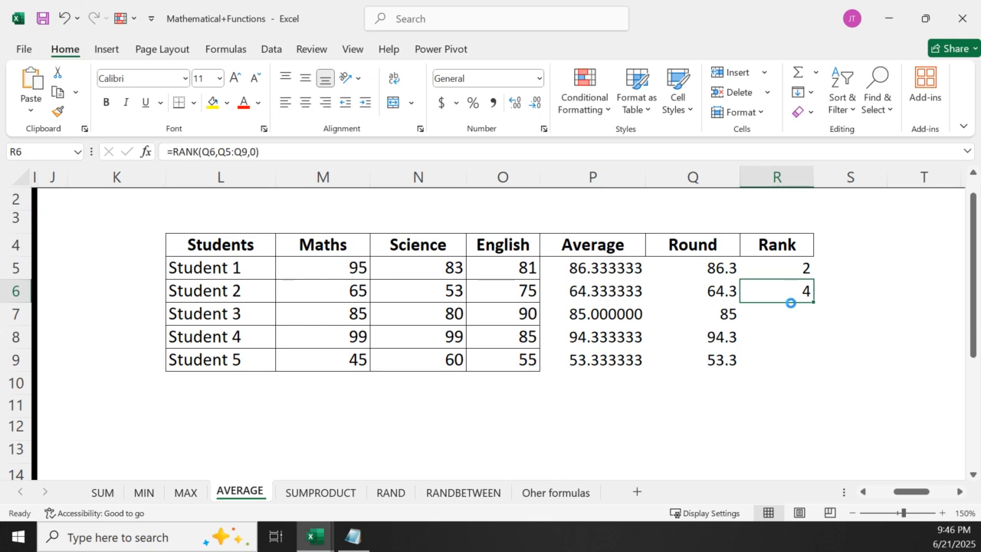
pyautogui.press('Delete')
pyautogui.click(843, 337)
pyautogui.click(802, 270)
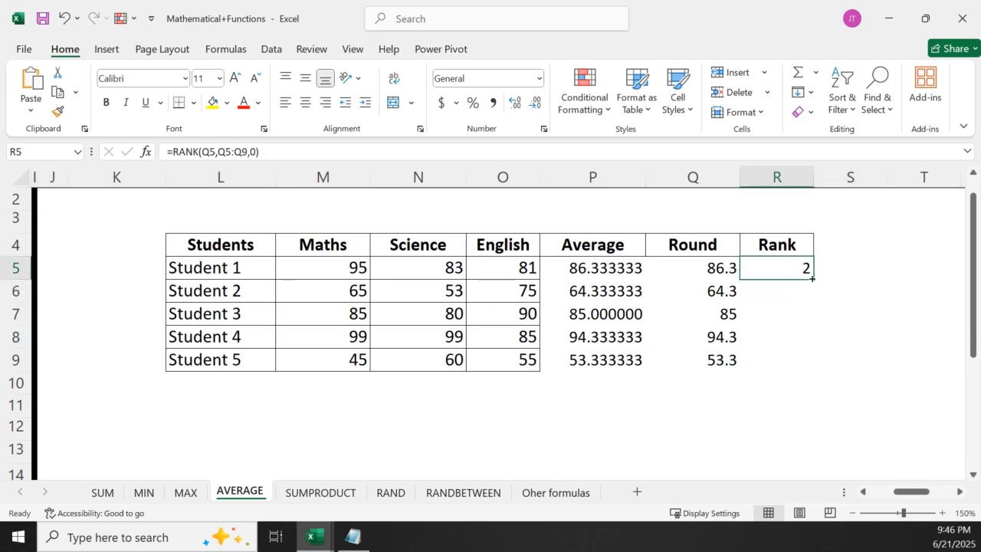
pyautogui.doubleClick(812, 279)
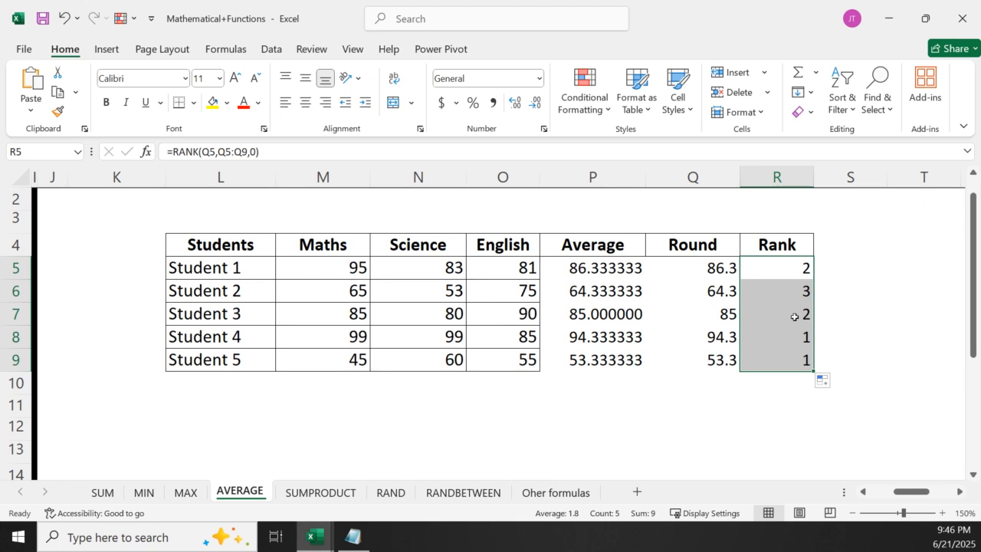
pyautogui.click(841, 313)
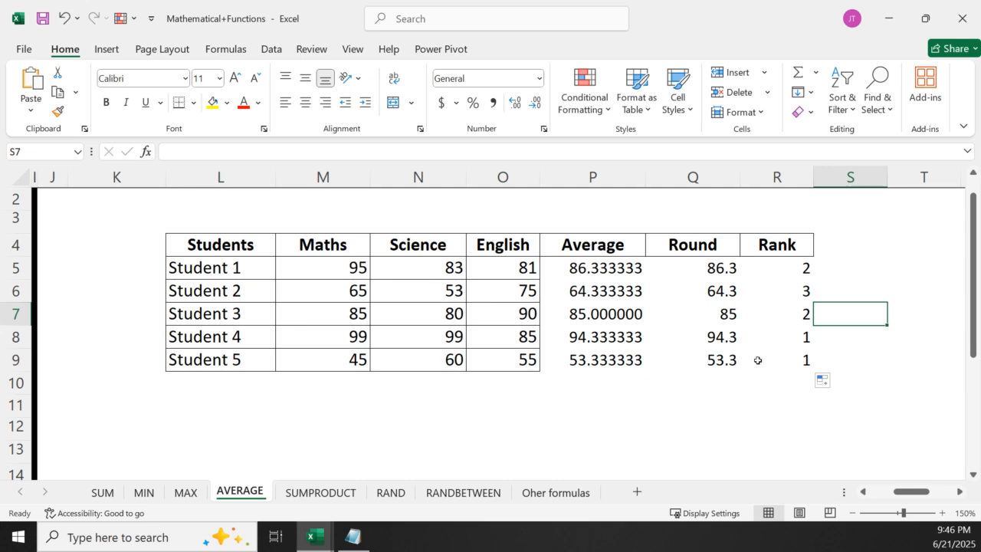
# Compare the reference ranges used by the RANK formulas in R5 and R6
pyautogui.click(790, 255)
pyautogui.click(789, 270)
pyautogui.doubleClick(790, 269)
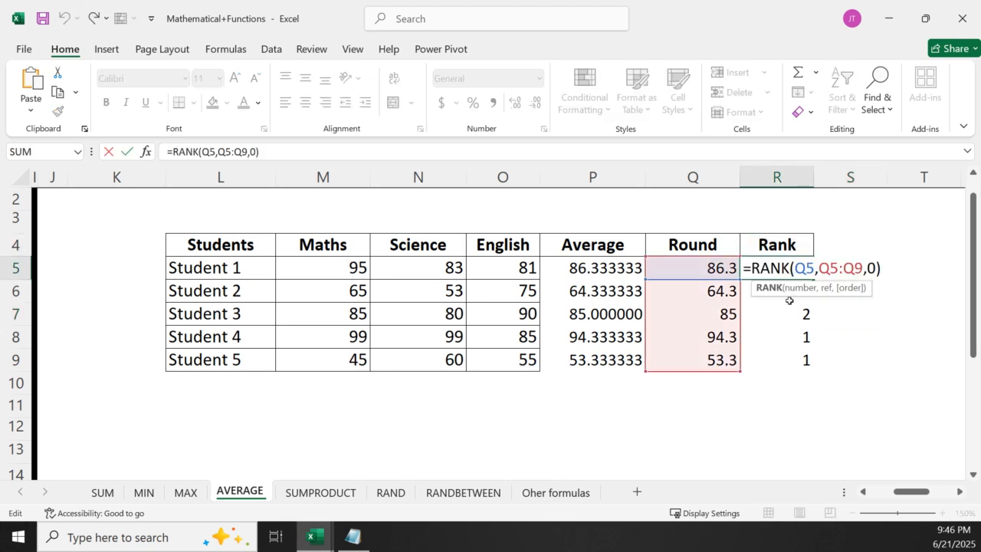
pyautogui.press('Return')
pyautogui.doubleClick(788, 292)
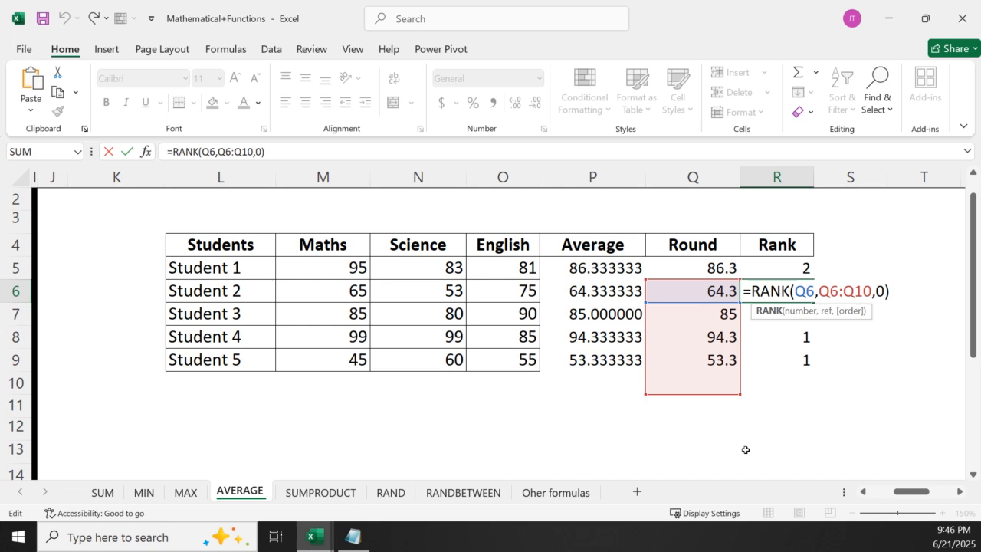
pyautogui.press('Escape')
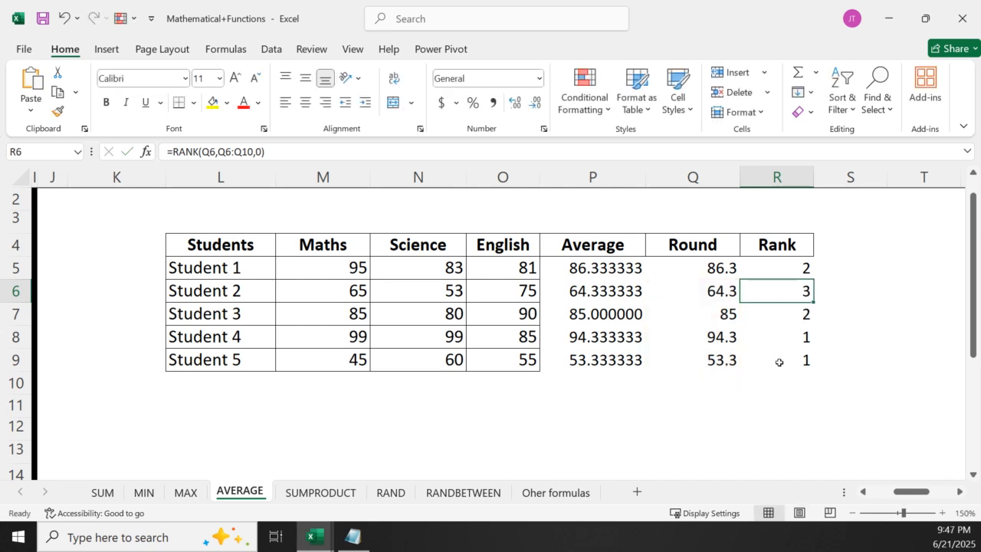
pyautogui.doubleClick(771, 265)
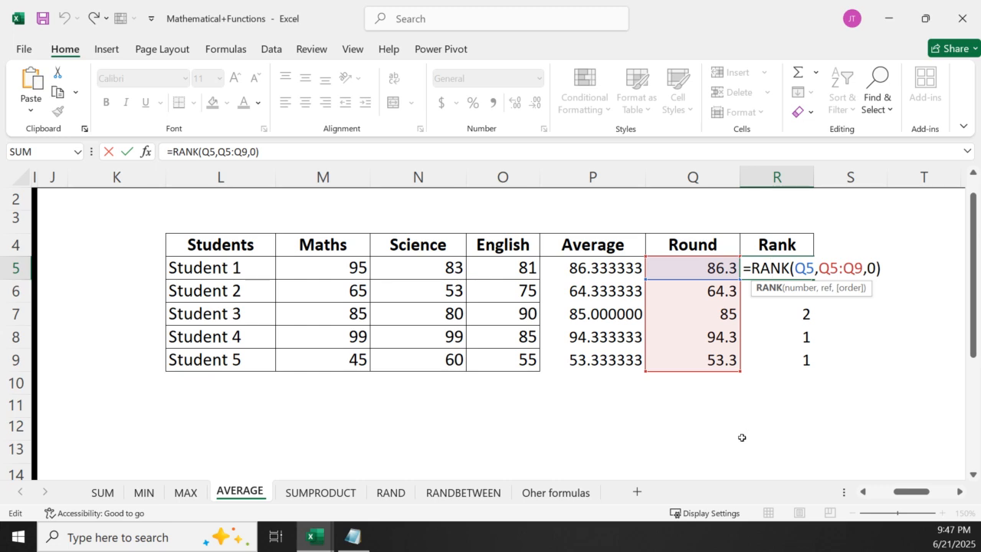
pyautogui.press('Return')
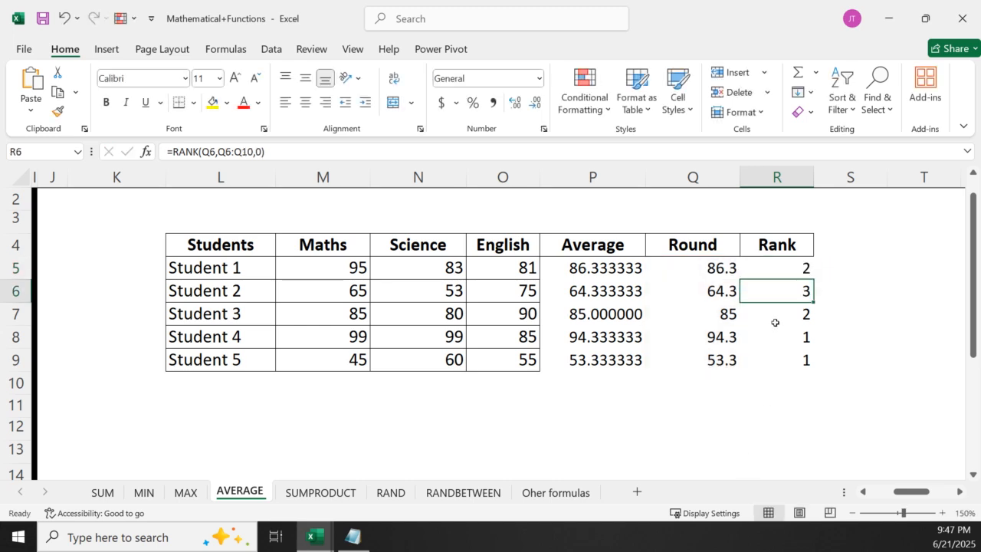
pyautogui.doubleClick(775, 293)
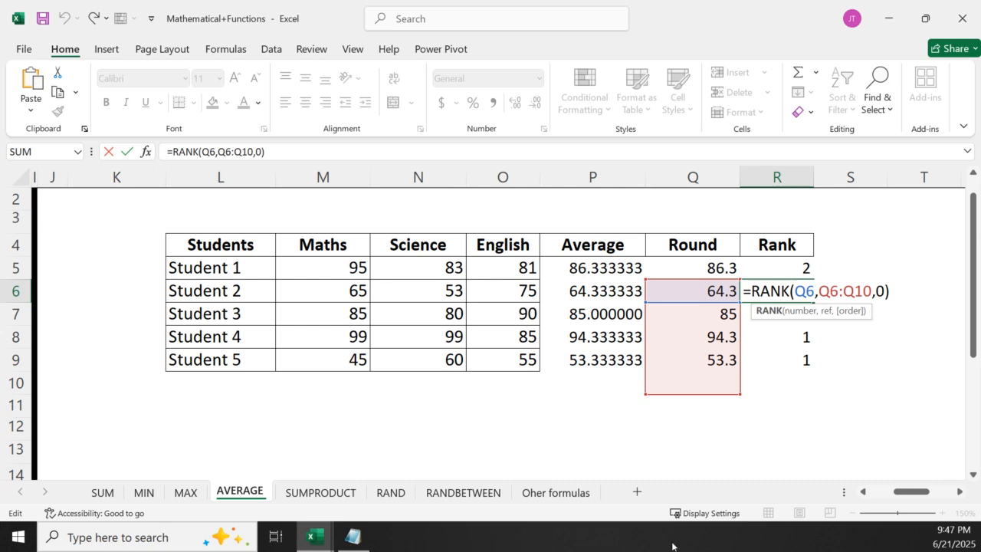
pyautogui.hotkey('ctrl', 'Return')
pyautogui.doubleClick(772, 269)
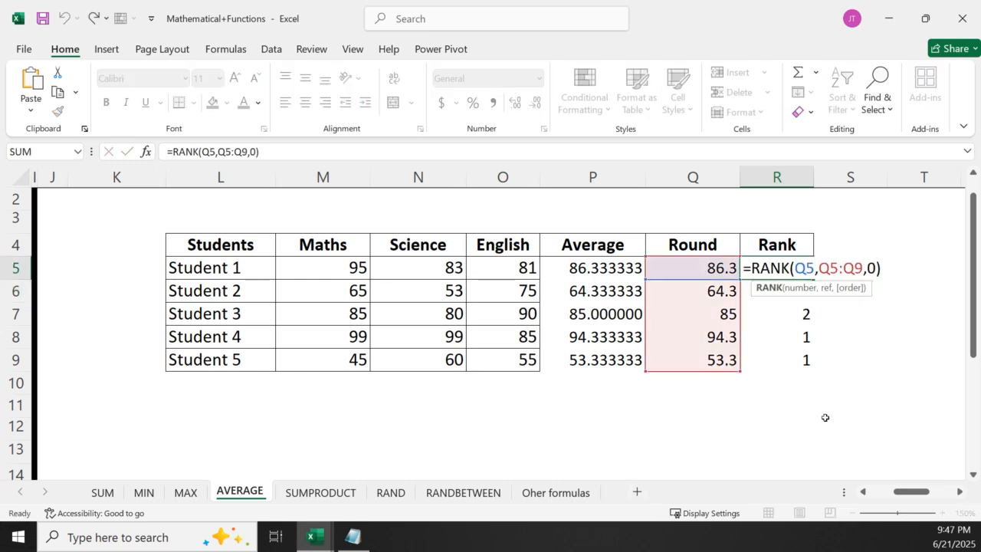
pyautogui.press('Return')
pyautogui.doubleClick(794, 290)
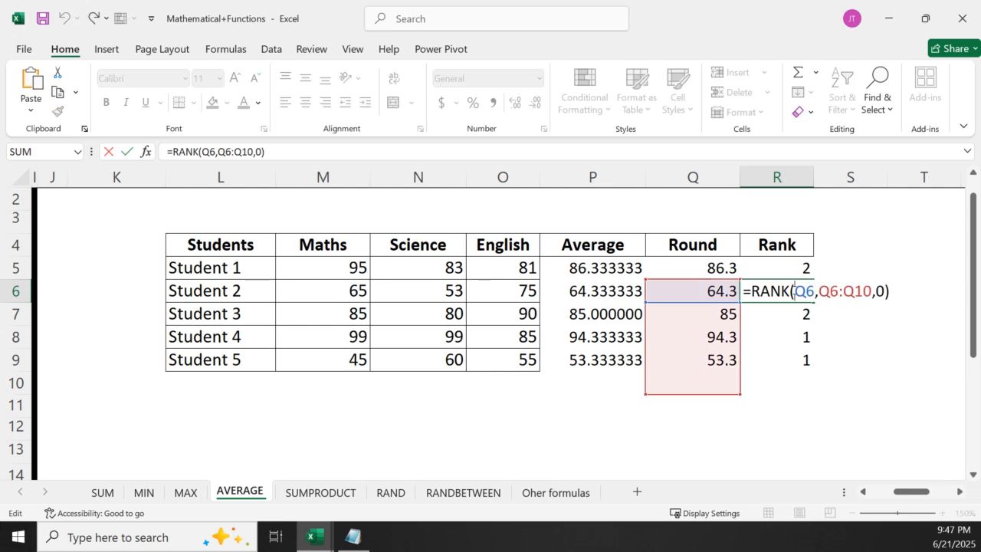
pyautogui.press('Escape')
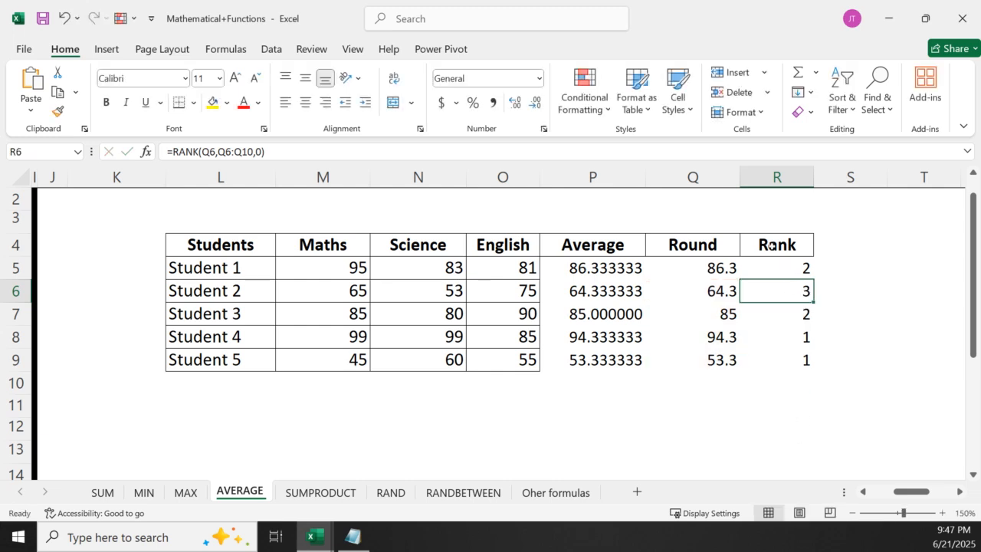
# Lock the reference range in R5's RANK formula as absolute, making it =RANK(Q5,$Q$5:$Q$9,0)
pyautogui.doubleClick(772, 268)
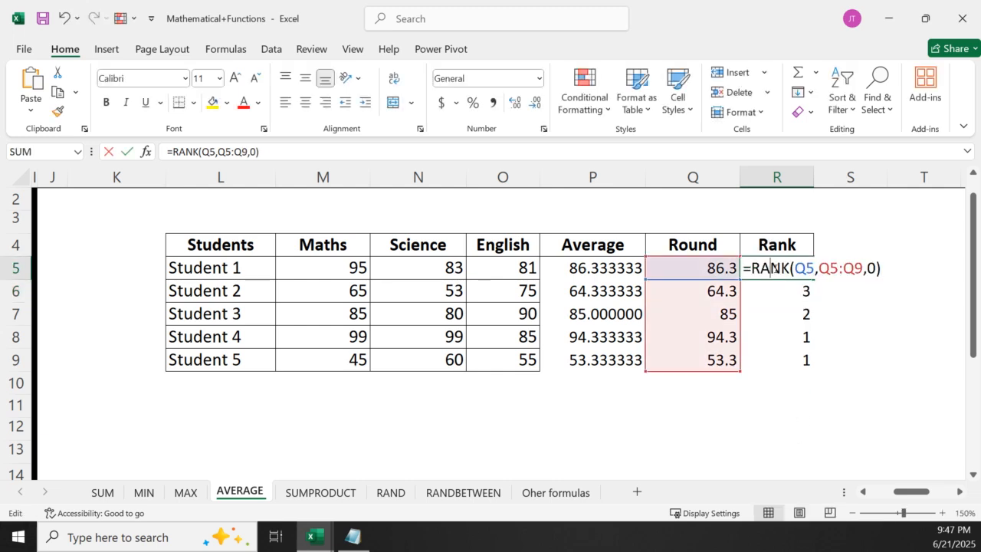
pyautogui.moveTo(819, 267); pyautogui.dragTo(862, 268)
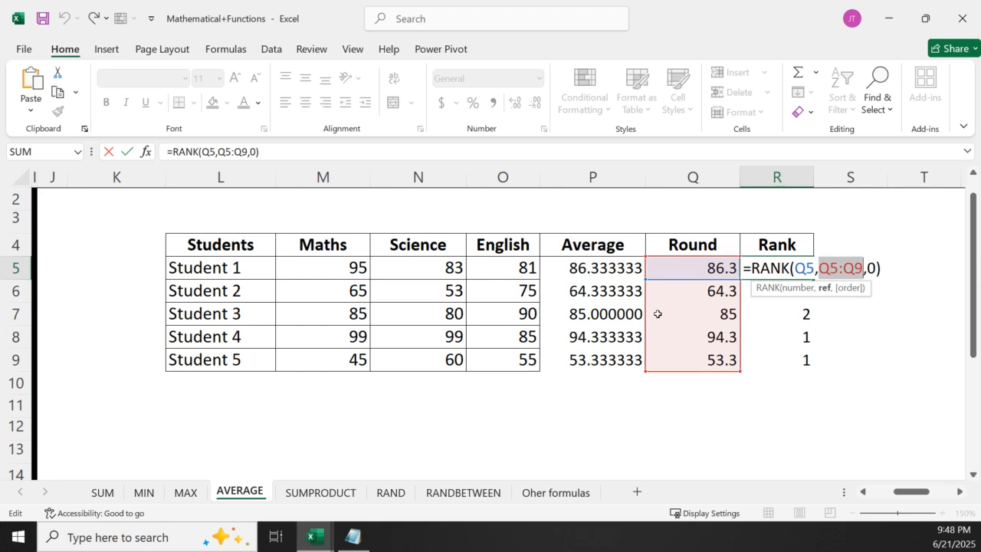
pyautogui.press('F4')
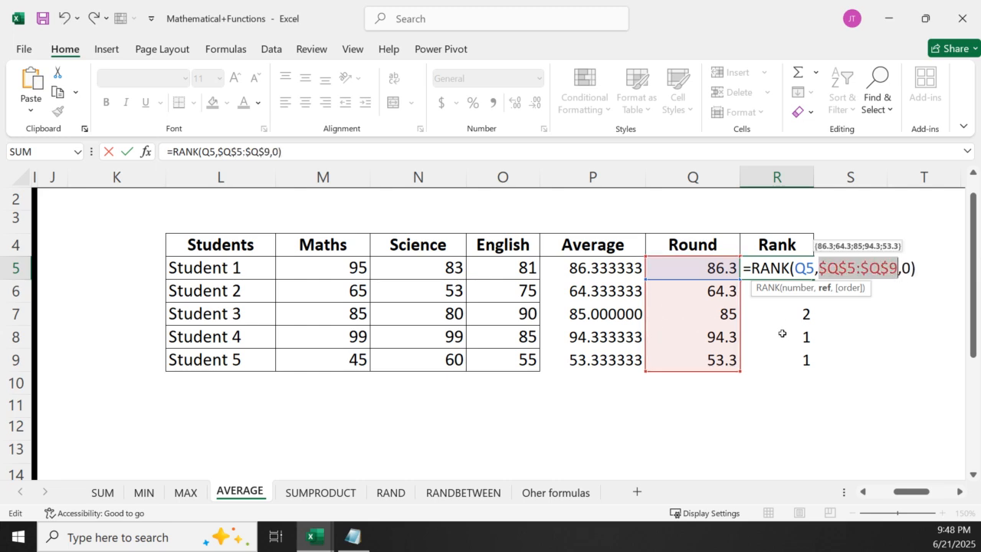
pyautogui.press('F4')
pyautogui.press('F4')
pyautogui.press('F4')
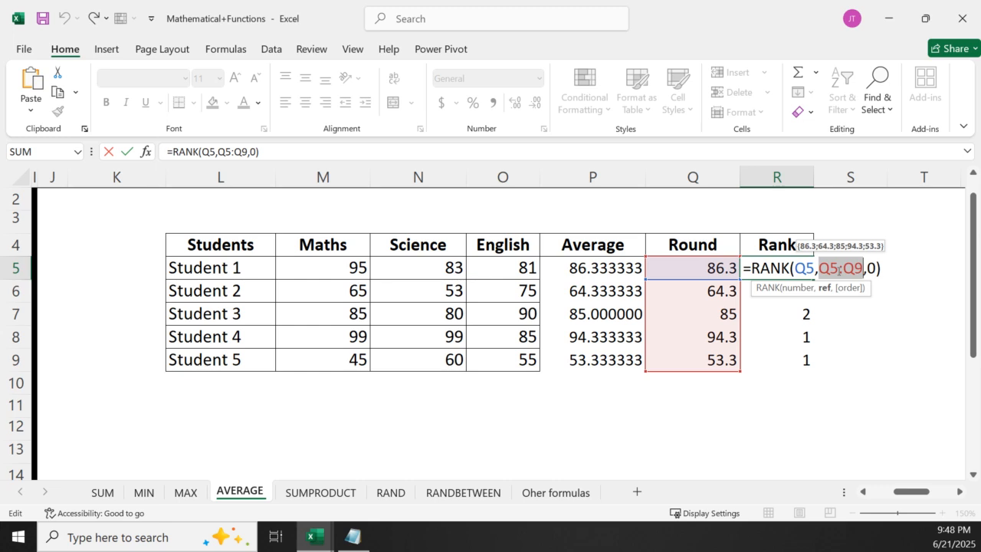
pyautogui.press('F4')
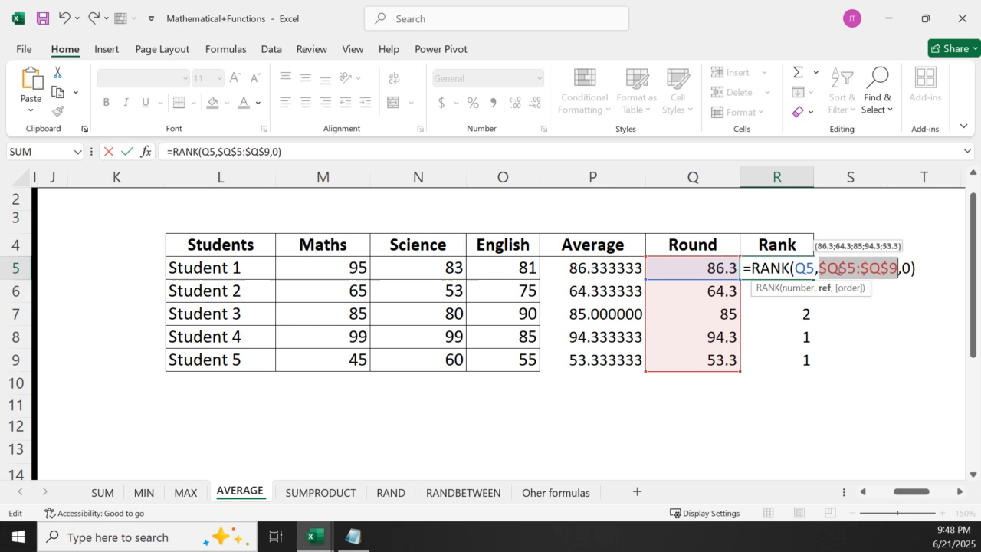
pyautogui.press('Return')
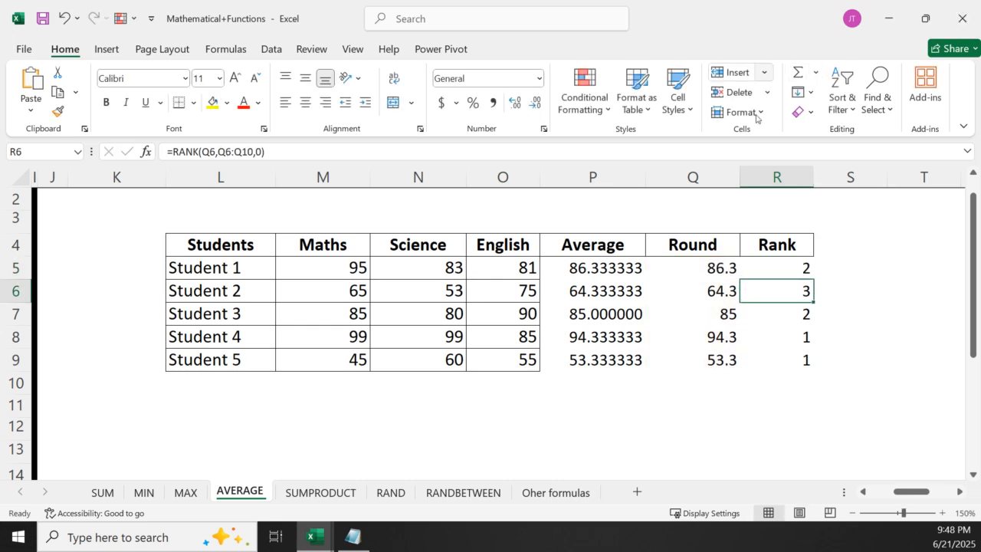
# Try filling the absolute-reference RANK formula from R5 down to R9, and undo the fill
pyautogui.click(801, 269)
pyautogui.moveTo(813, 279); pyautogui.dragTo(811, 369)
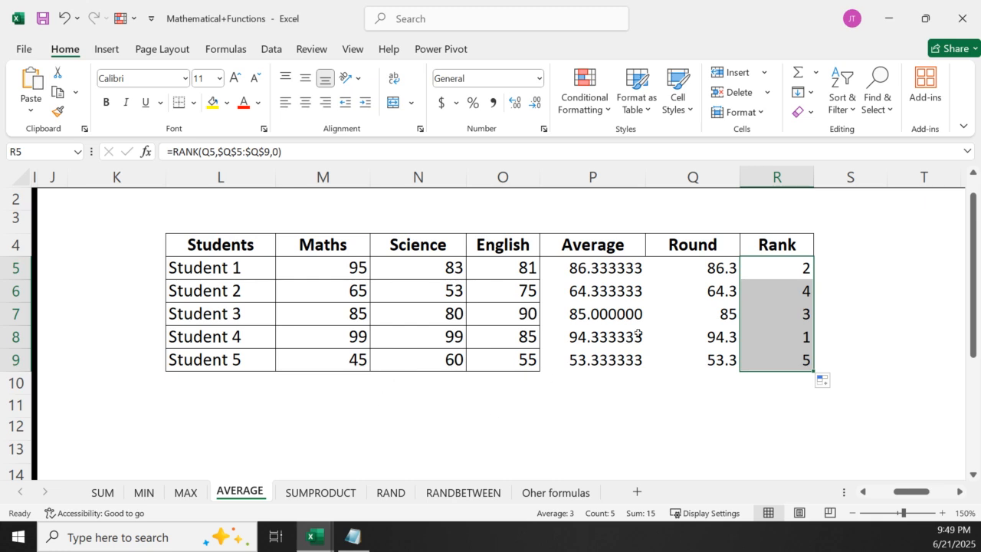
pyautogui.click(778, 275)
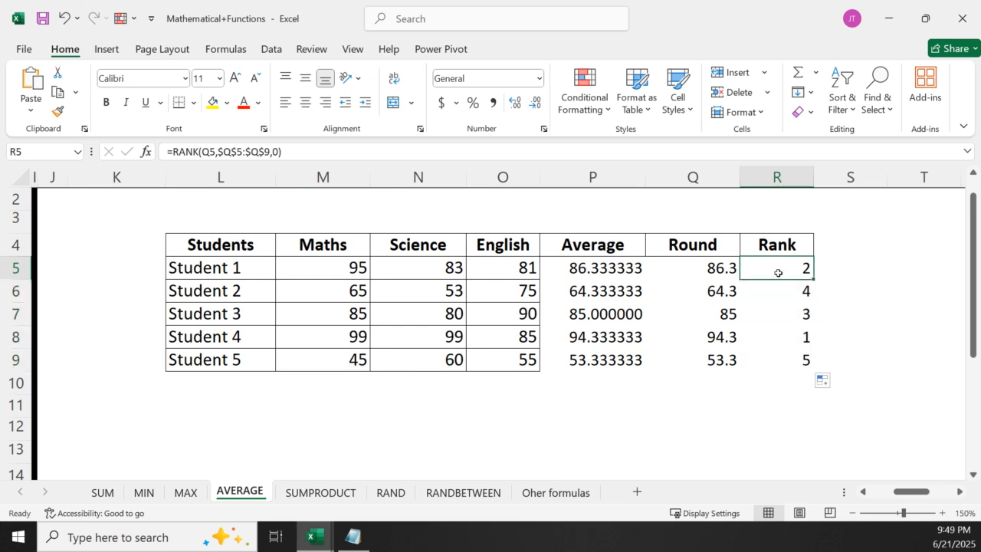
pyautogui.doubleClick(780, 271)
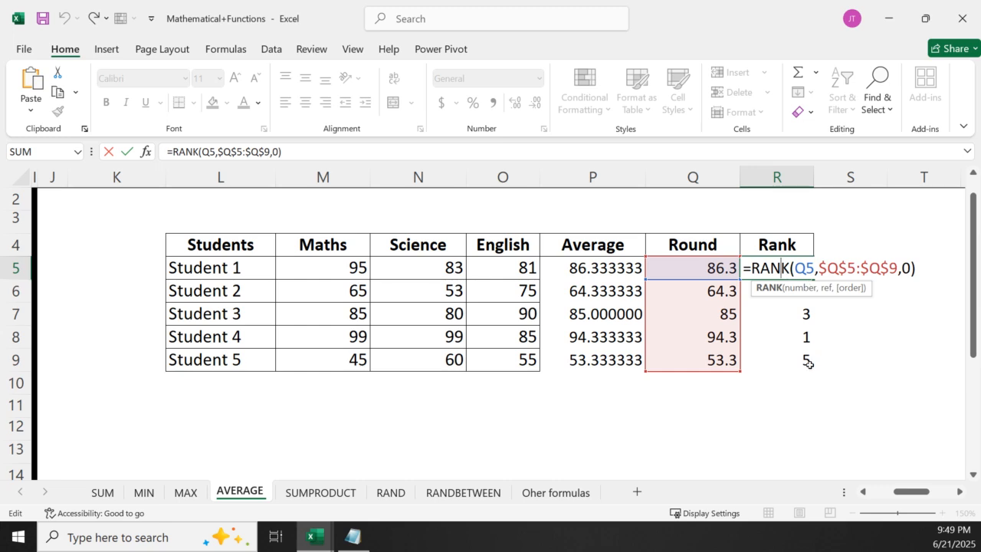
pyautogui.press('Escape')
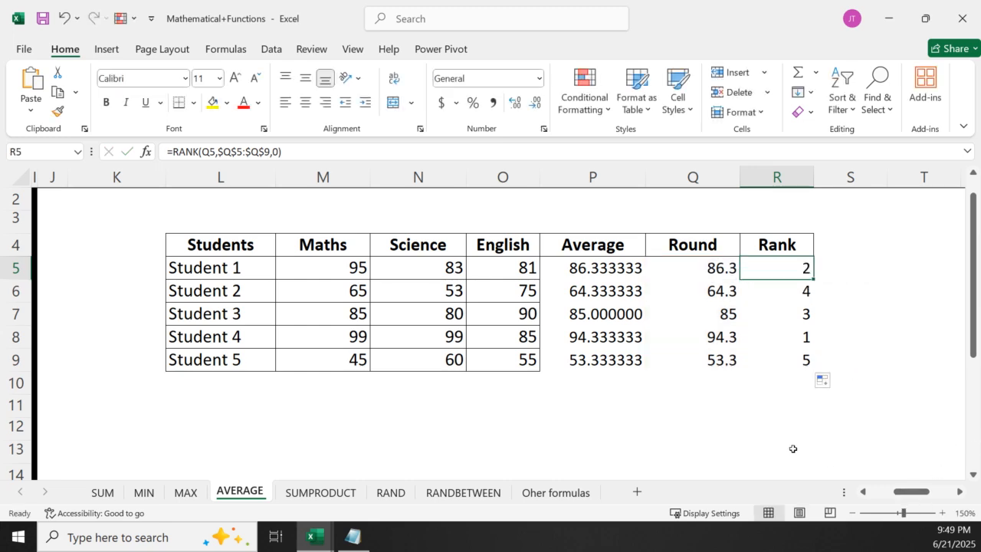
pyautogui.click(788, 451)
pyautogui.hotkey('ctrl', 'z')
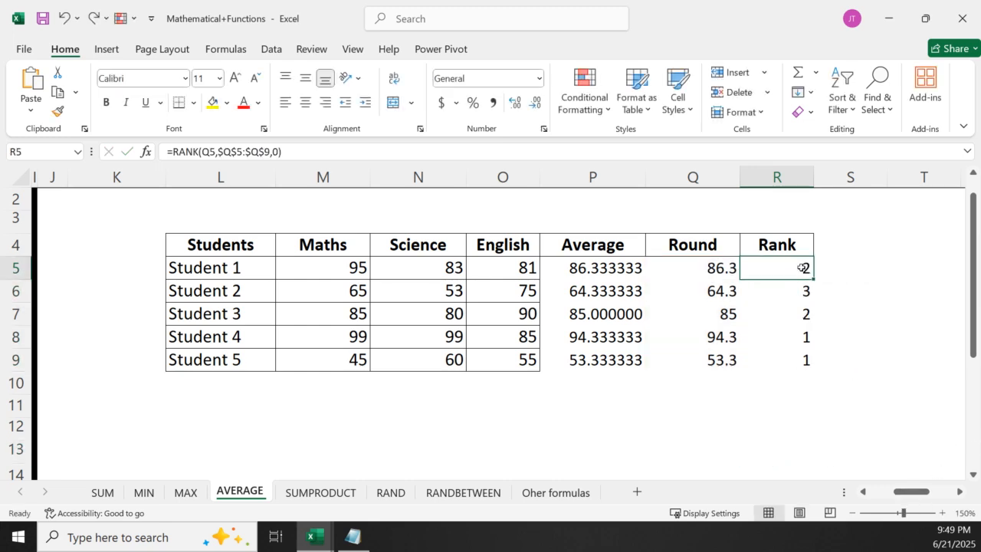
# Cycle the range in R5's RANK formula through the reference types to relative Q5:Q9 and back to absolute $Q$5:$Q$9
pyautogui.doubleClick(804, 270)
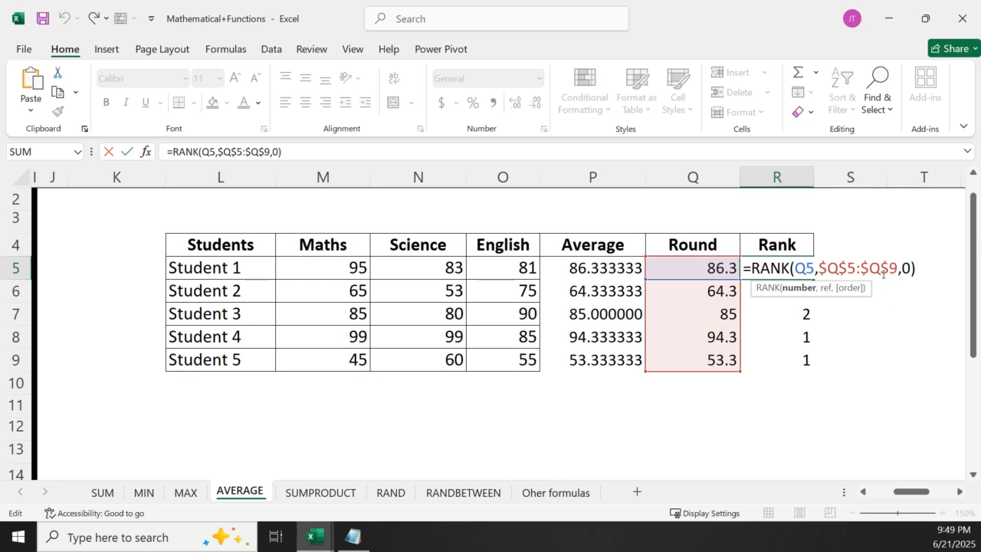
pyautogui.moveTo(898, 269); pyautogui.dragTo(818, 270)
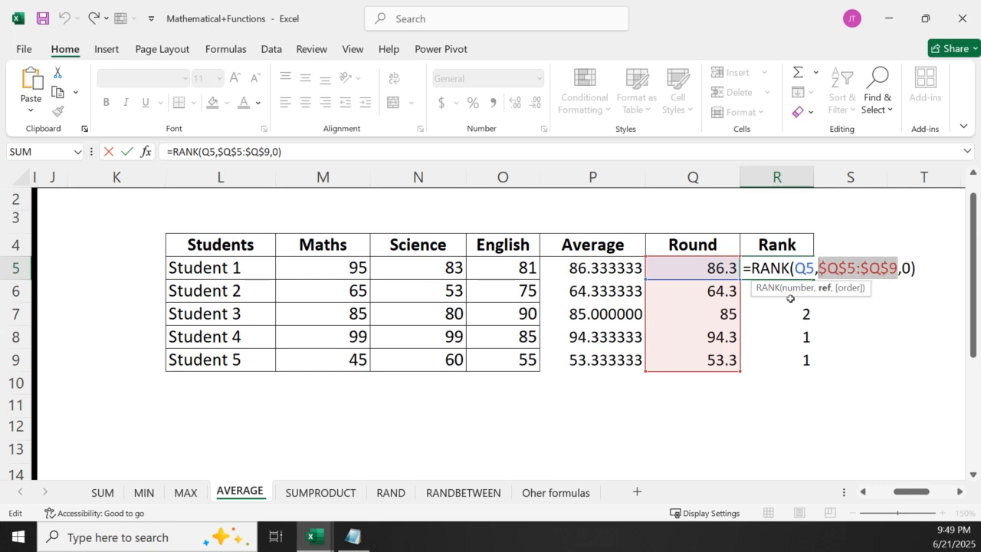
pyautogui.press('F4')
pyautogui.press('F4')
pyautogui.press('F4')
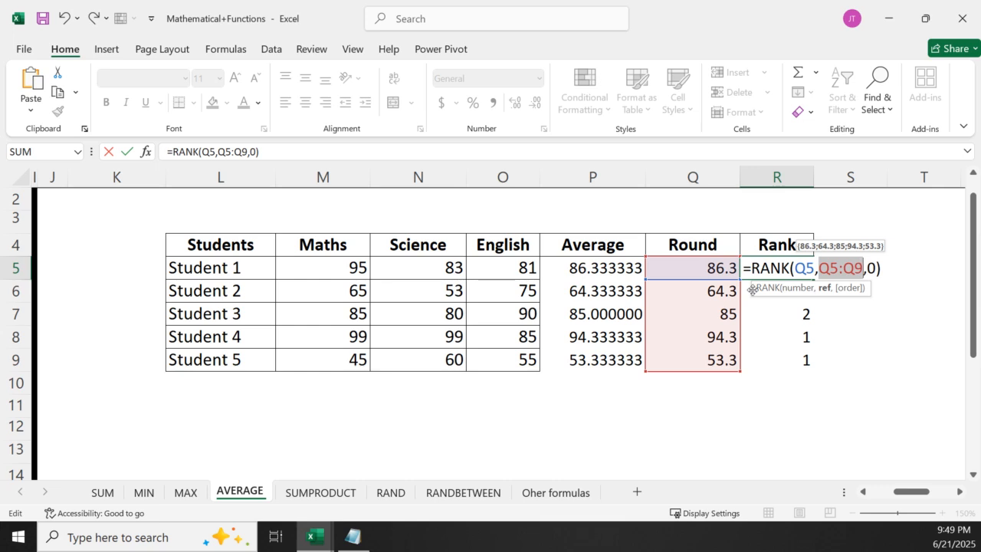
pyautogui.press('F4')
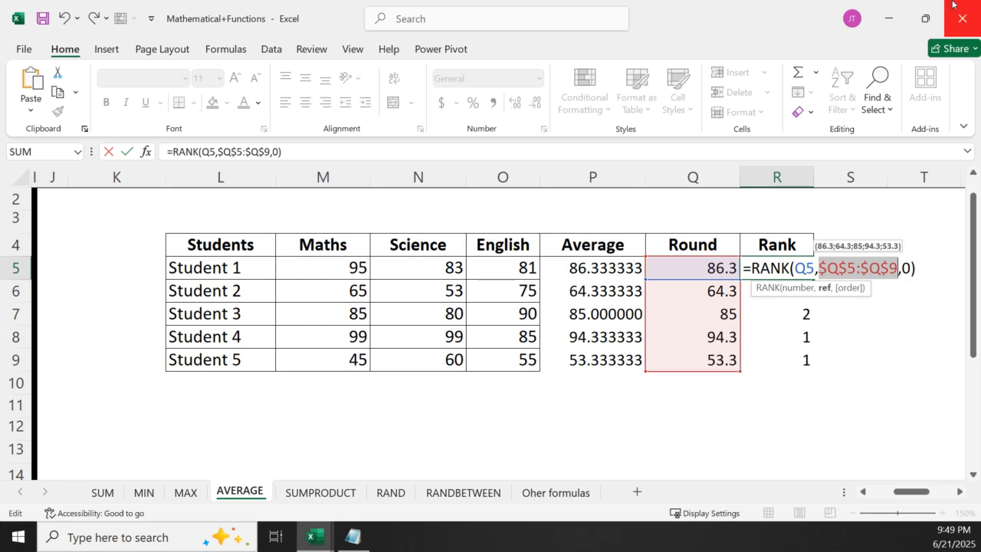
pyautogui.press('Return')
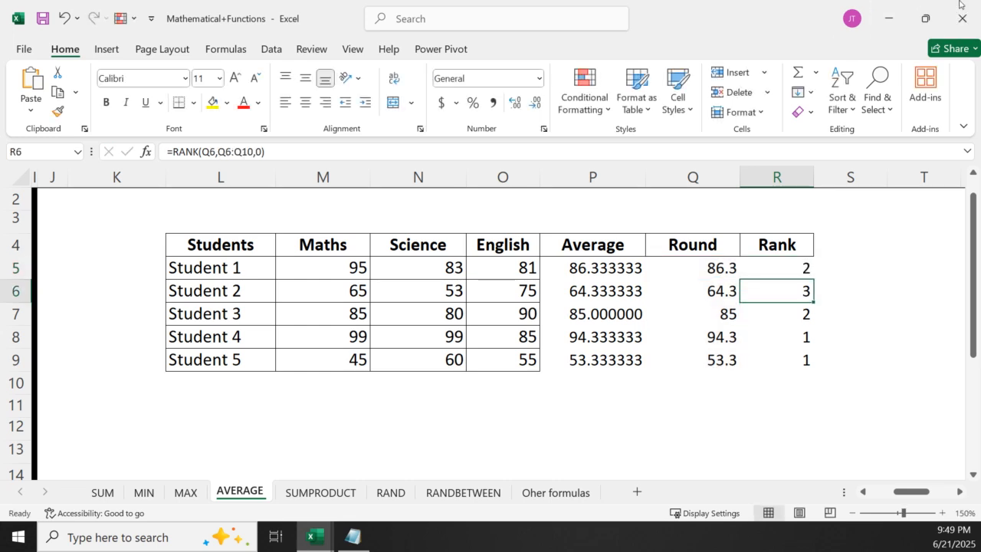
# Fill the RANK formula with the locked range from R5 down to R9
pyautogui.click(792, 274)
pyautogui.doubleClick(814, 280)
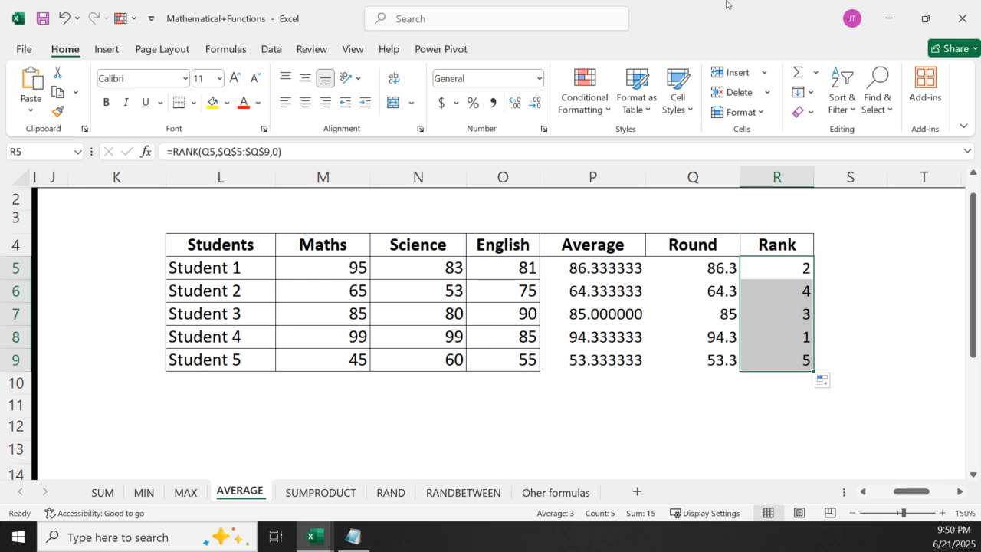
# Open the SUMPRODUCT sheet and look over its description, syntax and example table
pyautogui.click(310, 492)
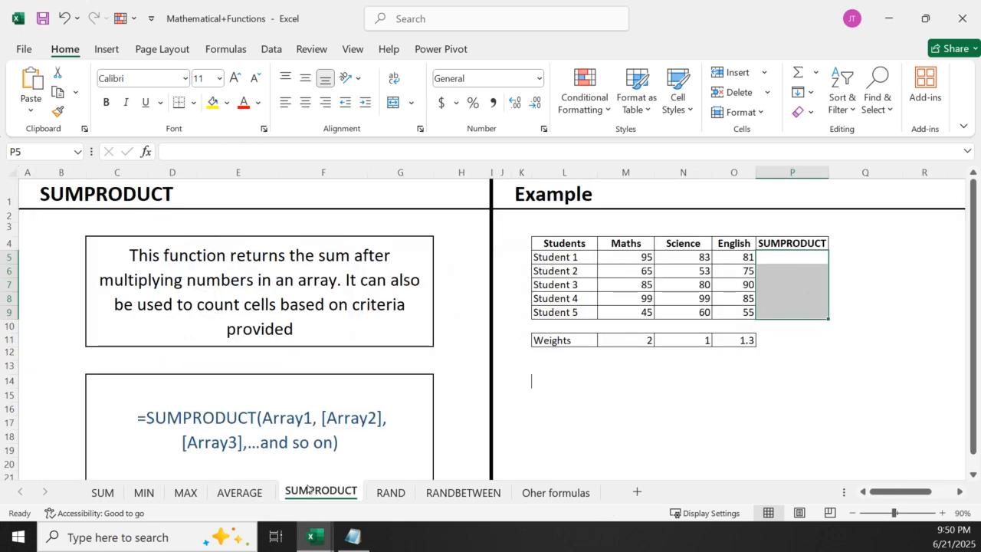
pyautogui.click(789, 422)
pyautogui.click(613, 438)
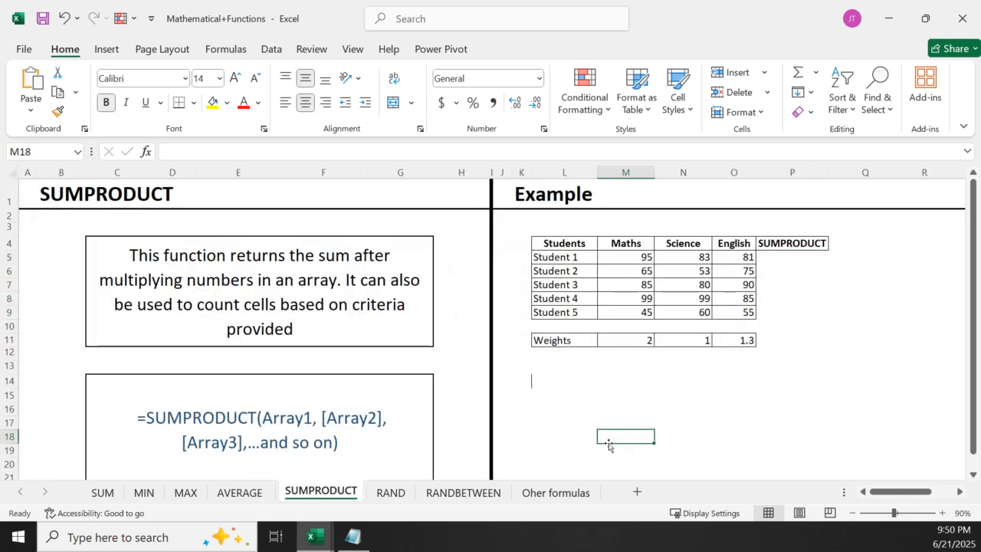
pyautogui.click(972, 474)
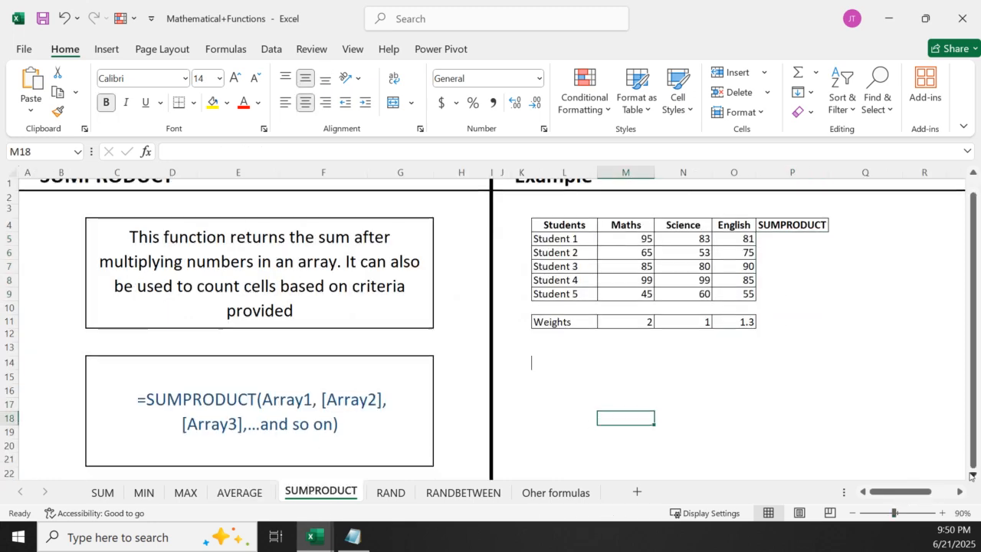
pyautogui.moveTo(973, 442); pyautogui.dragTo(967, 422)
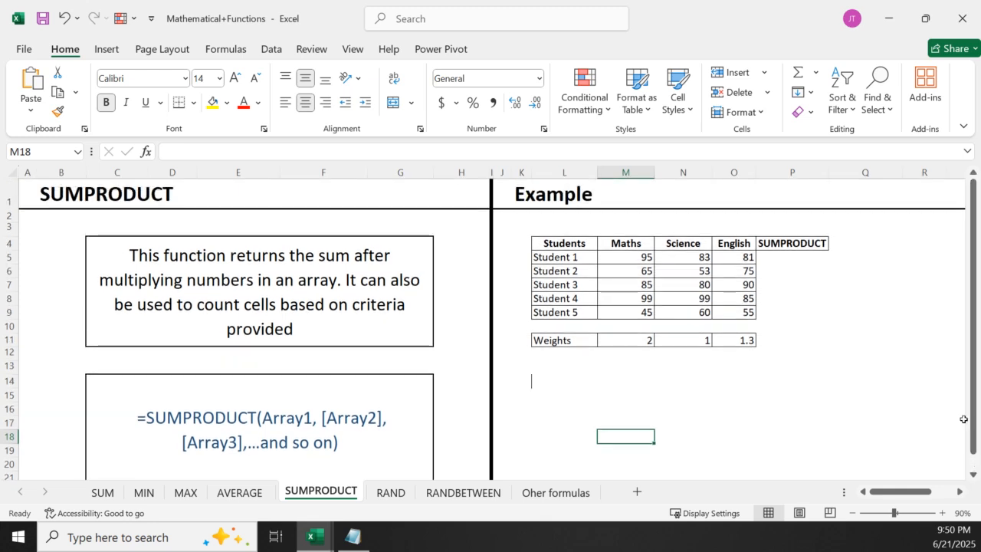
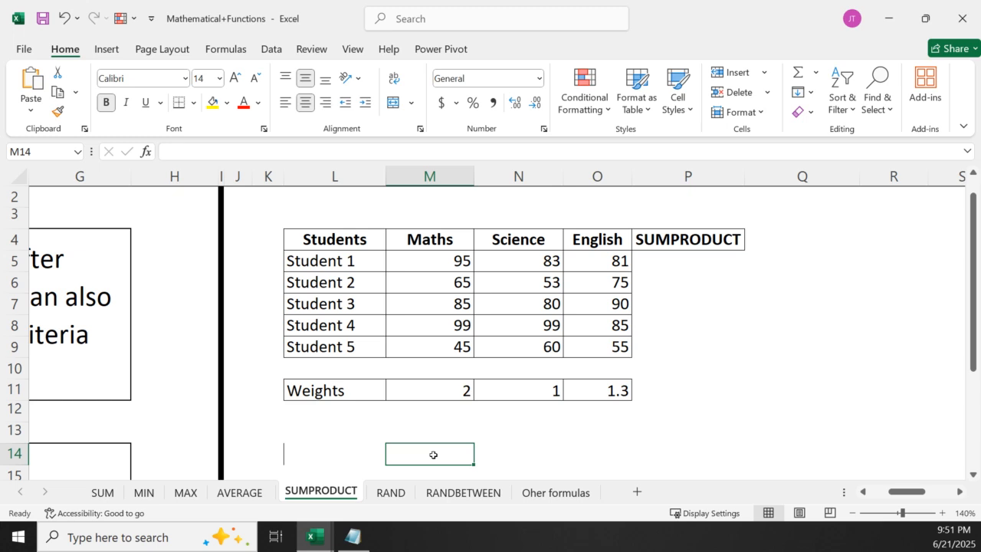
pyautogui.click(344, 451)
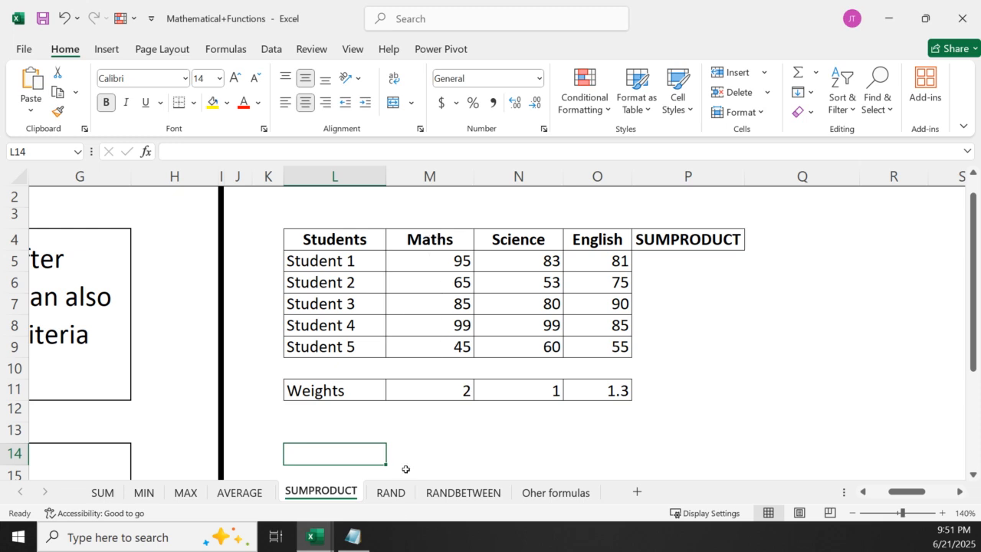
pyautogui.click(463, 391)
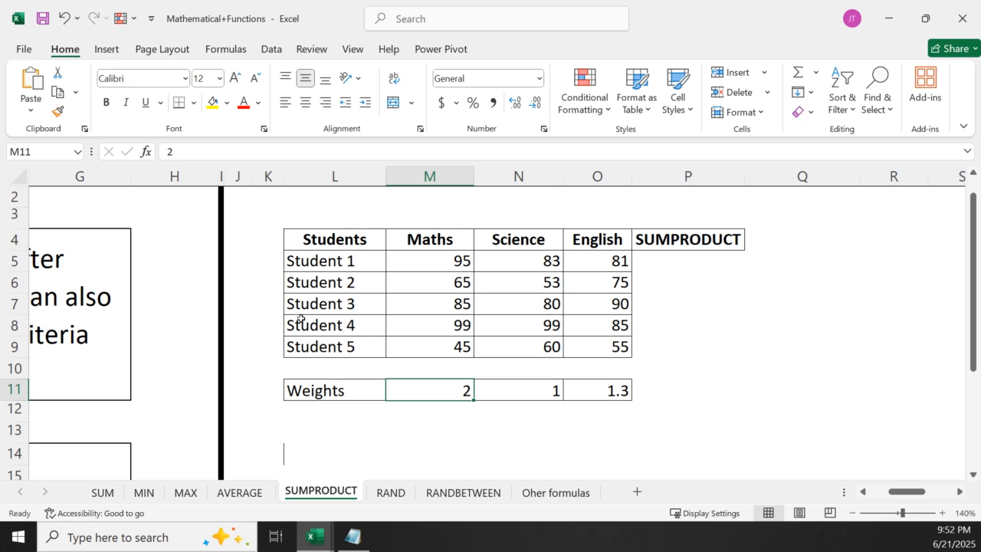
pyautogui.click(458, 347)
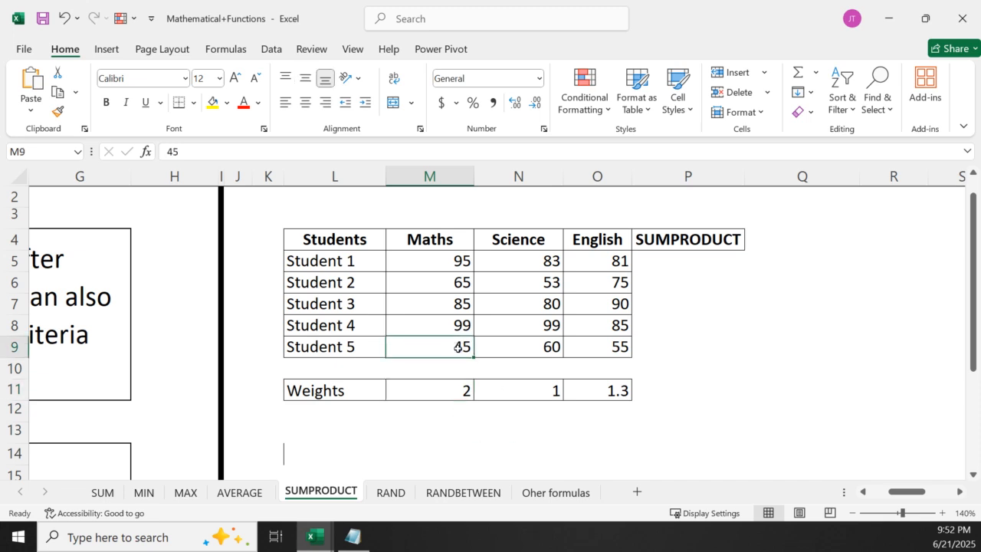
pyautogui.click(463, 391)
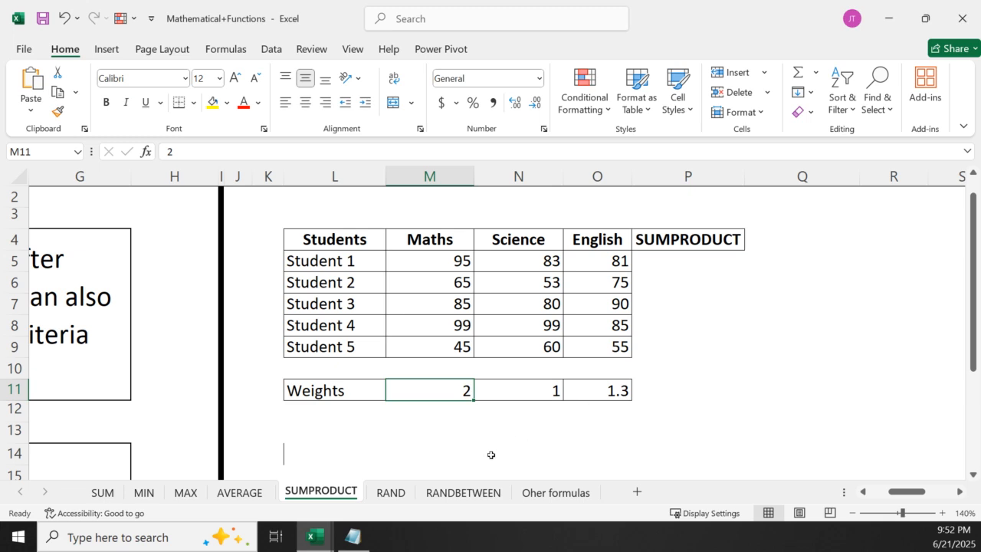
# Enter the manual weighted-sum formula =95*2+83*1+81*1.3 for Student 1 in cell L13
pyautogui.click(347, 437)
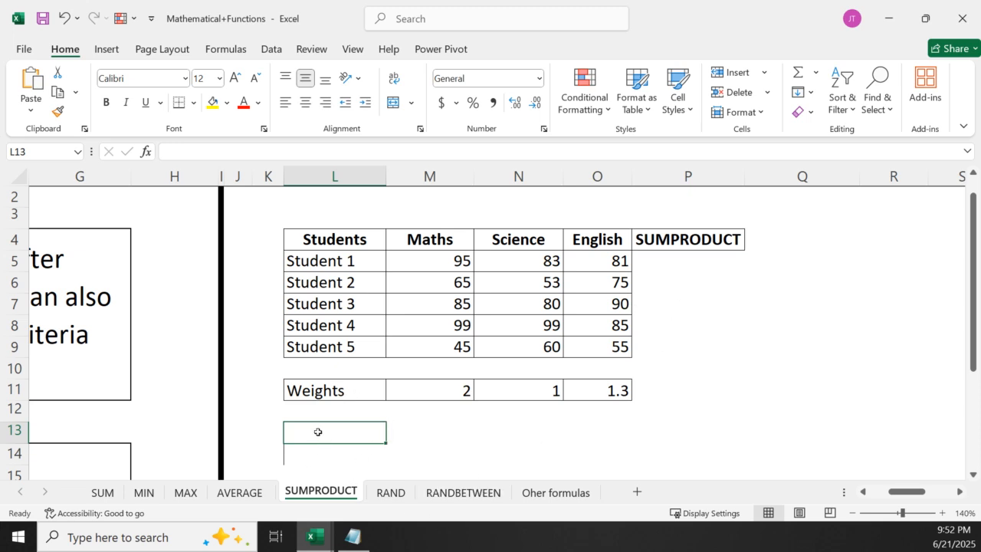
pyautogui.write('=')
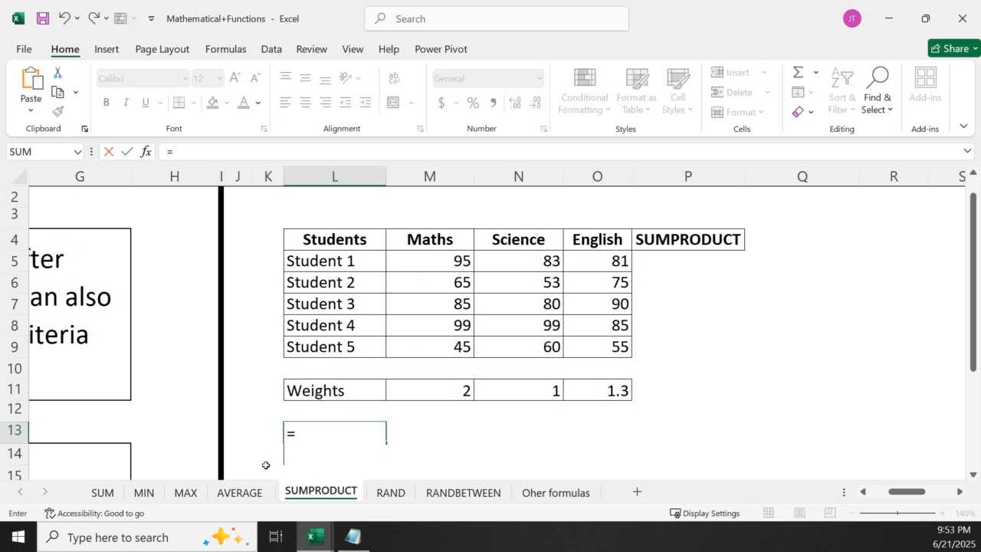
pyautogui.write('9')
pyautogui.click(265, 466)
pyautogui.write('5')
pyautogui.press('Escape')
pyautogui.click(365, 406)
pyautogui.doubleClick(369, 412)
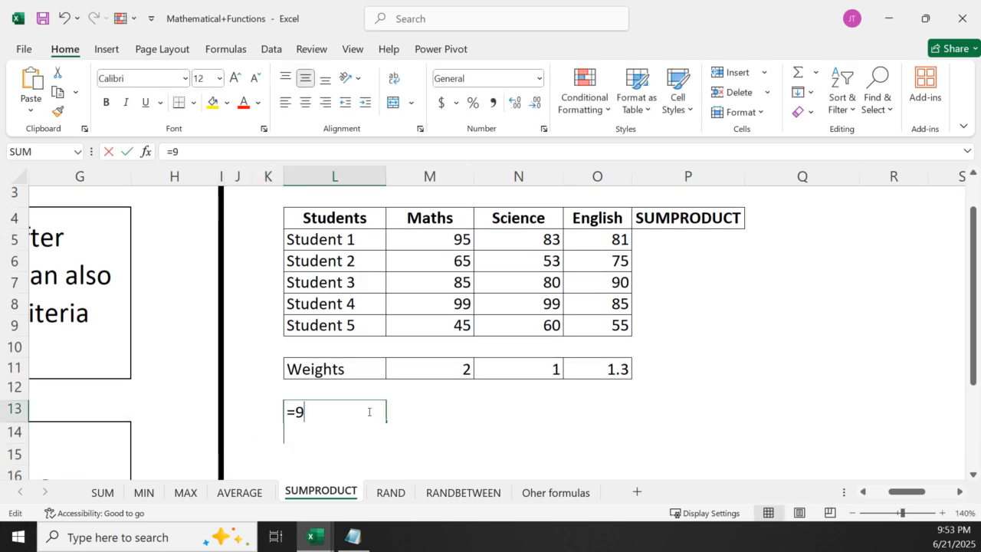
pyautogui.write('5')
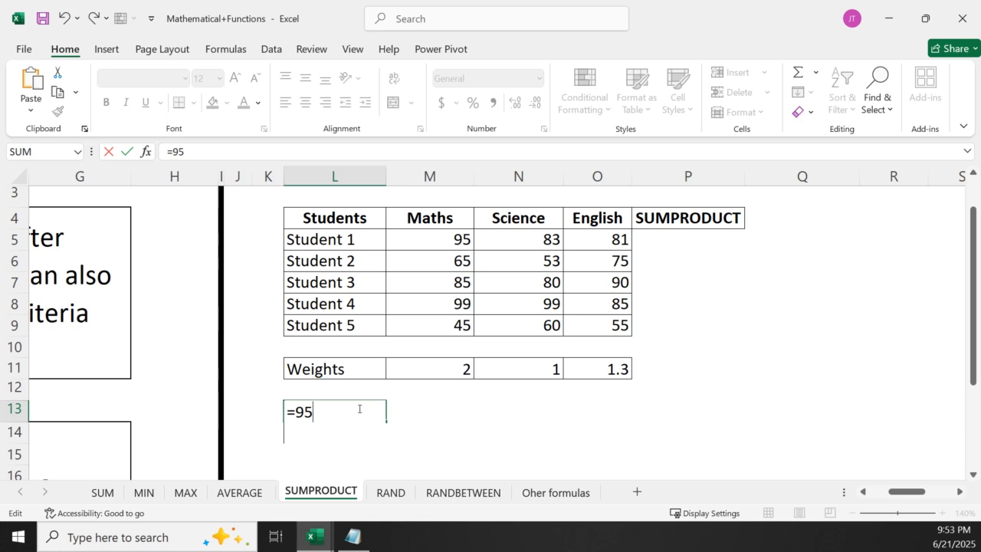
pyautogui.write('*2+83')
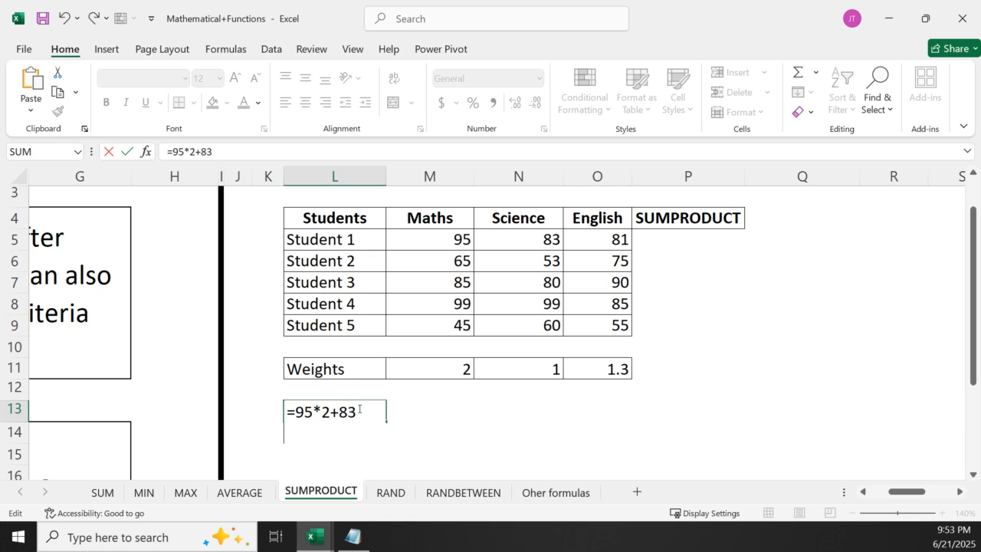
pyautogui.write('*1+81')
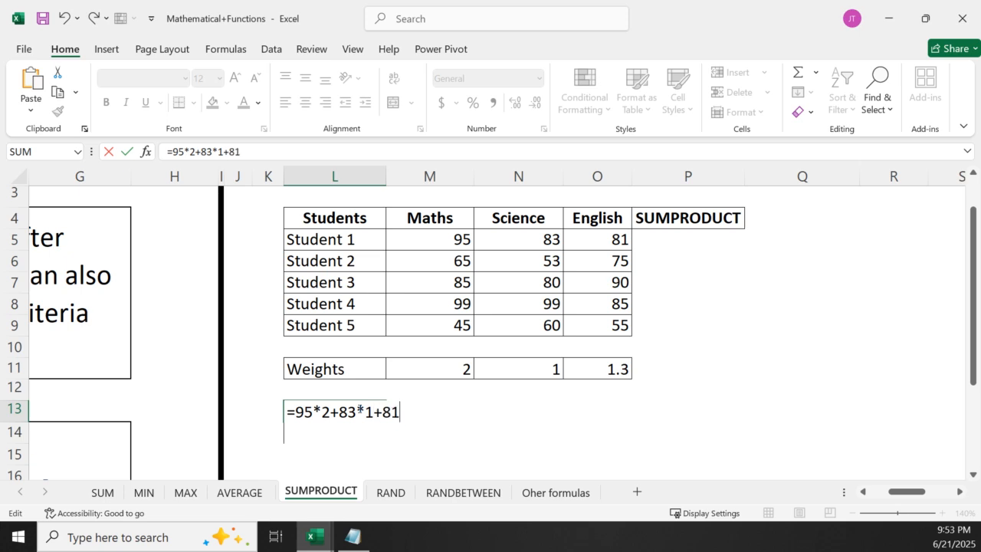
pyautogui.write('*1.3')
pyautogui.press('Return')
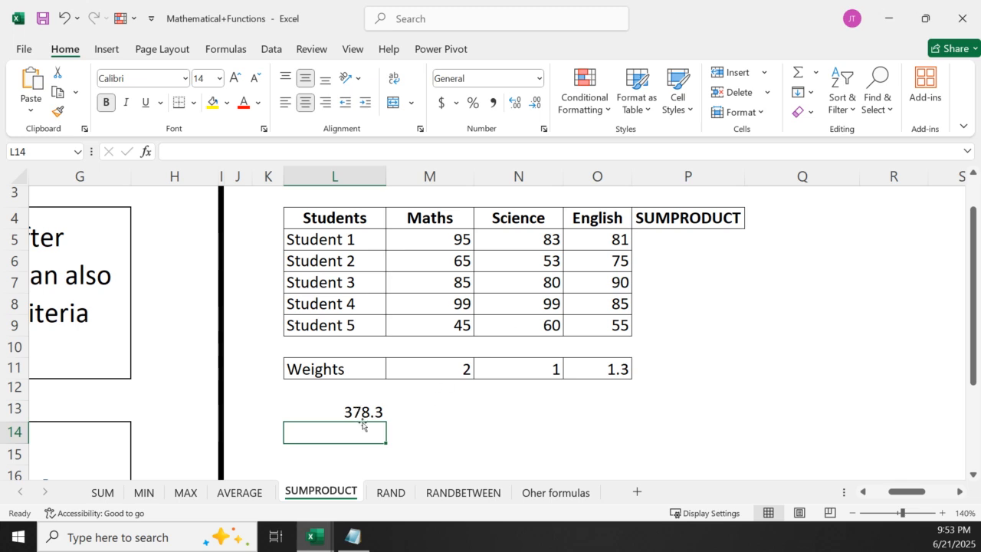
# Make the manual result in L13 bold and review its underlying formula
pyautogui.click(360, 413)
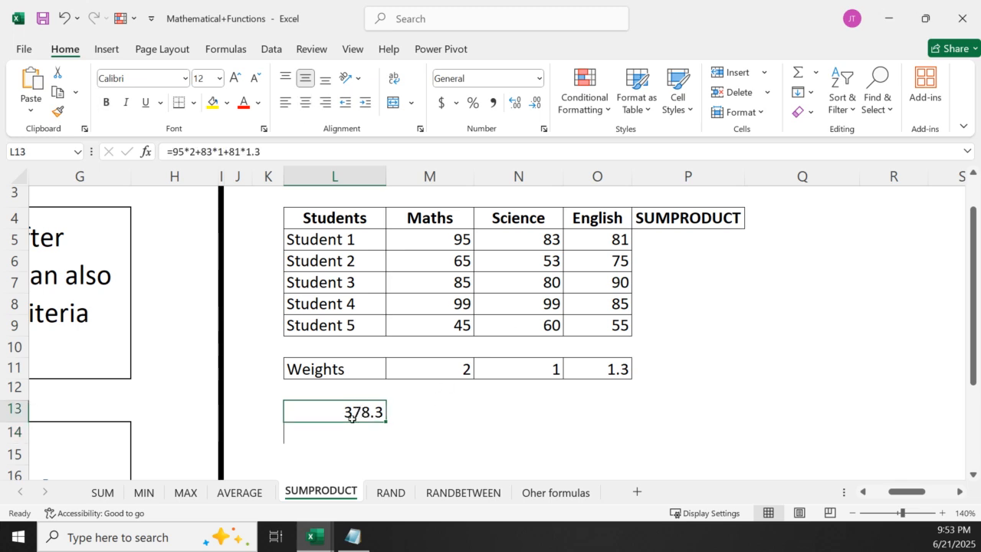
pyautogui.click(105, 103)
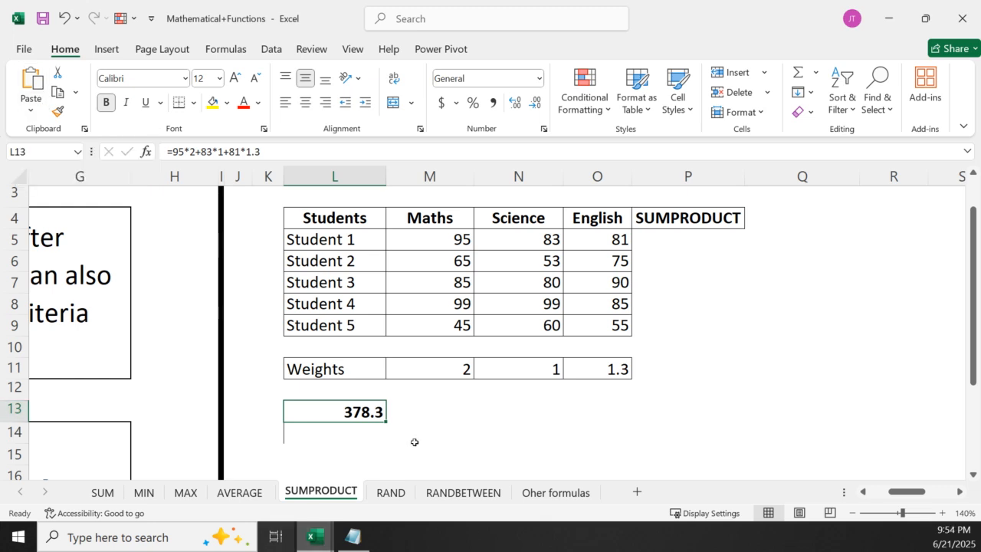
pyautogui.doubleClick(347, 412)
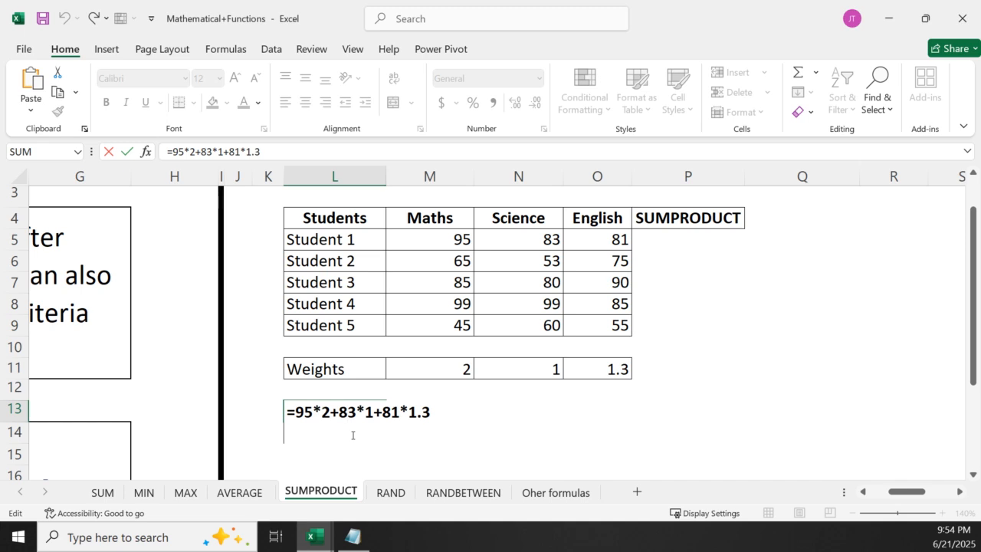
pyautogui.press('Return')
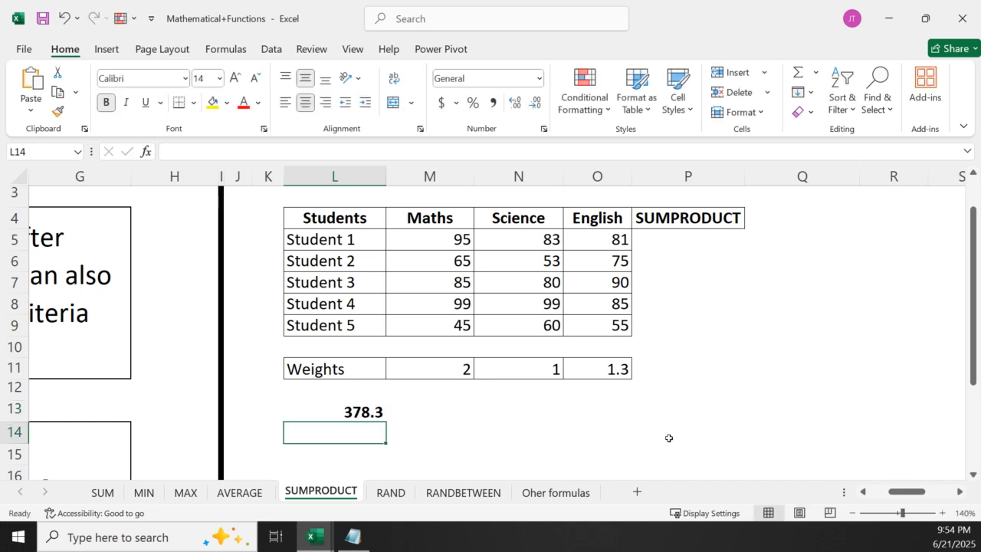
# Enter =SUMPRODUCT(M5:O5,M11:O11) in P5 to multiply Student 1's marks by the weights and add them up
pyautogui.click(663, 247)
pyautogui.write('=')
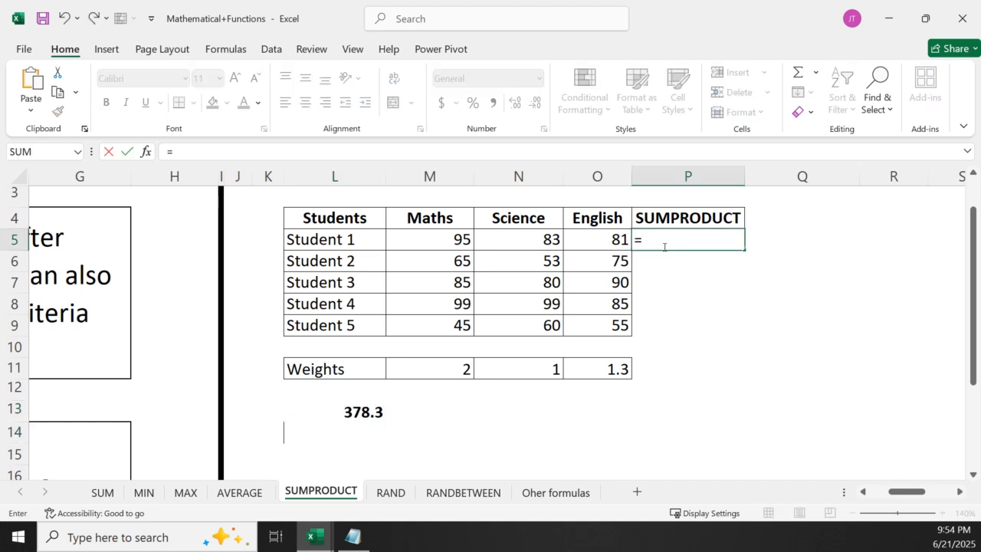
pyautogui.write('sump')
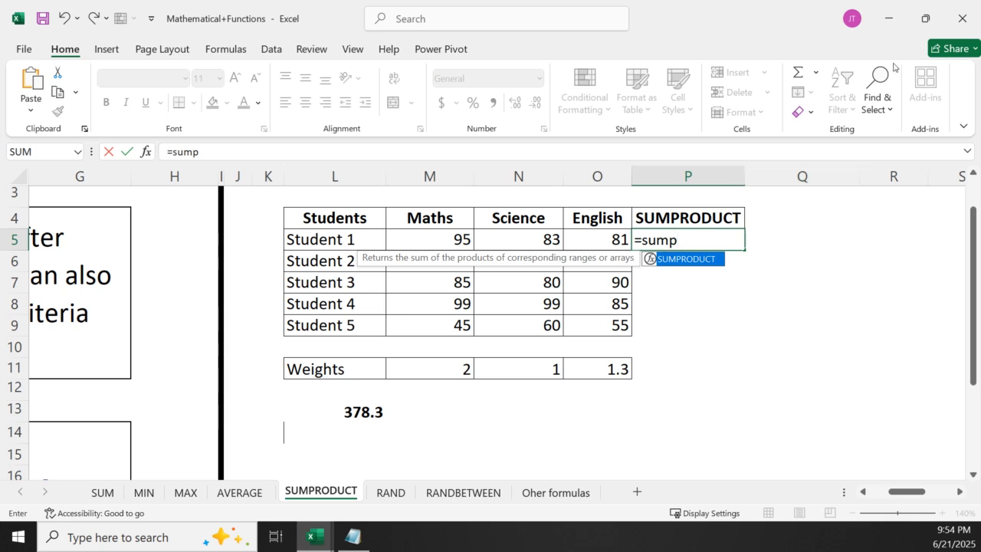
pyautogui.doubleClick(673, 259)
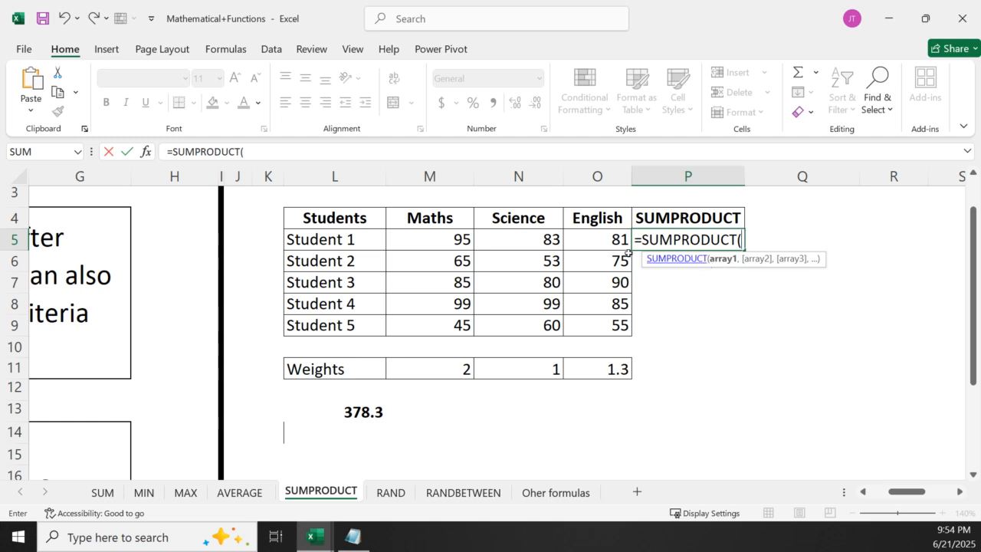
pyautogui.moveTo(400, 241); pyautogui.dragTo(596, 242)
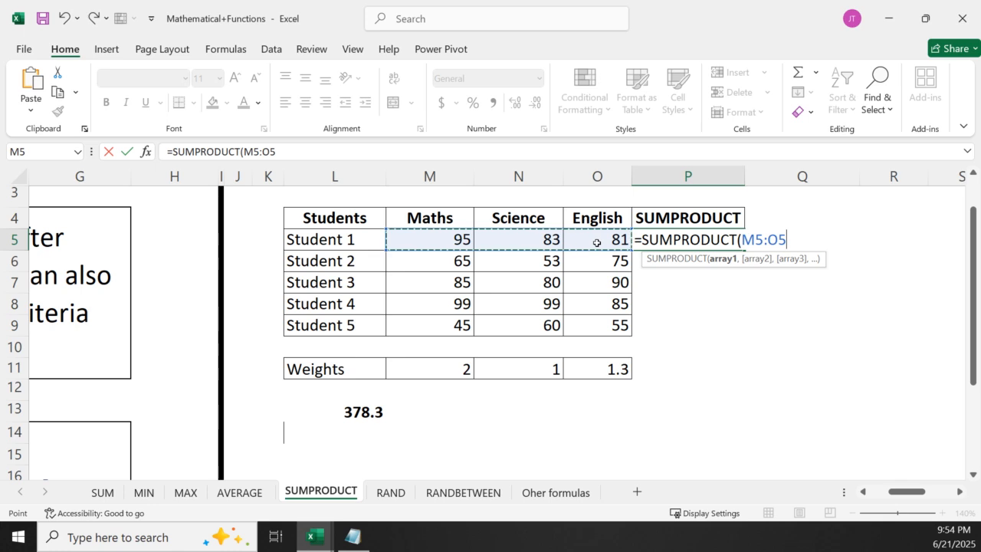
pyautogui.write(',')
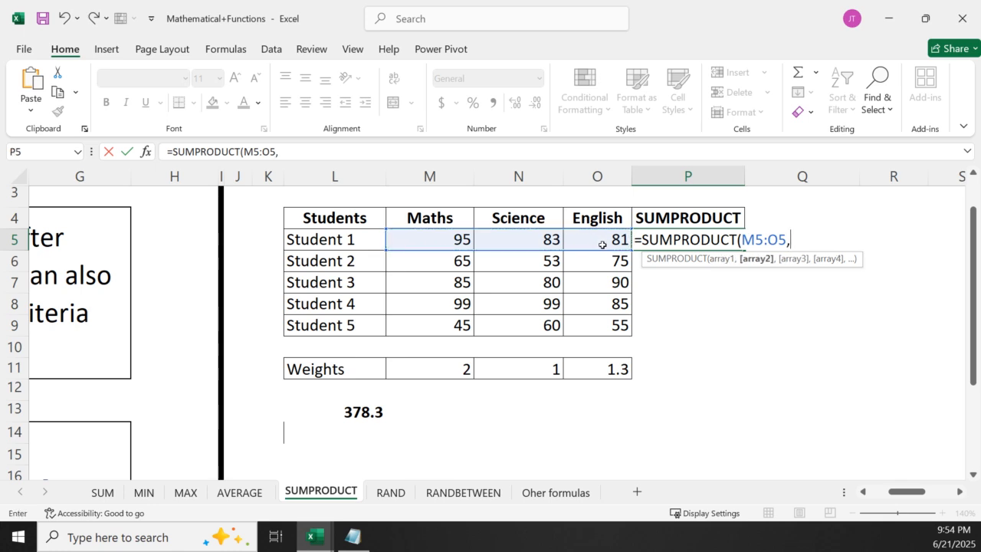
pyautogui.click(457, 373)
pyautogui.moveTo(457, 374); pyautogui.dragTo(592, 373)
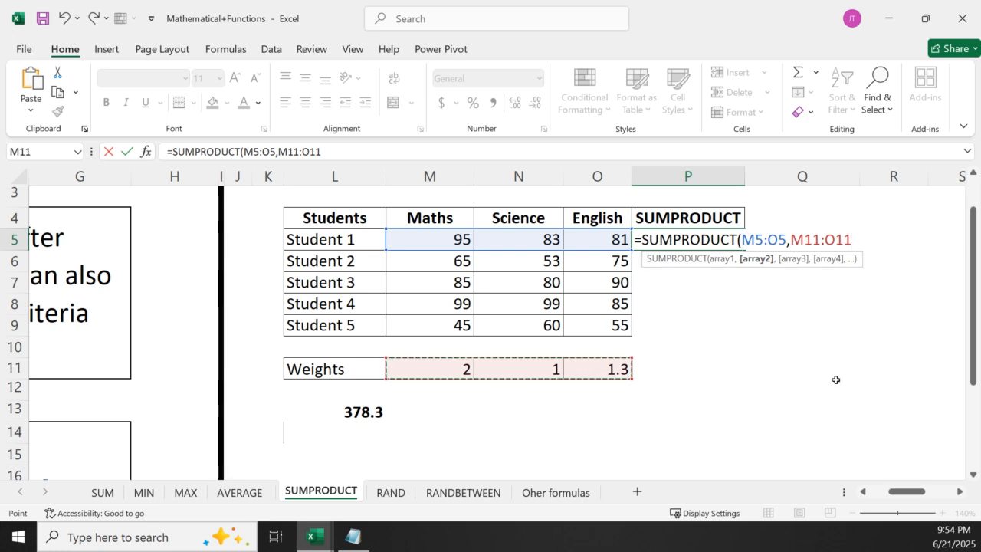
pyautogui.write(')')
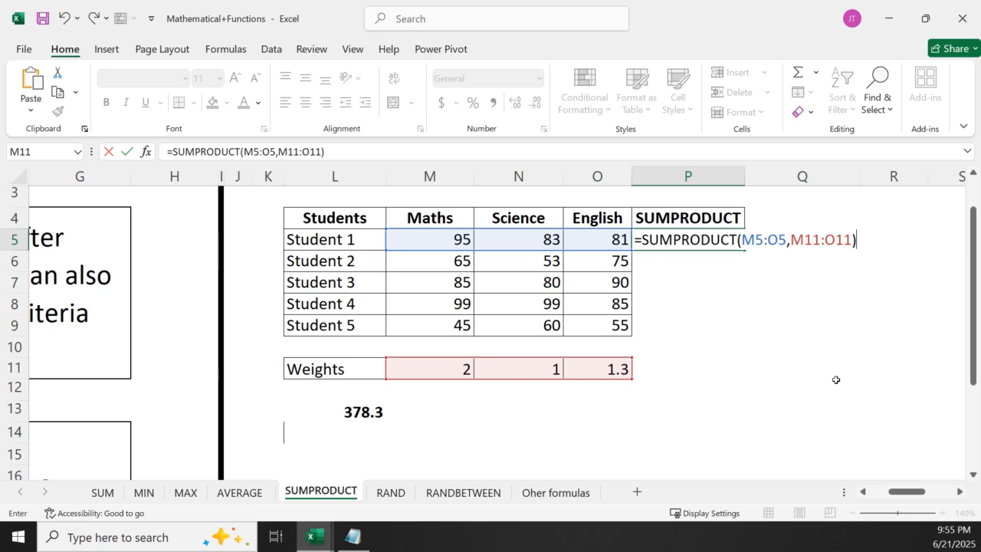
pyautogui.press('Return')
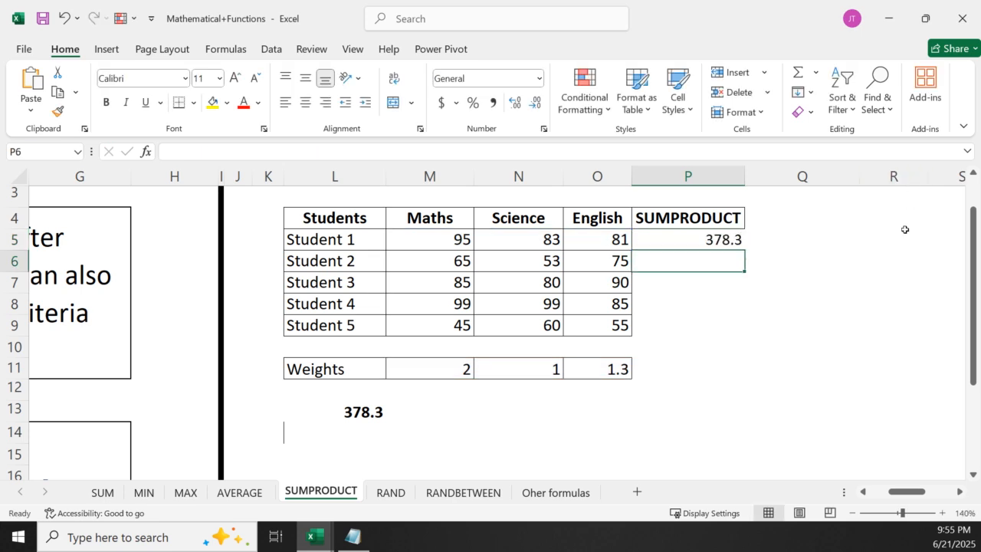
# Compare P5 with the manual result in L13, and try filling the relative SUMPRODUCT formula from P5 down to P9
pyautogui.click(721, 242)
pyautogui.click(355, 412)
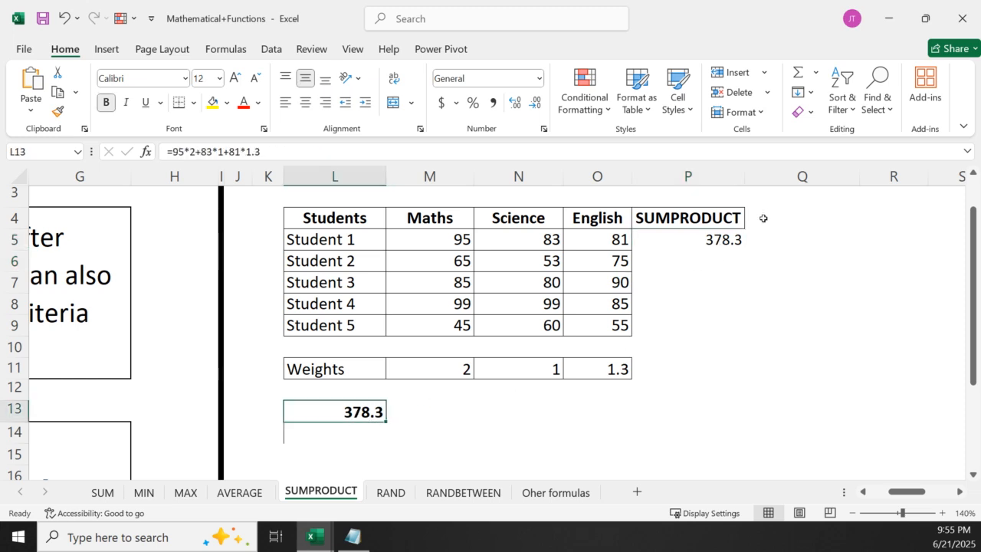
pyautogui.click(723, 240)
pyautogui.moveTo(744, 274); pyautogui.dragTo(742, 332)
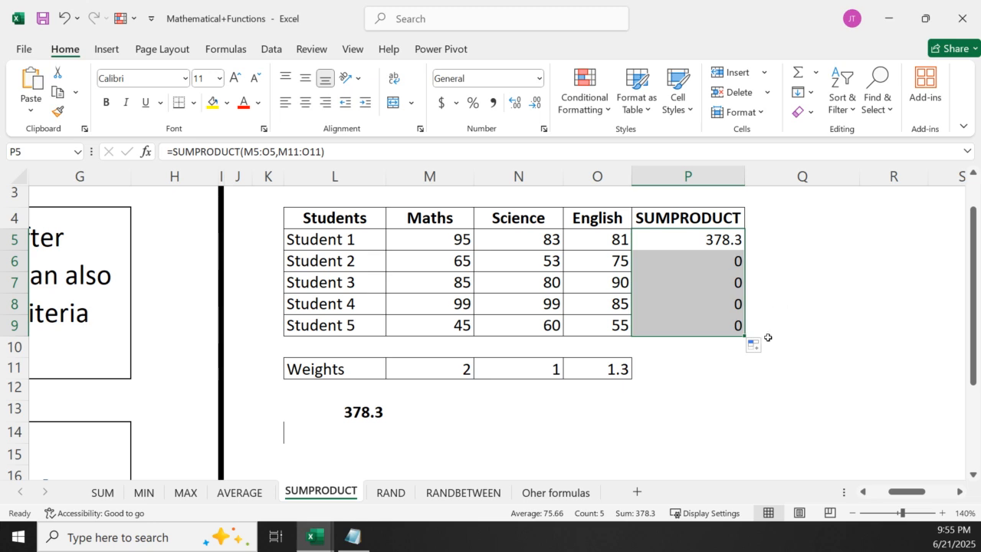
pyautogui.click(664, 415)
# Lock the weights range in P5's SUMPRODUCT formula as $M$11:$O$11 and fill the formula down to P9
pyautogui.click(702, 239)
pyautogui.doubleClick(704, 243)
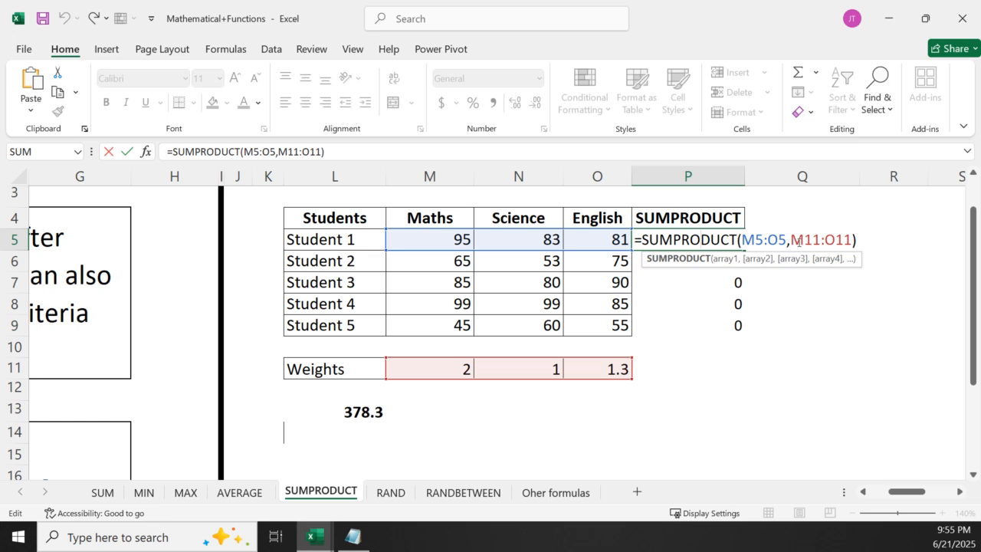
pyautogui.click(763, 262)
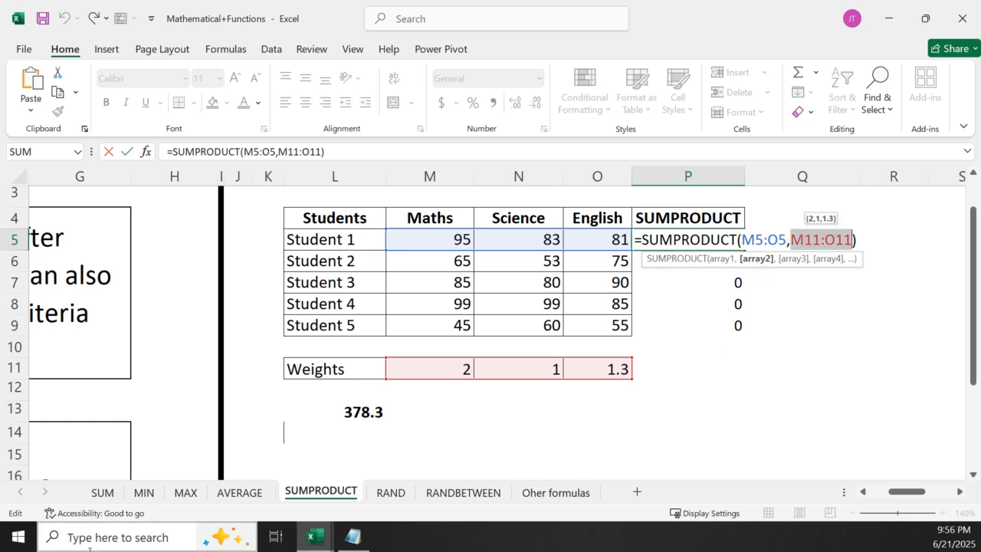
pyautogui.press('F4')
pyautogui.hotkey('ctrl', 'Return')
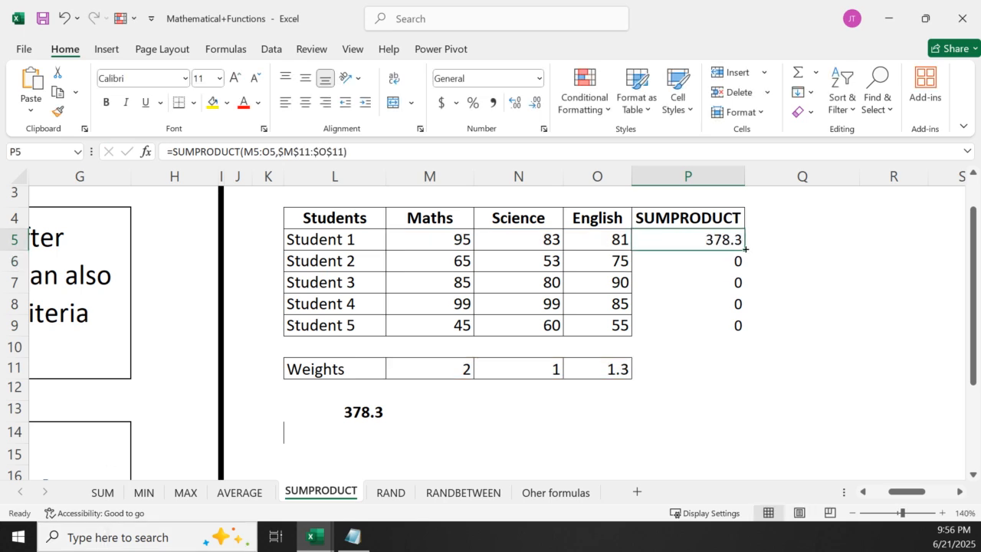
pyautogui.doubleClick(744, 250)
pyautogui.click(676, 388)
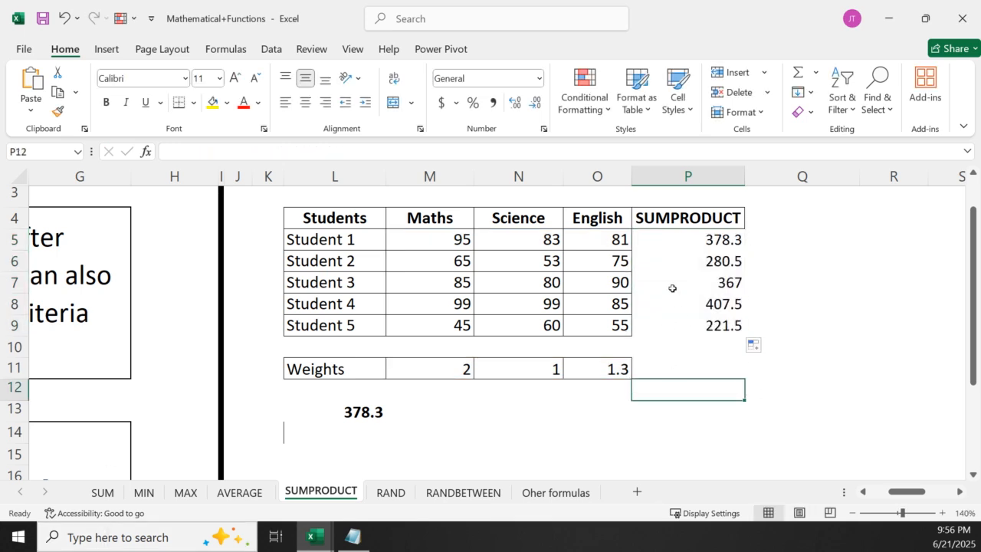
# Examine the SUMPRODUCT formulas in P5 to P9 one by one to check which mark and weight ranges they reference
pyautogui.click(637, 243)
pyautogui.doubleClick(663, 245)
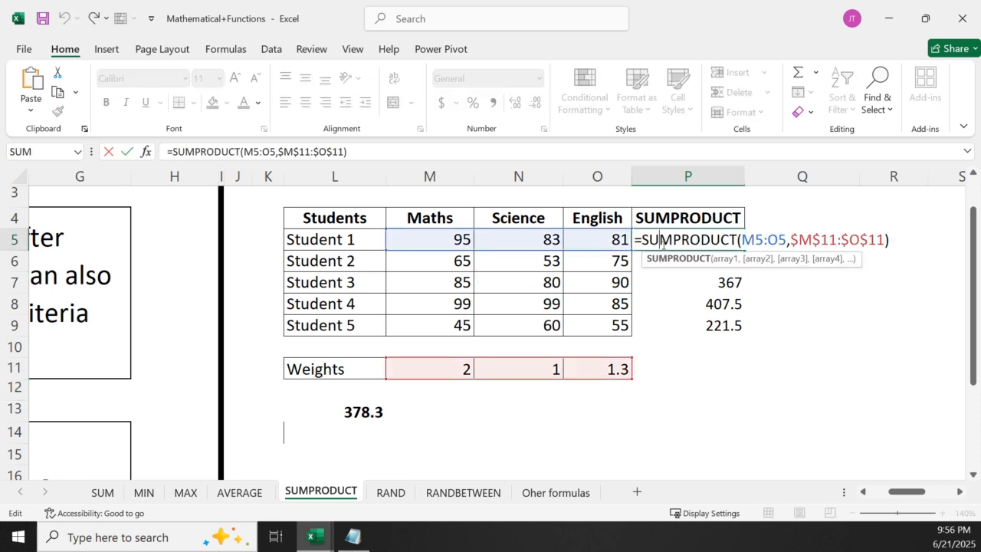
pyautogui.press('Return')
pyautogui.click(690, 243)
pyautogui.click(690, 260)
pyautogui.doubleClick(689, 260)
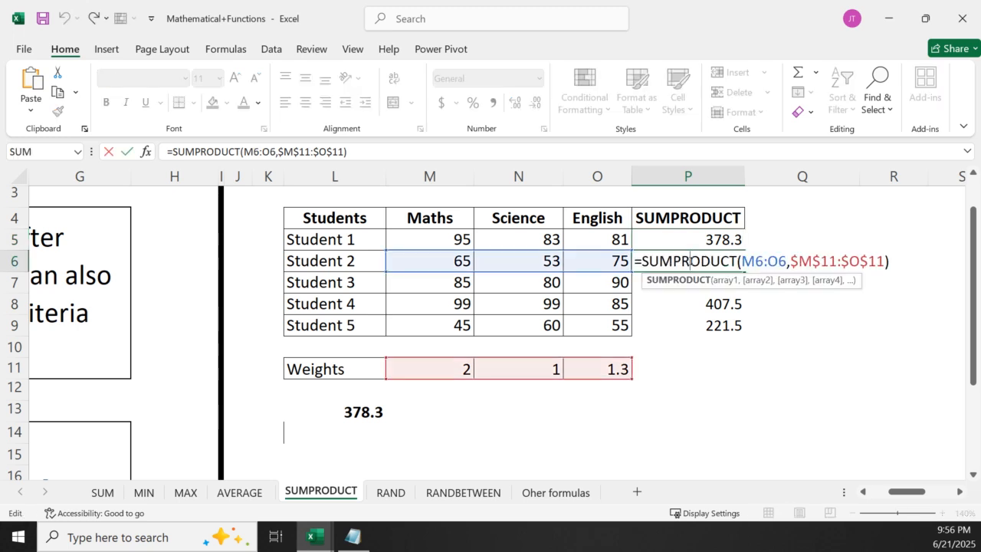
pyautogui.press('Return')
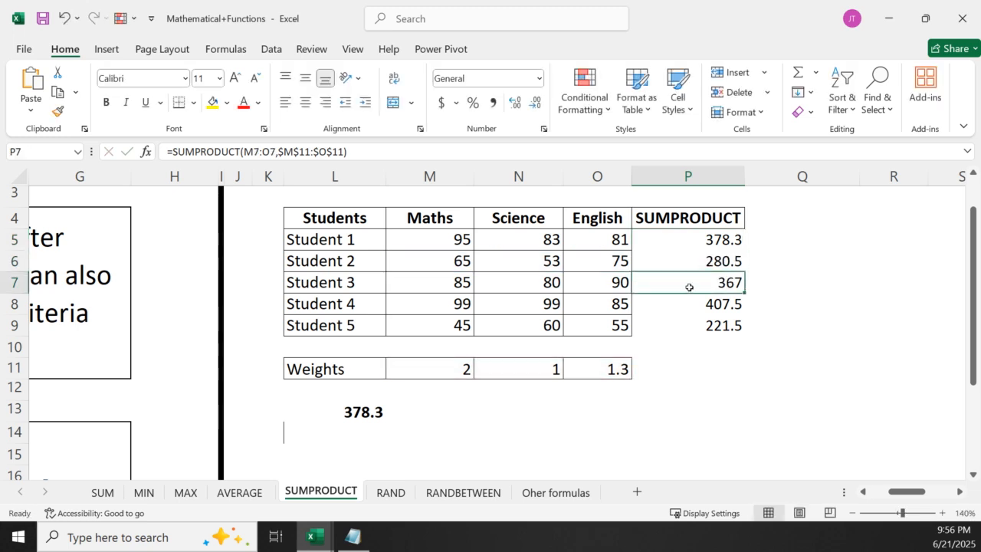
pyautogui.doubleClick(689, 287)
pyautogui.press('Return')
pyautogui.doubleClick(691, 301)
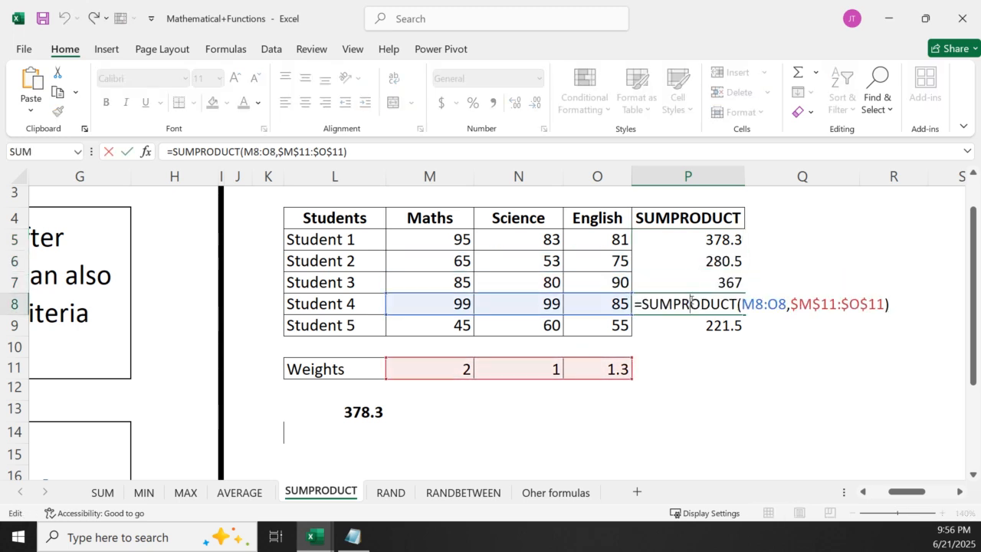
pyautogui.press('Return')
pyautogui.doubleClick(692, 323)
pyautogui.press('Return')
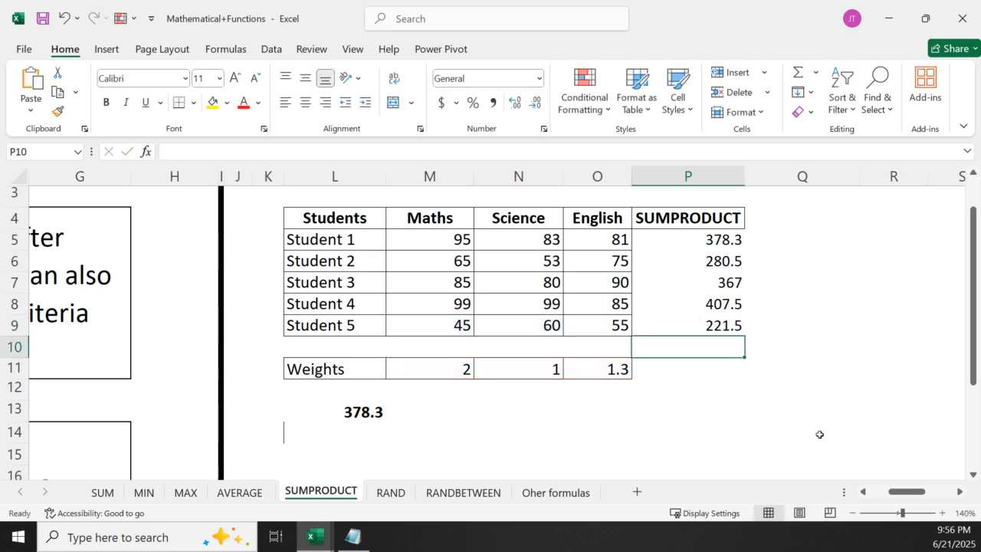
pyautogui.click(716, 410)
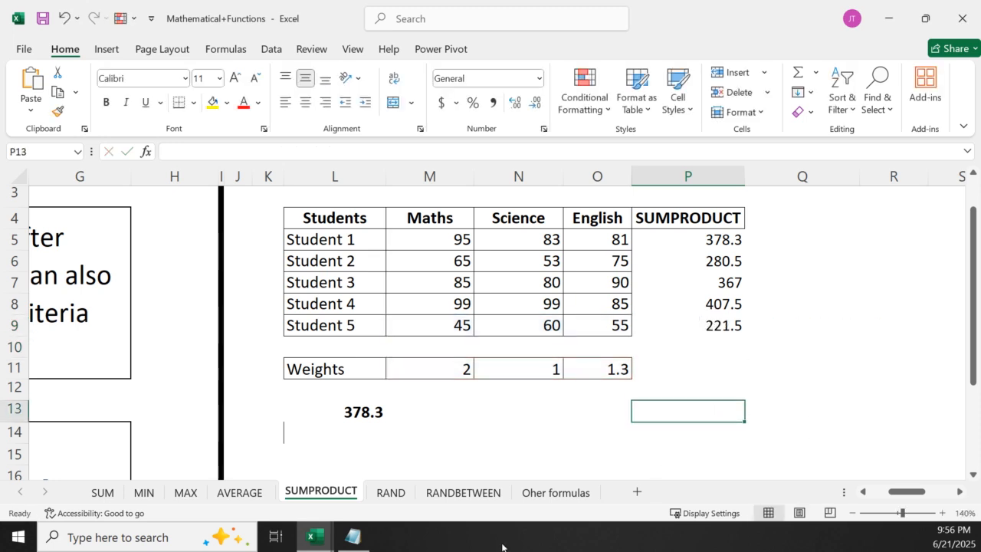
# Open the RANDBETWEEN sheet, check the function list in Notepad, and return to the Mathematical+Functions workbook to read the syntax
pyautogui.click(462, 492)
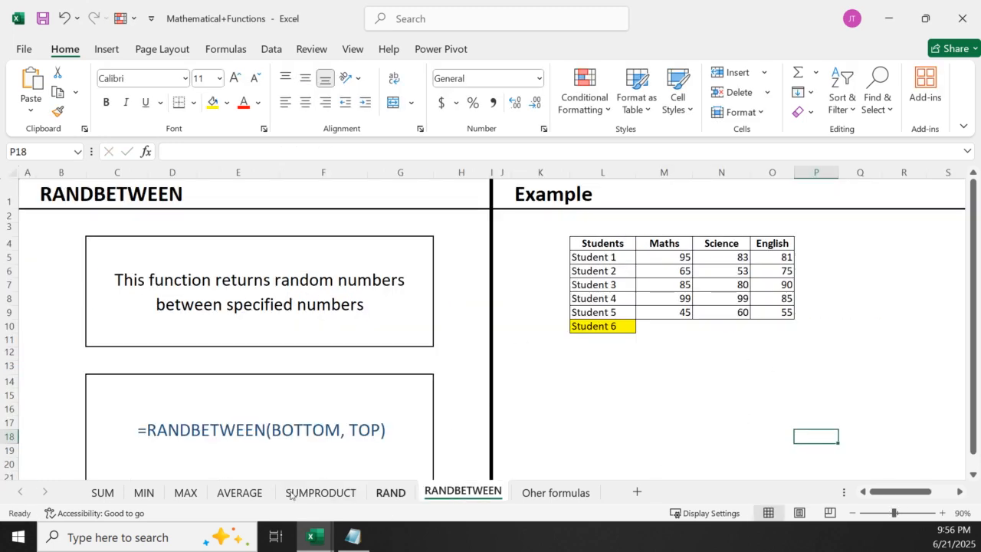
pyautogui.click(353, 536)
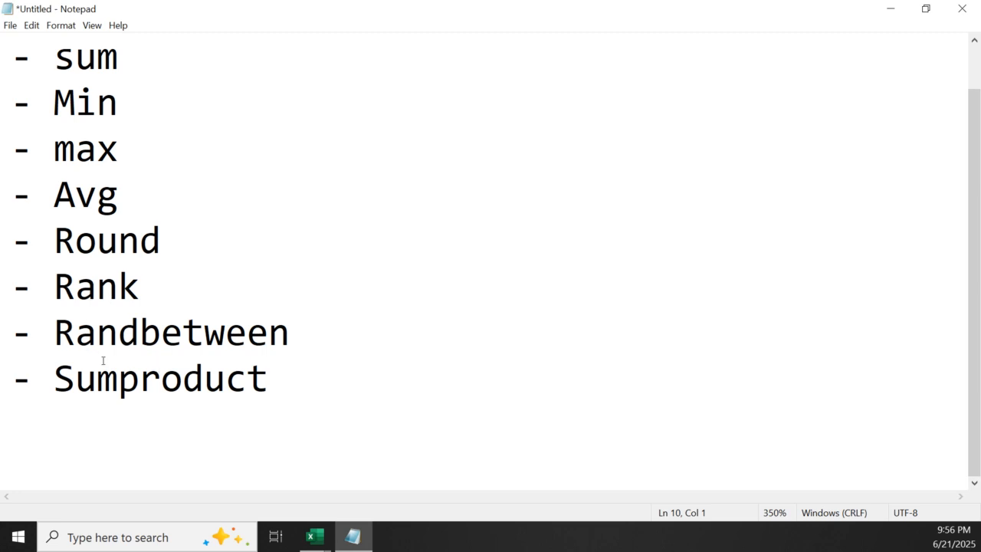
pyautogui.moveTo(314, 537)
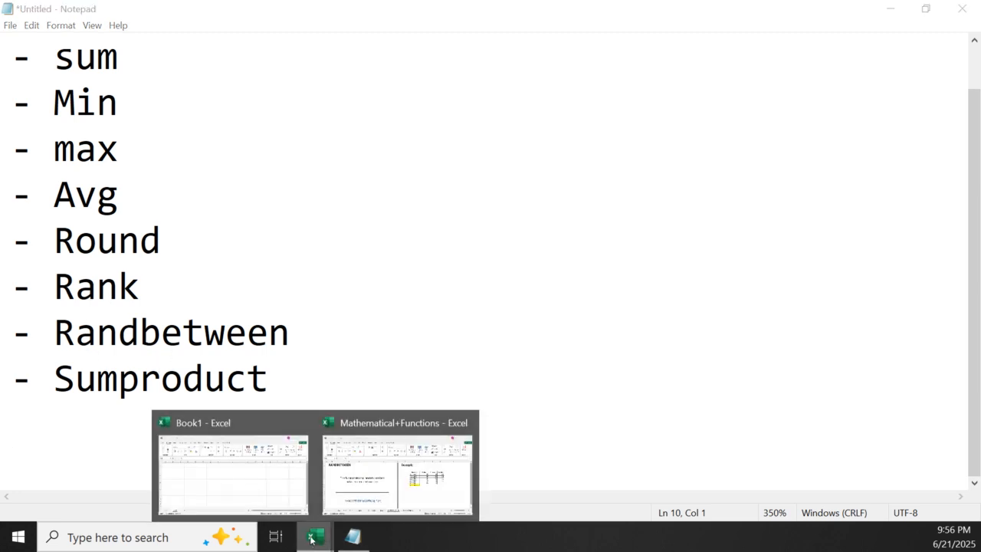
pyautogui.click(412, 496)
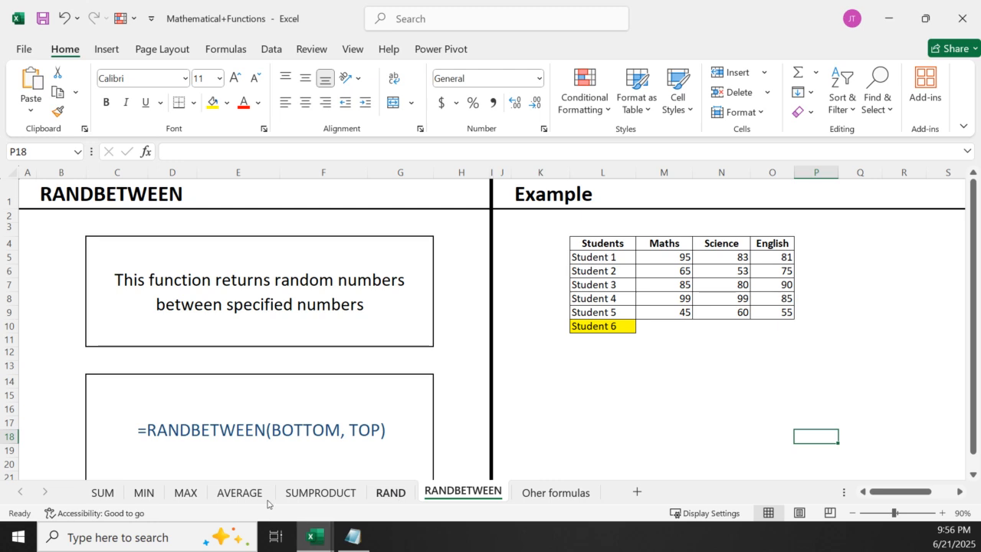
pyautogui.click(607, 427)
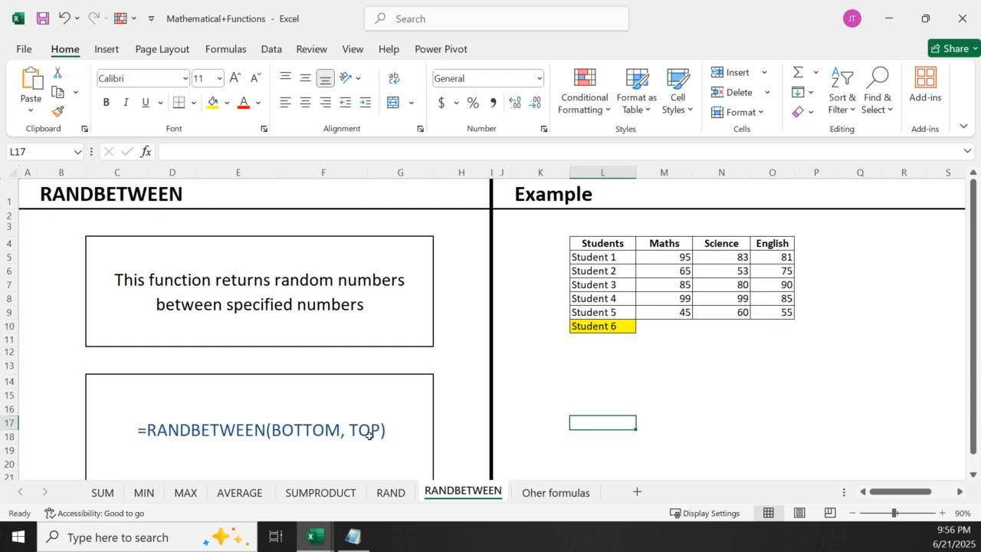
# Enlarge the RANDBETWEEN sheet to 150% with the example student marks table fully in view
pyautogui.click(959, 492)
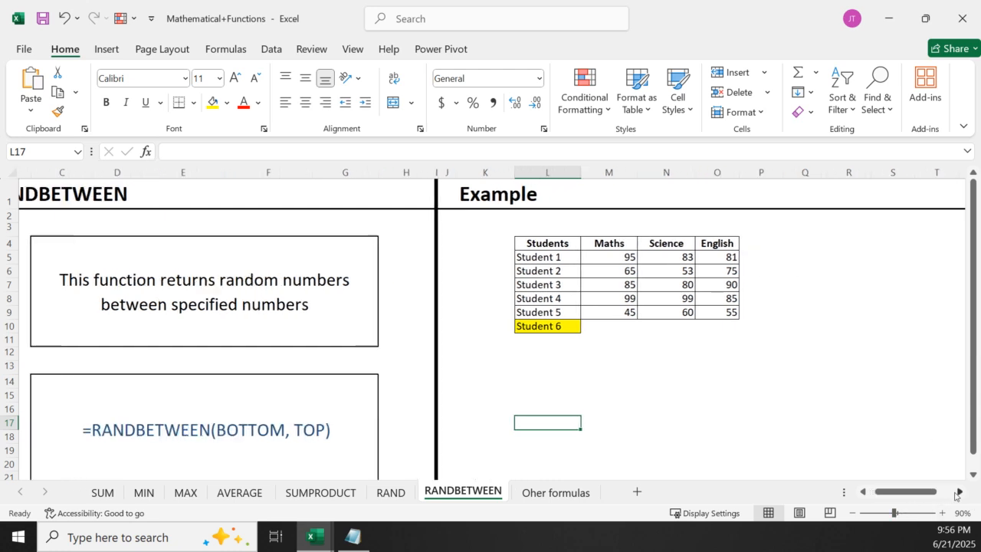
pyautogui.click(959, 492)
pyautogui.click(958, 492)
pyautogui.click(959, 492)
pyautogui.click(942, 513)
pyautogui.click(943, 513)
pyautogui.click(942, 513)
pyautogui.click(943, 513)
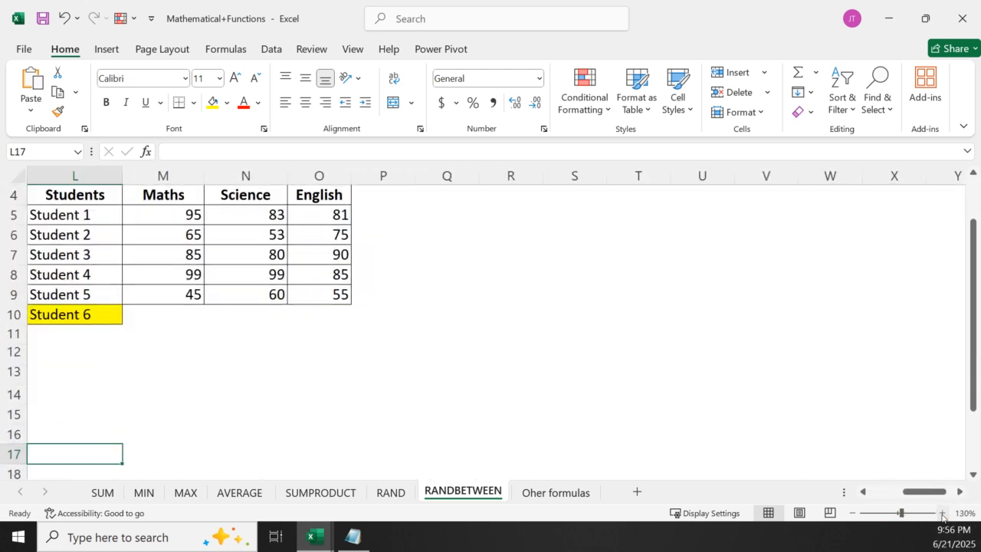
pyautogui.click(942, 514)
pyautogui.click(943, 513)
pyautogui.scroll(2, 341, 429)
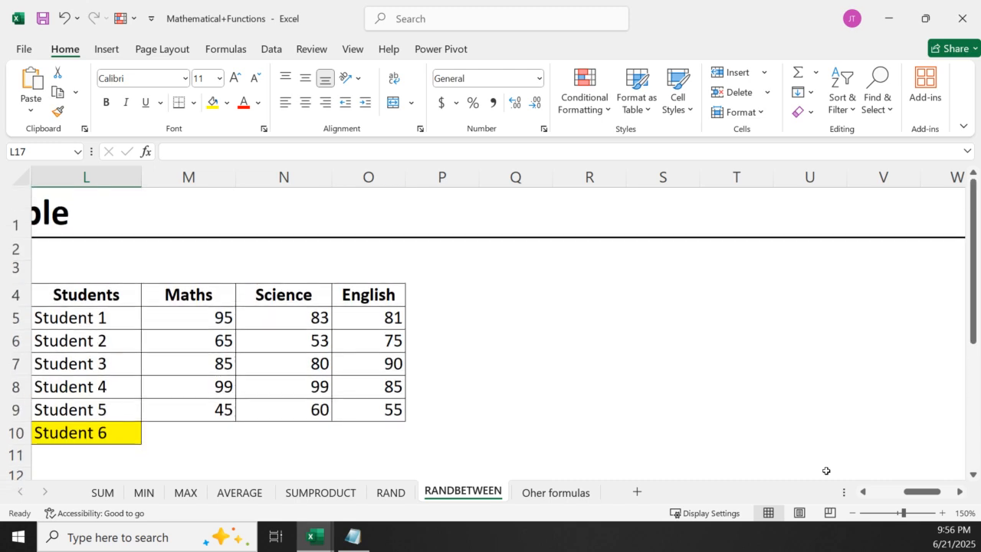
pyautogui.click(863, 492)
pyautogui.click(863, 492)
pyautogui.click(863, 492)
pyautogui.click(863, 492)
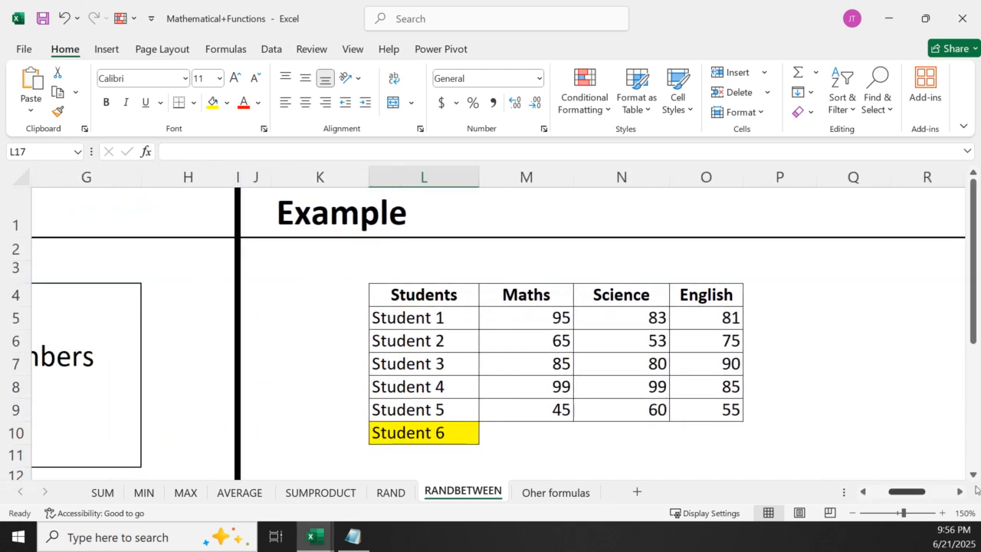
pyautogui.click(973, 474)
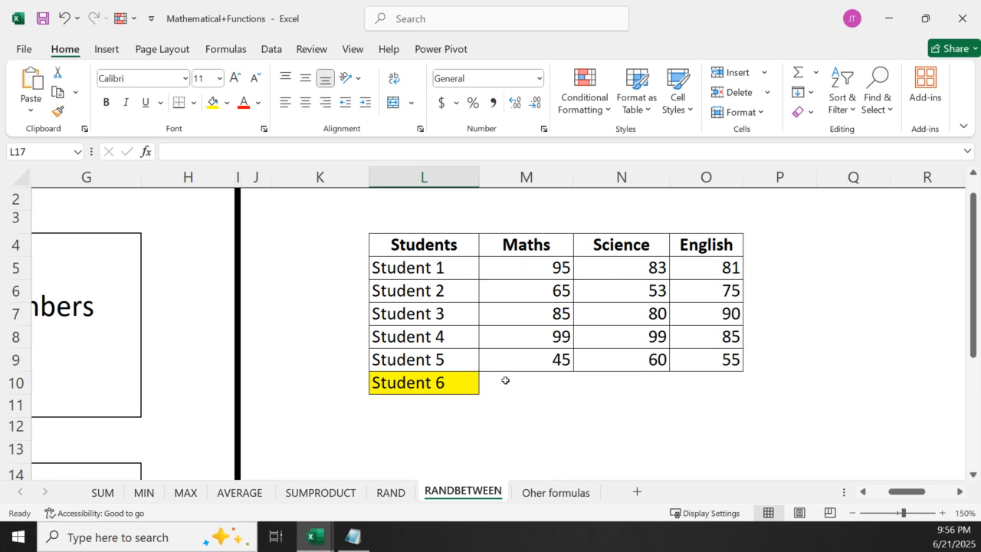
# Enter =RANDBETWEEN(40,50) in M10 for Student 6's Maths mark and fill it across to O10
pyautogui.click(506, 389)
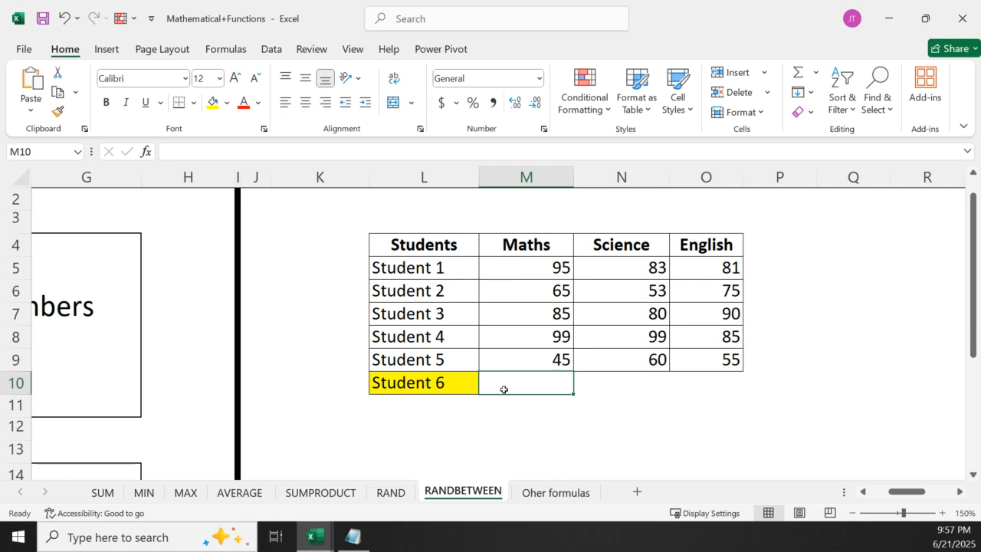
pyautogui.write('r')
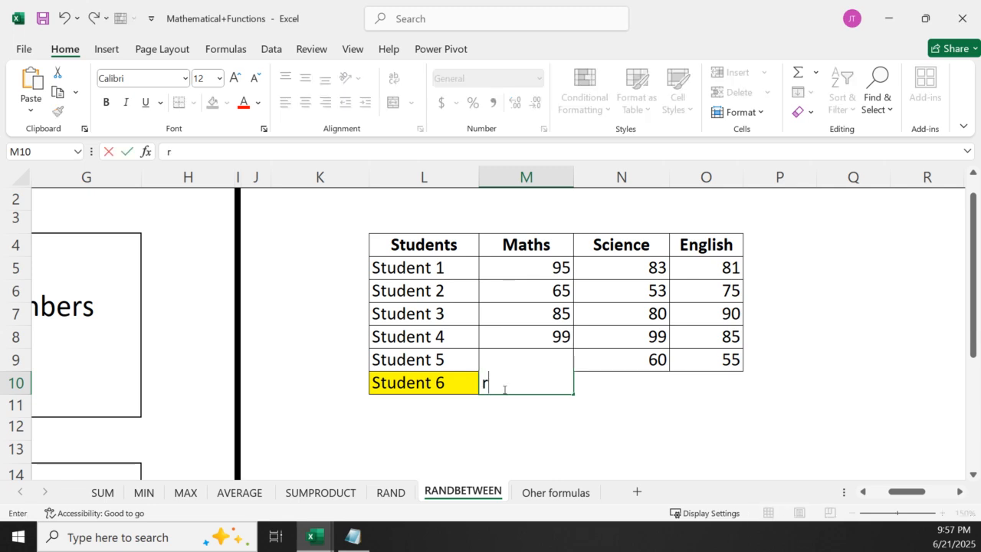
pyautogui.write('=rand')
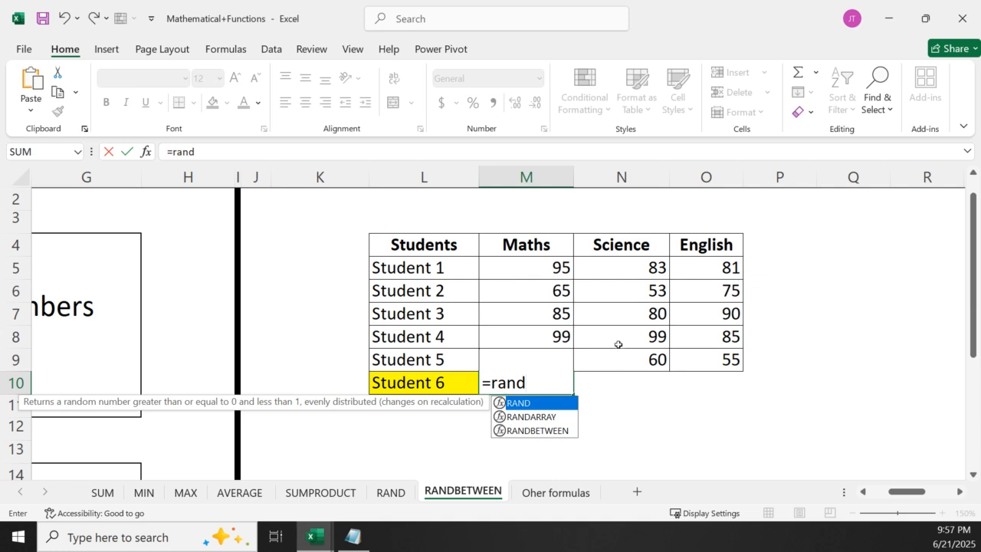
pyautogui.doubleClick(534, 430)
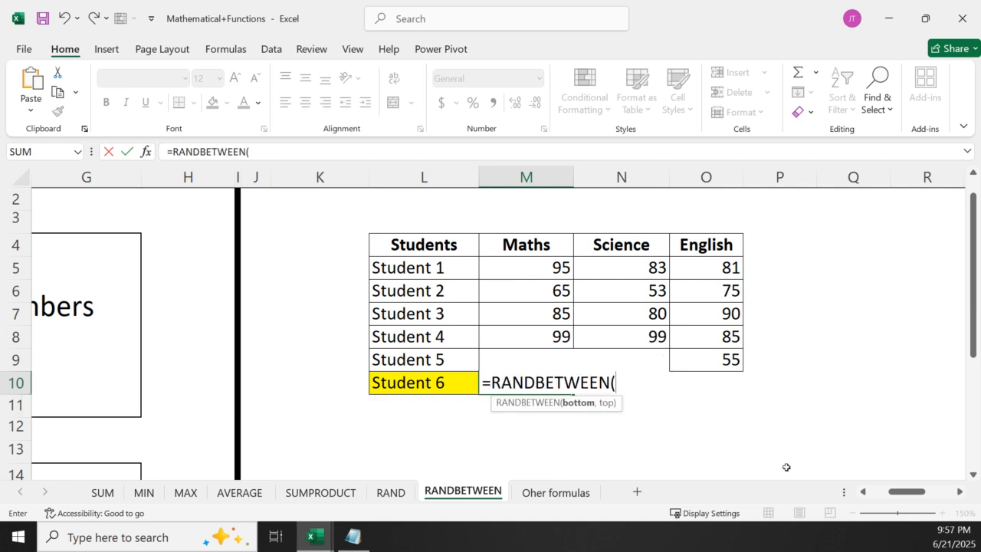
pyautogui.write('40,50')
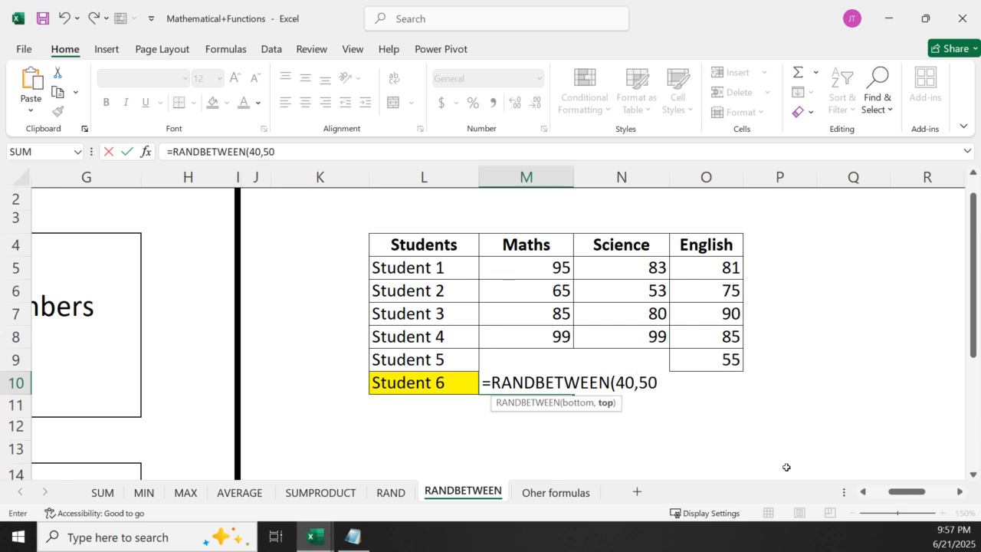
pyautogui.press('Return')
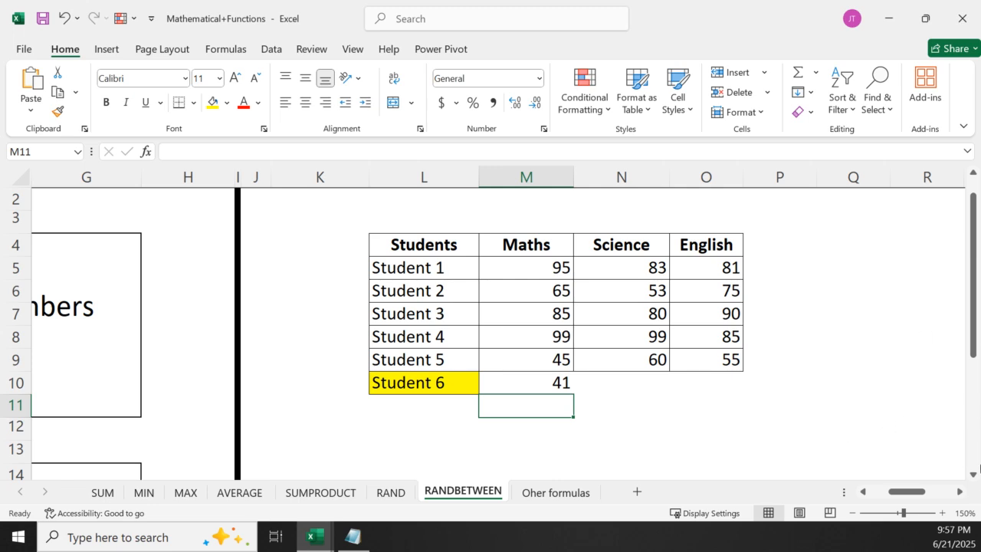
pyautogui.click(544, 387)
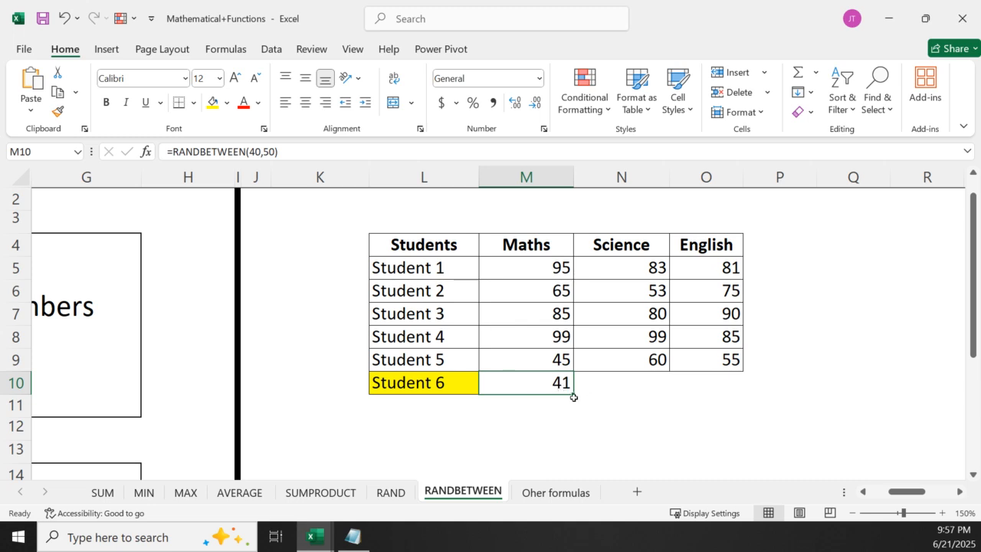
pyautogui.moveTo(572, 393); pyautogui.dragTo(733, 385)
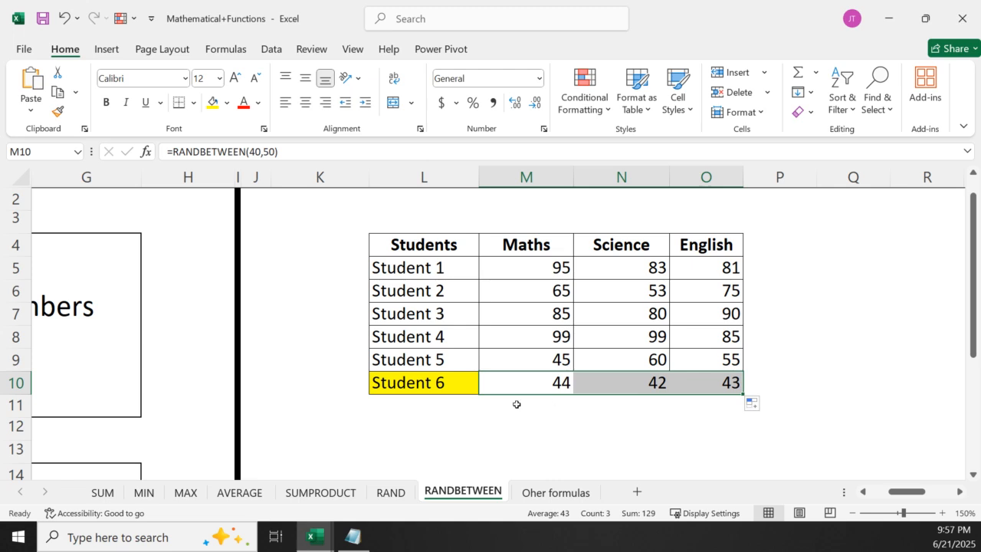
# Reopen and re-enter M10's RANDBETWEEN formula twice to see how Student 6's marks recalculate
pyautogui.doubleClick(540, 391)
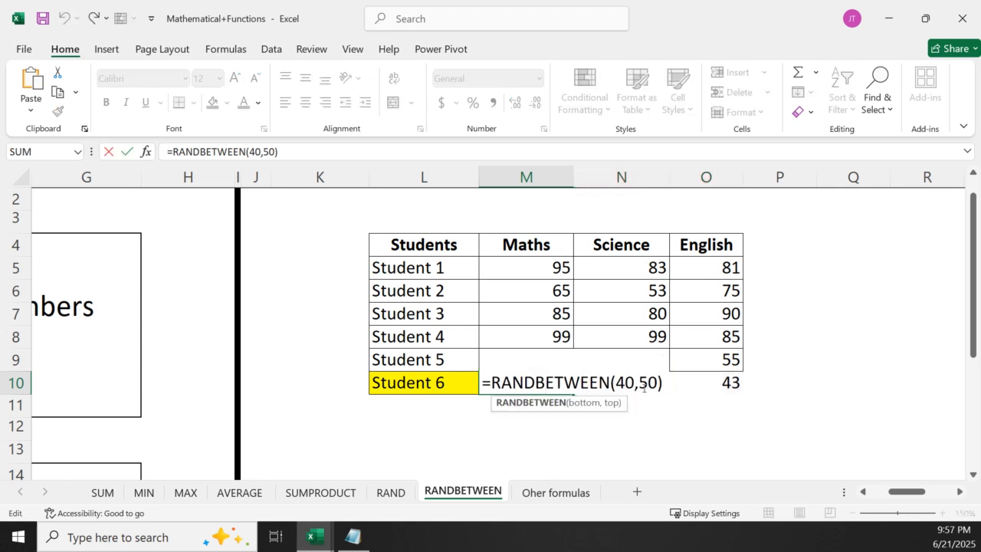
pyautogui.press('Return')
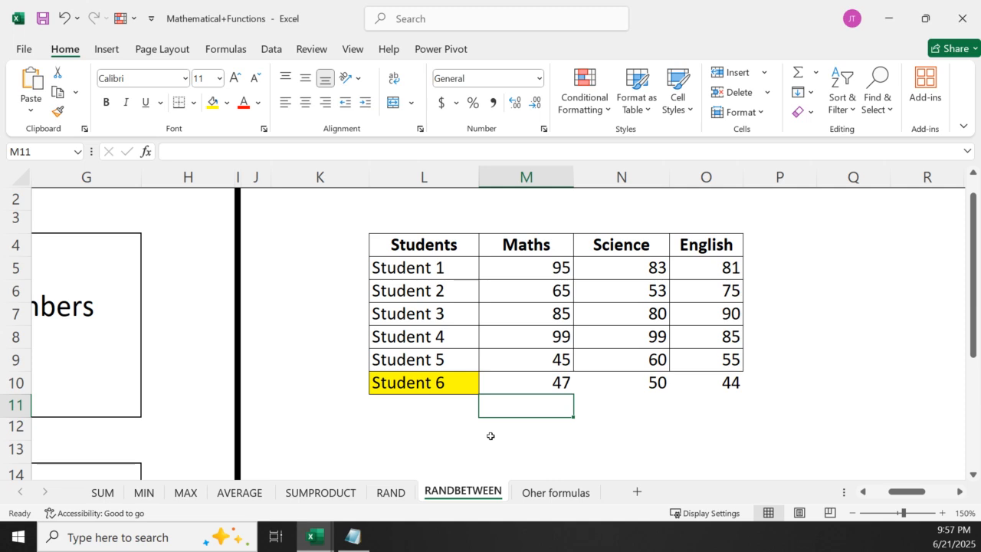
pyautogui.click(499, 382)
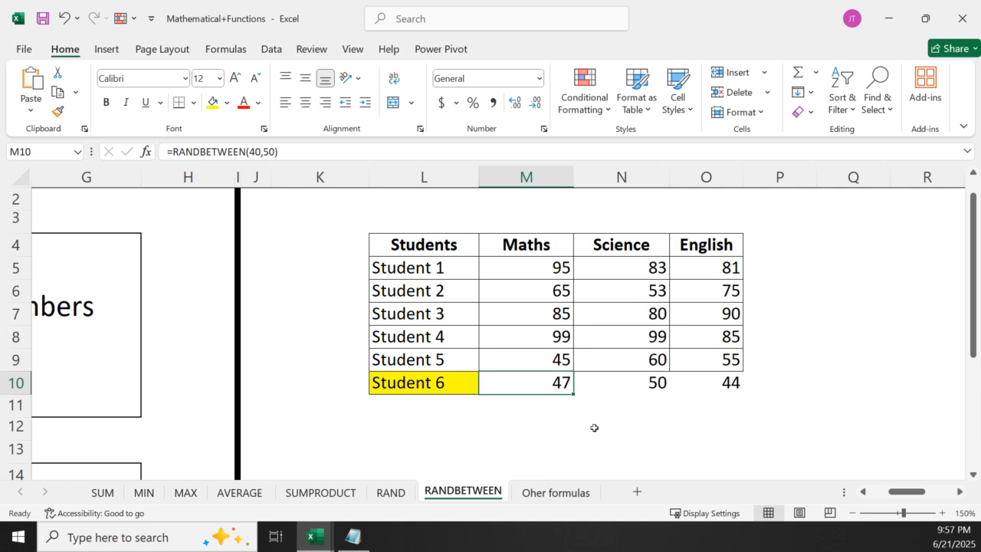
pyautogui.click(555, 438)
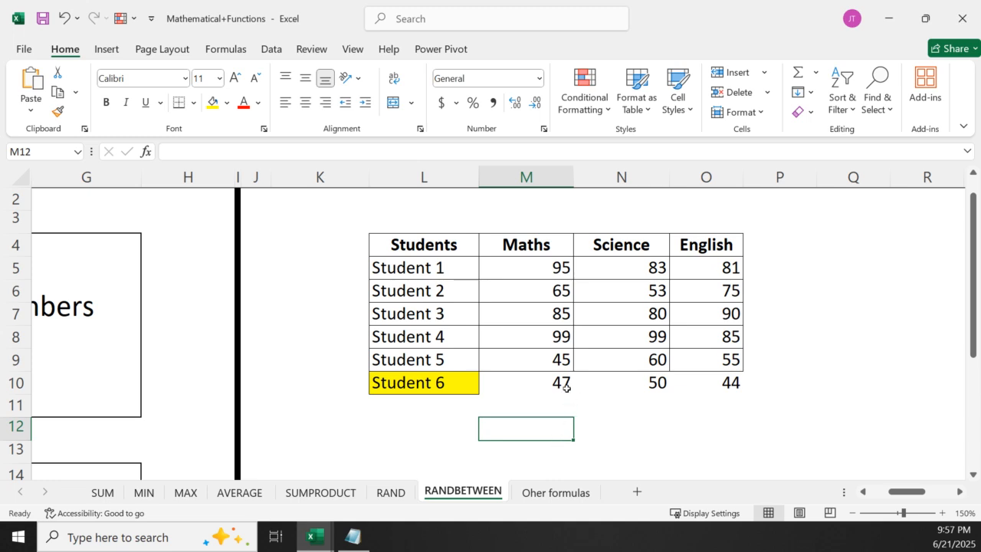
pyautogui.click(517, 387)
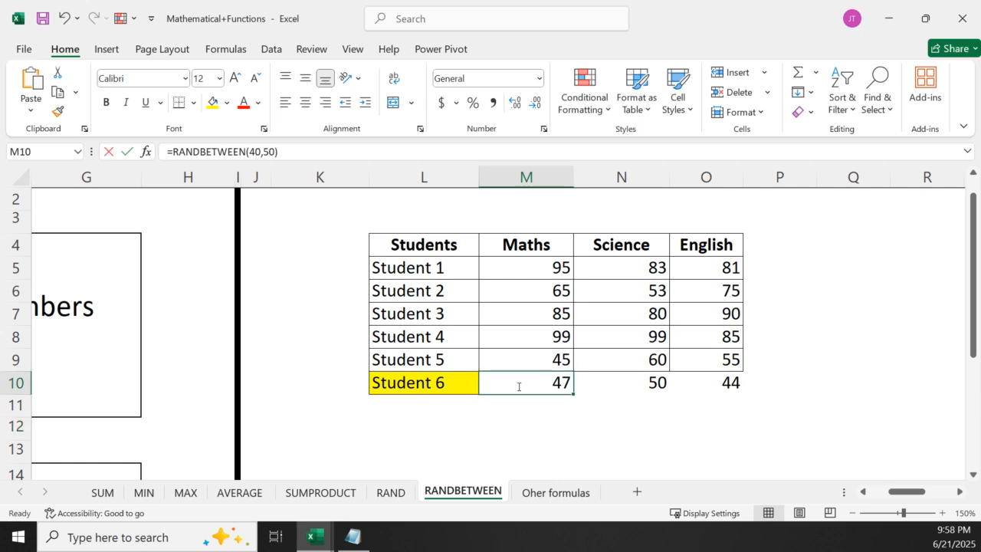
pyautogui.doubleClick(505, 387)
pyautogui.click(482, 401)
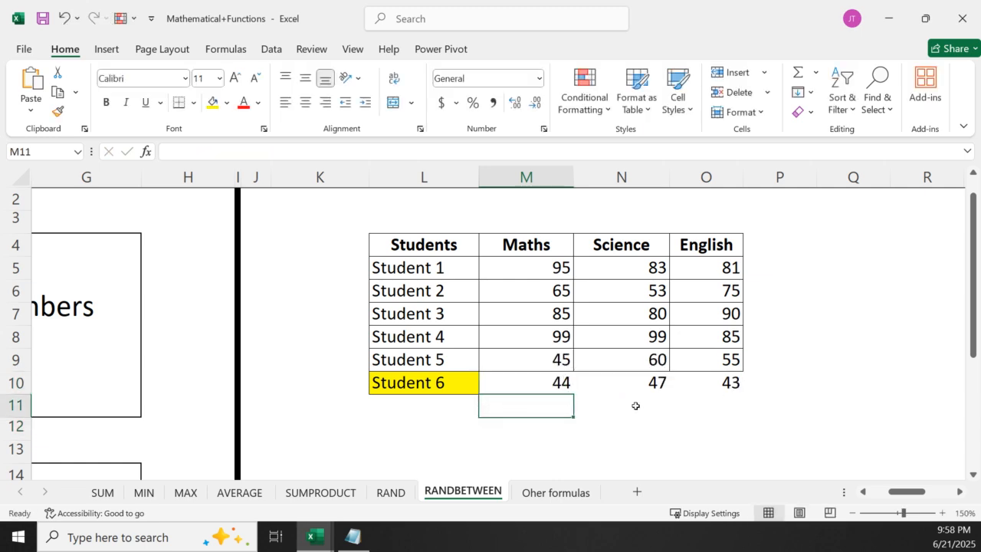
# Copy Student 6's marks in M10:O10 and paste them over themselves as values only
pyautogui.moveTo(512, 384); pyautogui.dragTo(710, 381)
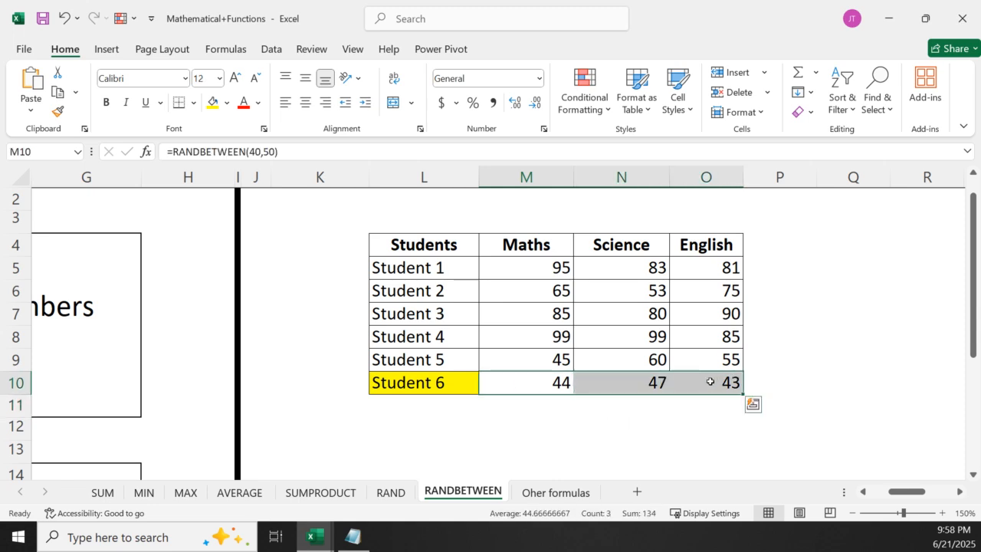
pyautogui.hotkey('ctrl', 'c')
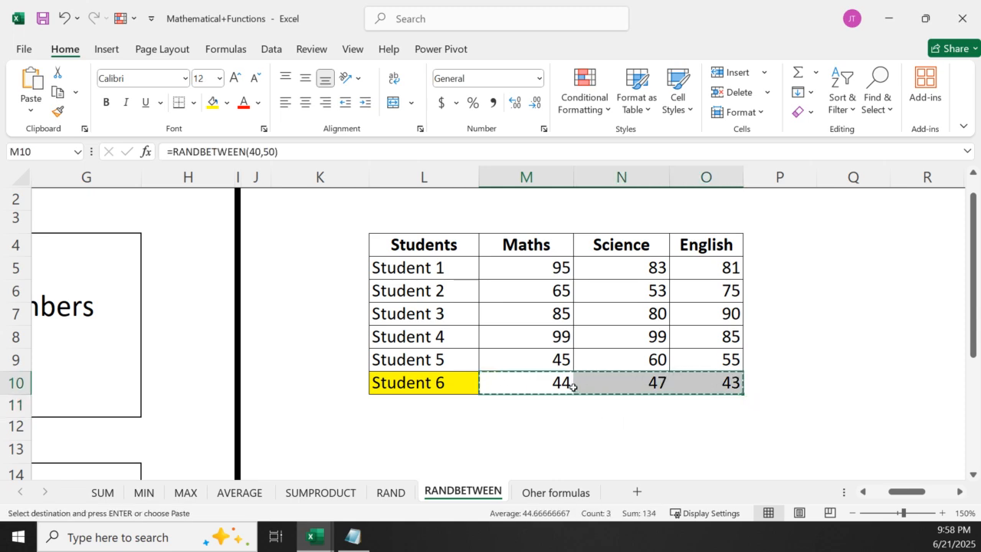
pyautogui.rightClick(561, 383)
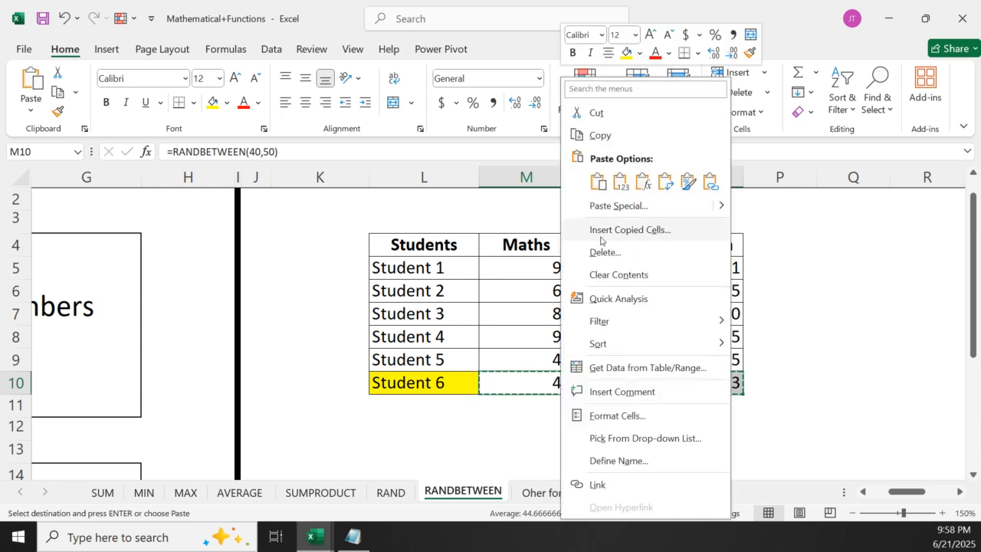
pyautogui.click(620, 182)
pyautogui.click(588, 447)
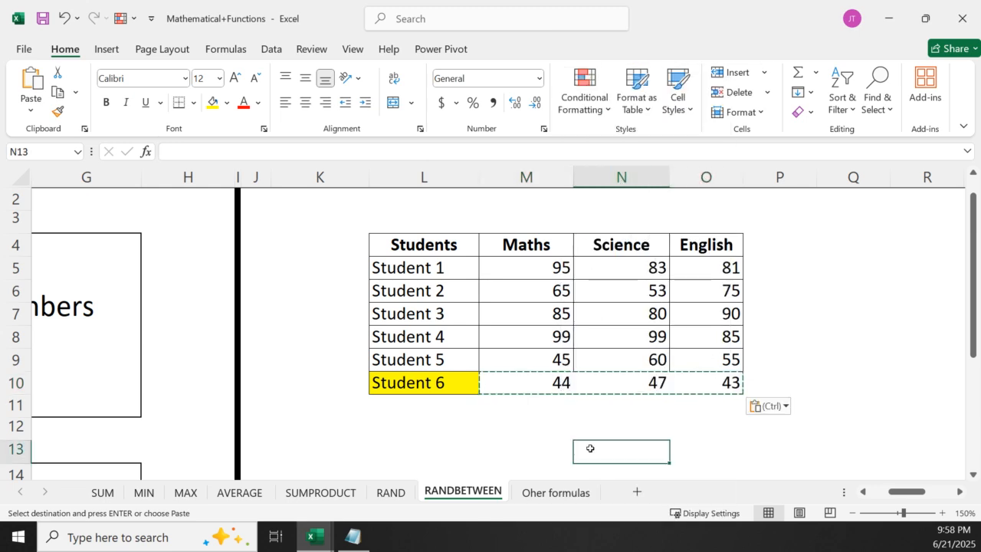
pyautogui.press('Escape')
# Inspect Student 6's cells M10, N10 and O10 to check whether they hold fixed numbers or formulas
pyautogui.click(526, 365)
pyautogui.click(530, 386)
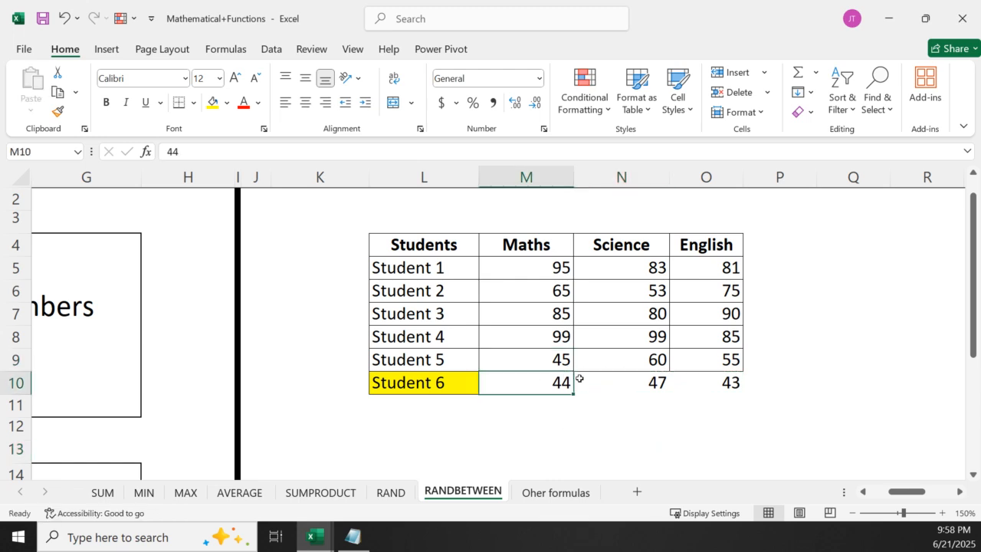
pyautogui.click(604, 378)
pyautogui.click(716, 380)
pyautogui.doubleClick(716, 381)
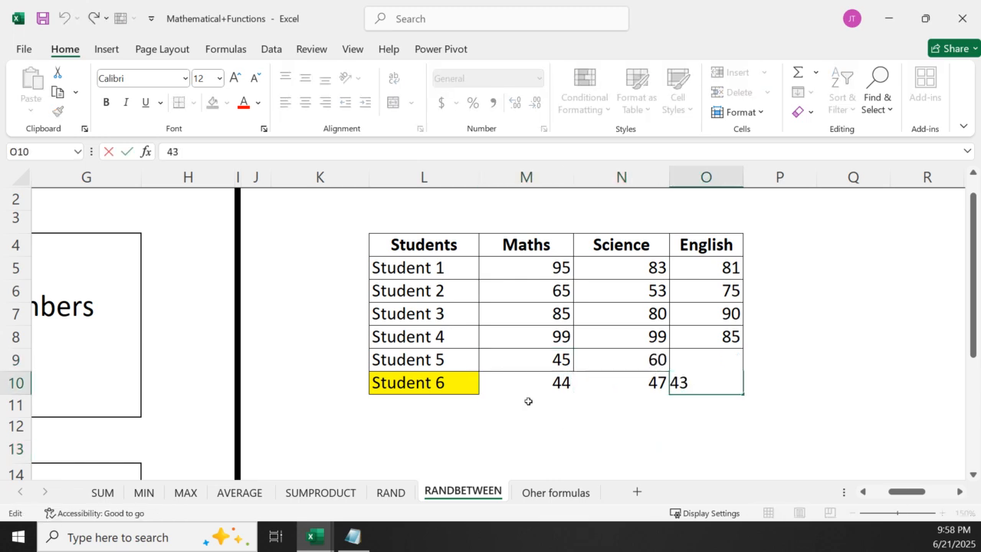
pyautogui.doubleClick(528, 387)
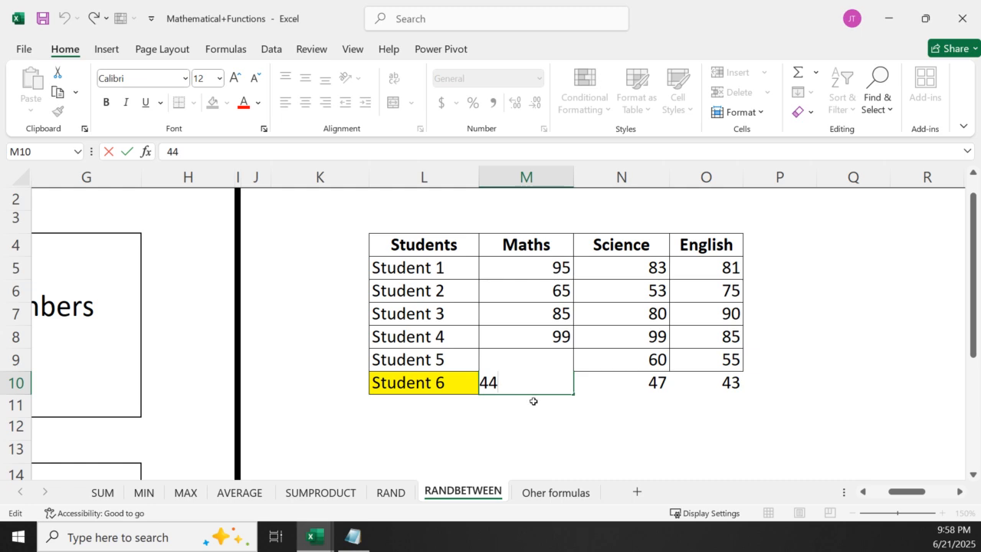
pyautogui.press('Escape')
pyautogui.click(618, 402)
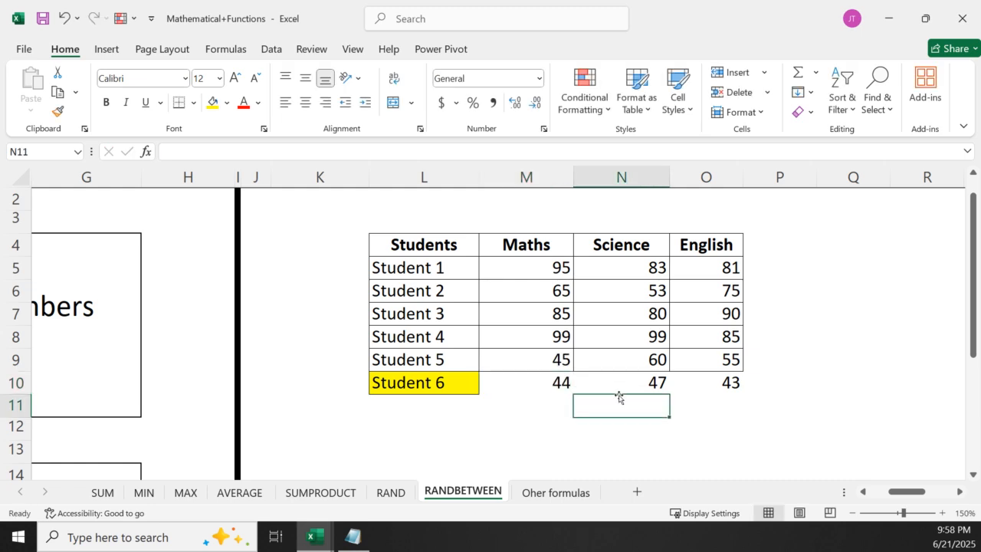
# Undo the values-only paste in M10:O10 to bring back Student 6's RANDBETWEEN formulas
pyautogui.hotkey('ctrl', 'z')
pyautogui.hotkey('ctrl', 'z')
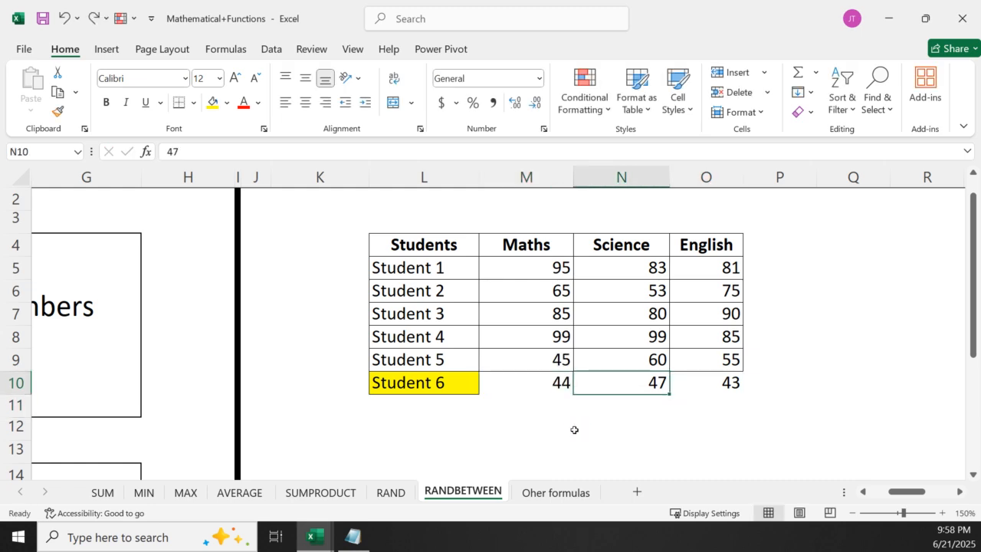
pyautogui.click(578, 430)
pyautogui.click(570, 384)
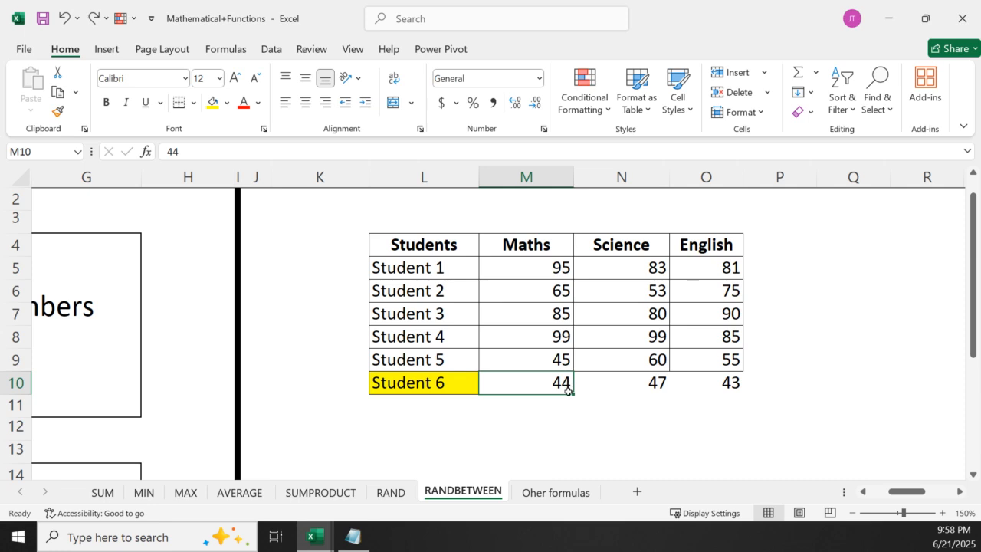
pyautogui.hotkey('ctrl', 'z')
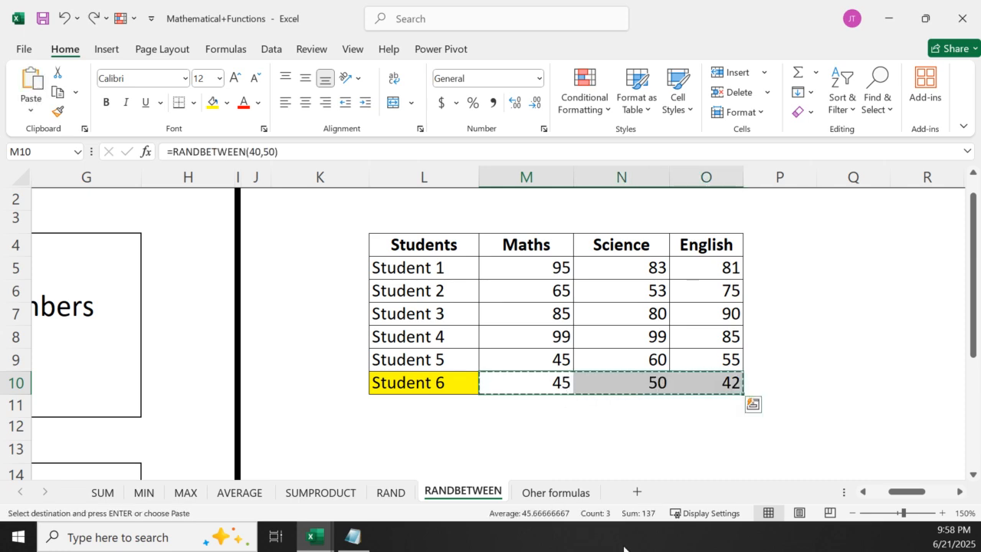
# Cancel the pending copy and re-enter the unchanged RANDBETWEEN formulas in M10 and N10 to recalculate Student 6's marks
pyautogui.press('Escape')
pyautogui.click(631, 430)
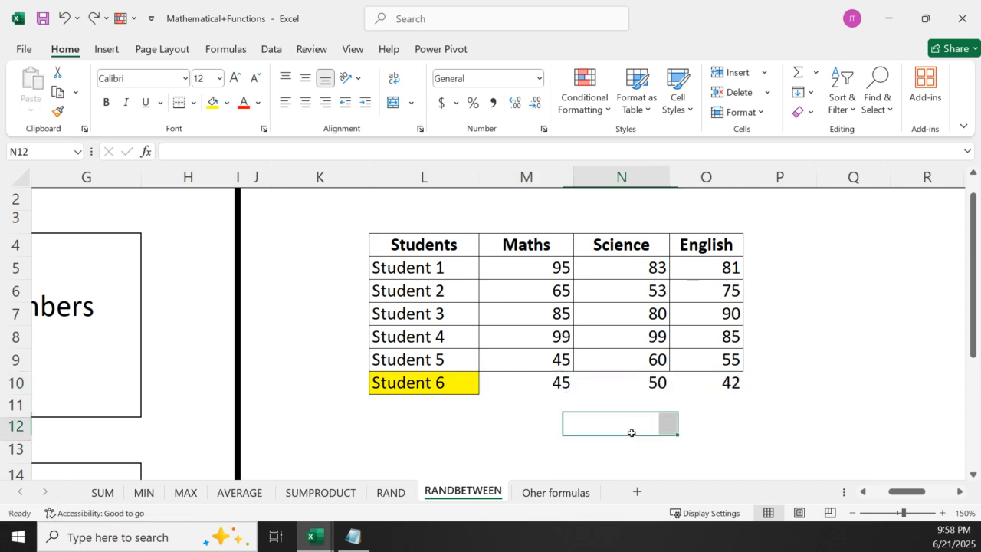
pyautogui.click(557, 384)
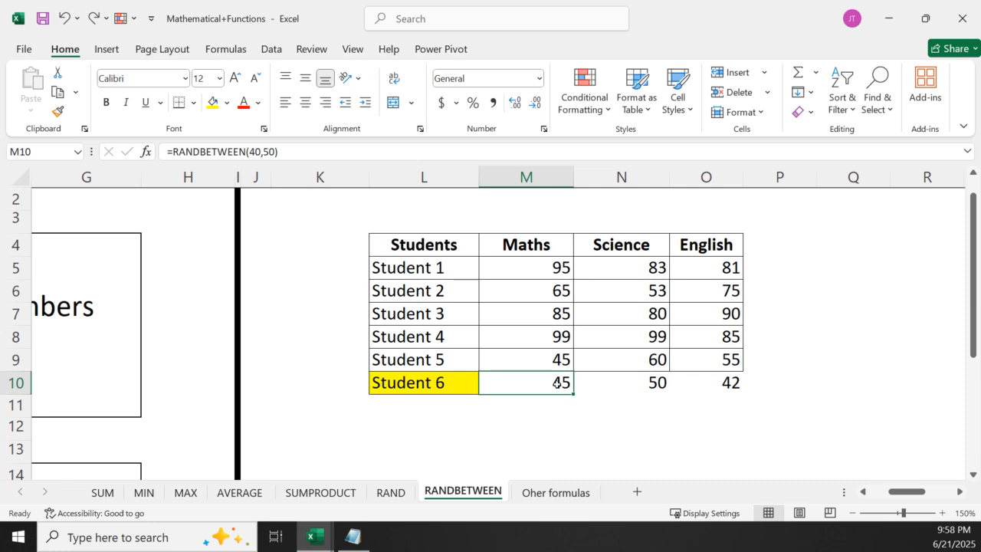
pyautogui.doubleClick(557, 384)
pyautogui.press('Return')
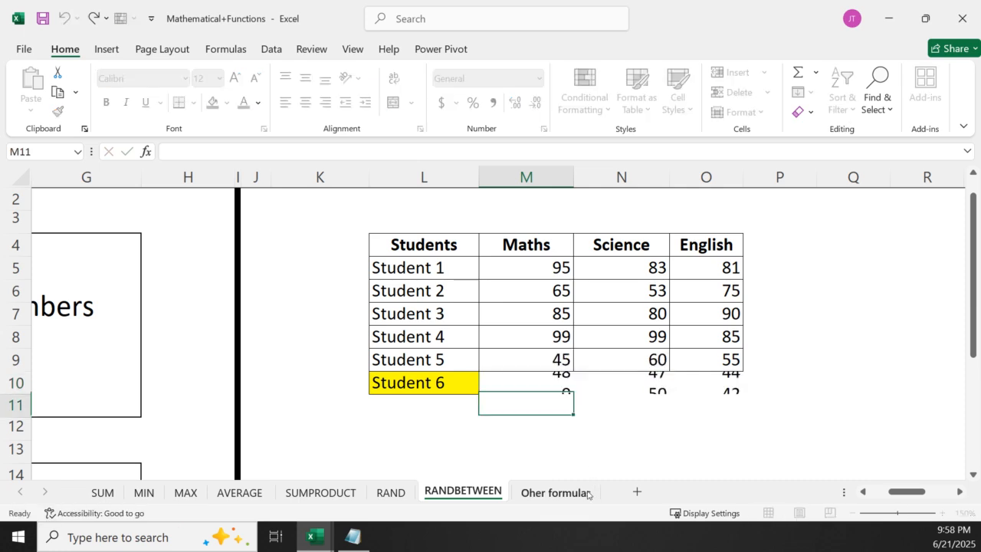
pyautogui.doubleClick(625, 383)
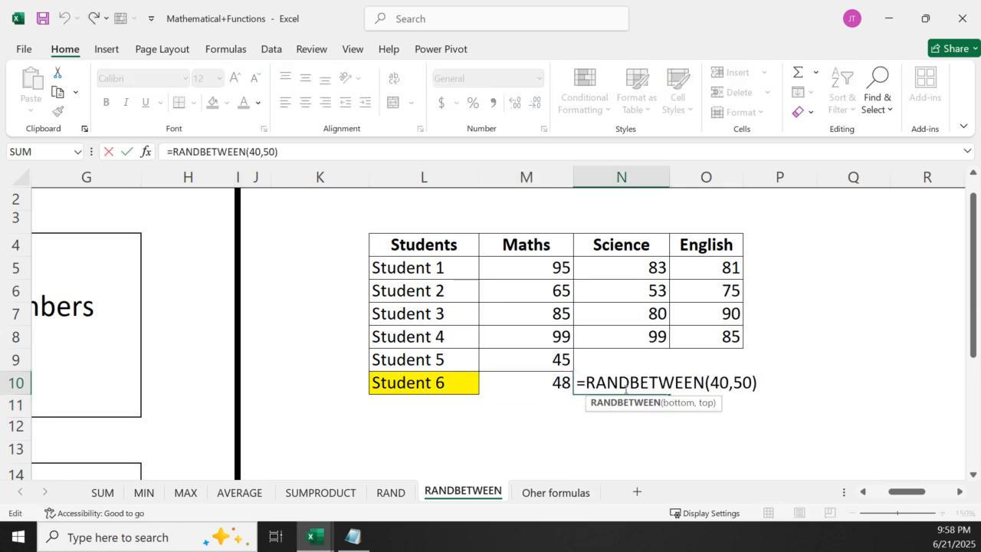
pyautogui.press('Return')
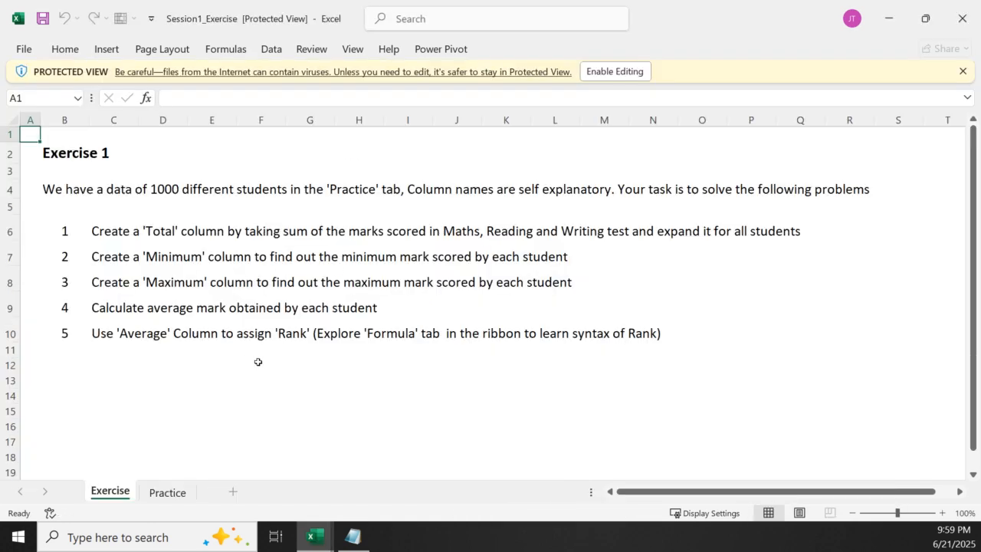
# Enable editing in the Session1_Exercise workbook and go over the empty Total, Minimum, Maximum, Average and Rank columns on the Practice sheet
pyautogui.click(612, 71)
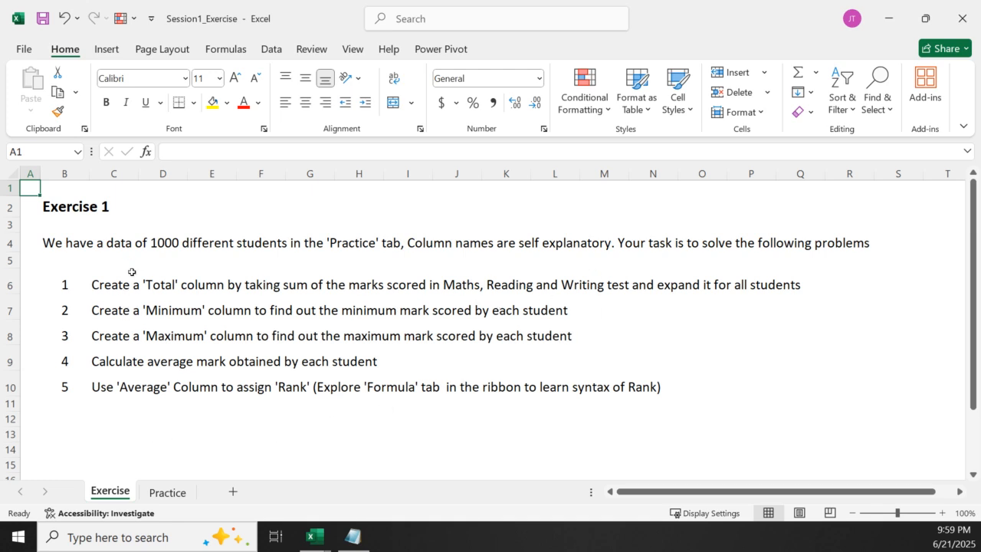
pyautogui.click(166, 495)
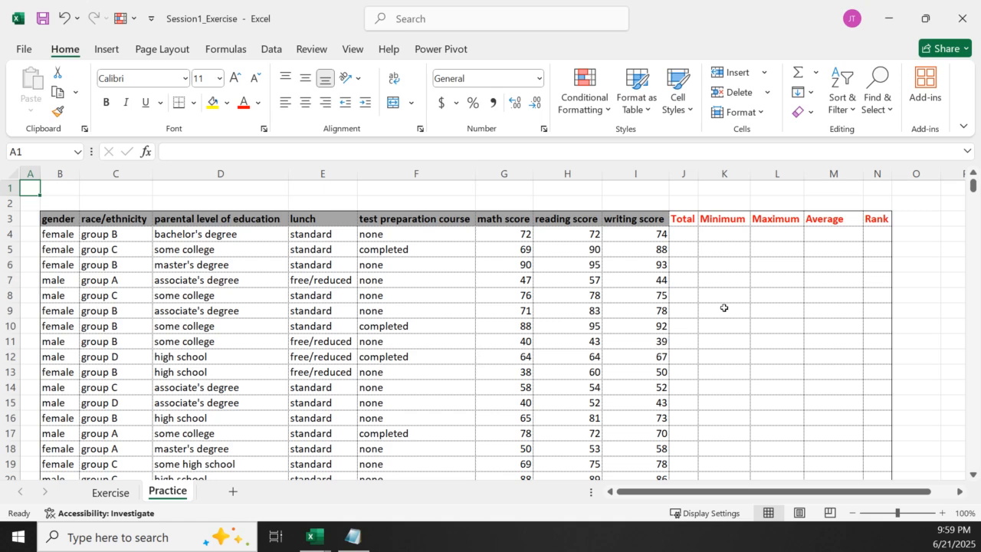
pyautogui.click(683, 172)
pyautogui.click(724, 174)
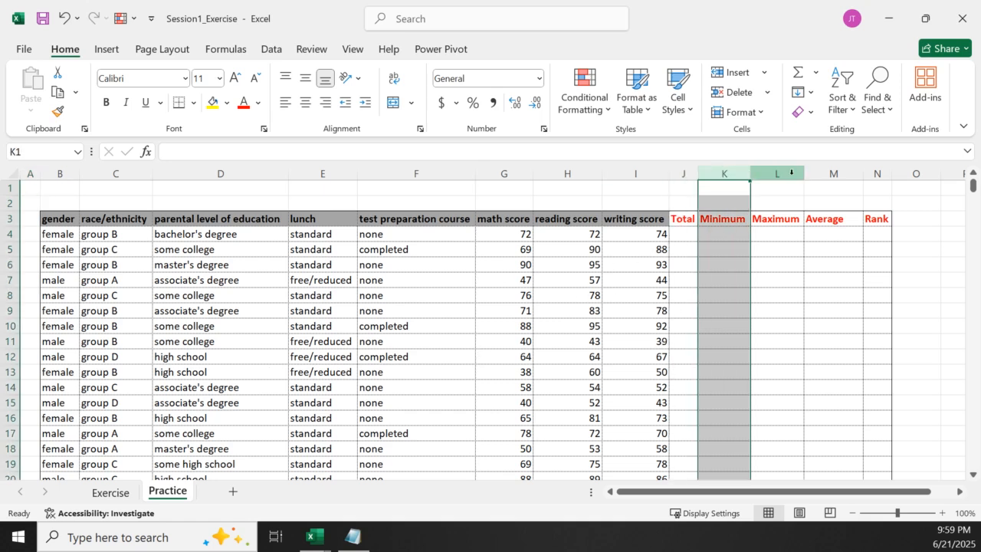
pyautogui.click(786, 174)
pyautogui.moveTo(785, 175); pyautogui.dragTo(877, 174)
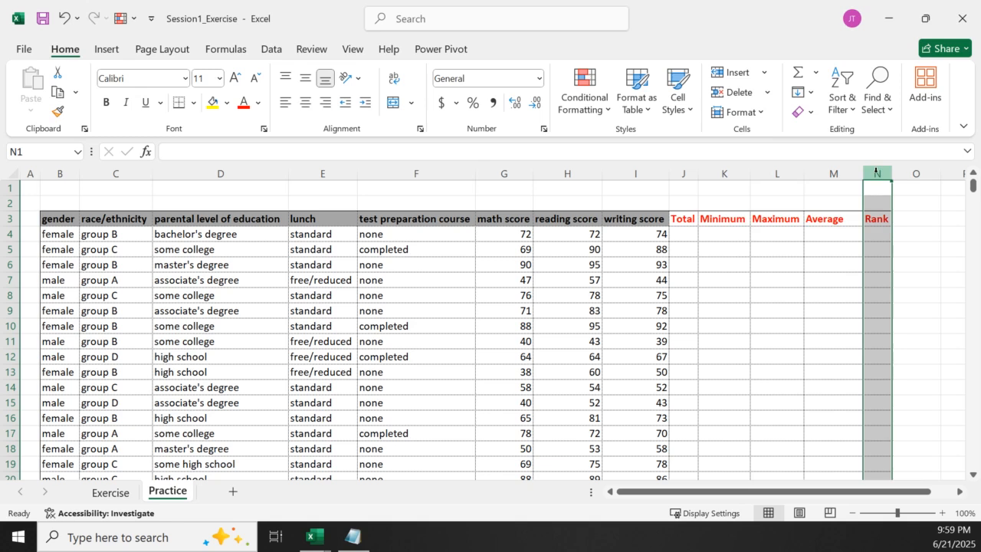
# Insert a new column before Rank on the Practice sheet and give it the header "Round" in N3
pyautogui.rightClick(877, 172)
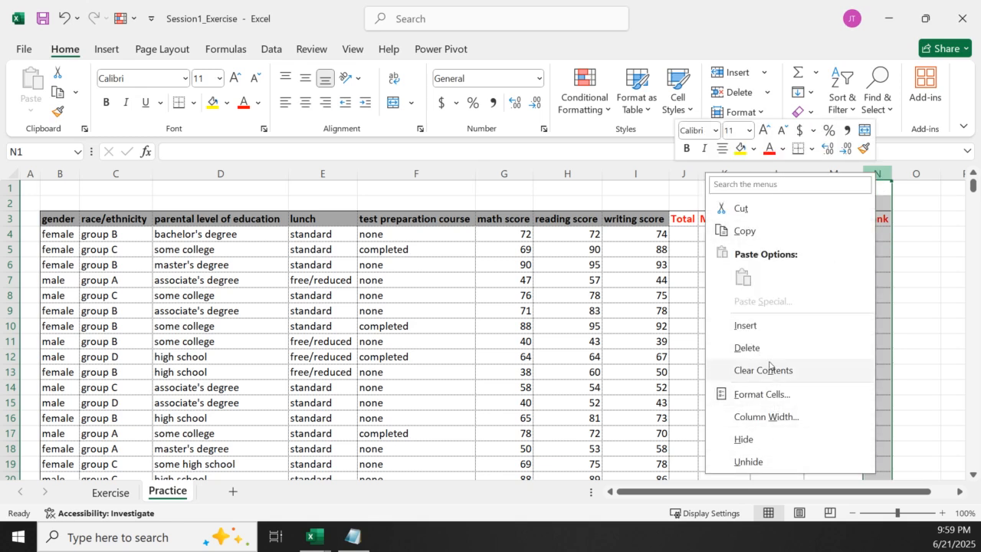
pyautogui.click(745, 325)
pyautogui.click(898, 219)
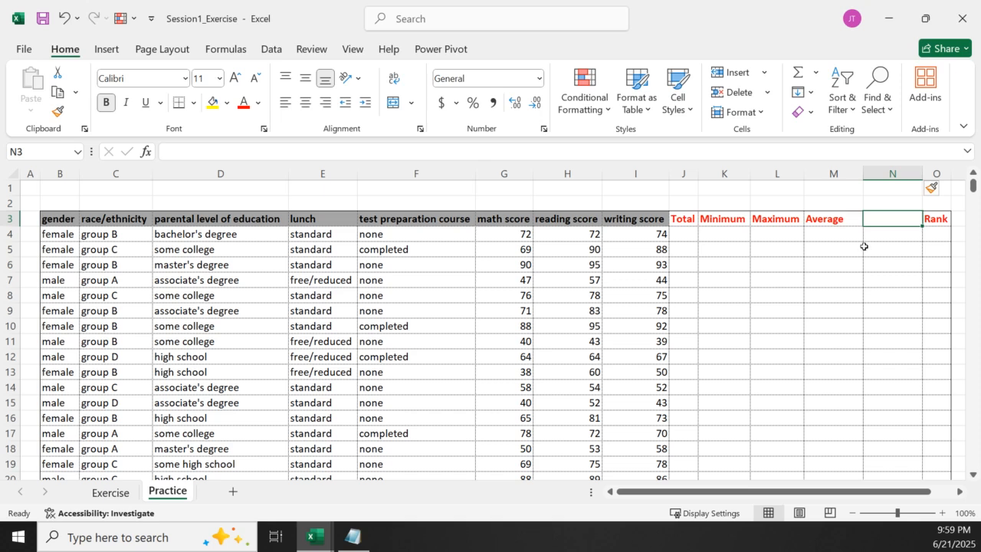
pyautogui.write('R')
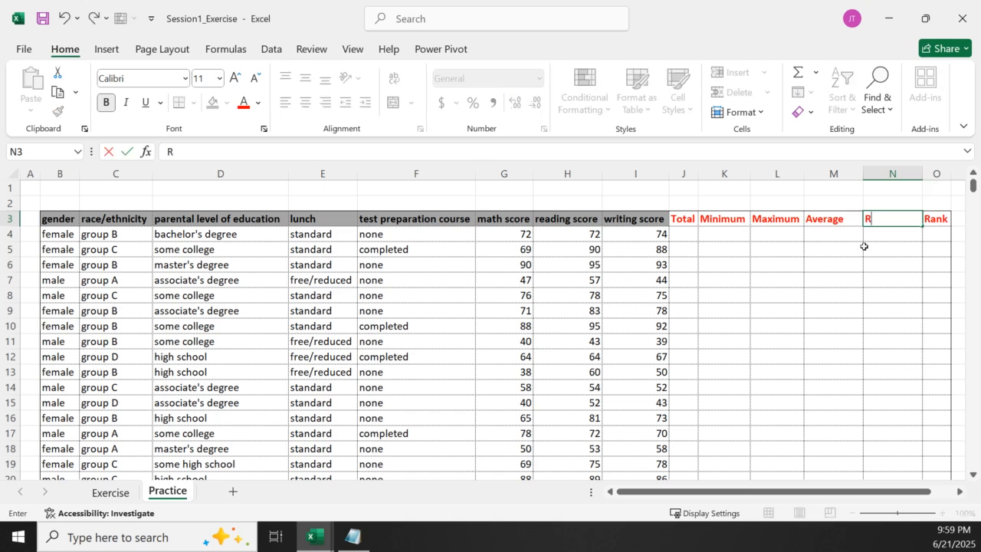
pyautogui.write('ound')
pyautogui.click(865, 293)
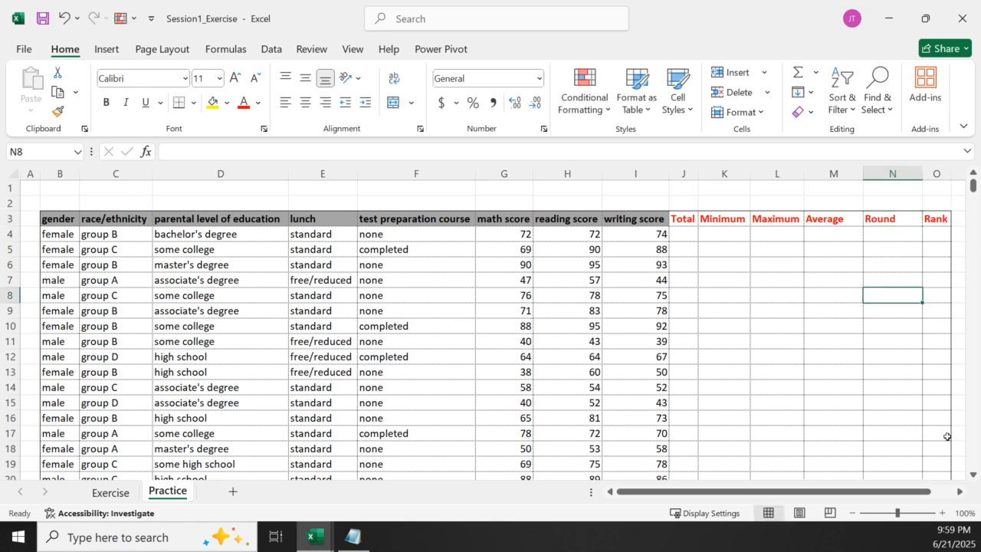
# Review the Exercise sheet's tasks and inspect the ROUND formula in Q5 on the AVERAGE sheet of the Mathematical+Functions workbook
pyautogui.click(115, 494)
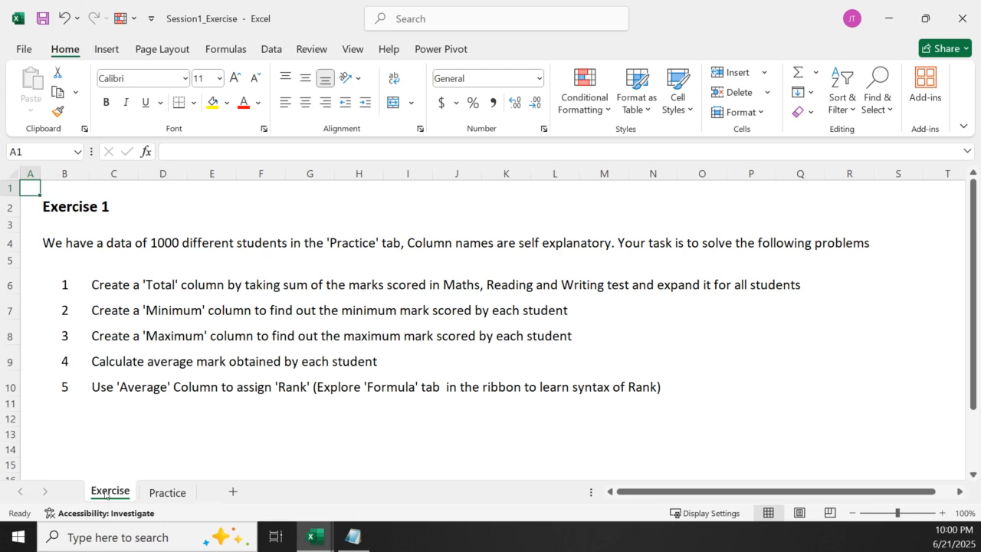
pyautogui.click(171, 491)
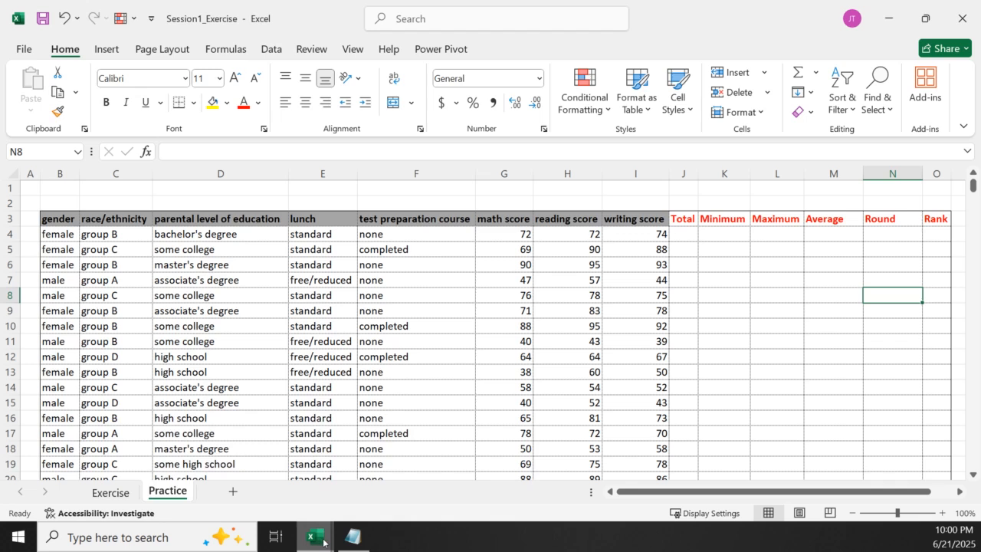
pyautogui.moveTo(324, 543)
pyautogui.click(359, 479)
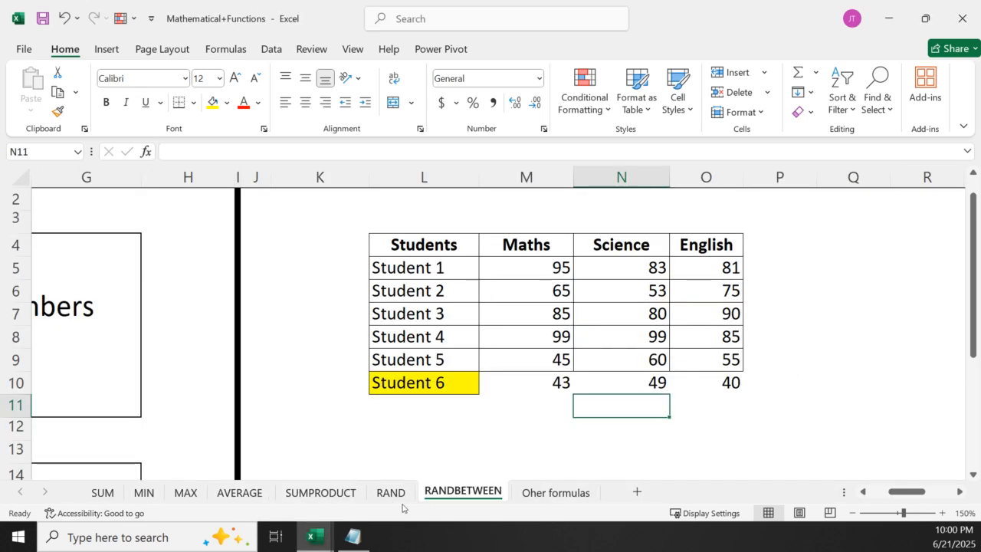
pyautogui.click(239, 492)
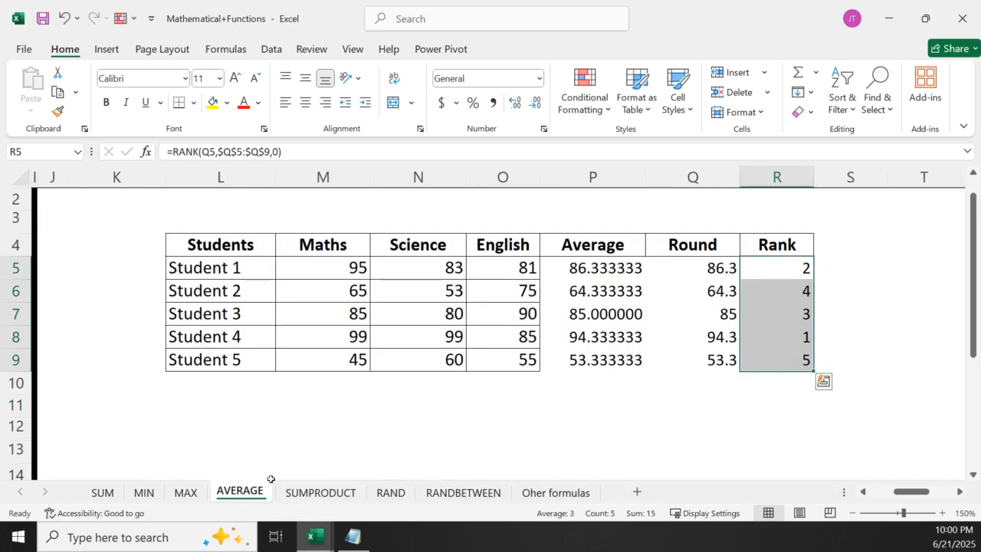
pyautogui.click(705, 270)
pyautogui.doubleClick(705, 270)
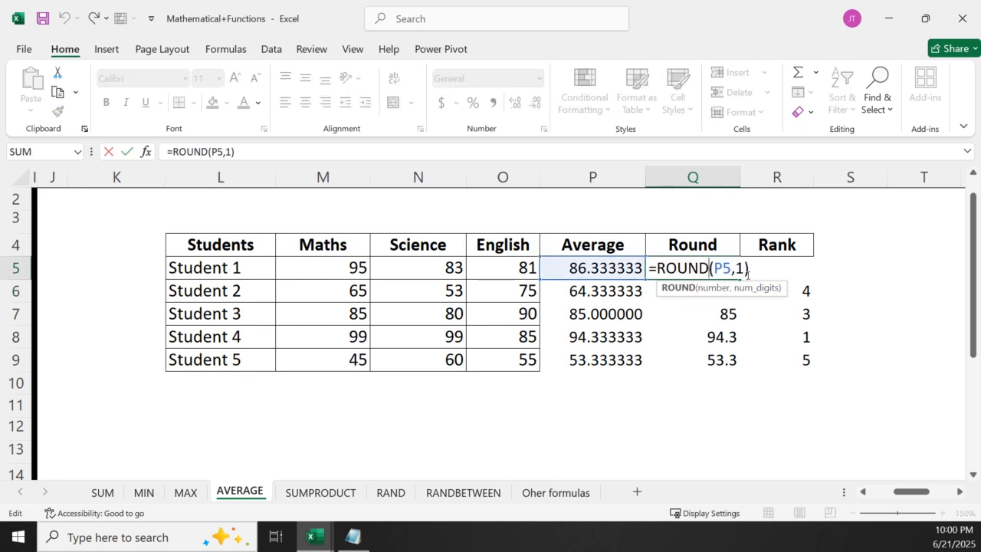
pyautogui.press('Return')
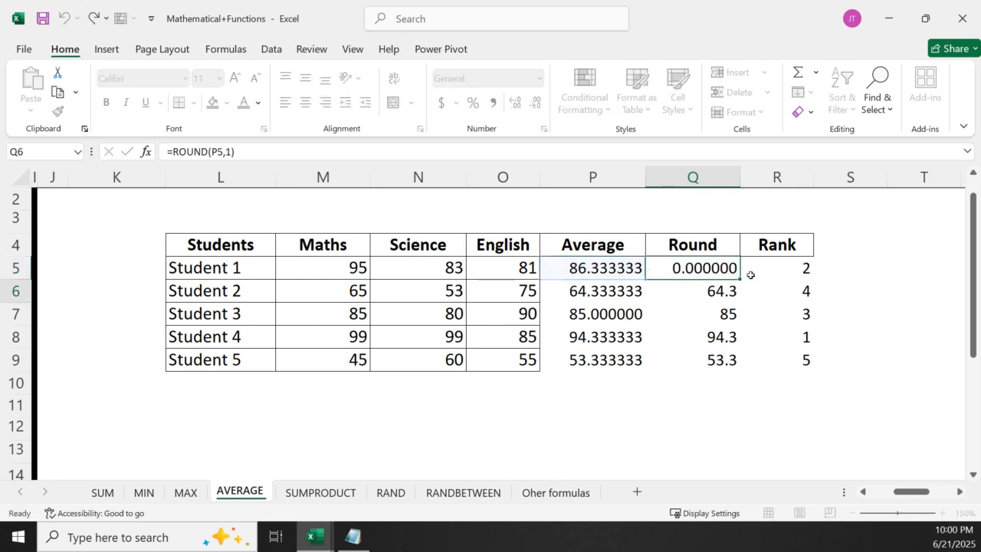
pyautogui.press('Up')
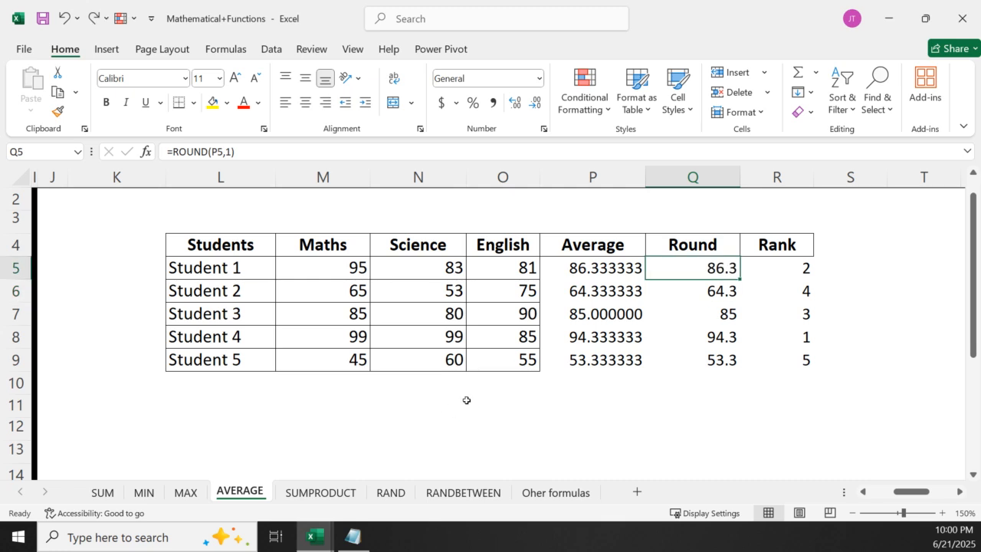
# Look through the explanation and example sheets from SUM, MIN, MAX and AVERAGE to SUMPRODUCT and RANDBETWEEN
pyautogui.moveTo(912, 491); pyautogui.dragTo(889, 491)
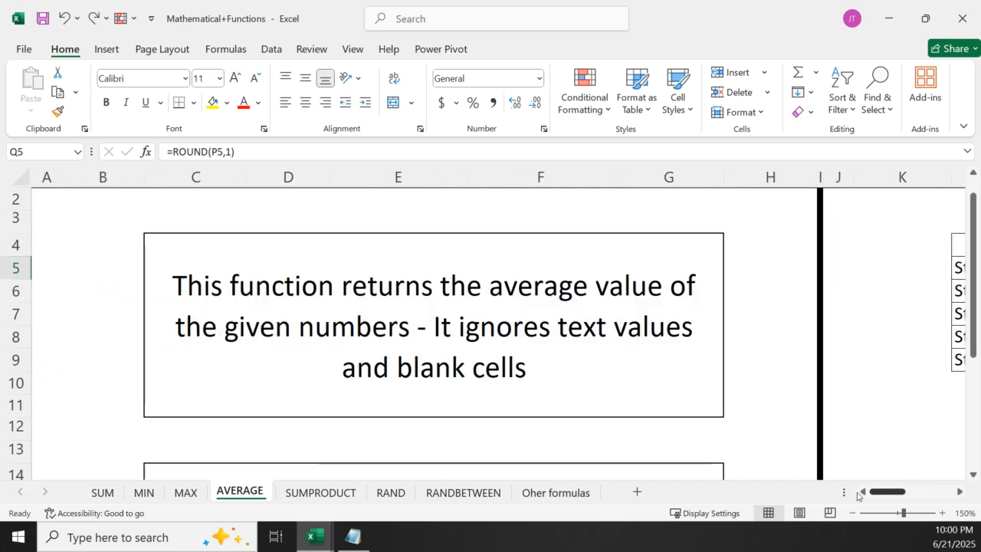
pyautogui.click(98, 494)
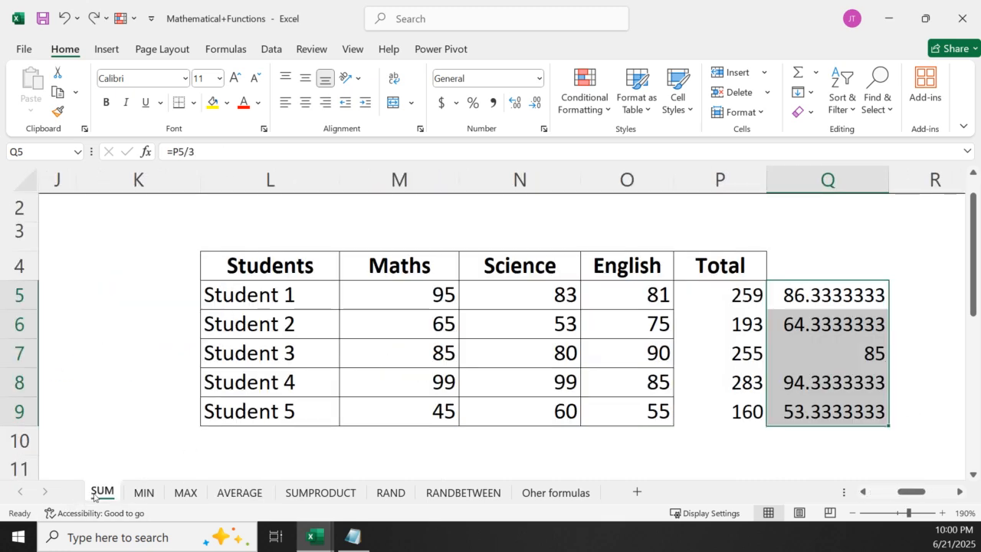
pyautogui.click(143, 493)
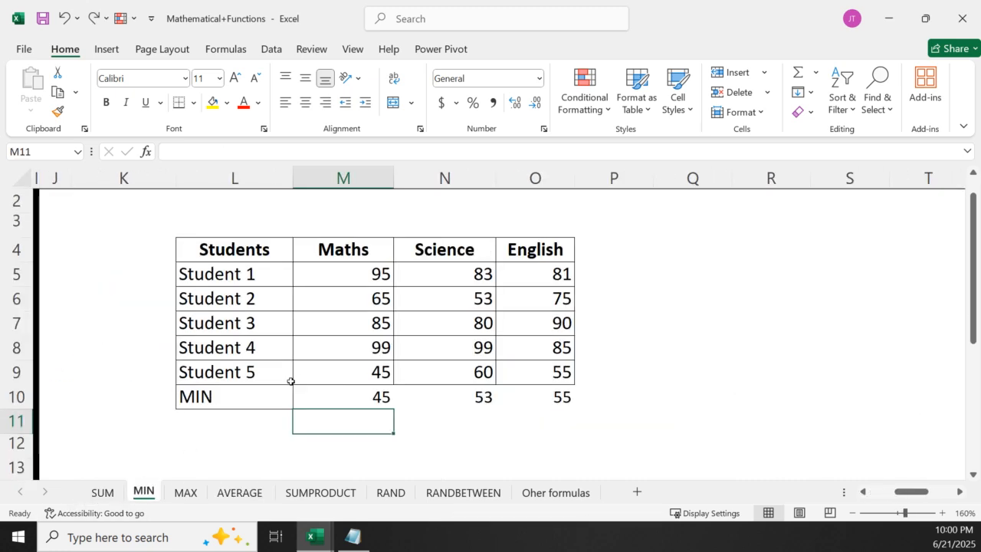
pyautogui.click(184, 494)
pyautogui.click(244, 494)
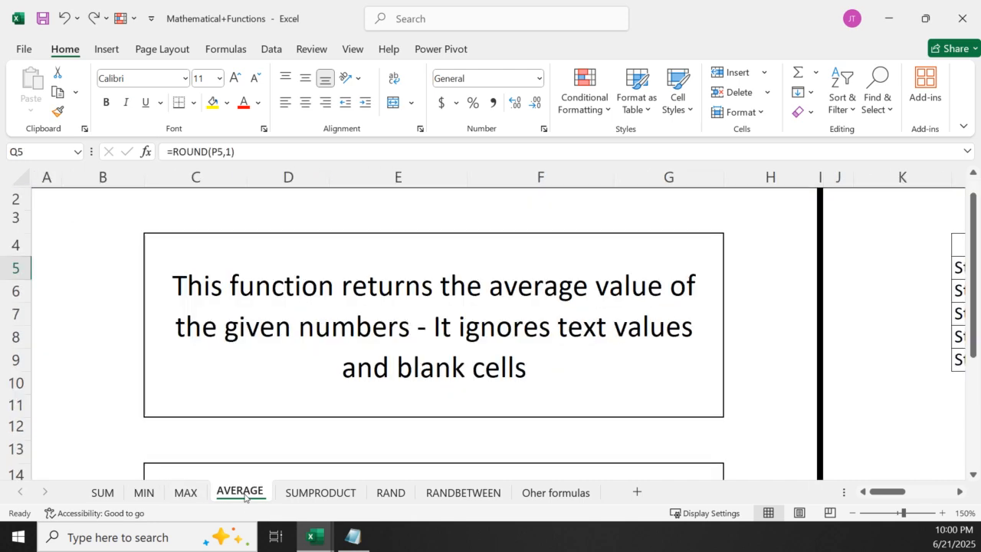
pyautogui.click(318, 492)
pyautogui.click(485, 493)
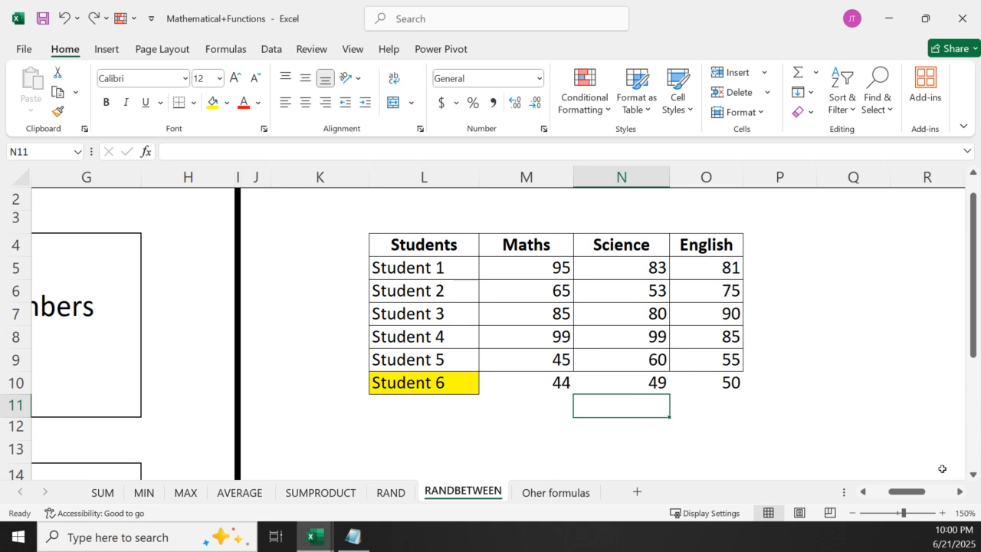
# Switch to Notepad and add the heading "Textual Functions" below the Sumproduct entry, separated by a blank line and followed by empty lines
pyautogui.click(368, 534)
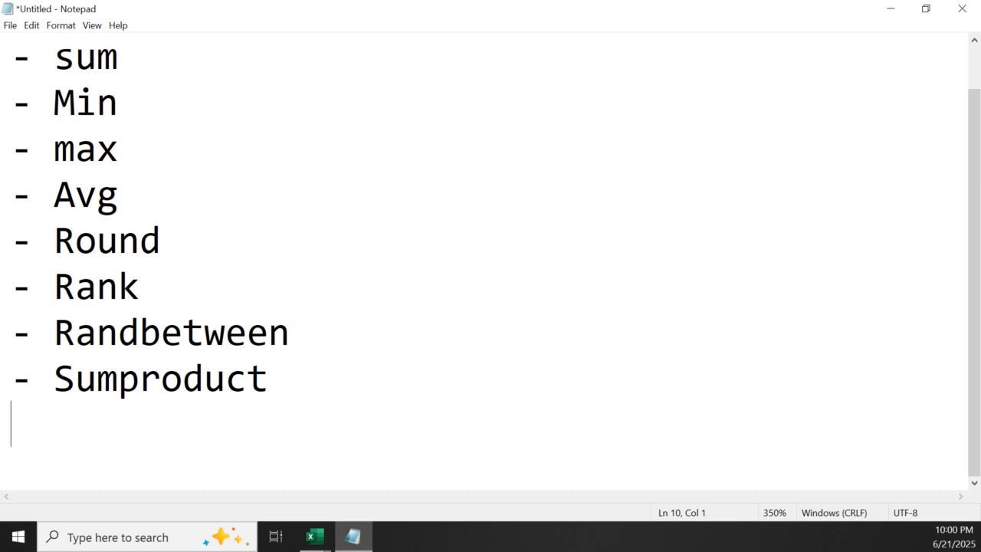
pyautogui.hotkey('alt', 'Tab')
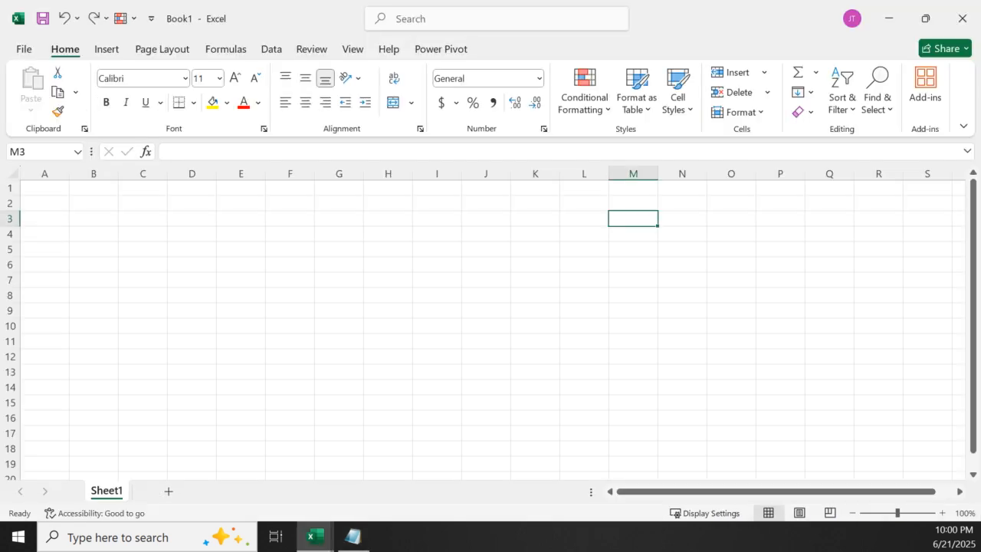
pyautogui.moveTo(708, 26); pyautogui.dragTo(0, 130)
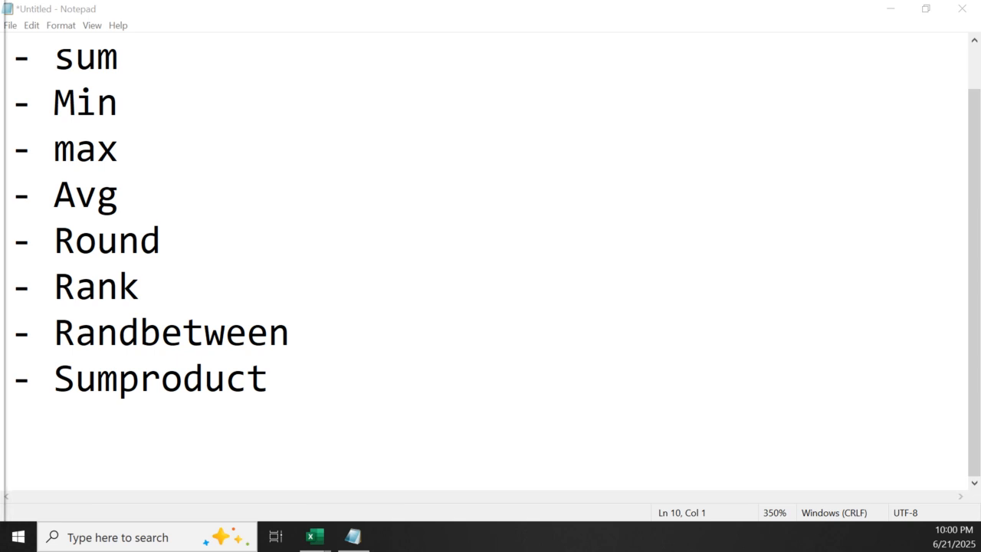
pyautogui.click(102, 455)
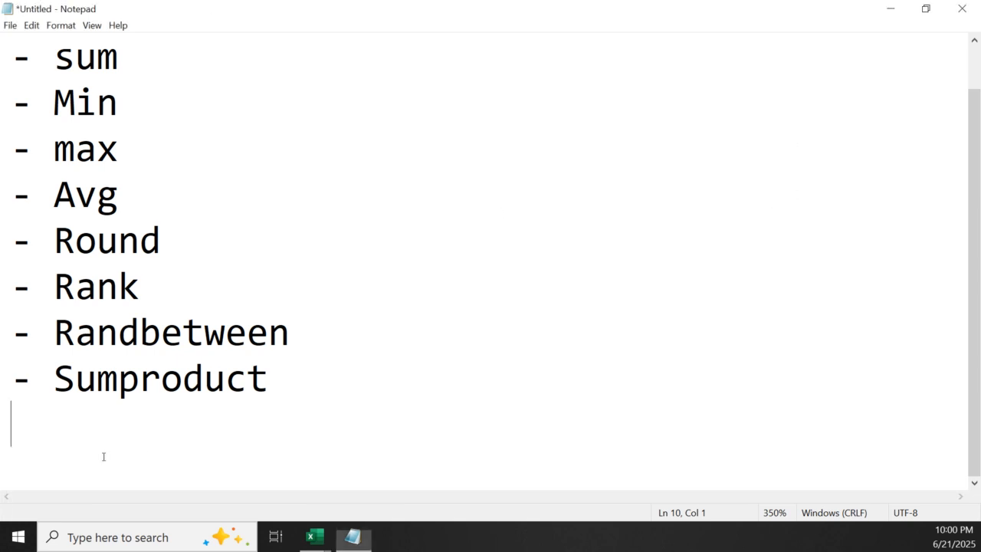
pyautogui.press('Return')
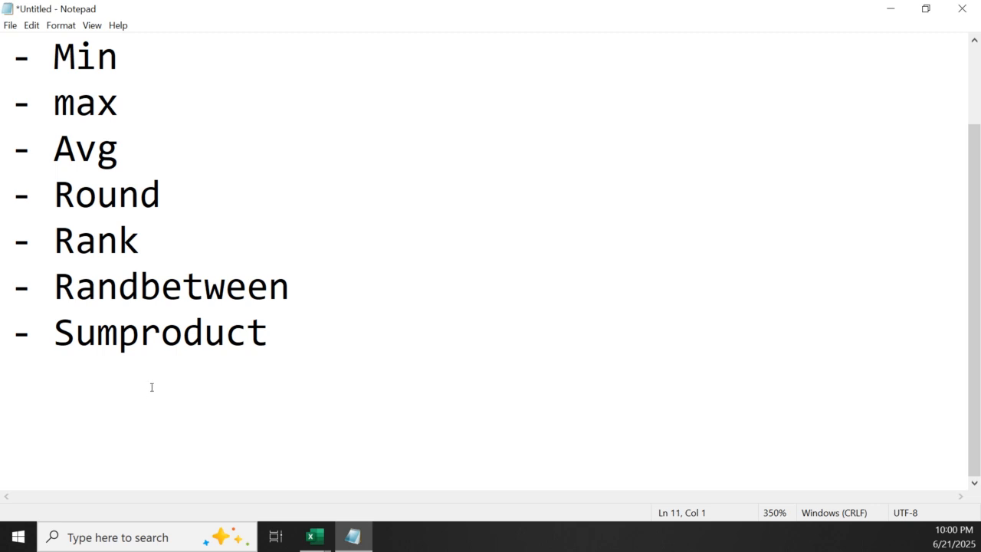
pyautogui.write('Textu')
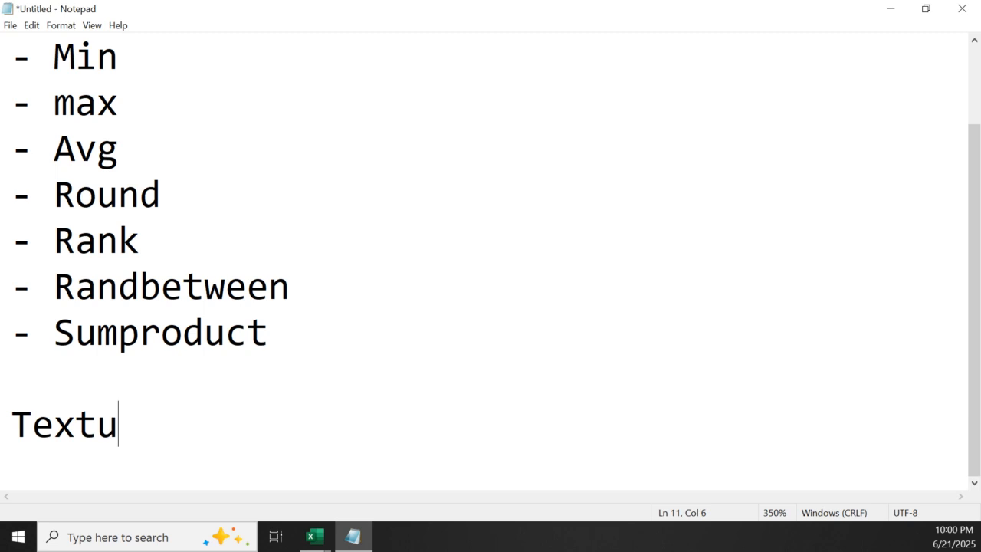
pyautogui.write('al Fun')
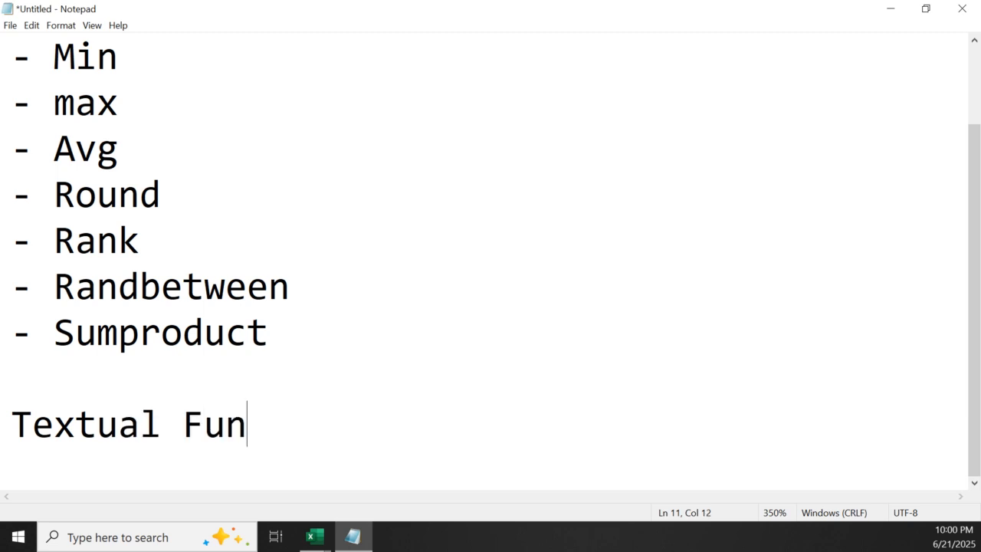
pyautogui.write('ctions')
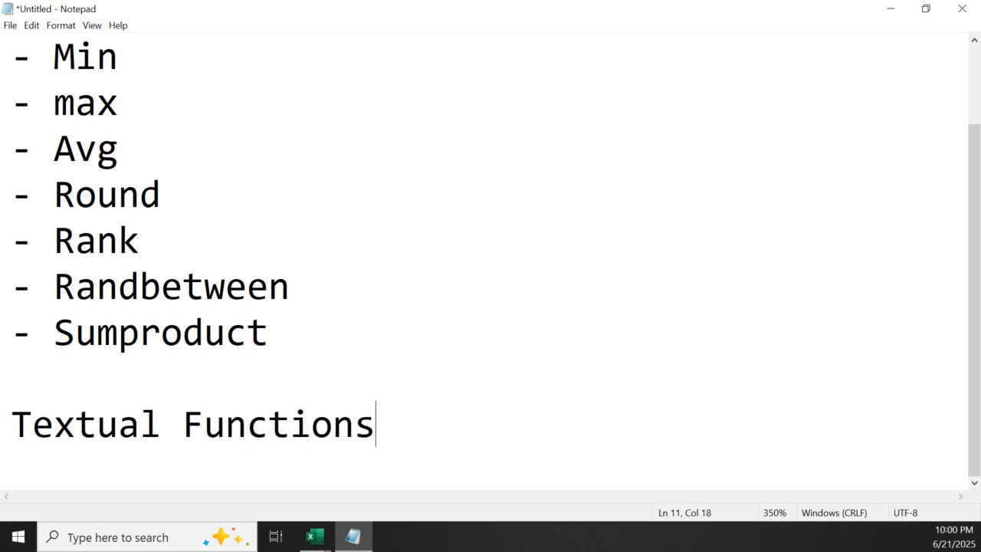
pyautogui.press('Return')
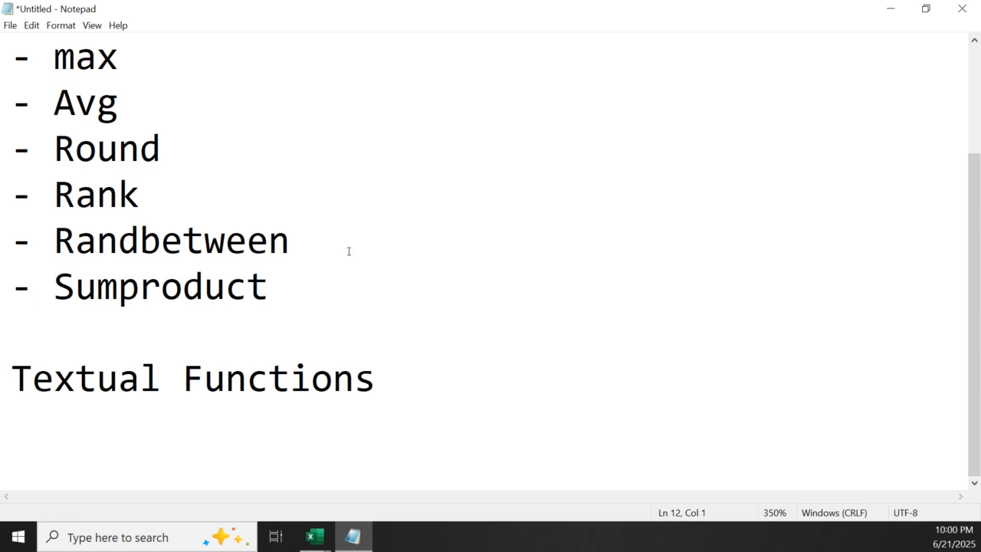
pyautogui.press('Return')
pyautogui.press('Return')
pyautogui.press('Return')
pyautogui.press('Return')
pyautogui.press('Return')
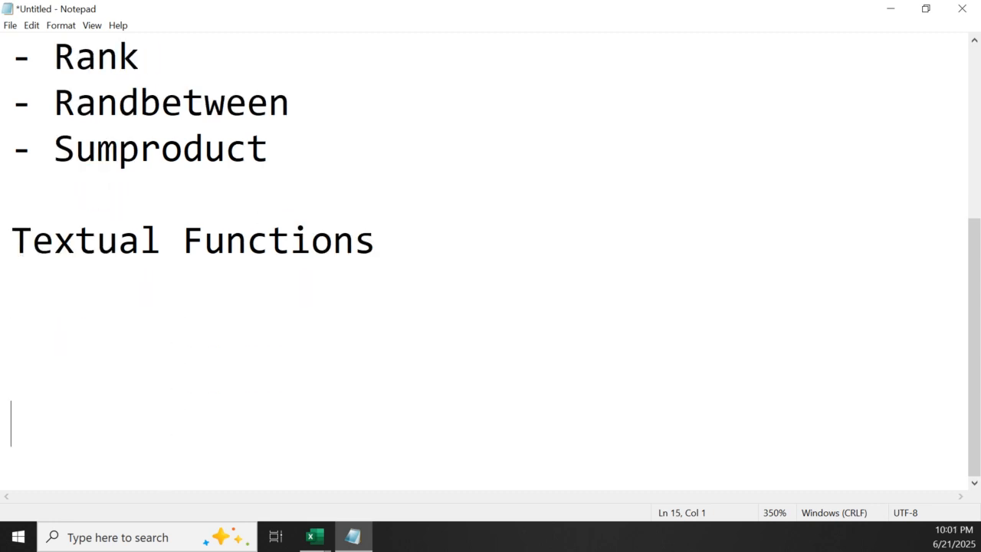
# Add the list entry "- Trim" directly below the "Textual Functions" heading
pyautogui.press('Return')
pyautogui.press('Return')
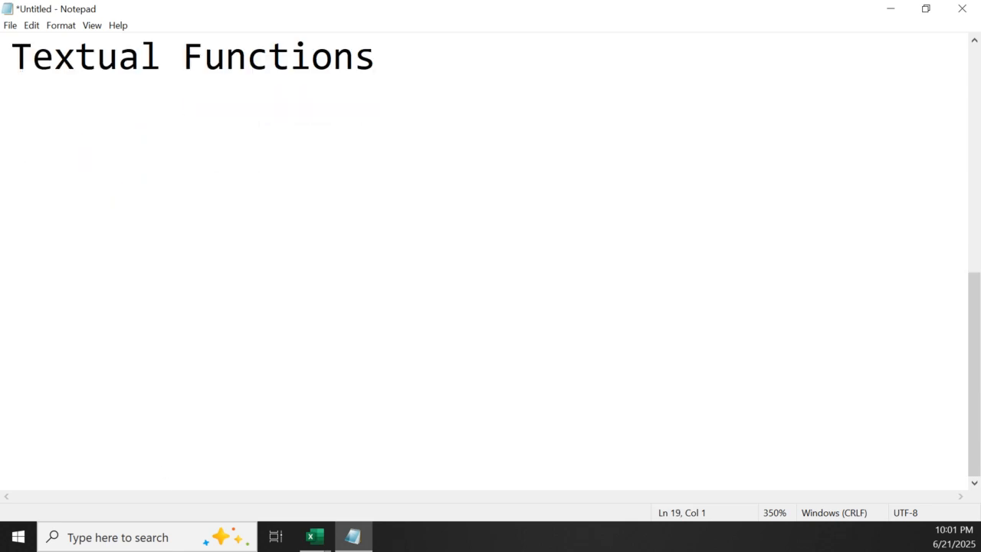
pyautogui.hotkey('alt', 'Tab')
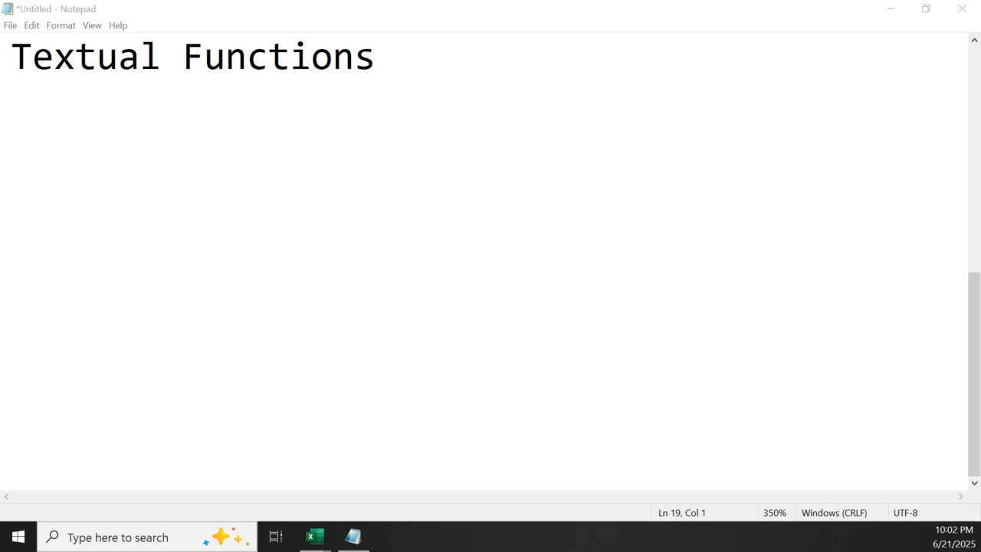
pyautogui.click(160, 130)
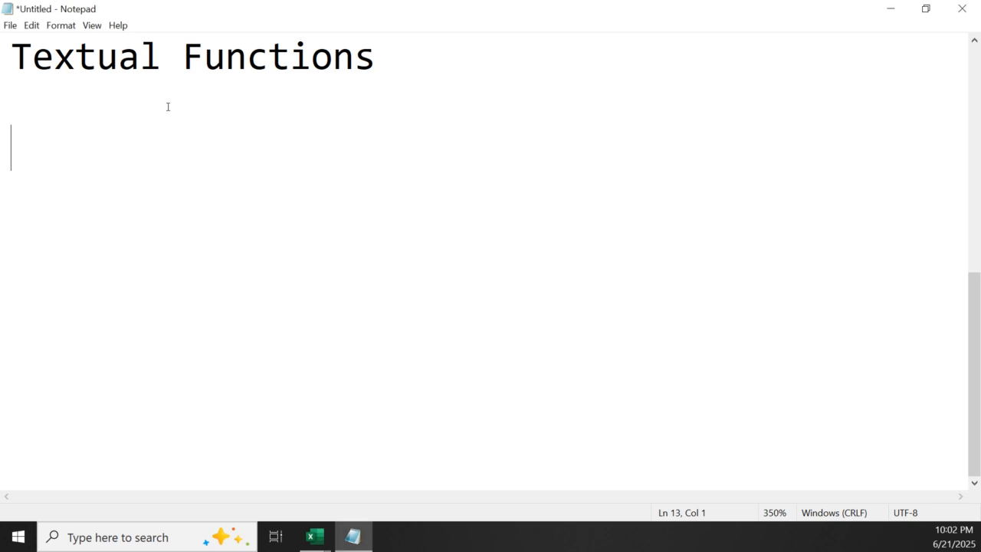
pyautogui.press('Up')
pyautogui.write('- ')
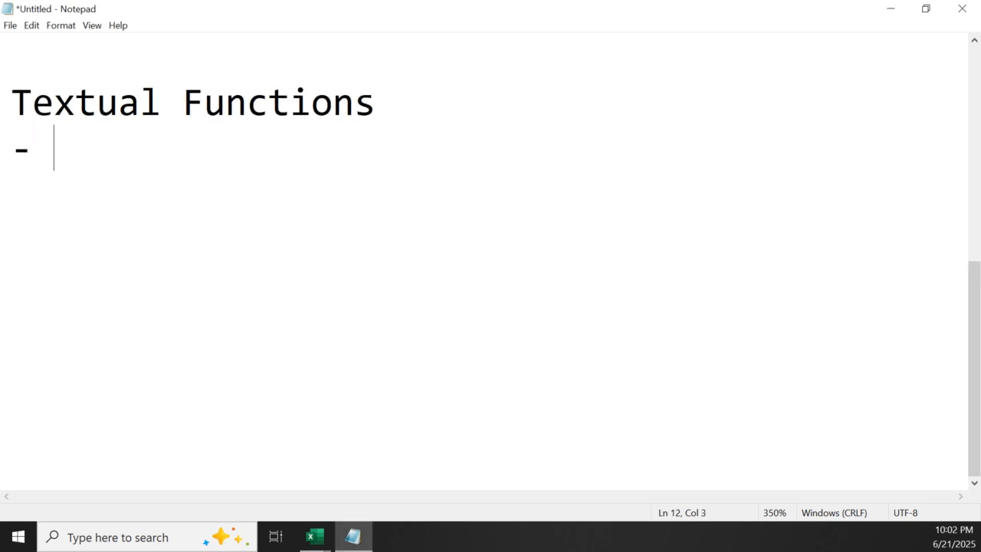
pyautogui.write('Trim')
pyautogui.press('Return')
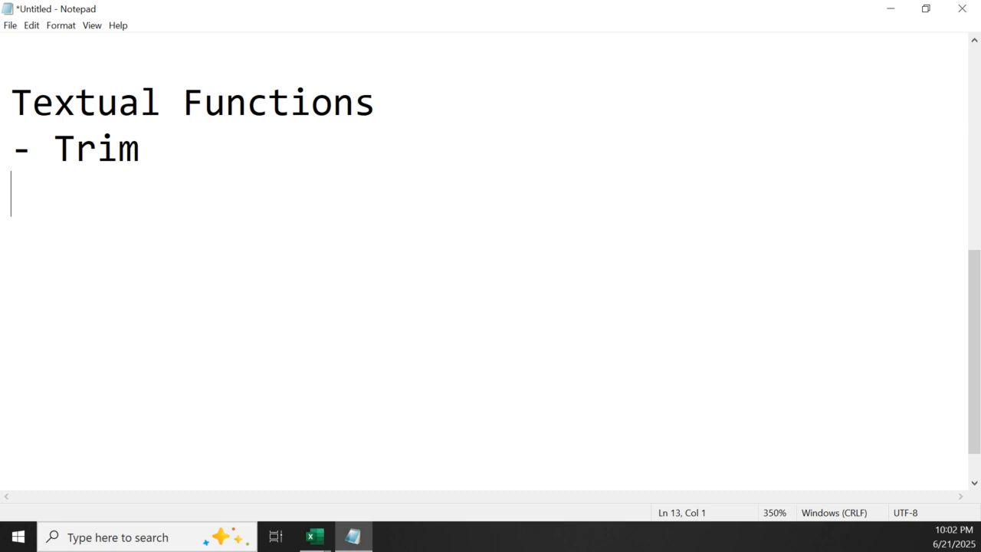
# Add the list entry "- Concatenate" below Trim
pyautogui.write('- Conac')
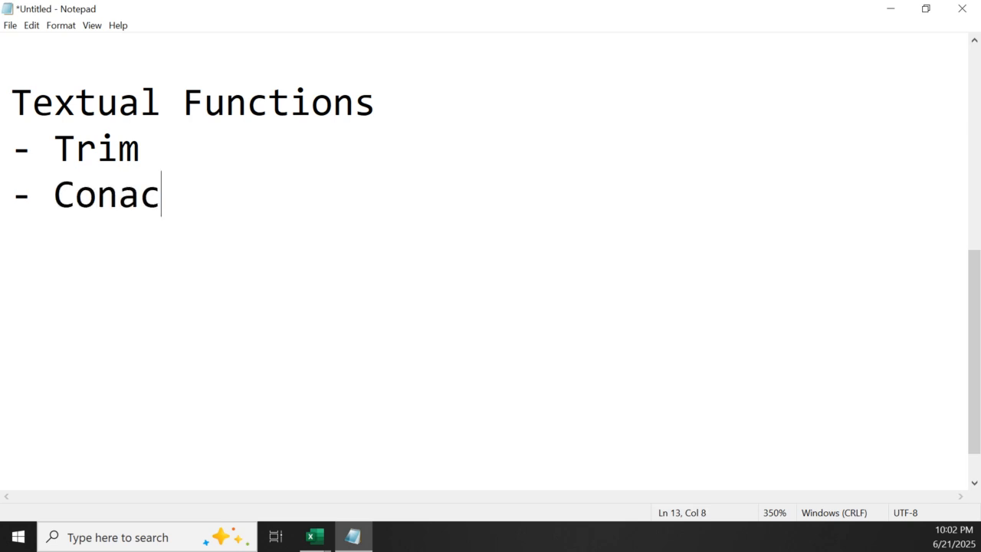
pyautogui.press('BackSpace')
pyautogui.press('BackSpace')
pyautogui.write('cate')
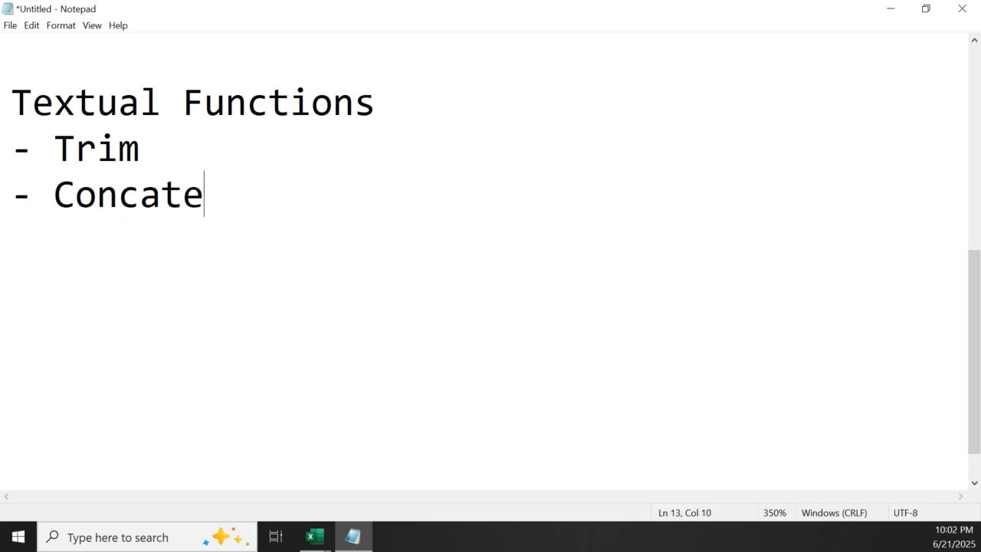
pyautogui.write('nate')
pyautogui.press('Return')
# Add the list entry "- Upper,lower,proper" below Concatenate
pyautogui.write('- ')
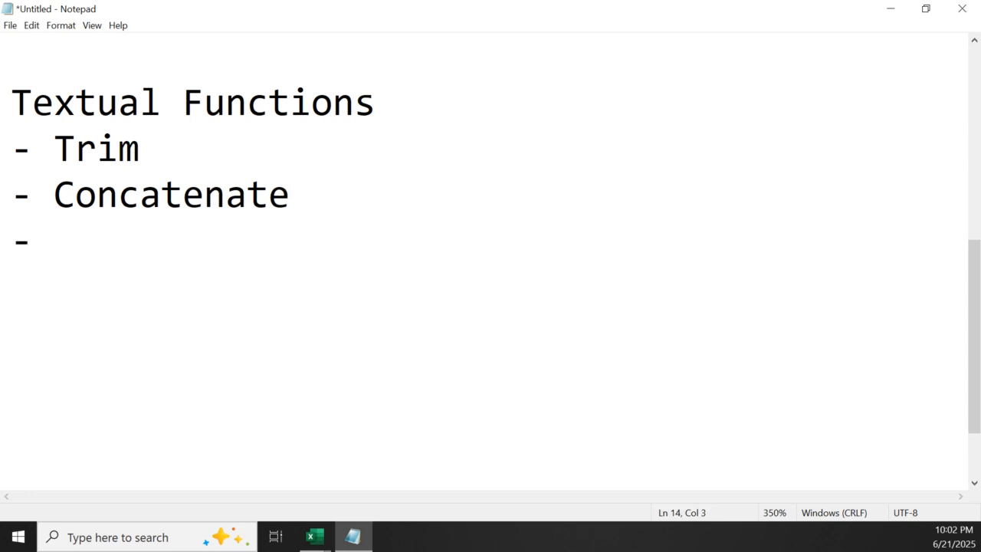
pyautogui.write('Upper')
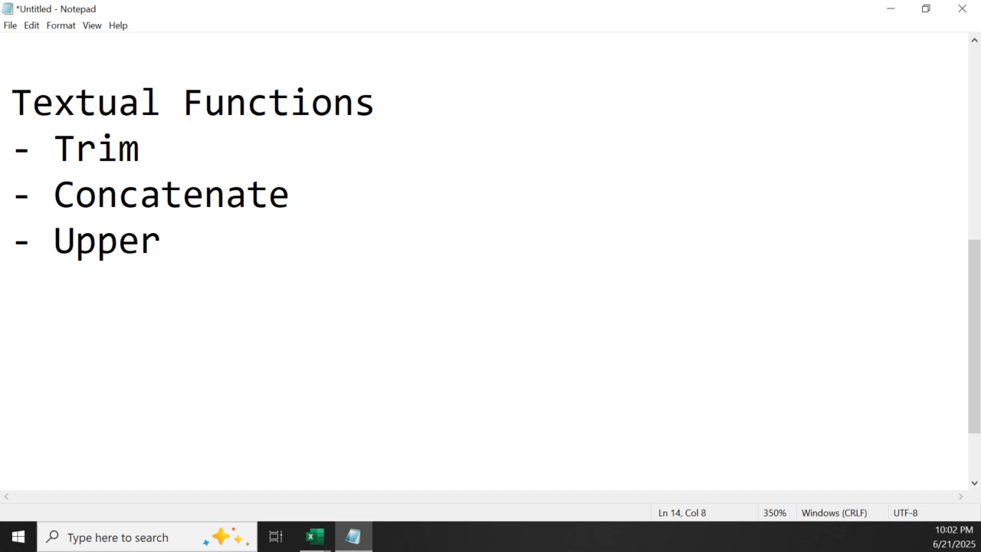
pyautogui.write(',lowe')
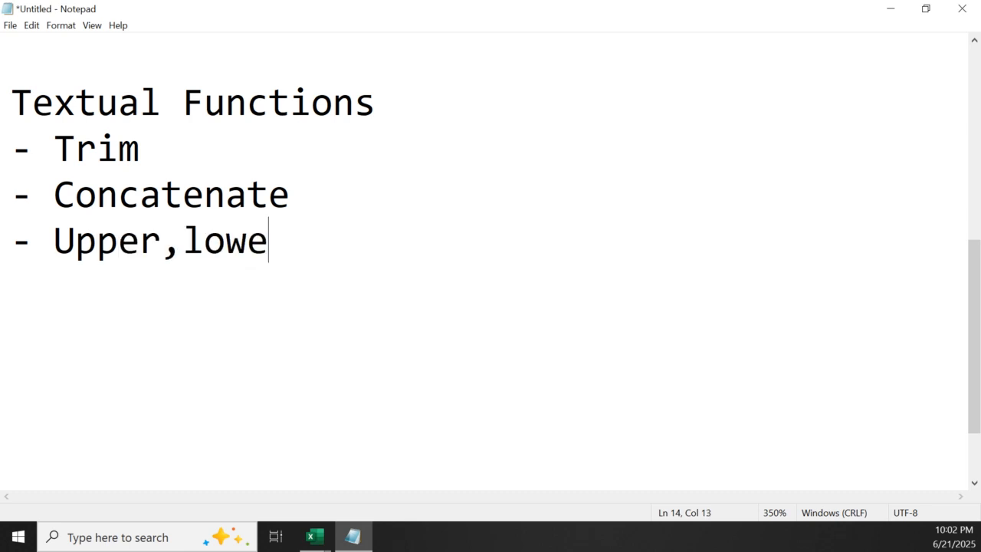
pyautogui.write('r,pr')
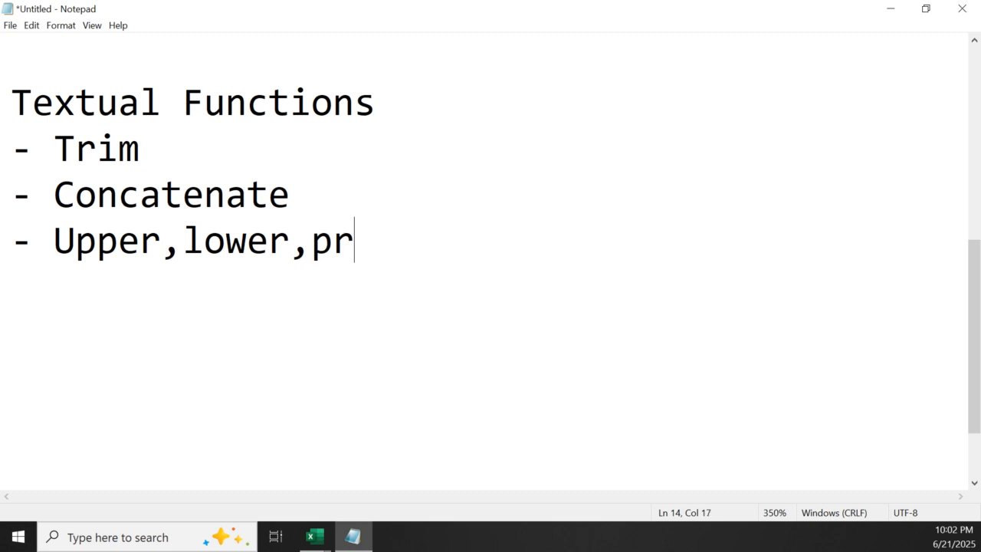
pyautogui.write('oper')
pyautogui.press('Return')
# Add the list entry "- Length" below the Upper,lower,proper line
pyautogui.write('--')
pyautogui.press('BackSpace')
pyautogui.press('BackSpace')
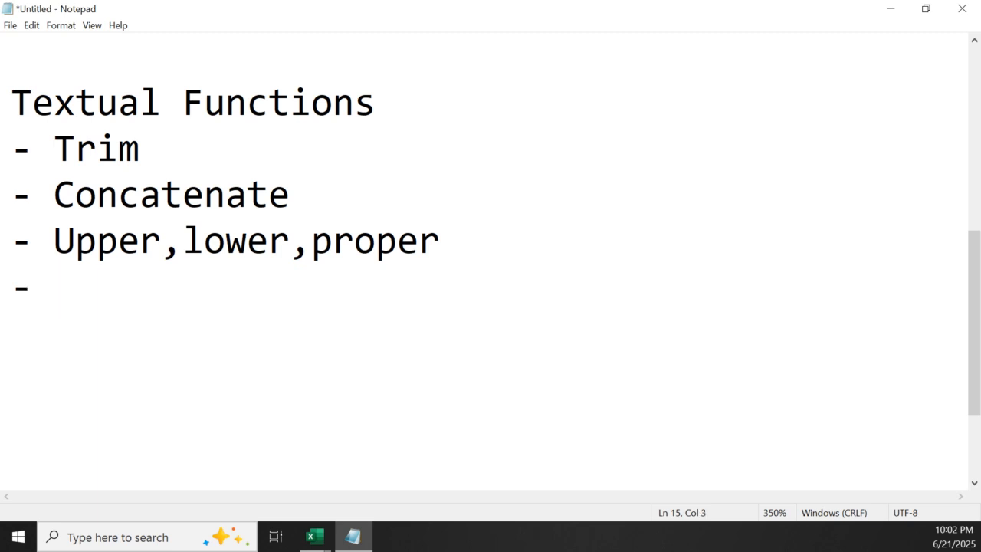
pyautogui.write('Le')
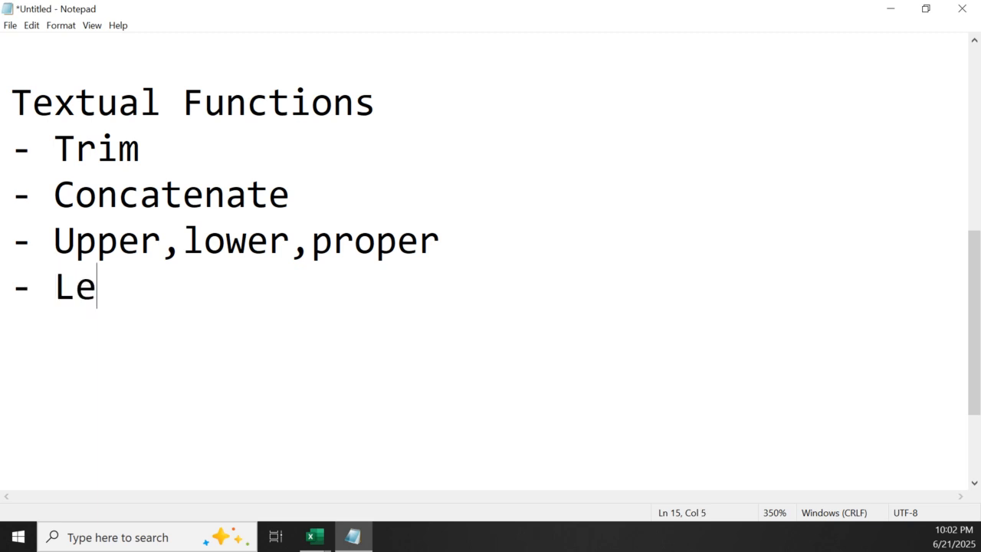
pyautogui.write('ngrh')
pyautogui.press('BackSpace')
pyautogui.press('BackSpace')
pyautogui.write('th')
pyautogui.press('Return')
# Add the list entry "- left,right,mid" below Length
pyautogui.write('-')
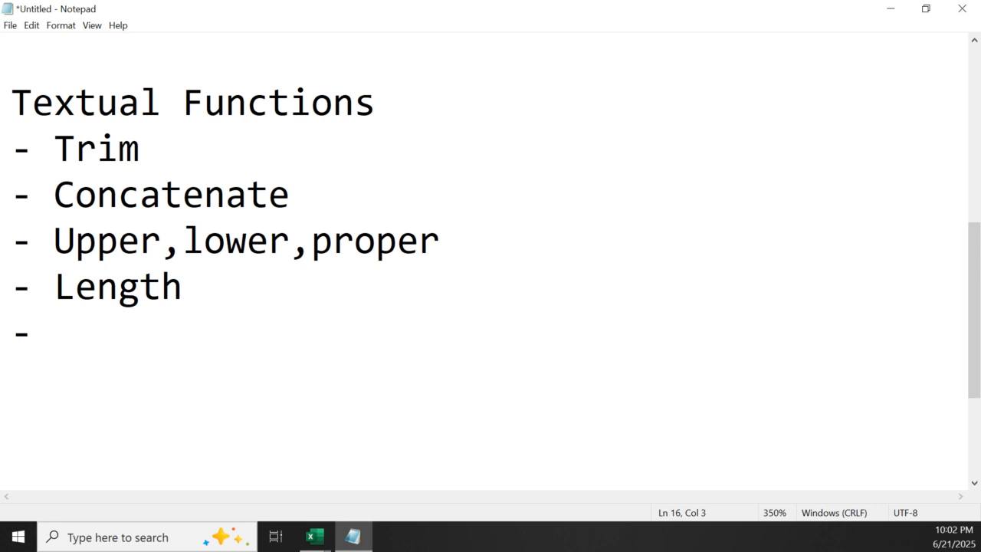
pyautogui.write(' left')
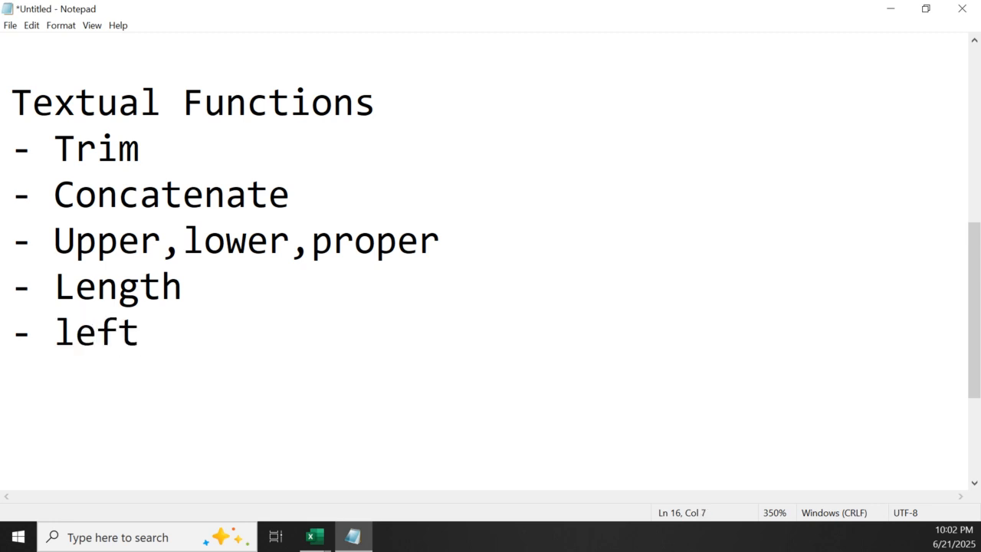
pyautogui.write(',rig')
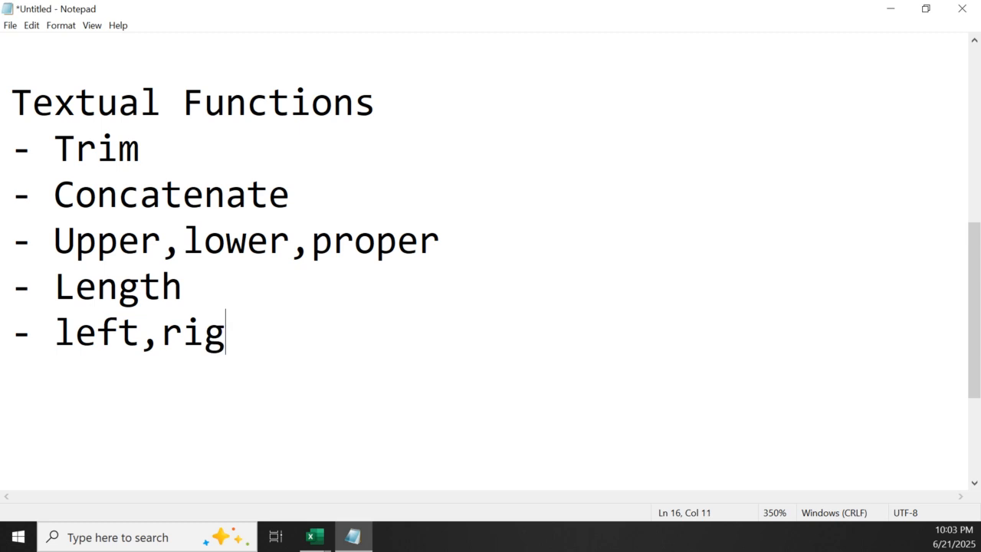
pyautogui.write('ht,m')
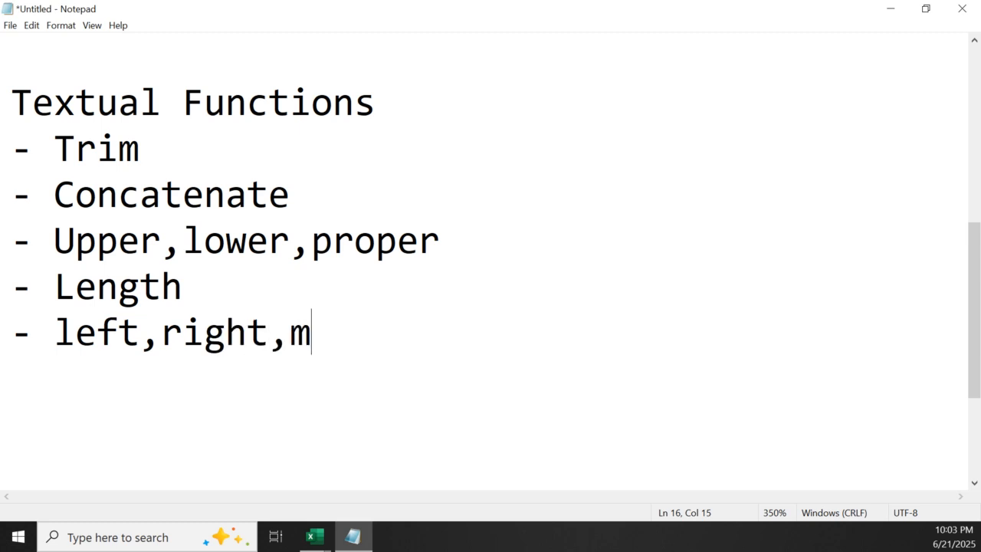
pyautogui.write('id')
pyautogui.press('Return')
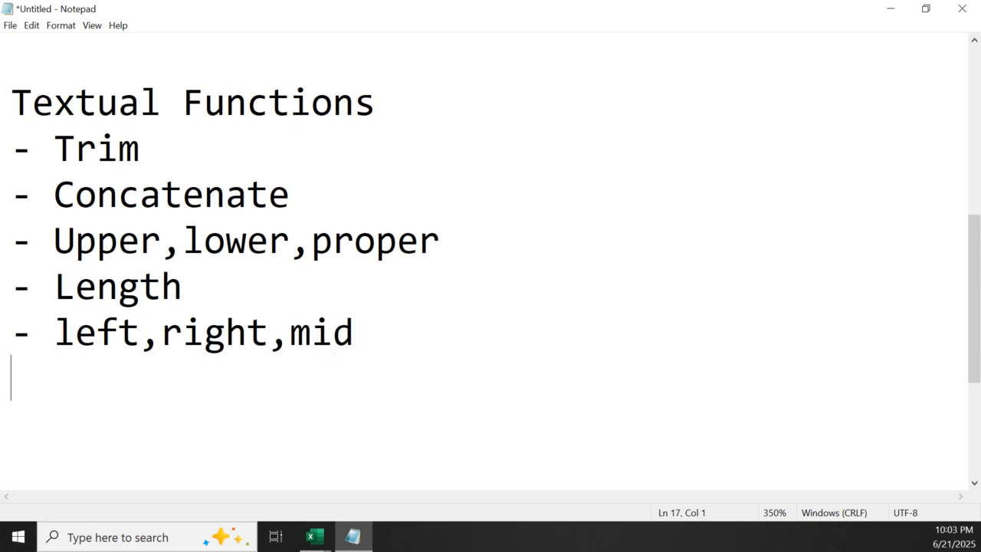
# Add the list entry "- substitute function" below the left,right,mid line, followed by a new line
pyautogui.write('- su')
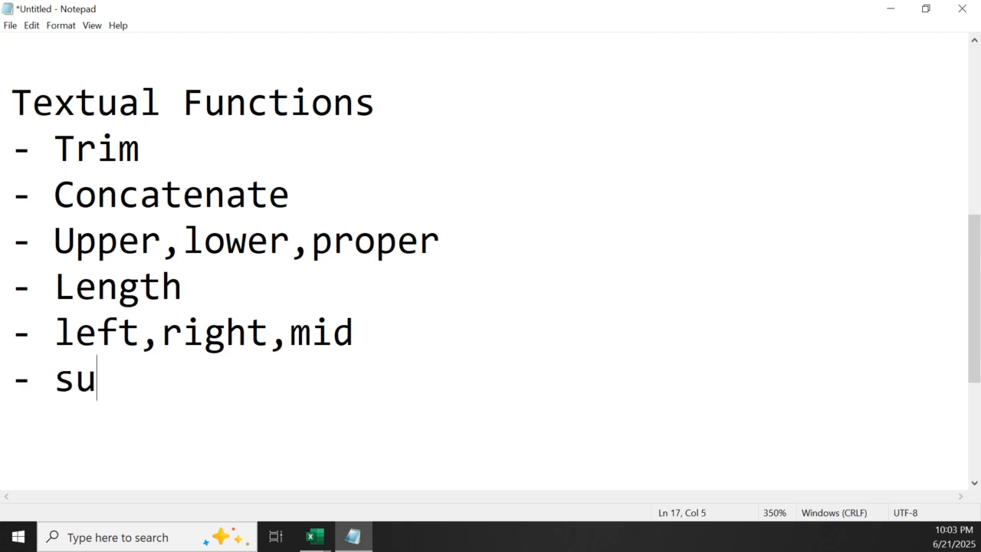
pyautogui.write('bs')
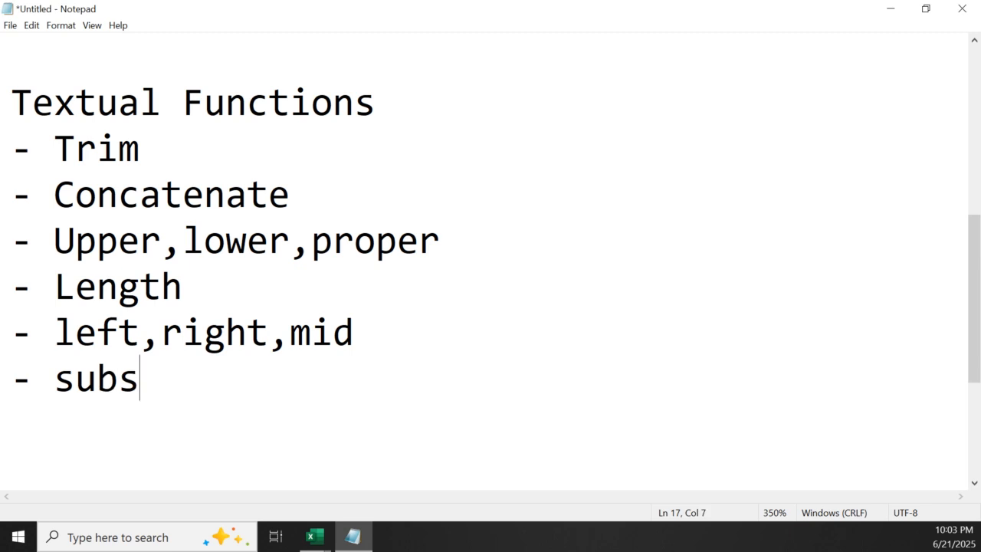
pyautogui.write('tit')
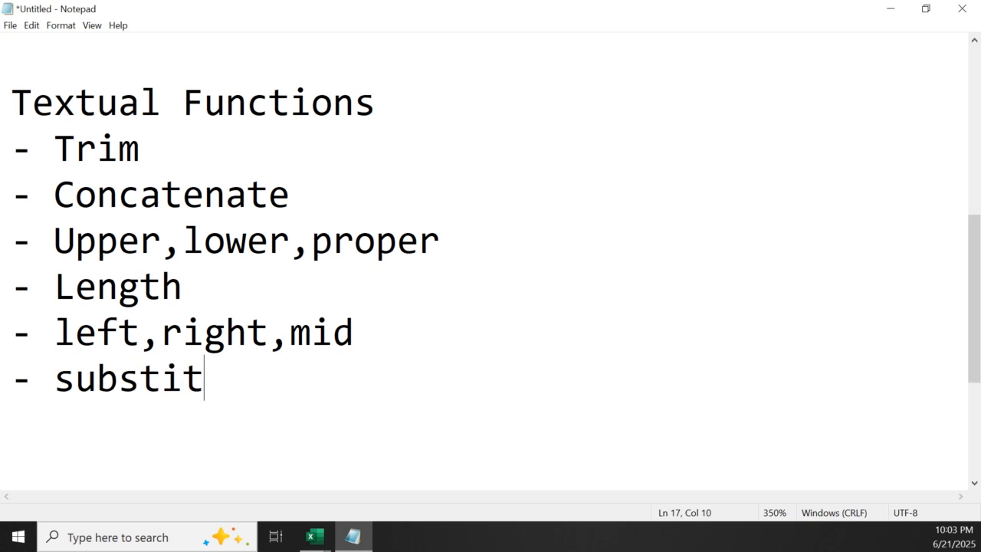
pyautogui.write('ute ')
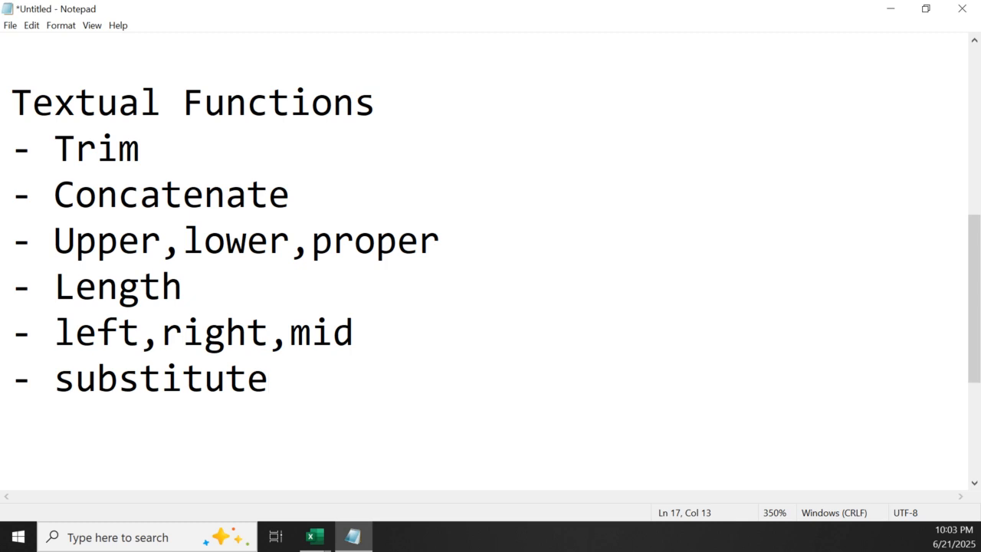
pyautogui.write('function')
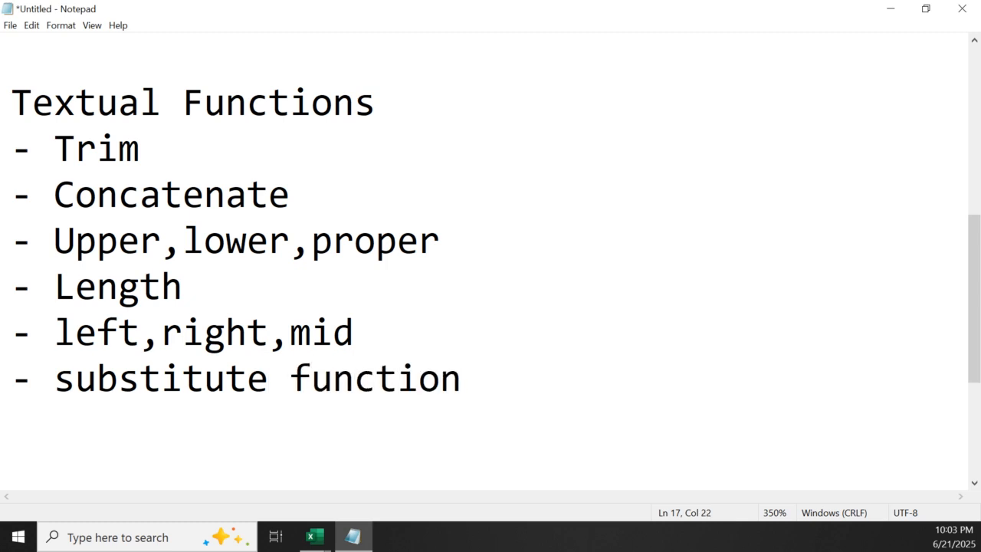
pyautogui.press('Return')
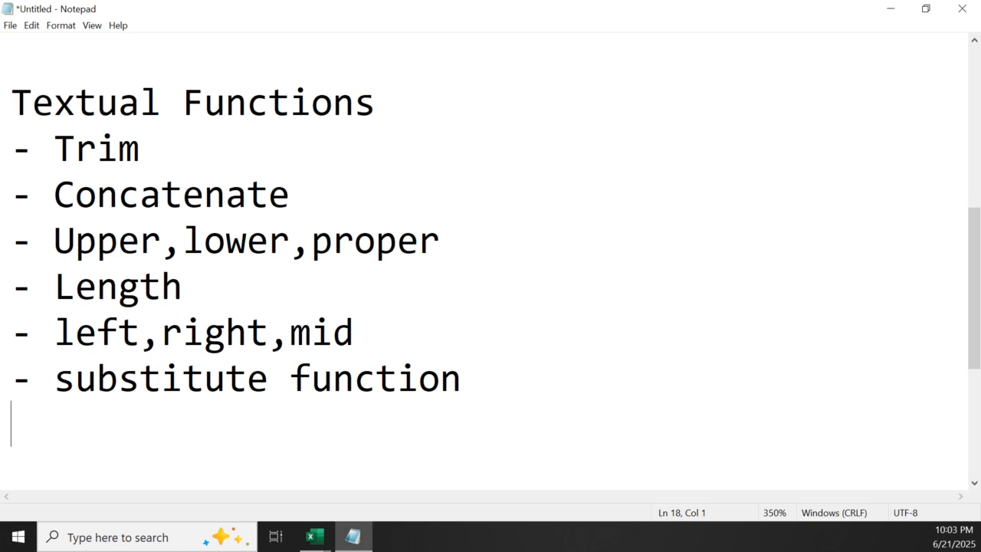
# Append "(data cleaning" to the end of the "Textual Functions" heading
pyautogui.click(441, 94)
pyautogui.write('(data cleaning')
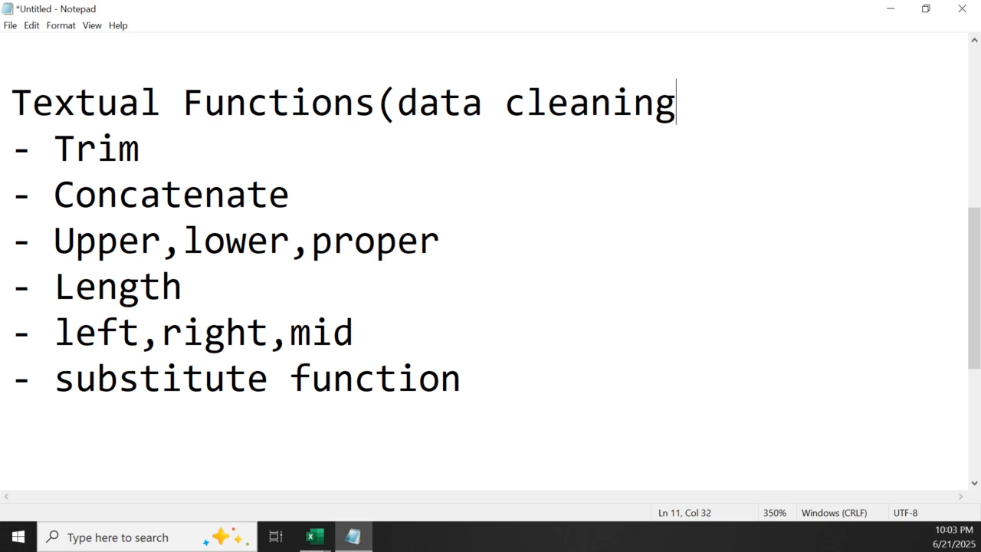
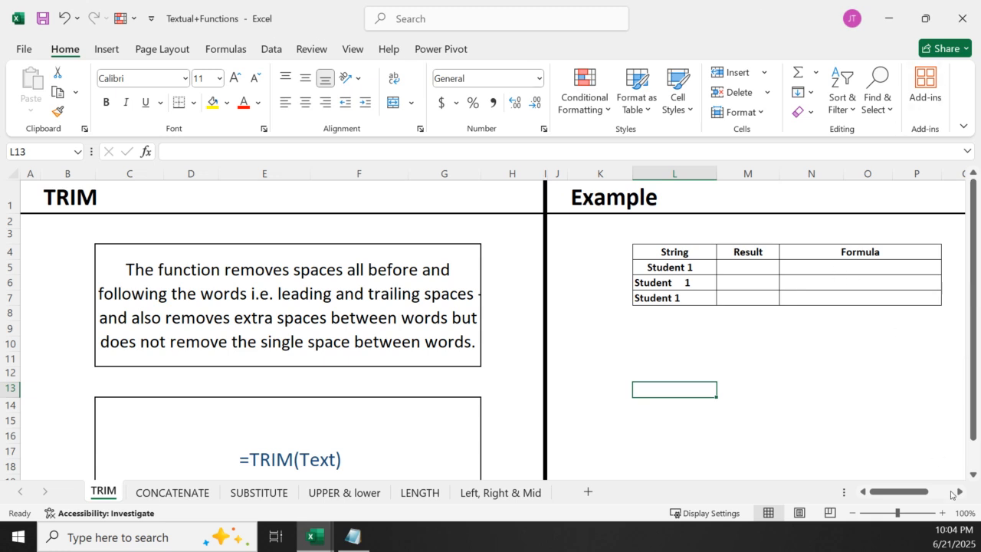
# Zoom the TRIM sheet to 190% and bring the Example table with its String, Result and Formula columns into view
pyautogui.click(957, 496)
pyautogui.click(958, 497)
pyautogui.click(957, 497)
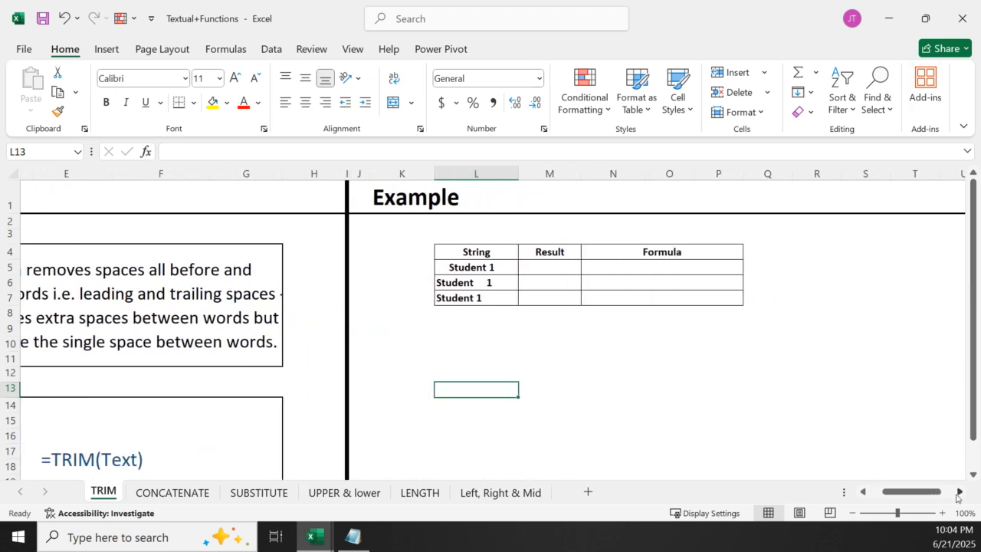
pyautogui.click(942, 513)
pyautogui.click(942, 514)
pyautogui.click(942, 514)
pyautogui.click(942, 514)
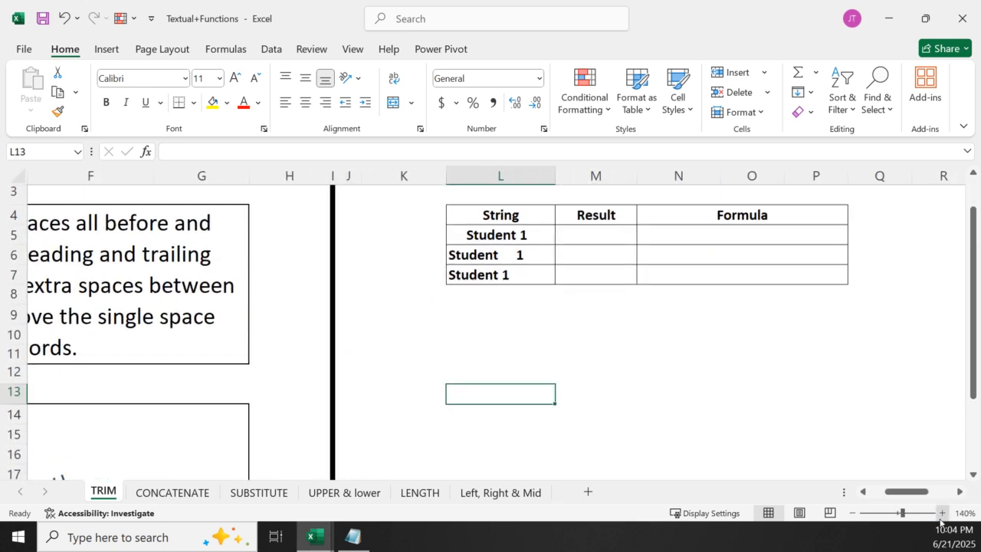
pyautogui.click(942, 513)
pyautogui.click(942, 513)
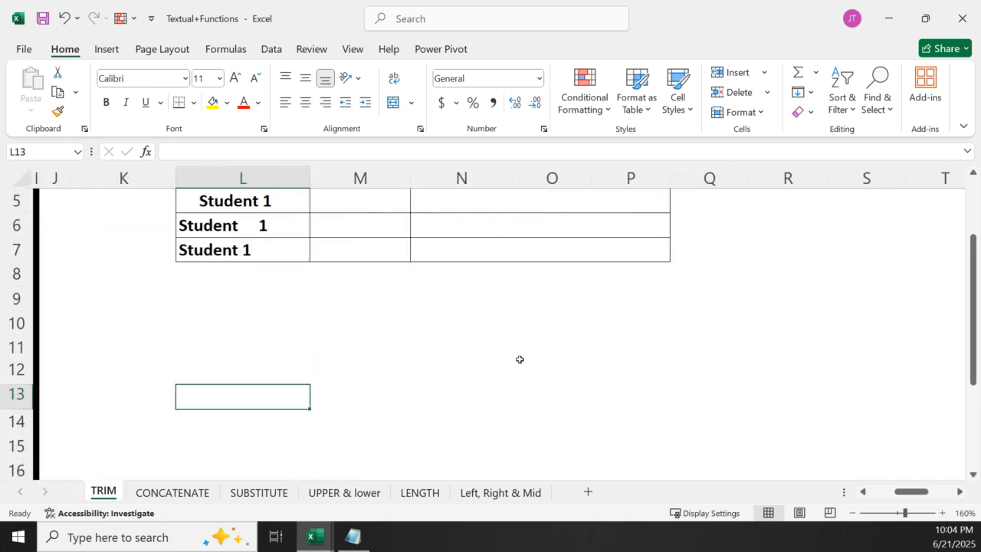
pyautogui.scroll(2, 368, 309)
pyautogui.click(961, 492)
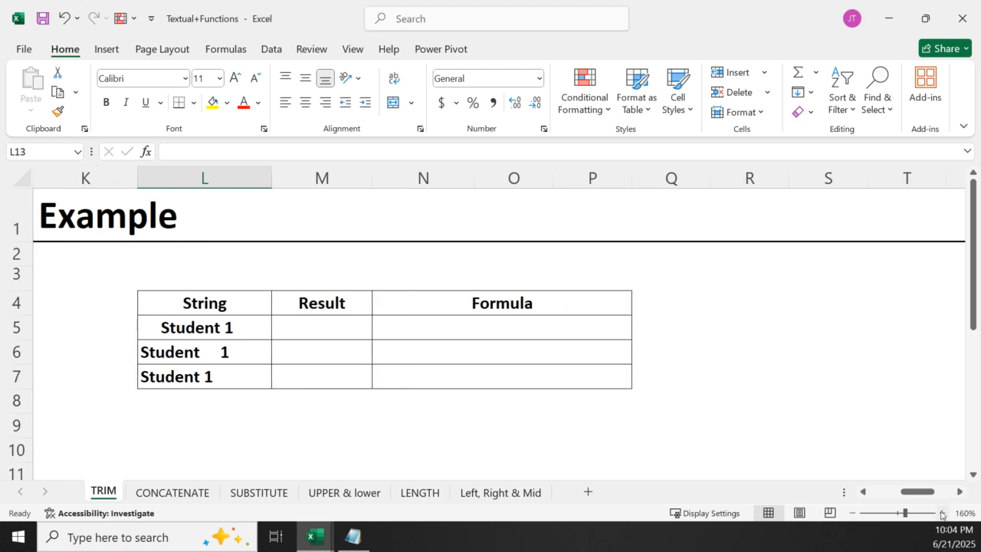
pyautogui.click(941, 513)
pyautogui.click(941, 514)
pyautogui.click(942, 514)
pyautogui.moveTo(927, 494); pyautogui.dragTo(914, 494)
pyautogui.click(288, 178)
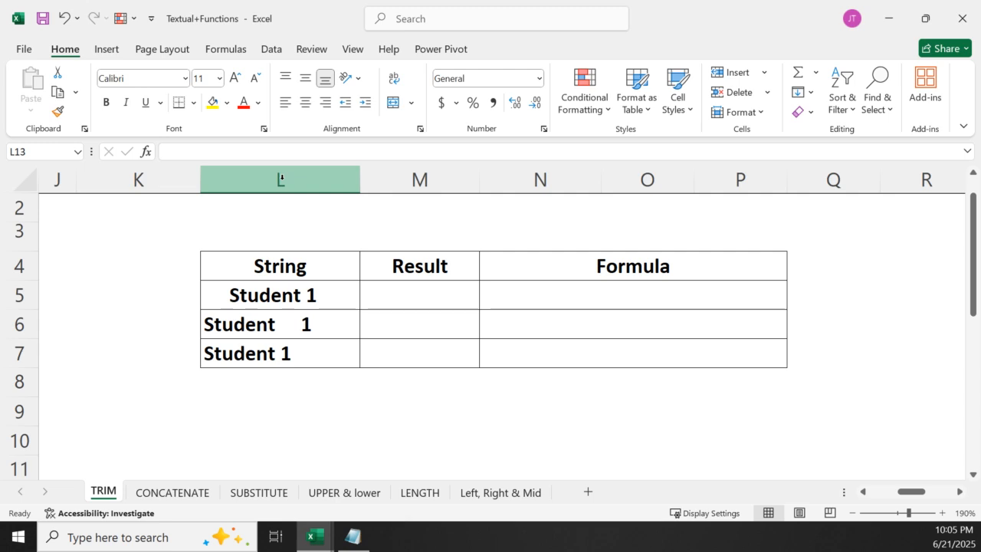
# Try right and centre alignment on the strings in L5:L7, finishing with top and left alignment
pyautogui.moveTo(247, 293); pyautogui.dragTo(269, 357)
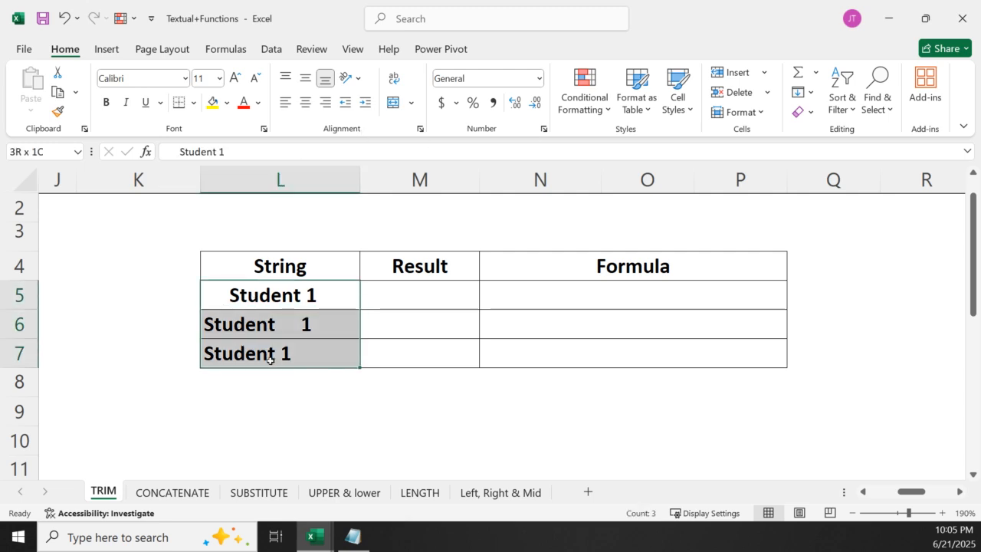
pyautogui.click(285, 78)
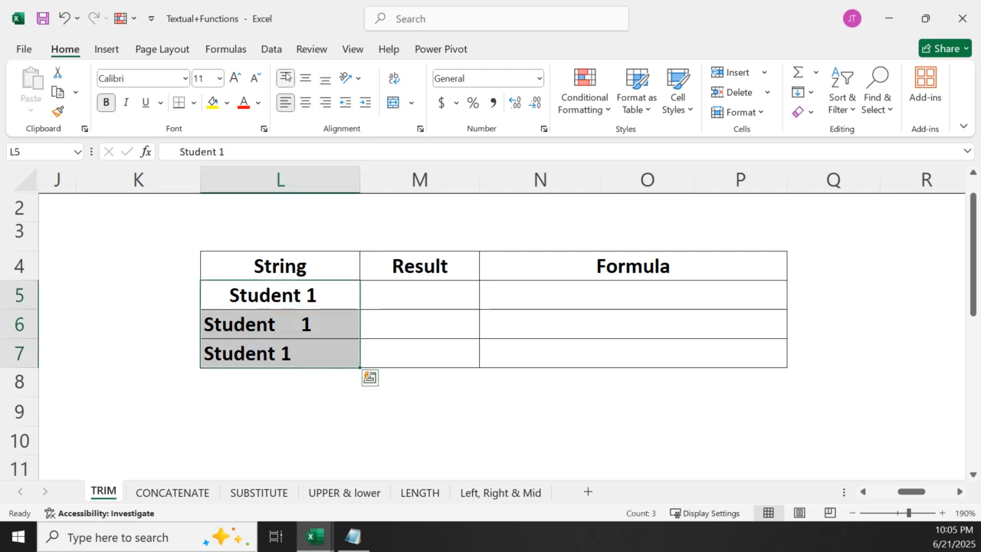
pyautogui.click(326, 103)
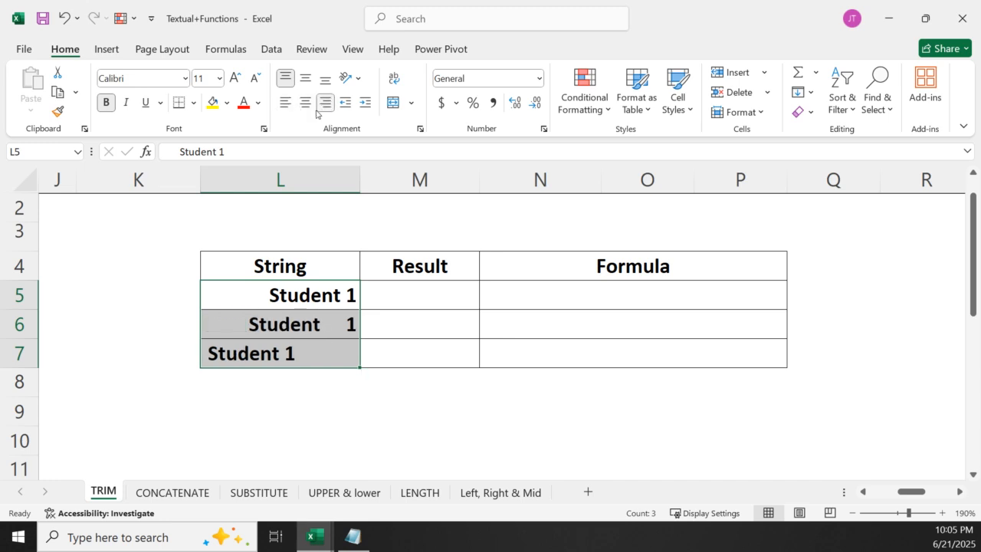
pyautogui.click(309, 106)
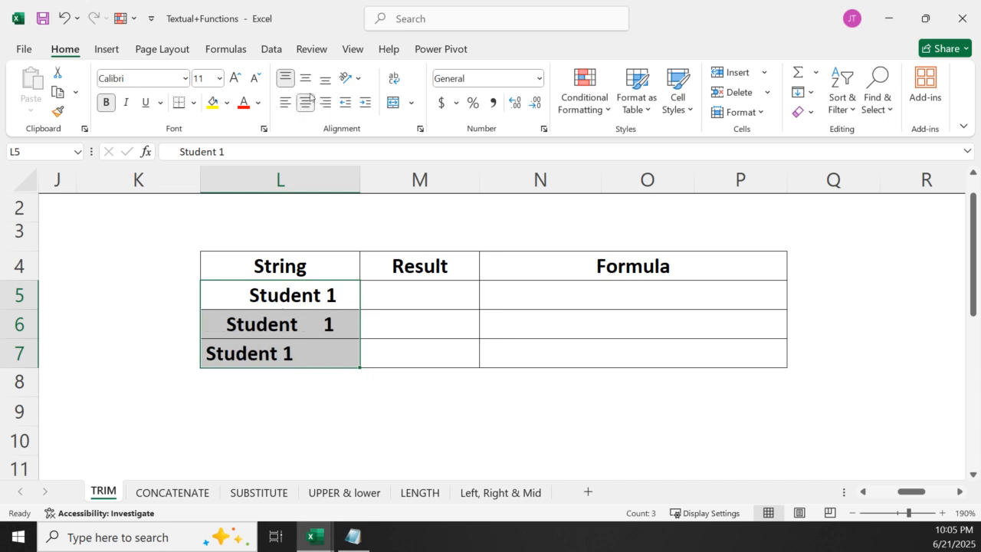
pyautogui.click(311, 85)
pyautogui.click(285, 77)
pyautogui.click(285, 103)
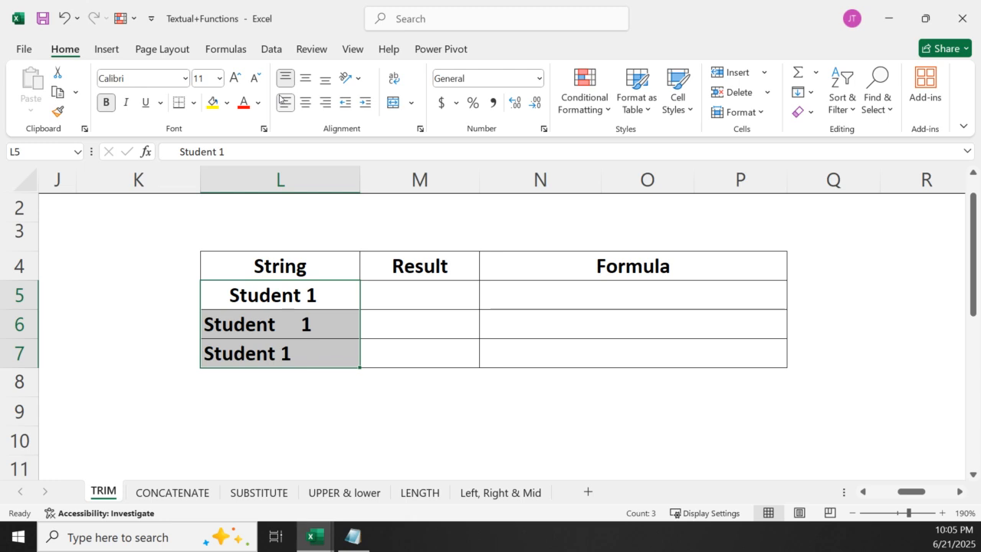
pyautogui.click(311, 440)
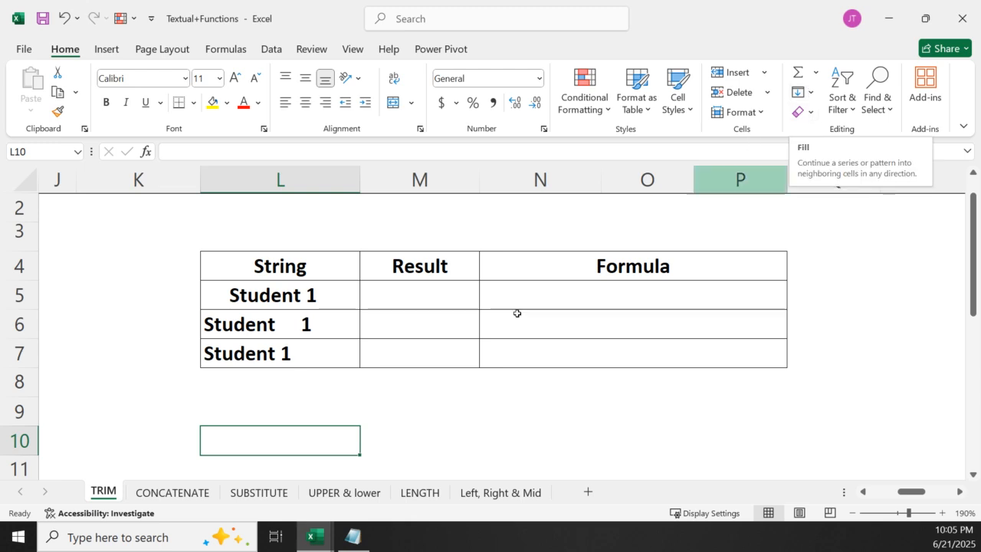
# Enter the formula =TRIM(L5) in cell M5 to clean the spaces from the first string
pyautogui.click(396, 299)
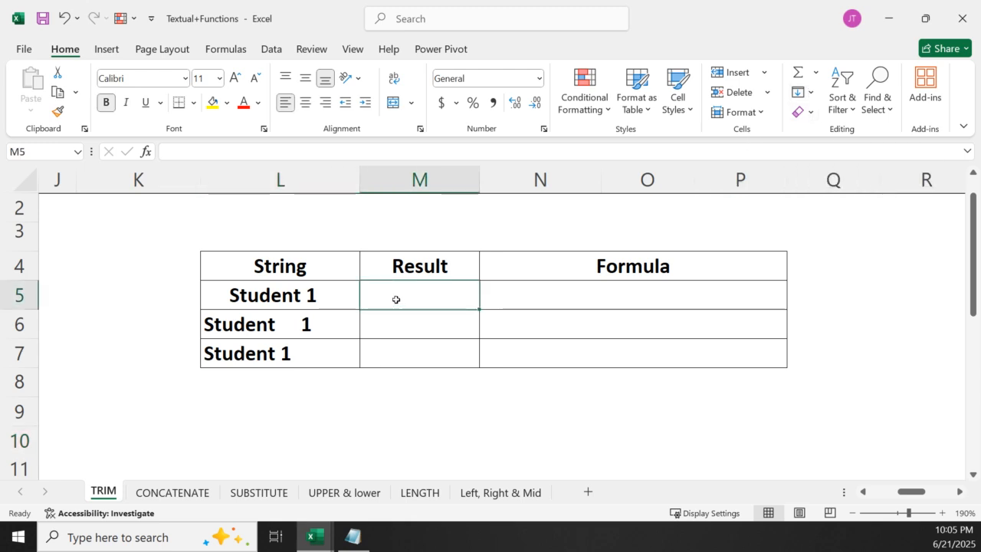
pyautogui.write('=trim')
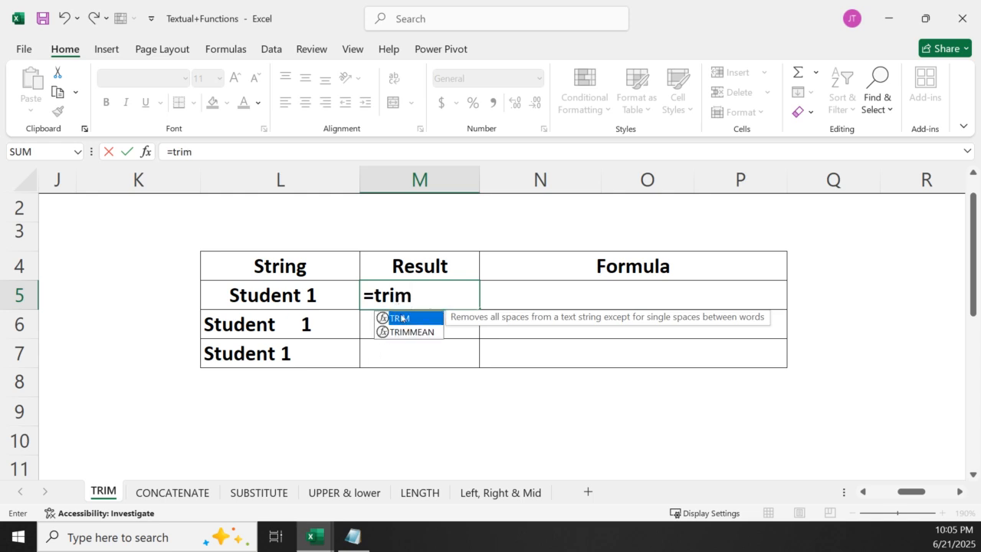
pyautogui.press('Tab')
pyautogui.click(300, 297)
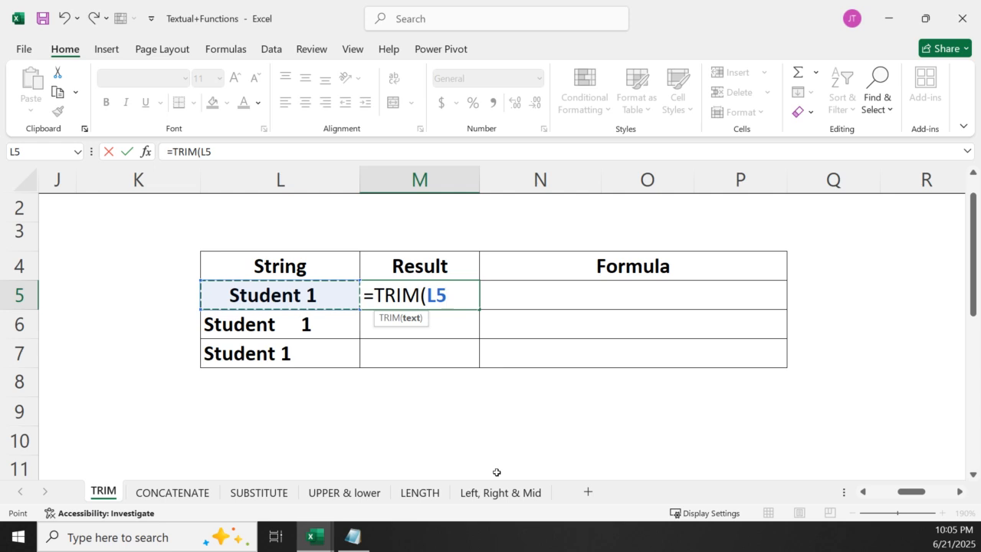
pyautogui.press('Return')
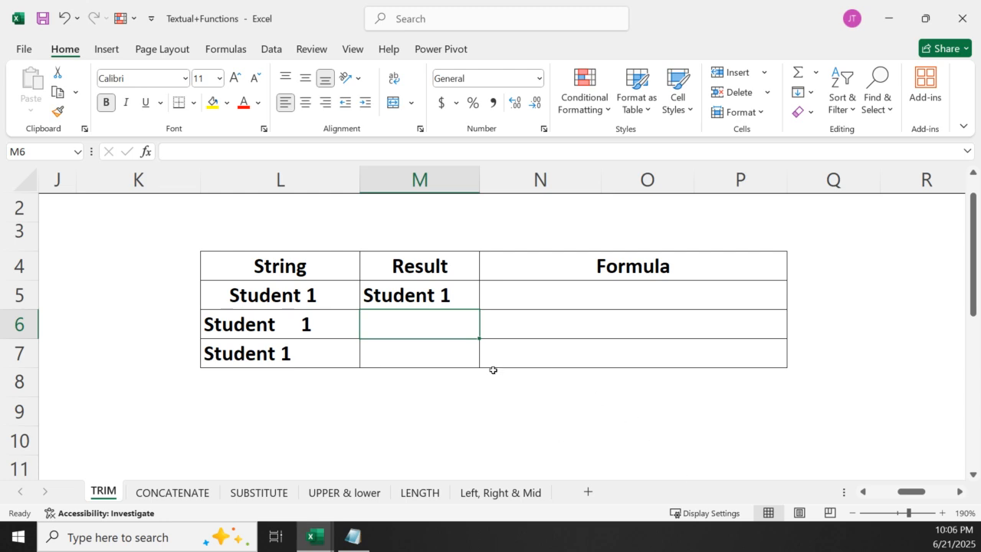
# Change the number in the L6 string to 10, keeping its extra spaces, and the number in the L7 string to 14
pyautogui.click(315, 323)
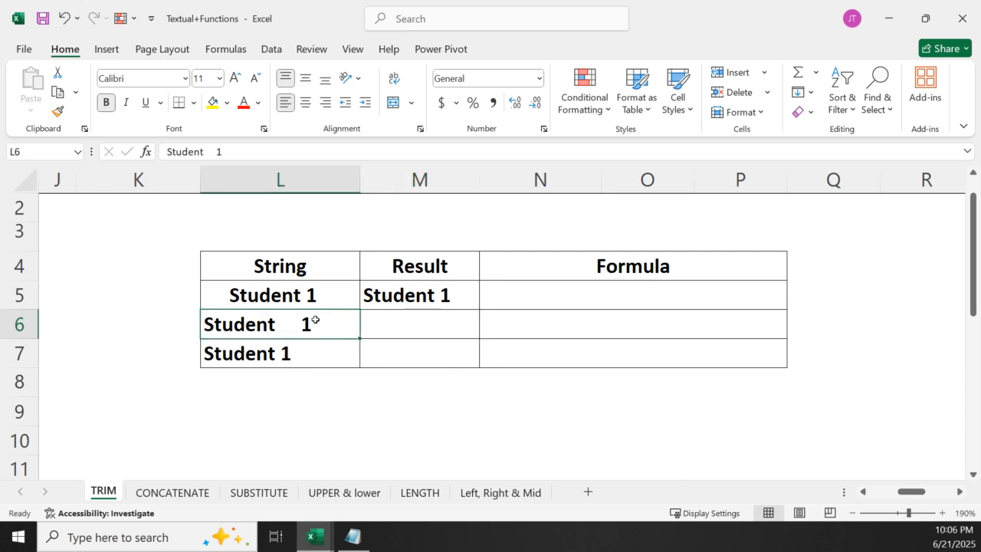
pyautogui.doubleClick(316, 320)
pyautogui.write('0')
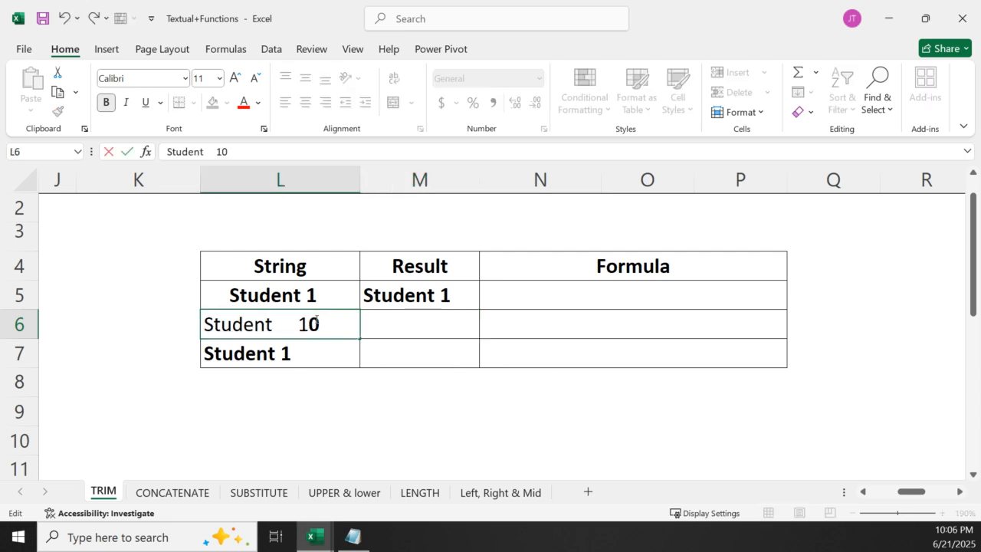
pyautogui.click(304, 354)
pyautogui.doubleClick(303, 354)
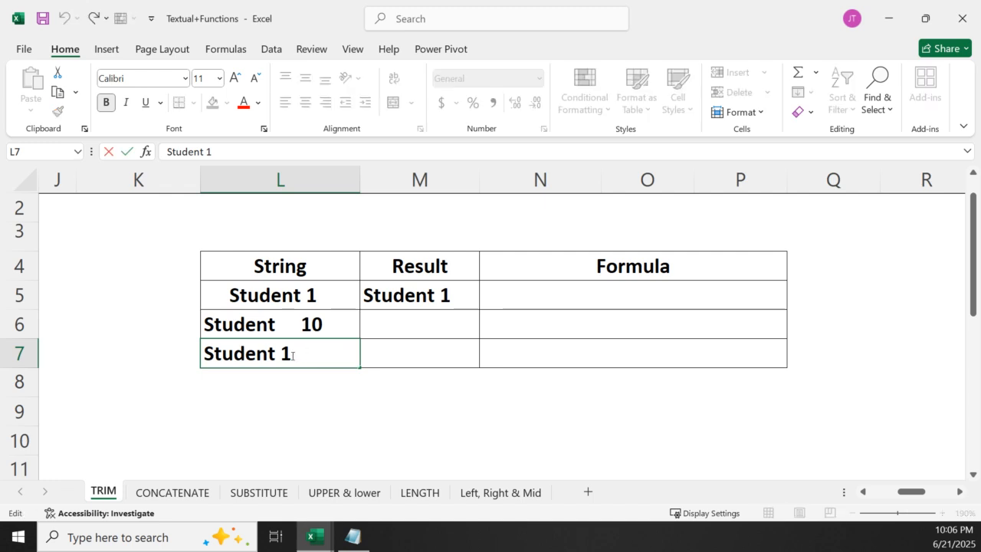
pyautogui.write('4')
pyautogui.click(427, 436)
# Fill the TRIM formula from M5 down to M7 and widen the Result column slightly
pyautogui.click(415, 296)
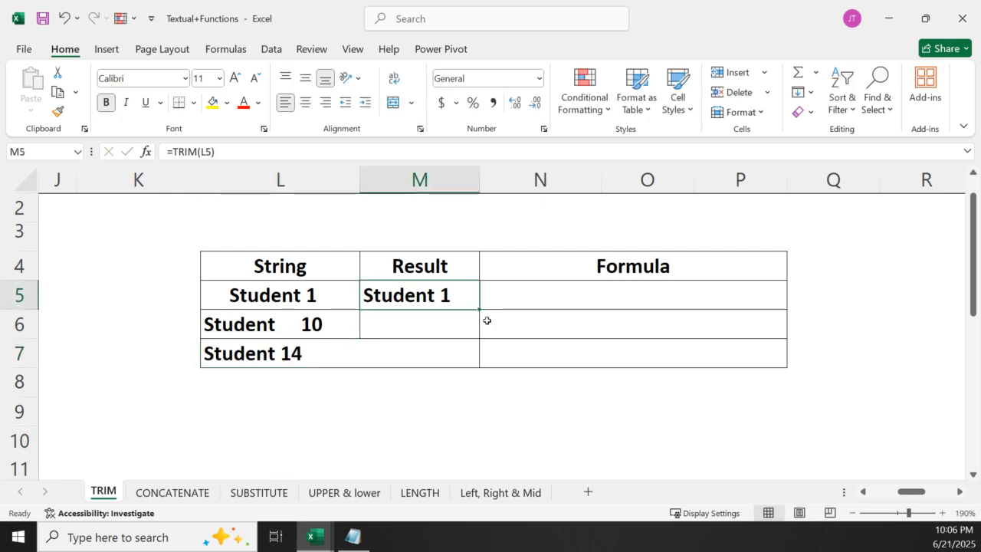
pyautogui.doubleClick(479, 309)
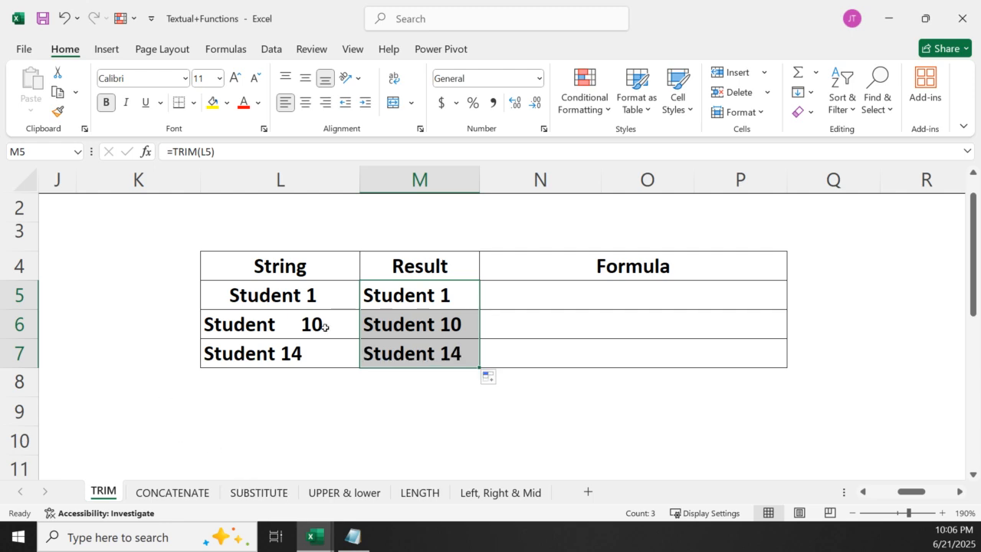
pyautogui.moveTo(479, 184); pyautogui.dragTo(504, 280)
pyautogui.click(383, 402)
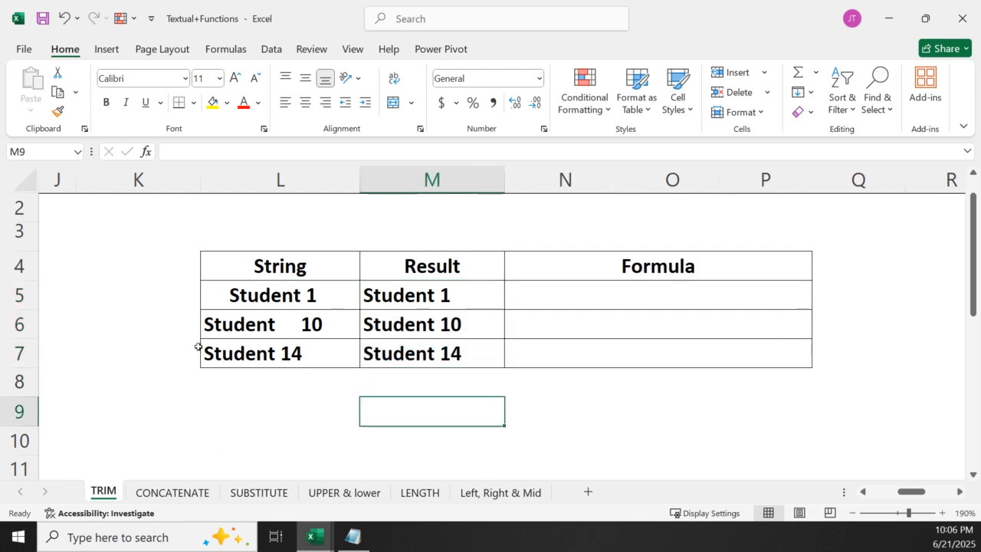
# Examine the TRIM formulas in M5, M6 and M7 one by one, leaving them as they are
pyautogui.click(416, 302)
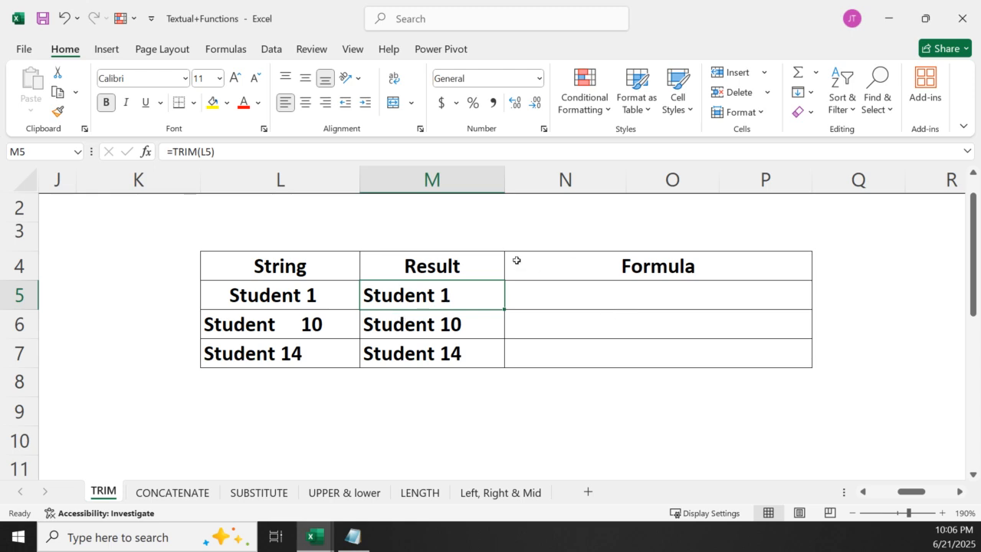
pyautogui.doubleClick(444, 295)
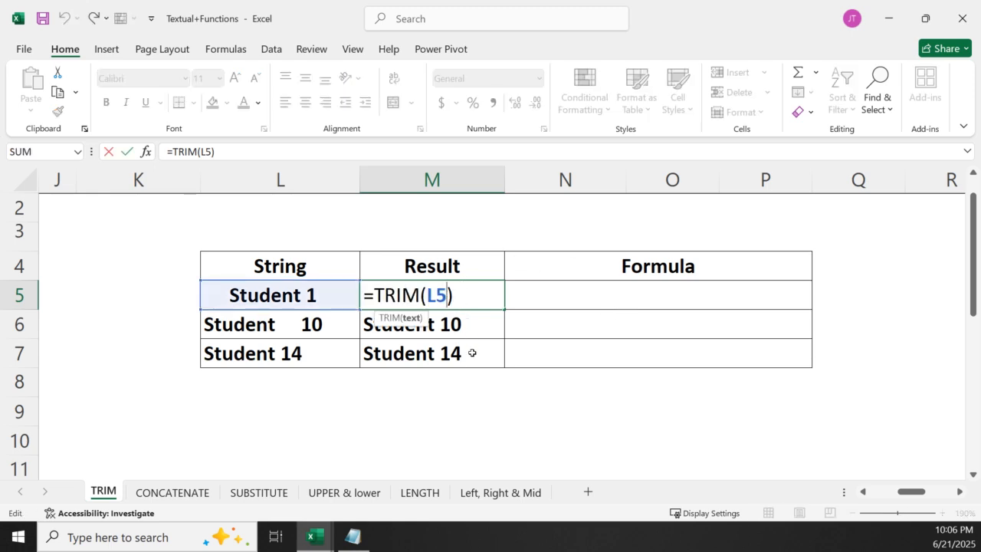
pyautogui.press('Return')
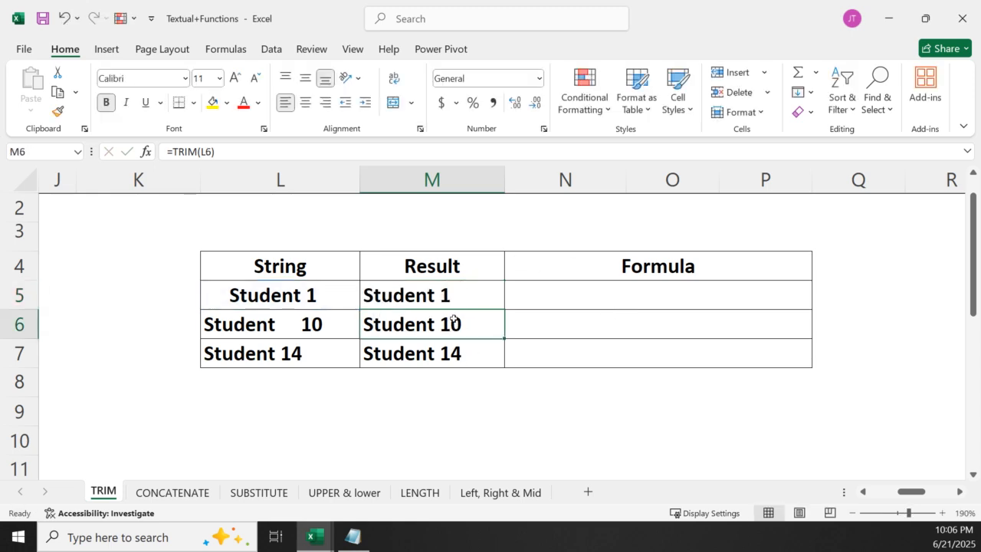
pyautogui.doubleClick(457, 322)
pyautogui.press('Return')
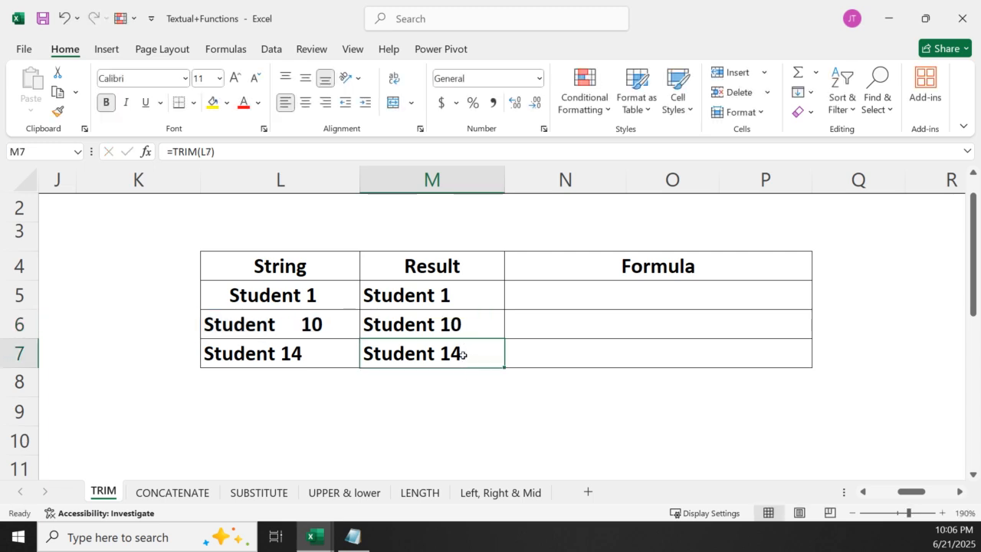
pyautogui.doubleClick(462, 354)
pyautogui.press('Return')
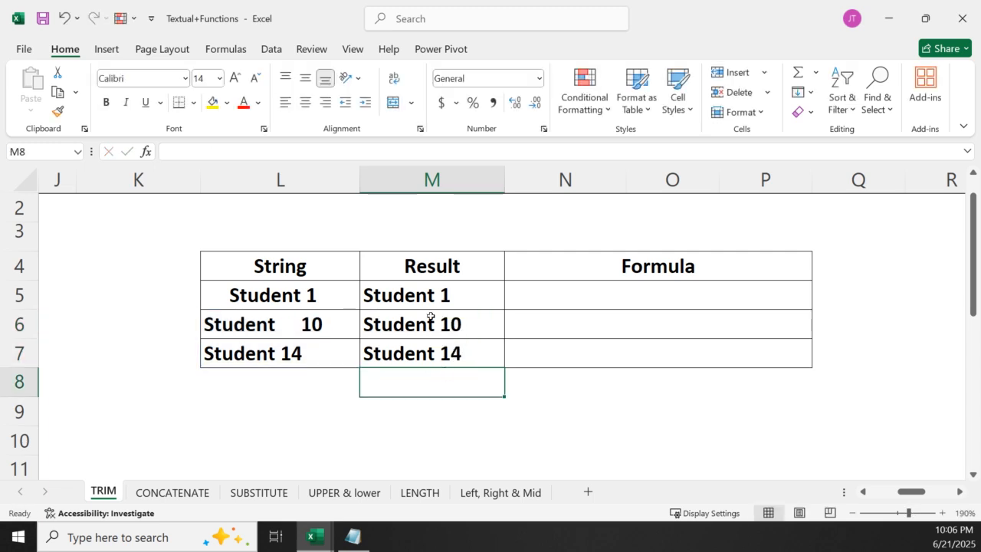
# Clear the string in L5 to test how the linked result responds, and undo the deletion
pyautogui.click(295, 174)
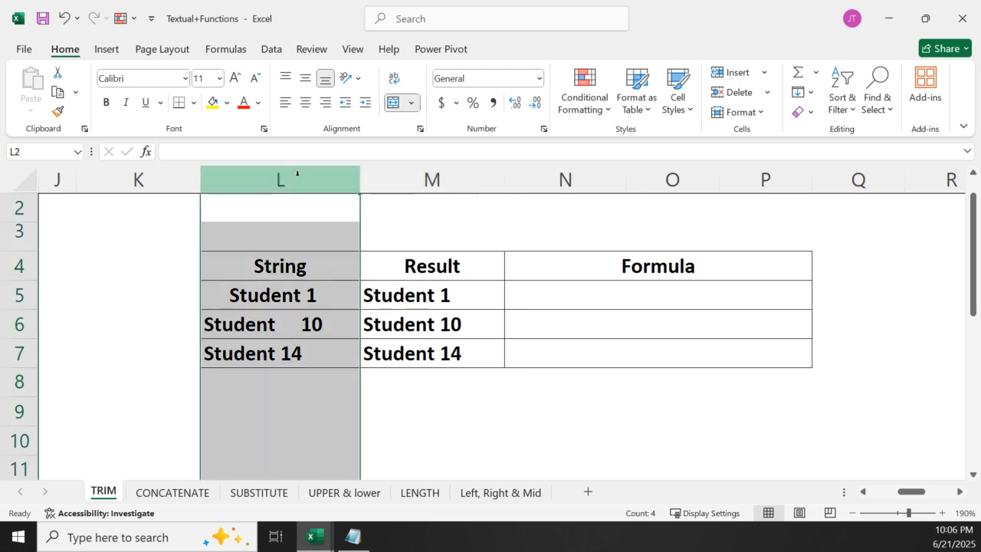
pyautogui.click(295, 292)
pyautogui.press('BackSpace')
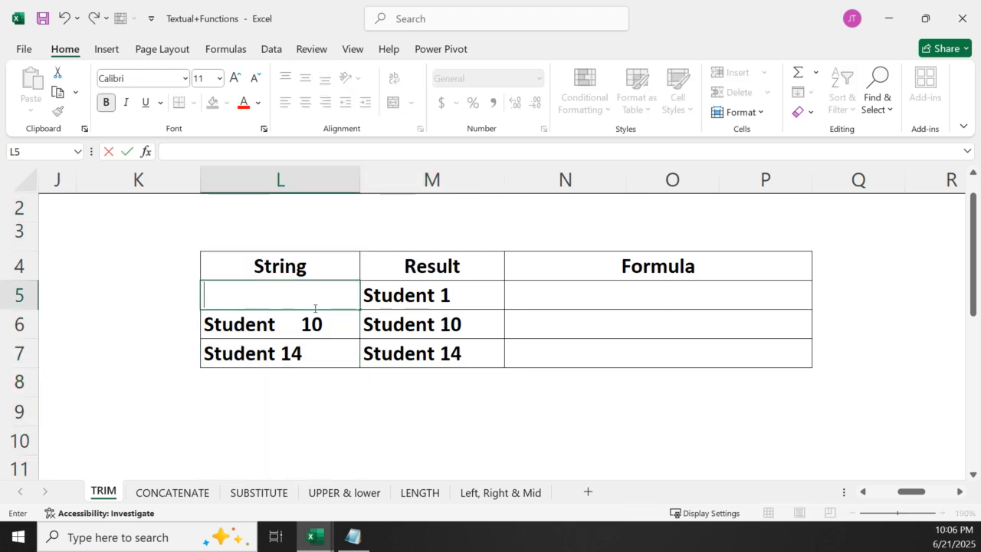
pyautogui.click(356, 405)
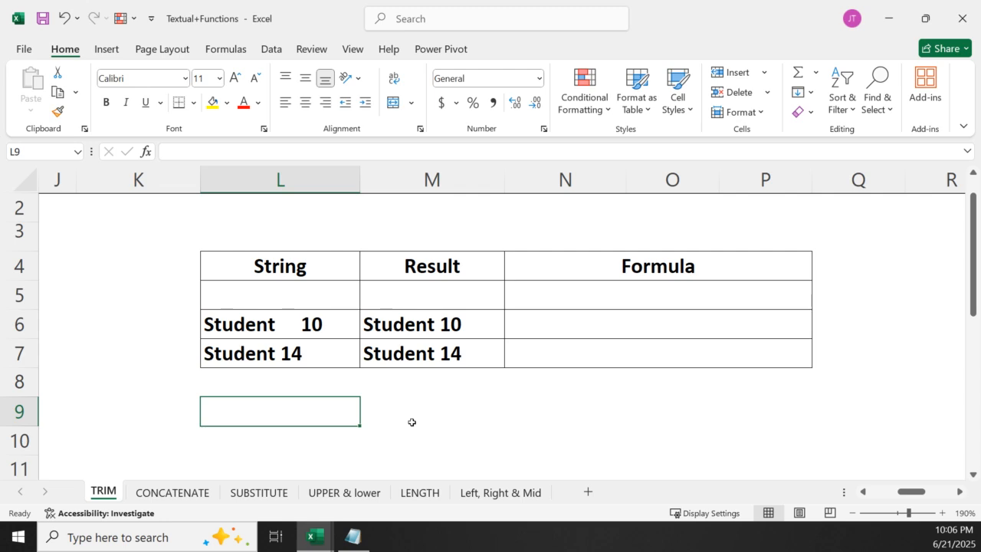
pyautogui.hotkey('ctrl', 'z')
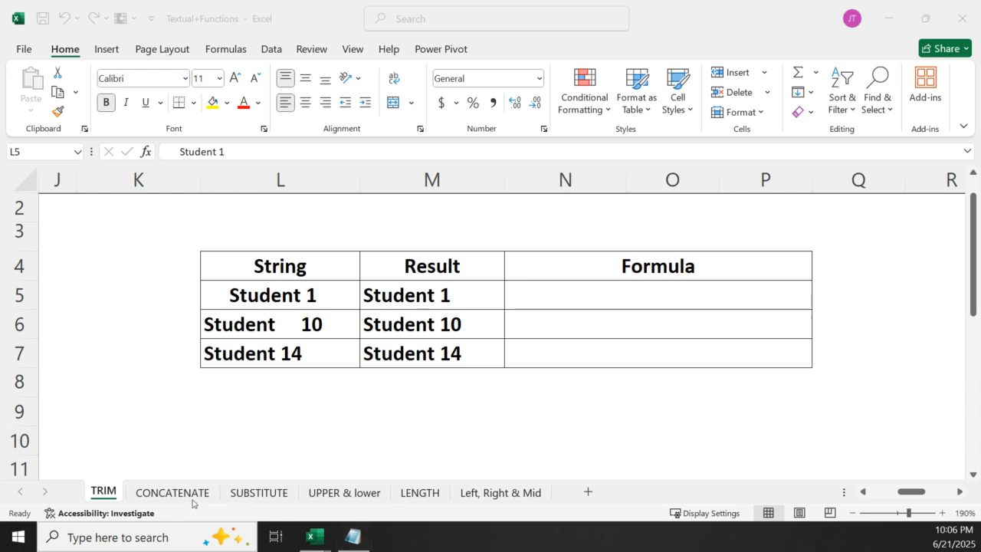
# Try to copy the TRIM formula text from M5 into the Formula cell N5 without its equals sign
pyautogui.click(661, 269)
pyautogui.click(662, 268)
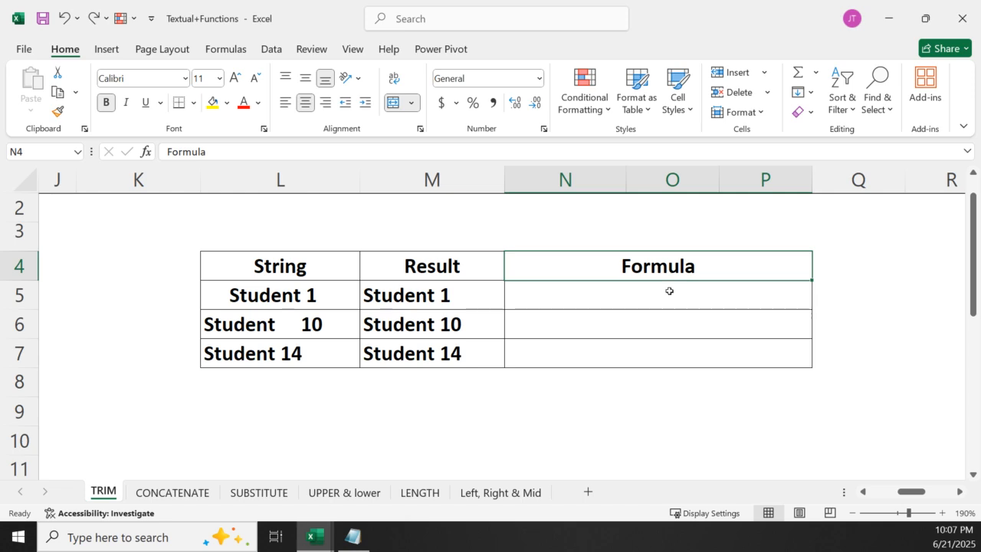
pyautogui.doubleClick(420, 298)
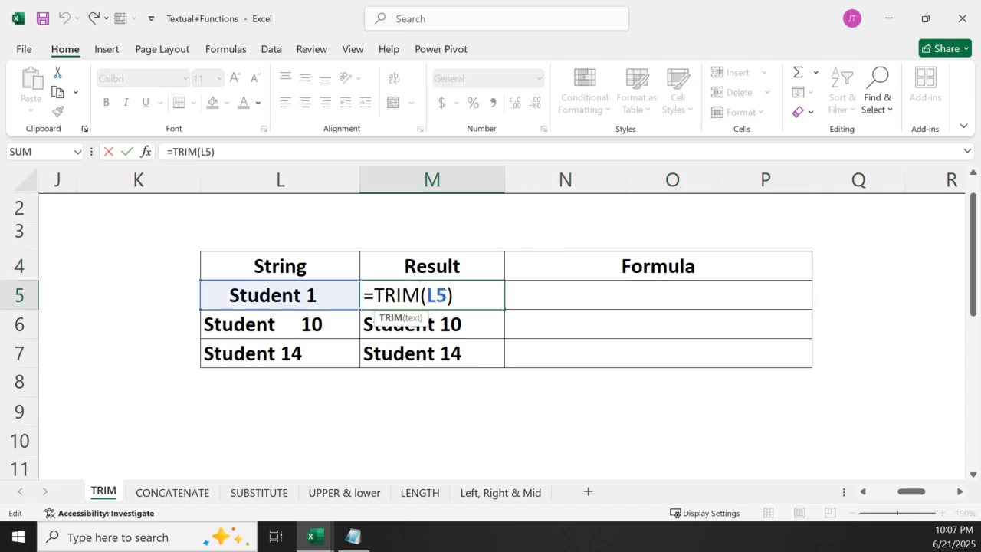
pyautogui.moveTo(457, 295); pyautogui.dragTo(376, 307)
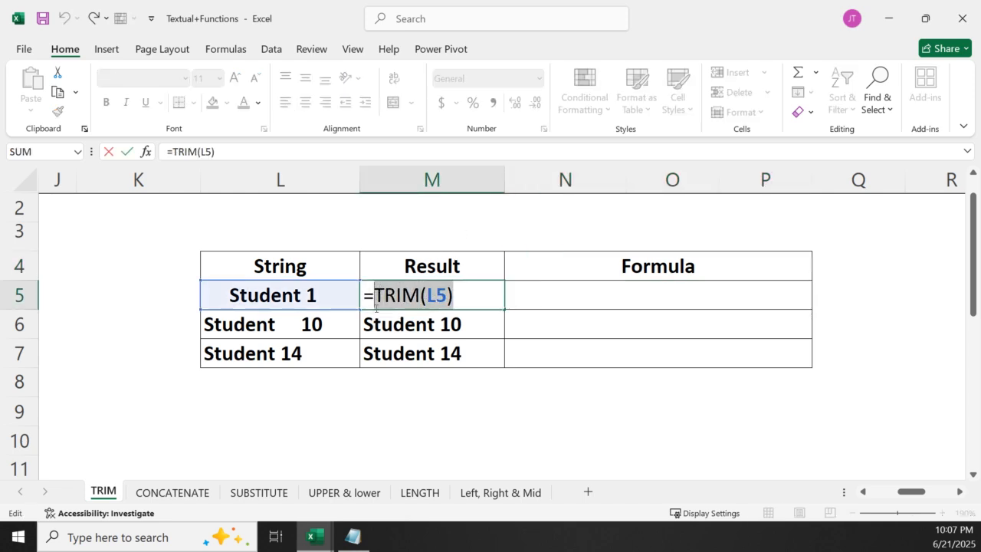
pyautogui.click(631, 302)
pyautogui.press('Escape')
pyautogui.click(632, 302)
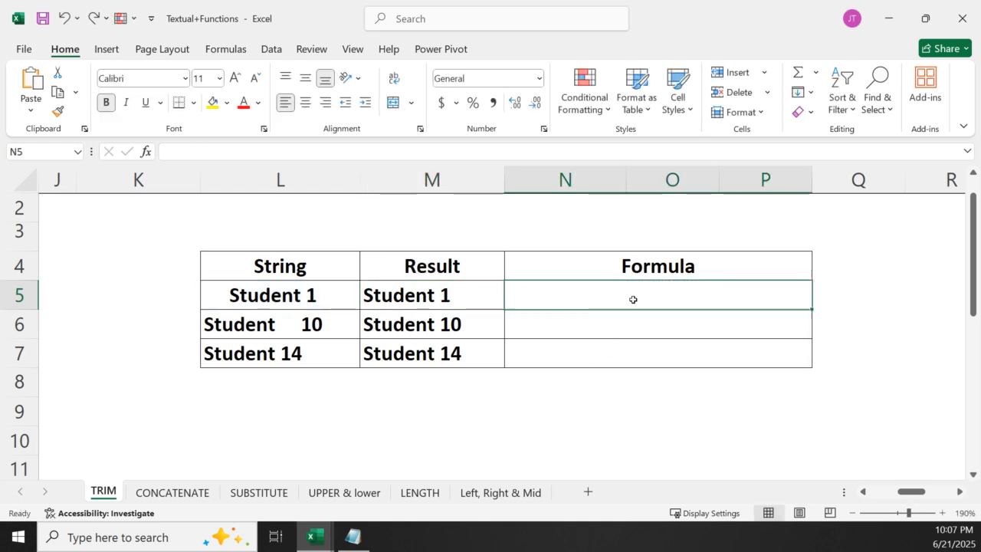
pyautogui.hotkey('ctrl', 'v')
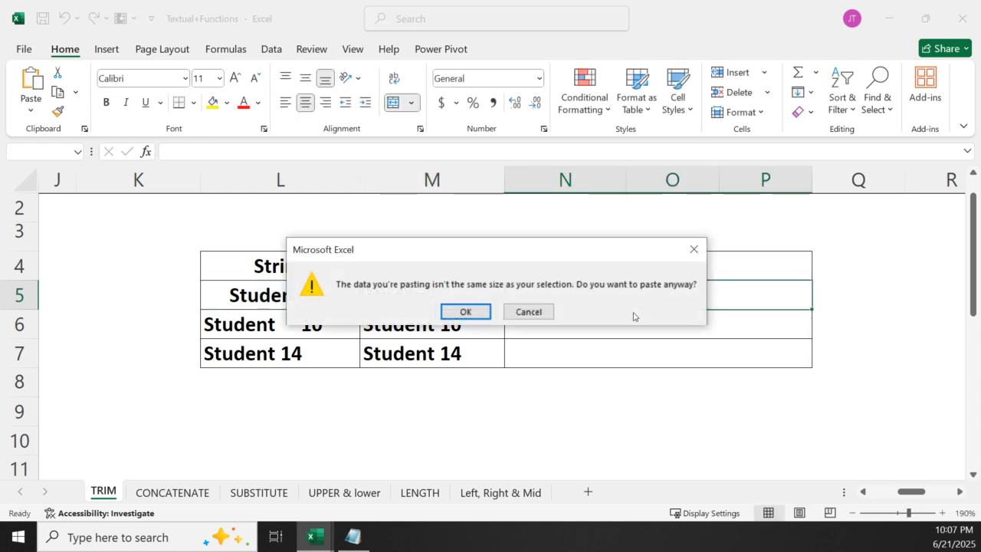
pyautogui.click(692, 247)
# Write Trim(M5) as plain text in the Formula cell N5, and erase the entry again
pyautogui.doubleClick(622, 301)
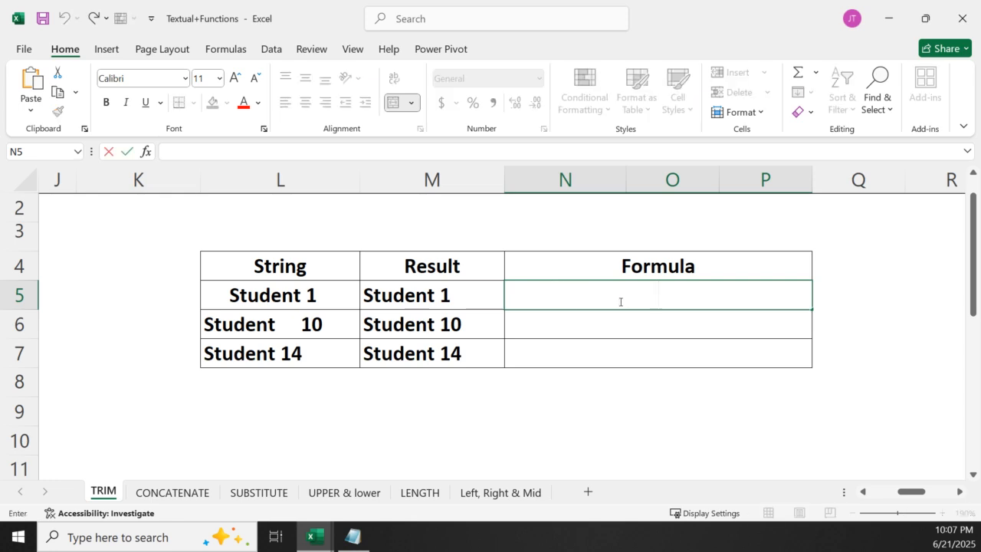
pyautogui.write('M')
pyautogui.press('BackSpace')
pyautogui.write('Trim(')
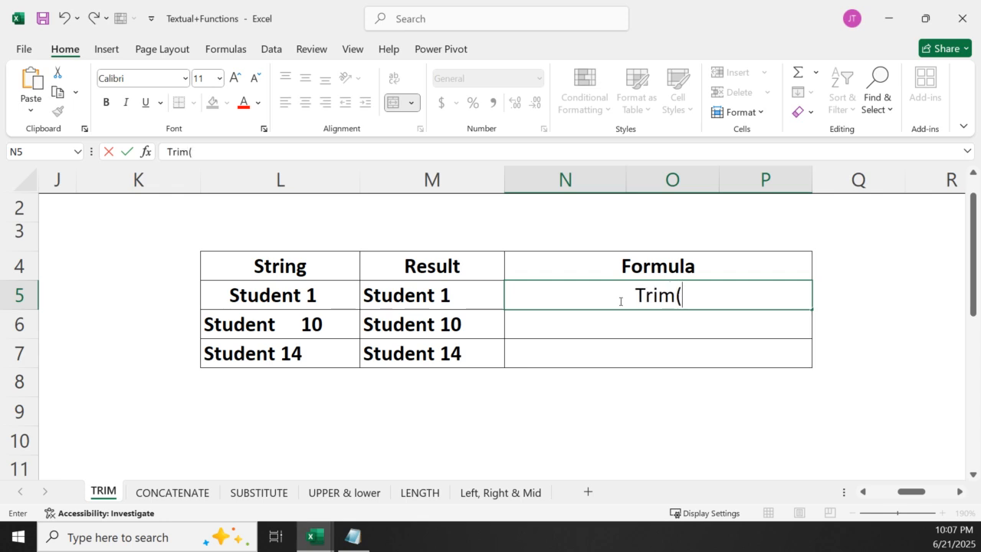
pyautogui.write('M%')
pyautogui.press('BackSpace')
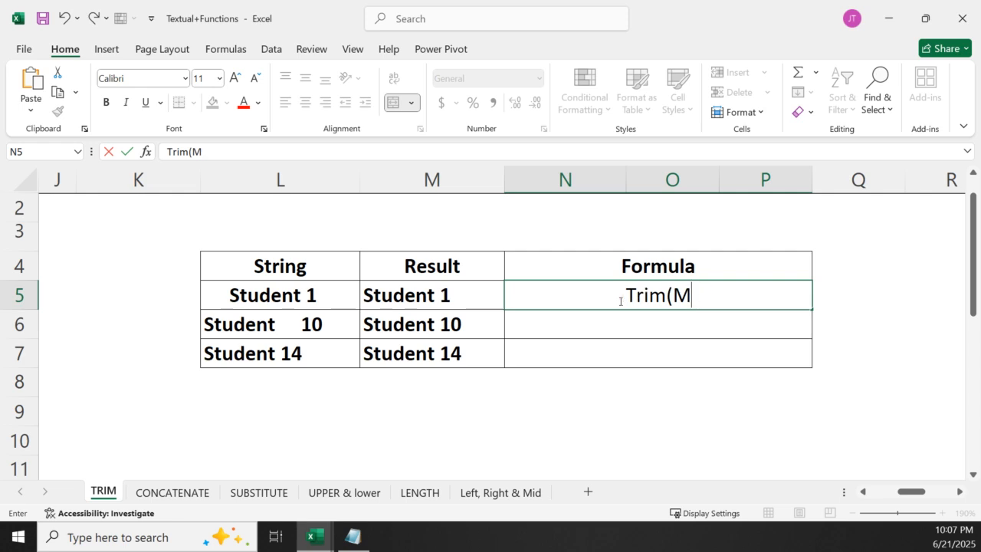
pyautogui.write('%')
pyautogui.press('BackSpace')
pyautogui.write('5)')
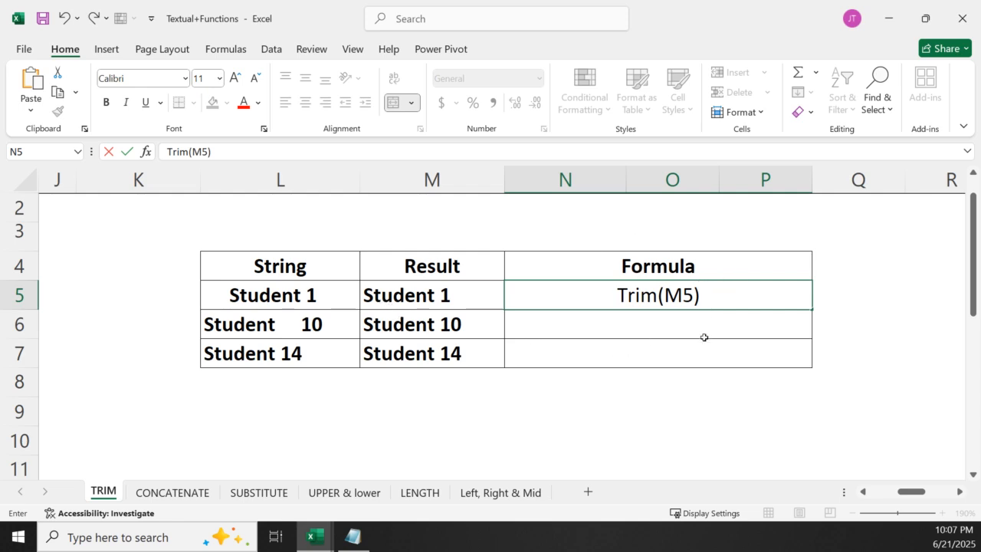
pyautogui.press('BackSpace')
pyautogui.press('BackSpace')
pyautogui.press('BackSpace')
pyautogui.press('BackSpace')
pyautogui.press('BackSpace')
pyautogui.press('BackSpace')
pyautogui.press('BackSpace')
pyautogui.press('BackSpace')
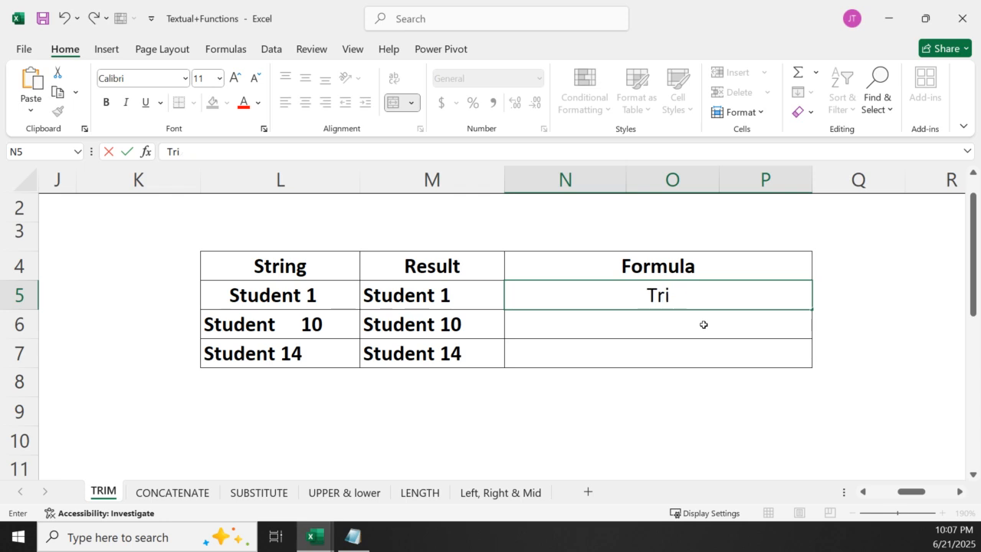
pyautogui.moveTo(511, 413); pyautogui.dragTo(513, 440)
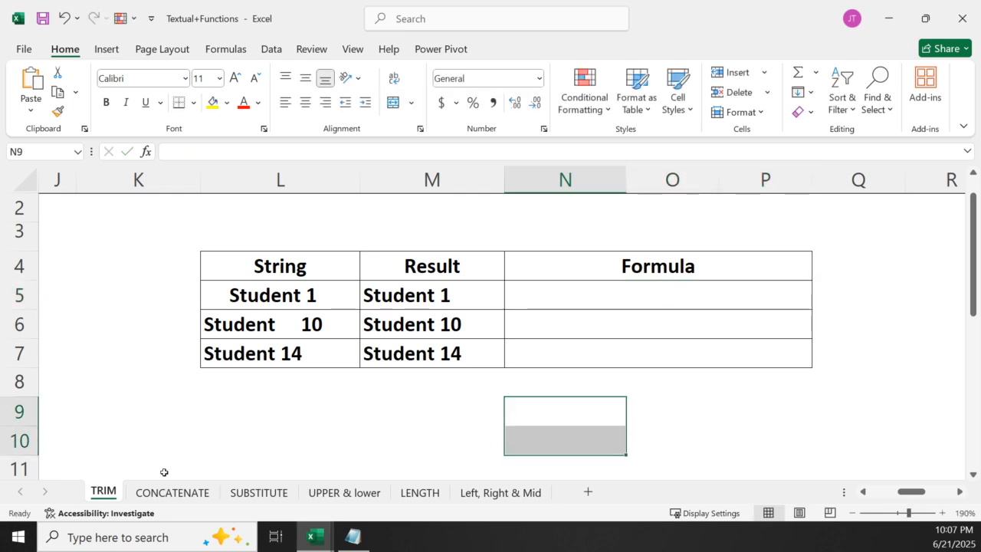
# Open the CONCATENATE sheet and review its function description, syntax notes and example tables
pyautogui.click(175, 493)
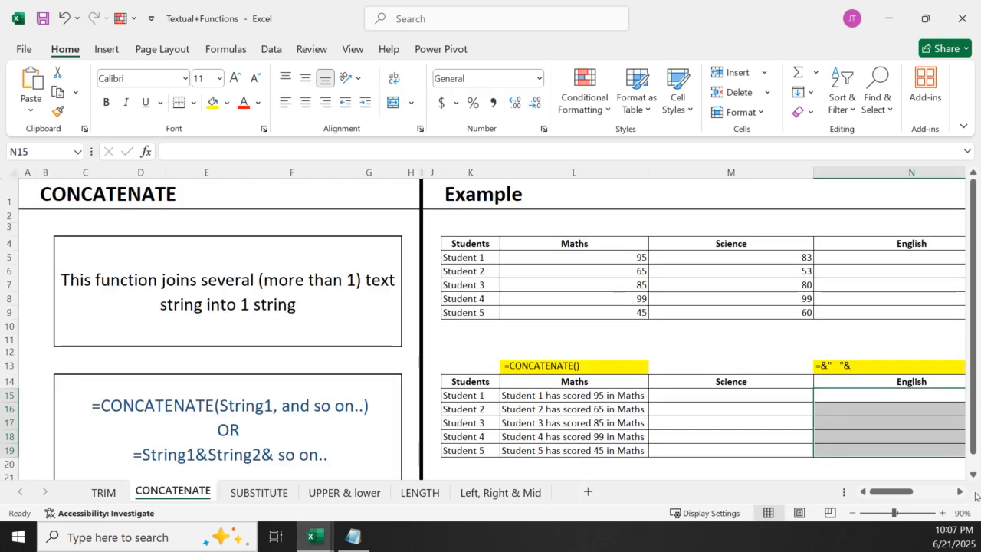
pyautogui.click(973, 475)
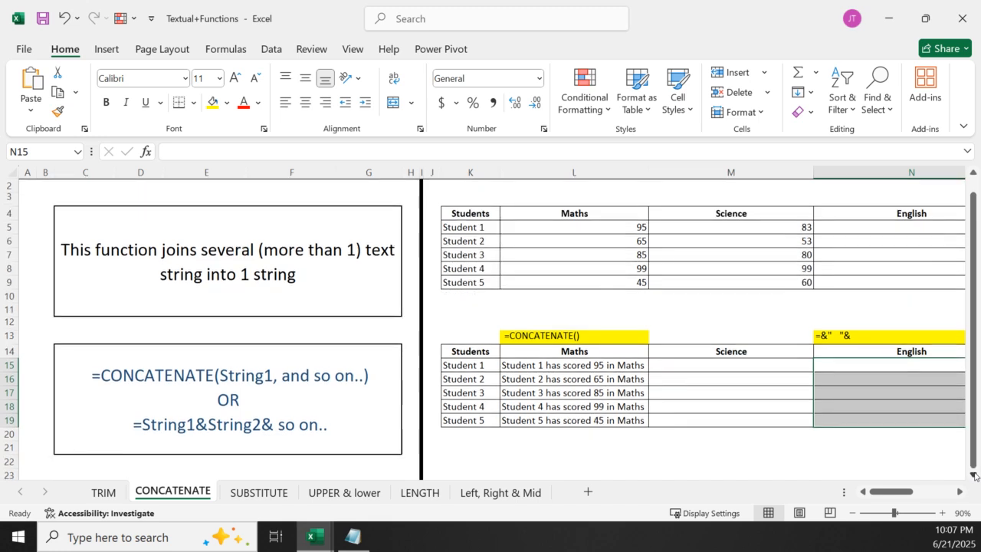
pyautogui.scroll(-10, 448, 374)
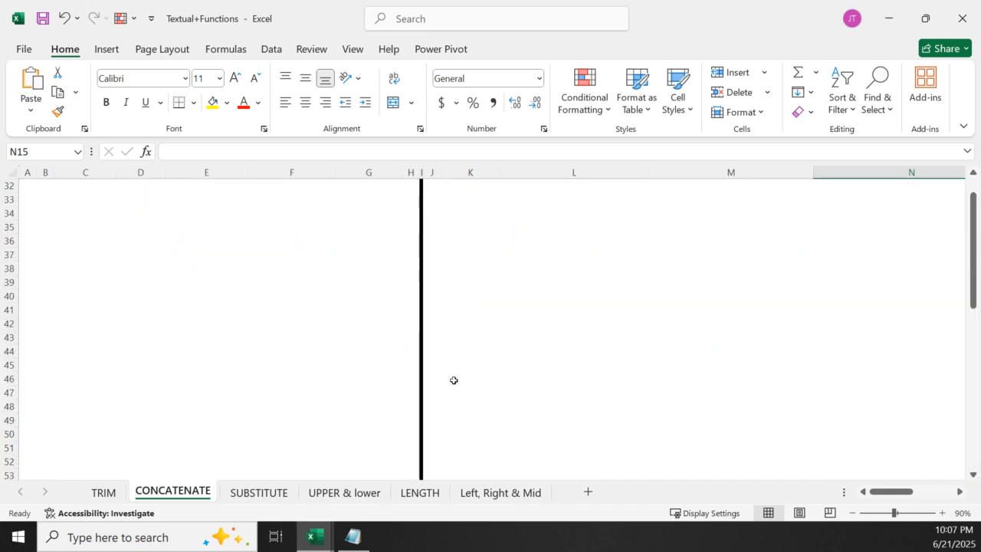
pyautogui.scroll(10, 454, 381)
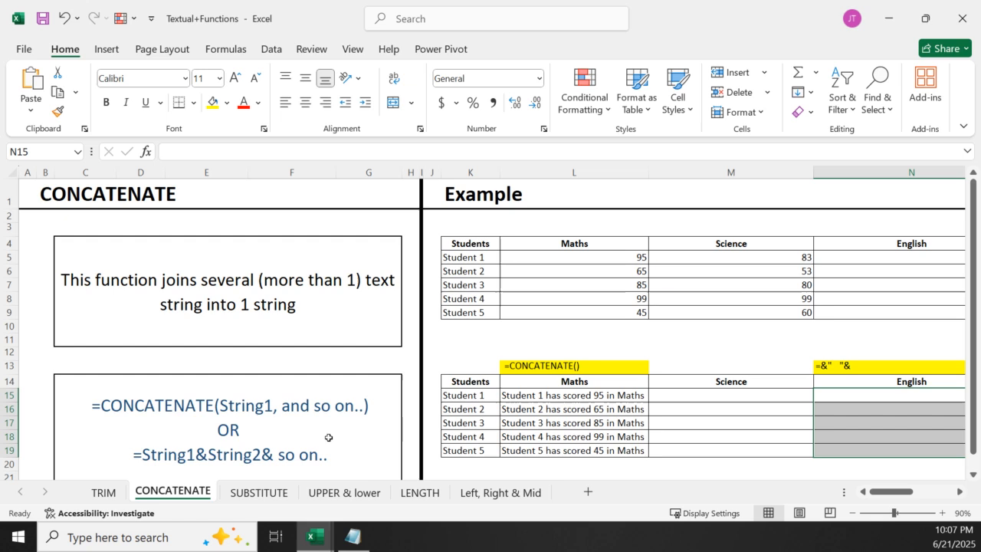
pyautogui.scroll(-3, 972, 475)
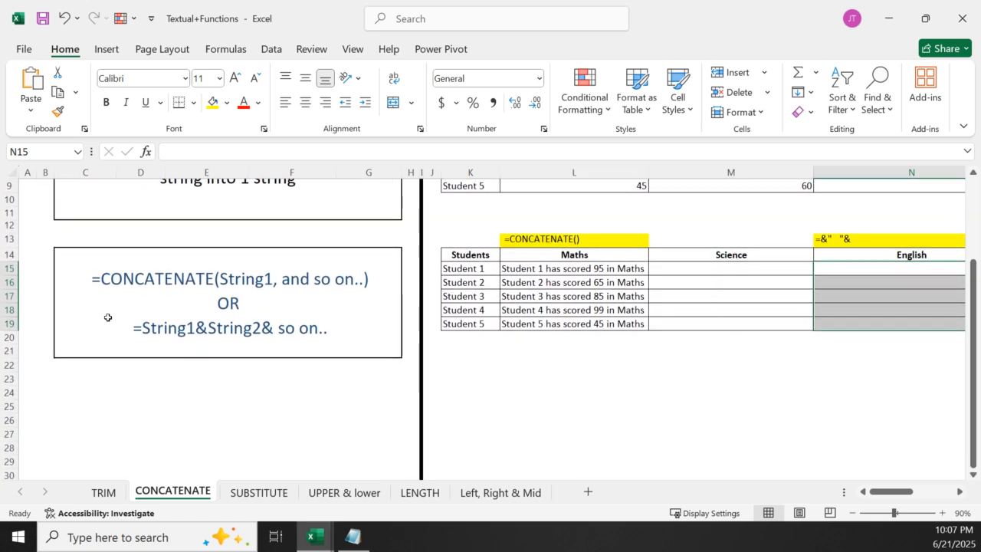
pyautogui.click(942, 513)
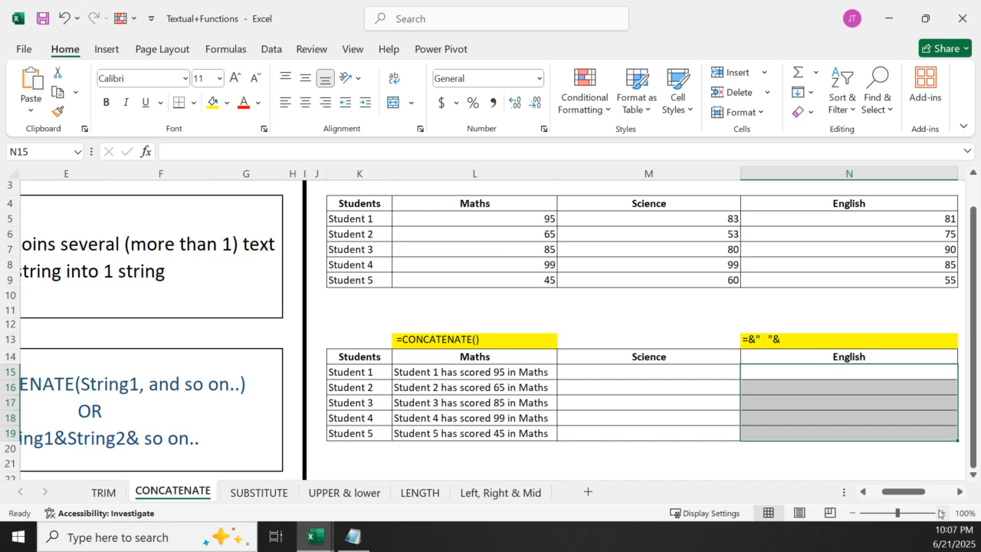
pyautogui.click(942, 513)
pyautogui.click(942, 512)
pyautogui.click(942, 513)
pyautogui.scroll(-15, 186, 357)
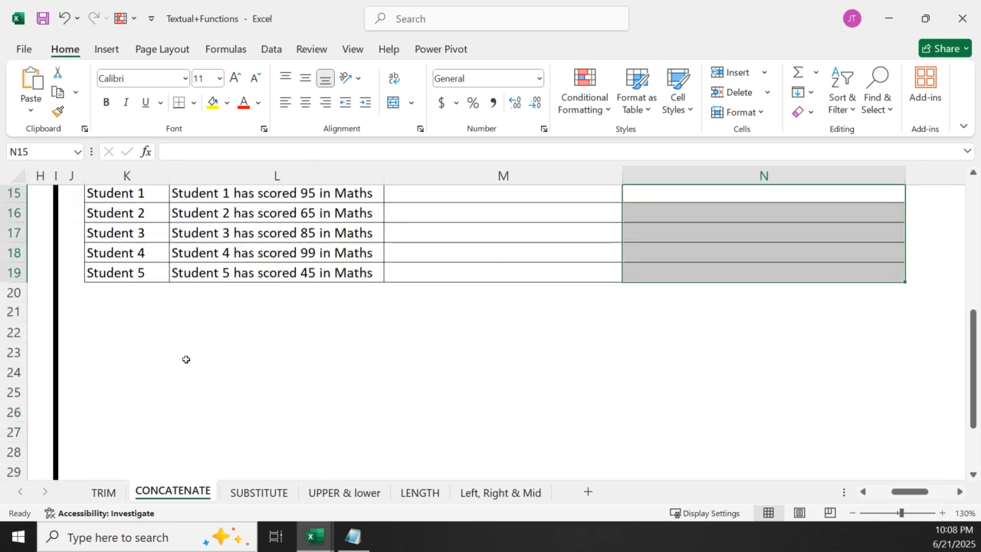
pyautogui.scroll(15, 731, 440)
pyautogui.moveTo(899, 493); pyautogui.dragTo(869, 493)
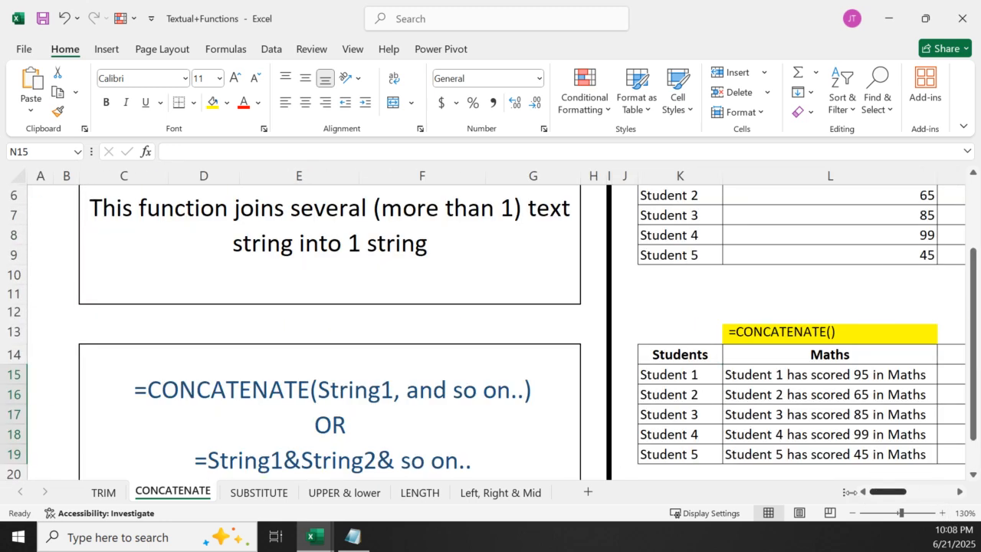
# Add the headers First_Name in C40 and Last_name in D40, in the empty area below the CONCATENATE notes
pyautogui.scroll(-10, 292, 312)
pyautogui.click(122, 272)
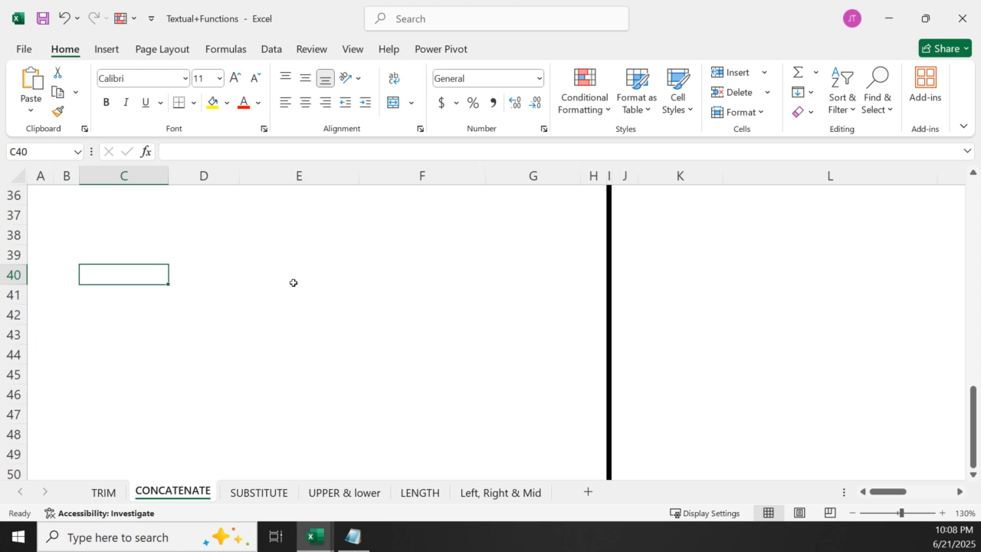
pyautogui.write('First')
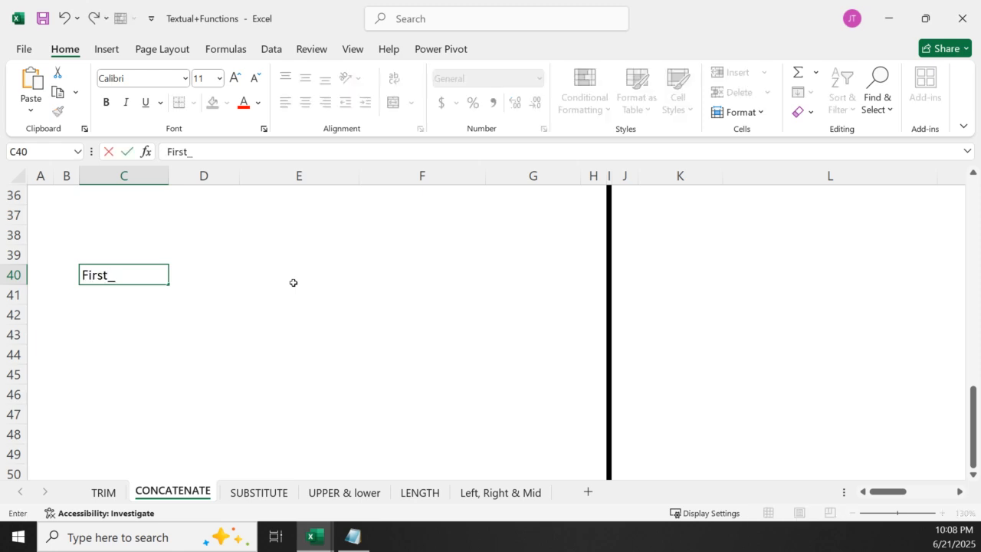
pyautogui.write('_Name')
pyautogui.click(215, 293)
pyautogui.click(232, 275)
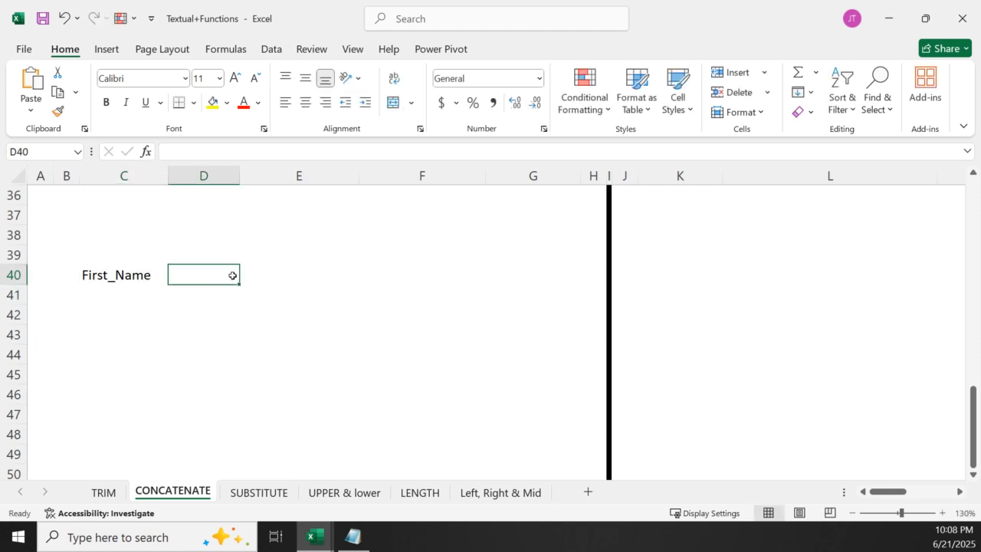
pyautogui.write('Last')
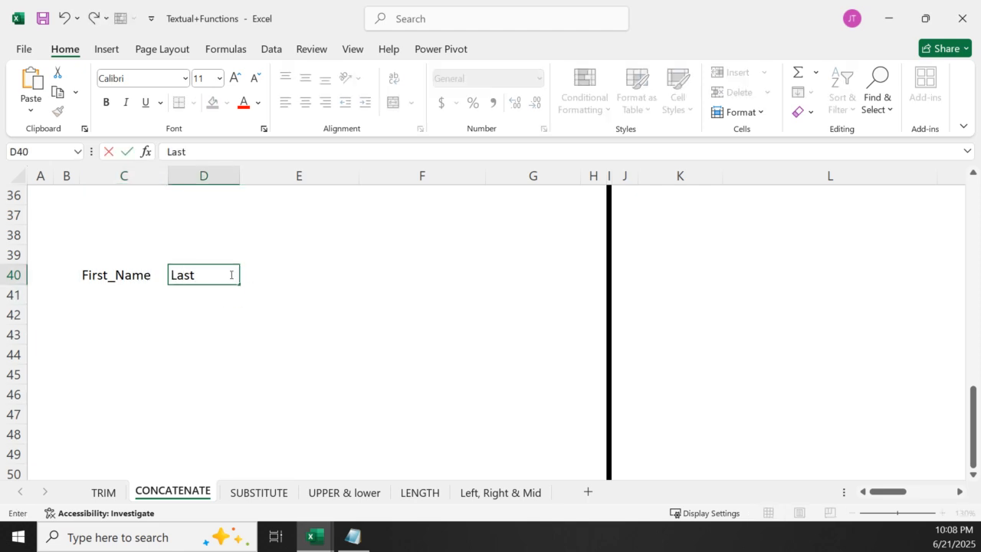
pyautogui.write('_name')
# Enter a sample person's first name in C41 and last name in D41
pyautogui.click(99, 309)
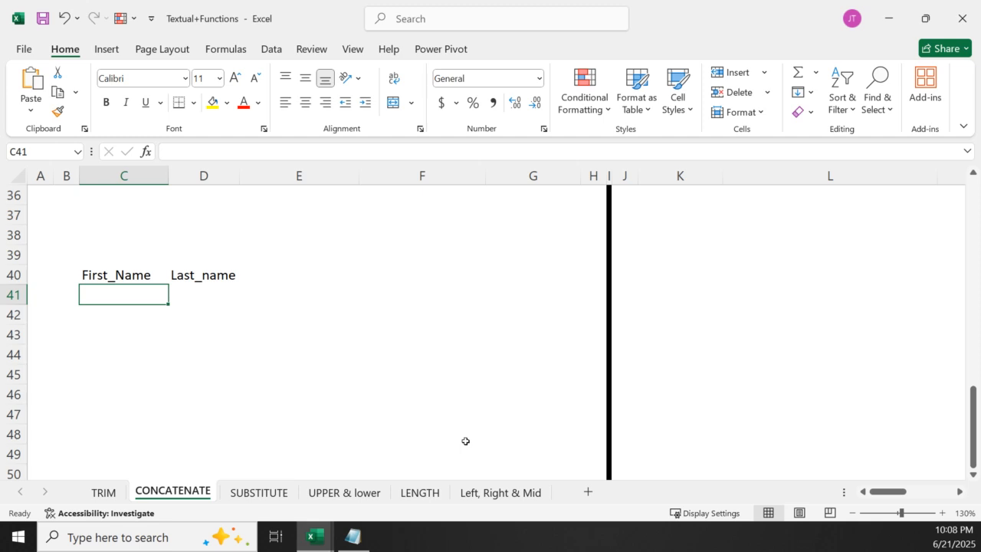
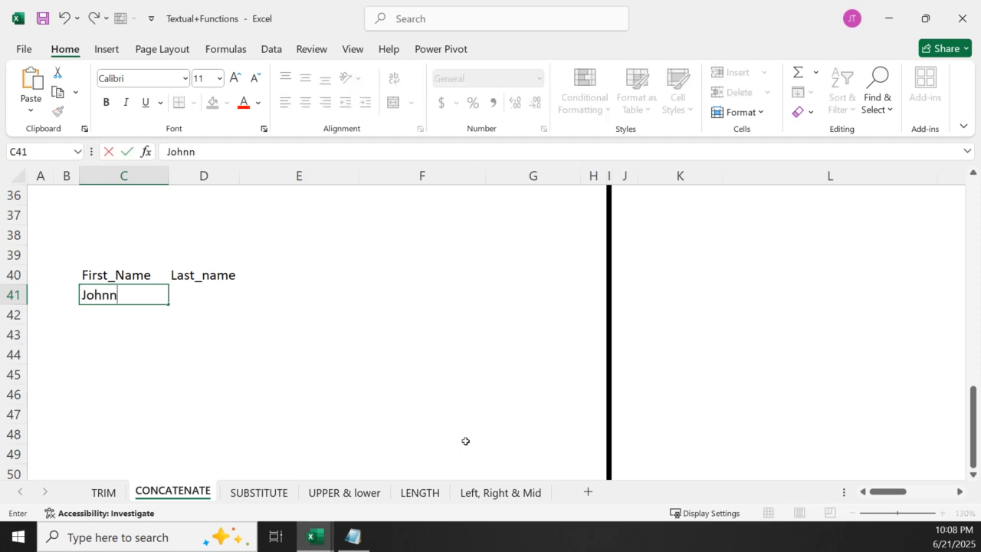
pyautogui.click(193, 294)
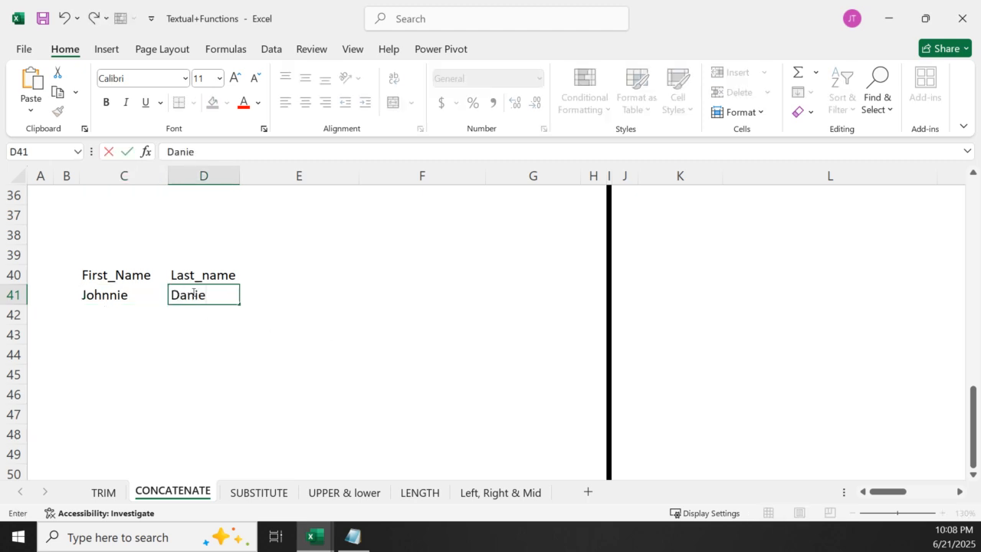
pyautogui.click(264, 341)
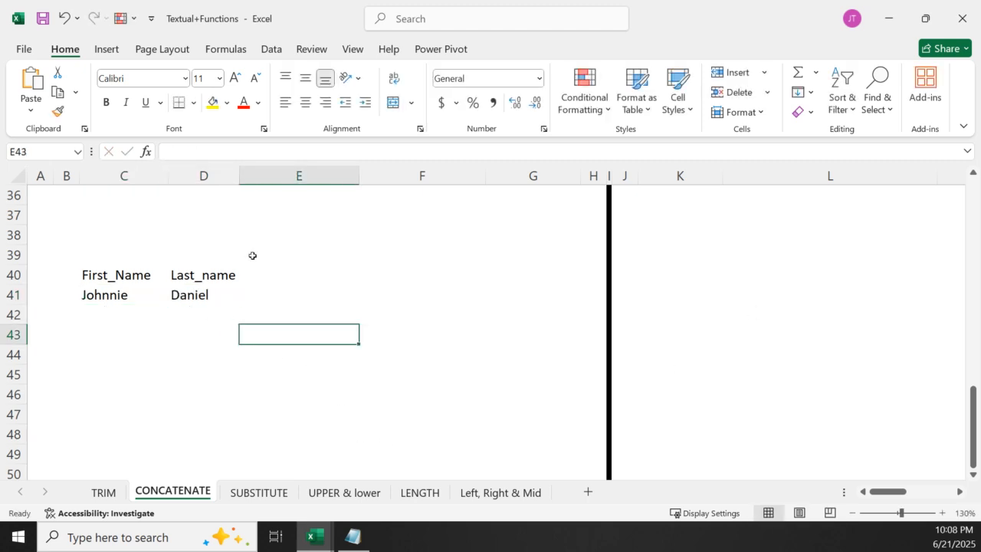
# Add the header Full_name in F40
pyautogui.click(338, 279)
pyautogui.click(383, 277)
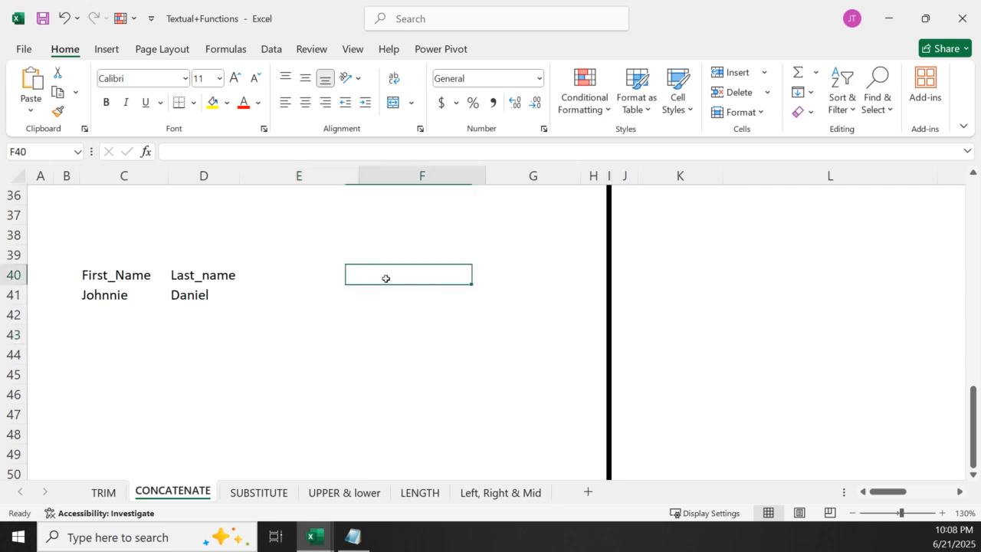
pyautogui.write('Fu')
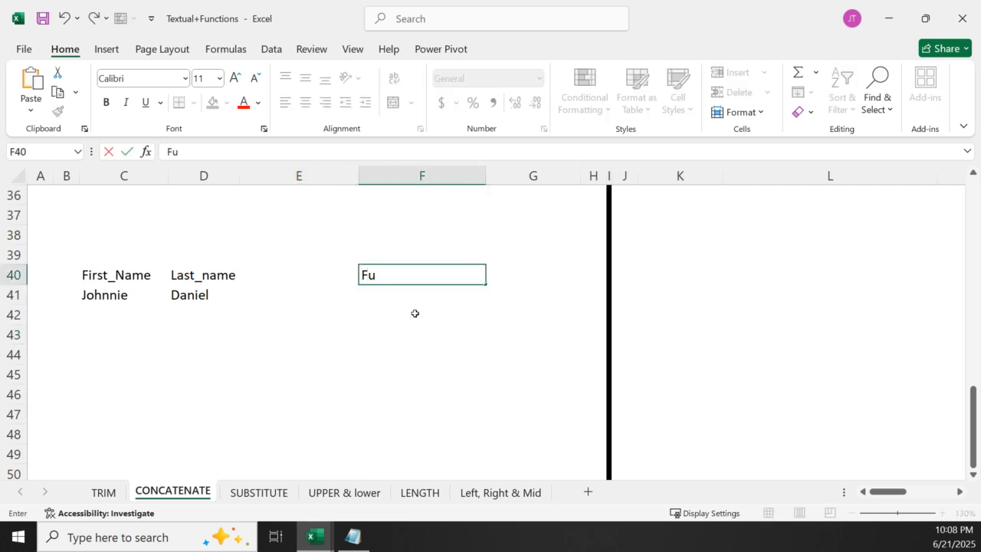
pyautogui.write('ll_name')
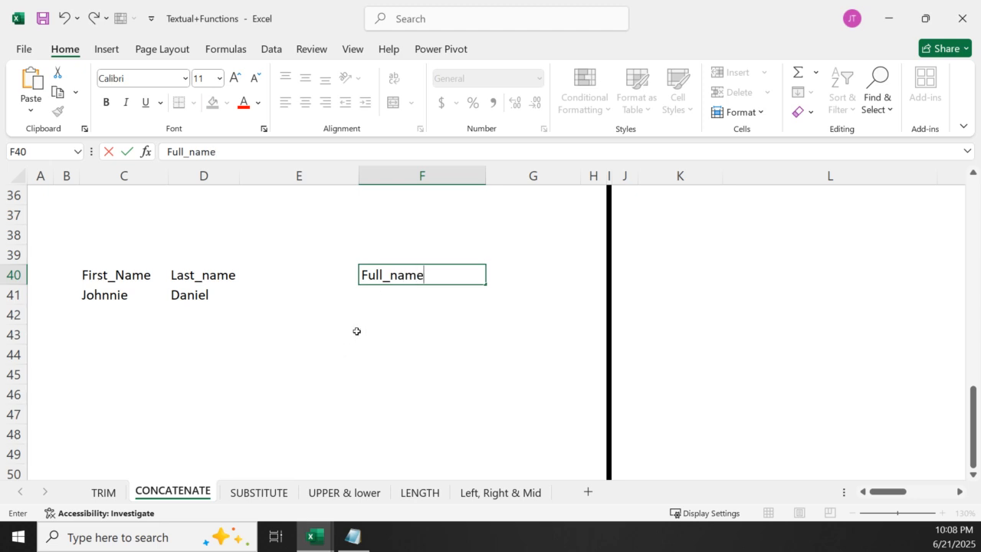
# Join the first name in C41 and the last name in D41 in F41 with =CONCATENATE(C41,D41)
pyautogui.click(396, 301)
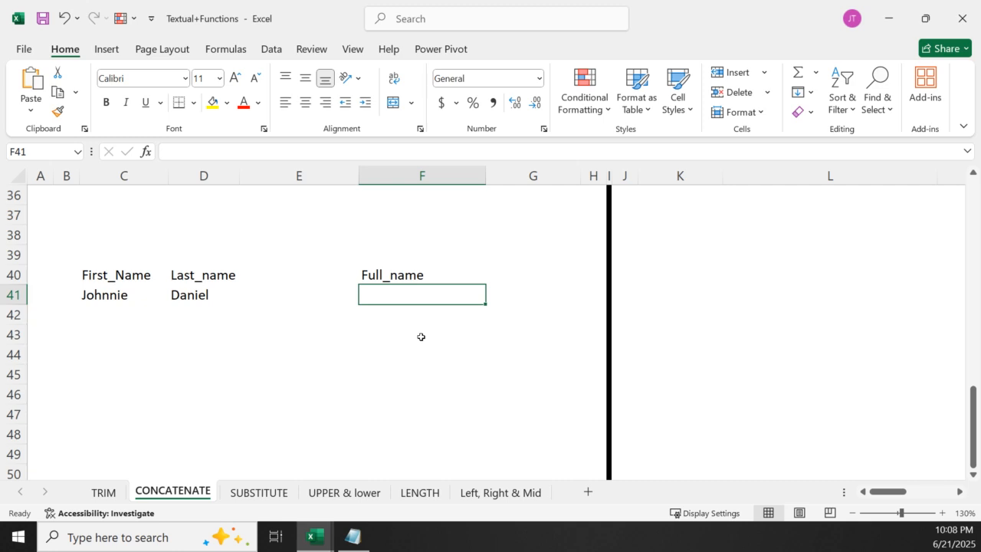
pyautogui.write('=co')
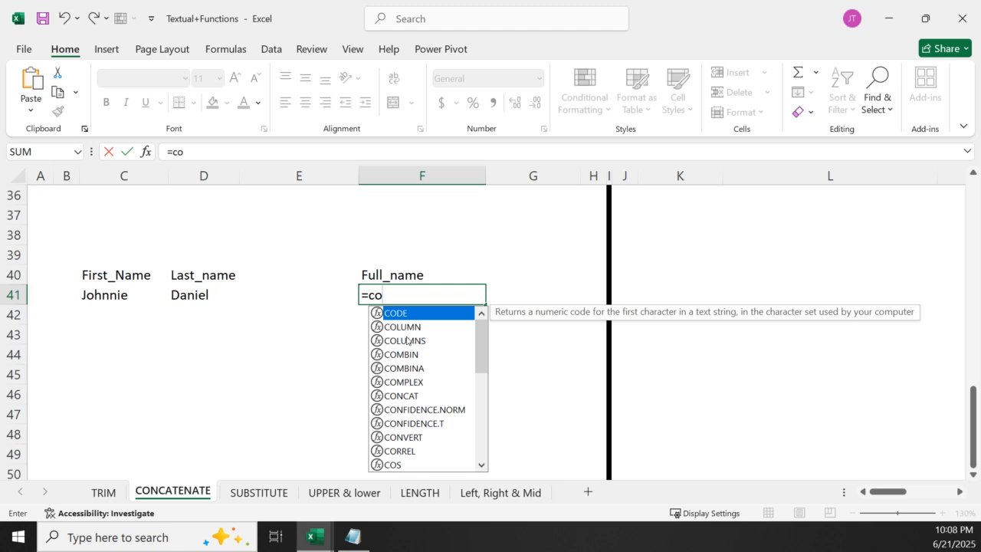
pyautogui.write('n')
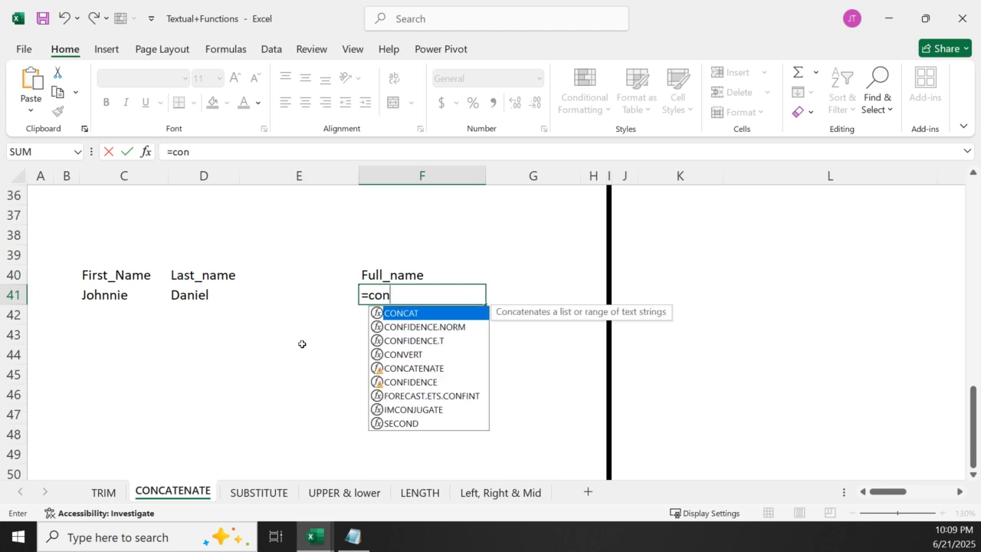
pyautogui.click(427, 368)
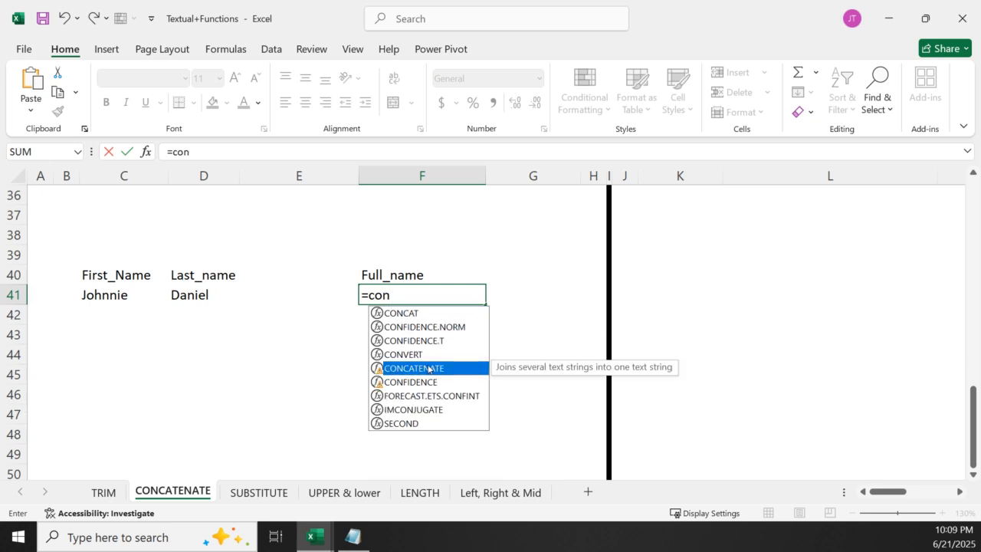
pyautogui.doubleClick(428, 369)
pyautogui.click(121, 295)
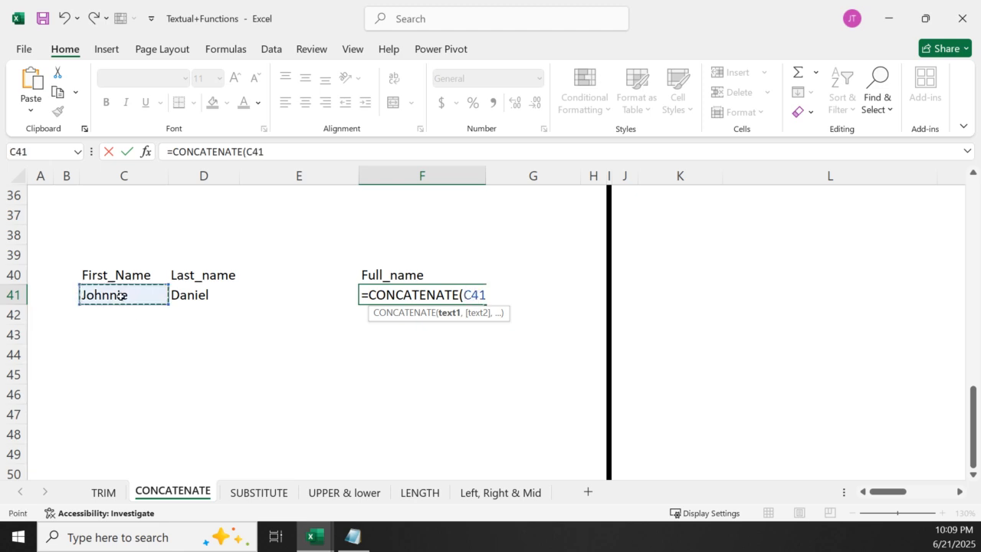
pyautogui.write(',')
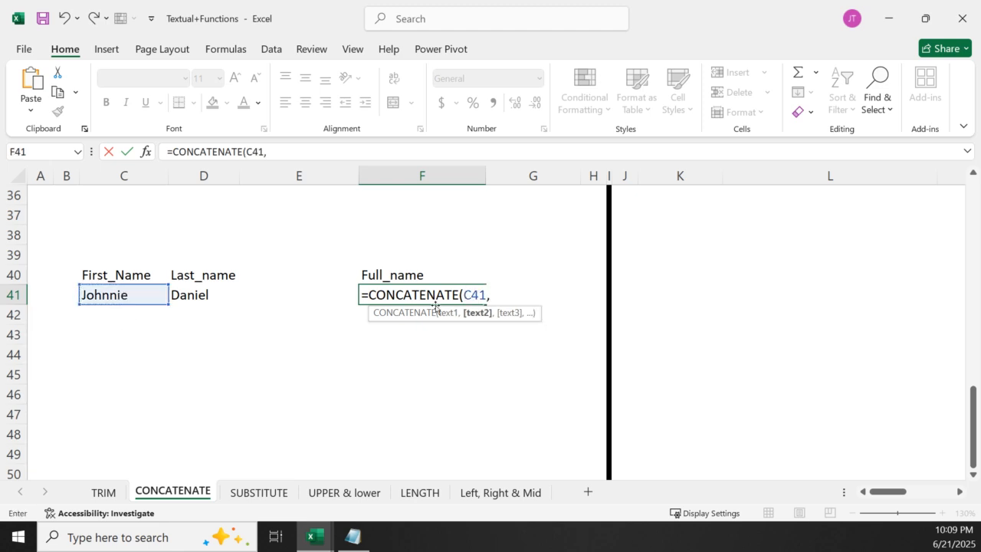
pyautogui.click(184, 296)
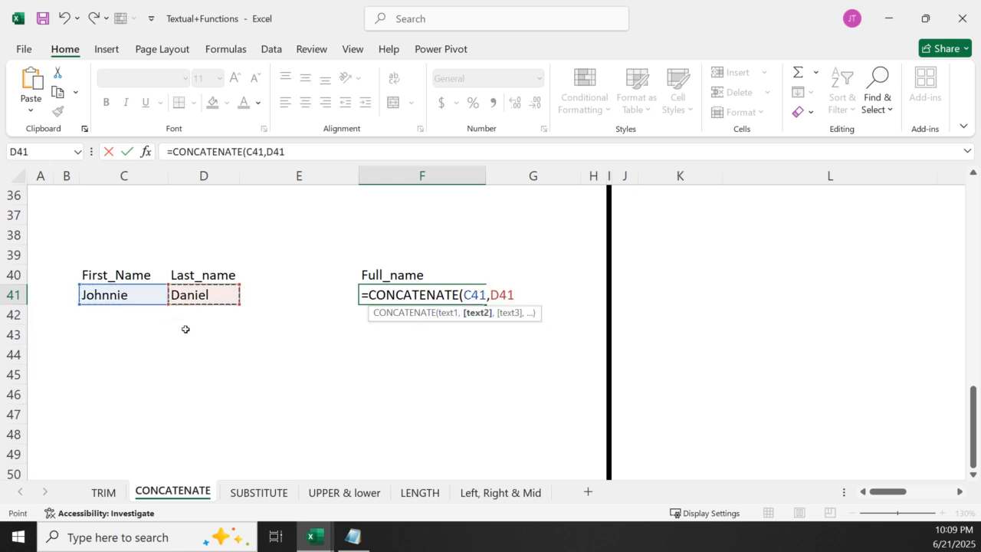
pyautogui.press('Return')
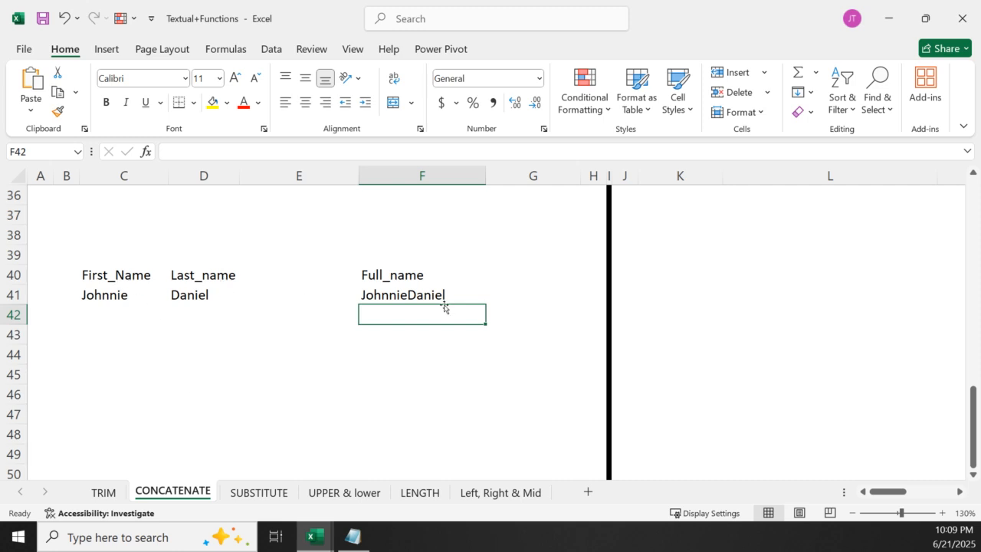
# Add a space as the middle argument of F41's formula, making it =CONCATENATE(C41," ",D41)
pyautogui.doubleClick(419, 295)
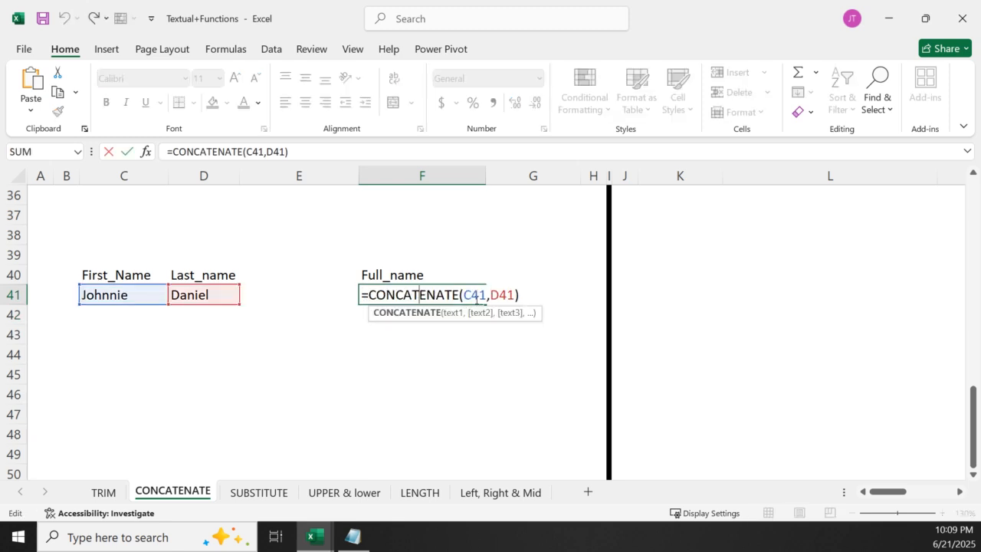
pyautogui.click(490, 296)
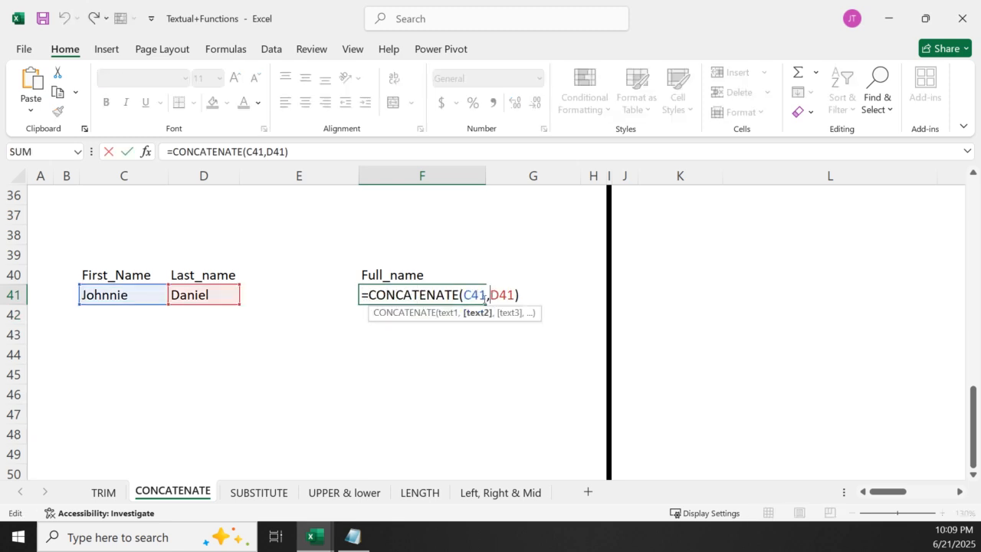
pyautogui.write('" ')
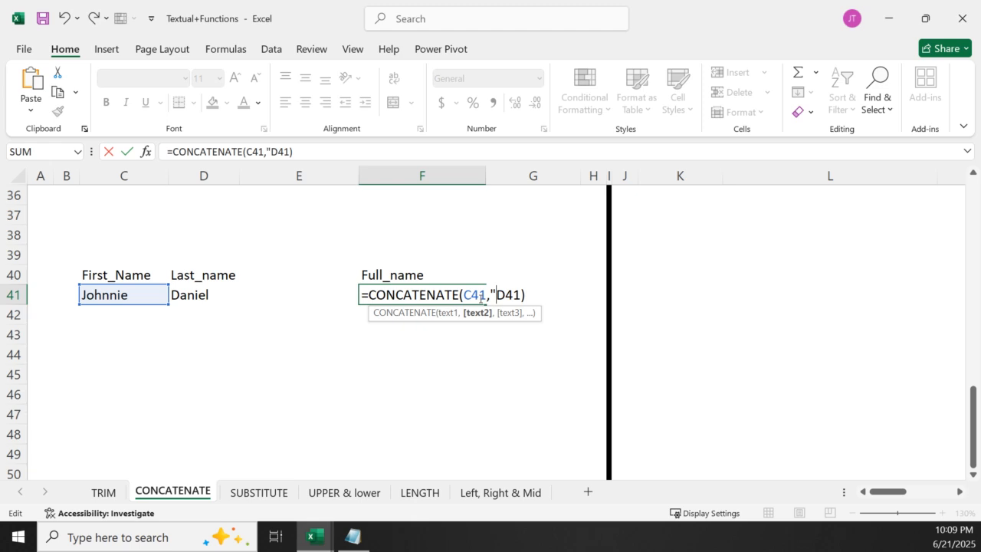
pyautogui.write('"')
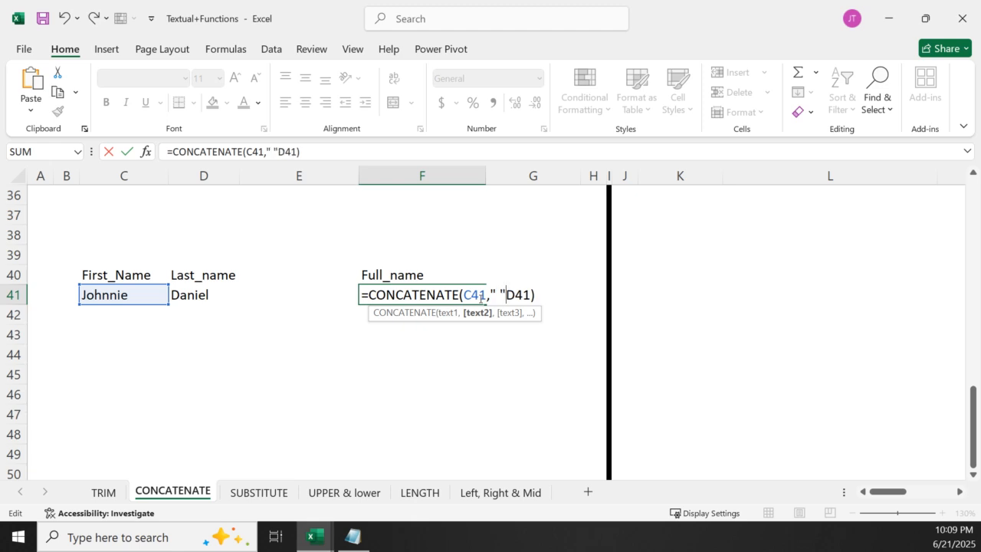
pyautogui.write(',')
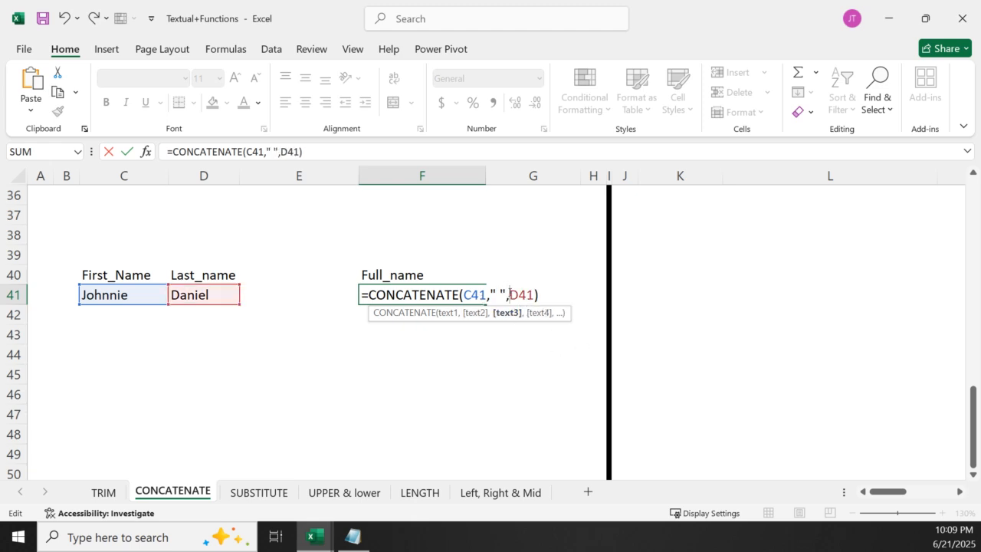
pyautogui.click(499, 295)
pyautogui.press('Return')
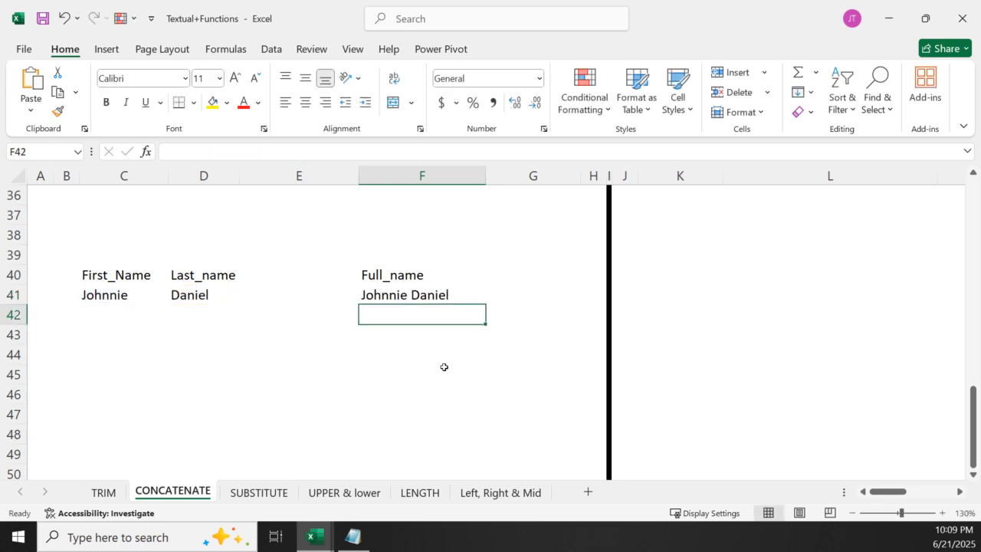
# Replace the separator in F41's CONCATENATE formula with a hyphen, "-"
pyautogui.doubleClick(412, 291)
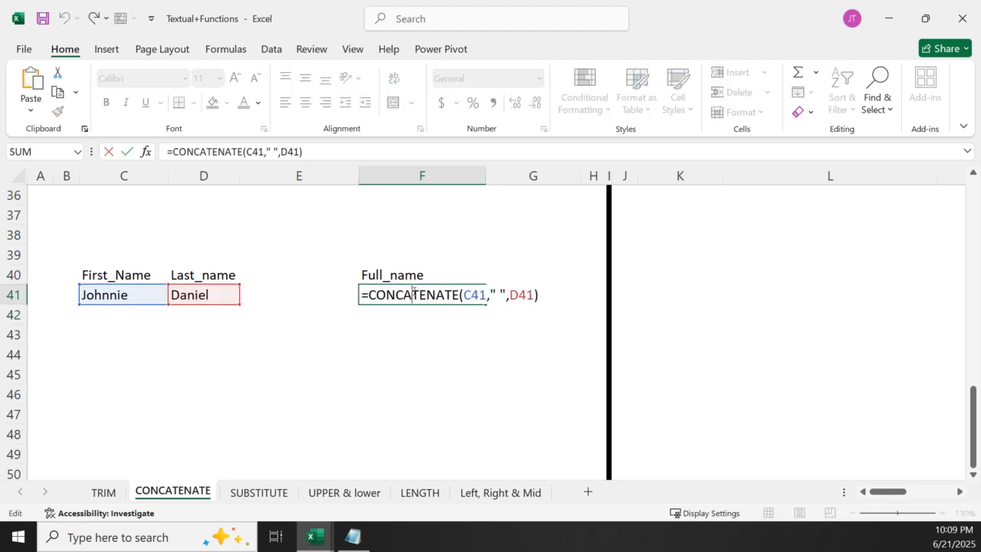
pyautogui.click(501, 292)
pyautogui.press('BackSpace')
pyautogui.write('-')
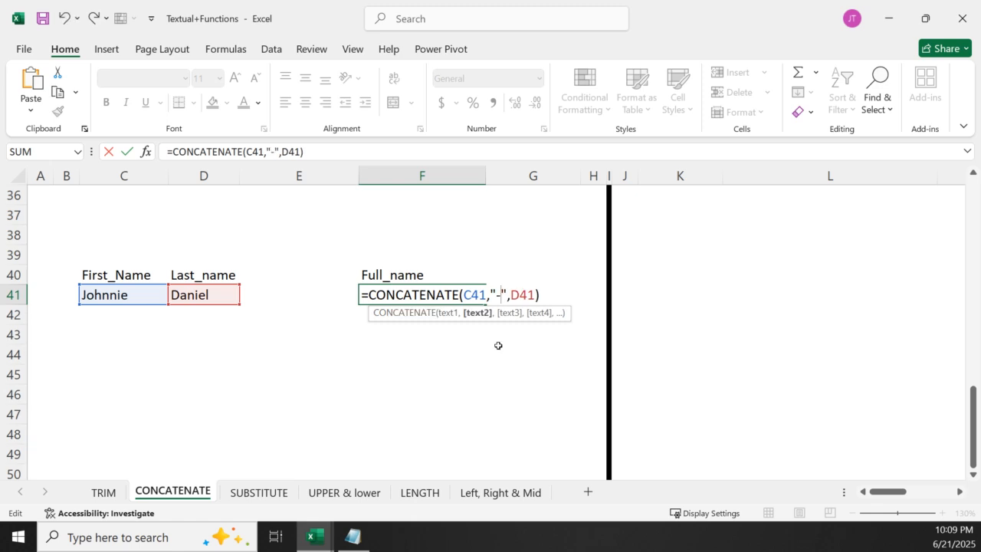
pyautogui.press('Return')
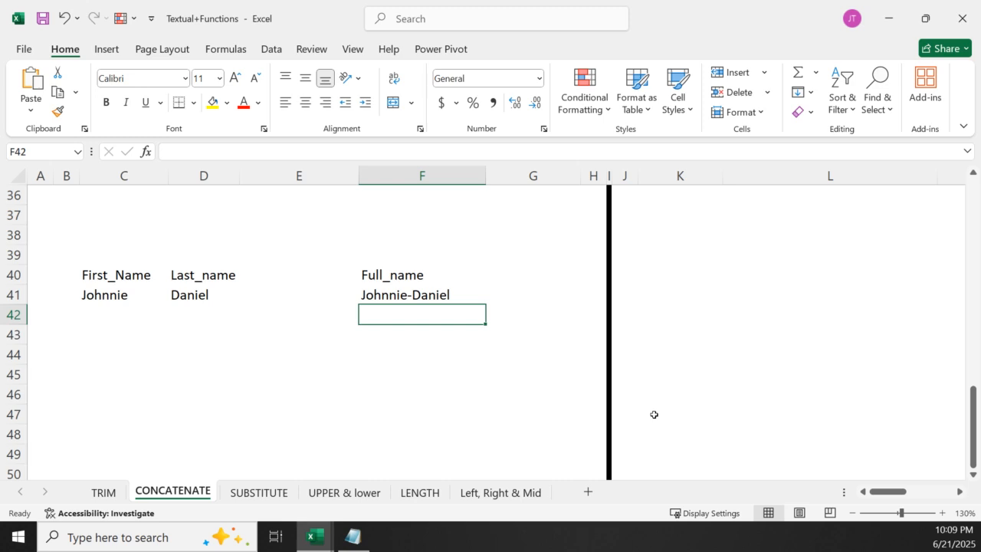
# Set the separator in F41's CONCATENATE formula back to a single space
pyautogui.doubleClick(419, 294)
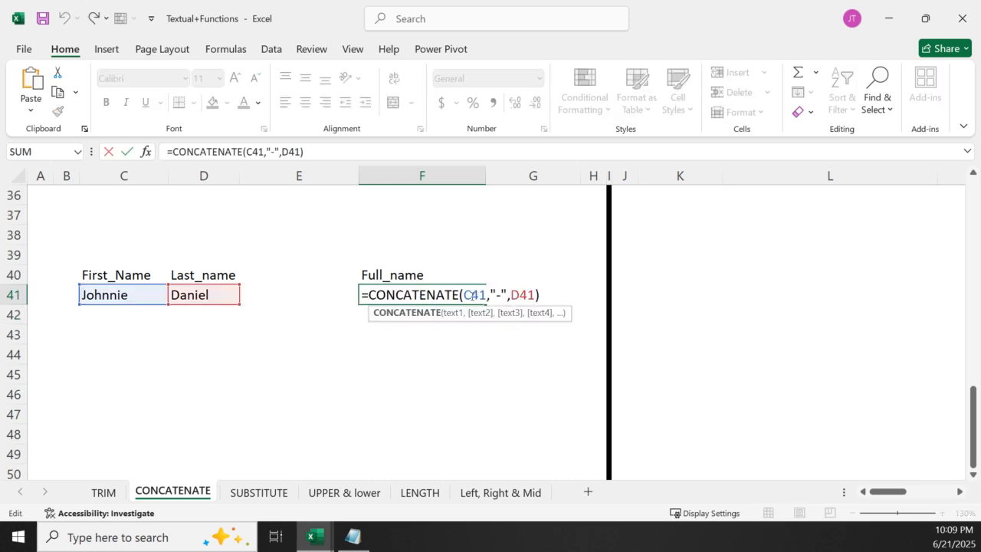
pyautogui.click(503, 295)
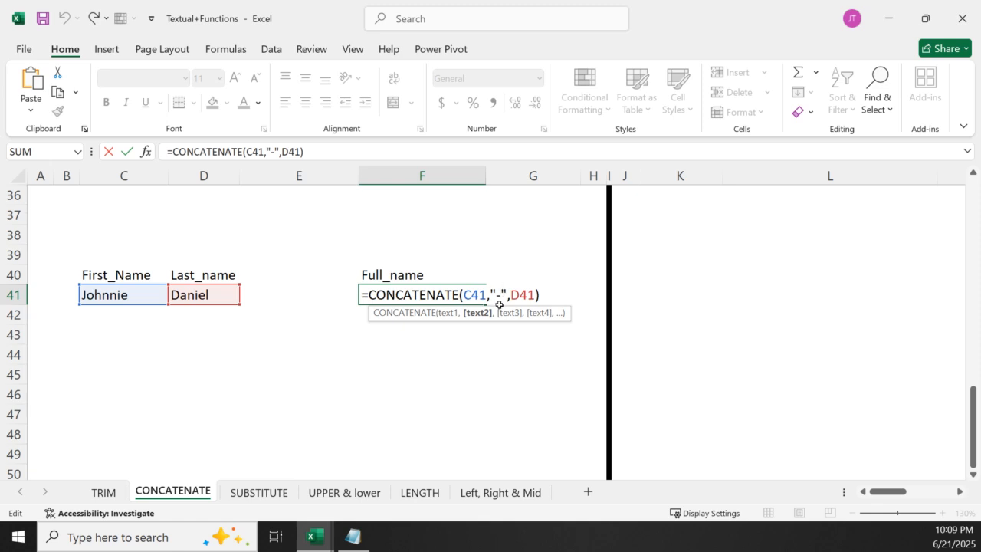
pyautogui.press('BackSpace')
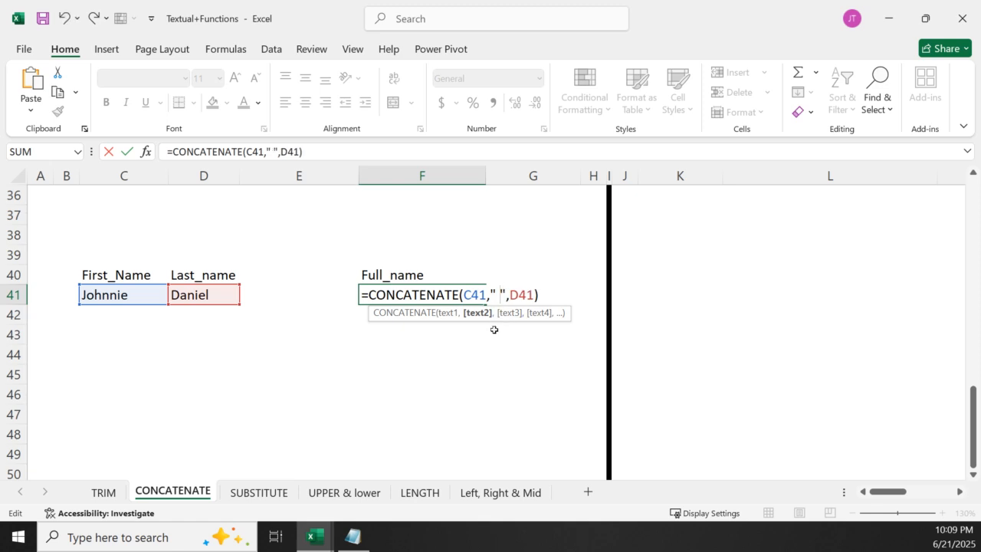
pyautogui.press('Return')
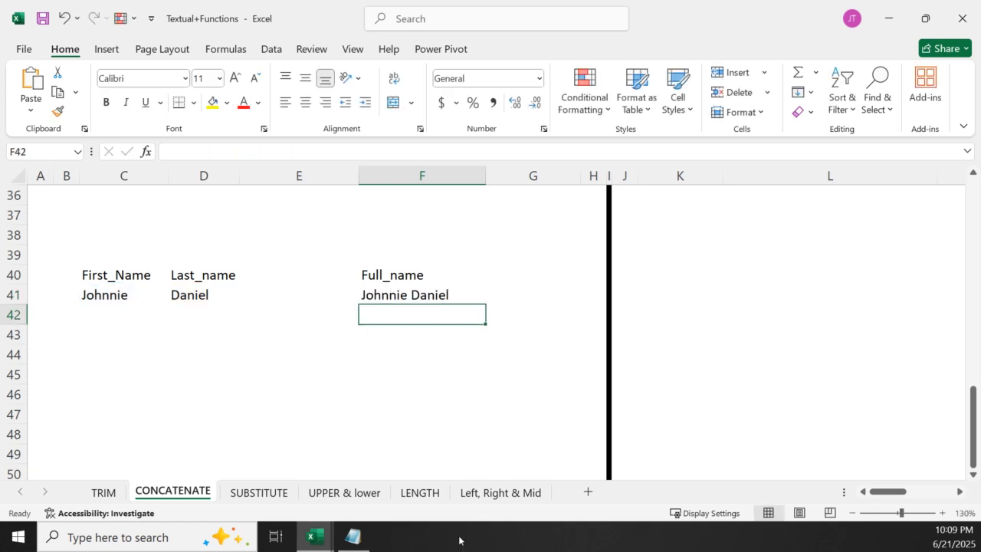
# Join the first and last name in F44 with the ampersand formula =C41&D41
pyautogui.click(405, 346)
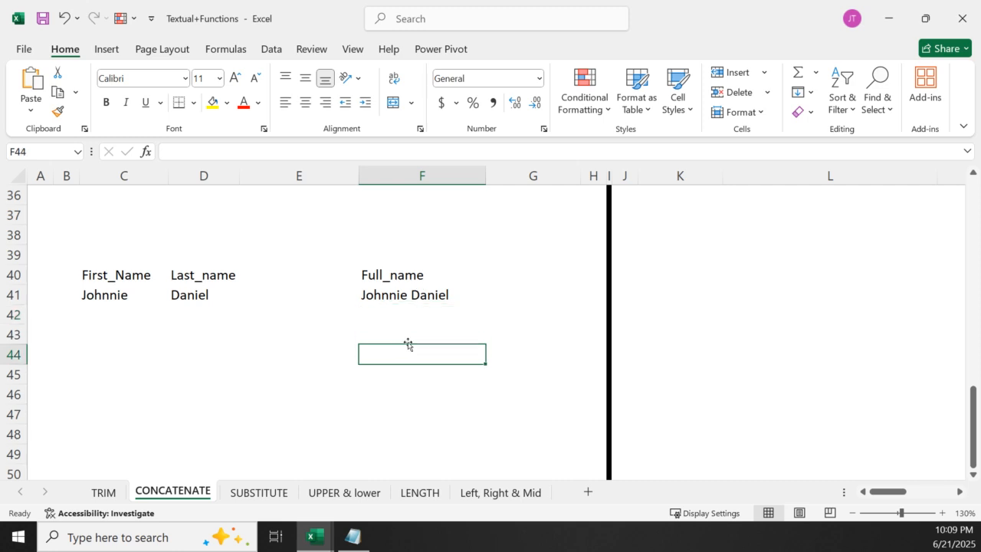
pyautogui.write('=')
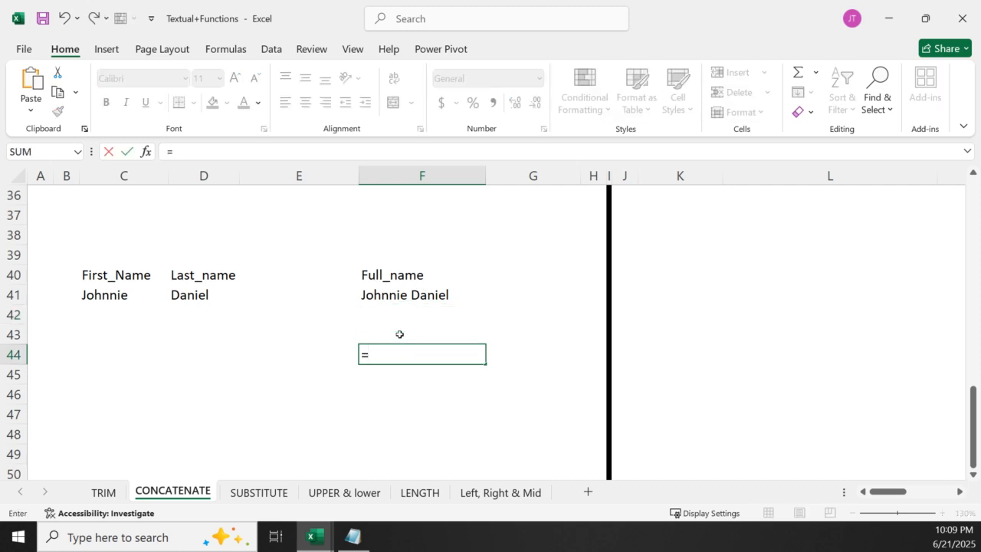
pyautogui.click(102, 299)
pyautogui.write('&')
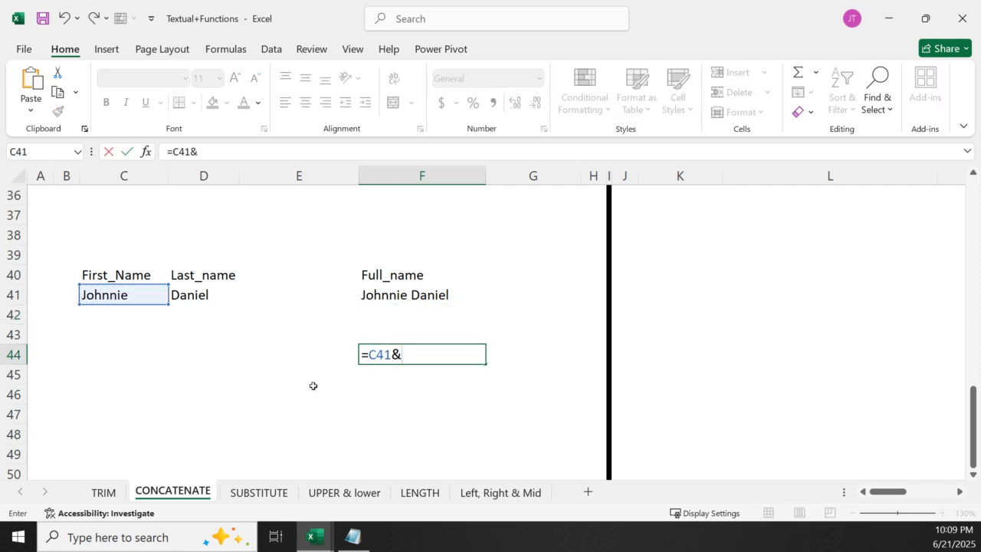
pyautogui.click(207, 281)
pyautogui.click(206, 294)
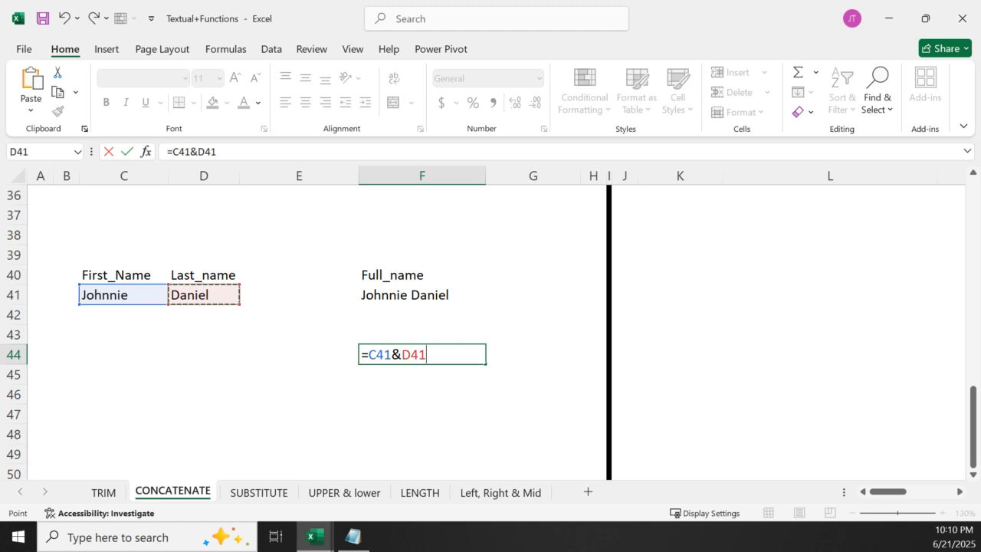
pyautogui.press('Return')
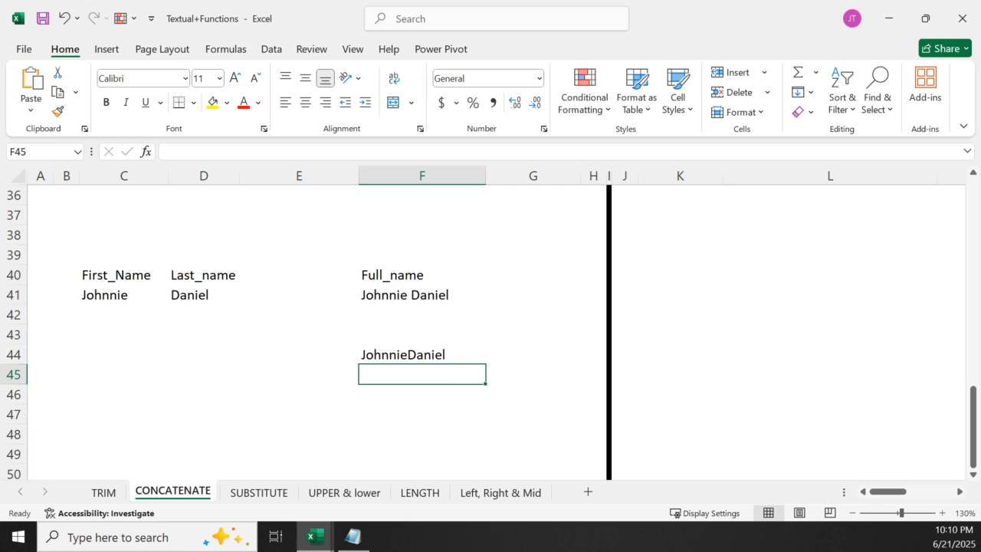
# Insert a space between the two names in F44's formula, making it =C41&" "&D41
pyautogui.click(421, 354)
pyautogui.doubleClick(420, 354)
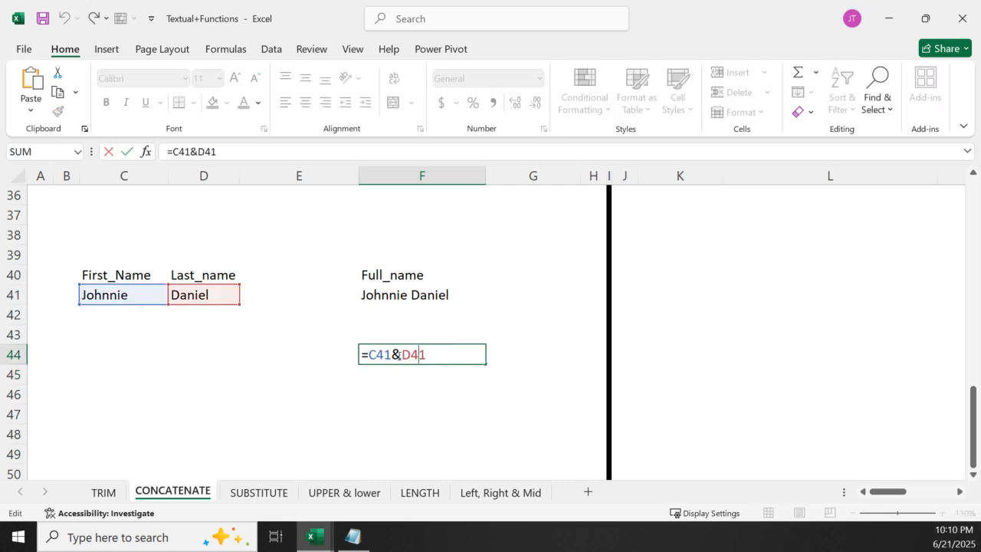
pyautogui.write('"')
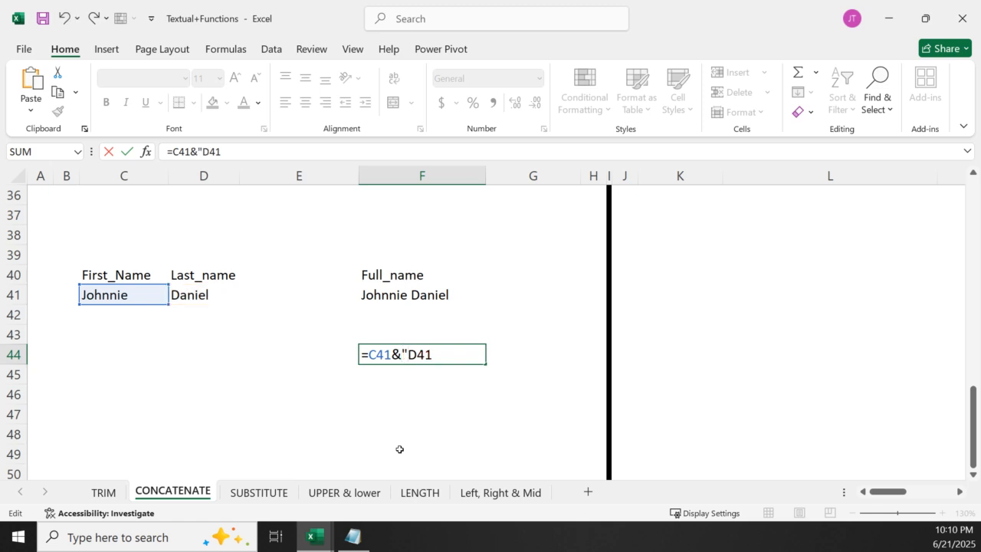
pyautogui.write(' "&')
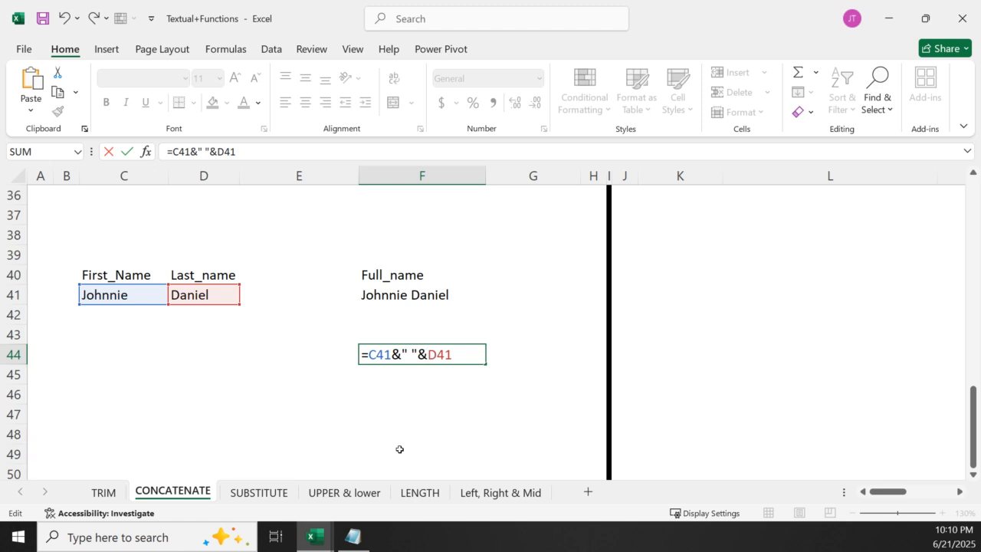
pyautogui.press('Return')
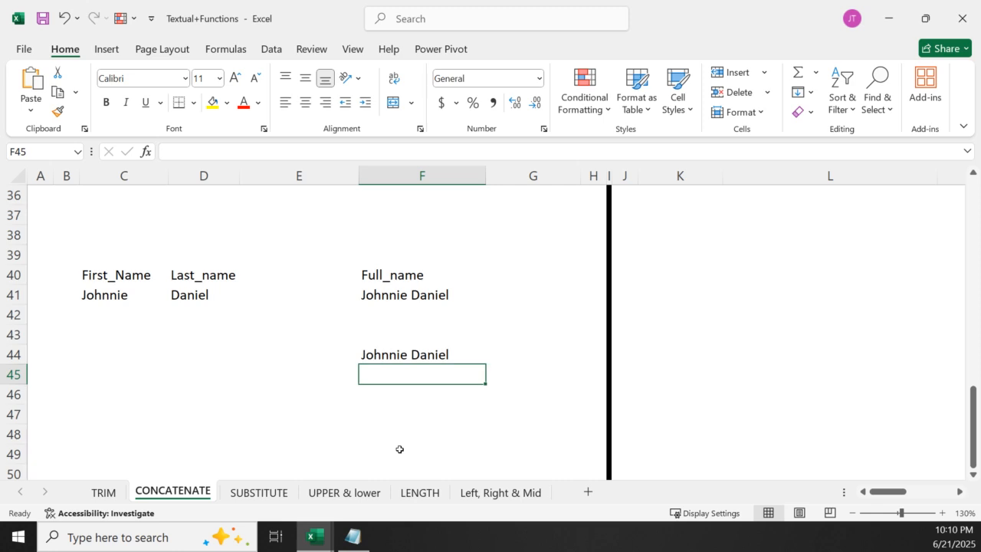
# Go to the Example section's student tables and select the Maths result sentences in L15:L19
pyautogui.click(961, 492)
pyautogui.scroll(12, 732, 426)
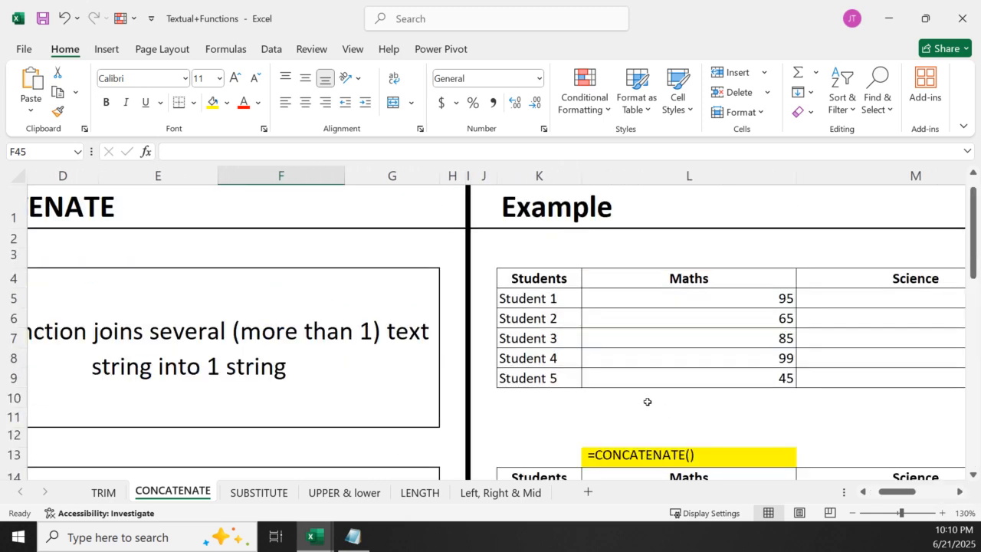
pyautogui.click(961, 492)
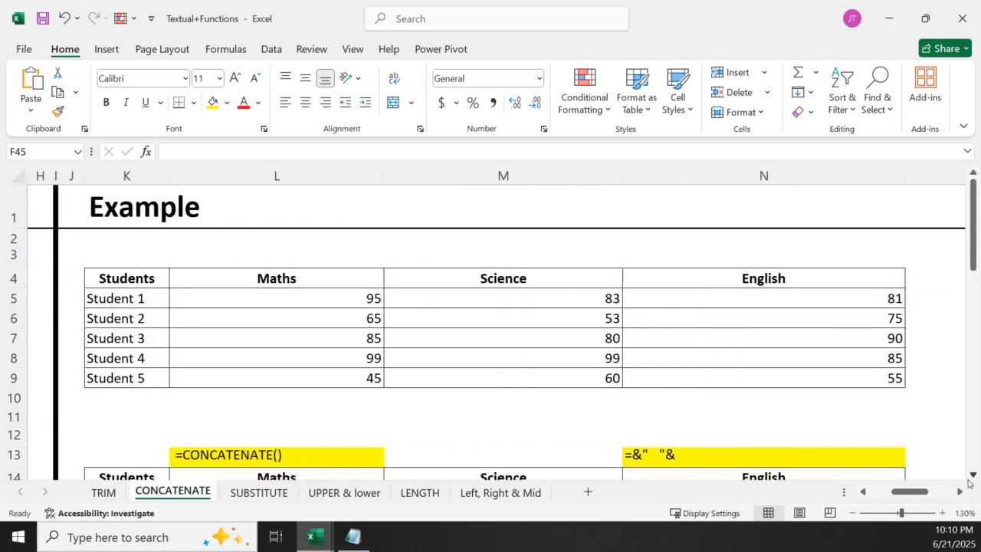
pyautogui.click(972, 473)
pyautogui.click(971, 472)
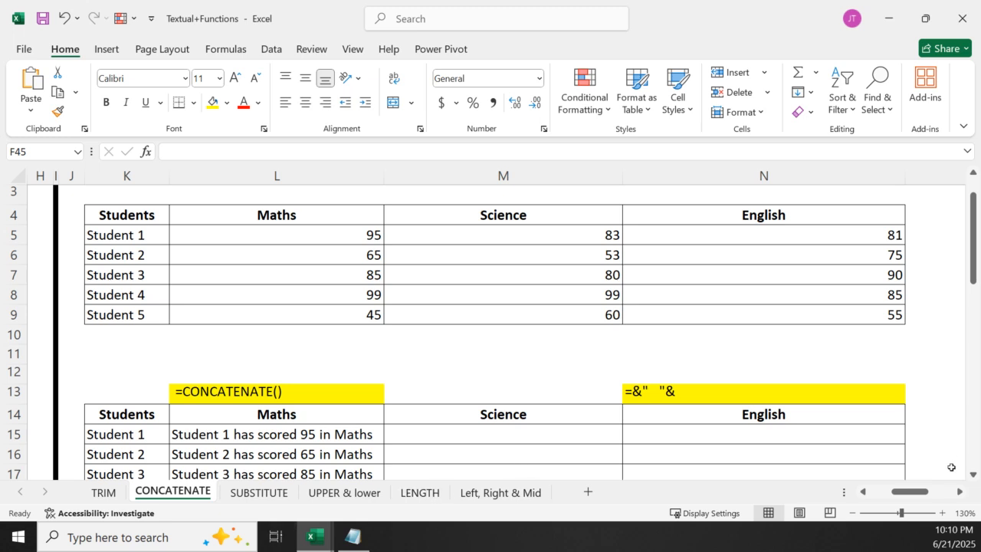
pyautogui.click(973, 476)
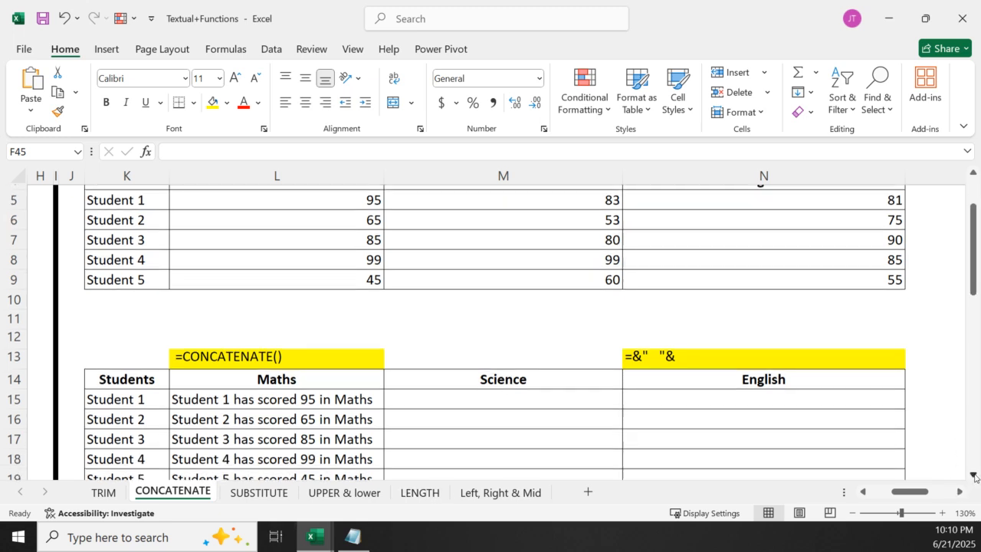
pyautogui.moveTo(258, 400); pyautogui.dragTo(272, 487)
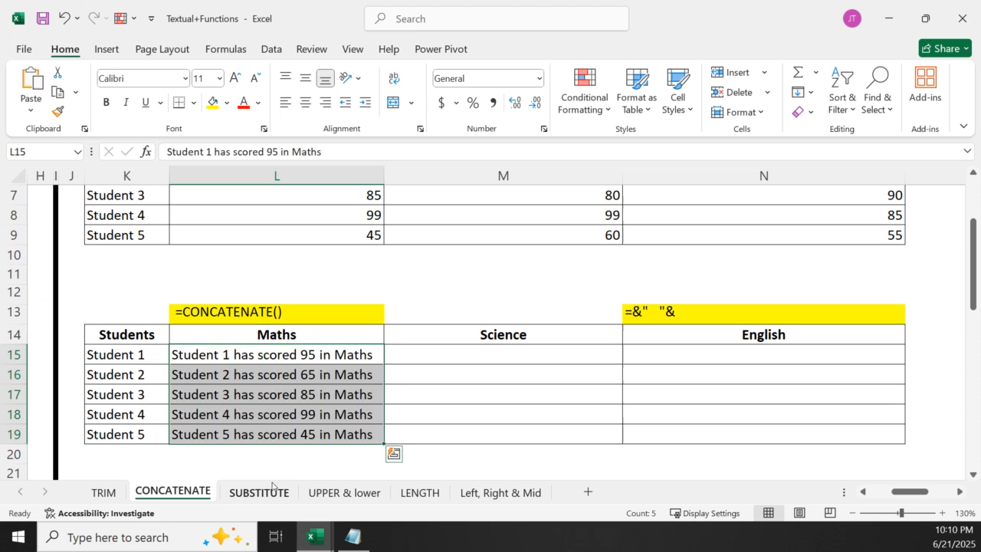
# Clear the Maths result sentences from L15:L19
pyautogui.press('Delete')
pyautogui.moveTo(587, 413); pyautogui.dragTo(589, 432)
pyautogui.press('Return')
# Begin a CONCATENATE formula in L15 with student cell K15 and the text " Has Scored " as its first two arguments
pyautogui.moveTo(978, 309); pyautogui.dragTo(972, 270)
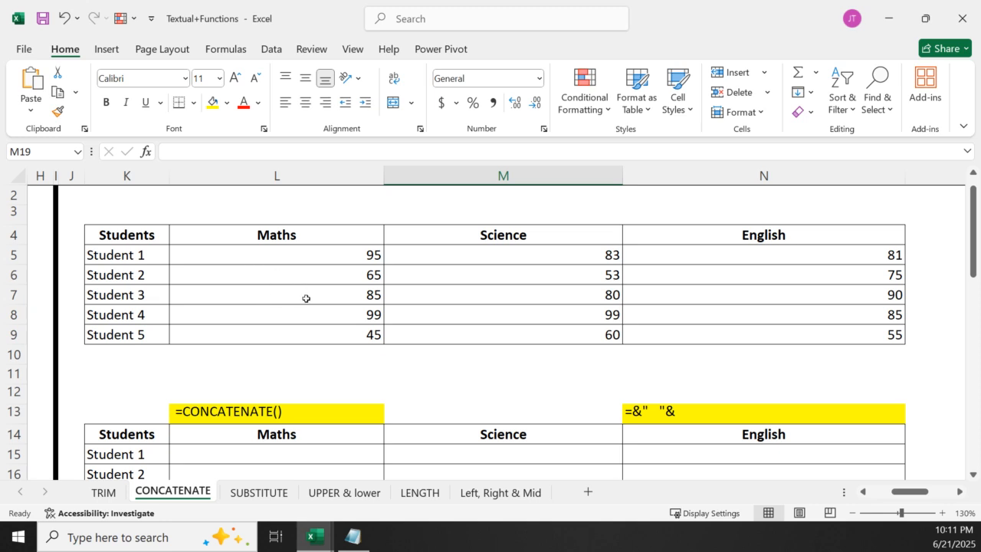
pyautogui.click(269, 455)
pyautogui.write('=')
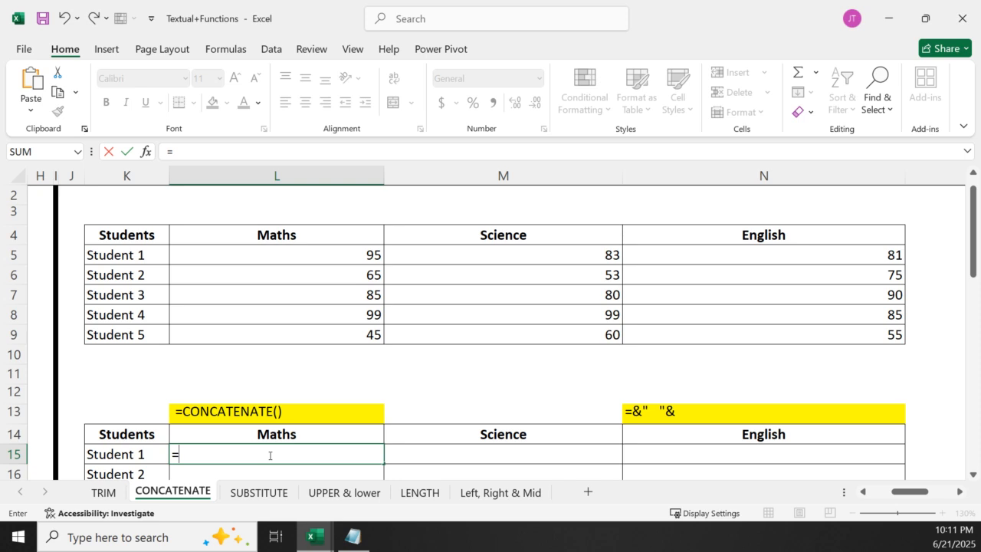
pyautogui.write('con')
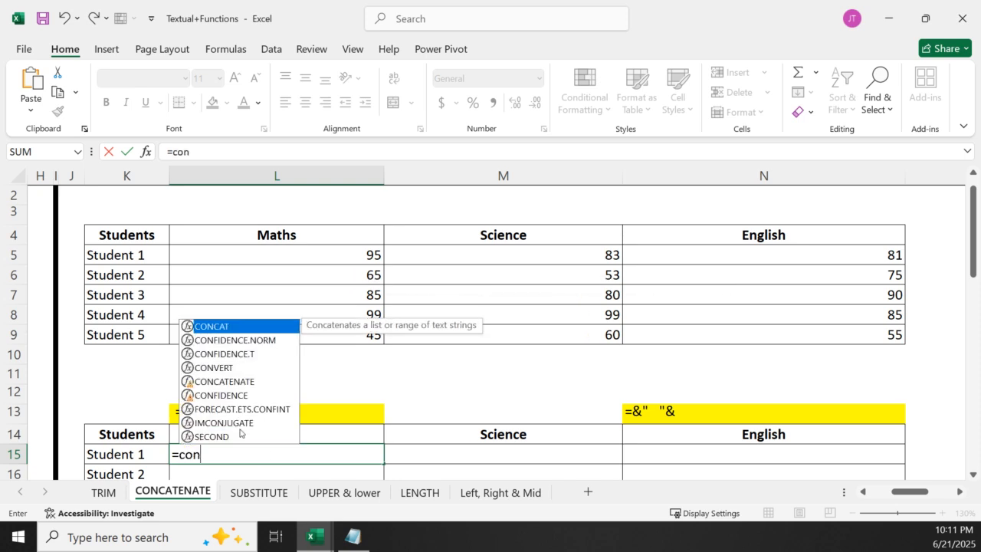
pyautogui.doubleClick(230, 381)
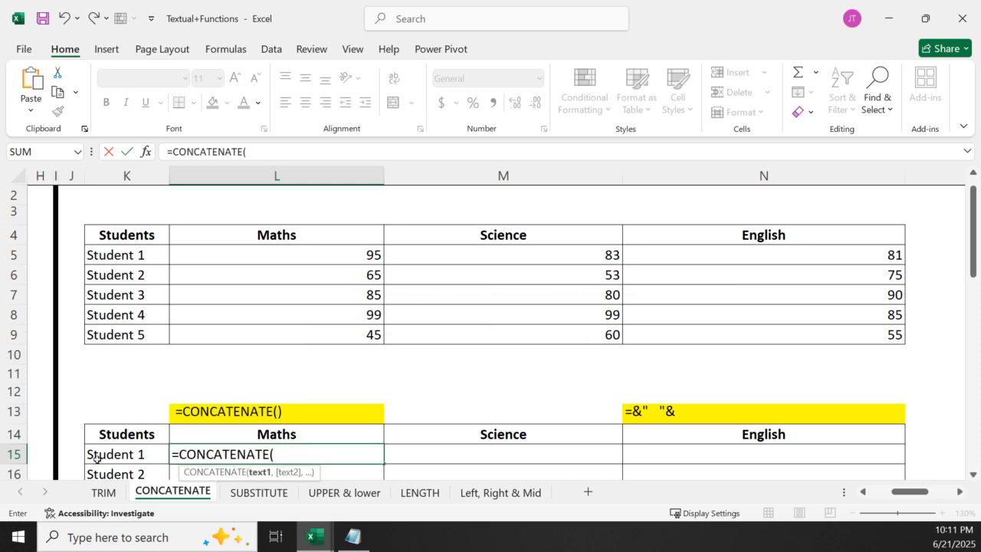
pyautogui.click(128, 456)
pyautogui.write(',')
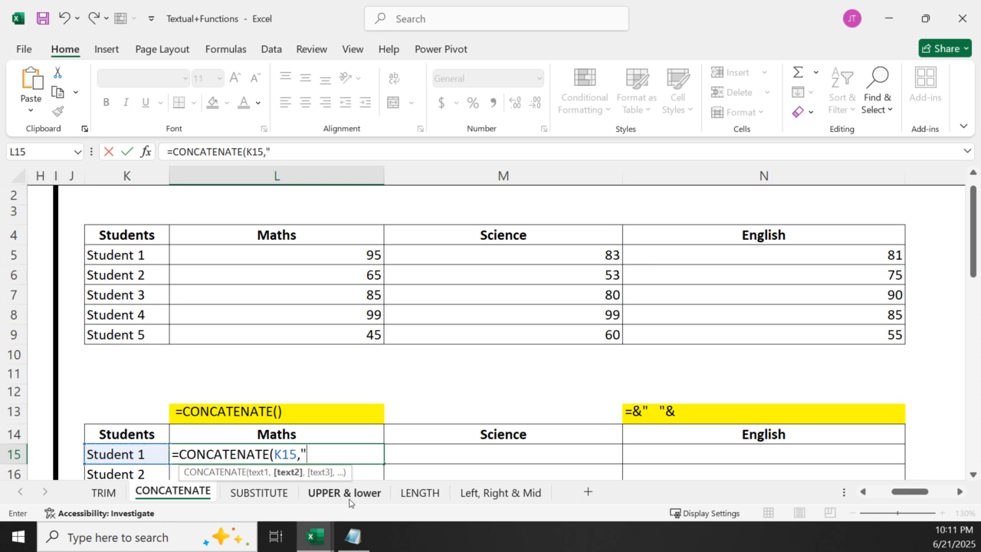
pyautogui.write('" Has Scored')
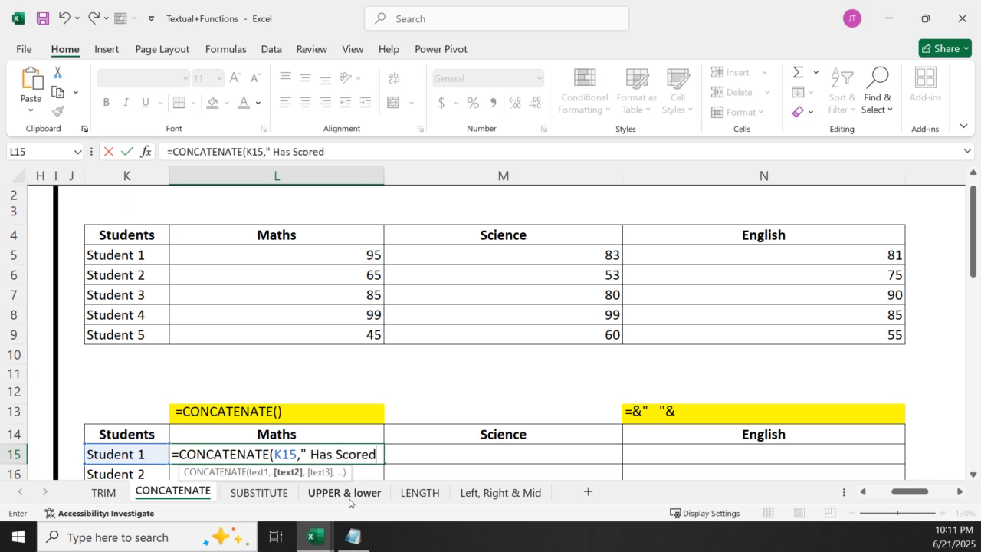
pyautogui.write(' ",')
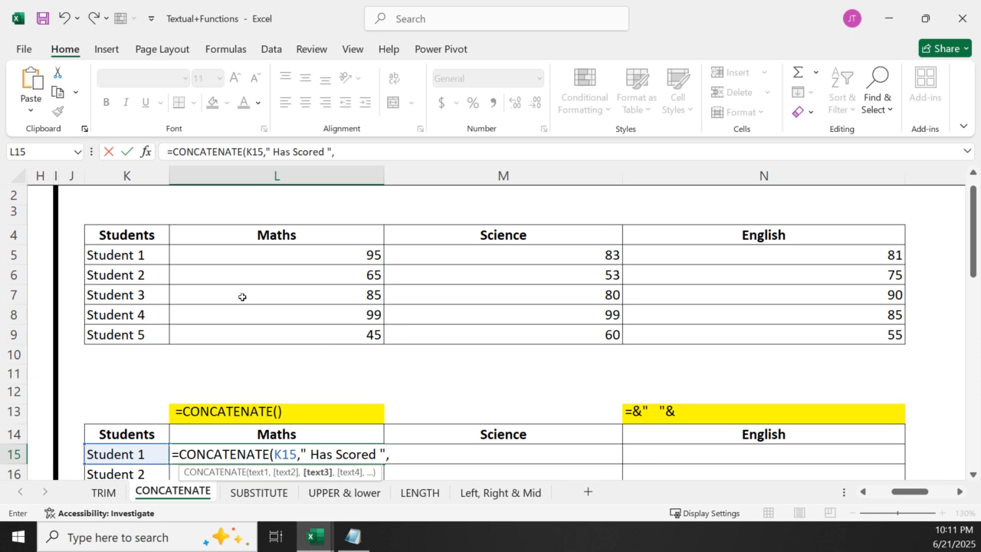
# Complete L15's formula with the Maths score L5, the text " In " and the subject heading L14
pyautogui.click(304, 254)
pyautogui.write(',')
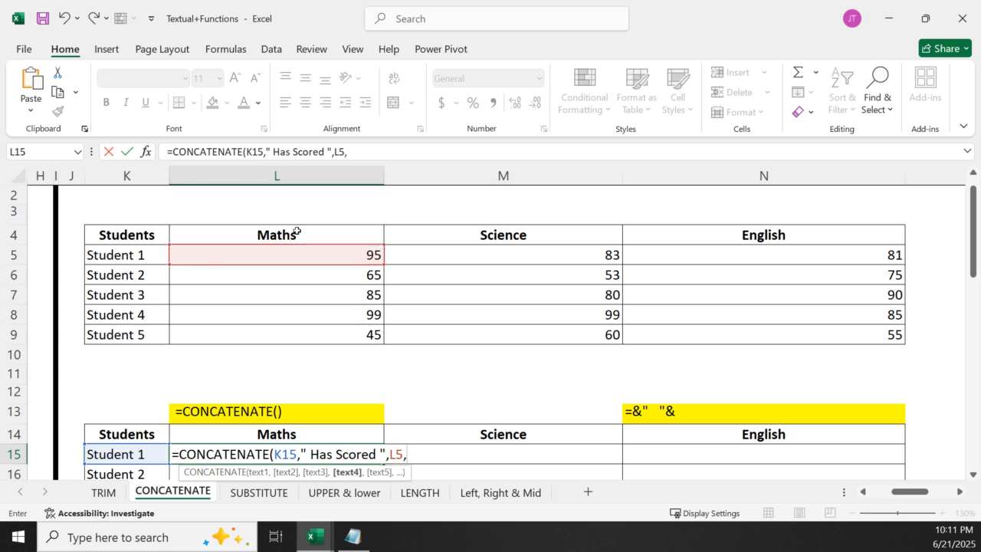
pyautogui.write('" In')
pyautogui.write('",')
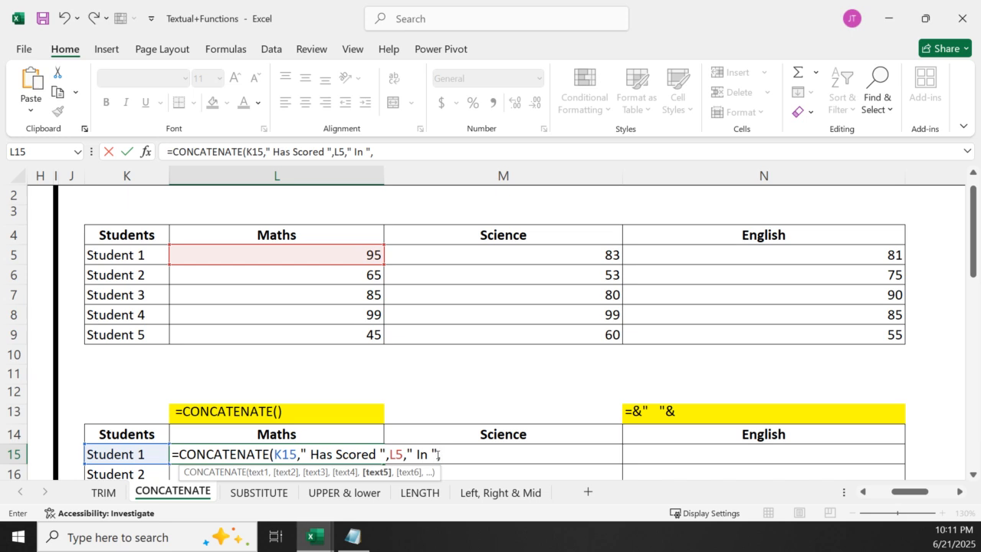
pyautogui.click(287, 436)
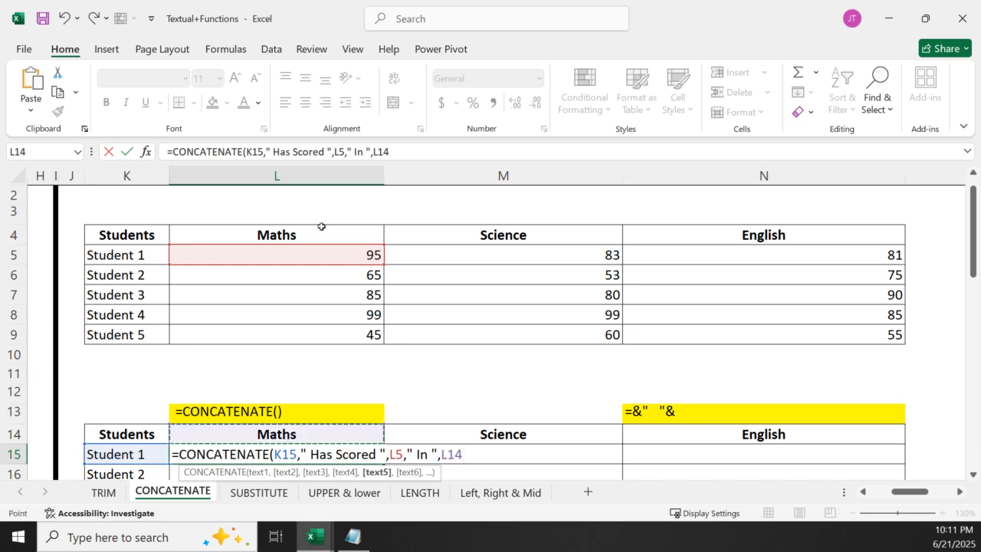
pyautogui.click(316, 231)
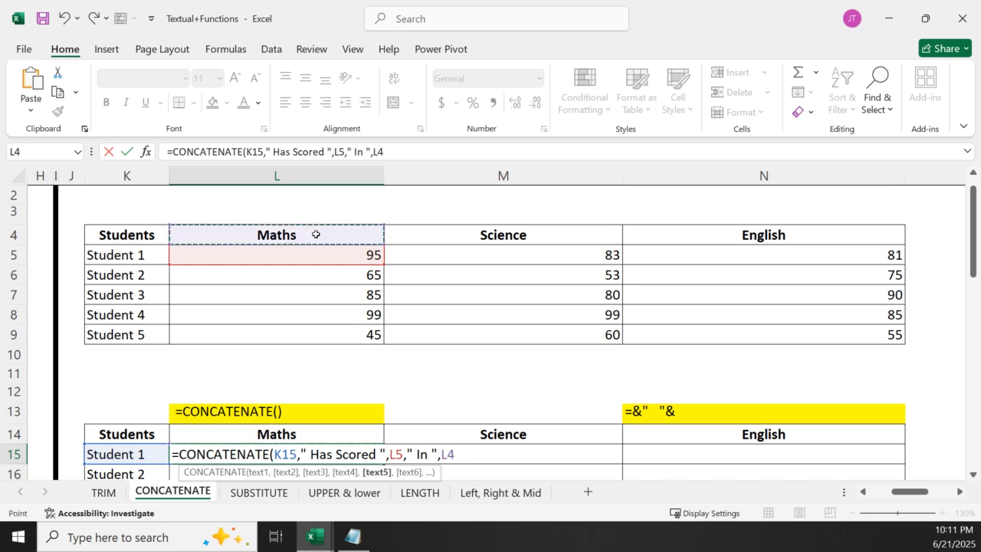
pyautogui.click(280, 433)
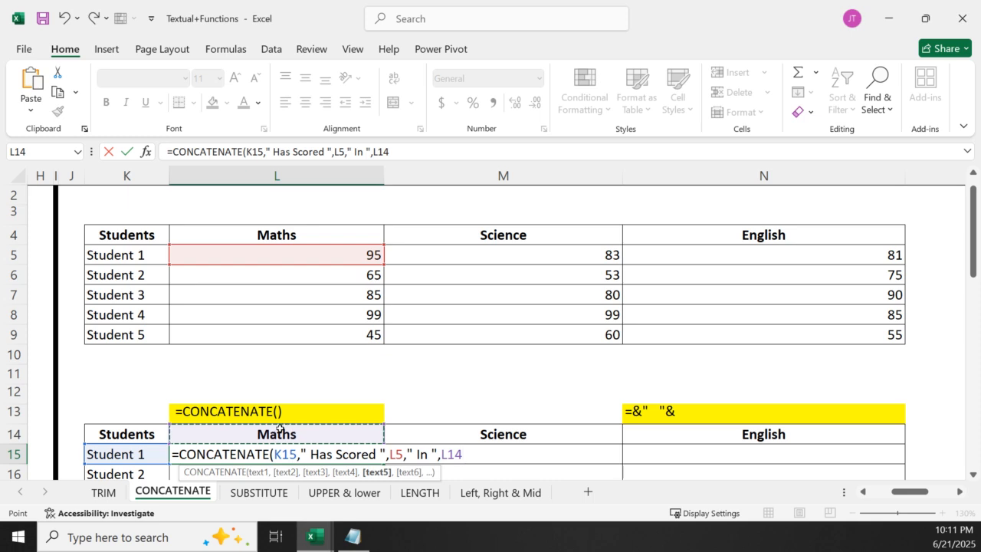
pyautogui.press('Return')
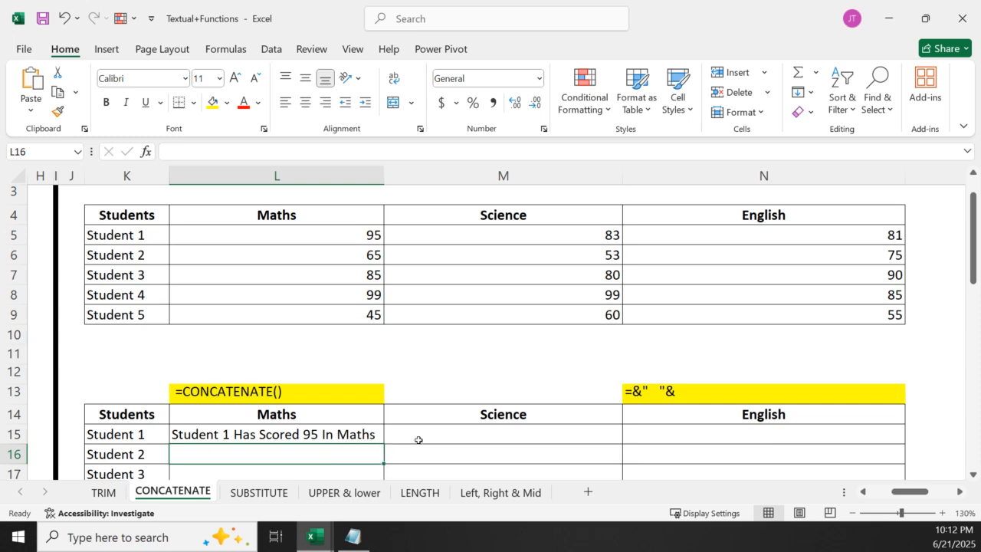
# Review the arguments of the CONCATENATE formula in L15 without changing it
pyautogui.click(460, 436)
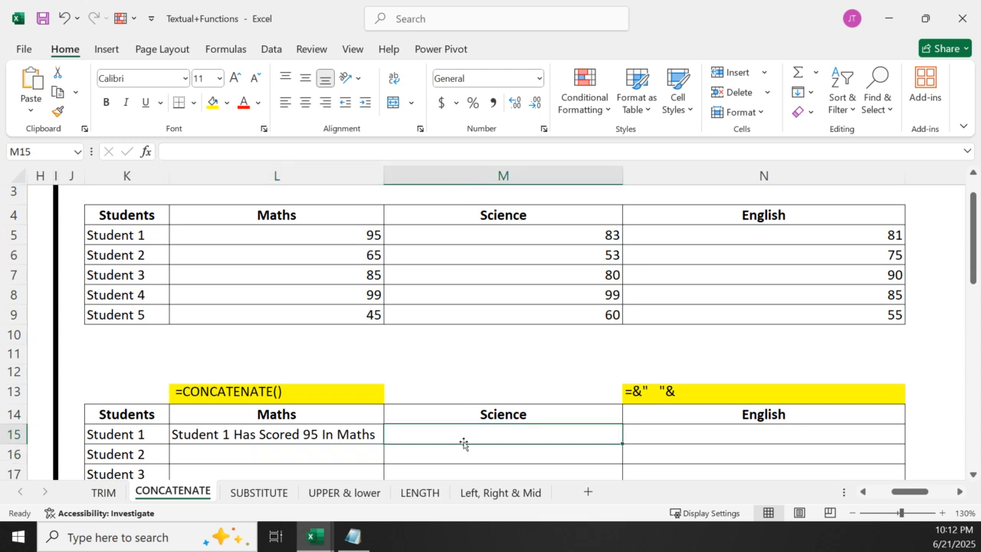
pyautogui.doubleClick(318, 434)
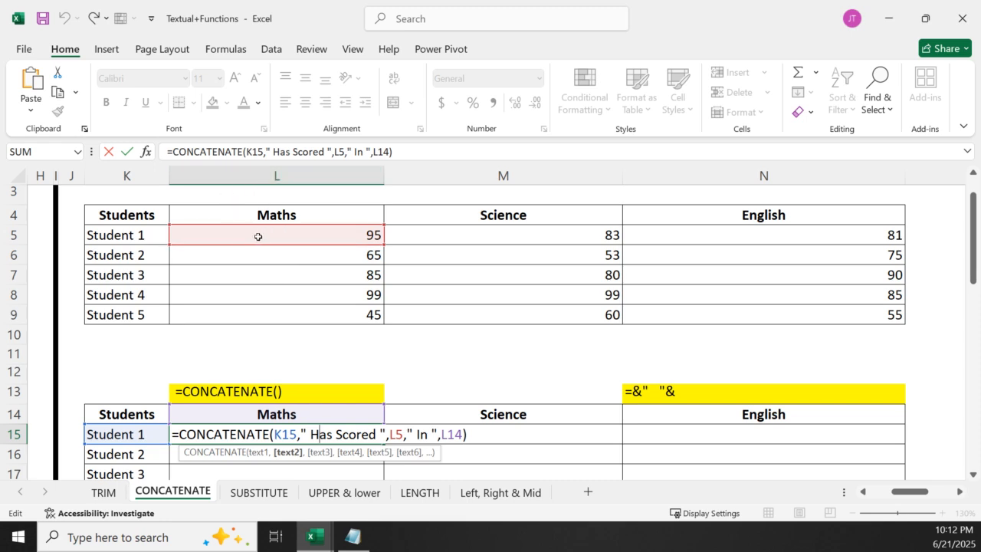
pyautogui.press('Return')
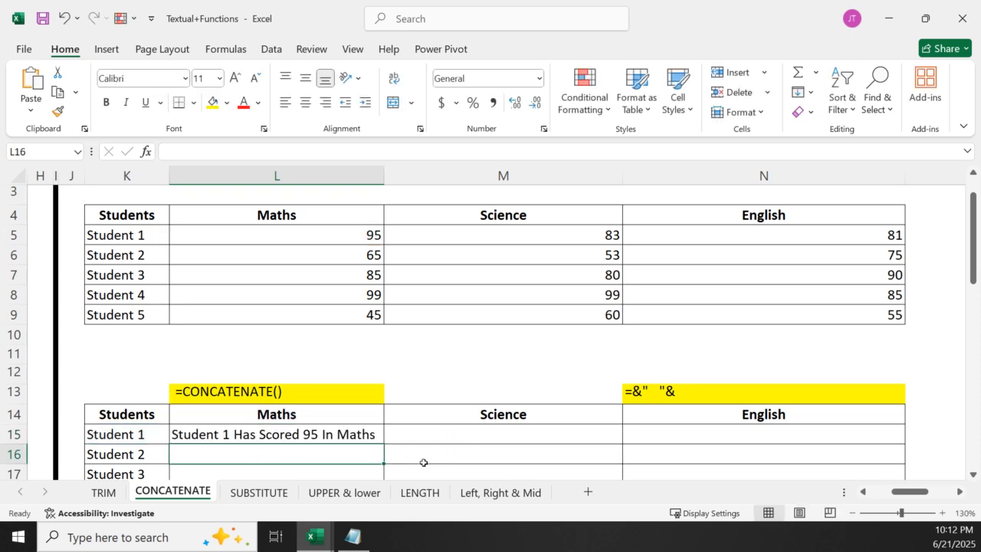
pyautogui.click(500, 435)
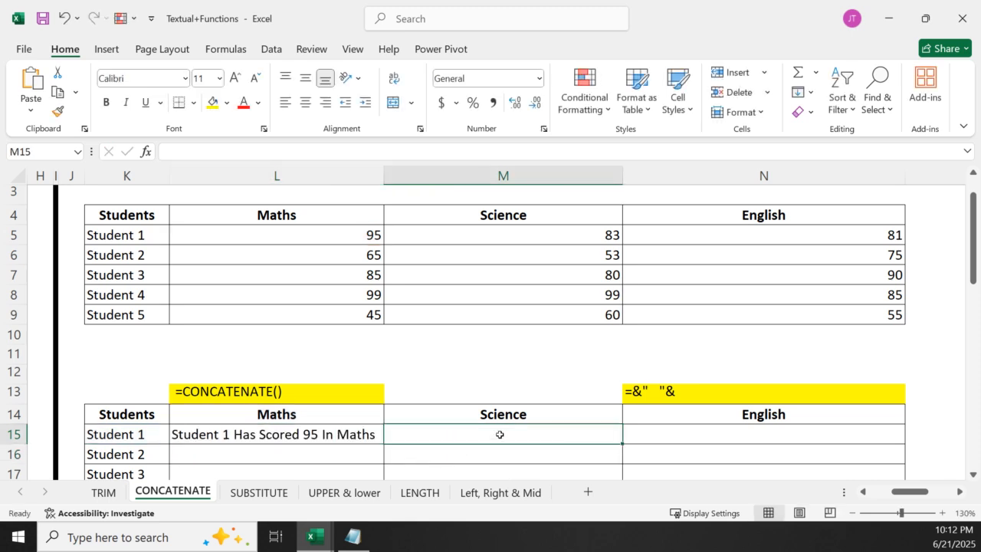
pyautogui.doubleClick(322, 435)
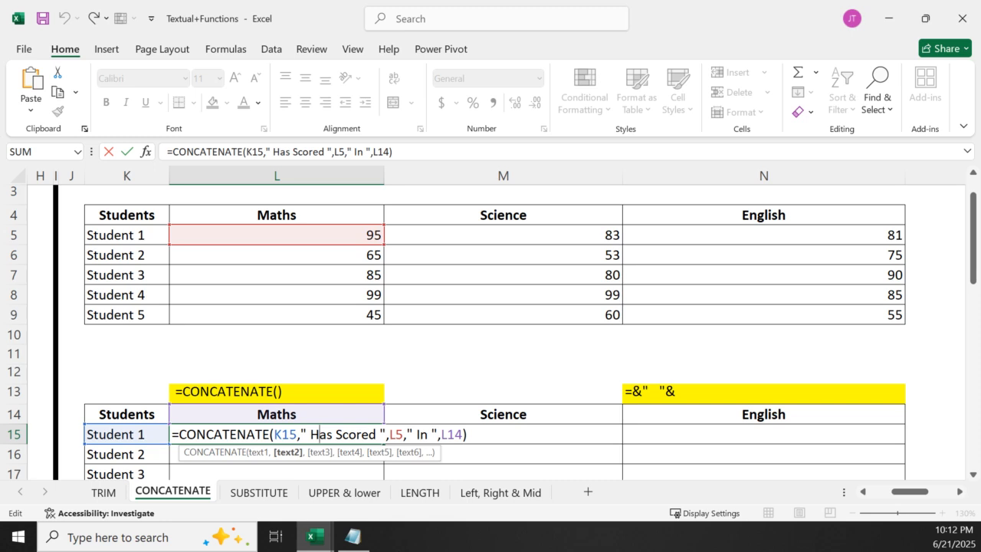
pyautogui.press('Return')
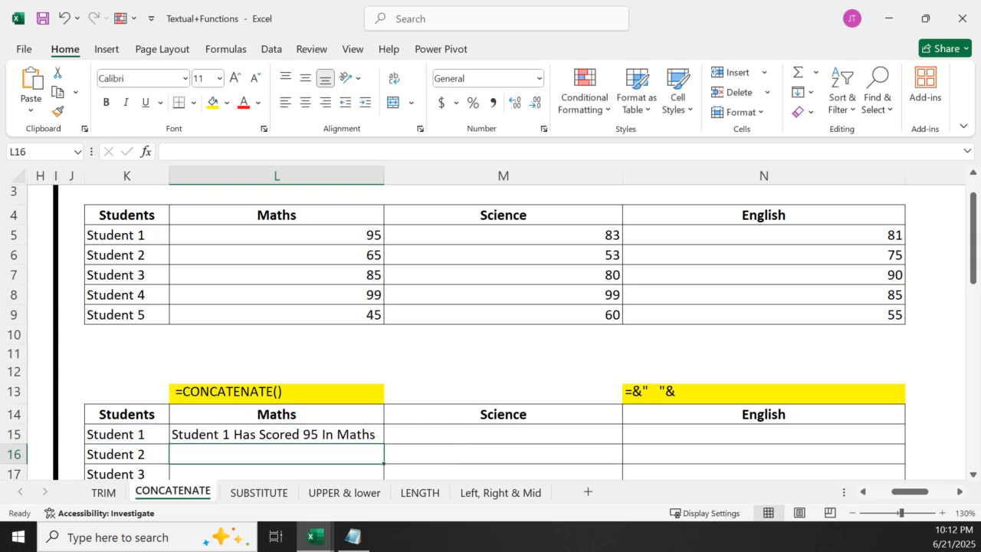
# Begin a CONCATENATE formula in M15 with student cell K15 and the text " Has Scored "
pyautogui.click(459, 427)
pyautogui.write('=con')
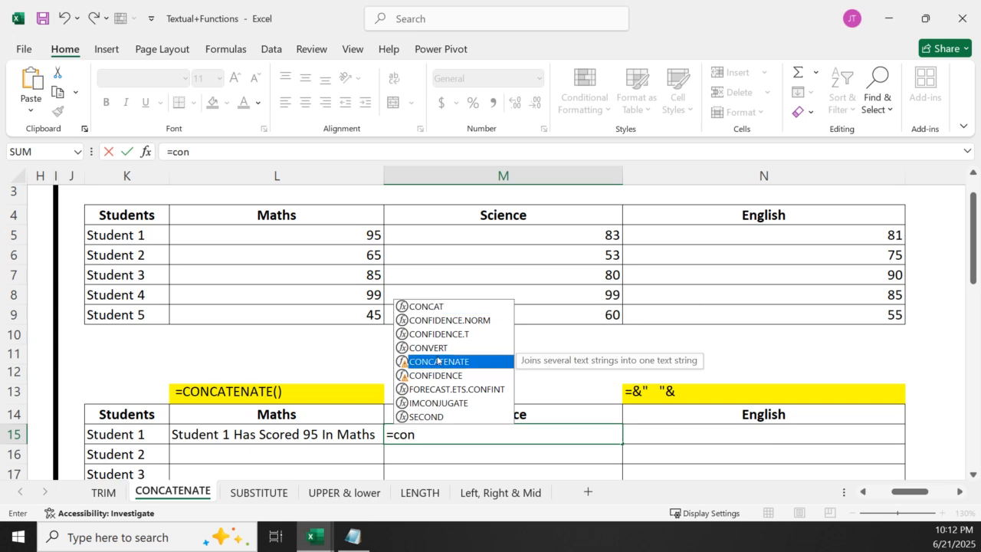
pyautogui.doubleClick(437, 360)
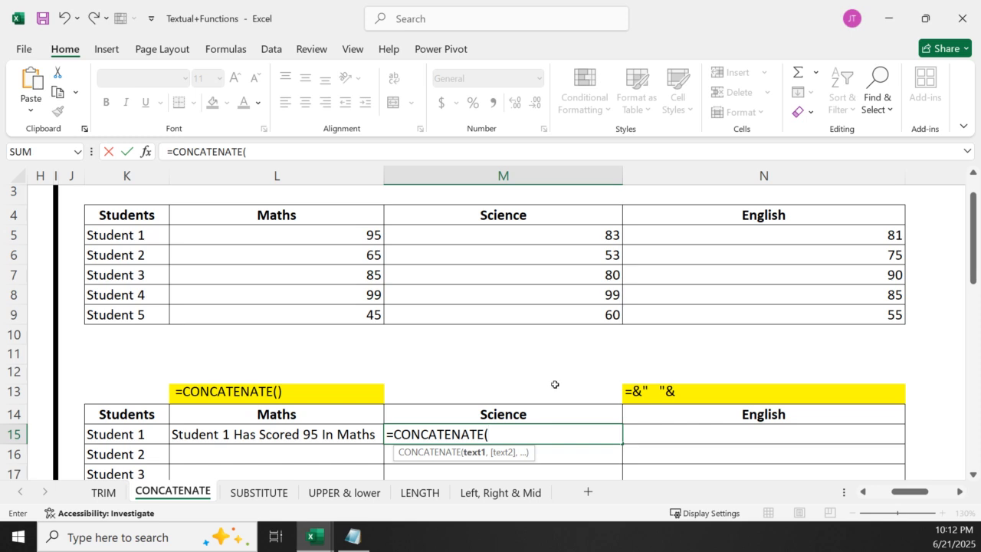
pyautogui.click(108, 432)
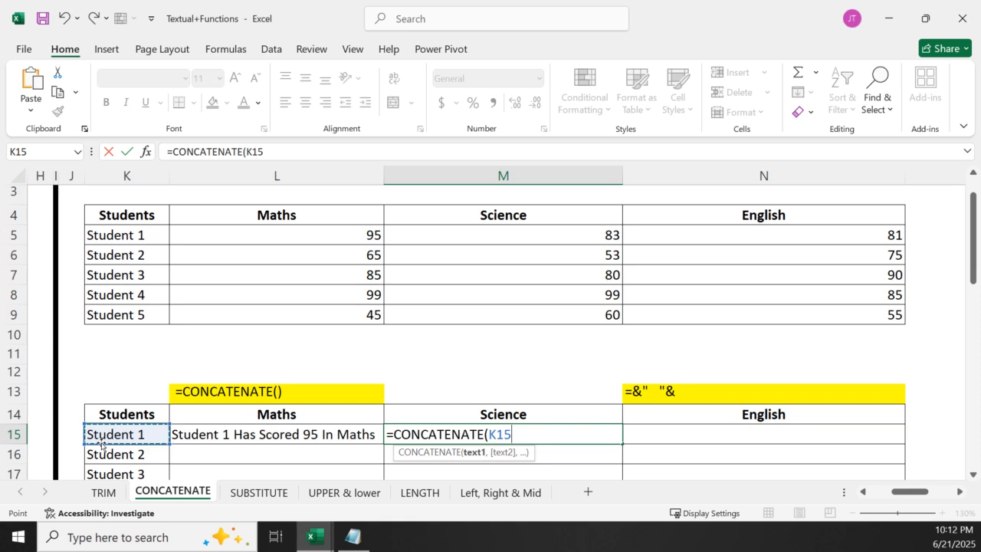
pyautogui.write(',')
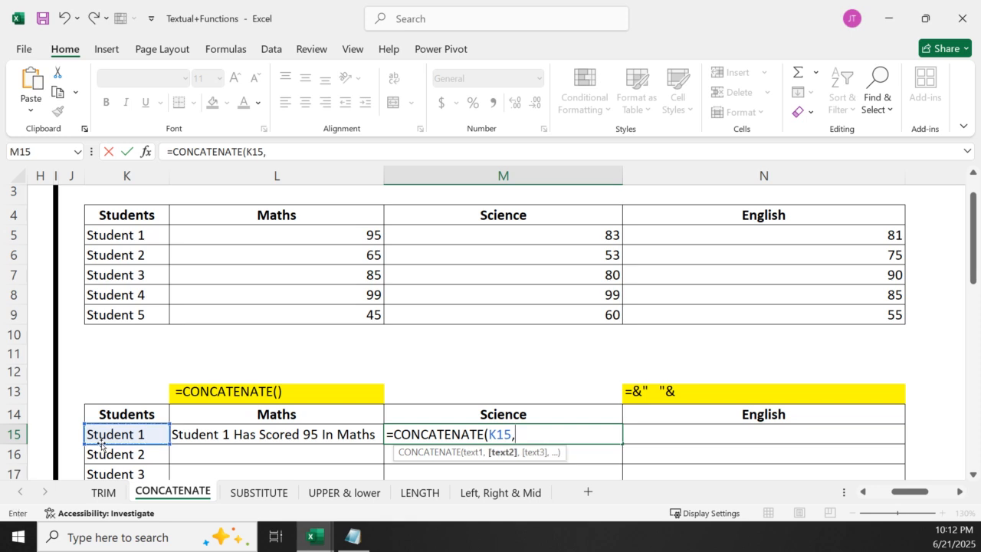
pyautogui.write('" Has Scored ",')
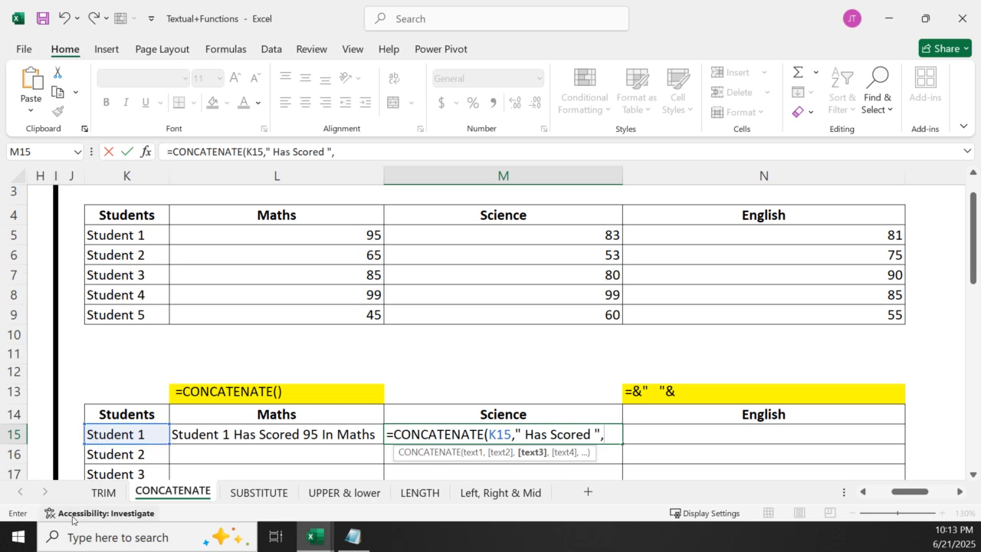
# Complete M15's formula with the Science score M5, the text " In " and the subject heading M4
pyautogui.click(506, 238)
pyautogui.write(',')
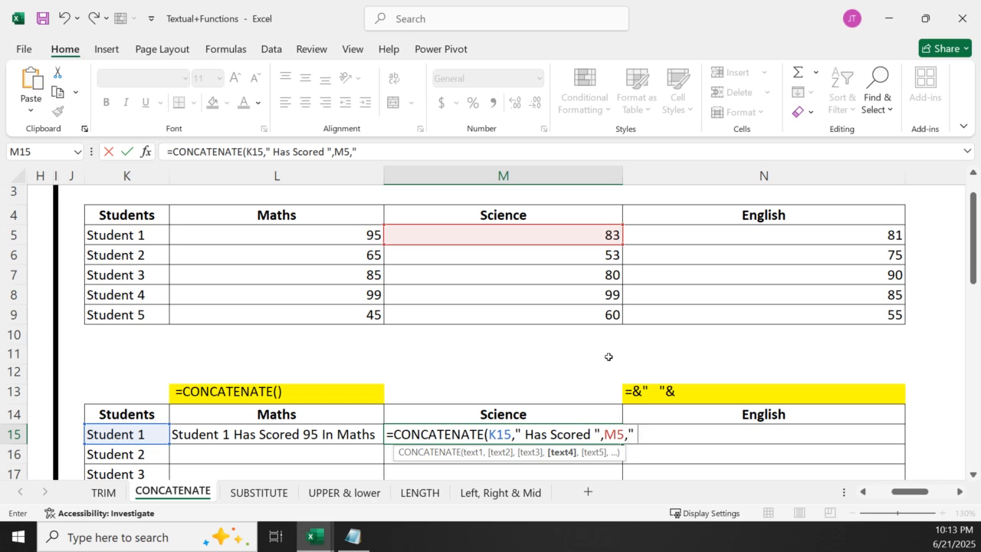
pyautogui.write('" In ",')
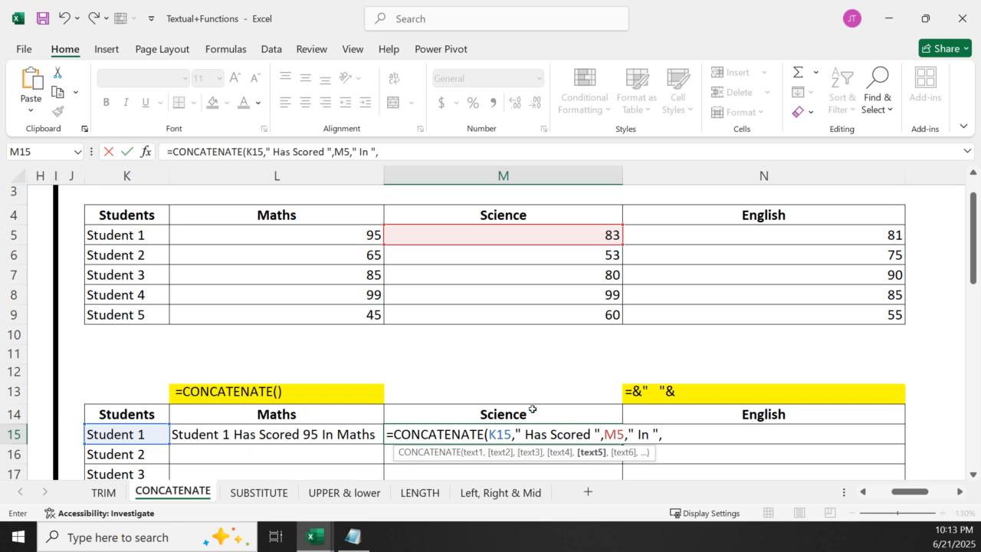
pyautogui.click(533, 414)
pyautogui.click(524, 208)
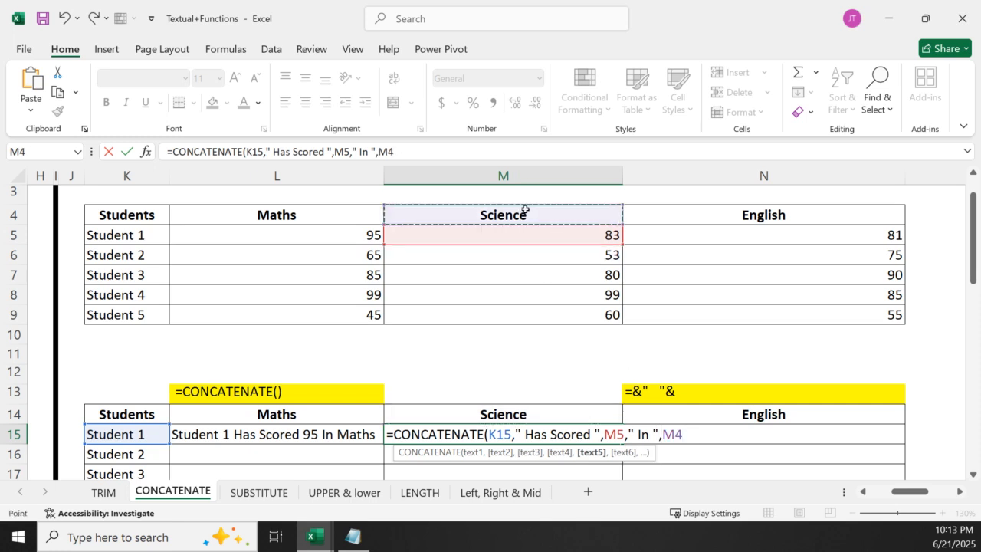
pyautogui.press('Return')
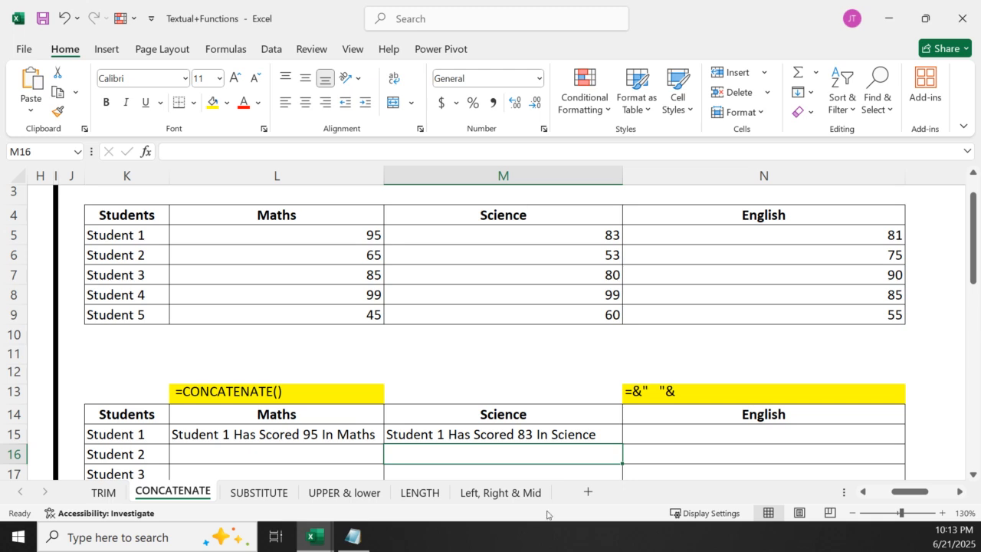
# Begin an ampersand formula in N15 that joins student cell K15 with the text " Has Scored ", as =K15&" Has Scored "&
pyautogui.click(666, 431)
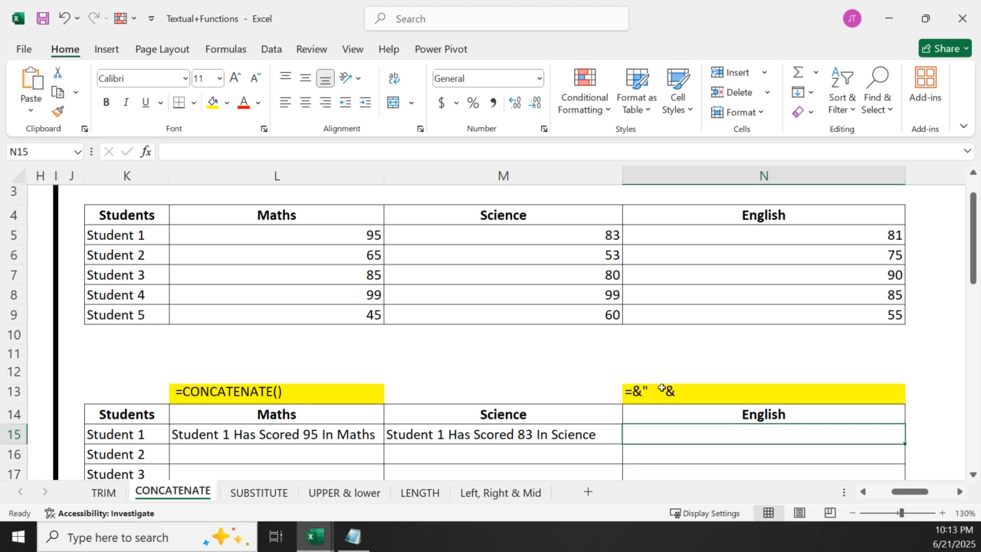
pyautogui.write('=')
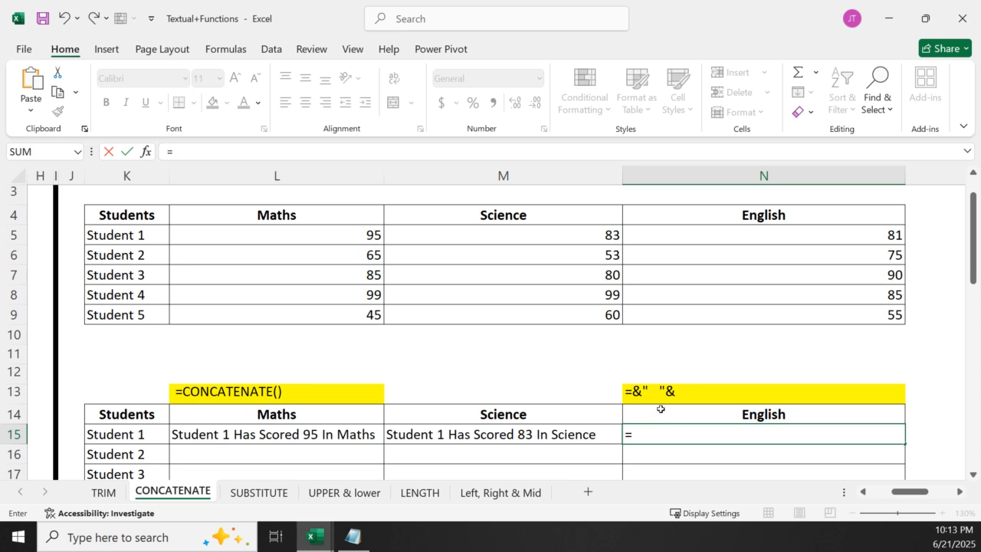
pyautogui.click(161, 429)
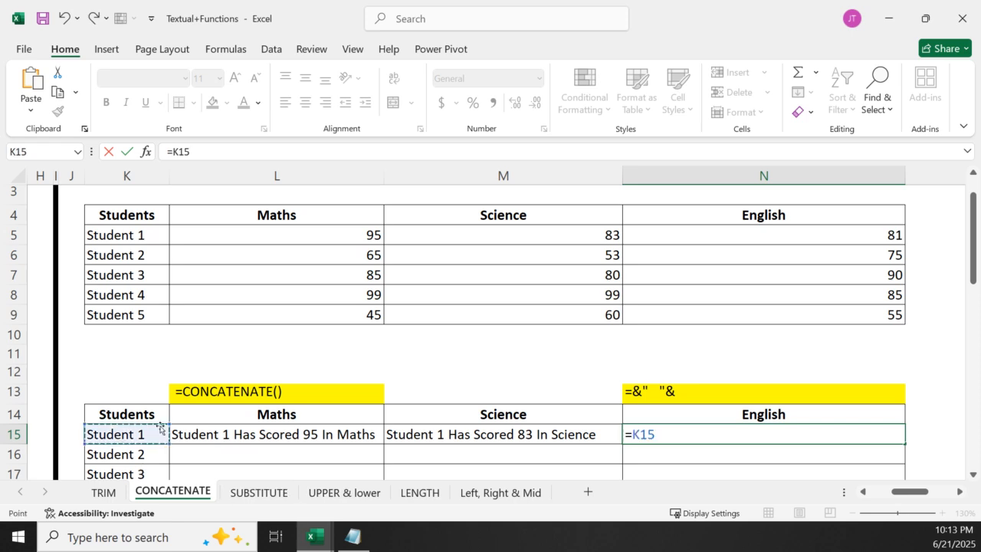
pyautogui.write('&')
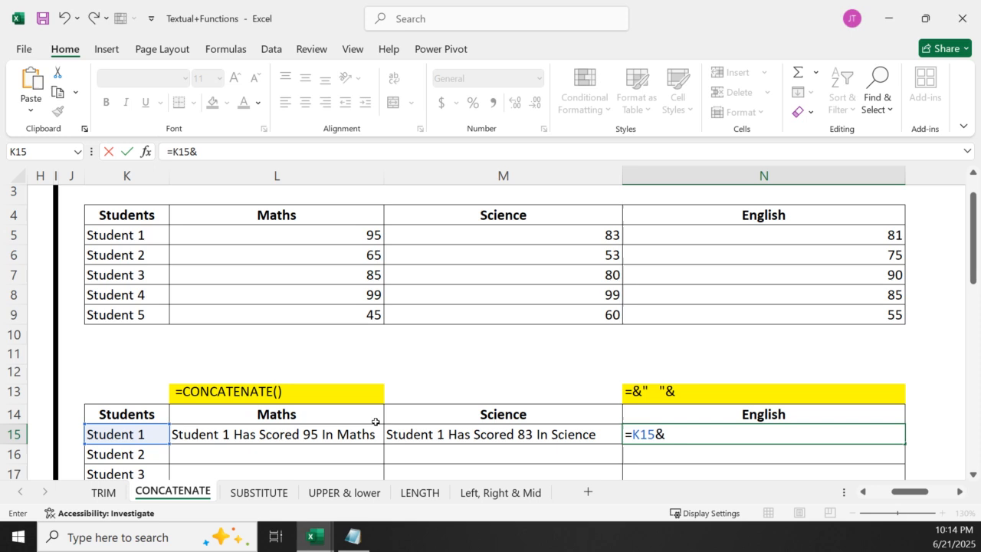
pyautogui.write('" Has Scored"')
pyautogui.press('BackSpace')
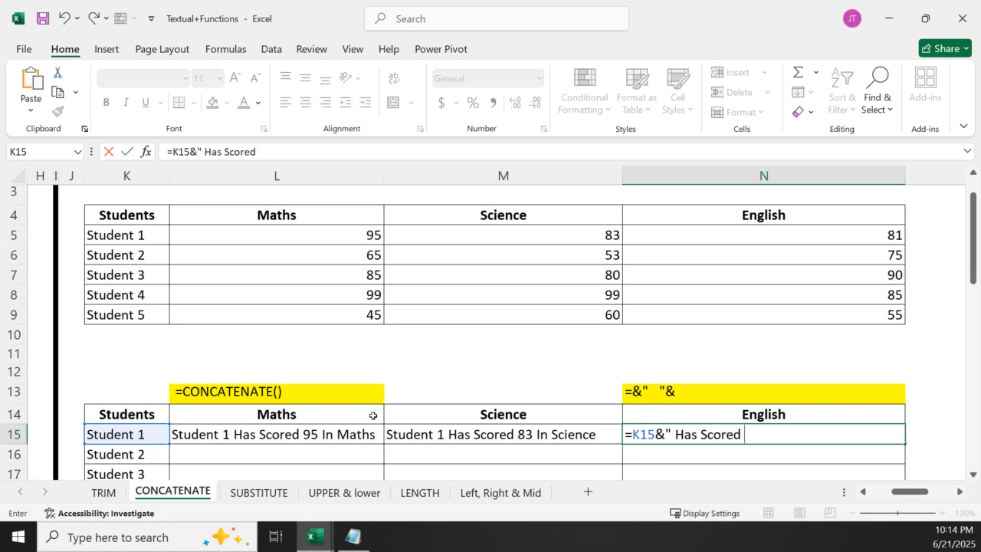
pyautogui.press('BackSpace')
pyautogui.write('&')
# Complete N15's ampersand formula with the English score N5, the text " In " and the subject heading N4
pyautogui.click(747, 236)
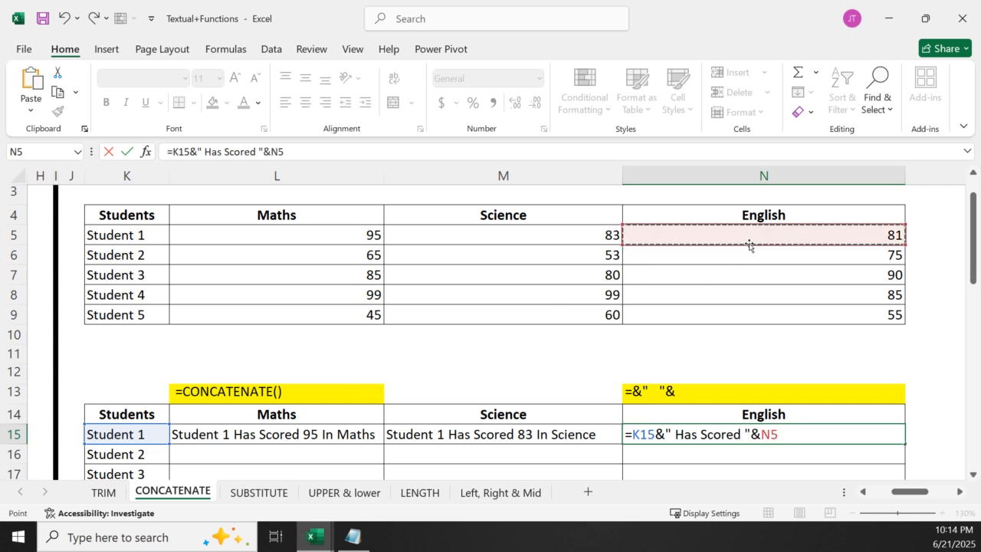
pyautogui.write('&" In')
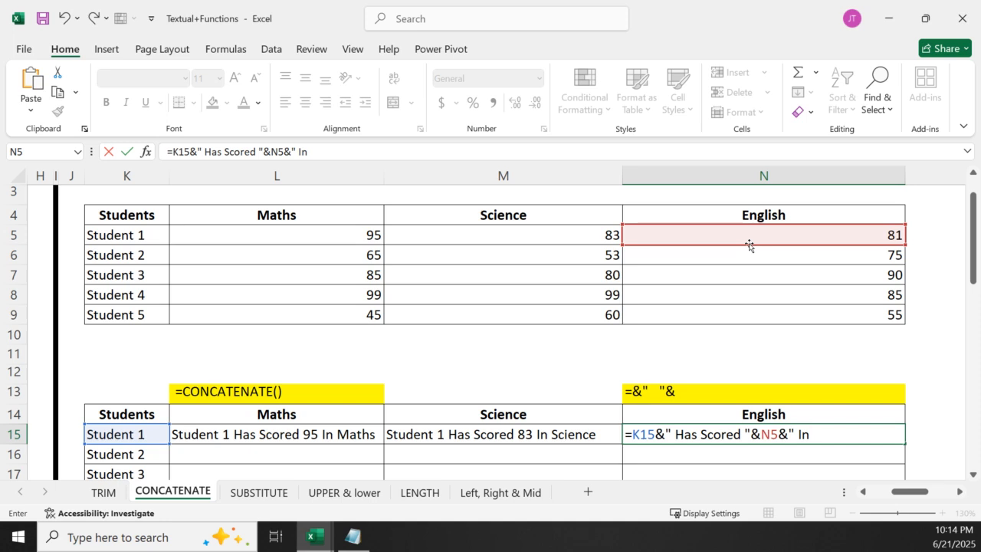
pyautogui.write(' "&')
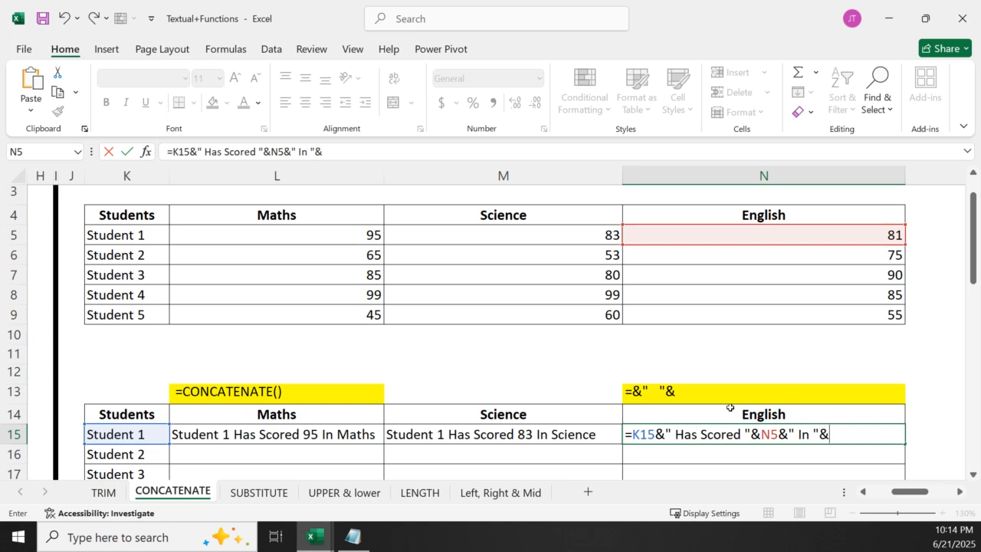
pyautogui.click(747, 216)
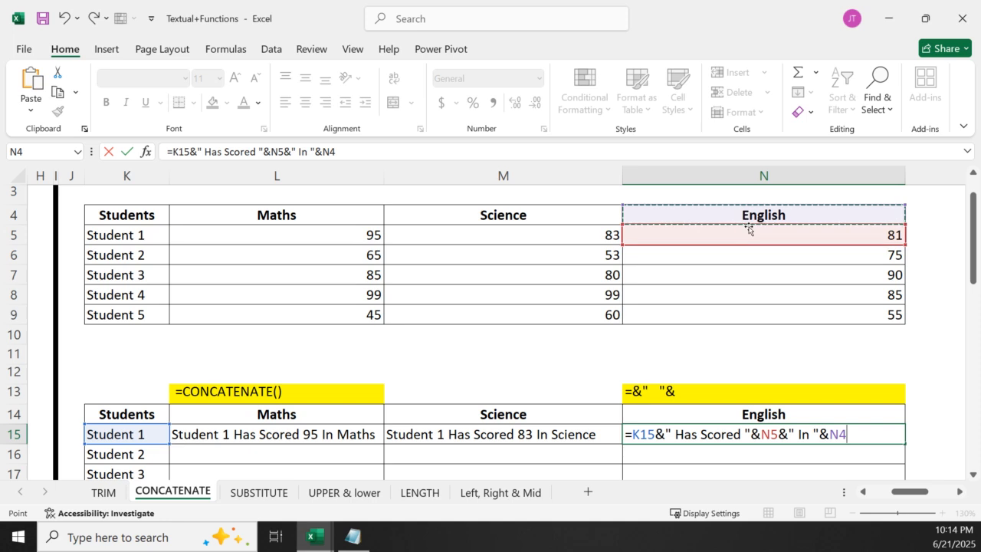
pyautogui.press('Return')
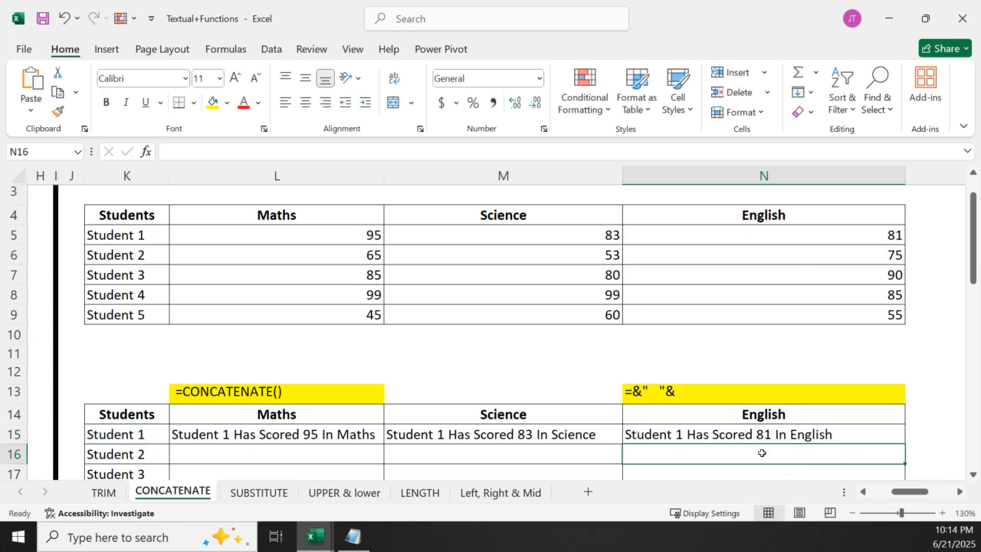
# Review the parts of the ampersand formula in N15 without changing it
pyautogui.doubleClick(723, 433)
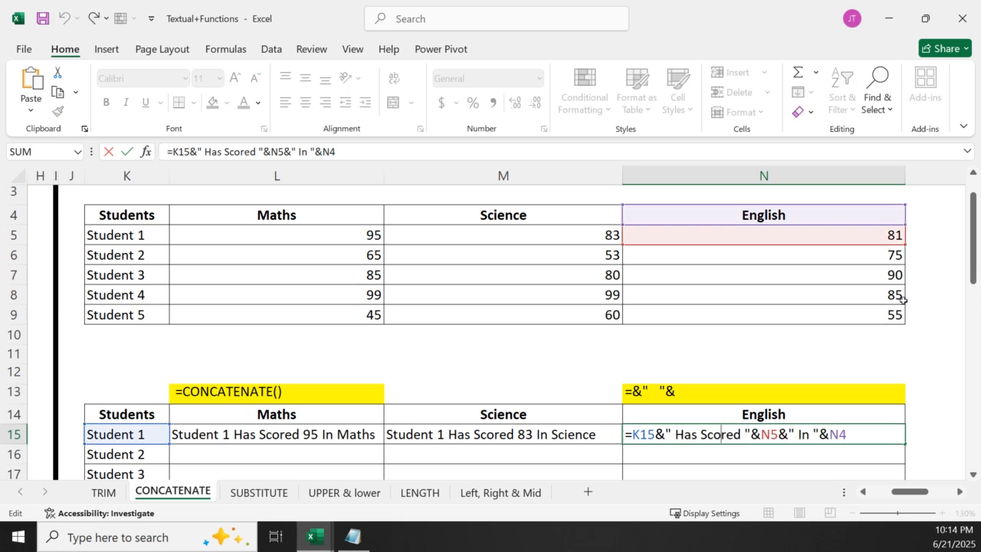
pyautogui.moveTo(973, 258); pyautogui.dragTo(972, 292)
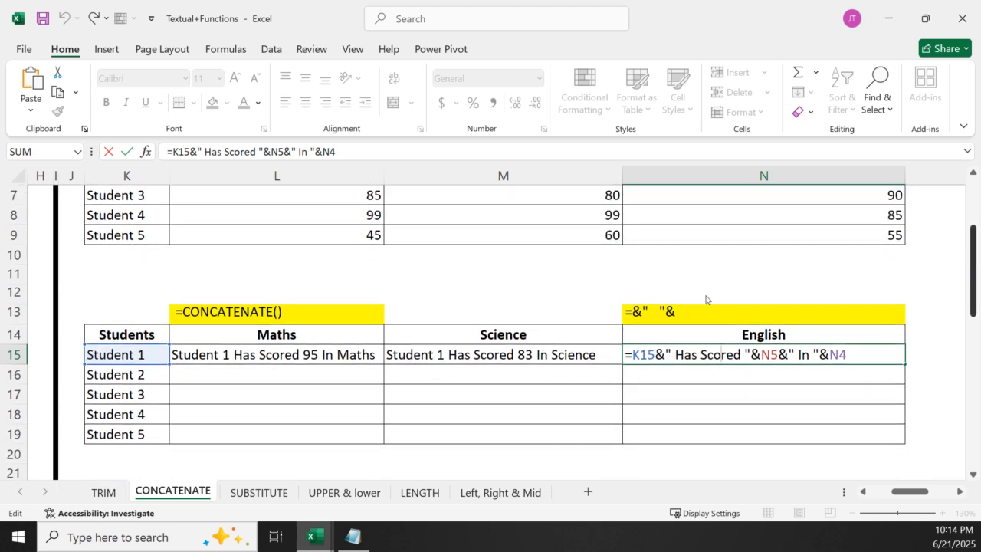
pyautogui.press('Return')
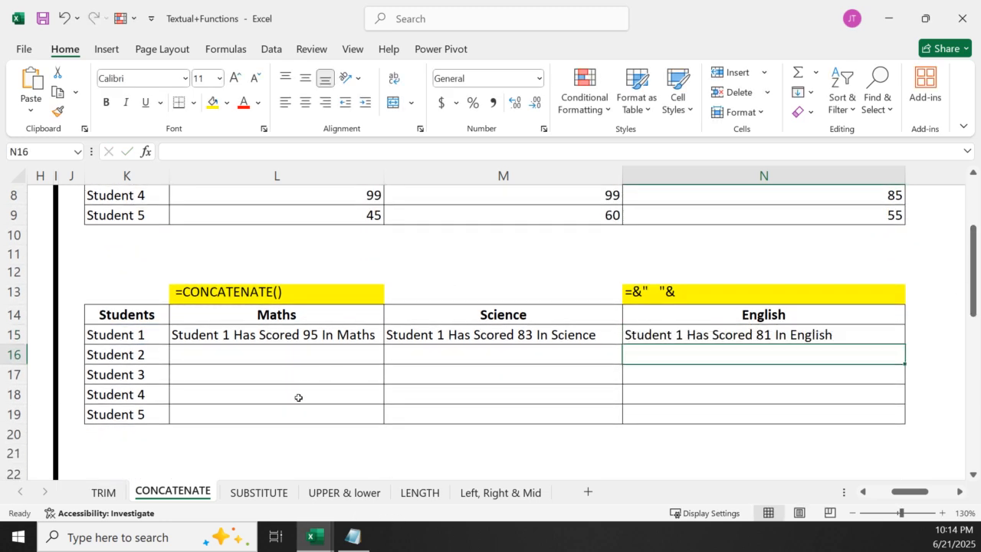
# Try filling the Maths formula from L15 down through L19, and undo the fill
pyautogui.click(313, 337)
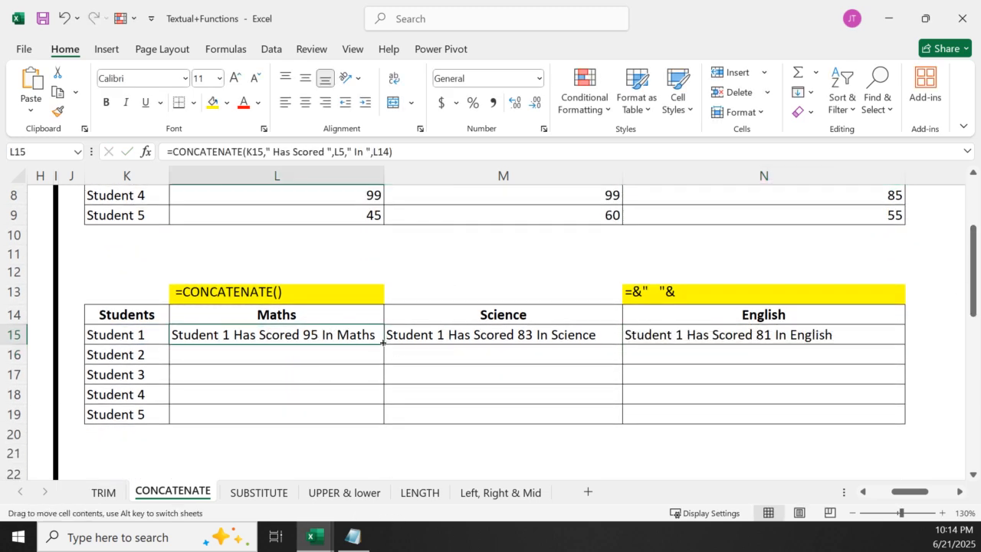
pyautogui.doubleClick(384, 343)
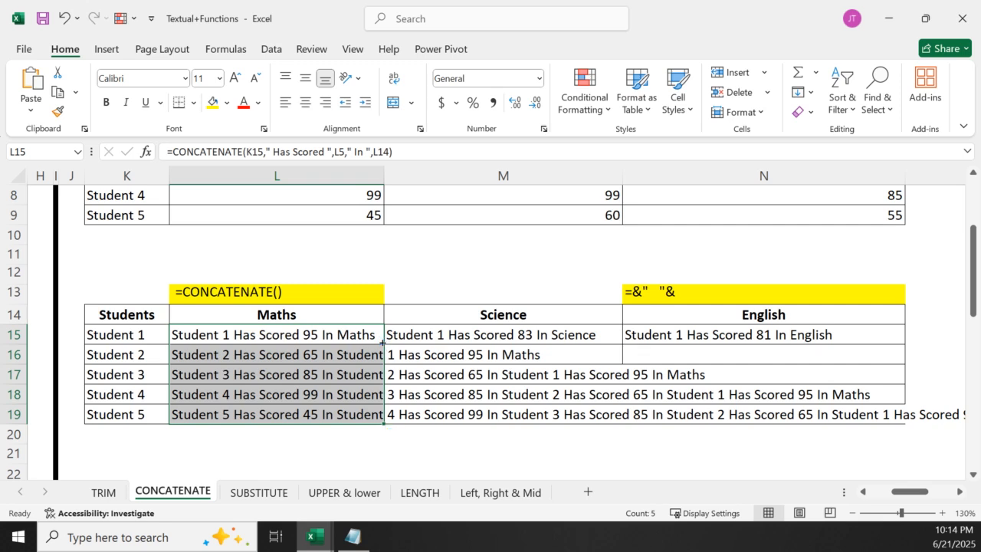
pyautogui.hotkey('ctrl', 'z')
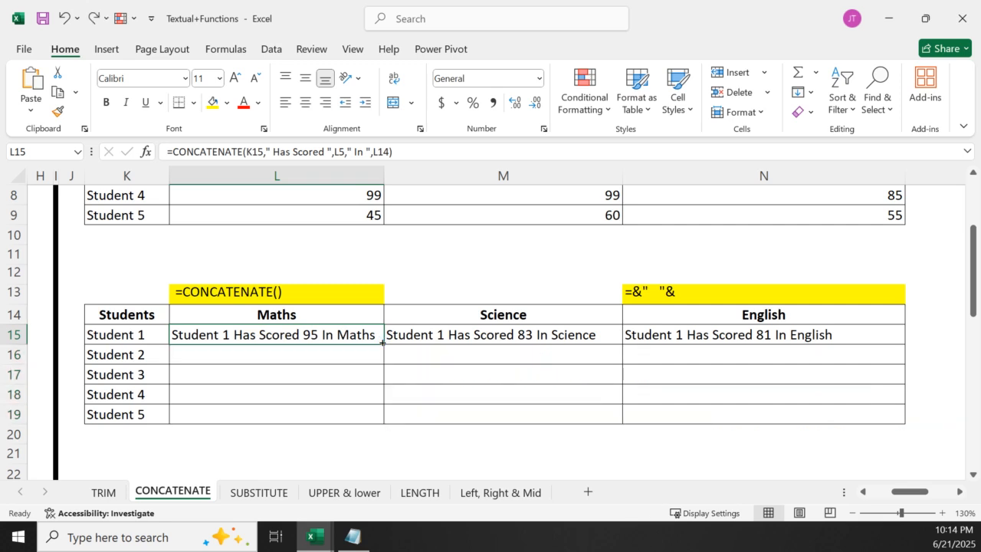
# Make the subject heading reference in L15's CONCATENATE formula absolute as $L$14
pyautogui.doubleClick(318, 337)
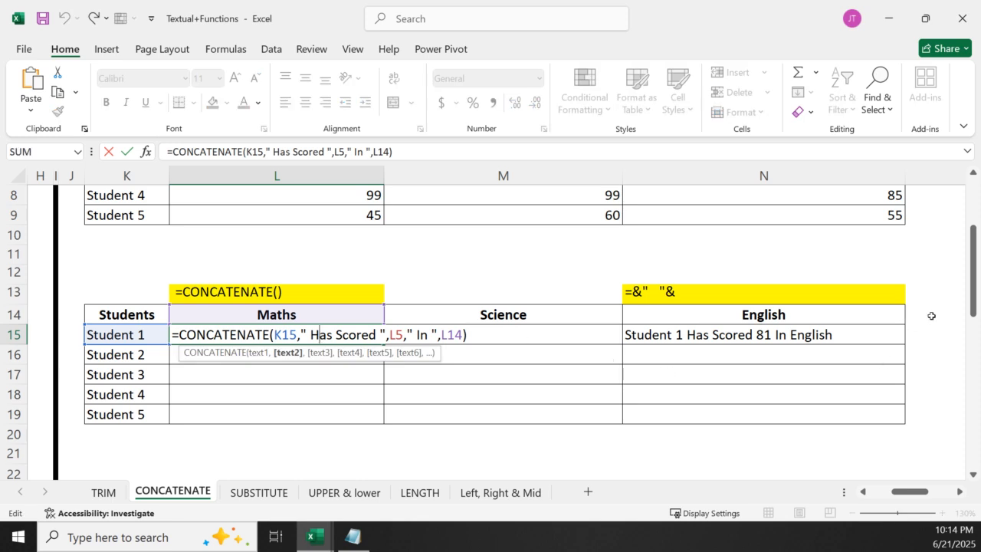
pyautogui.moveTo(972, 305); pyautogui.dragTo(968, 273)
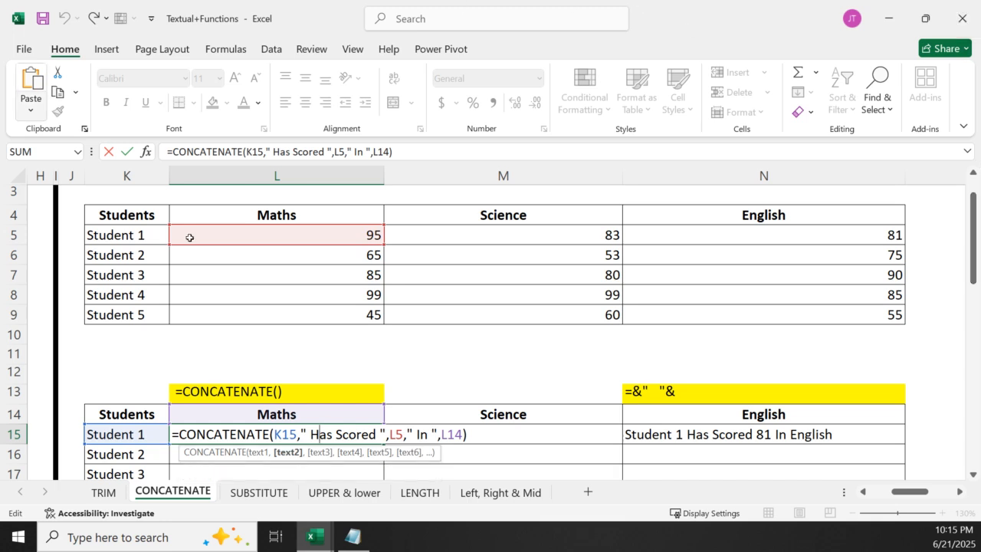
pyautogui.moveTo(441, 433); pyautogui.dragTo(462, 433)
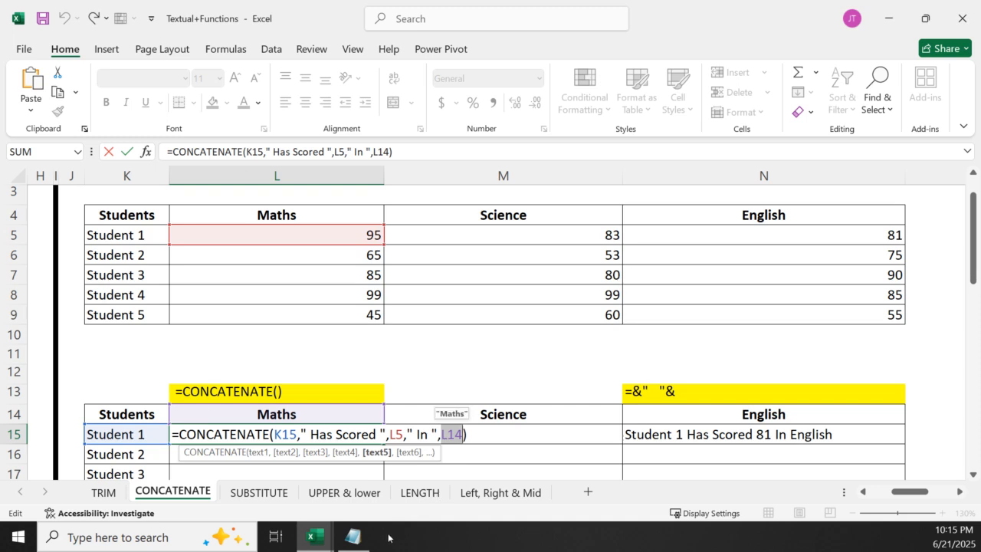
pyautogui.press('F4')
pyautogui.press('Return')
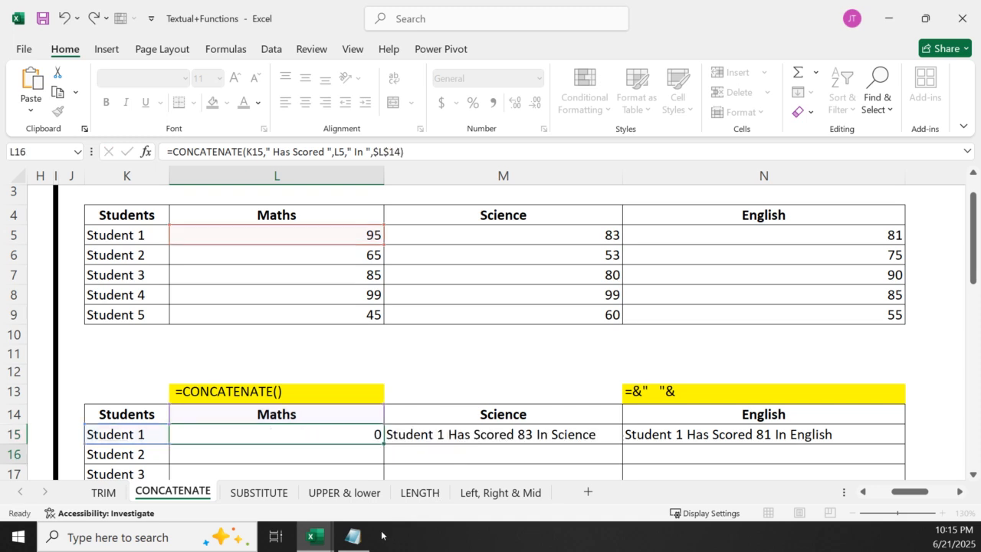
# Fill the Maths formula from L15 down through L19 and check the sentences for all five students
pyautogui.click(322, 432)
pyautogui.doubleClick(381, 444)
pyautogui.scroll(-5, 580, 394)
pyautogui.scroll(4, 359, 351)
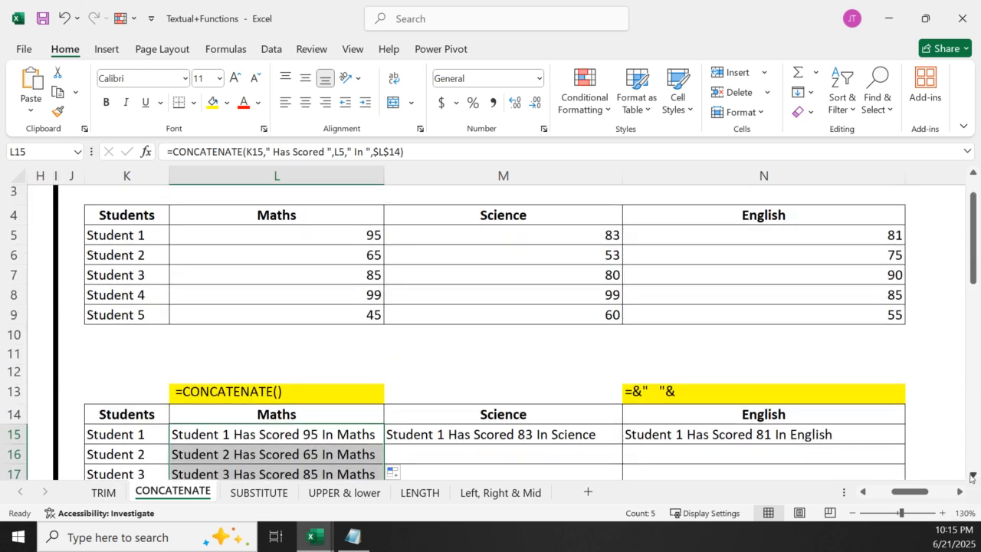
pyautogui.scroll(-2, 543, 436)
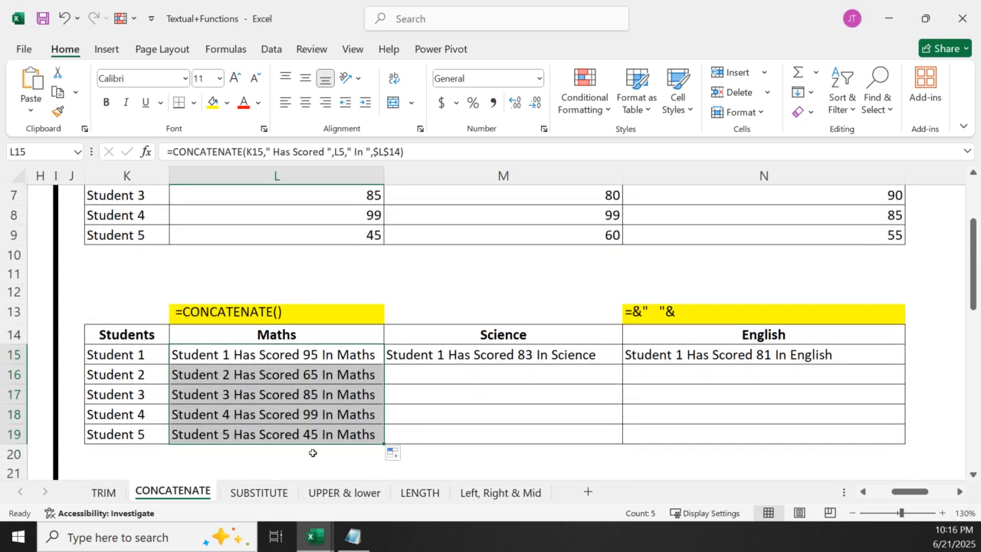
# Make the heading reference in M15's Science formula absolute as $M$4 and fill the formula down through M19
pyautogui.click(539, 358)
pyautogui.doubleClick(541, 358)
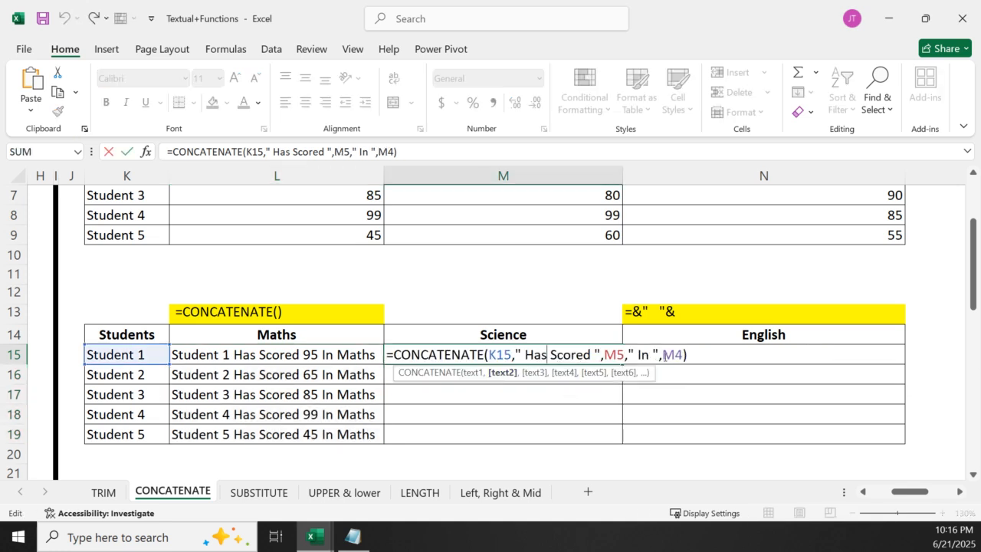
pyautogui.click(603, 374)
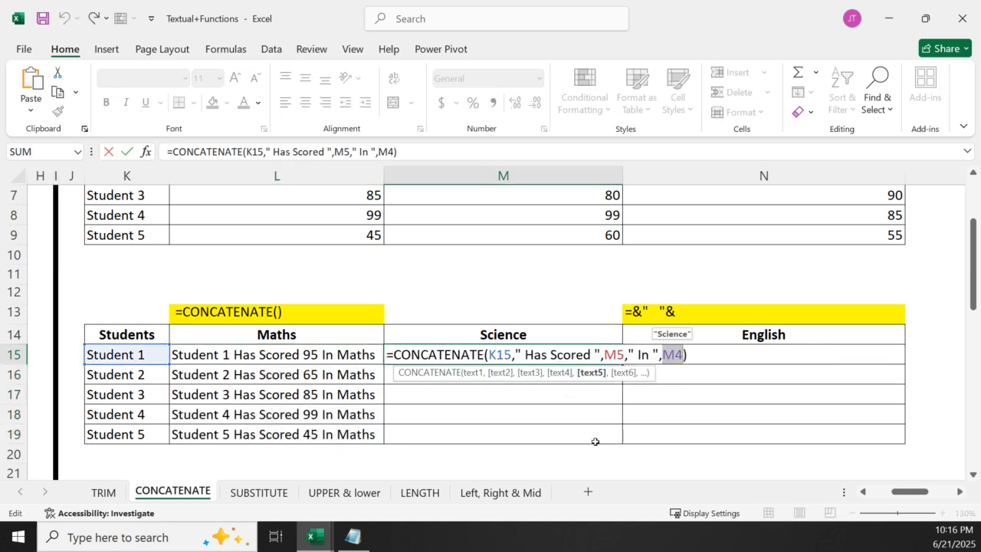
pyautogui.press('F4')
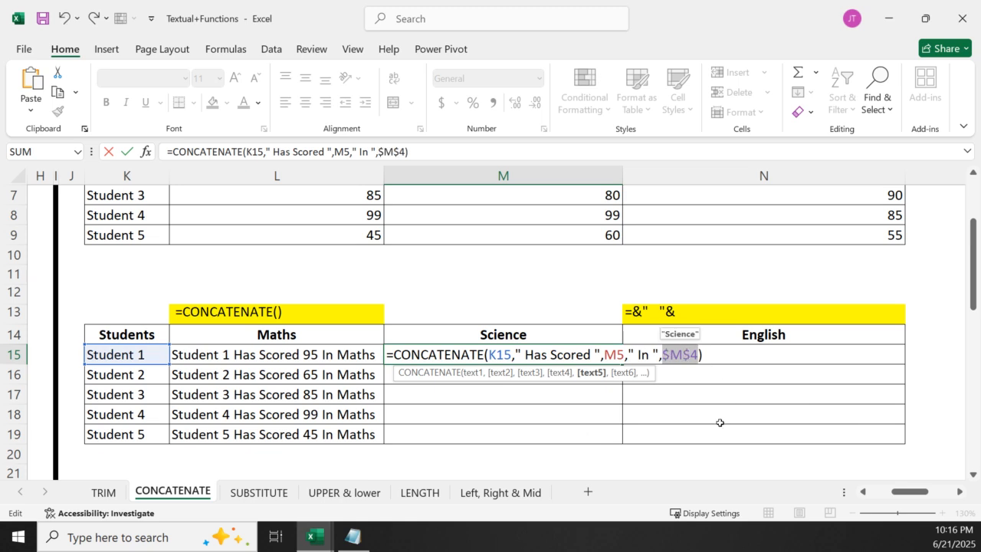
pyautogui.press('Return')
pyautogui.click(609, 361)
pyautogui.moveTo(622, 362); pyautogui.dragTo(623, 443)
# Make the heading reference in N15's English formula absolute as $N$4 and fill the formula down through N19
pyautogui.click(808, 356)
pyautogui.doubleClick(808, 356)
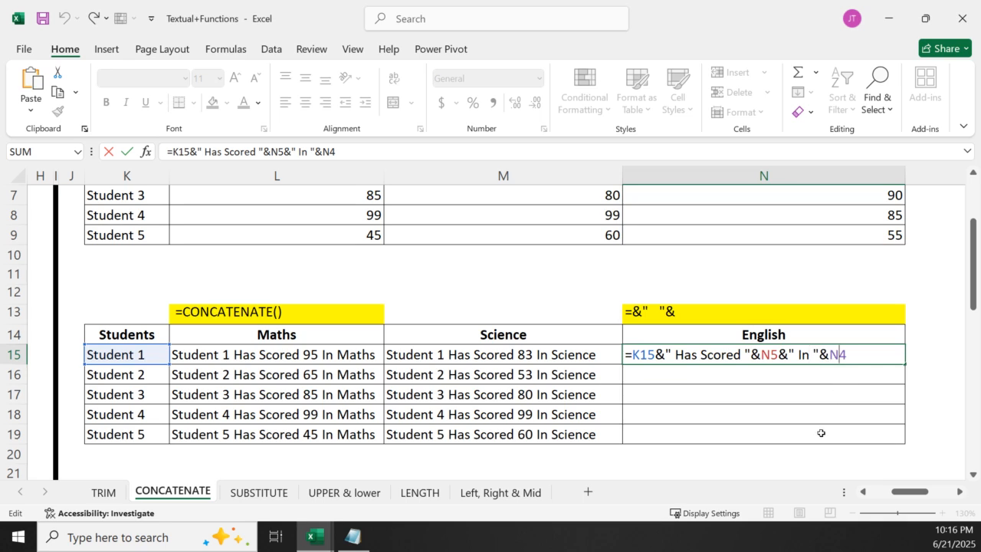
pyautogui.doubleClick(838, 354)
pyautogui.press('F4')
pyautogui.press('Return')
pyautogui.click(838, 360)
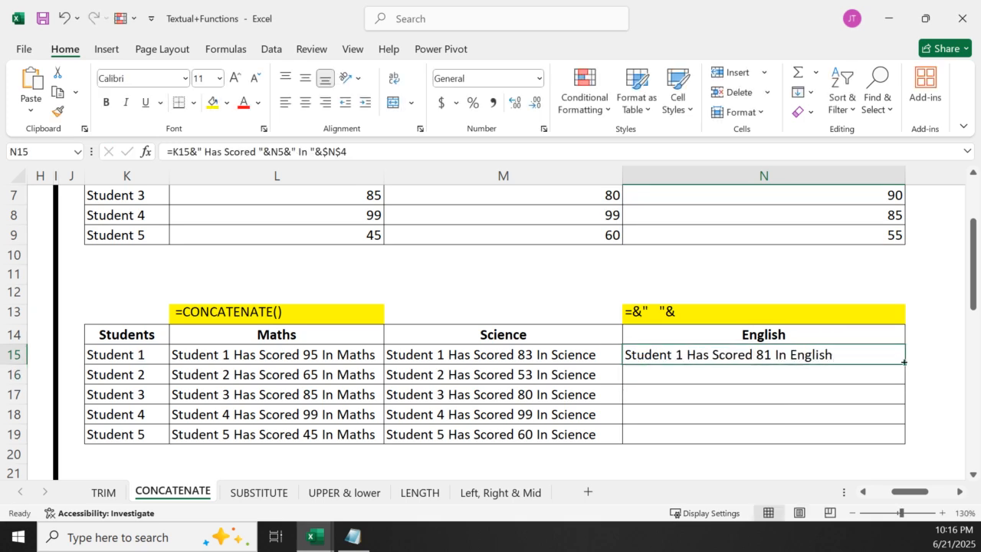
pyautogui.doubleClick(905, 364)
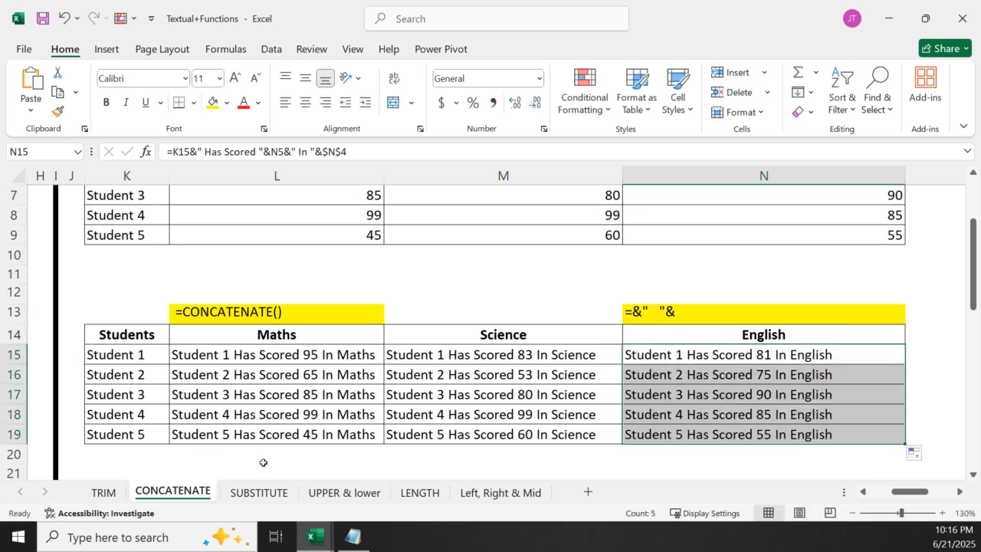
# Review the score sentences alongside the marks table, and open the SUBSTITUTE sheet
pyautogui.click(306, 457)
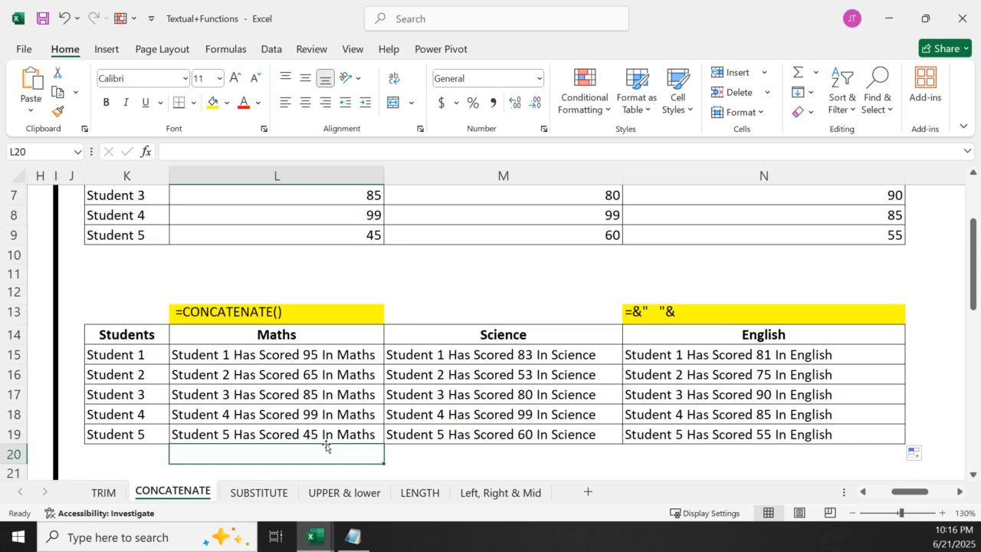
pyautogui.scroll(-3, 391, 418)
pyautogui.scroll(5, 452, 420)
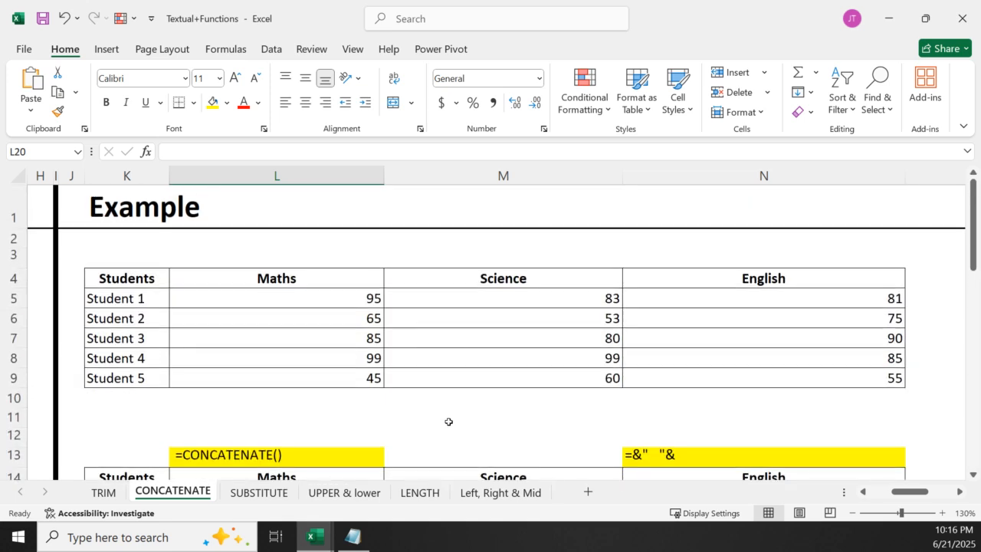
pyautogui.scroll(-10, 448, 423)
pyautogui.scroll(5, 229, 427)
pyautogui.scroll(-10, 229, 429)
pyautogui.scroll(5, 228, 431)
pyautogui.click(259, 493)
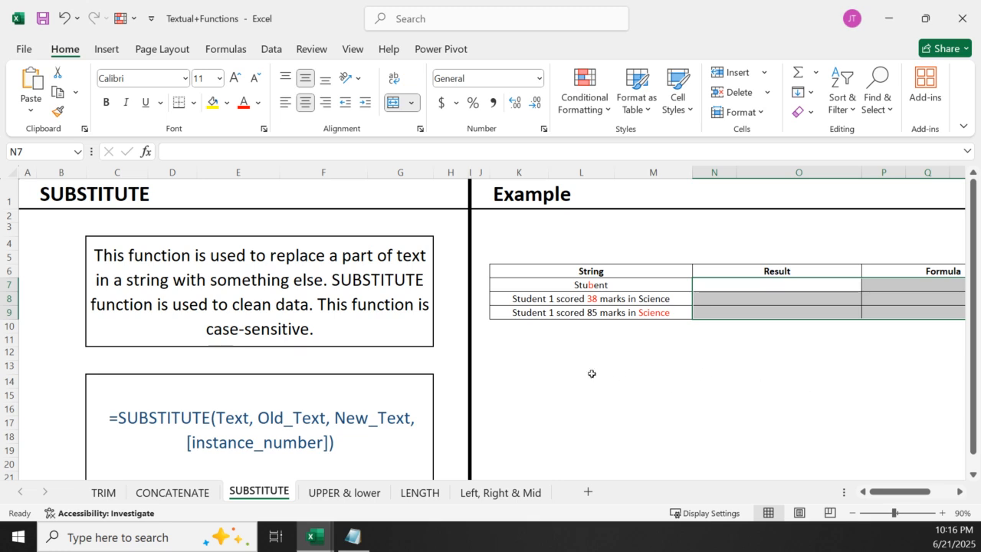
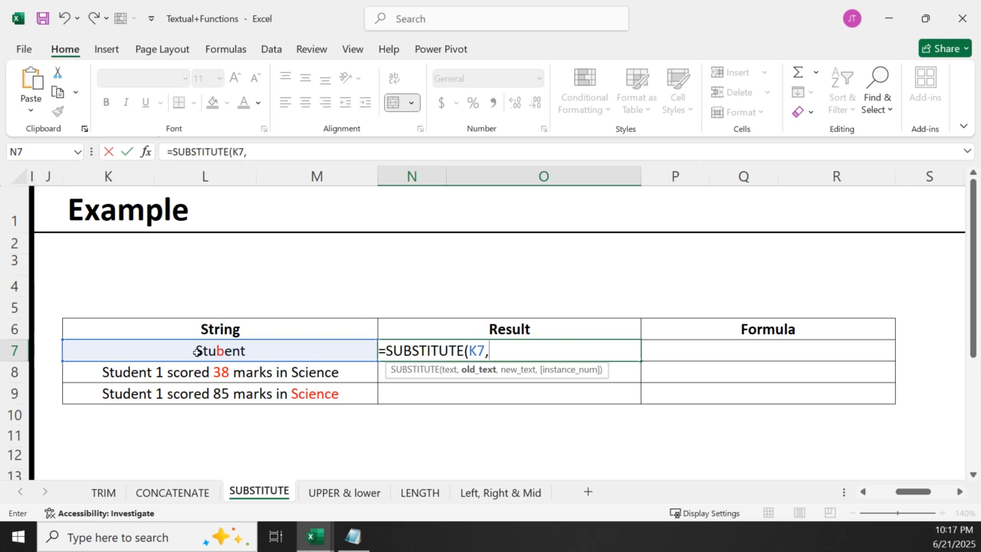
# Complete the SUBSTITUTE formula in N7 to replace "b" with "d" in K7, using 1 as the instance number
pyautogui.write('"D')
pyautogui.press('BackSpace')
pyautogui.write('d')
pyautogui.press('BackSpace')
pyautogui.write('b",')
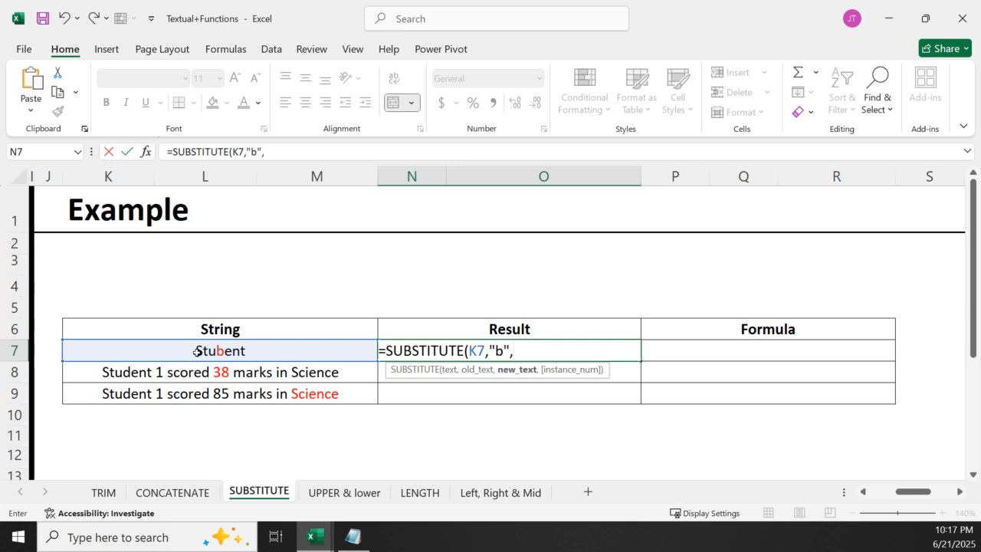
pyautogui.write('"d",')
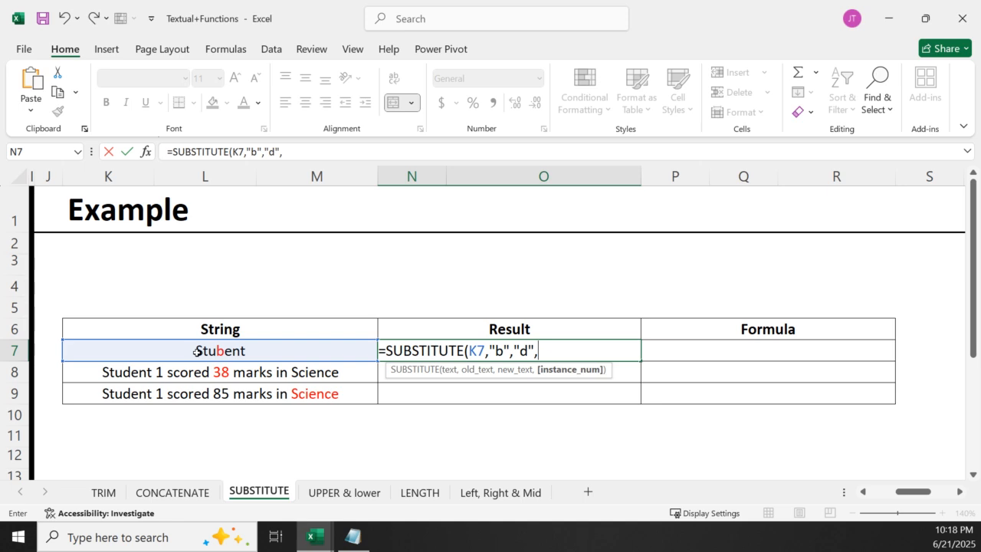
pyautogui.write('1')
pyautogui.press('Return')
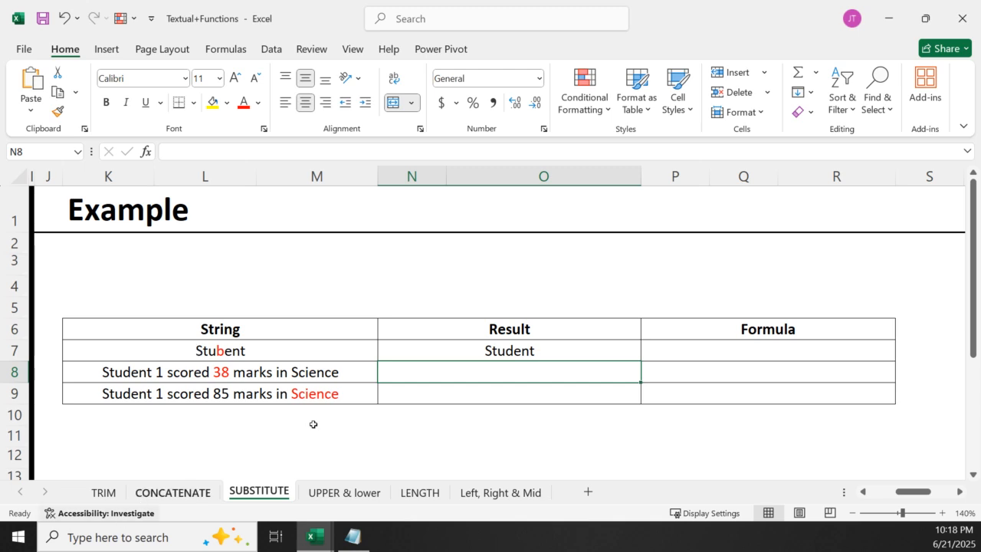
# Remove the optional instance number from N7's formula, leaving =SUBSTITUTE(K7,"b","d"), and review the edited formula
pyautogui.doubleClick(519, 351)
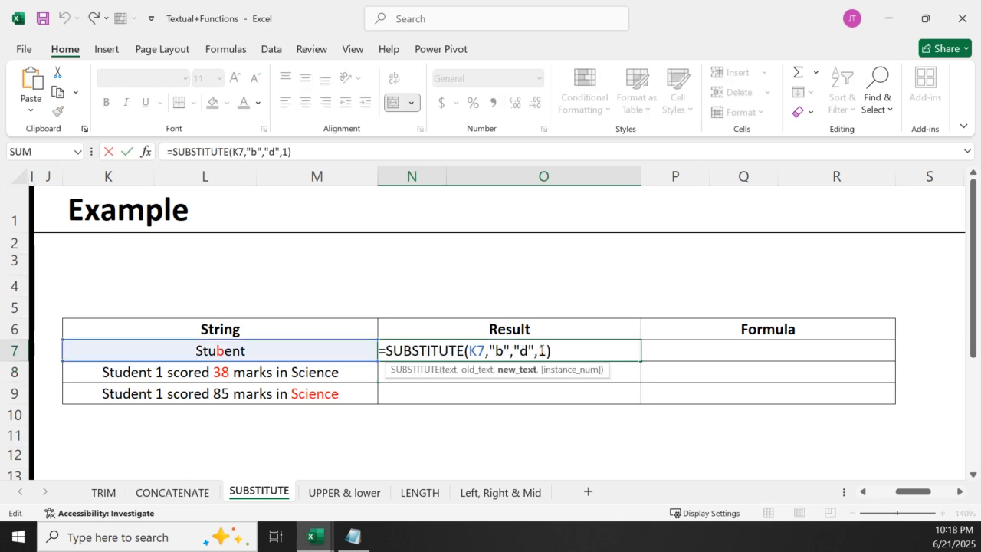
pyautogui.click(546, 353)
pyautogui.press('BackSpace')
pyautogui.press('BackSpace')
pyautogui.press('Return')
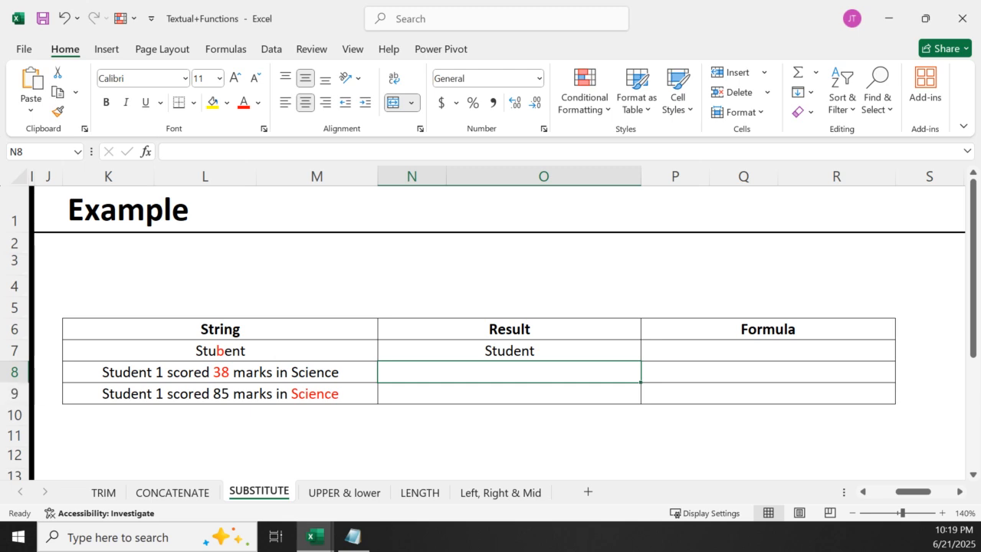
pyautogui.doubleClick(526, 355)
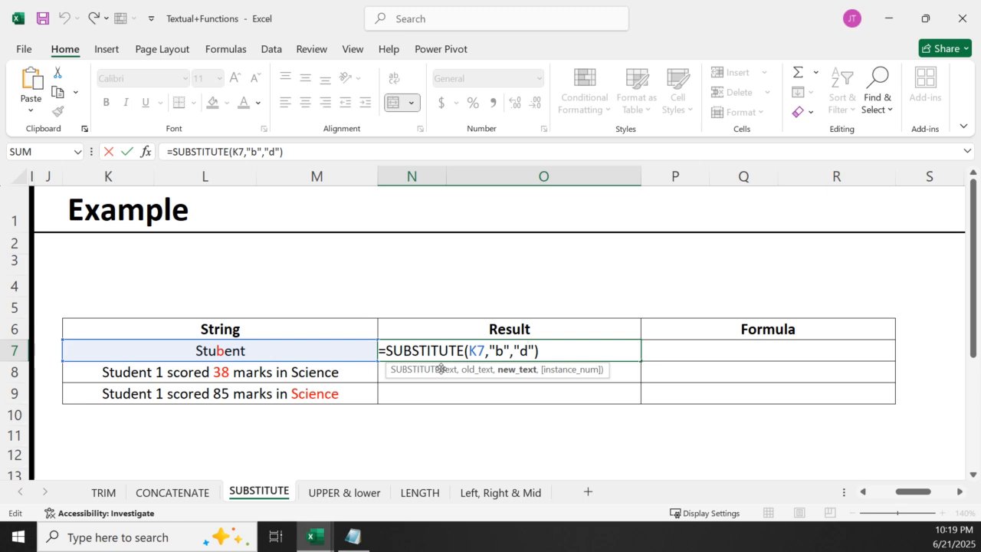
pyautogui.press('Return')
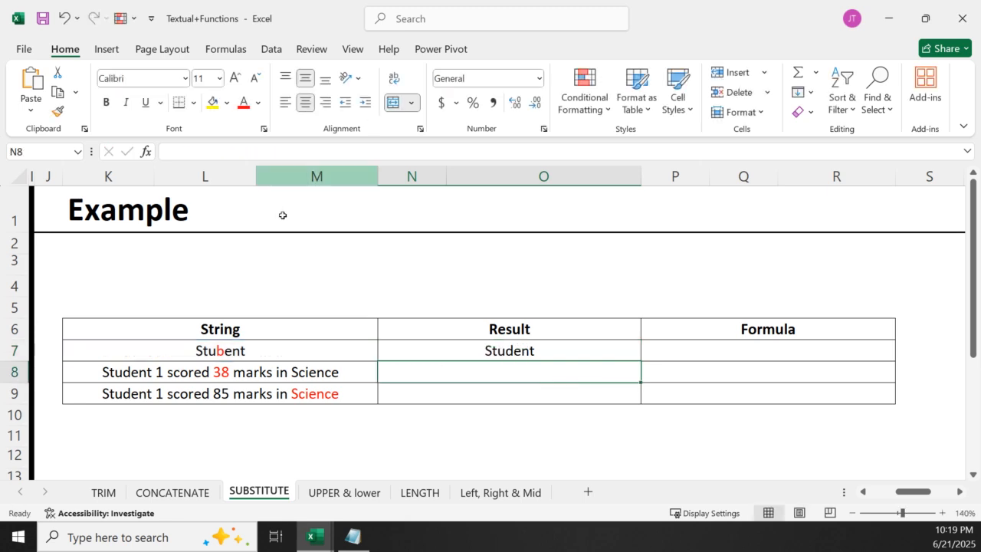
# Enter =SUBSTITUTE(K8,38,100) in N8 to replace the Science score, and review the formula
pyautogui.doubleClick(492, 374)
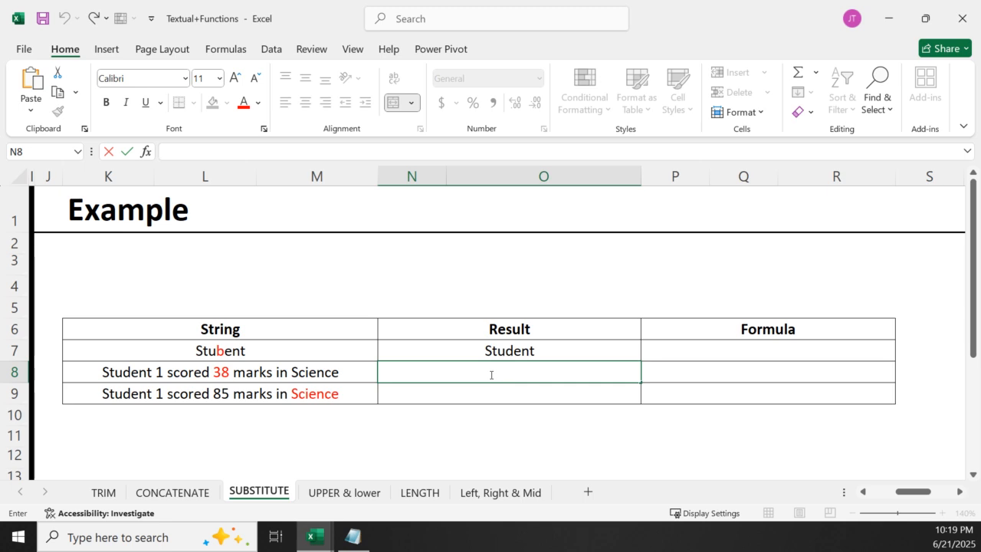
pyautogui.write('=')
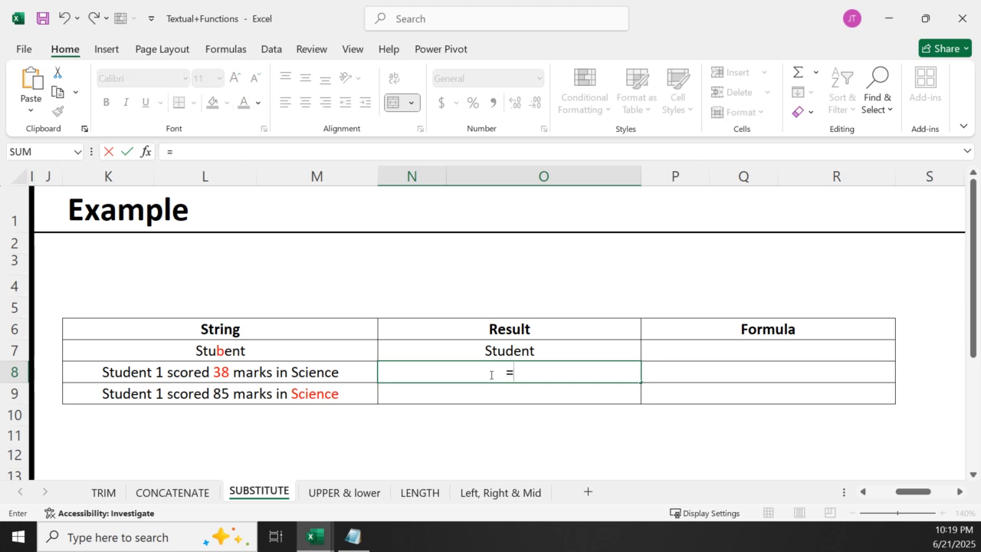
pyautogui.write('sub')
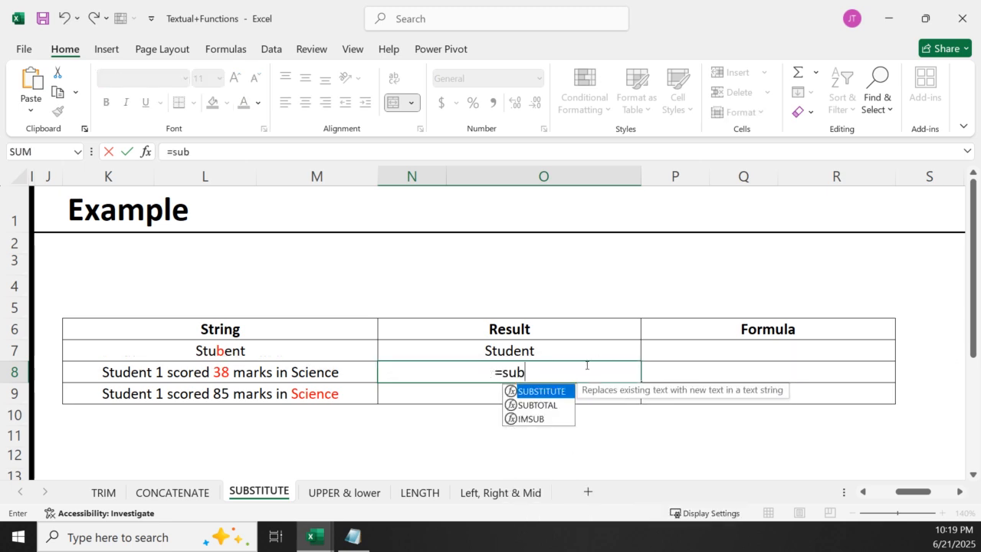
pyautogui.doubleClick(564, 392)
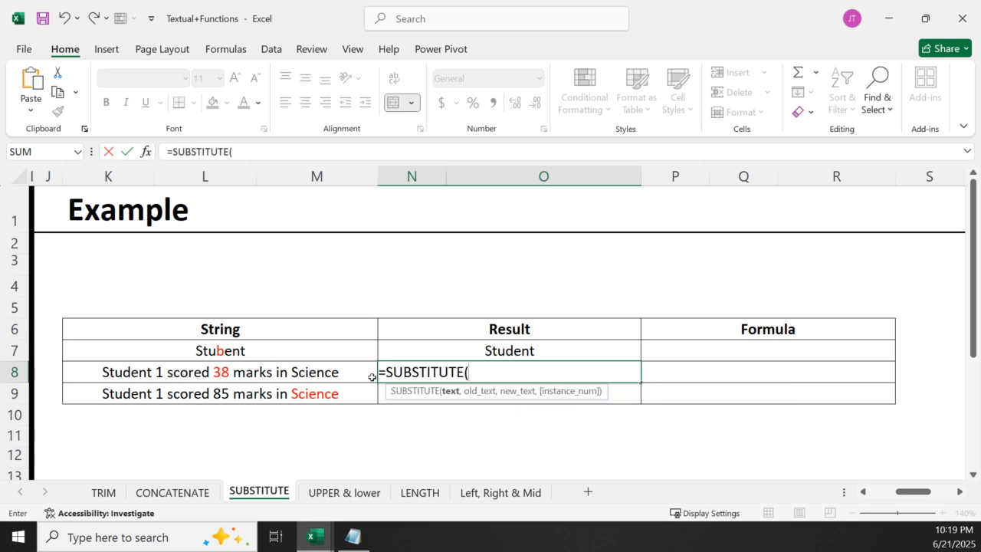
pyautogui.click(238, 373)
pyautogui.write(',38')
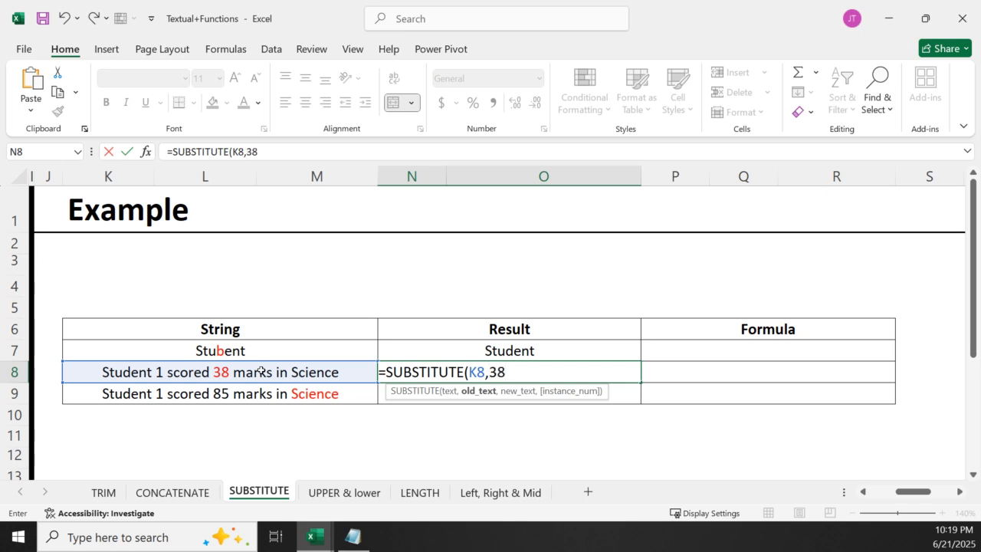
pyautogui.write(',100')
pyautogui.press('Return')
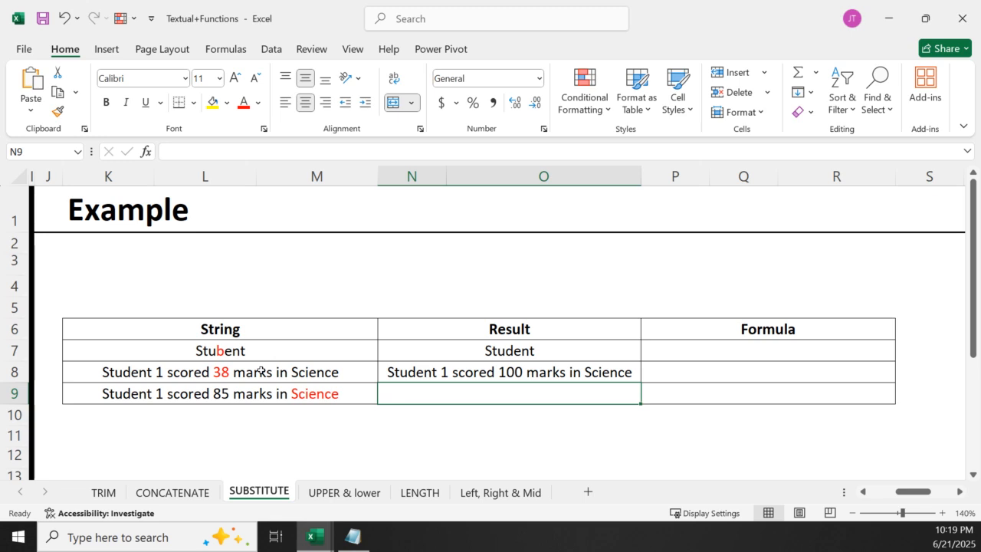
pyautogui.doubleClick(549, 371)
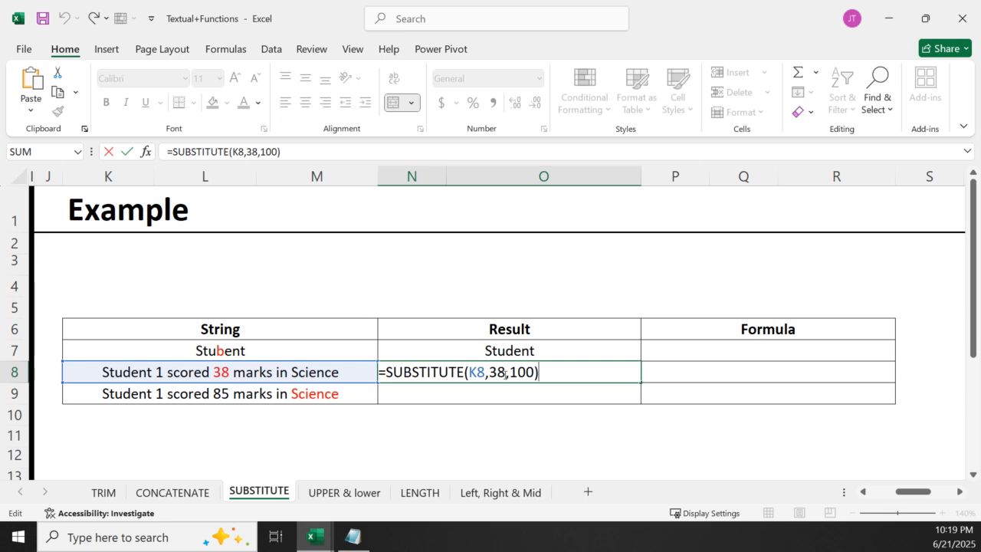
pyautogui.press('Return')
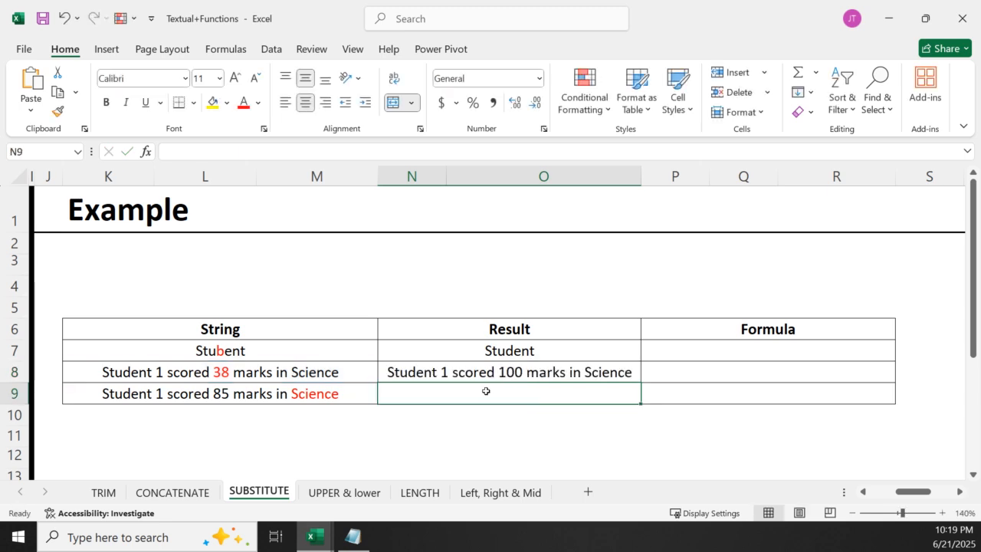
# Enter =SUBSTITUTE(K9,"Science","English") in N9 to replace the subject in the third string
pyautogui.doubleClick(486, 391)
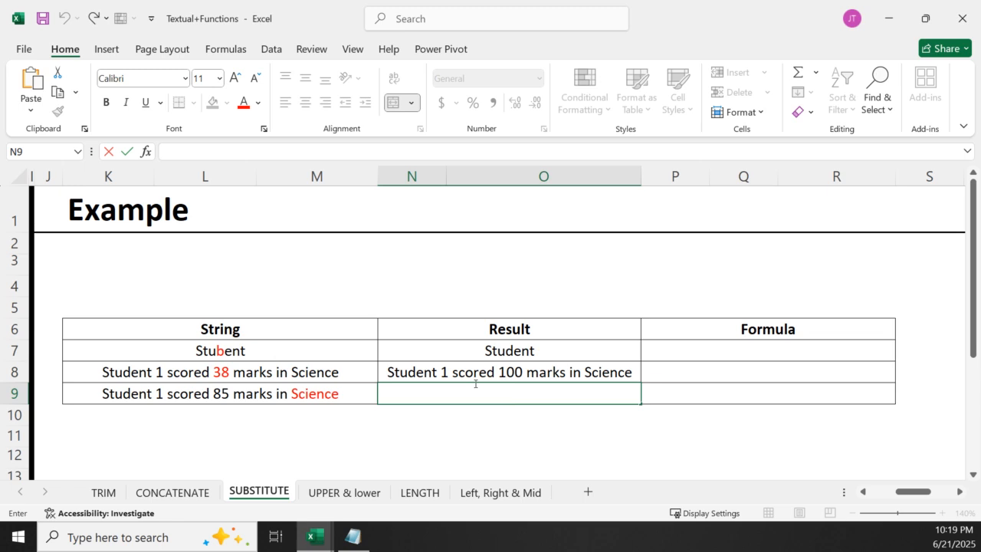
pyautogui.write('=su')
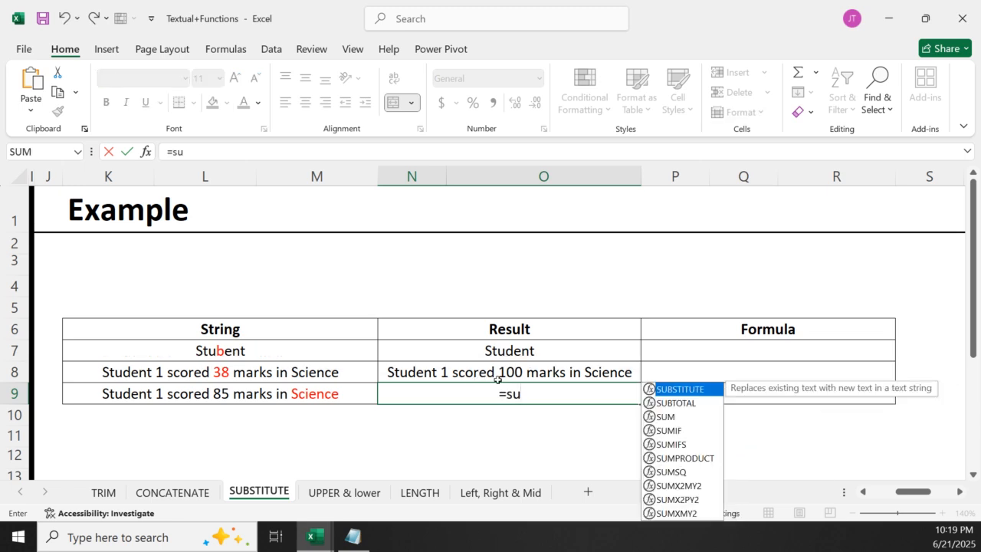
pyautogui.doubleClick(691, 388)
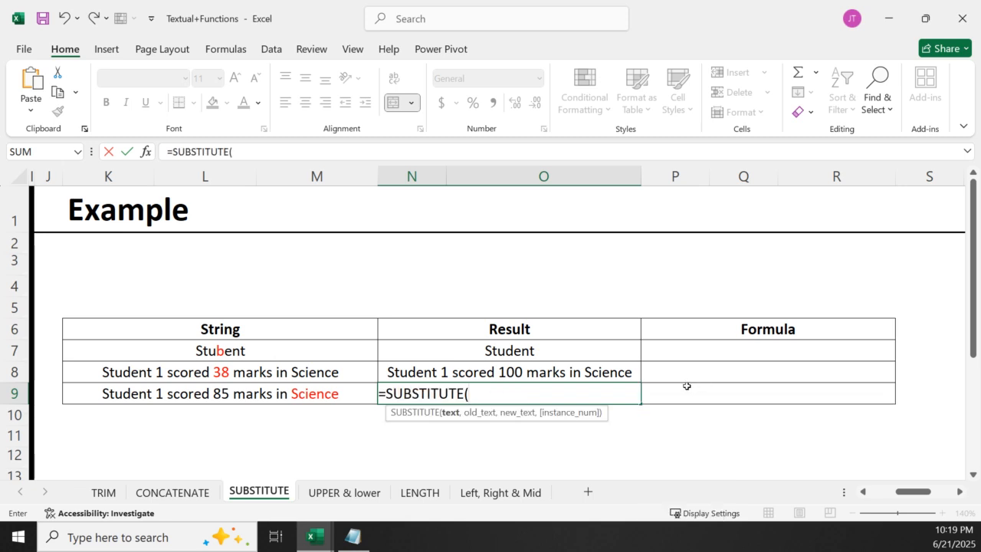
pyautogui.click(138, 397)
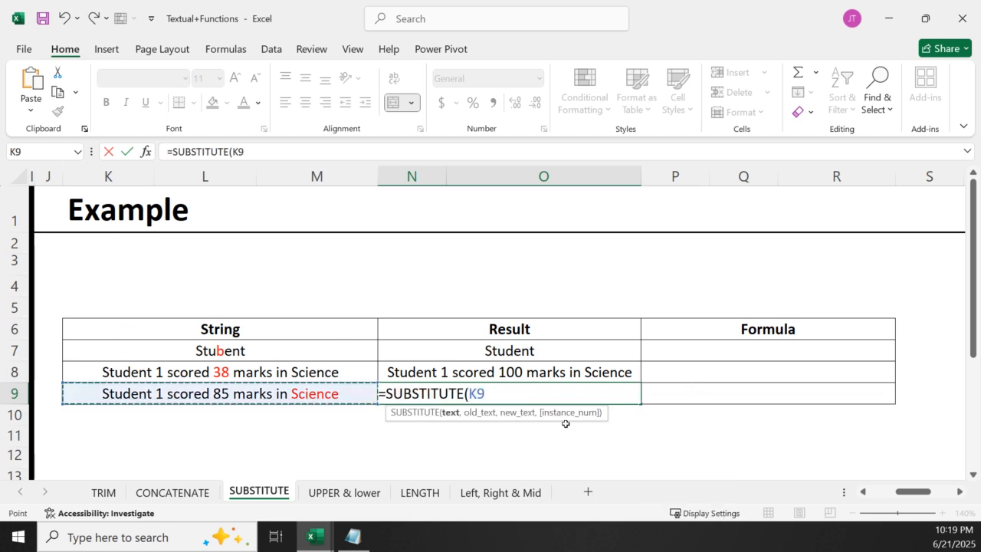
pyautogui.write(',')
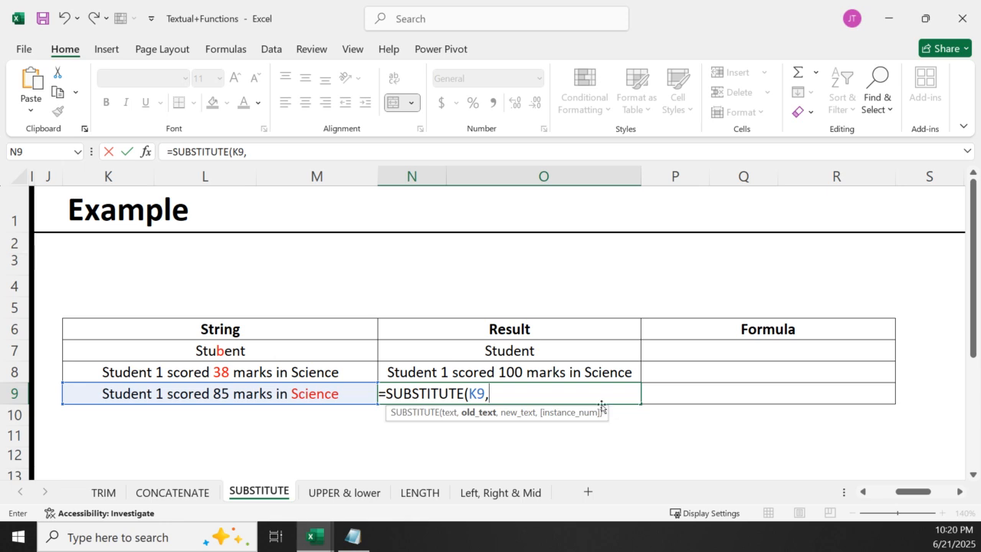
pyautogui.write('"Scien')
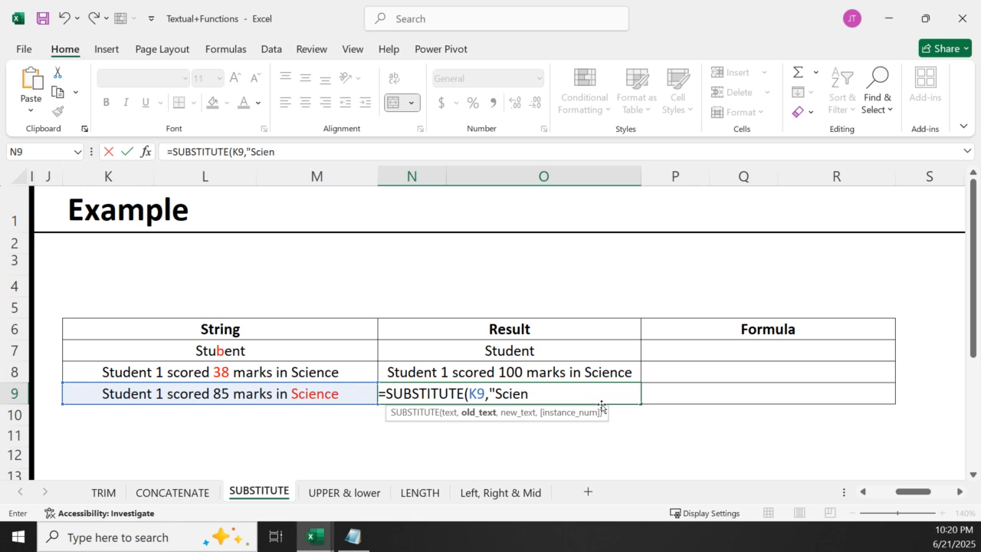
pyautogui.write('ce')
pyautogui.write('"')
pyautogui.write(',"')
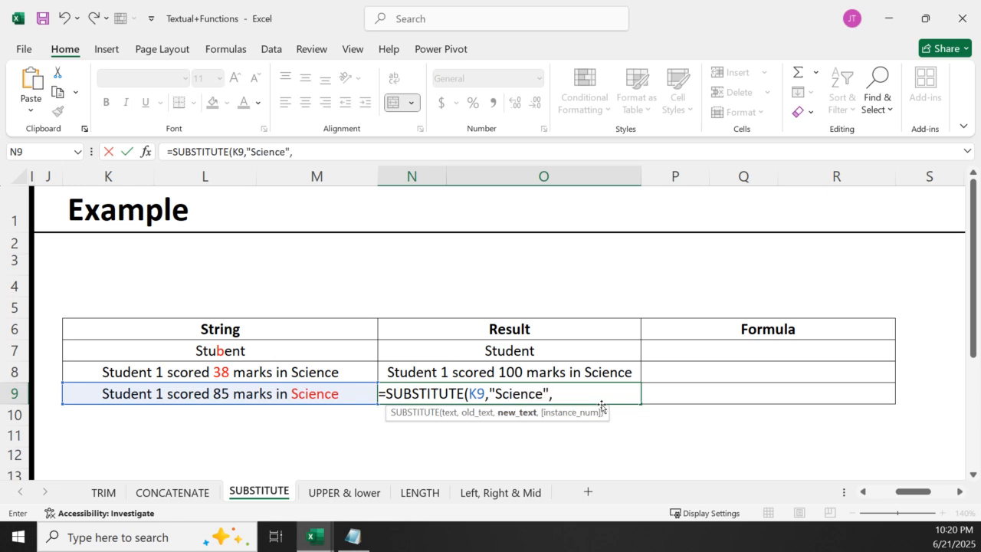
pyautogui.write('Englis')
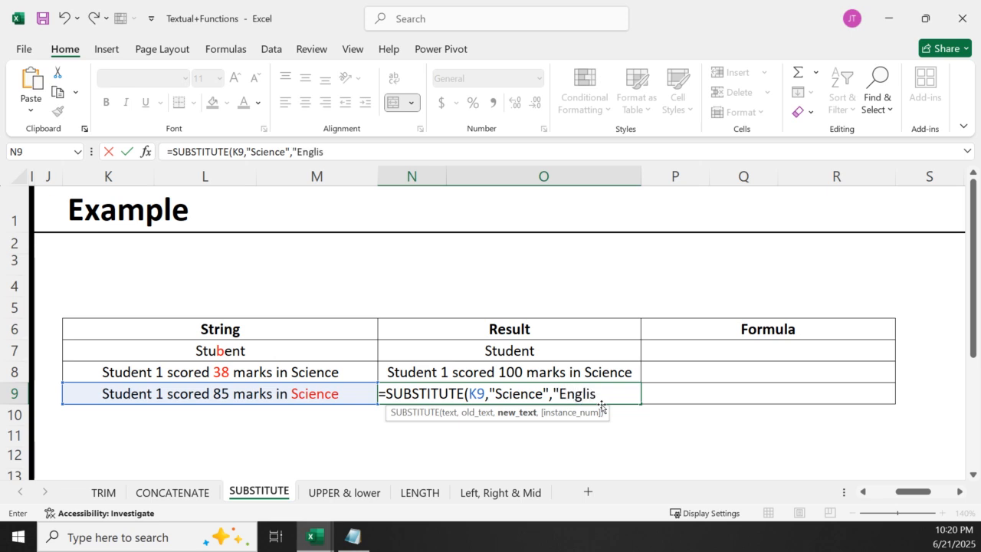
pyautogui.write('h"')
pyautogui.press('Return')
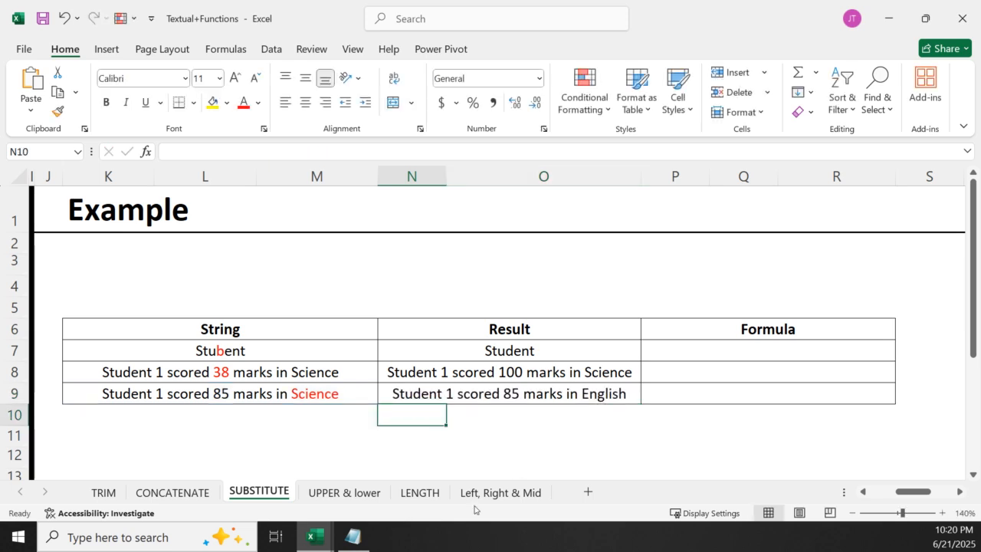
# Open the UPPER & lower sheet and add the heading Proper in O4 beside the lower column
pyautogui.click(353, 494)
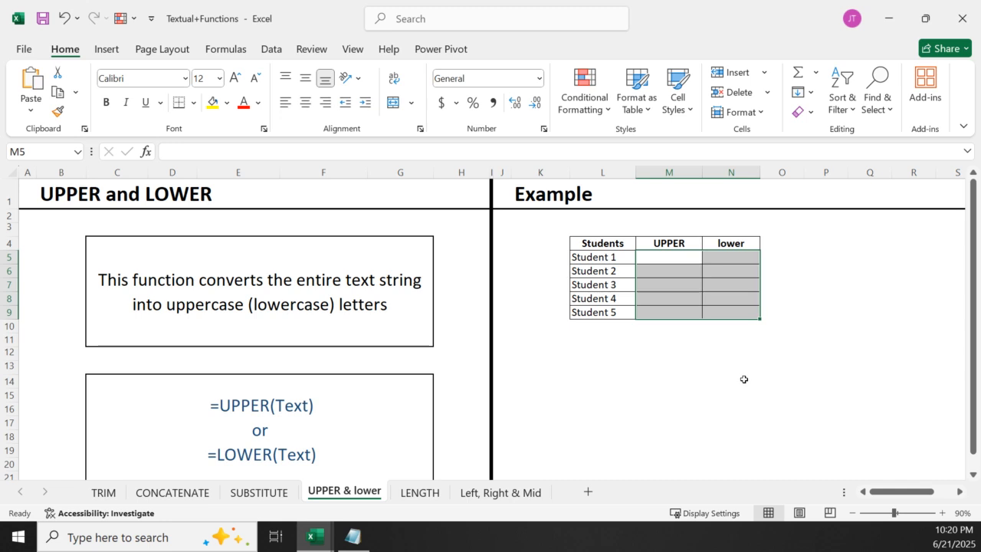
pyautogui.click(780, 368)
pyautogui.click(777, 256)
pyautogui.click(775, 240)
pyautogui.write('P')
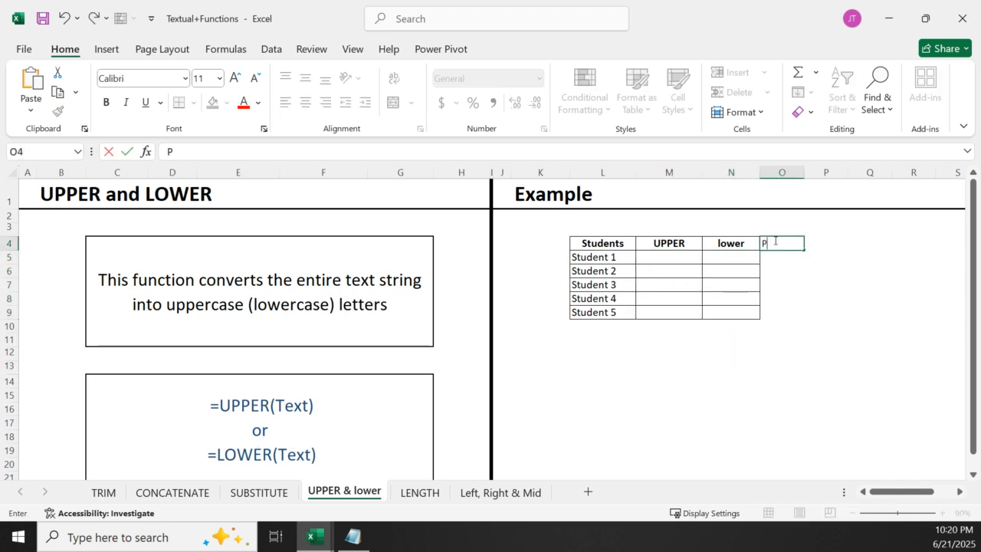
pyautogui.write('roper')
pyautogui.press('Return')
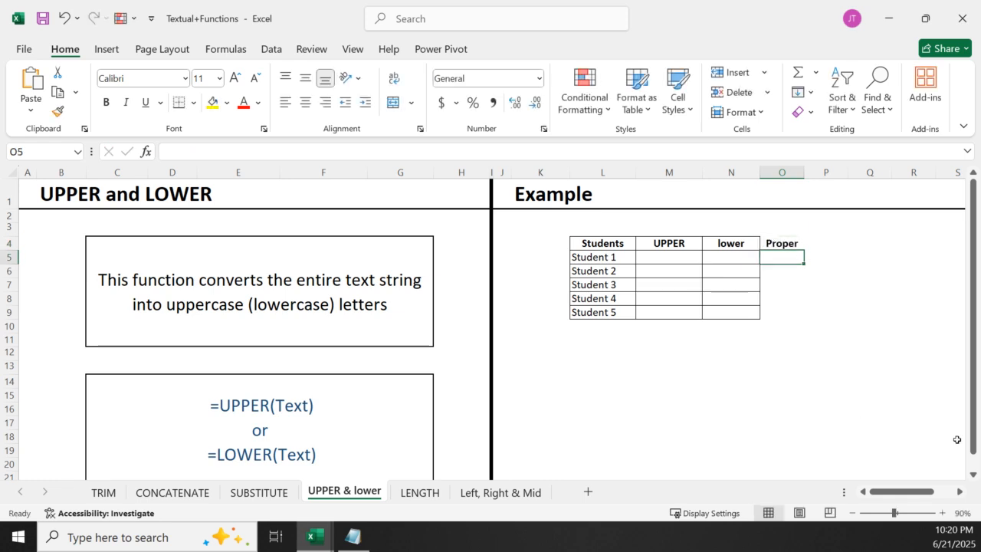
pyautogui.click(960, 492)
pyautogui.click(960, 492)
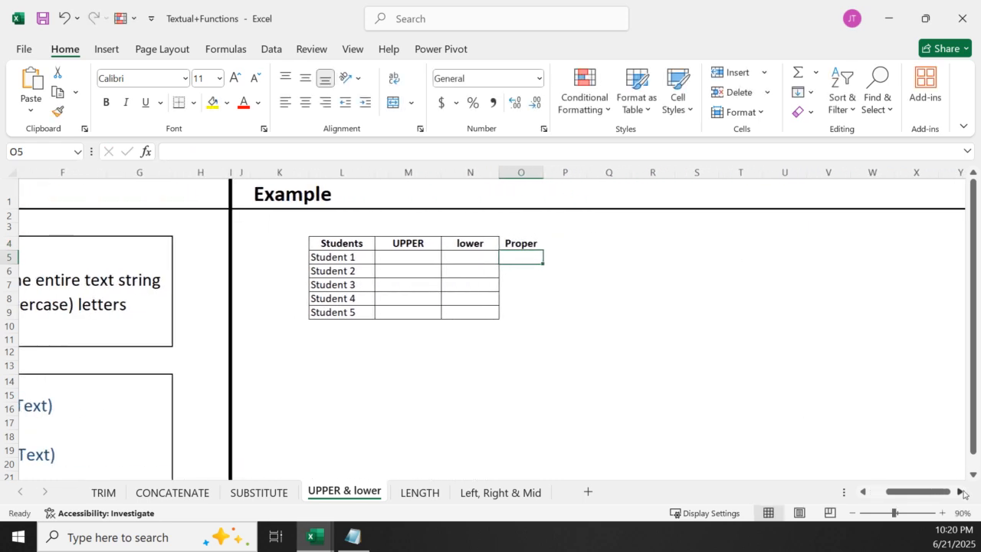
pyautogui.click(386, 256)
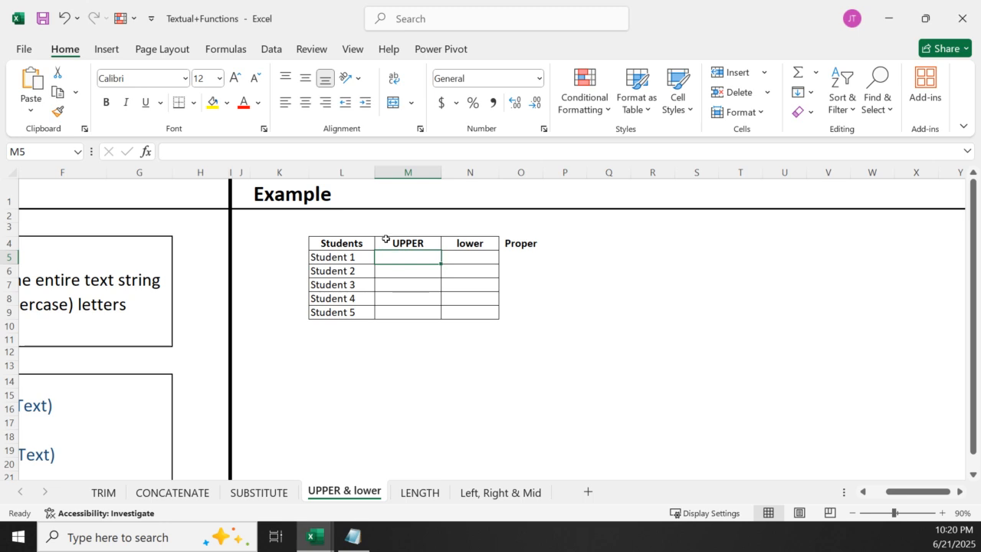
pyautogui.write('=')
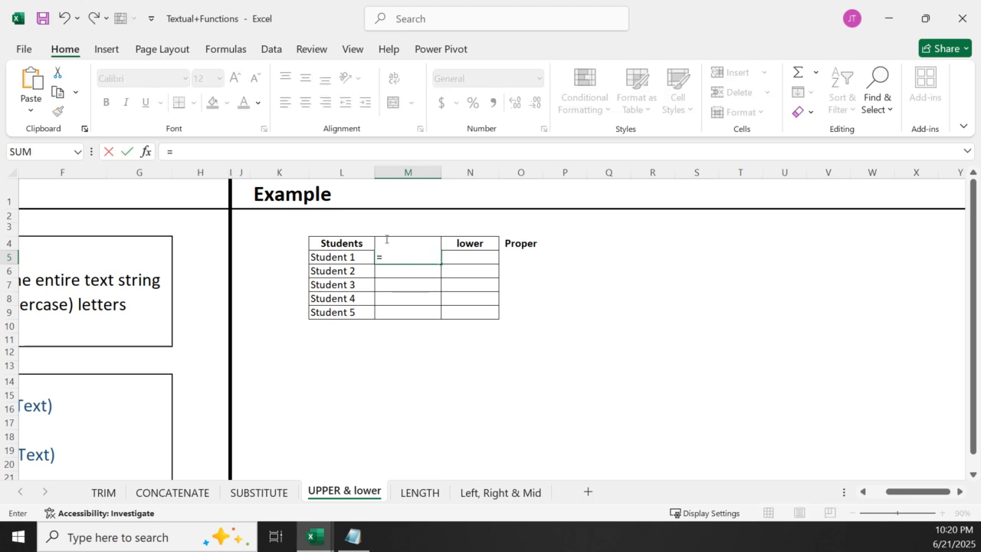
pyautogui.press('Escape')
pyautogui.click(607, 396)
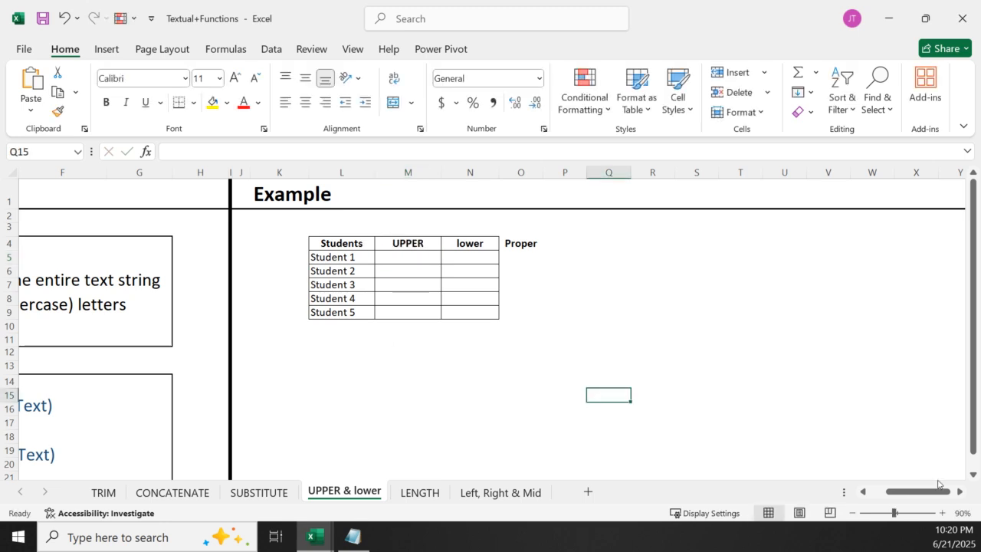
# Enter =UPPER(L5) in M5 to convert the first student entry to capital letters
pyautogui.click(942, 512)
pyautogui.click(942, 512)
pyautogui.click(942, 513)
pyautogui.click(942, 513)
pyautogui.click(942, 512)
pyautogui.click(942, 513)
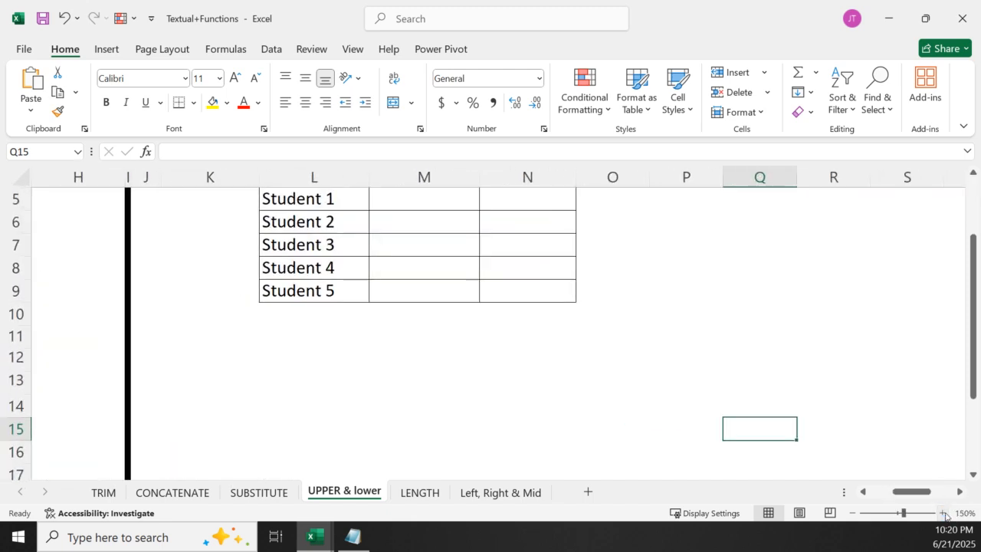
pyautogui.scroll(-20, 727, 360)
pyautogui.scroll(20, 720, 335)
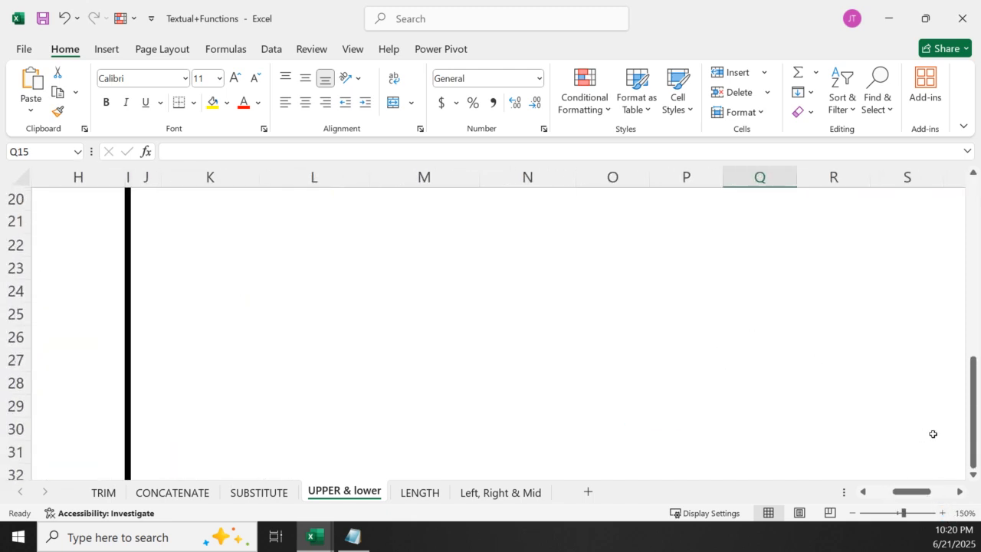
pyautogui.moveTo(973, 429); pyautogui.dragTo(974, 251)
pyautogui.click(423, 322)
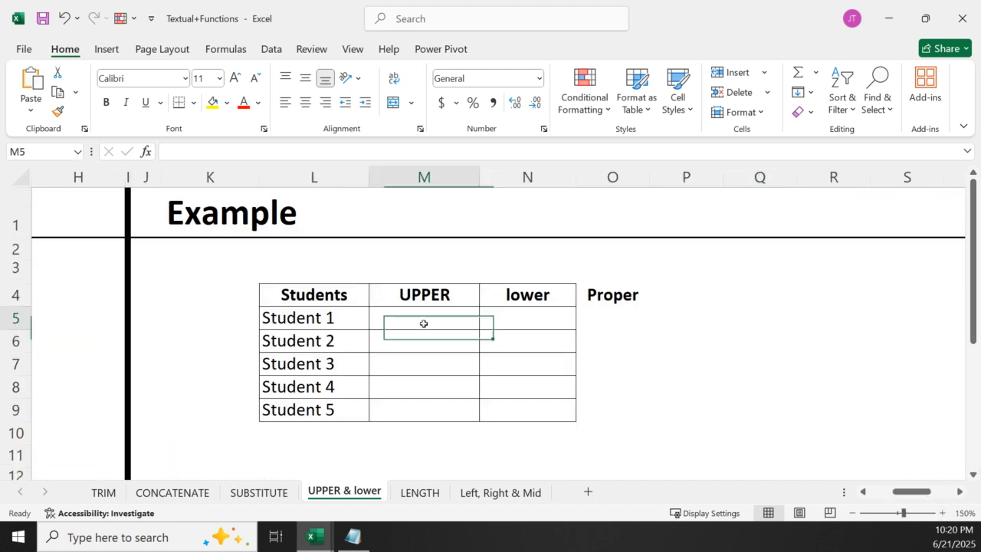
pyautogui.write('=upper')
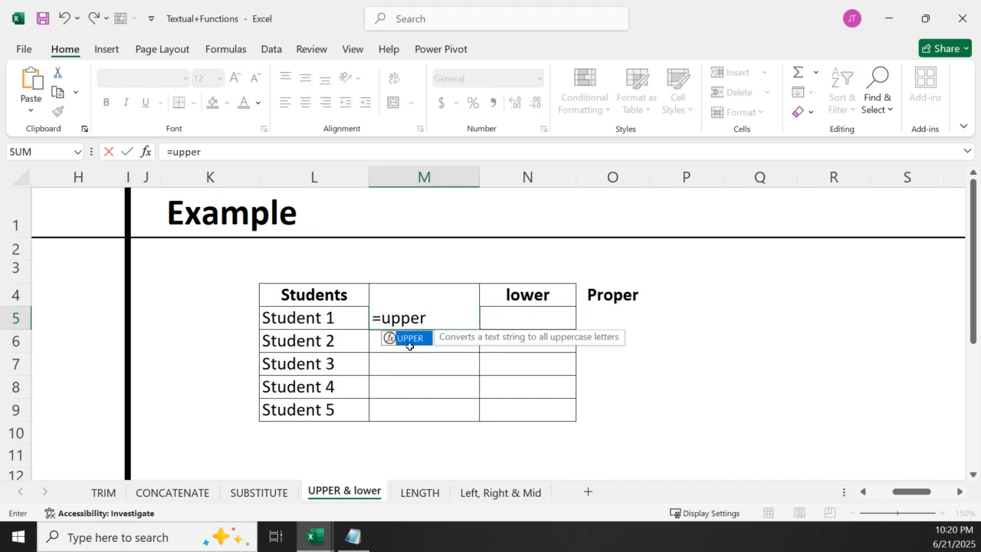
pyautogui.doubleClick(412, 341)
pyautogui.click(302, 306)
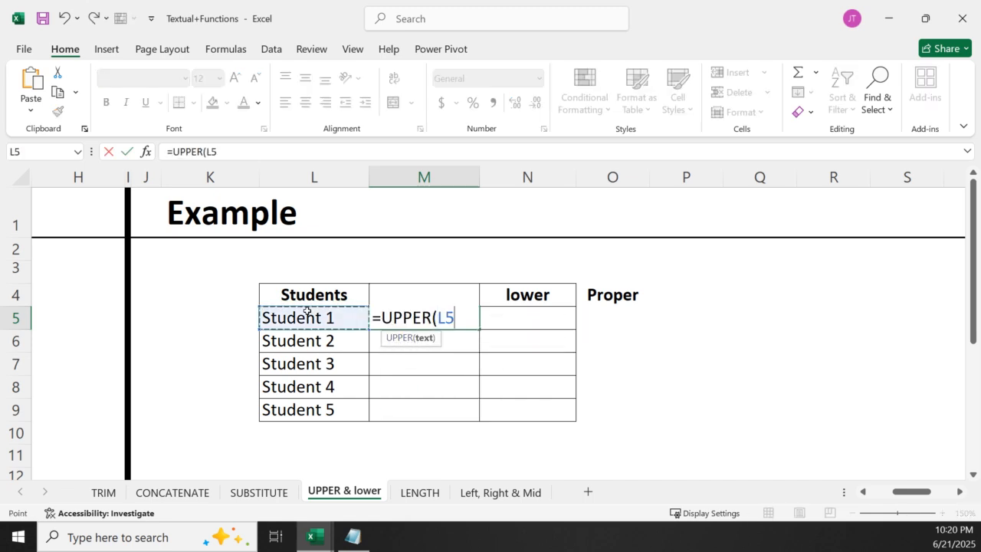
pyautogui.press('Return')
# Fill the UPPER formula from M5 down through M9 and review the formula in M5
pyautogui.click(443, 322)
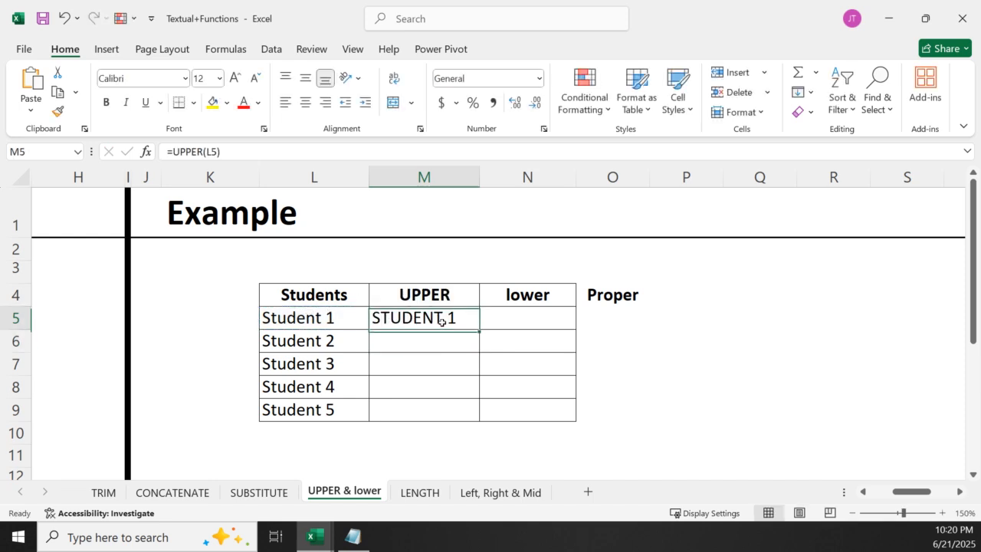
pyautogui.doubleClick(479, 329)
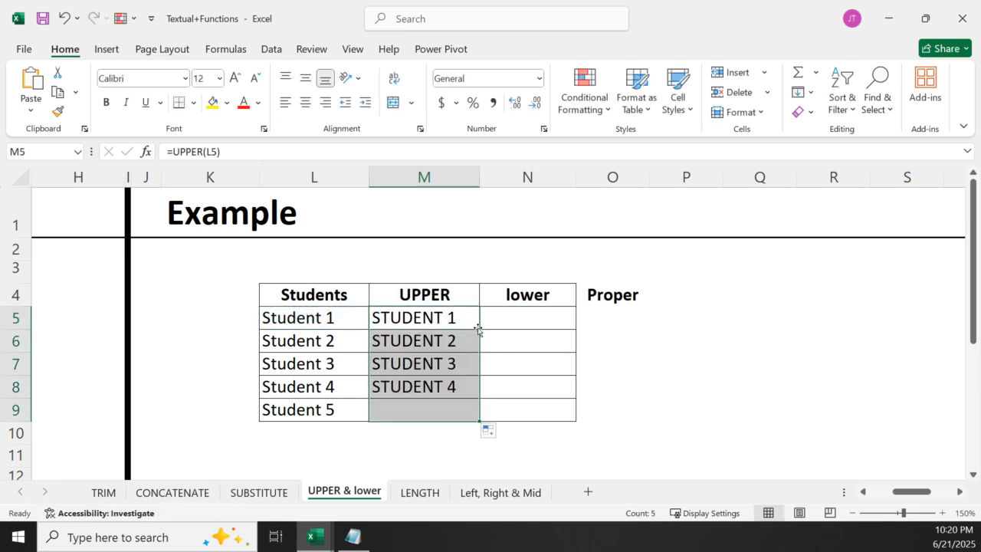
pyautogui.doubleClick(421, 316)
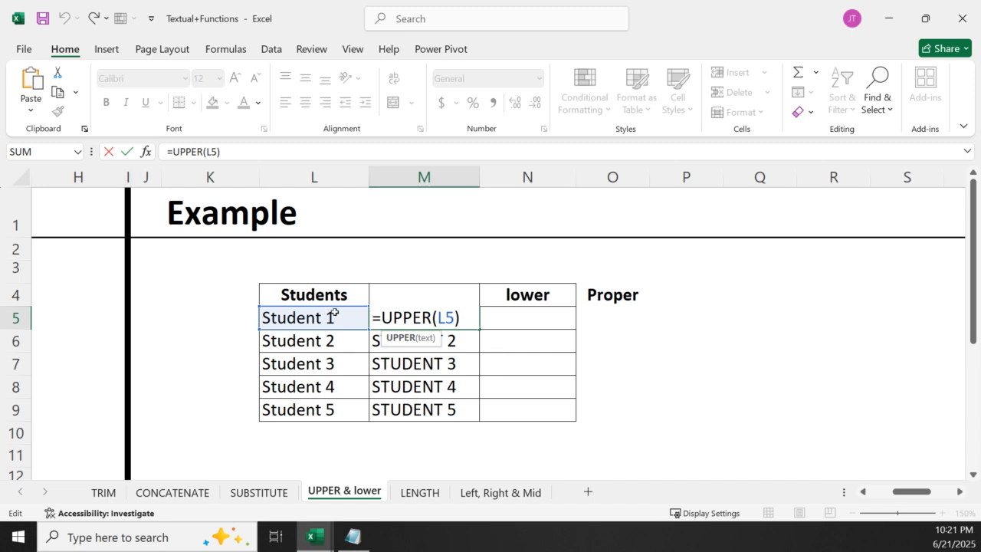
pyautogui.press('Return')
# Enter =LOWER(M5) in N5 and fill it down the lower column through N9
pyautogui.click(511, 318)
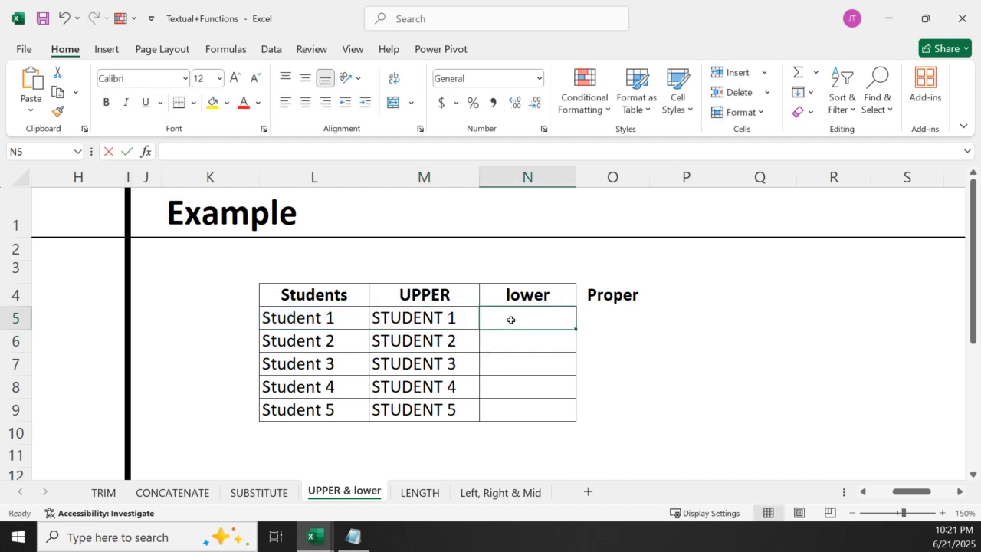
pyautogui.write('=low')
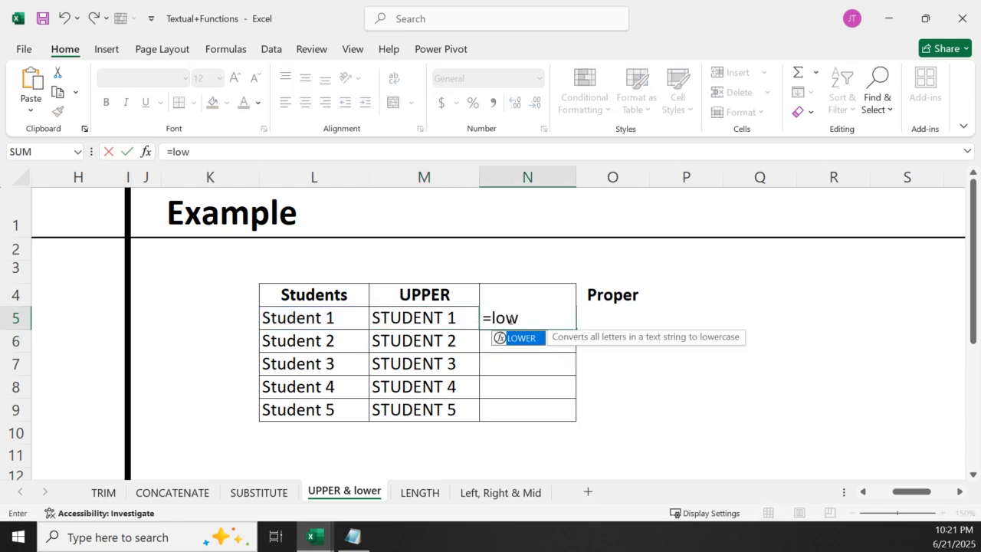
pyautogui.doubleClick(521, 338)
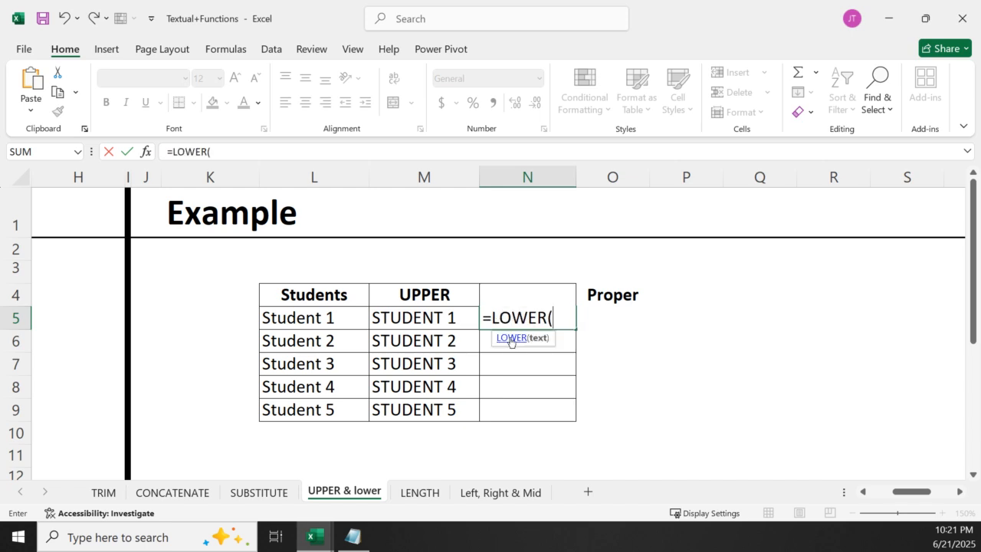
pyautogui.click(427, 317)
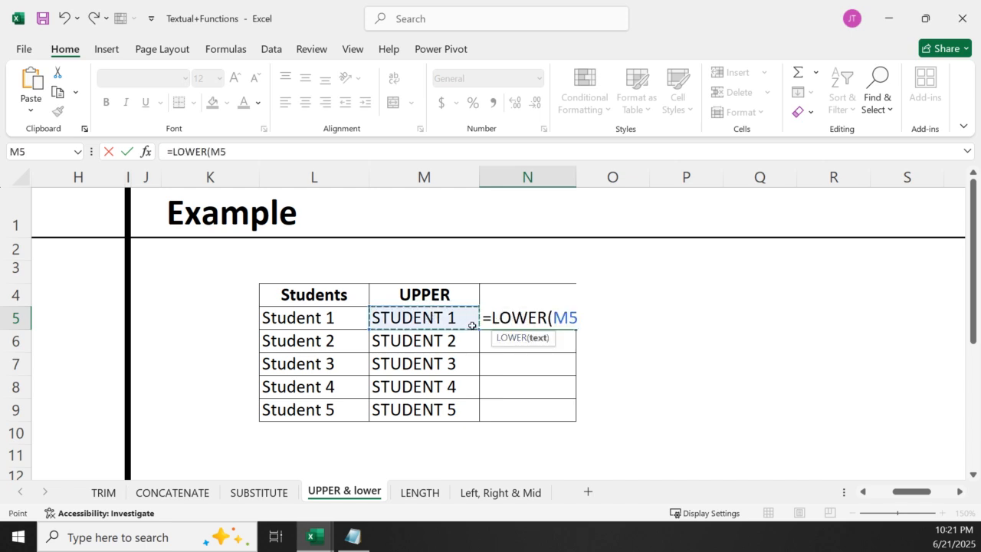
pyautogui.press('Return')
pyautogui.click(569, 323)
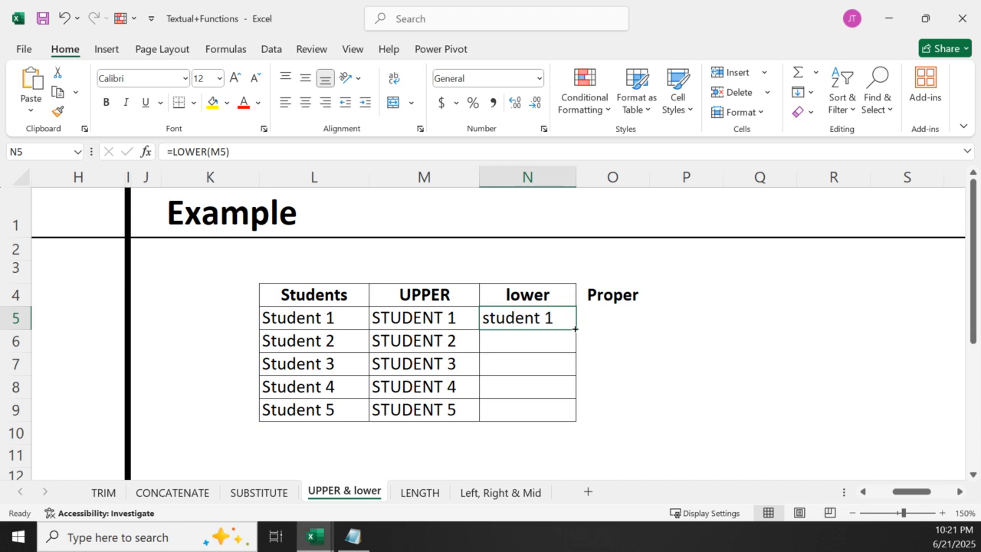
pyautogui.doubleClick(574, 328)
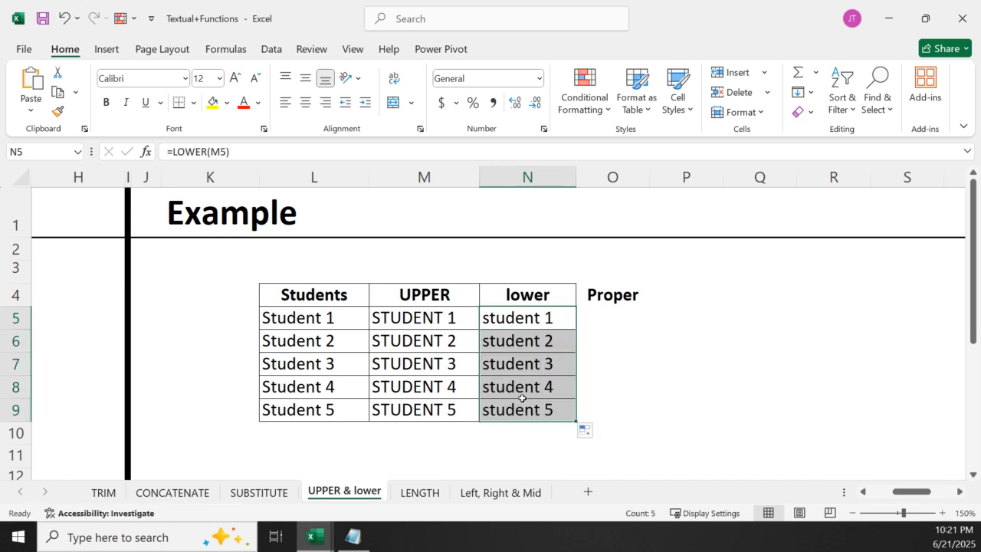
# Enter =PROPER(N5) in O5 to capitalise the first letter of the lowercase student entry
pyautogui.click(627, 326)
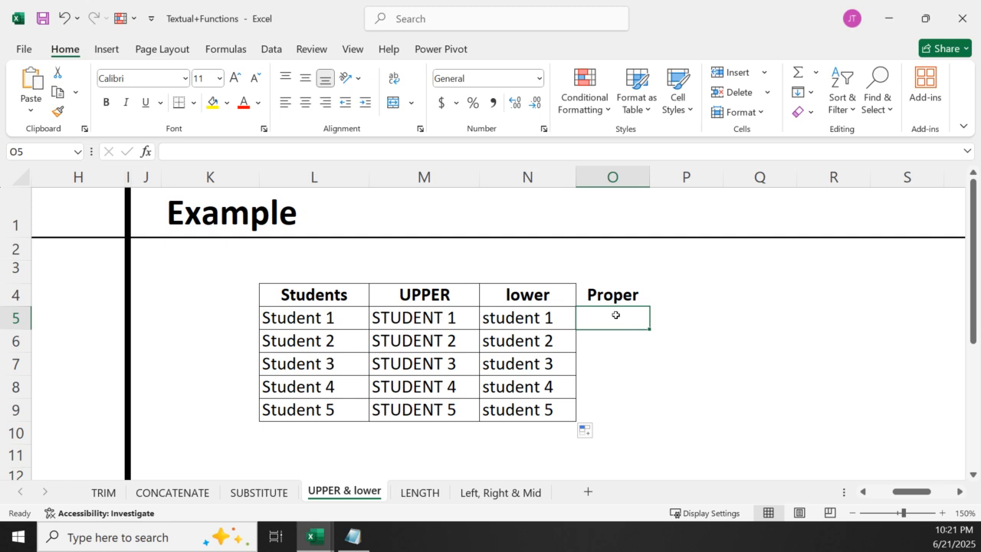
pyautogui.write('=pro')
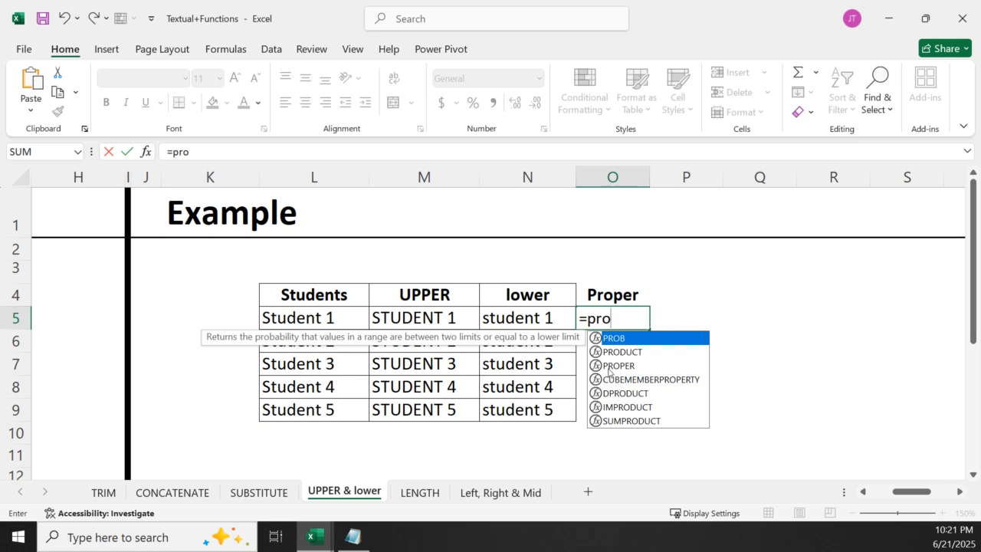
pyautogui.doubleClick(610, 367)
pyautogui.click(521, 318)
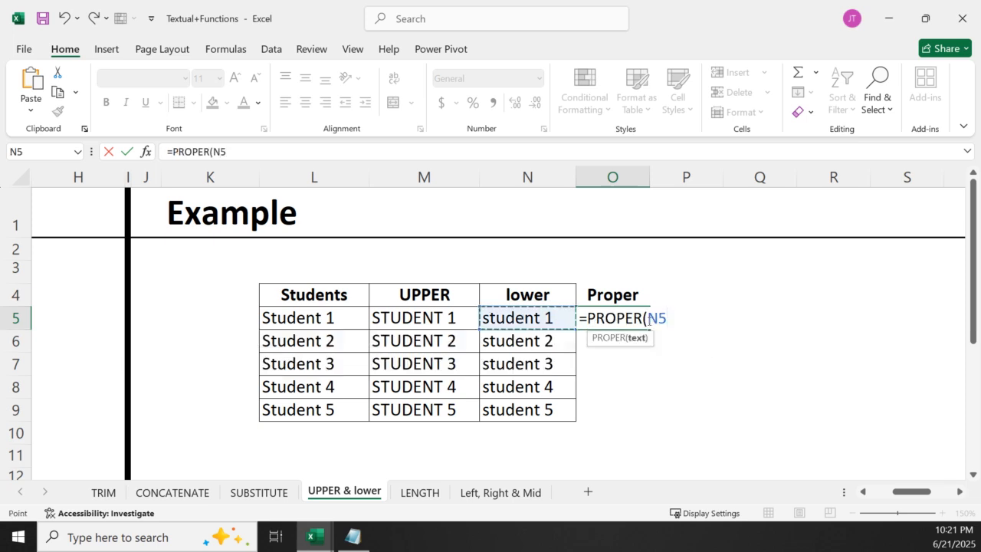
pyautogui.press('Return')
pyautogui.click(608, 318)
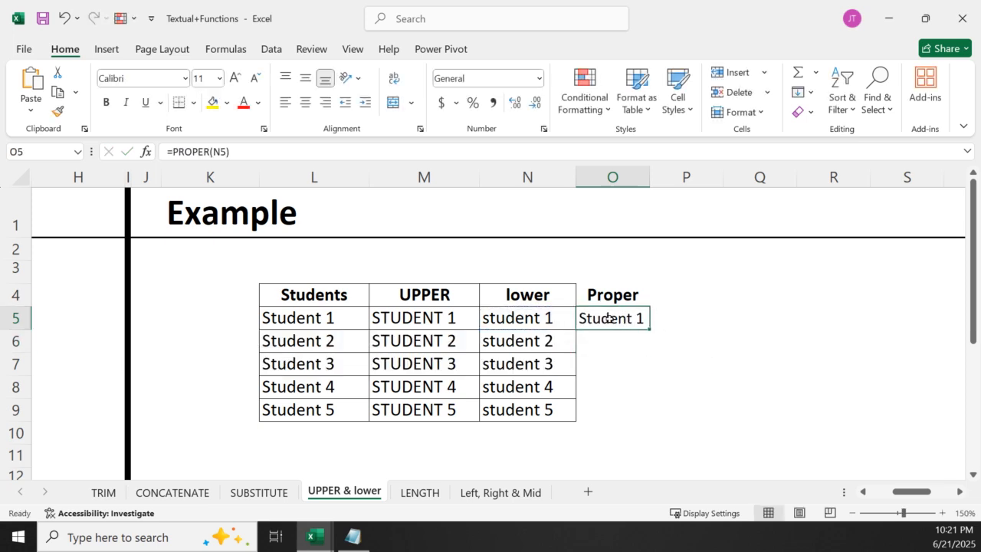
# Compare the UPPER, LOWER and PROPER formulas in row 5, and fill O5 down through O9
pyautogui.click(413, 323)
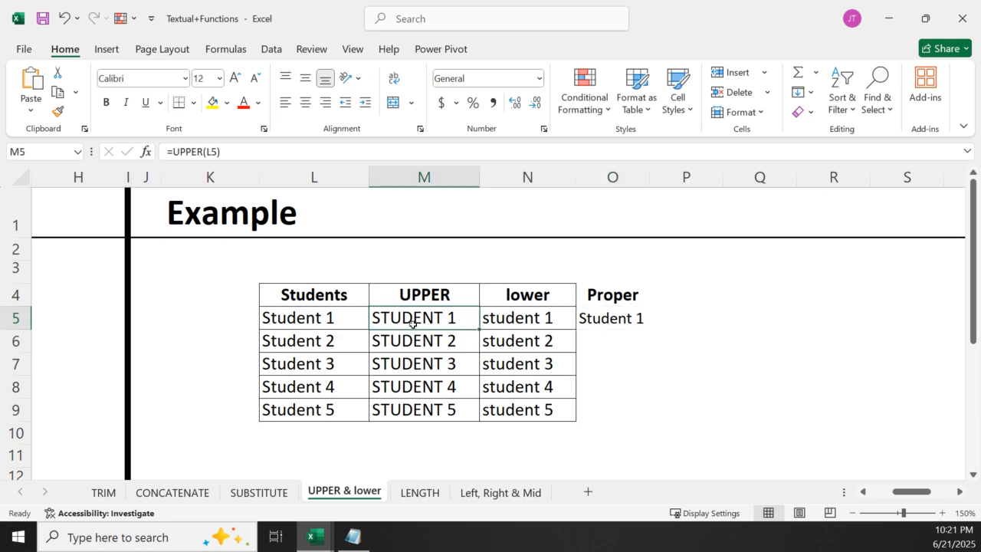
pyautogui.click(513, 311)
pyautogui.click(620, 316)
pyautogui.doubleClick(650, 329)
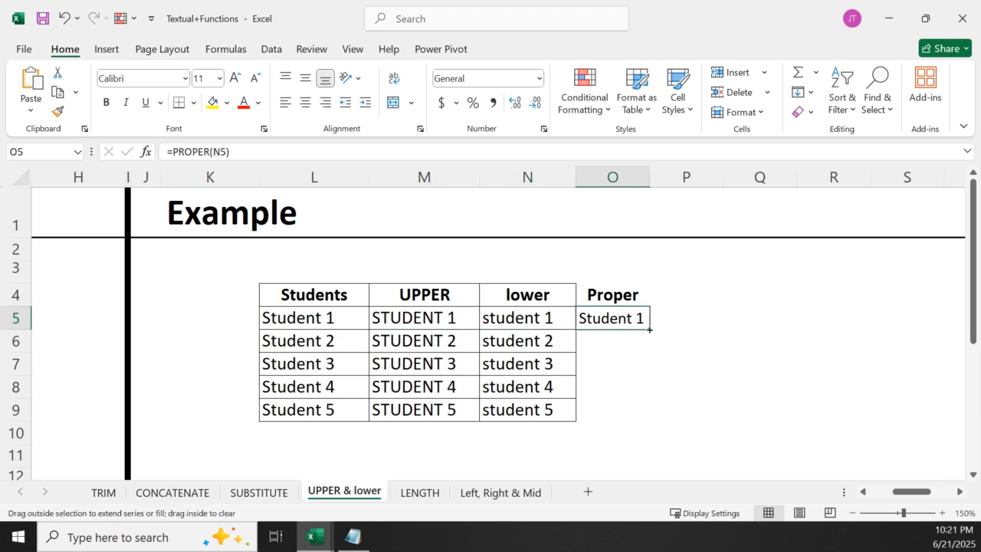
# Clear the stray UPPER formula from P7 beside the Proper column
pyautogui.click(698, 364)
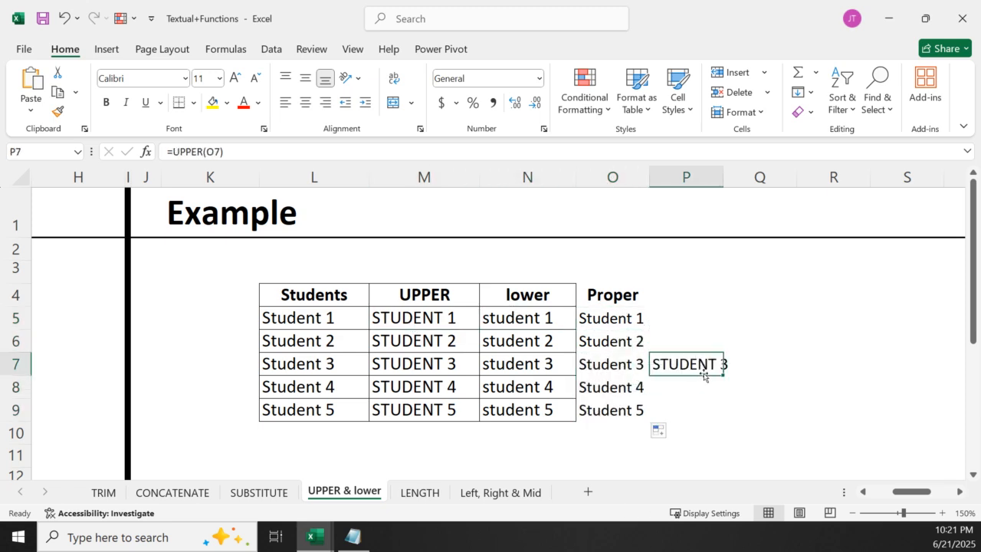
pyautogui.press('Delete')
pyautogui.click(760, 321)
# Review the source entries in the Students column and the UPPER formula in M5
pyautogui.click(320, 350)
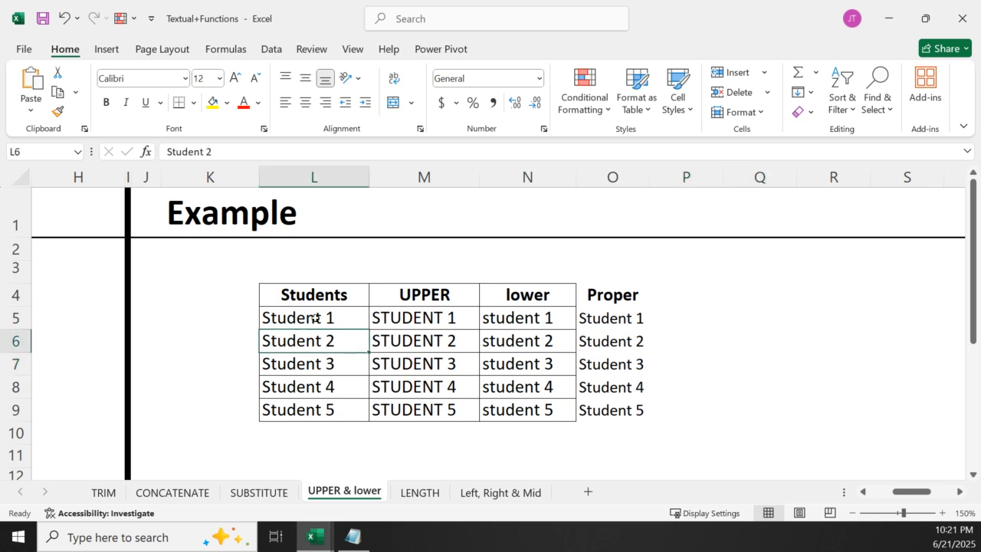
pyautogui.moveTo(293, 266); pyautogui.dragTo(299, 420)
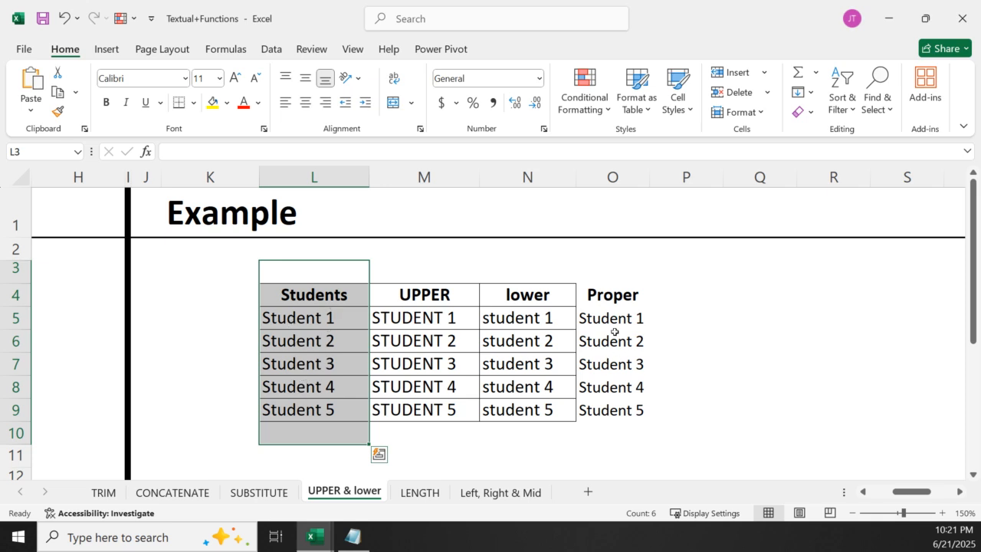
pyautogui.click(502, 316)
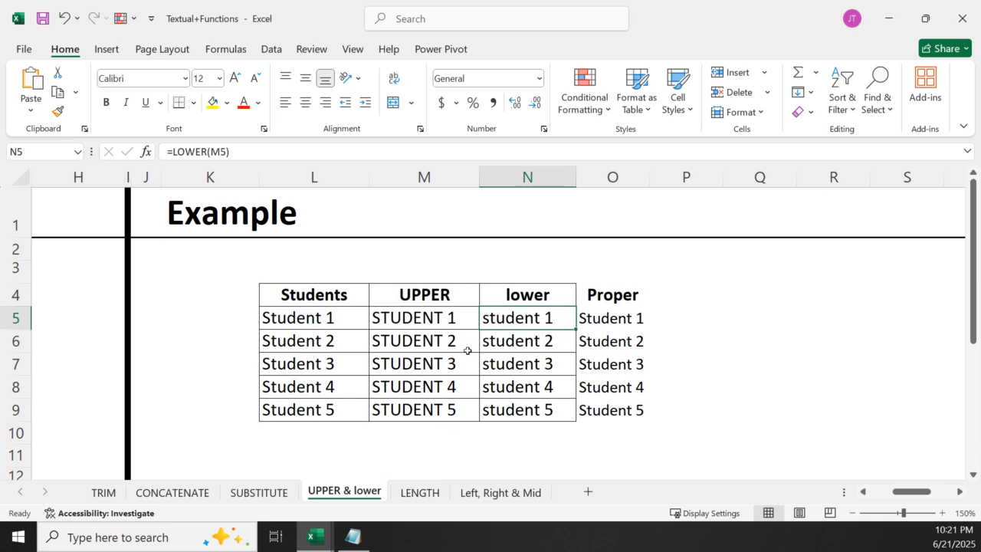
pyautogui.doubleClick(439, 308)
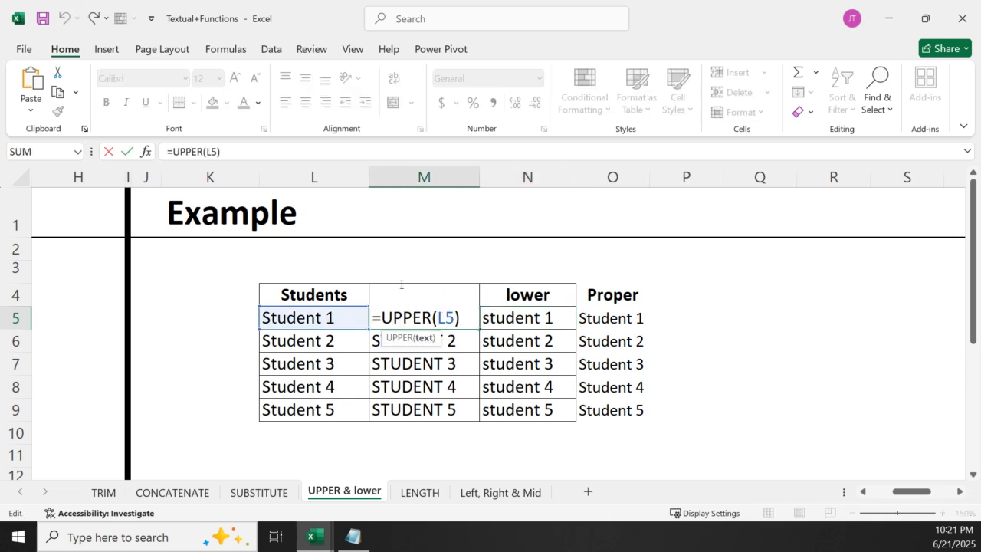
pyautogui.press('Return')
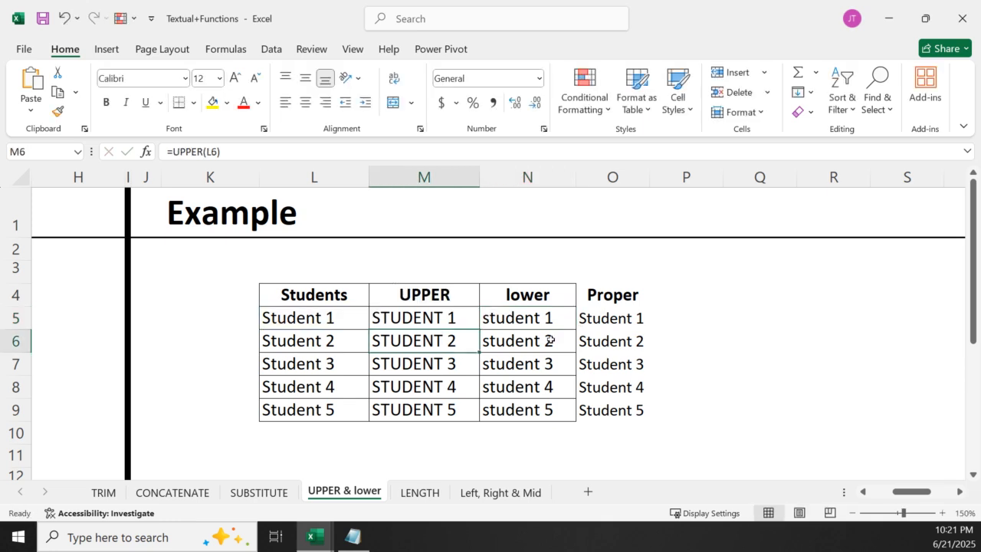
# Open the LENGTH sheet and enlarge its Students and Length example table to 180%
pyautogui.click(420, 492)
pyautogui.click(672, 351)
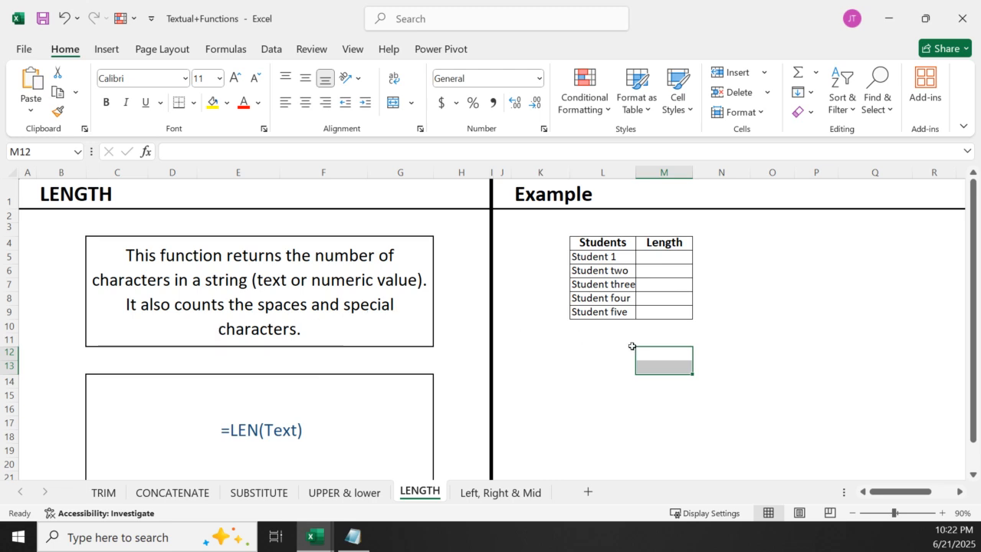
pyautogui.click(549, 401)
pyautogui.click(960, 492)
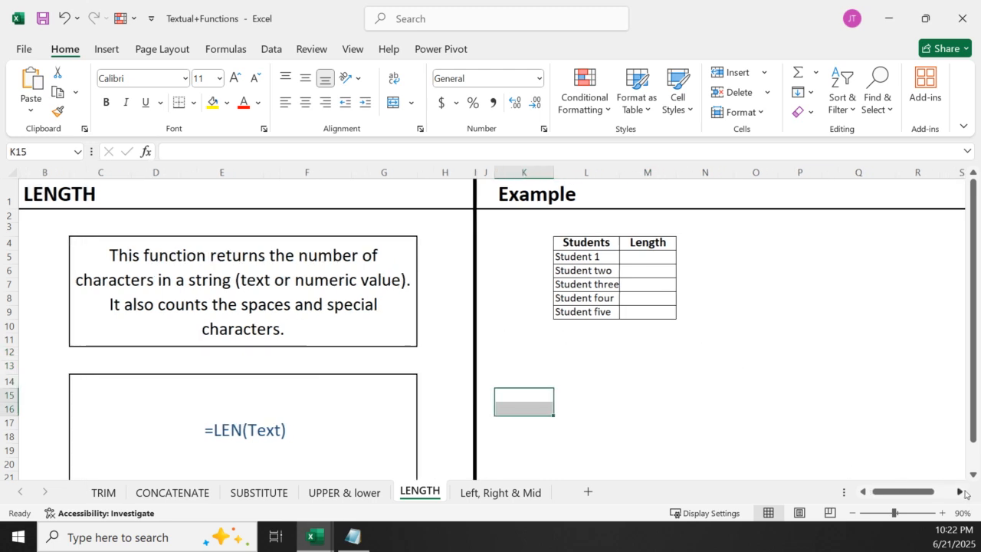
pyautogui.click(943, 513)
pyautogui.click(943, 513)
pyautogui.click(943, 513)
pyautogui.click(943, 513)
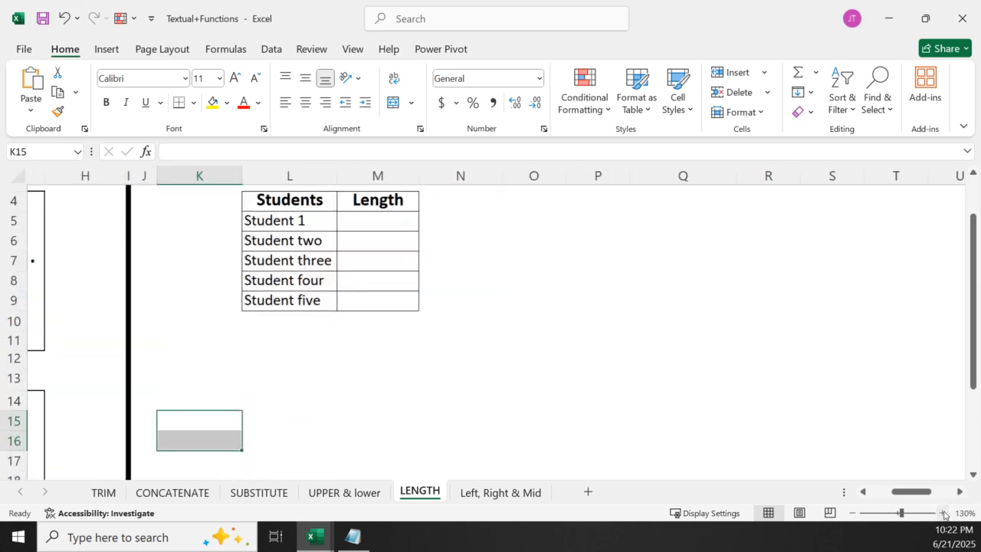
pyautogui.click(943, 513)
pyautogui.click(943, 513)
pyautogui.click(943, 512)
pyautogui.click(944, 513)
pyautogui.click(943, 512)
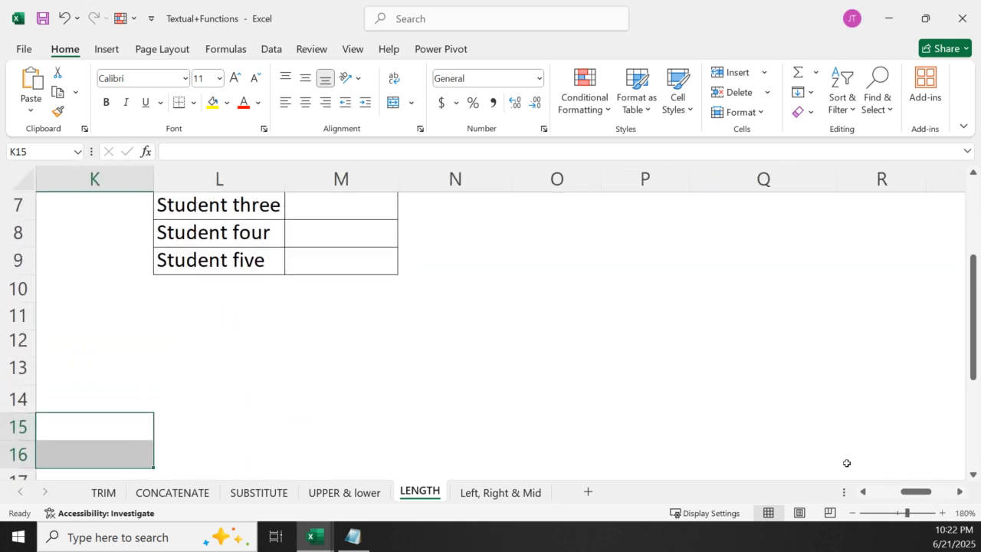
pyautogui.click(865, 493)
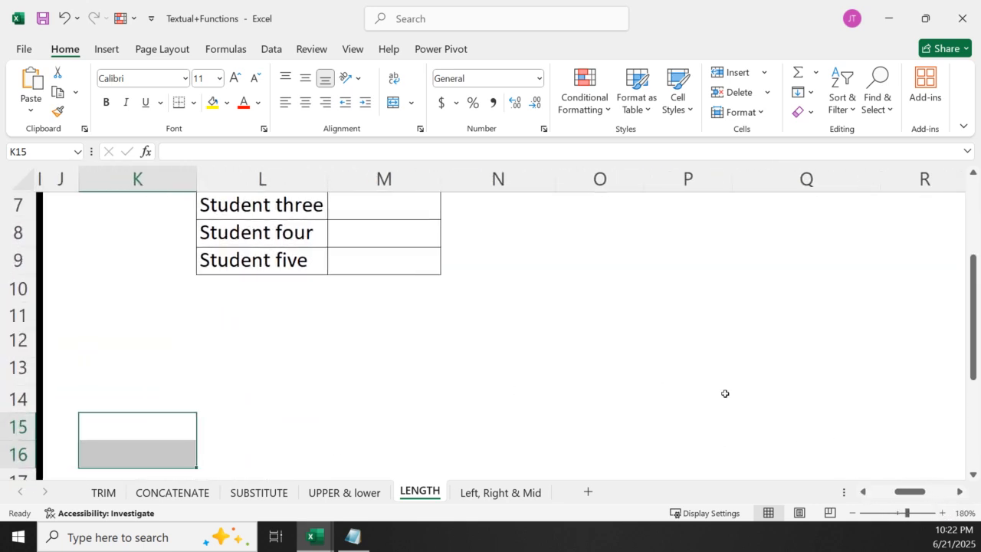
pyautogui.moveTo(967, 379); pyautogui.dragTo(978, 297)
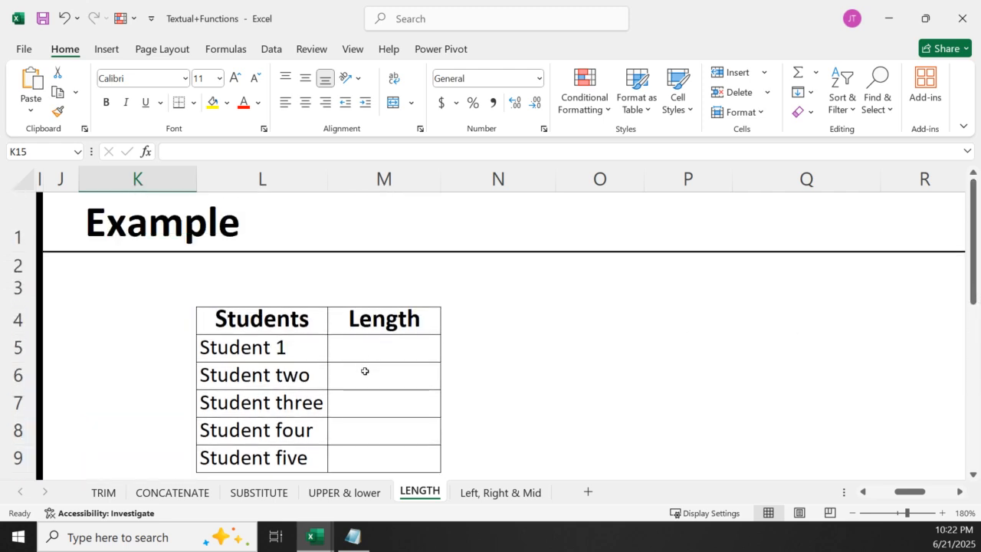
# Enter =LEN(L5) in M5 to count the first student's characters, and fill the formula down through M9
pyautogui.click(303, 348)
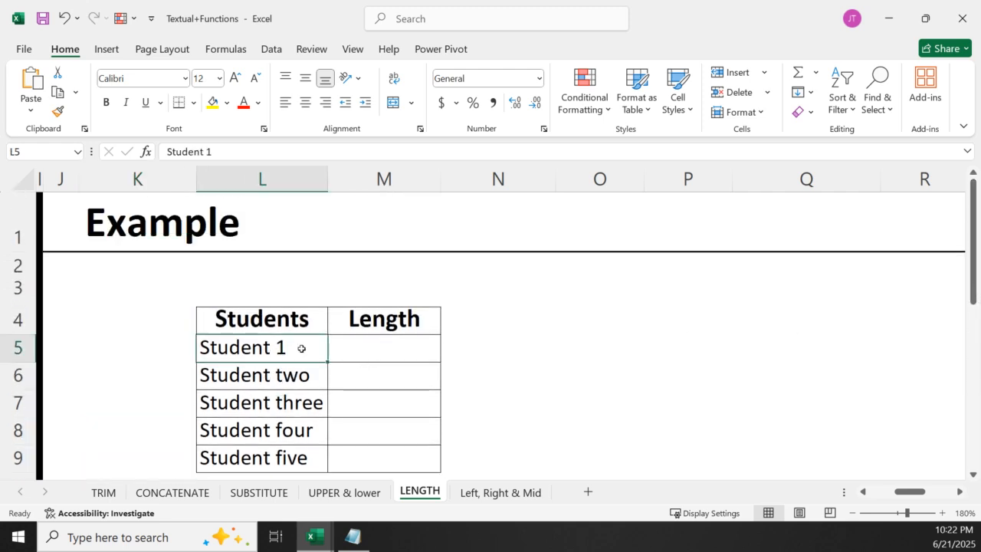
pyautogui.doubleClick(302, 349)
pyautogui.click(127, 347)
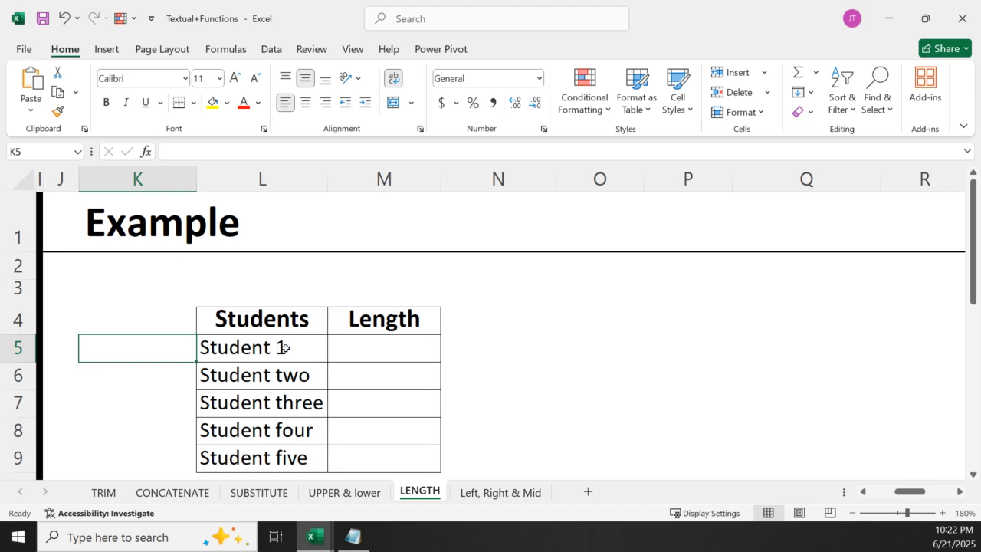
pyautogui.click(391, 341)
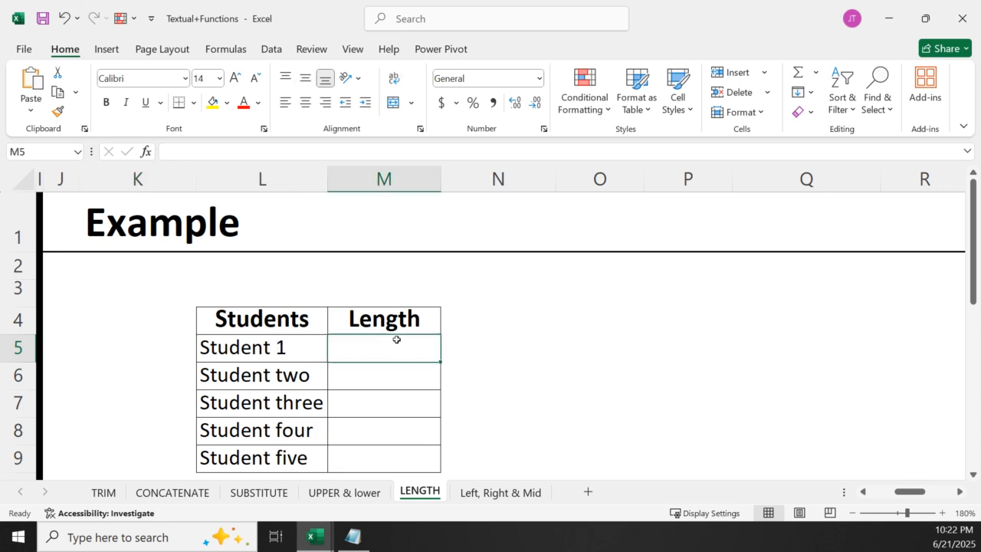
pyautogui.write('=len')
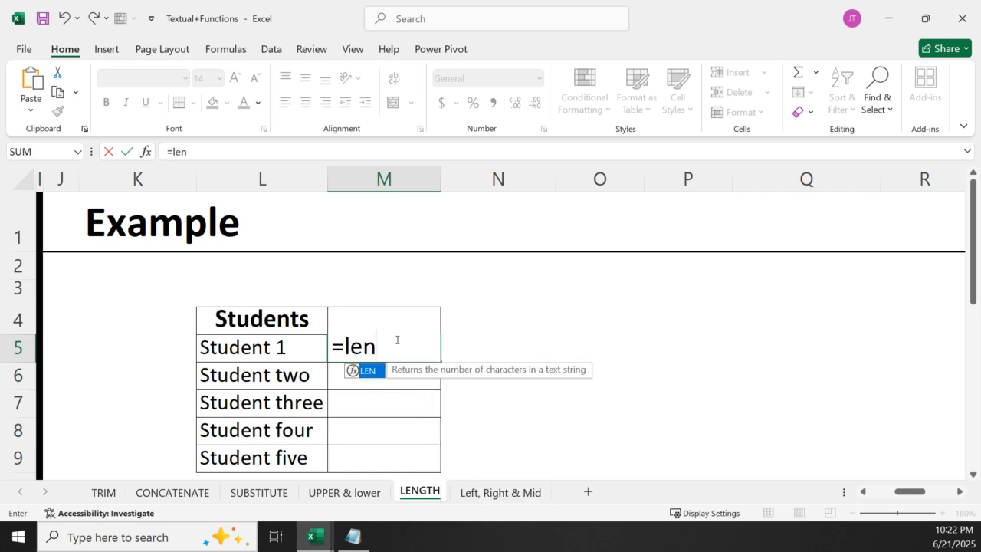
pyautogui.press('Tab')
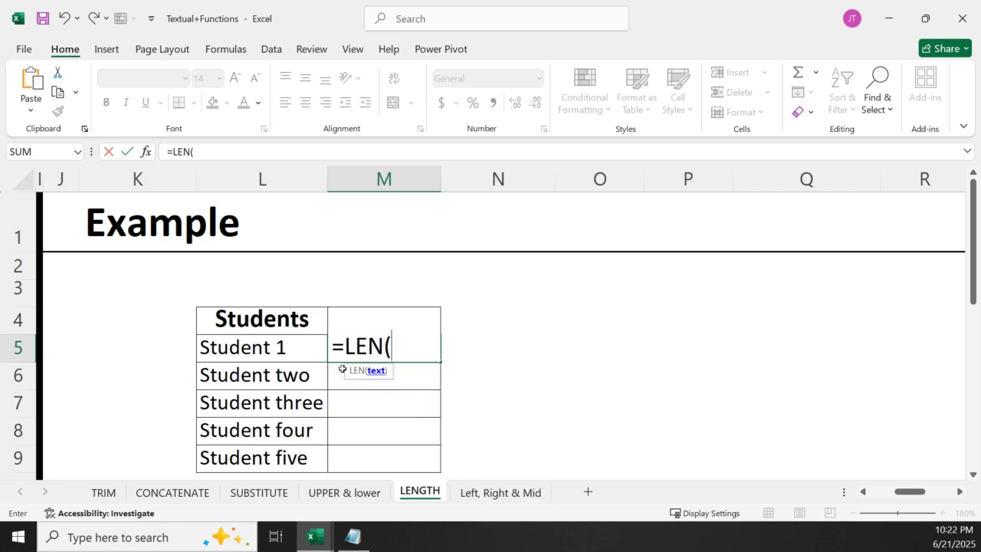
pyautogui.click(291, 354)
pyautogui.press('Return')
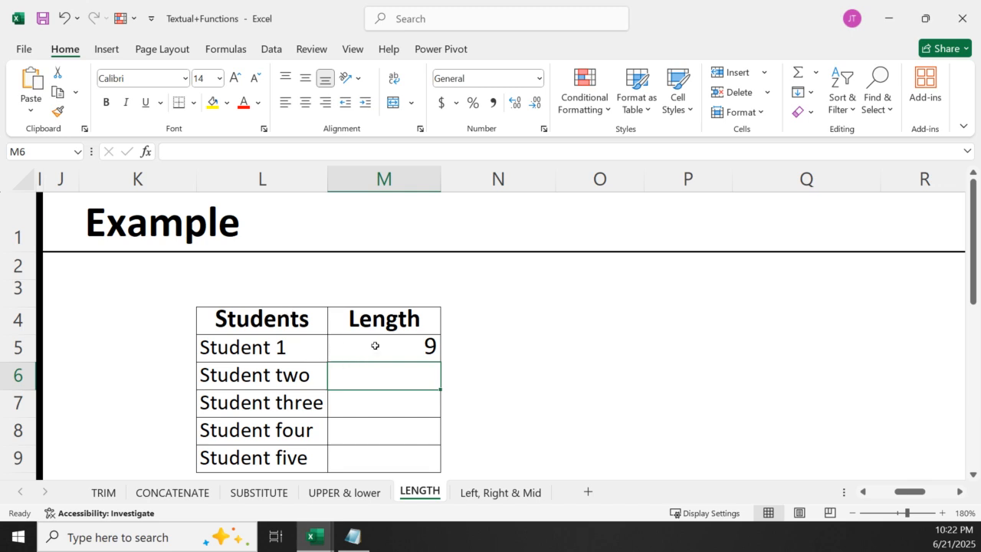
pyautogui.click(408, 345)
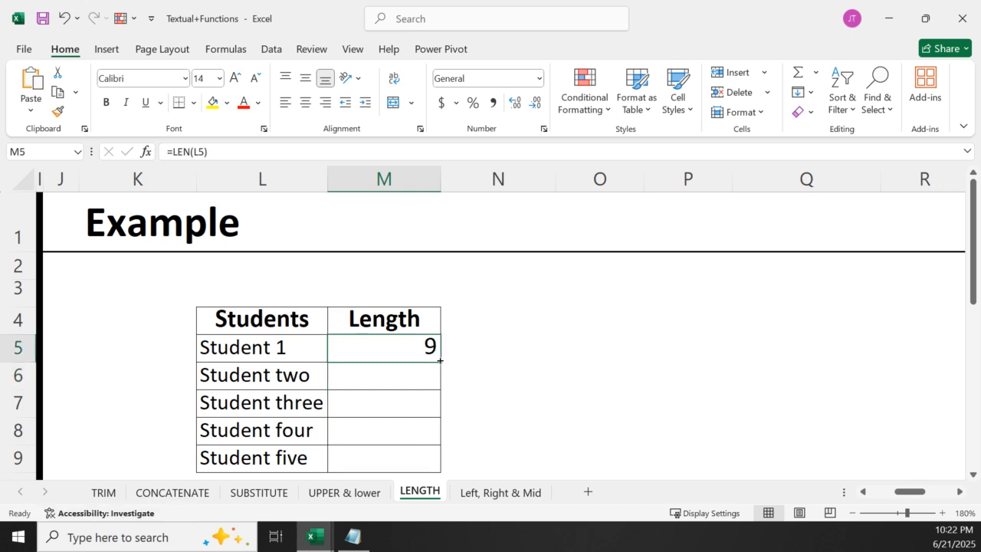
pyautogui.doubleClick(440, 360)
# Review the filled LEN formulas in the Length column against their source entries, and inspect the cell reference used in M5
pyautogui.press('Down')
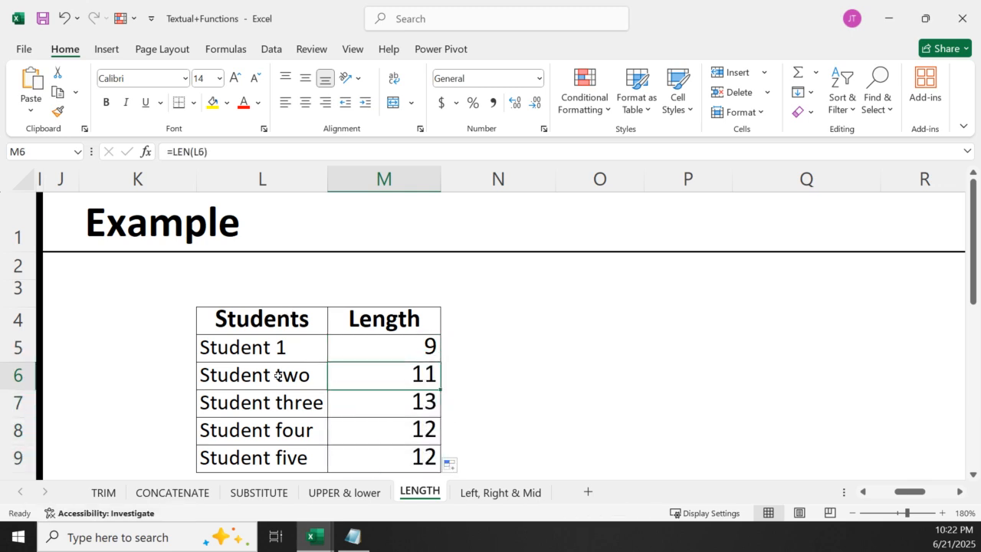
pyautogui.doubleClick(278, 375)
pyautogui.click(399, 403)
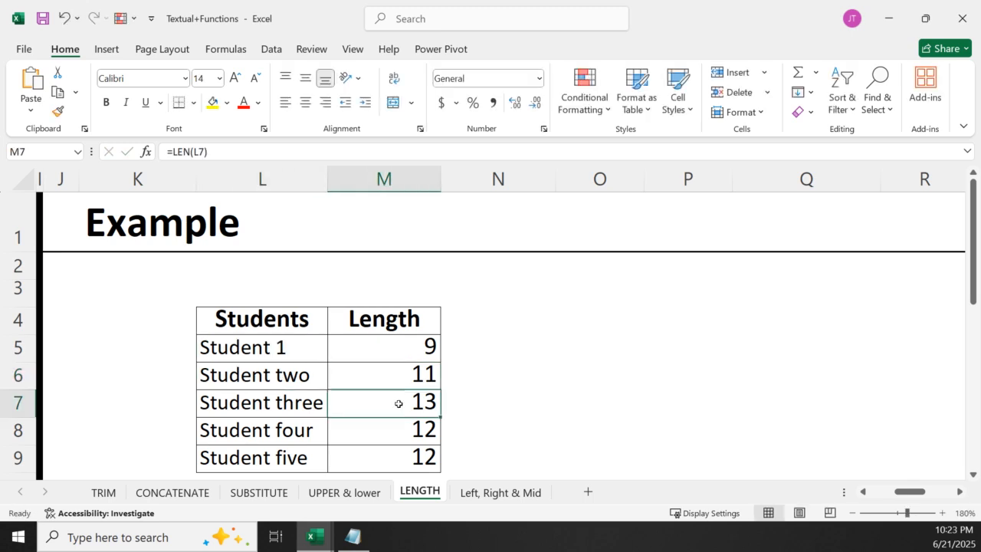
pyautogui.click(406, 426)
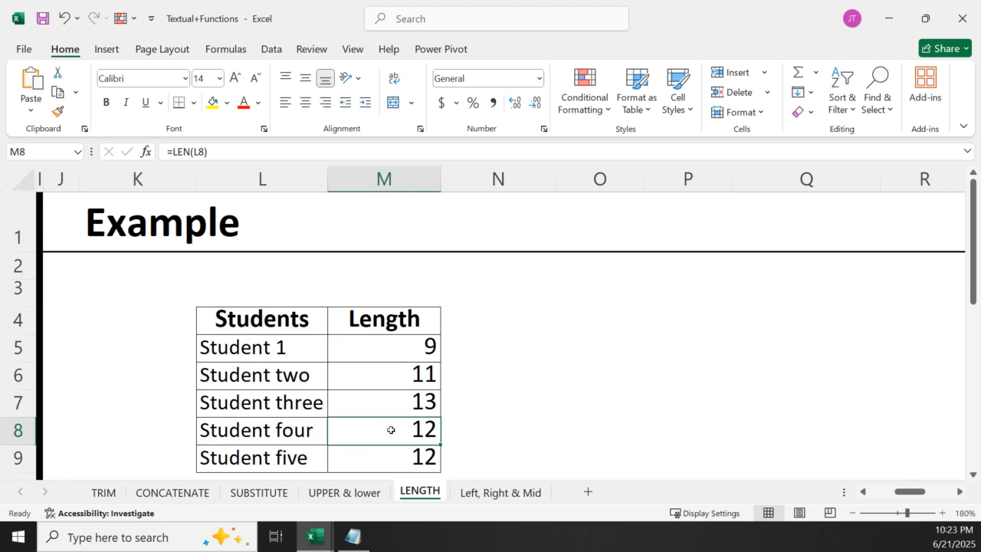
pyautogui.doubleClick(403, 346)
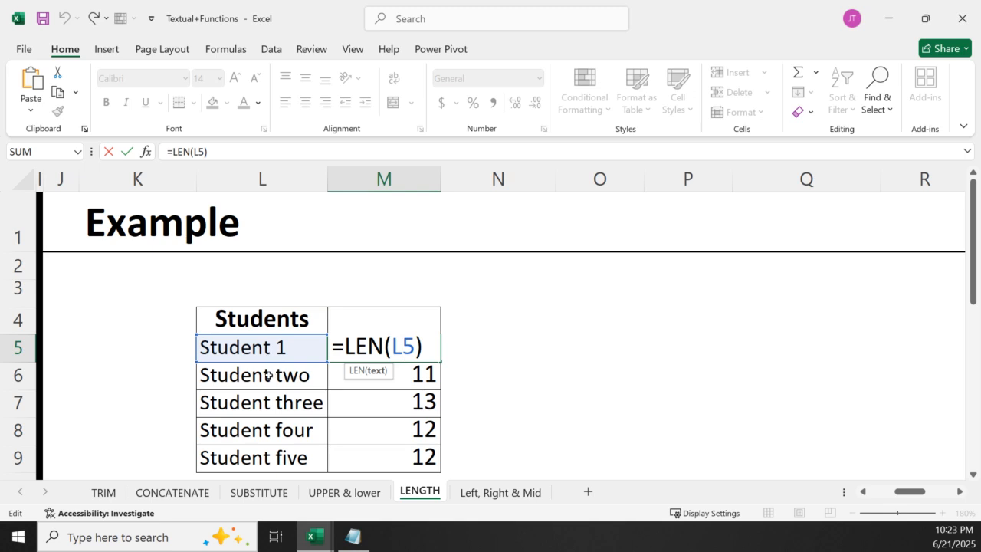
pyautogui.press('Return')
# Open the Left, Right & Mid sheet, review its syntax box, and enlarge the QR code example table to 150%
pyautogui.click(504, 494)
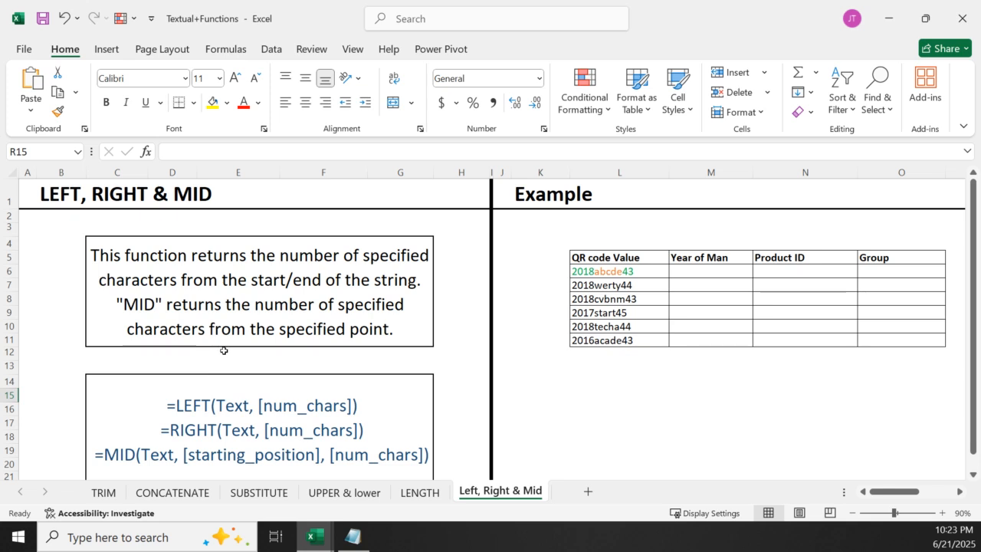
pyautogui.scroll(-5, 233, 396)
pyautogui.scroll(3, 237, 398)
pyautogui.scroll(1, 237, 364)
pyautogui.click(239, 409)
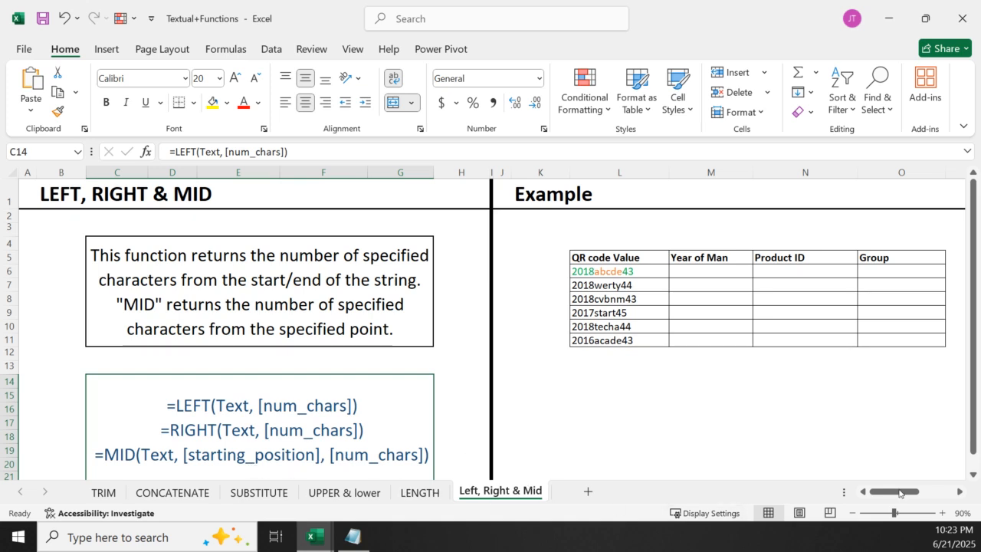
pyautogui.click(960, 492)
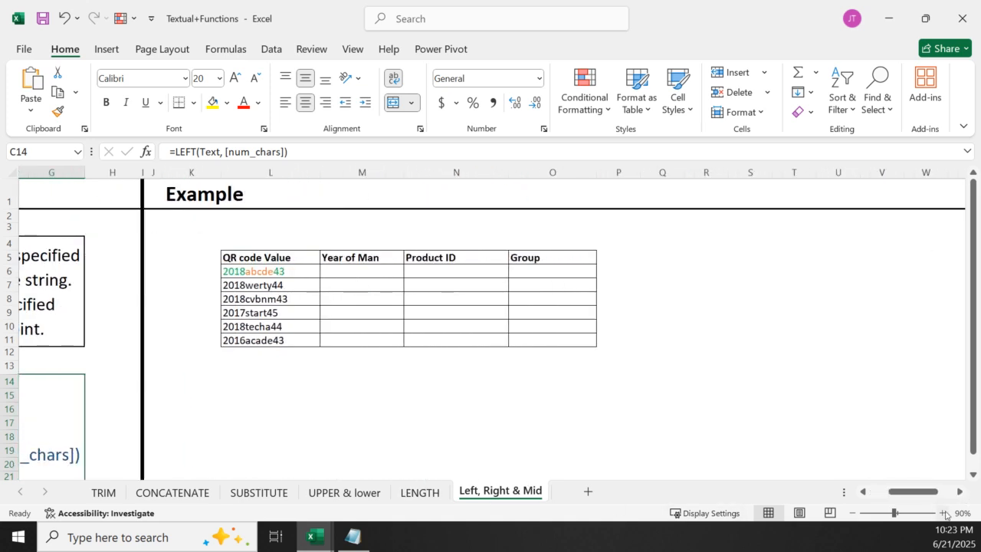
pyautogui.click(942, 512)
pyautogui.click(943, 513)
pyautogui.click(943, 513)
pyautogui.click(943, 512)
pyautogui.click(942, 513)
pyautogui.click(943, 512)
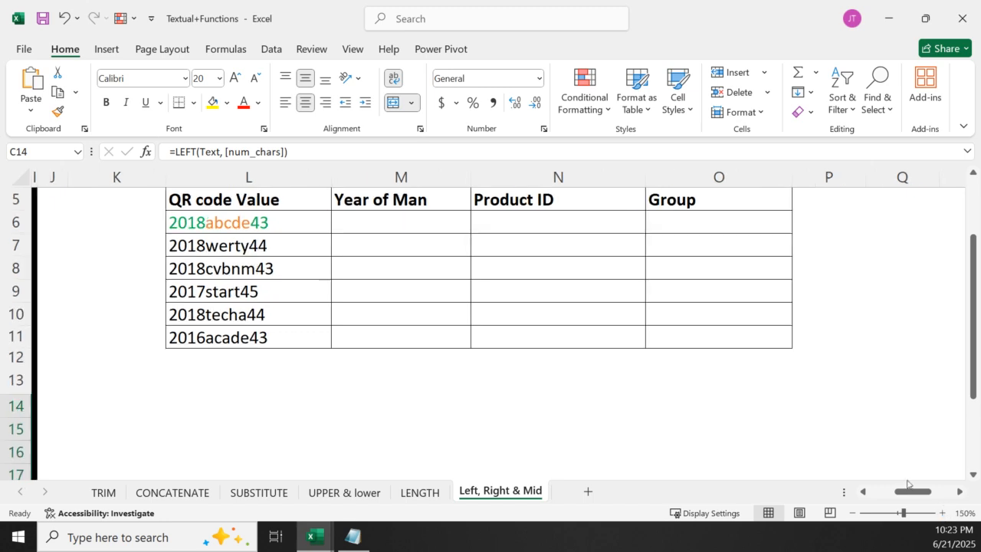
pyautogui.moveTo(977, 406); pyautogui.dragTo(976, 365)
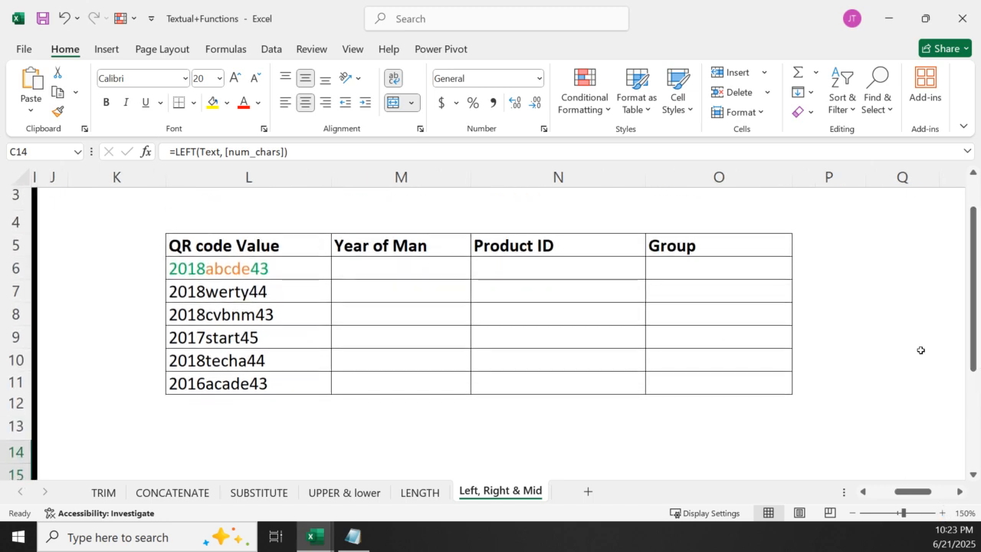
# Examine the combined codes in the QR code Value column, including the entry in L7
pyautogui.click(220, 182)
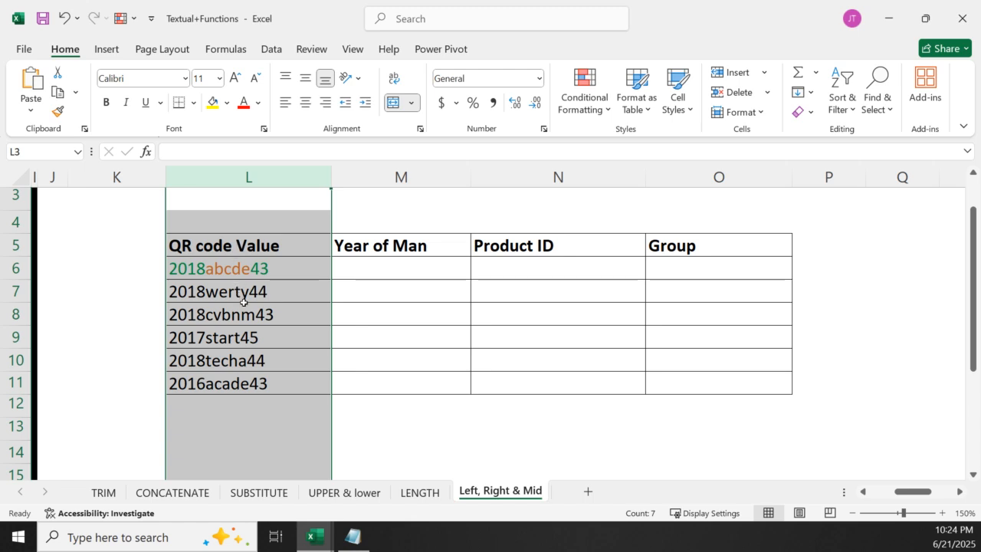
pyautogui.click(412, 308)
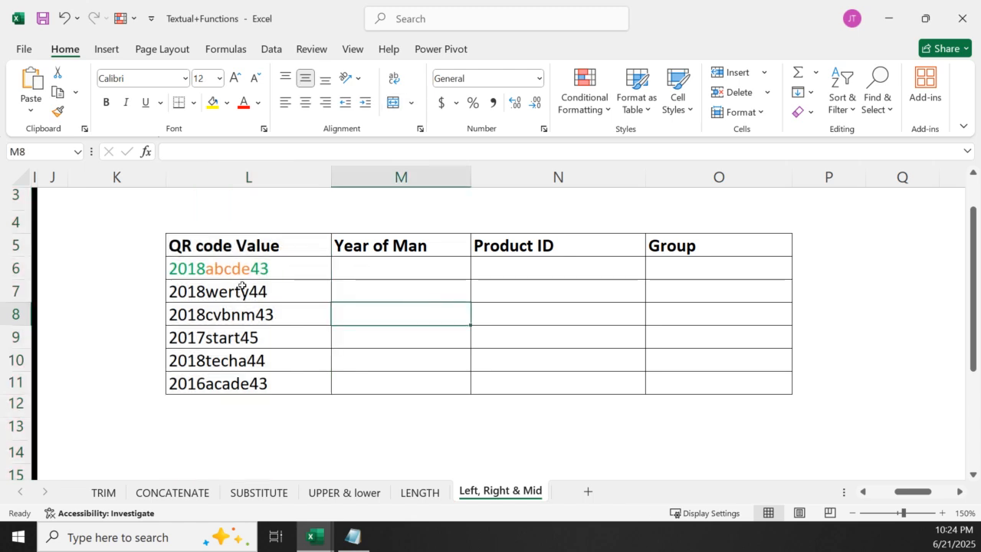
pyautogui.click(250, 284)
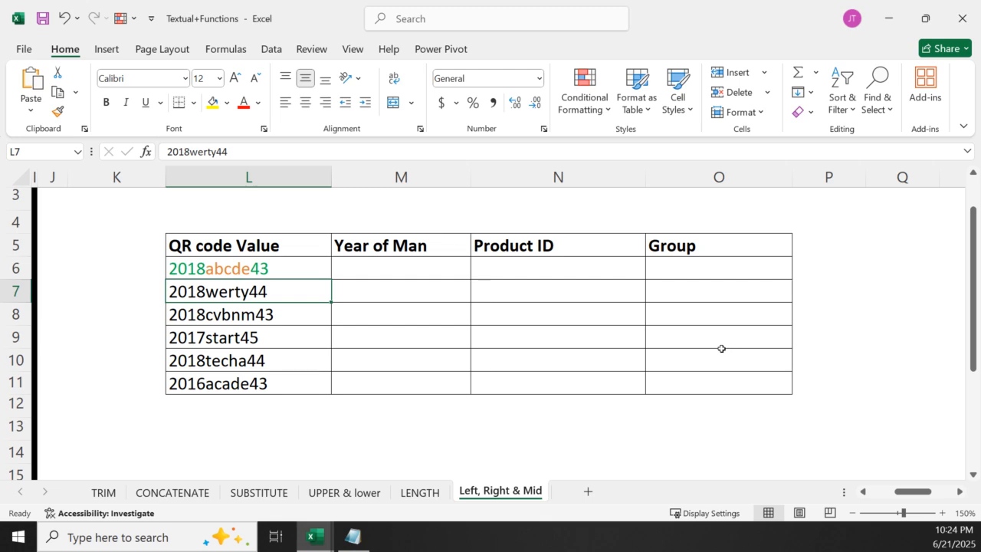
# Extract the manufacturing year in M6 with =LEFT(L6,4), and fill the formula down through M11
pyautogui.click(390, 269)
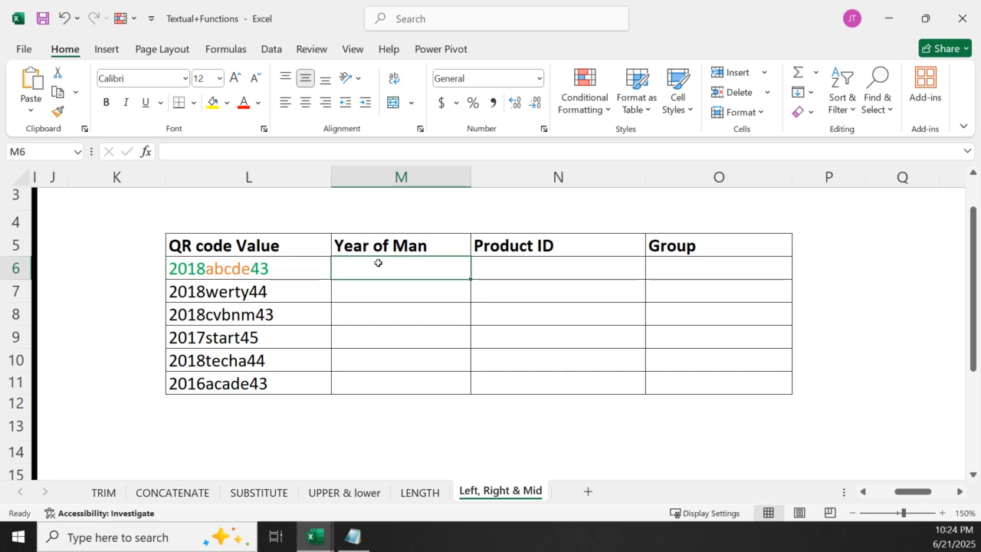
pyautogui.write('=left')
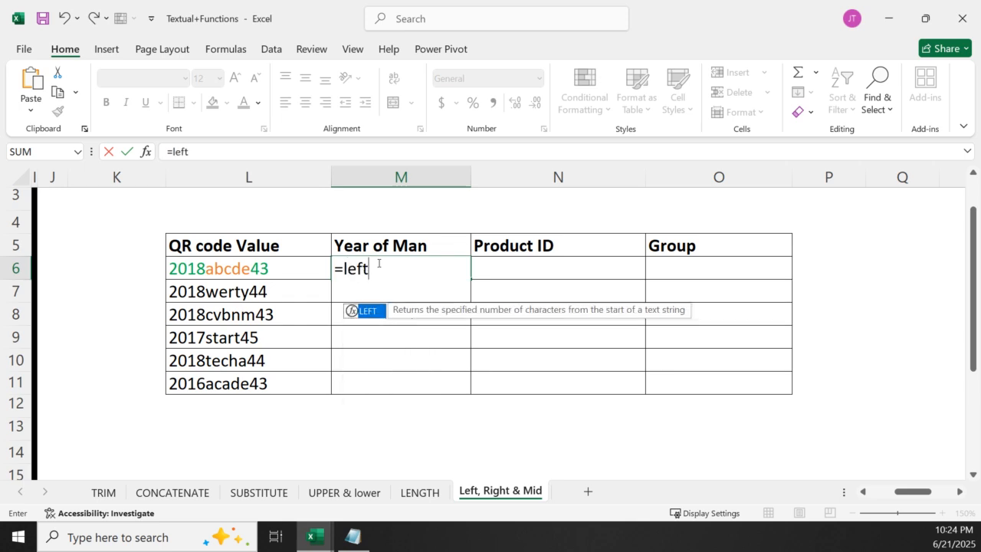
pyautogui.doubleClick(383, 318)
pyautogui.click(202, 269)
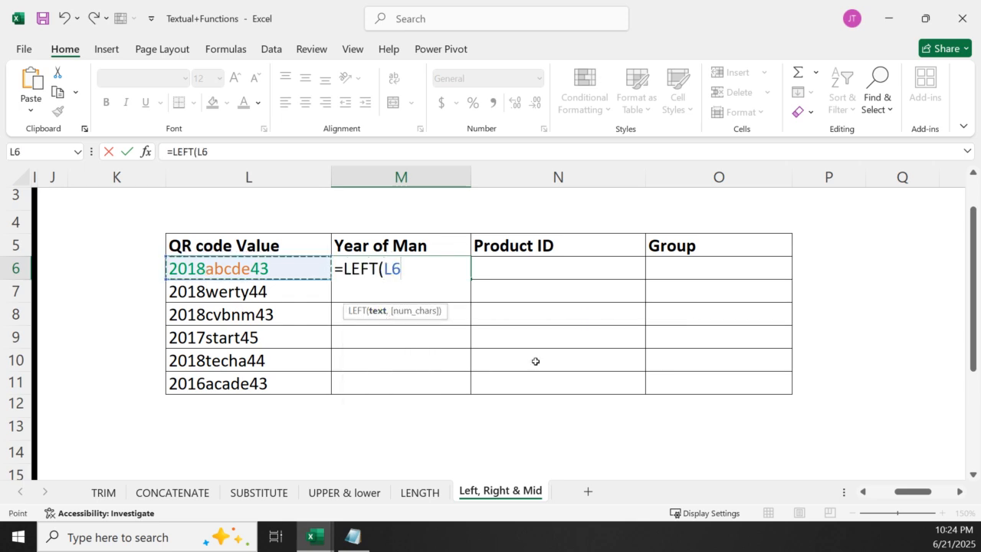
pyautogui.write(',4')
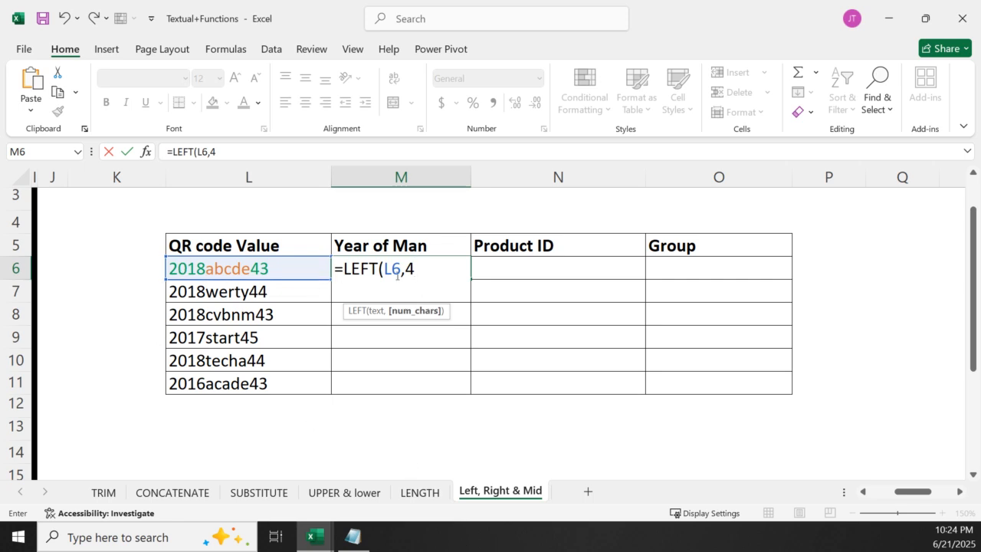
pyautogui.press('Return')
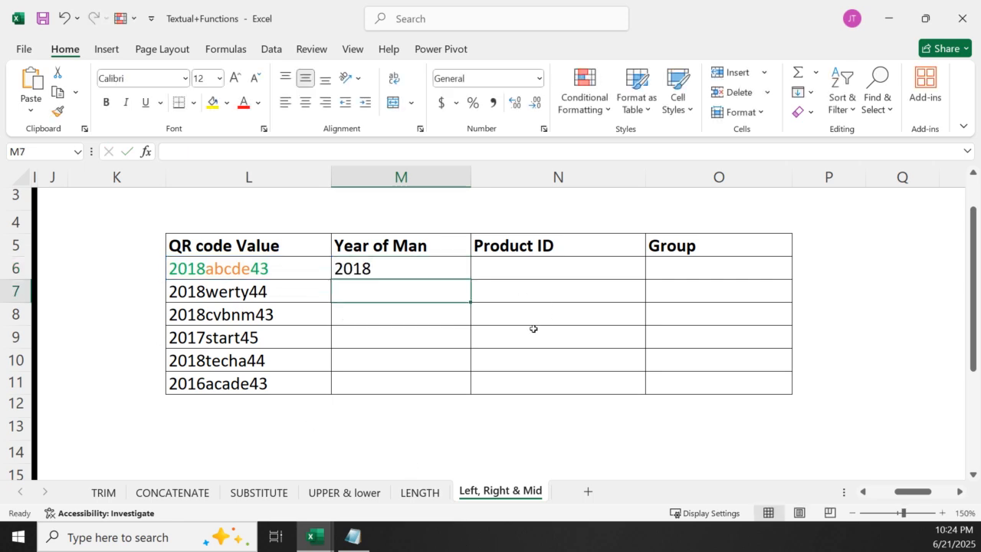
pyautogui.click(409, 271)
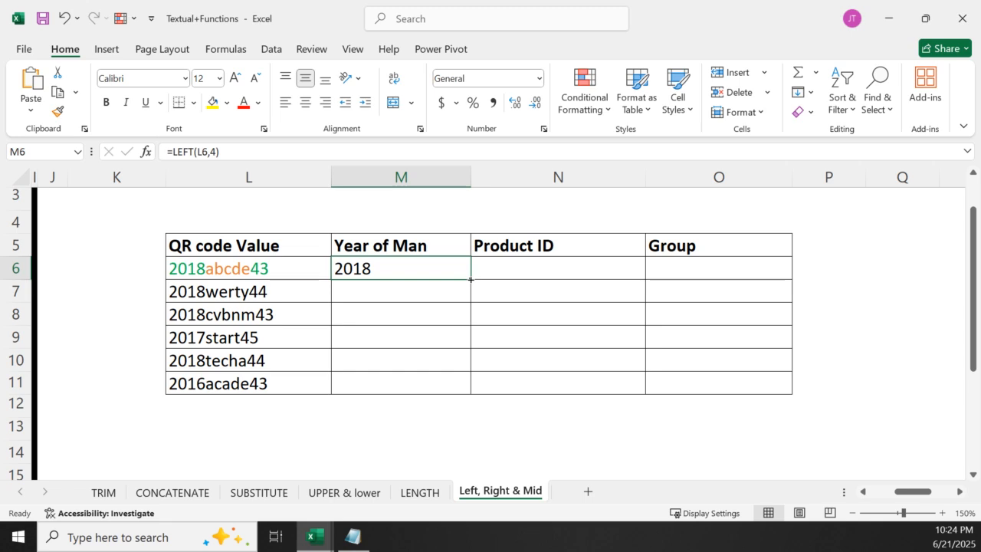
pyautogui.doubleClick(470, 279)
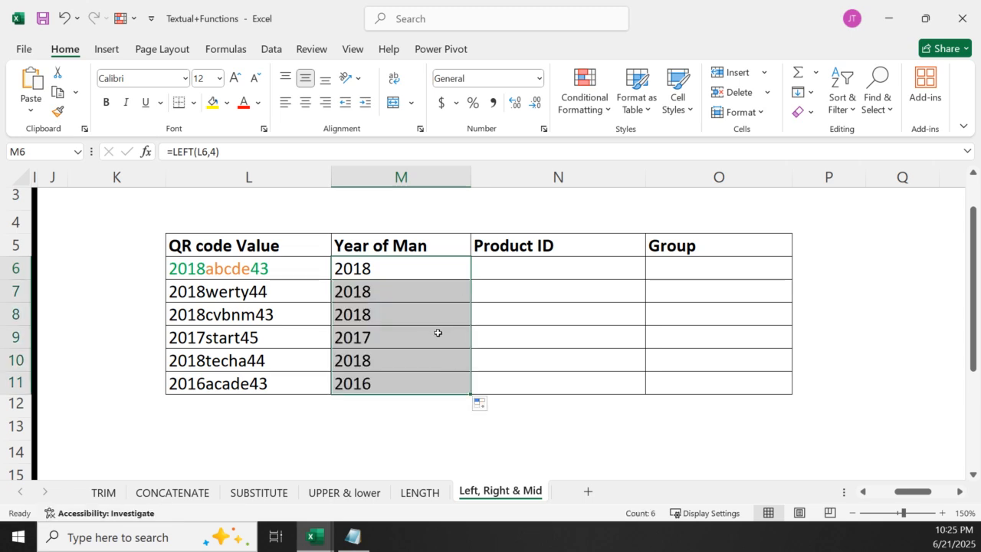
# Extract the product ID in N6 with =MID(L6,5,5), and fill the formula down through N11
pyautogui.click(531, 270)
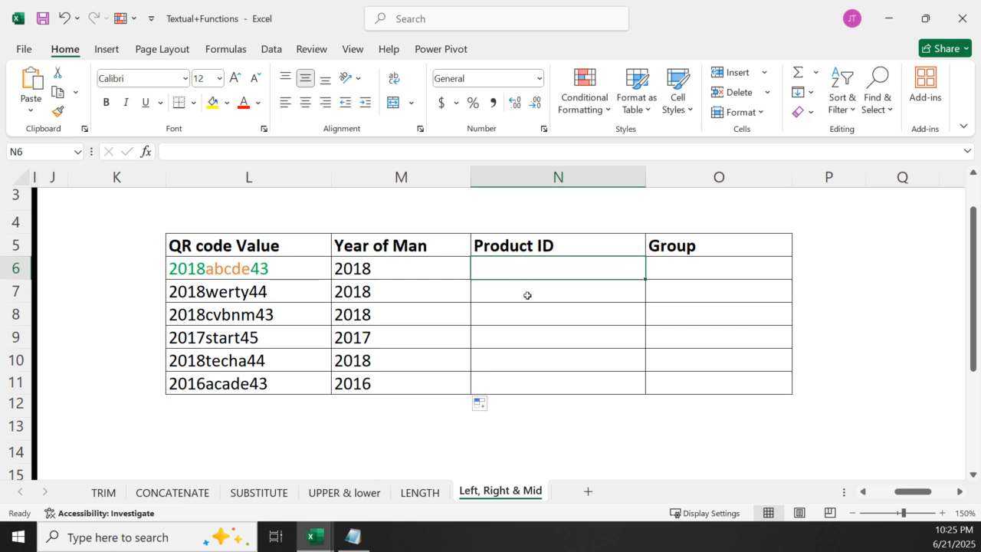
pyautogui.write('=')
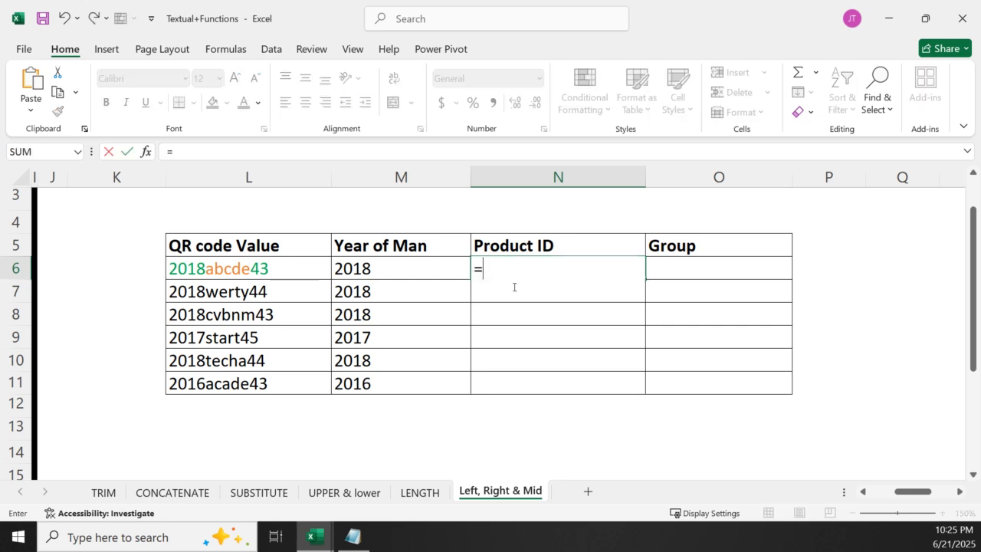
pyautogui.write('mid')
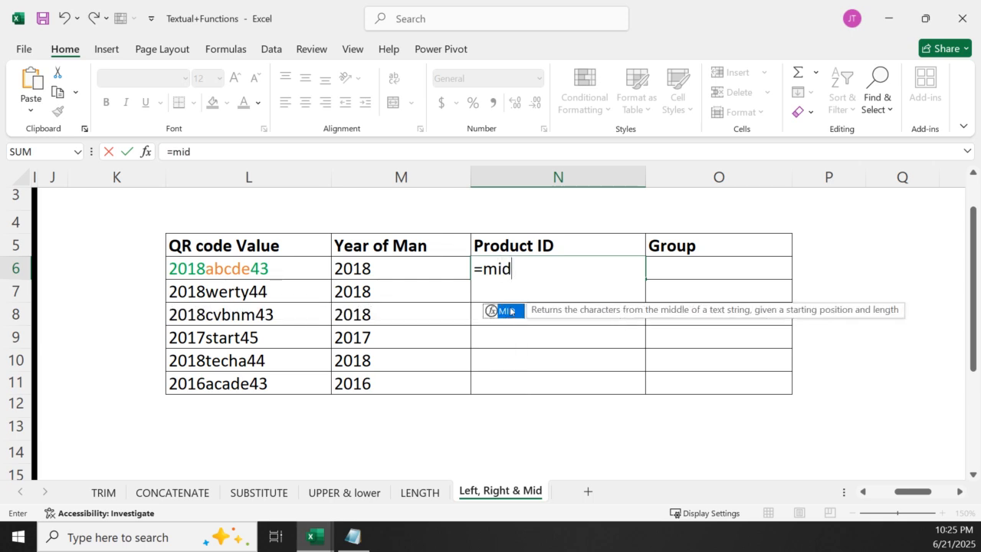
pyautogui.doubleClick(510, 311)
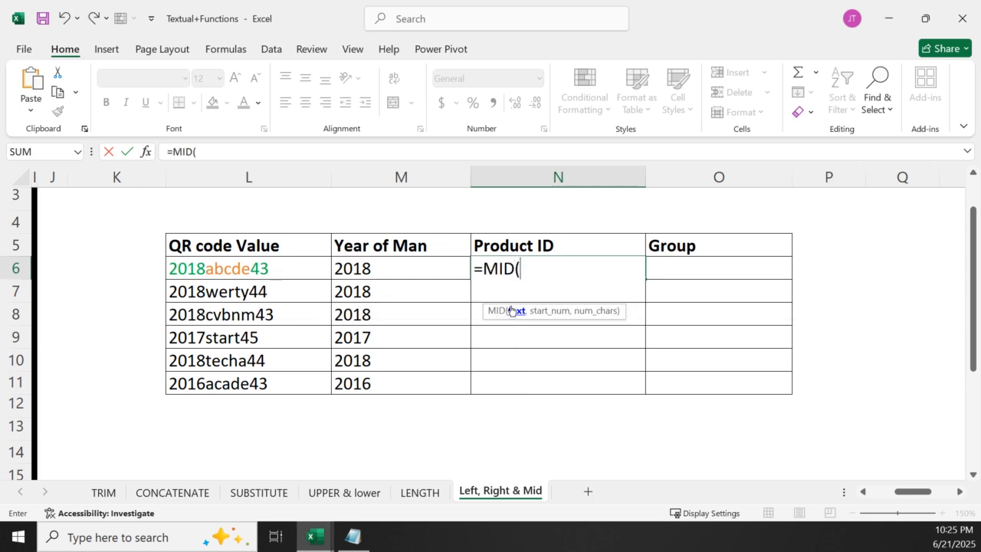
pyautogui.click(244, 272)
pyautogui.write(',')
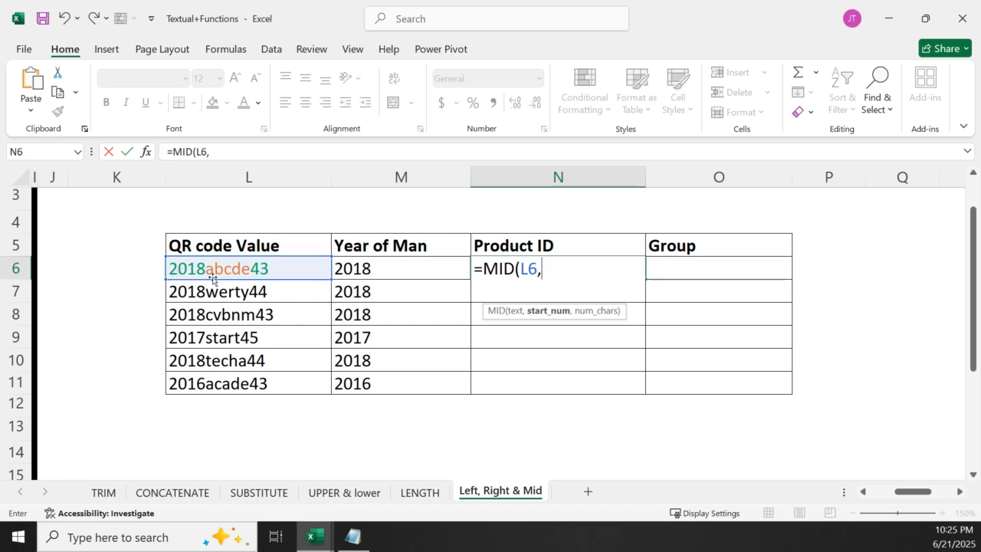
pyautogui.write('5')
pyautogui.moveTo(305, 546)
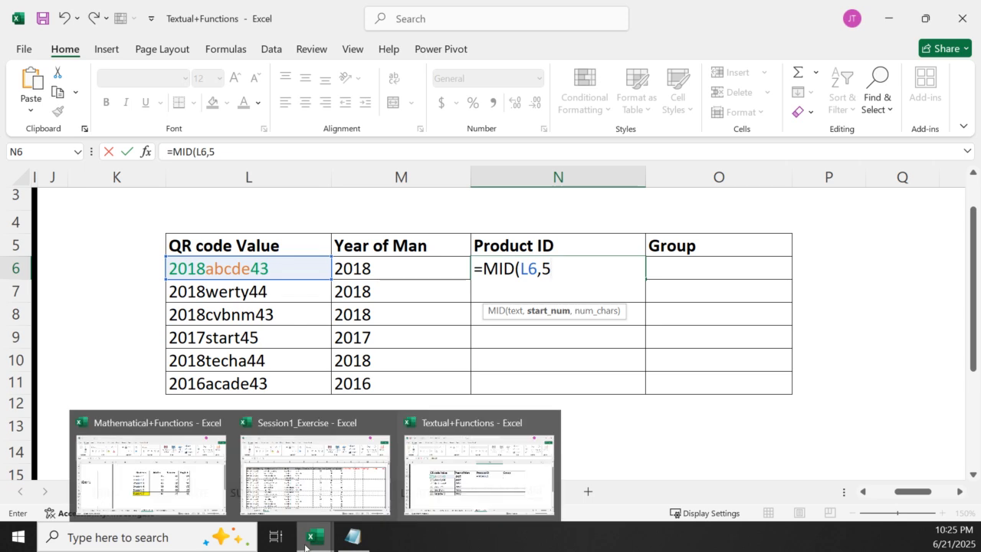
pyautogui.write(',')
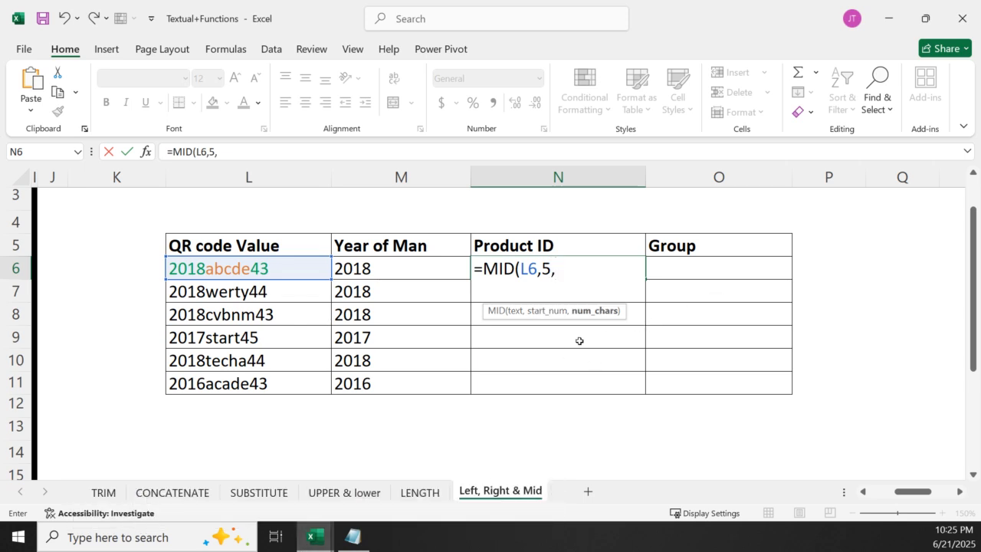
pyautogui.write('5')
pyautogui.press('Return')
pyautogui.click(553, 264)
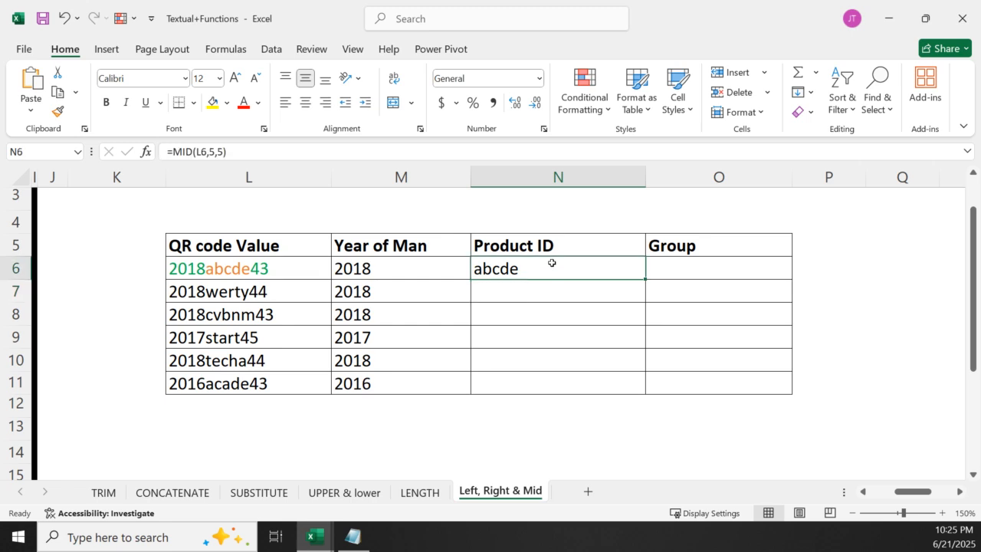
pyautogui.doubleClick(645, 279)
# Extract the group number in O6 with =RIGHT(L6,2), and fill the formula down through O11
pyautogui.click(700, 276)
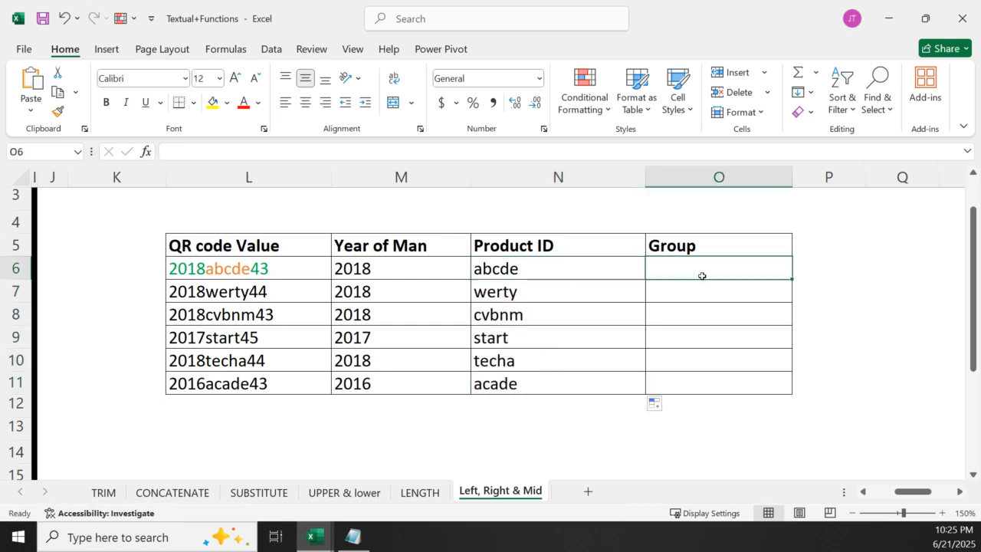
pyautogui.write('=')
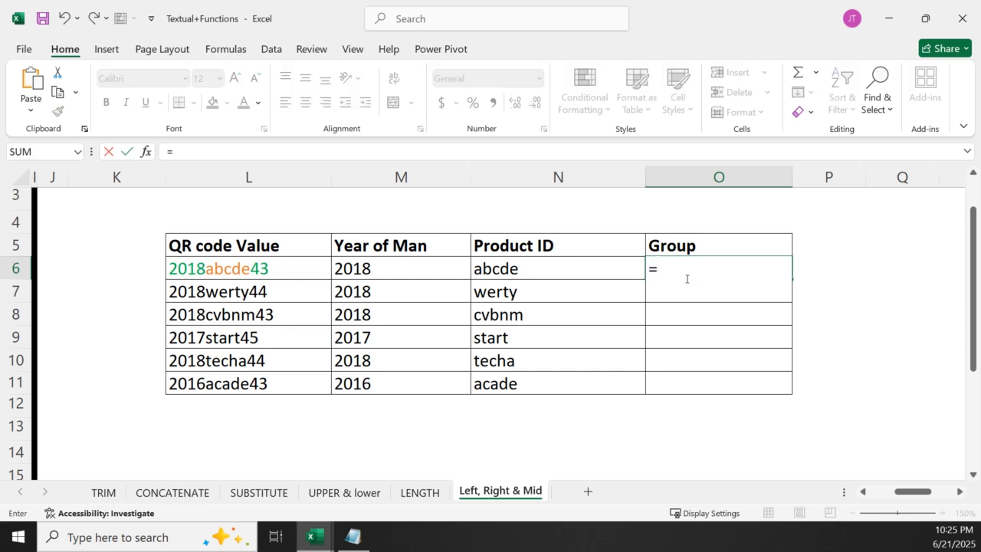
pyautogui.write('right')
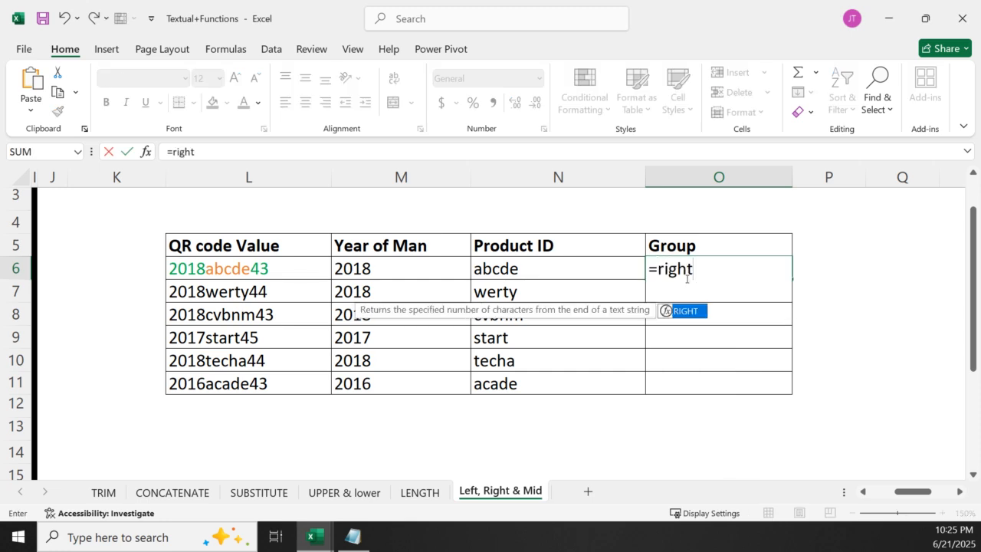
pyautogui.doubleClick(695, 312)
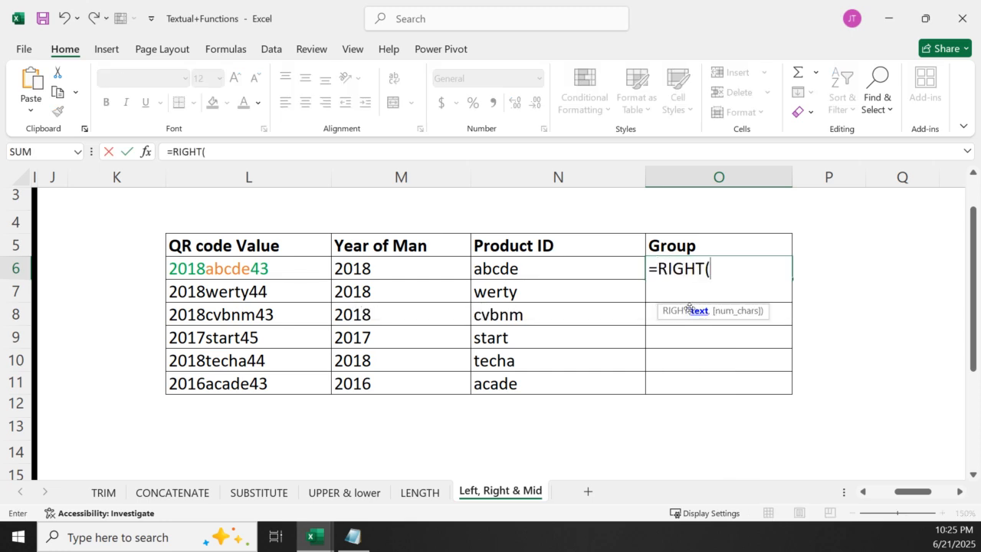
pyautogui.click(241, 268)
pyautogui.write(',')
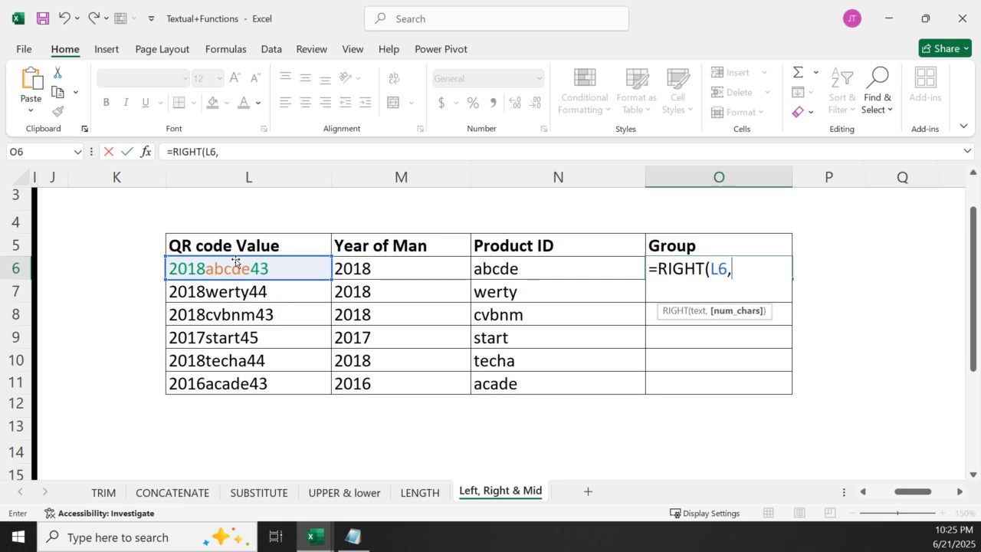
pyautogui.write('2')
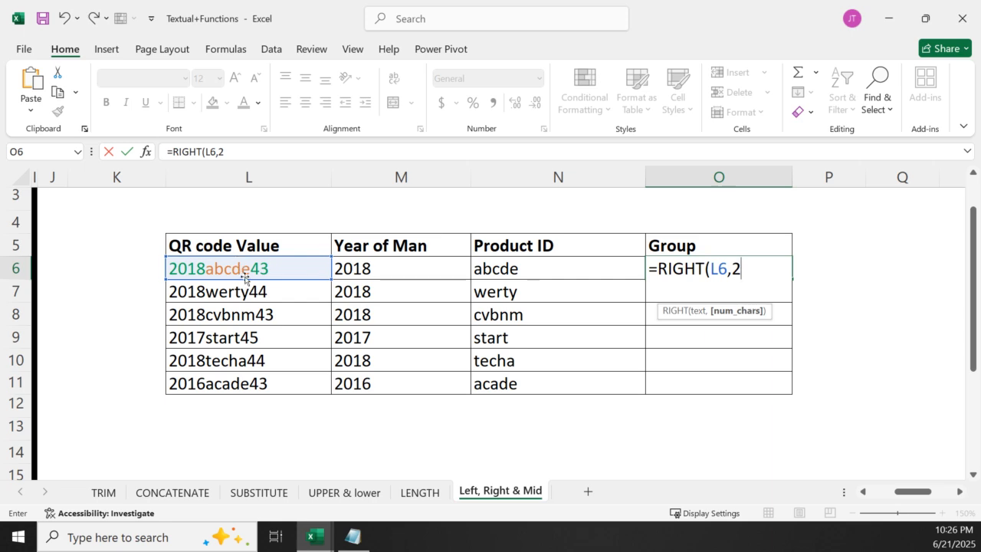
pyautogui.press('Return')
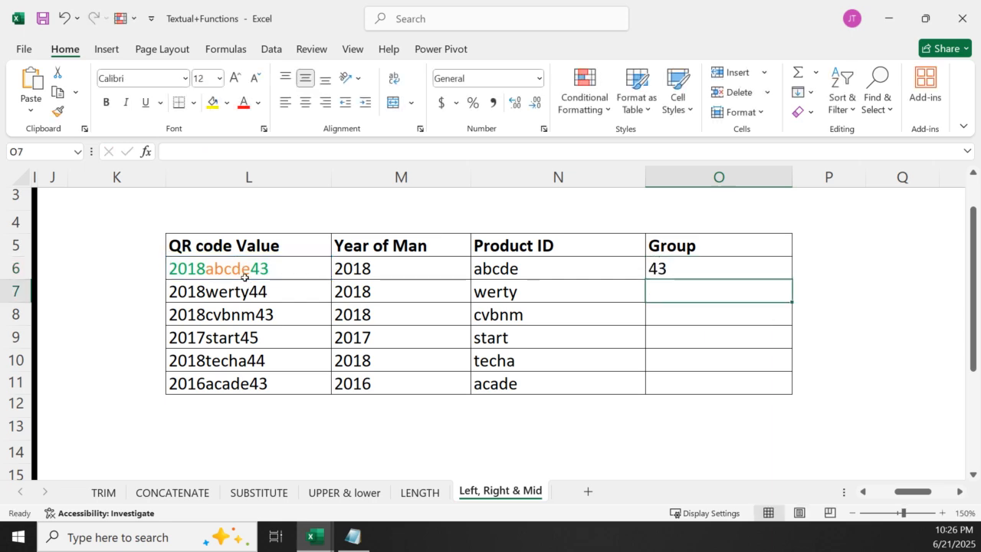
pyautogui.click(715, 268)
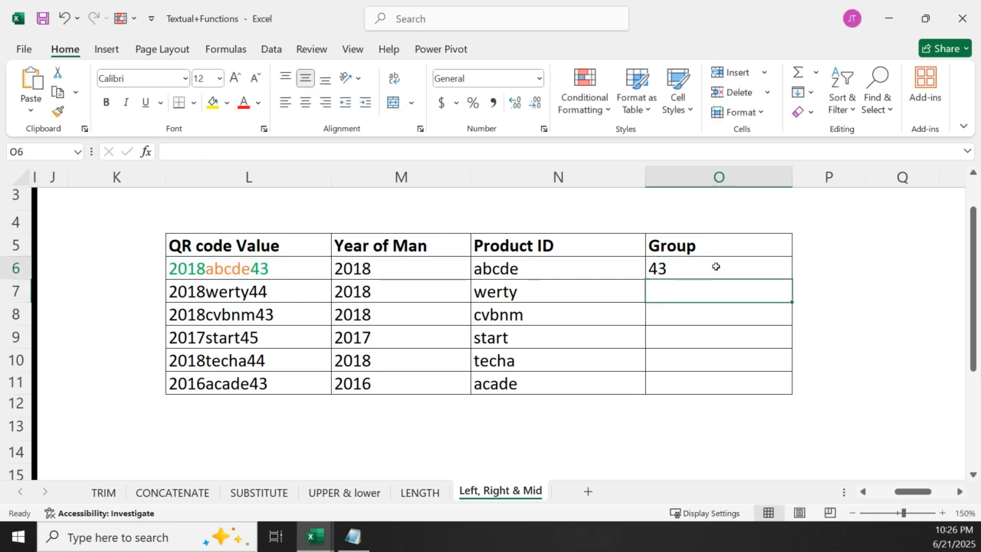
pyautogui.doubleClick(792, 279)
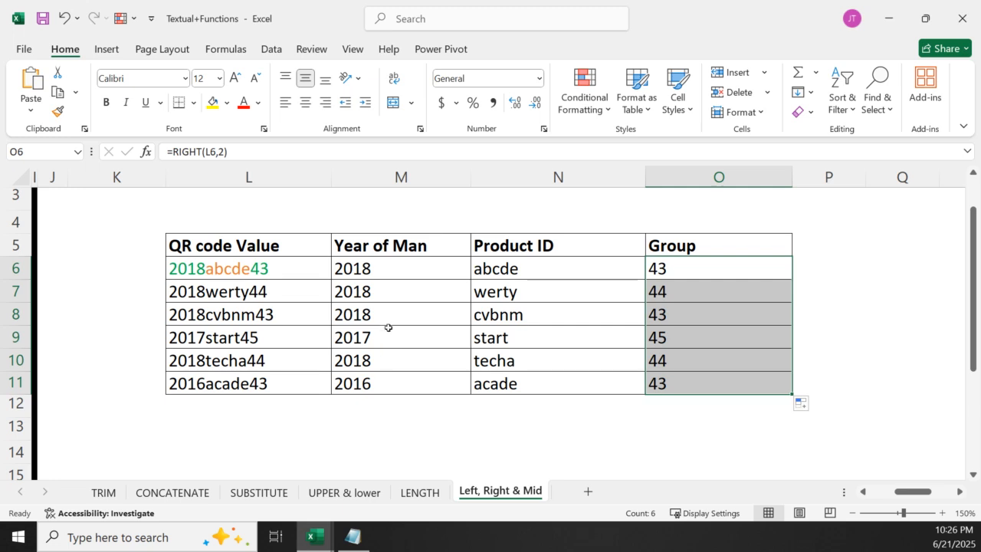
# Review the RIGHT formula in O6, and clear the extracted results from M6:O11
pyautogui.doubleClick(677, 270)
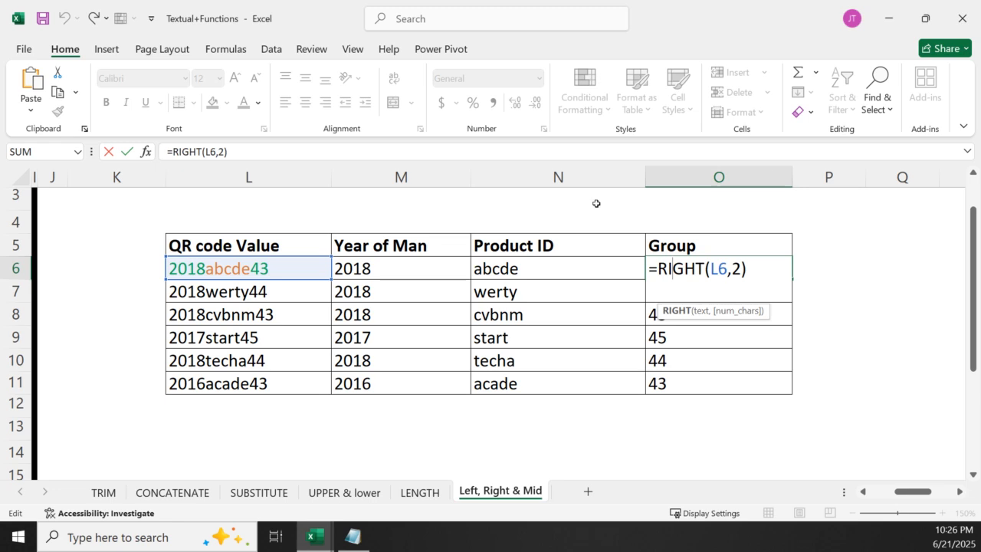
pyautogui.press('Return')
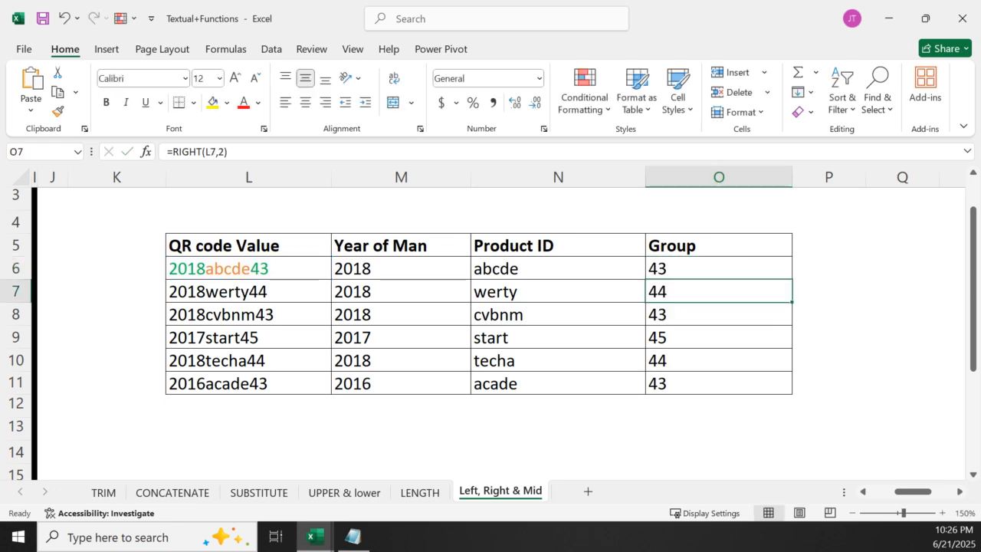
pyautogui.moveTo(345, 270); pyautogui.dragTo(695, 382)
pyautogui.press('Delete')
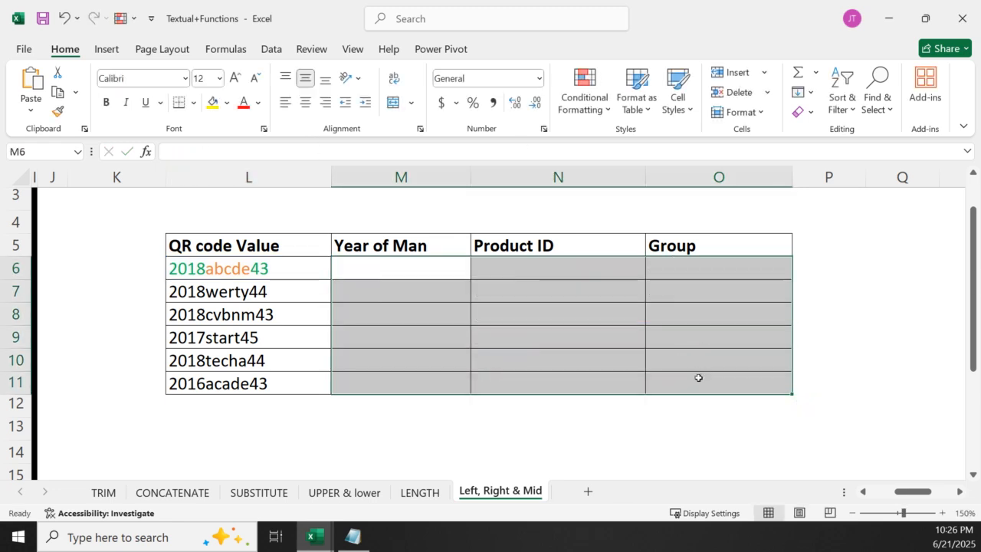
pyautogui.click(404, 424)
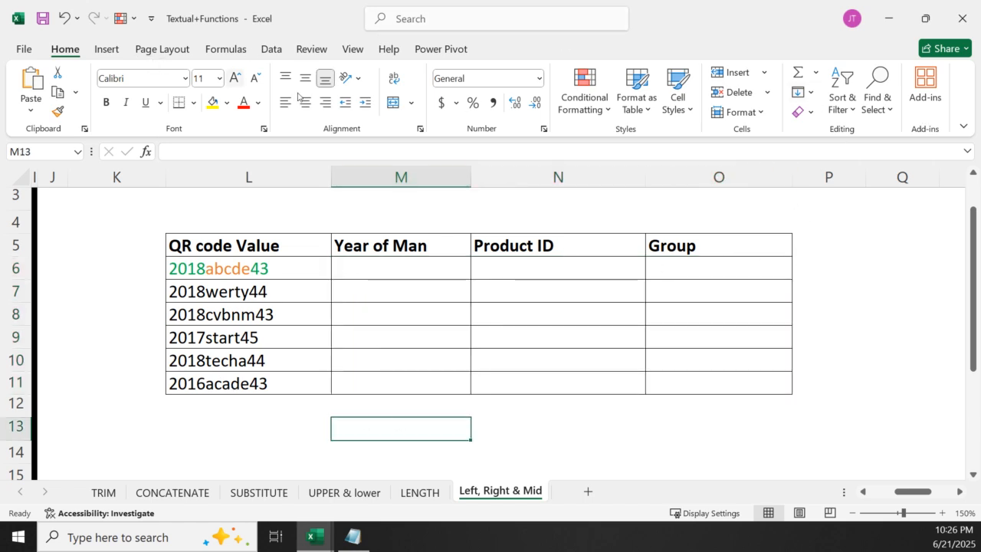
pyautogui.click(812, 93)
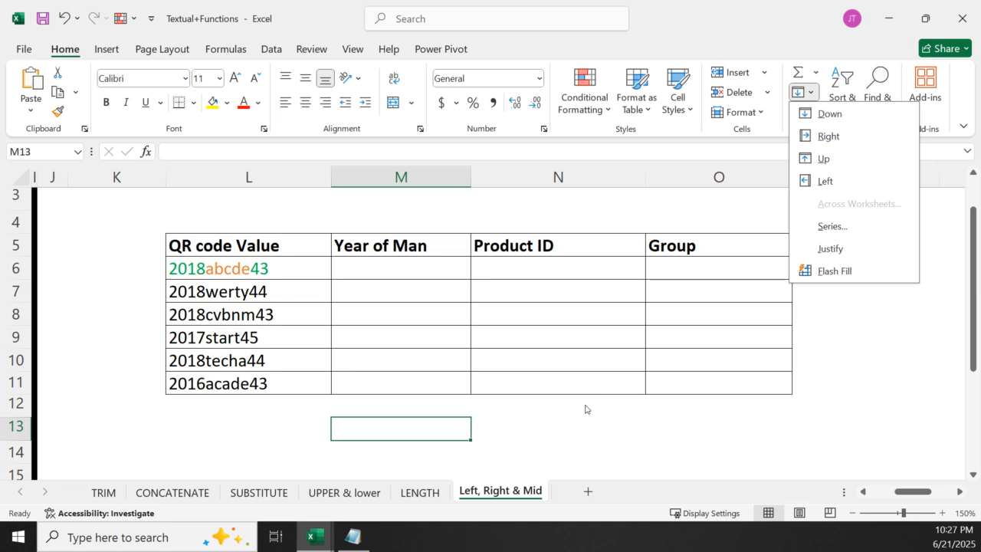
pyautogui.click(487, 412)
pyautogui.click(486, 409)
# Enter 2018 in M6 as the example year, and Flash Fill the Year of Man column through M11
pyautogui.click(394, 266)
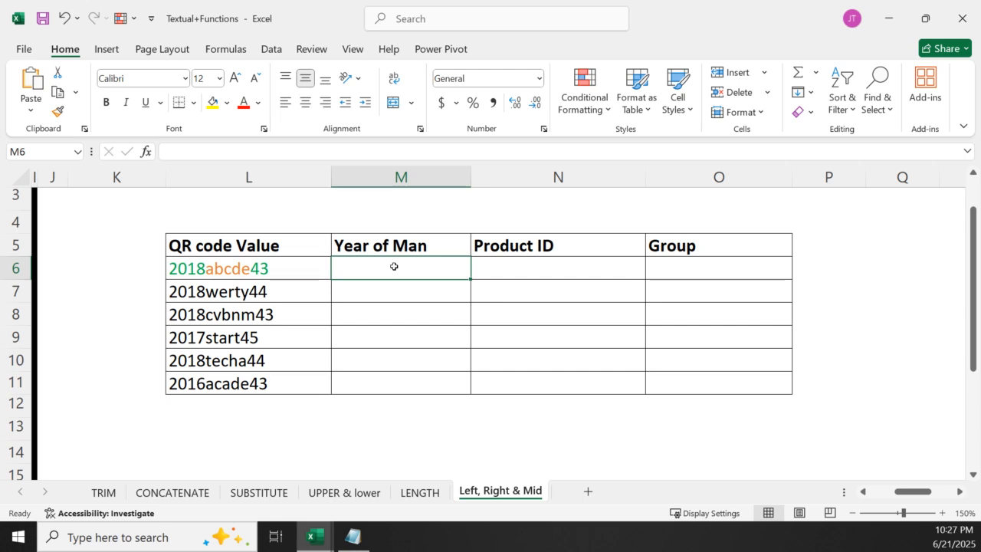
pyautogui.write('20')
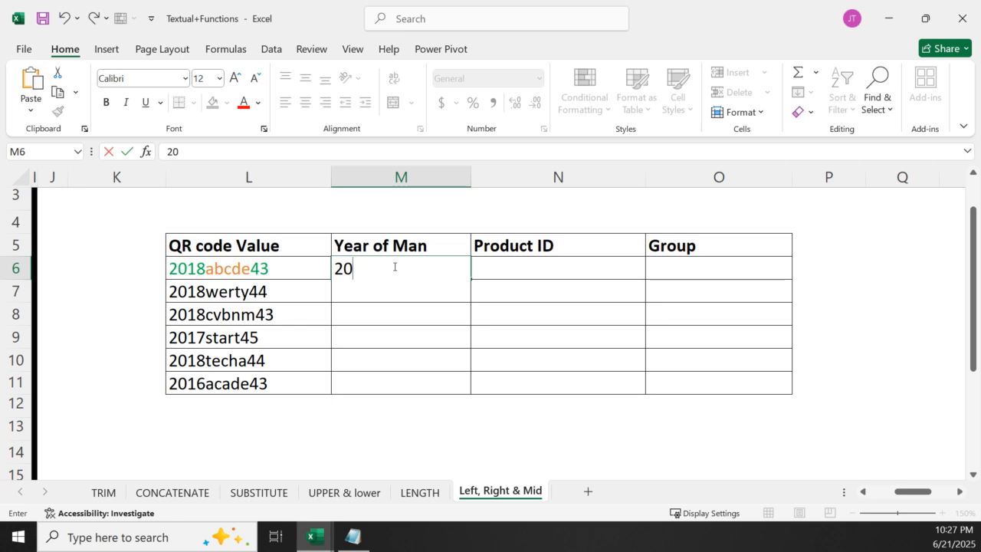
pyautogui.write('18')
pyautogui.press('Return')
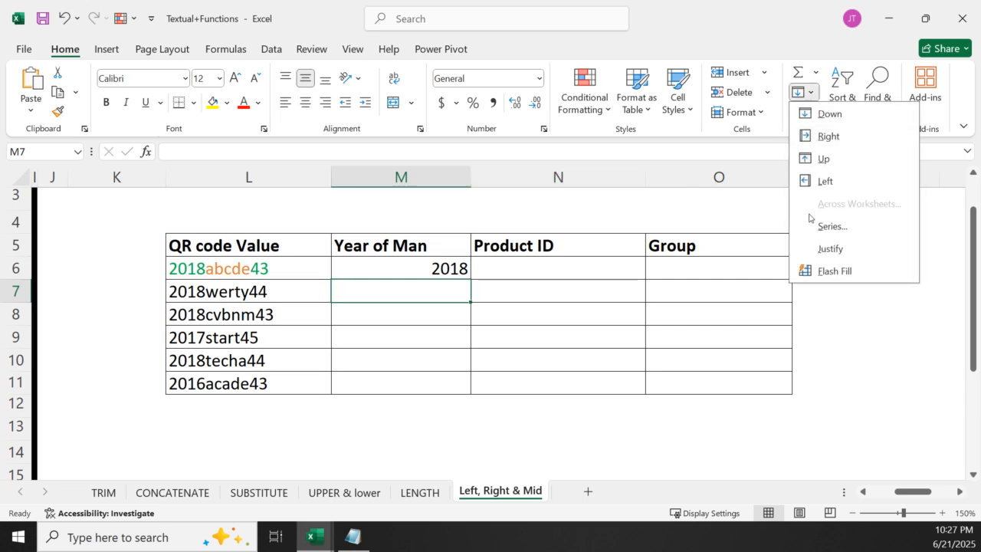
pyautogui.click(819, 270)
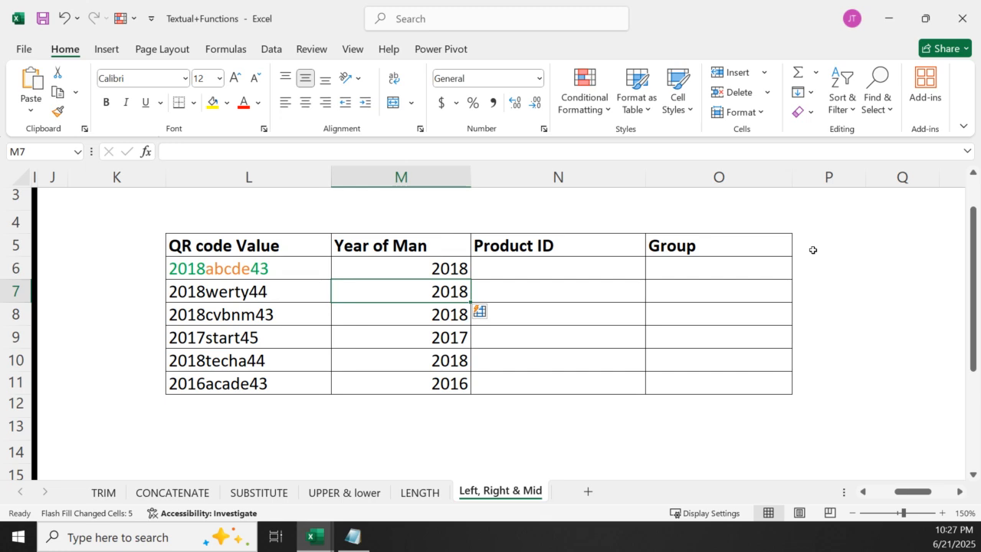
# Enter abcde in N6 as the example product ID, and Flash Fill the Product ID column through N11
pyautogui.click(531, 269)
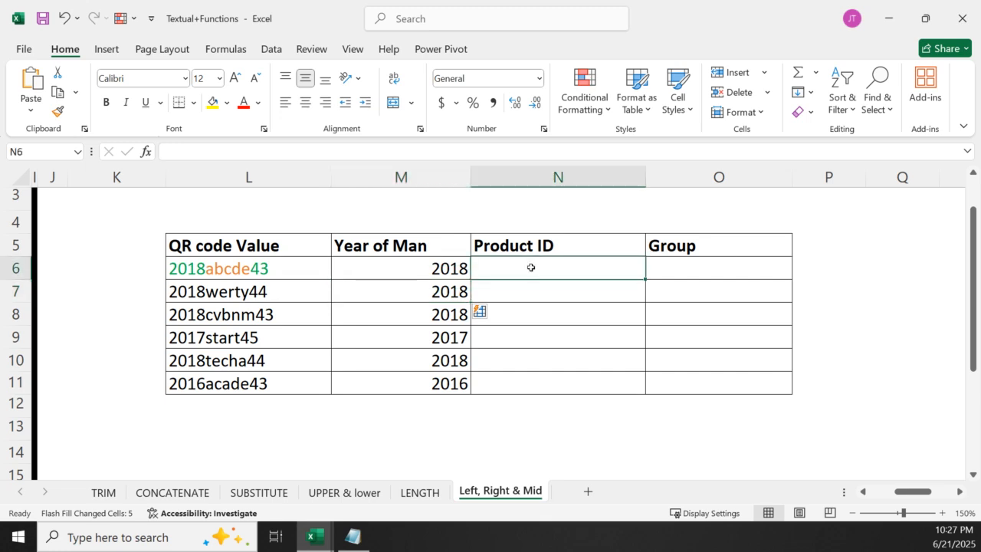
pyautogui.write('ab')
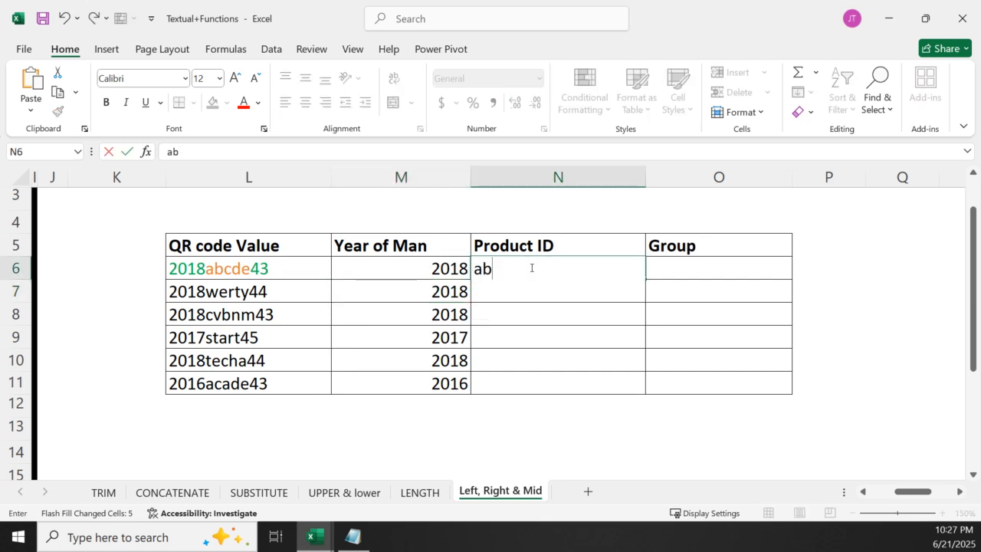
pyautogui.write('cde')
pyautogui.press('Return')
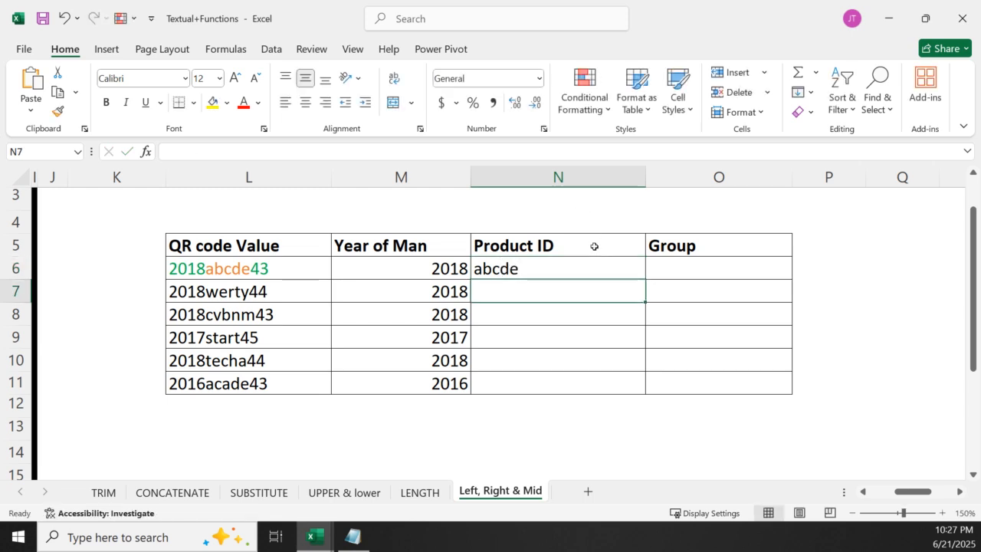
pyautogui.click(804, 92)
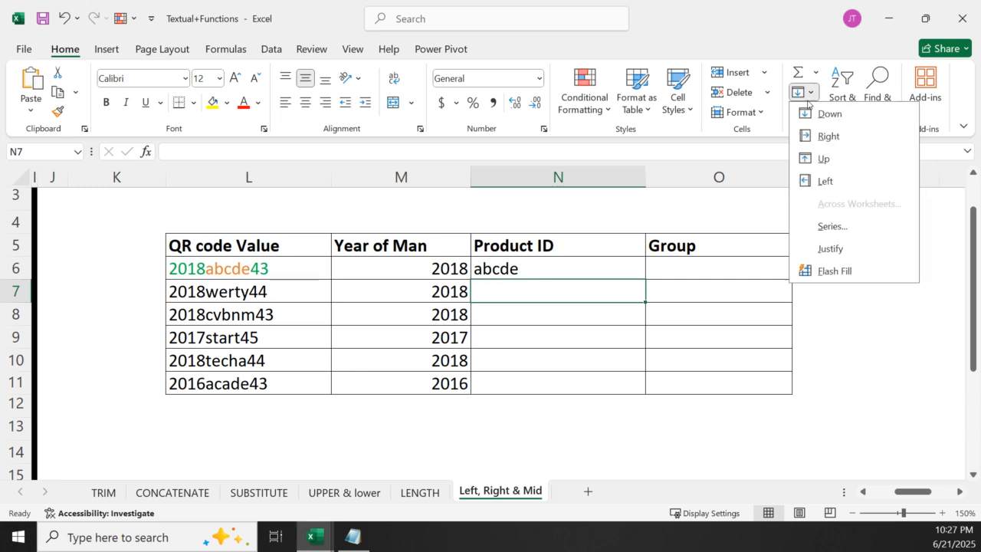
pyautogui.click(836, 278)
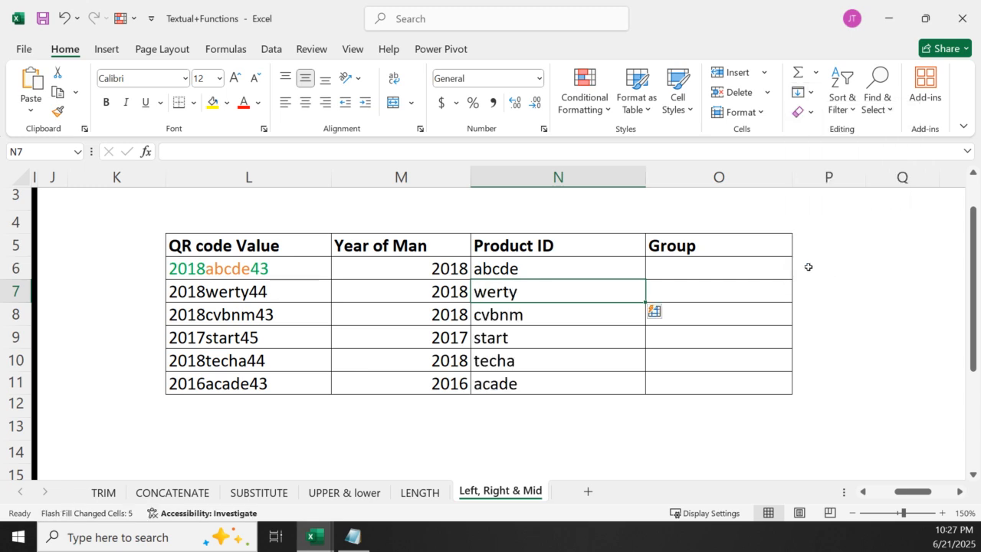
# Enter 43 in O6 as the example group, and Flash Fill the Group column through O11
pyautogui.click(728, 262)
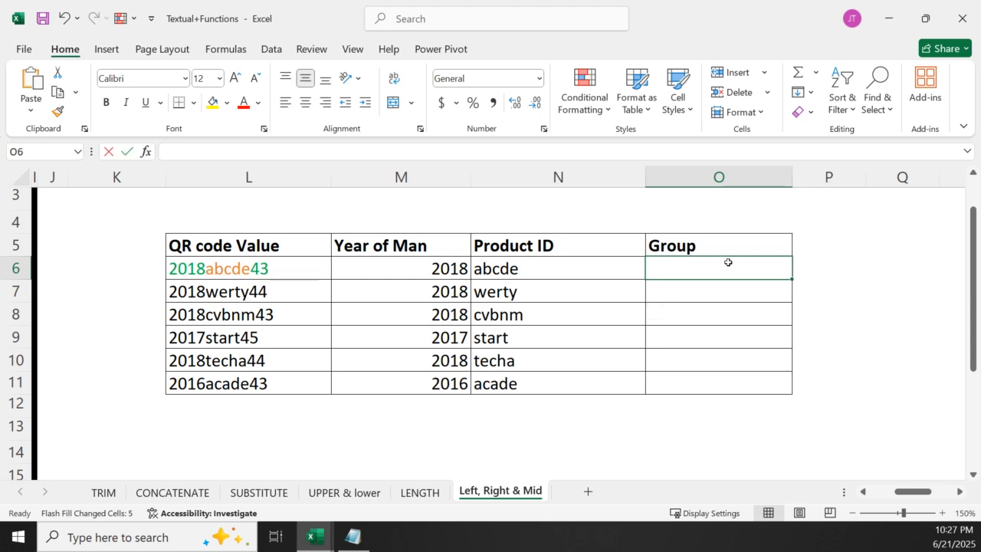
pyautogui.write('42')
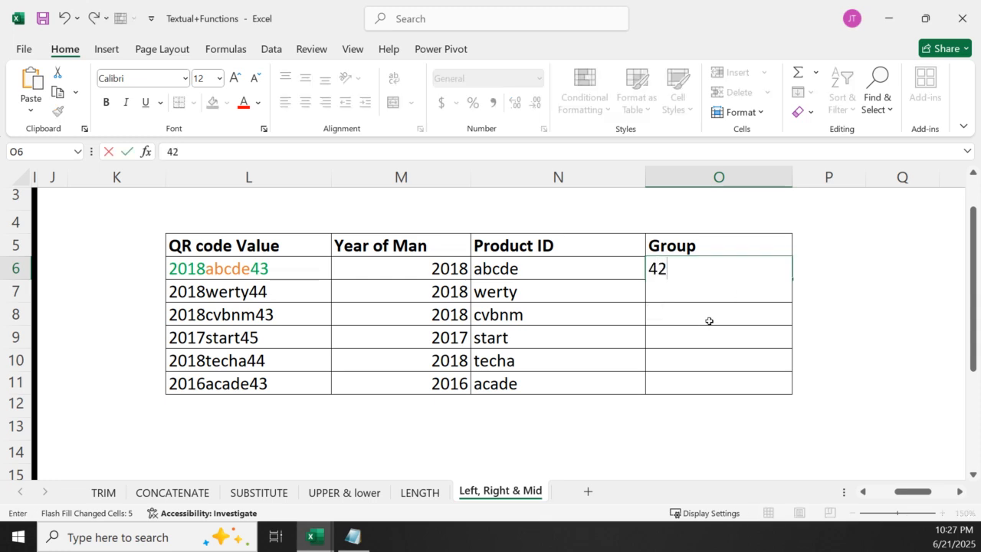
pyautogui.press('BackSpace')
pyautogui.write('3')
pyautogui.press('Return')
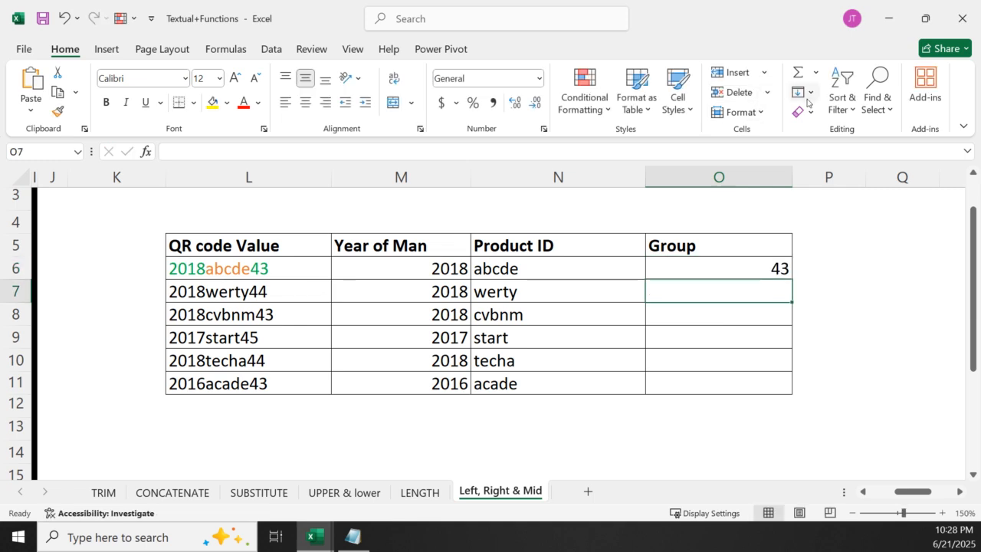
pyautogui.click(801, 92)
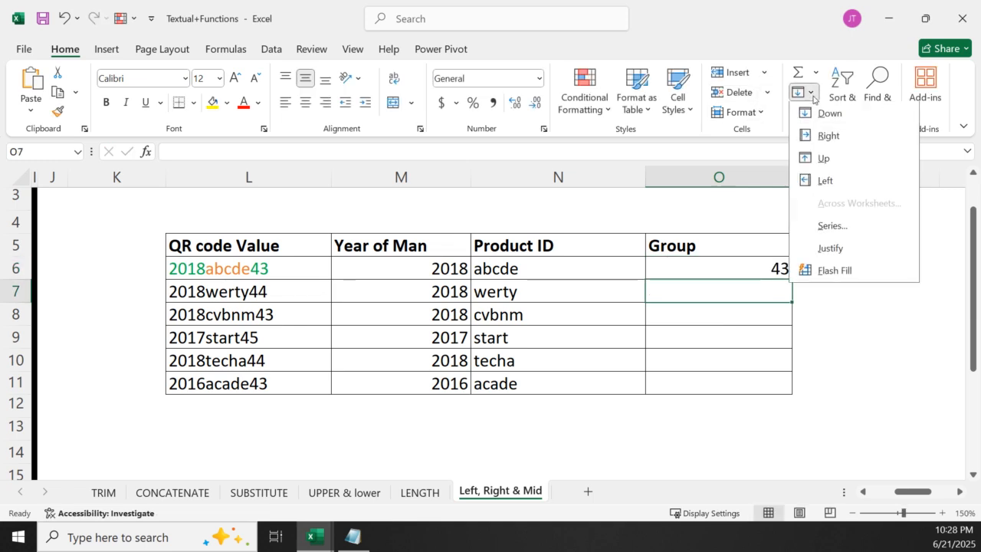
pyautogui.click(834, 273)
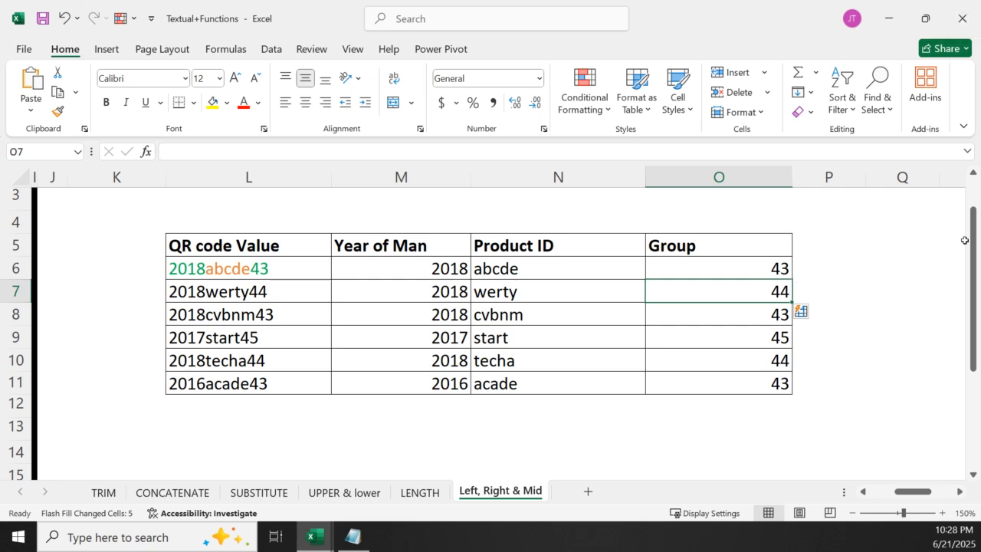
# Below the QR code table, start a sample list by entering three lowercase first names in L14:L16
pyautogui.click(973, 476)
pyautogui.click(972, 476)
pyautogui.click(973, 476)
pyautogui.click(972, 476)
pyautogui.click(973, 475)
pyautogui.click(973, 476)
pyautogui.click(972, 476)
pyautogui.click(973, 475)
pyautogui.click(973, 476)
pyautogui.click(240, 245)
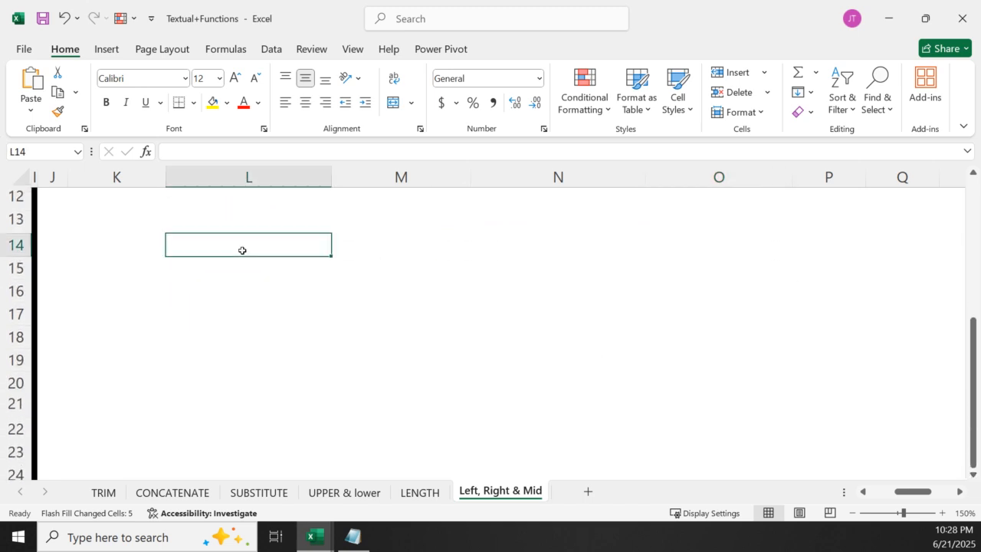
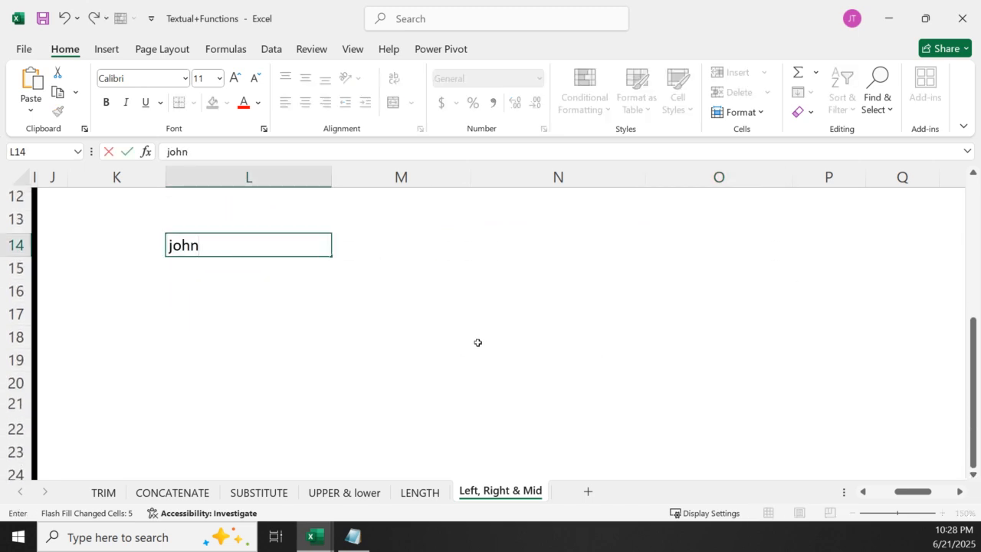
pyautogui.press('Return')
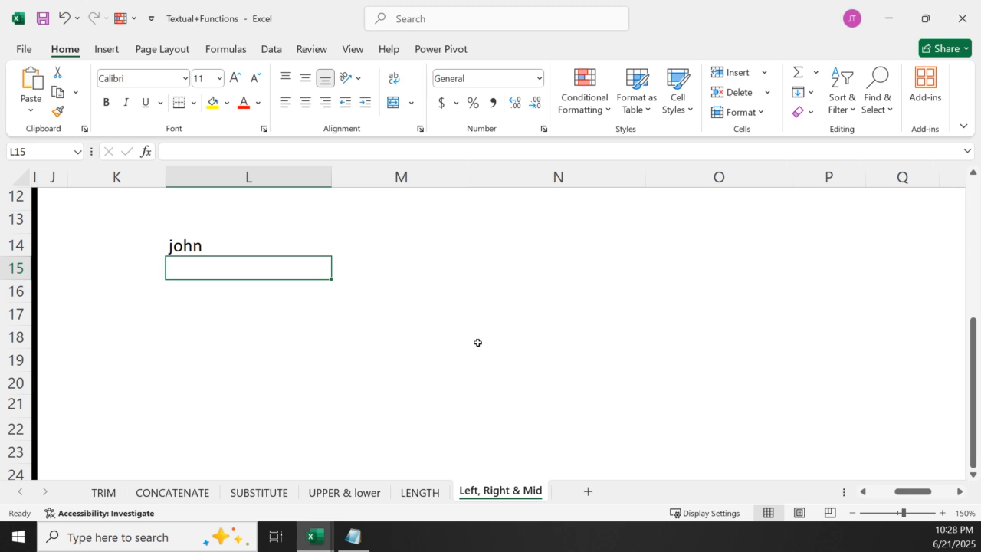
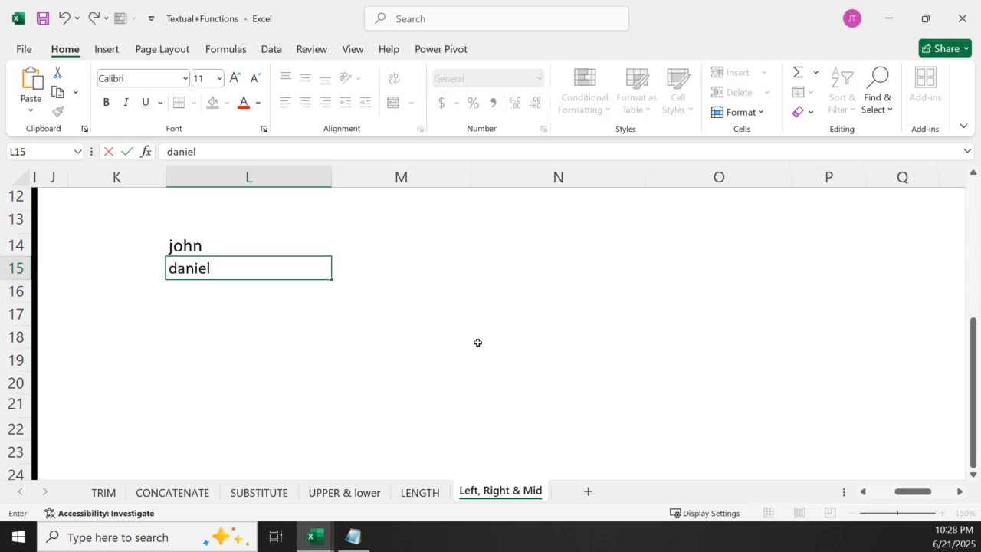
pyautogui.press('Return')
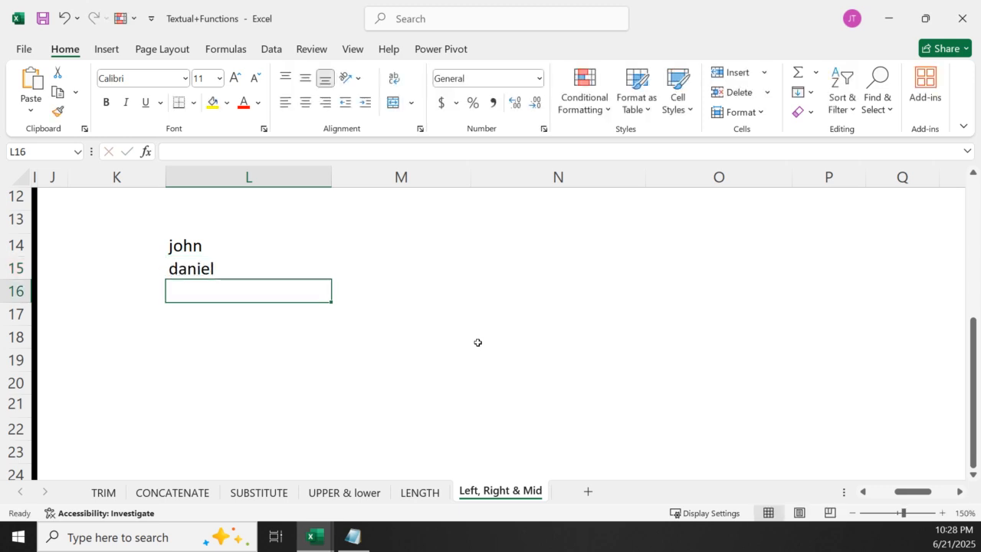
pyautogui.press('Return')
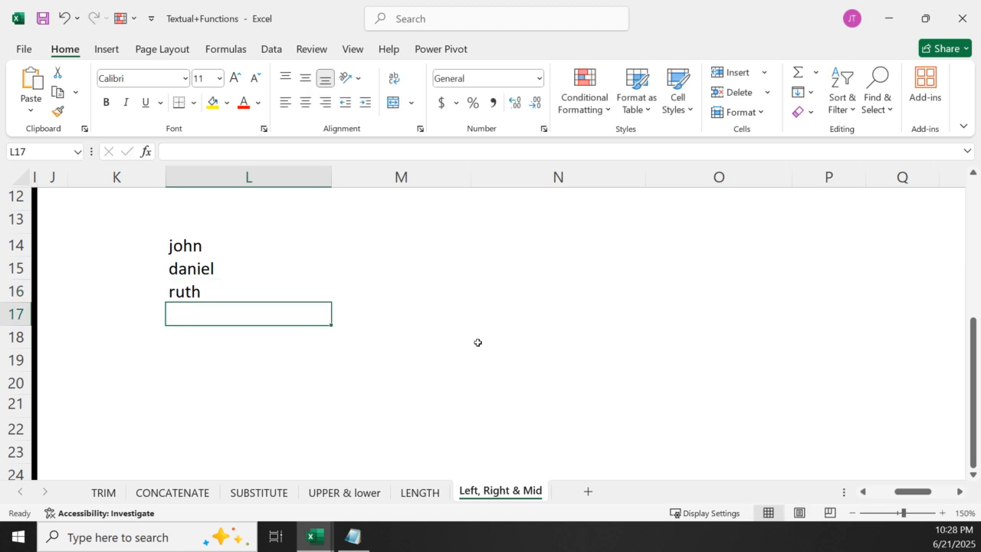
# Complete the sample first-name list with three more lowercase names in L17:L19
pyautogui.press('Return')
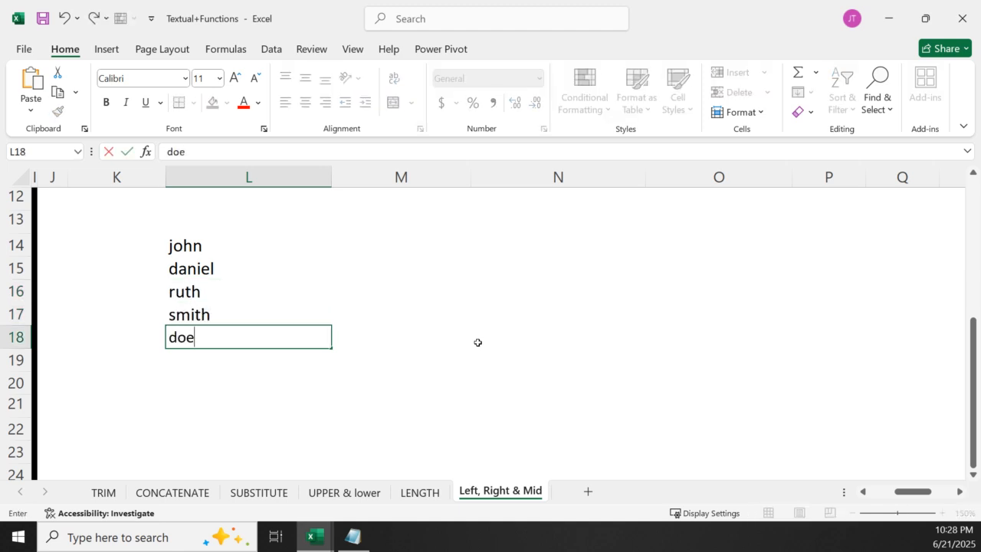
pyautogui.press('Return')
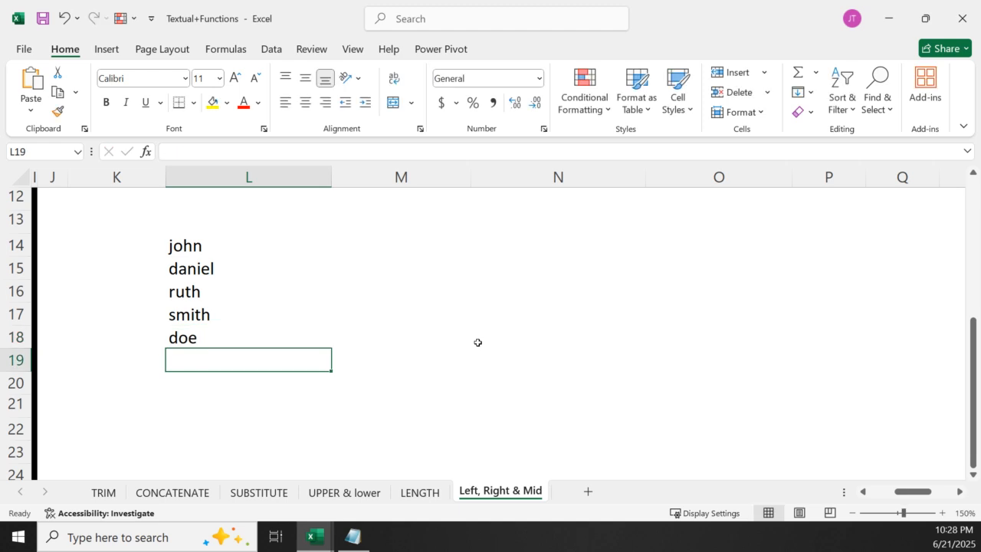
pyautogui.write('chrisd')
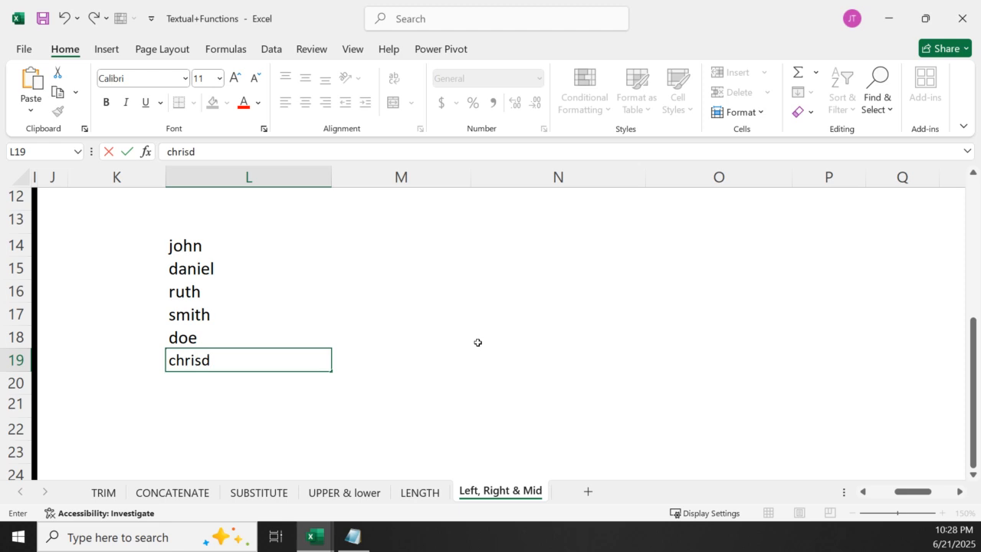
pyautogui.press('BackSpace')
pyautogui.click(316, 249)
# Enter lowercase last names in M14:M16 beside the first three first names
pyautogui.click(341, 245)
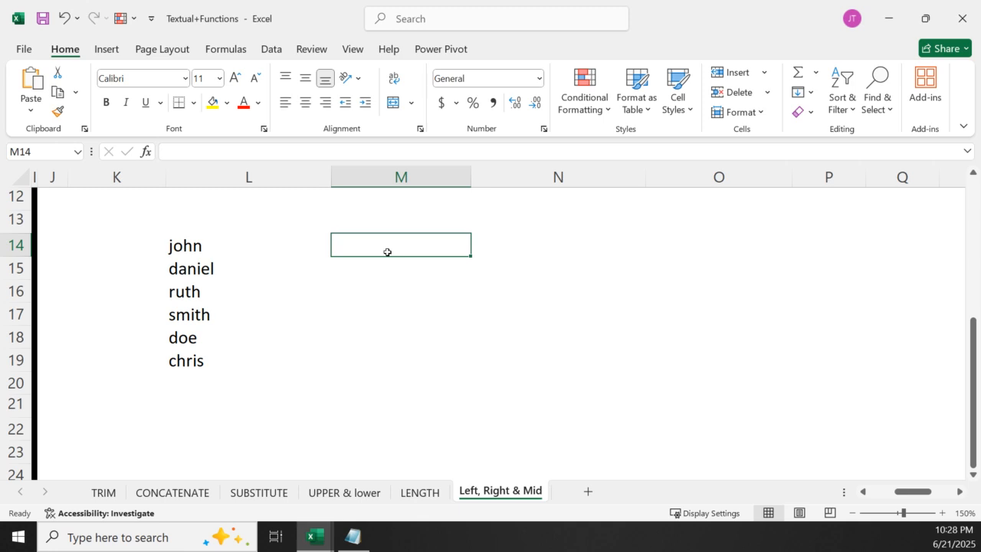
pyautogui.press('Return')
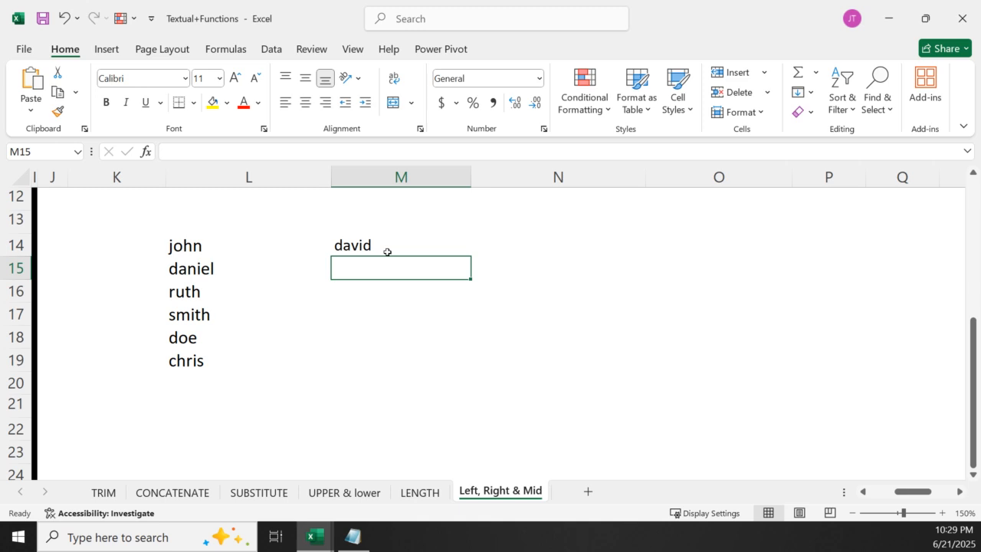
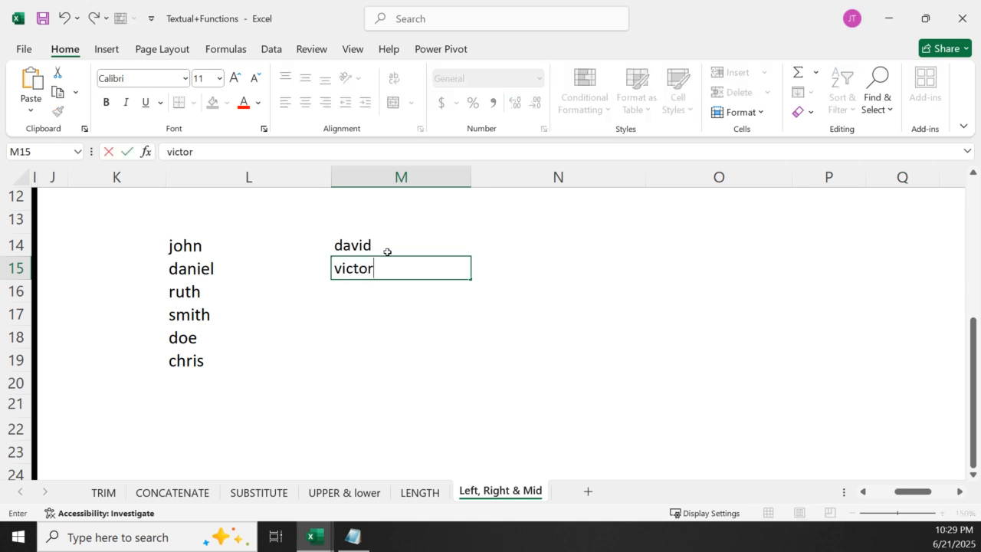
pyautogui.press('Return')
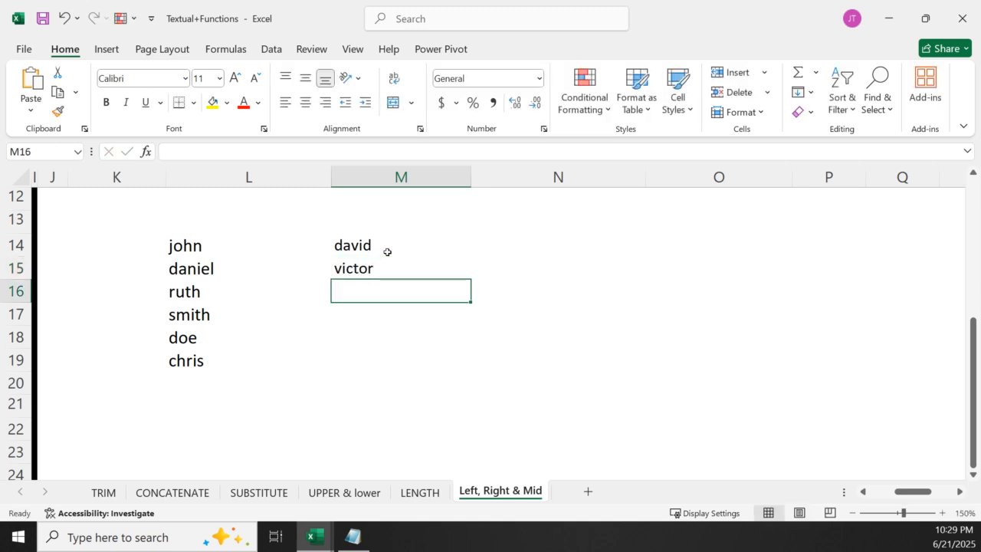
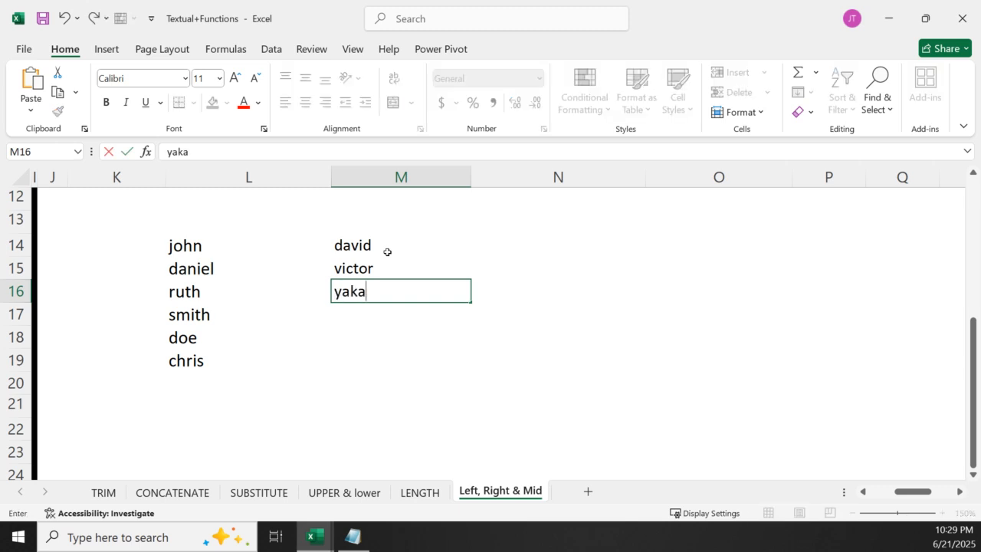
pyautogui.press('Return')
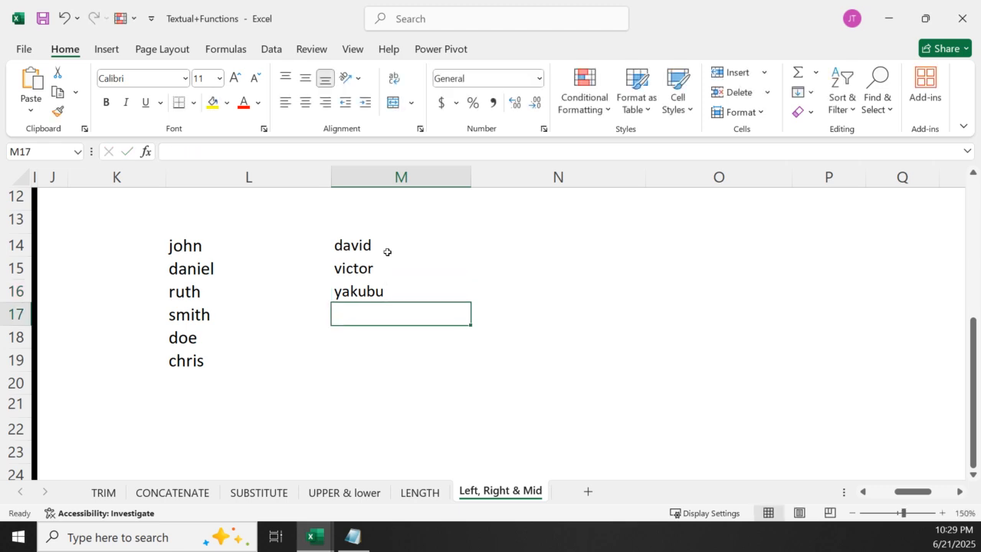
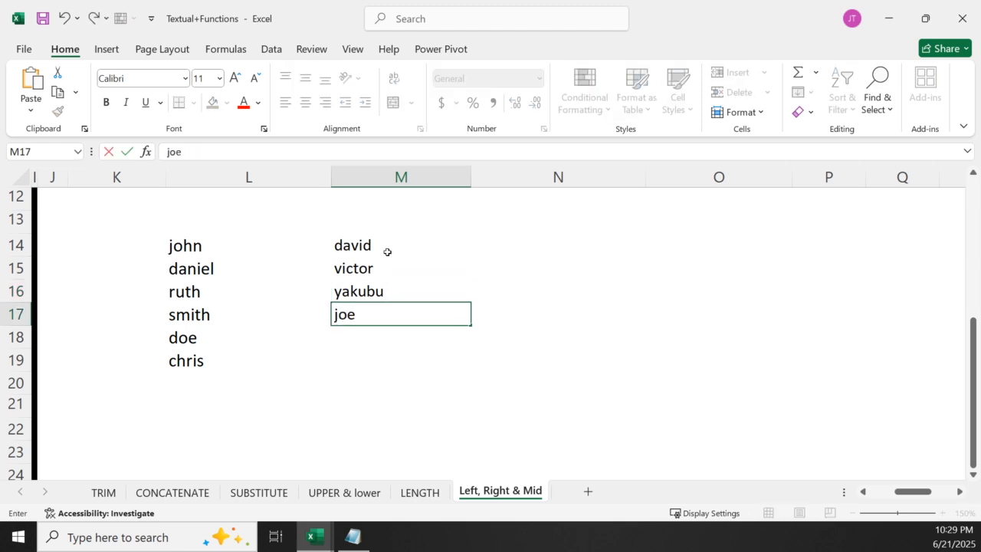
# Complete the last-name list with three more lowercase names in M17:M19
pyautogui.press('Return')
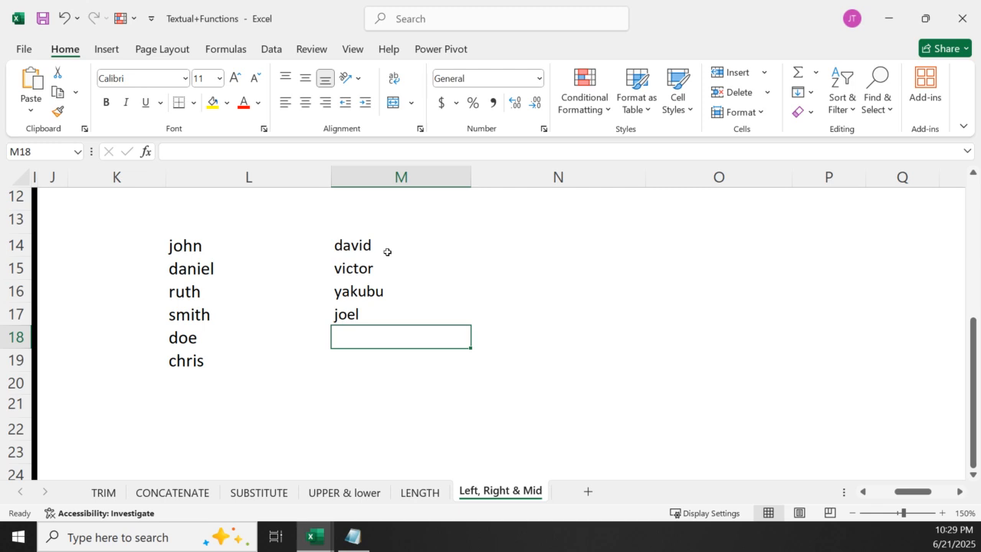
pyautogui.press('Return')
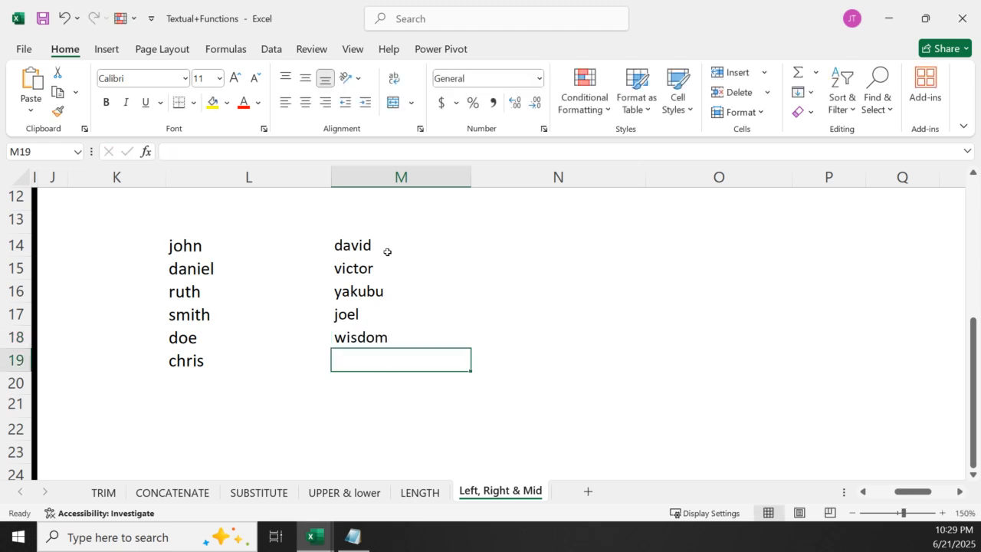
pyautogui.write('o')
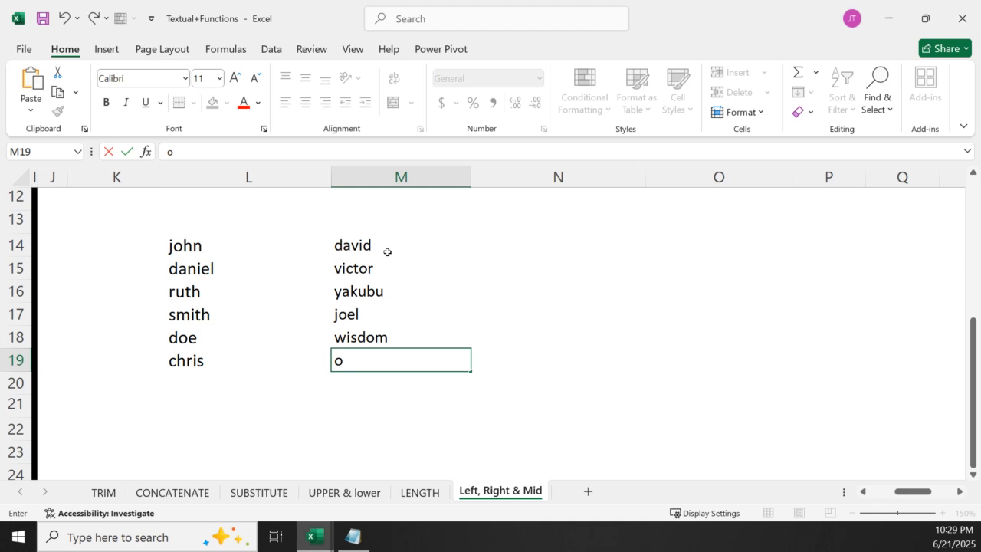
pyautogui.press('BackSpace')
pyautogui.click(325, 400)
# Add the headers First_name, Last_name and Email in L13, M13 and N13 above the sample list
pyautogui.click(199, 221)
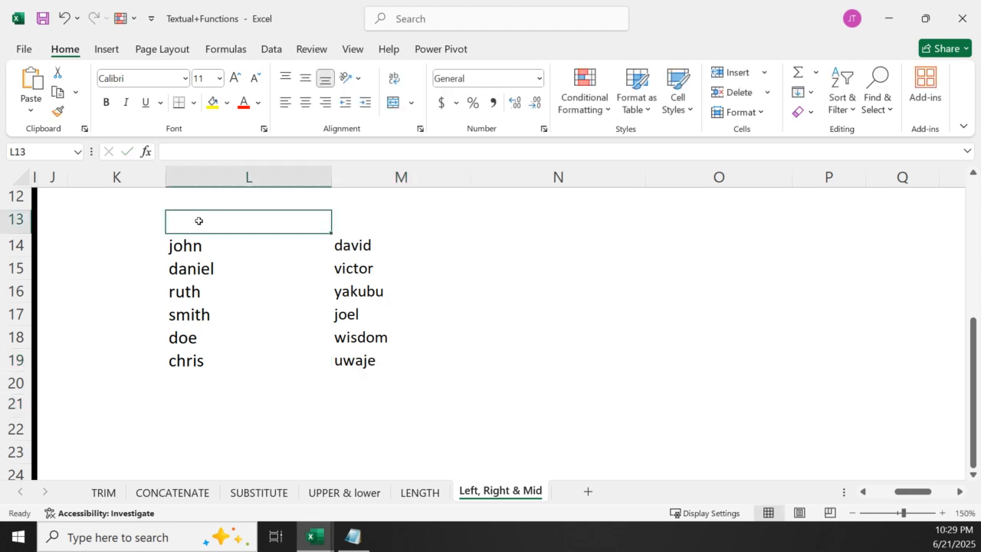
pyautogui.write('First')
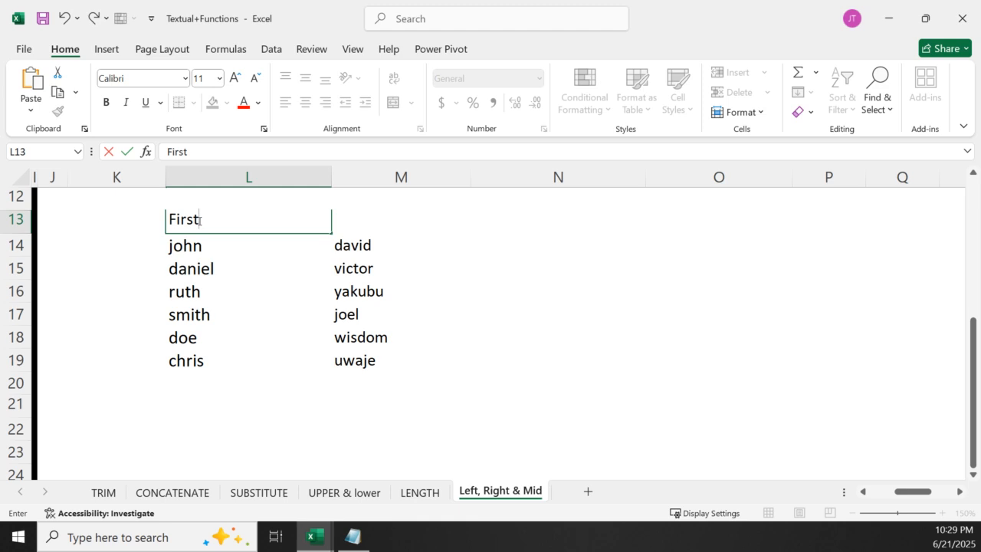
pyautogui.write('_name')
pyautogui.click(357, 230)
pyautogui.write('Last_')
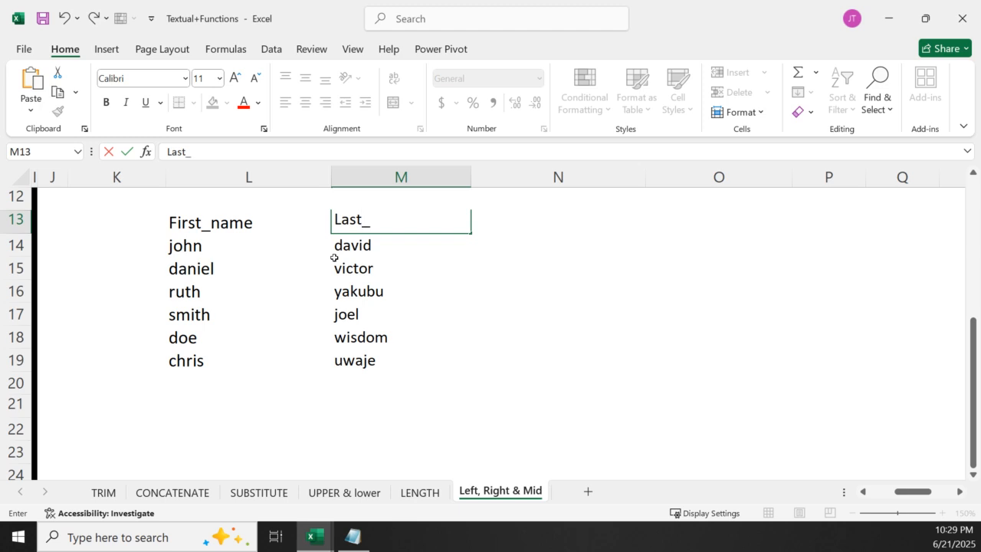
pyautogui.write('name')
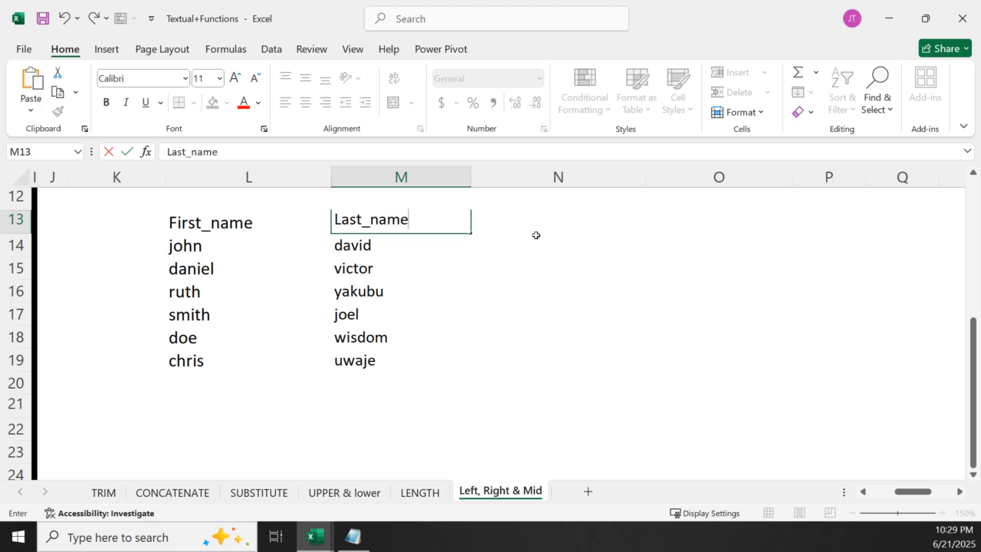
pyautogui.click(554, 229)
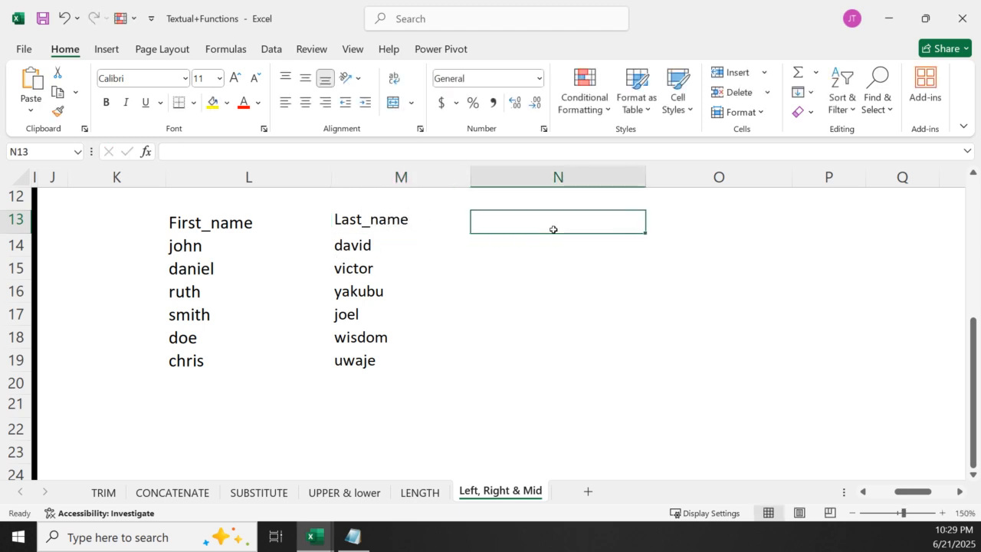
pyautogui.write('Email')
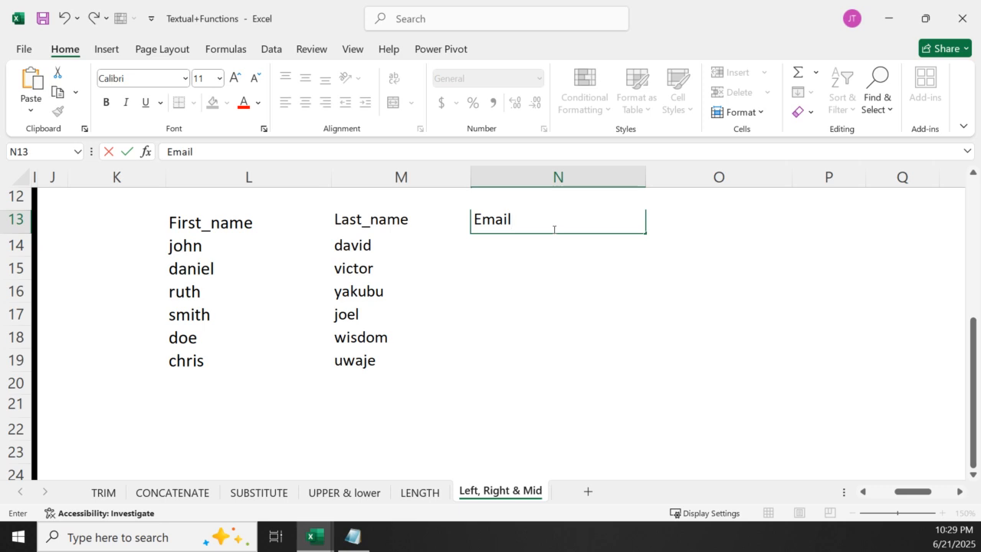
pyautogui.press('Return')
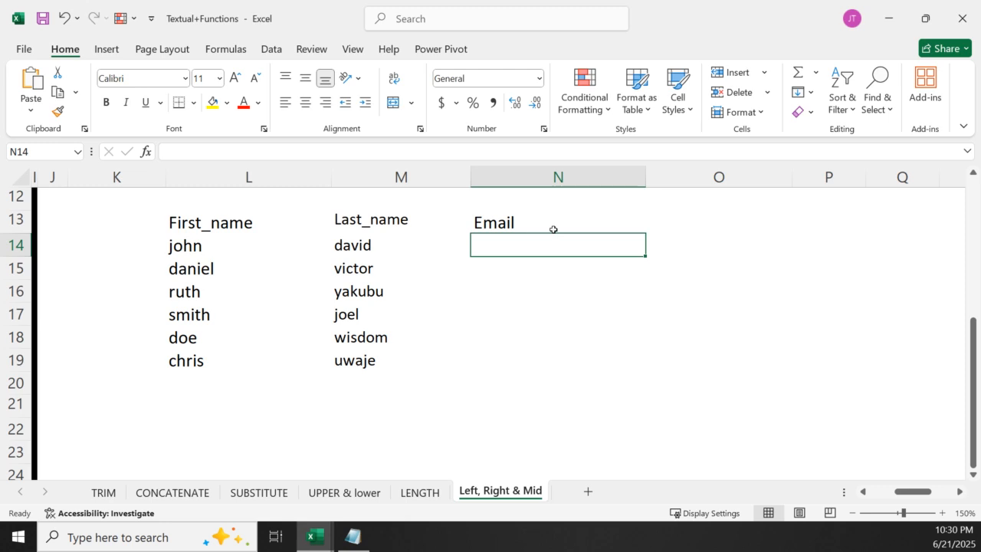
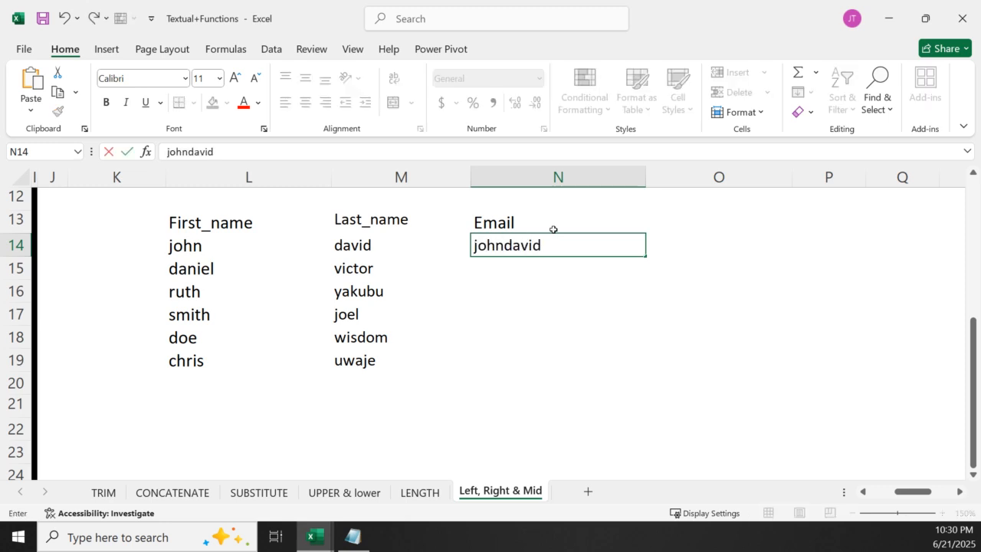
pyautogui.hotkey('shift', 'Up')
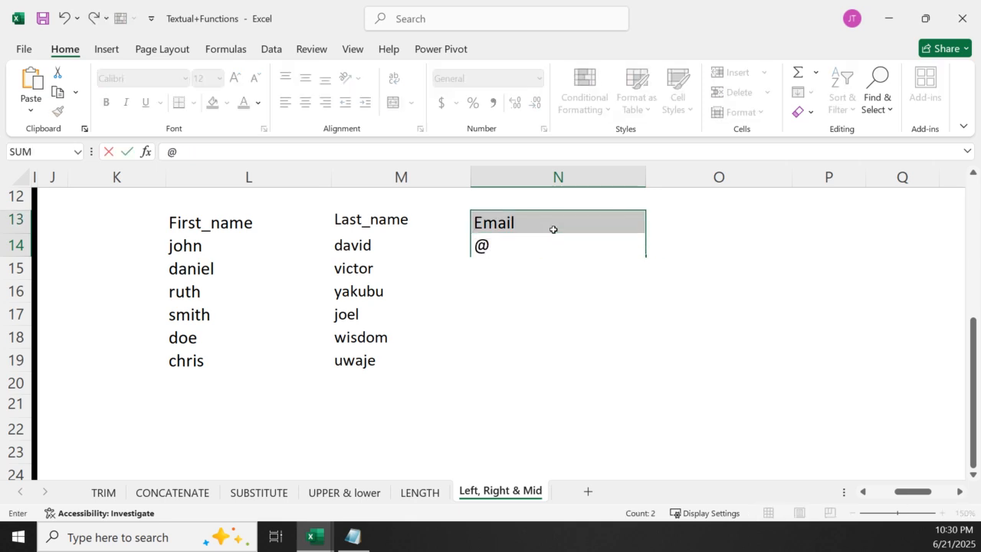
pyautogui.press('Escape')
pyautogui.doubleClick(554, 248)
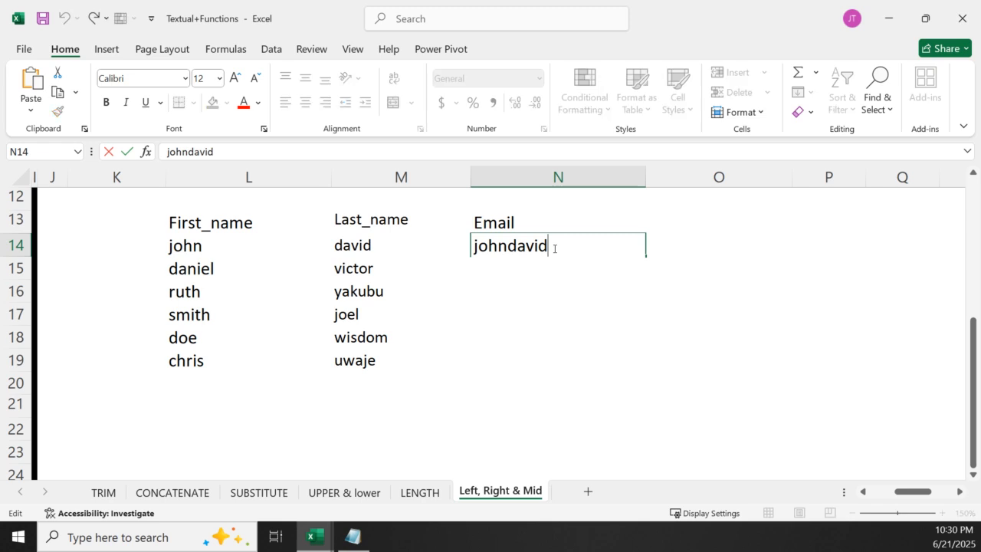
pyautogui.write('@gmail.com')
pyautogui.press('Return')
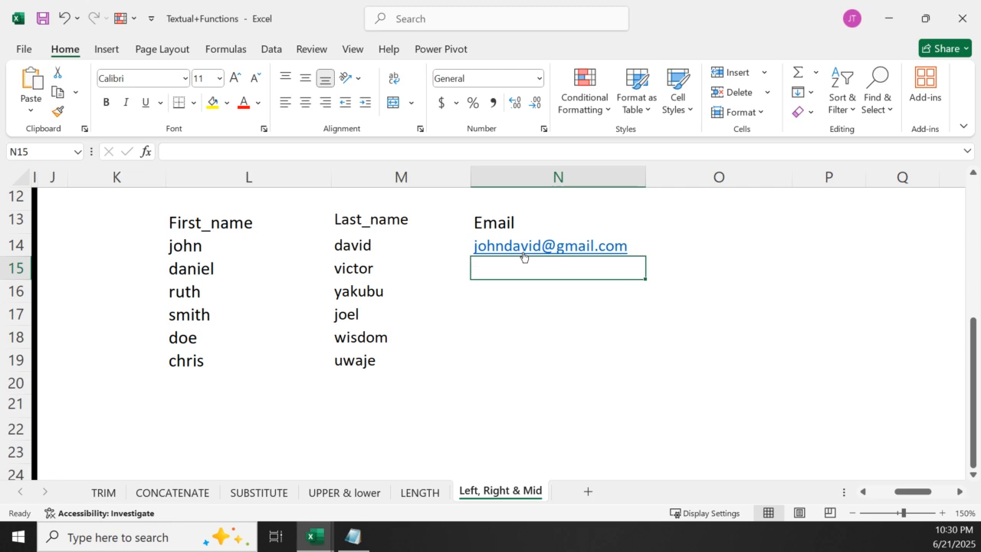
# Try Flash Fill on the Email column from N15 through N19, and undo the fill
pyautogui.click(810, 100)
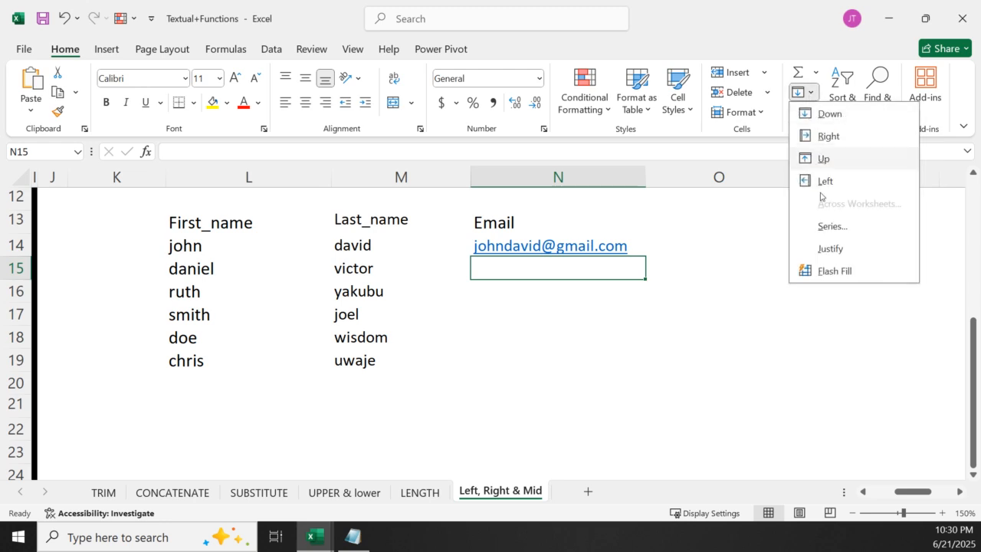
pyautogui.click(833, 270)
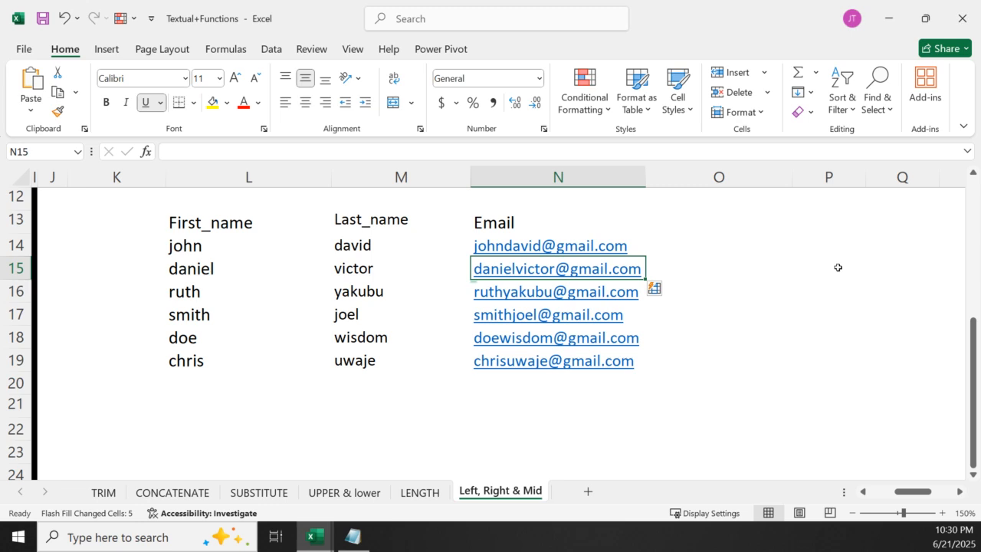
pyautogui.hotkey('ctrl', 'z')
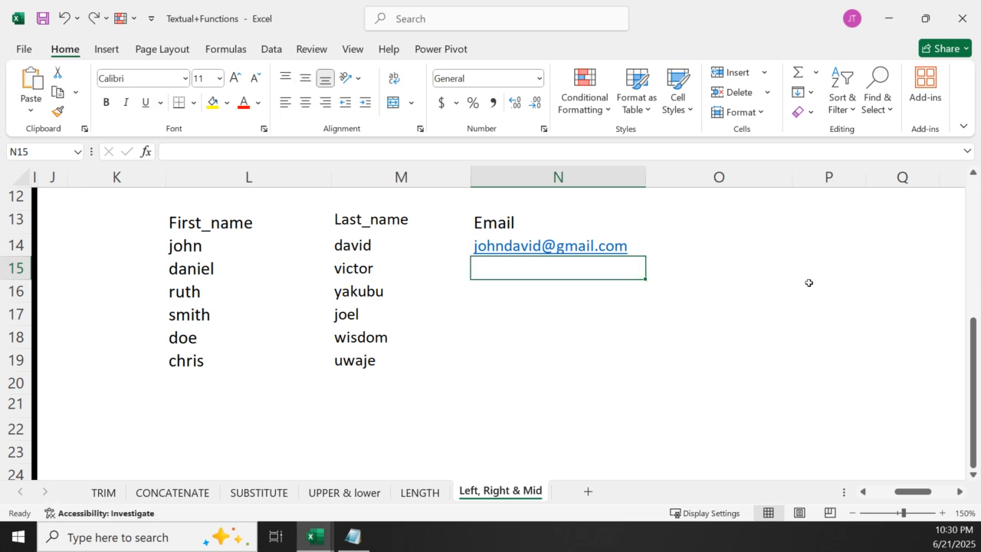
# Copy the example email from N14 down through N19 and compare the copies with the name columns
pyautogui.click(657, 239)
pyautogui.click(596, 229)
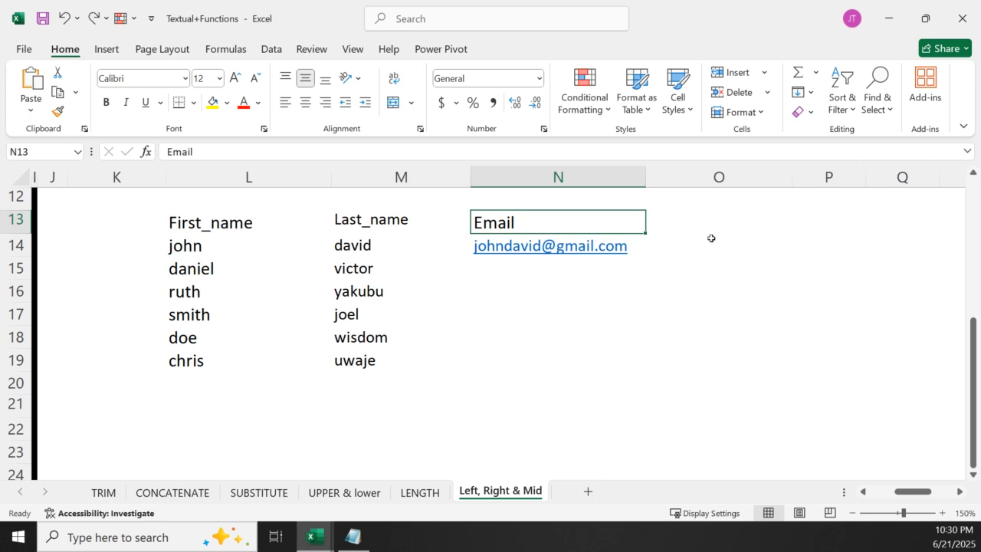
pyautogui.click(643, 245)
pyautogui.doubleClick(644, 256)
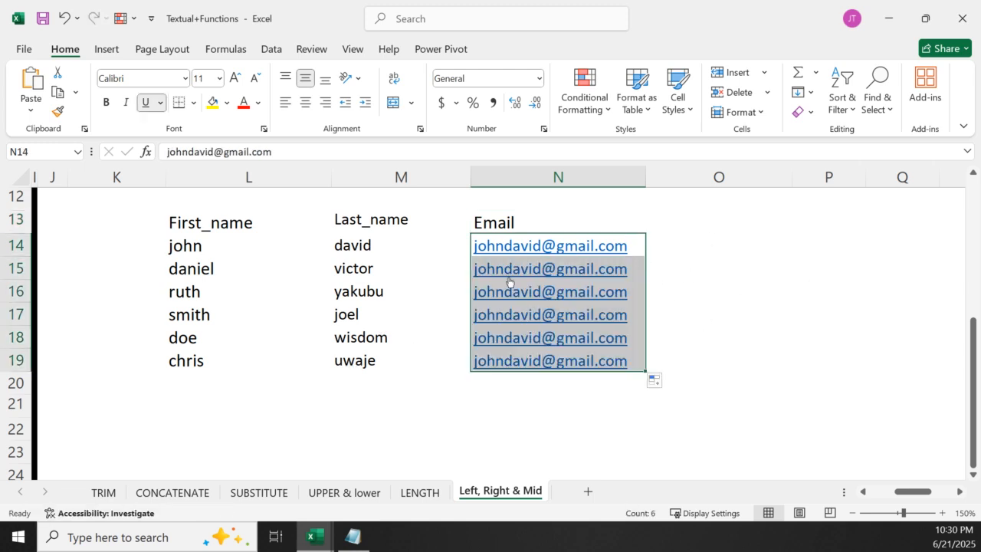
pyautogui.click(837, 347)
pyautogui.moveTo(125, 227); pyautogui.dragTo(624, 361)
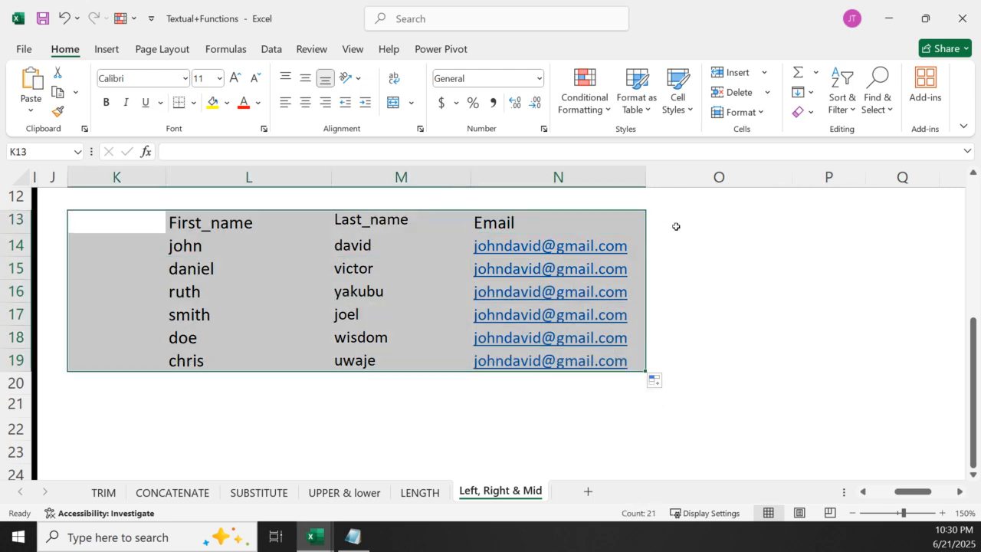
# Enter row 14's joined first and last names in O14 and try Flash Fill on column O from O15
pyautogui.click(712, 243)
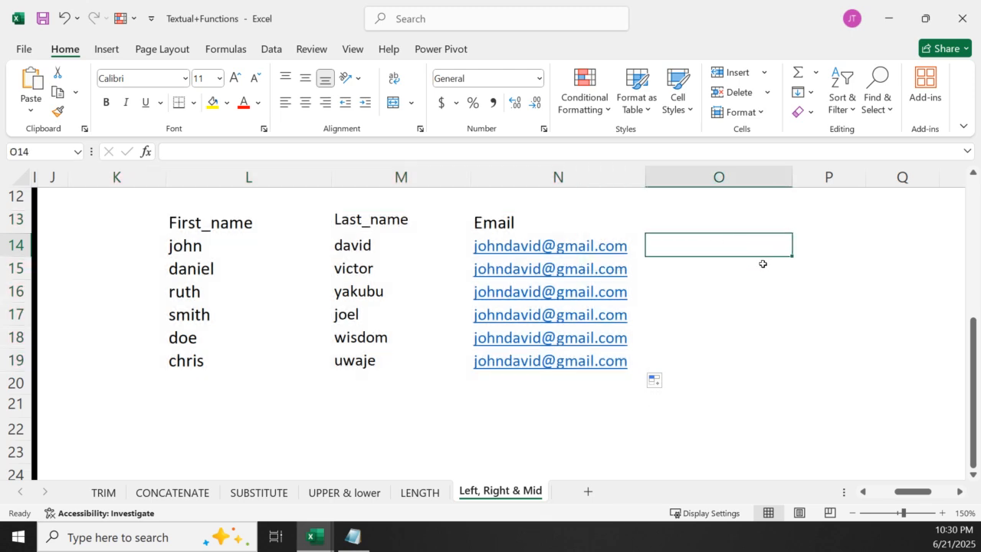
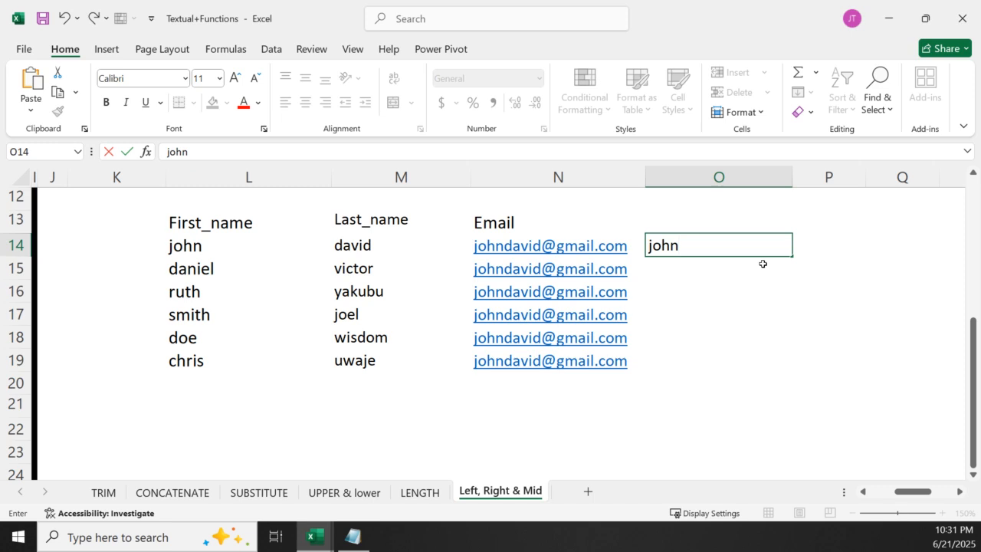
pyautogui.press('Return')
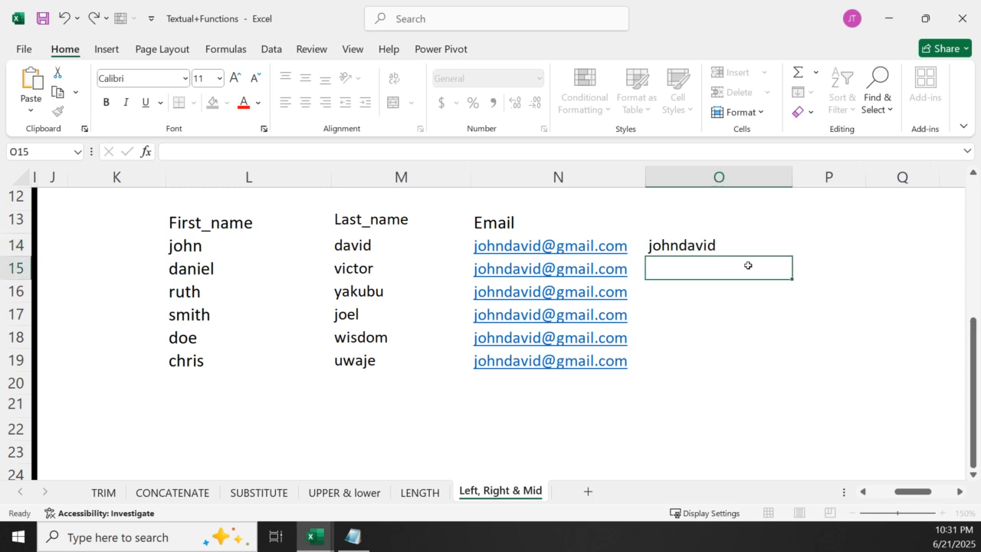
pyautogui.click(801, 92)
pyautogui.click(836, 265)
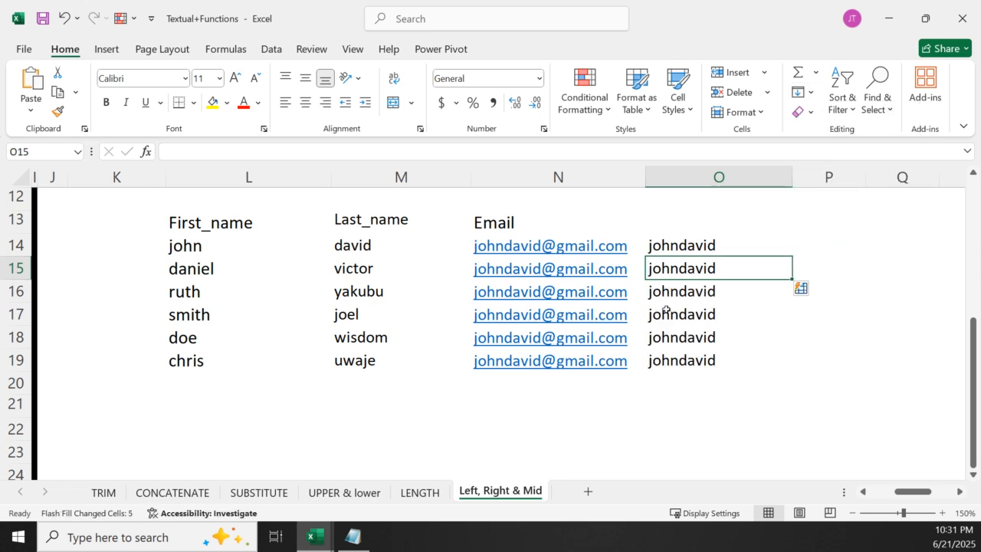
# Undo the column O fill and entry, the copied emails and the automatic hyperlink on the email in N14
pyautogui.hotkey('ctrl', 'z')
pyautogui.hotkey('ctrl', 'z')
pyautogui.hotkey('ctrl', 'z')
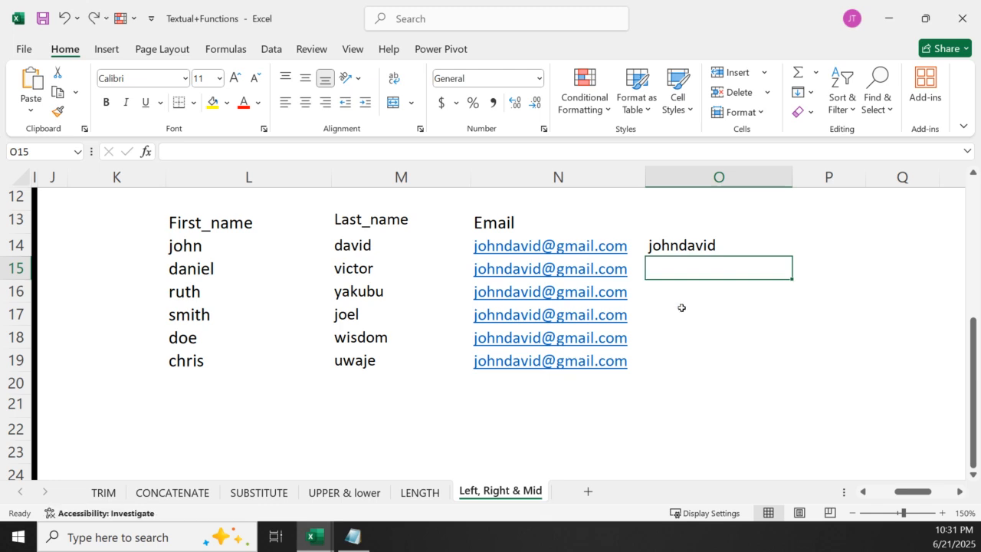
pyautogui.hotkey('ctrl', 'z')
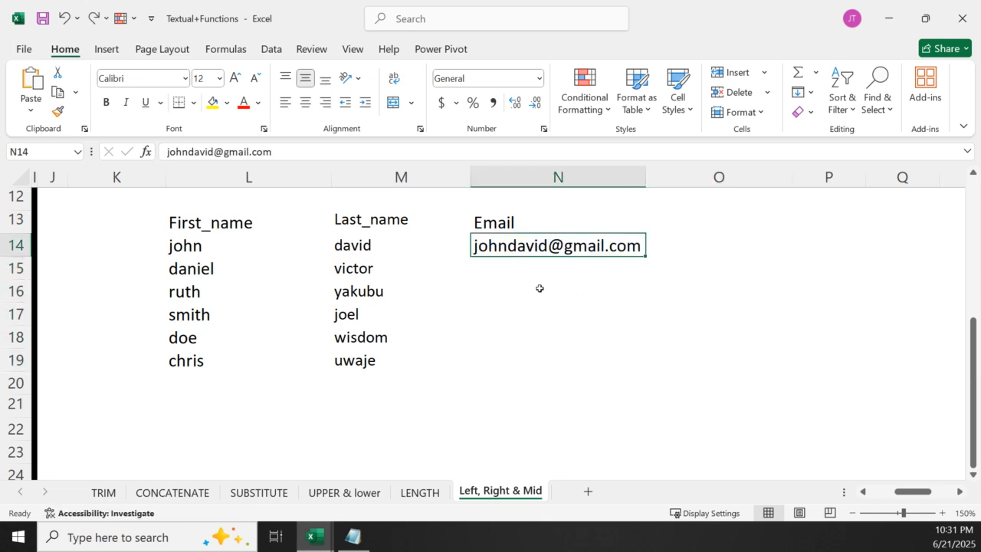
# Flash Fill the Email column from N15 through N19 based on the plain-text example in N14
pyautogui.press('Down')
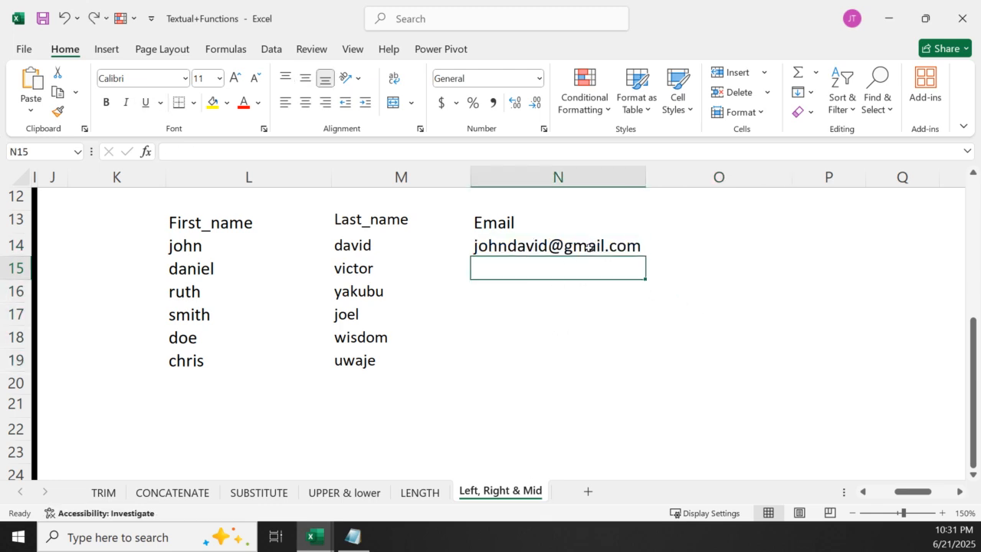
pyautogui.press('Up')
pyautogui.click(587, 263)
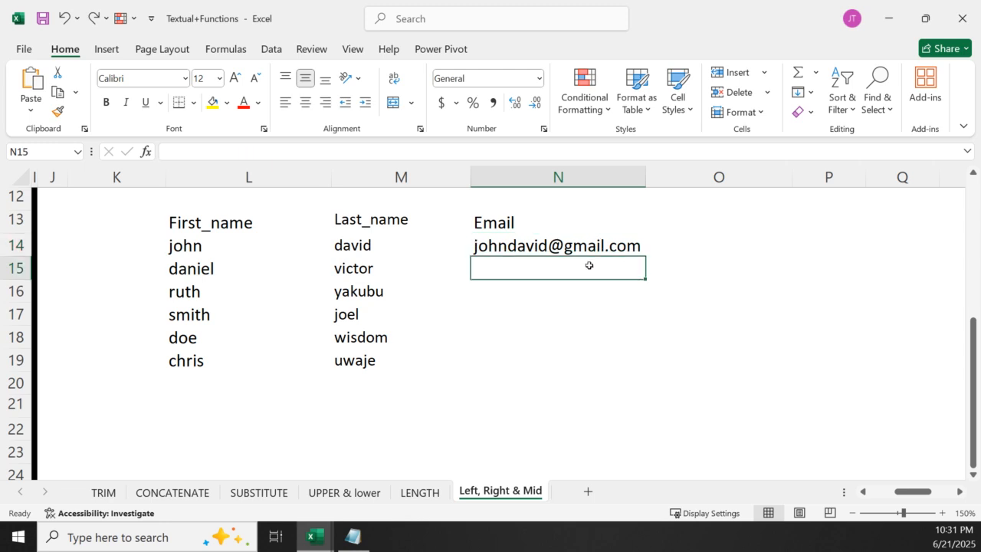
pyautogui.click(808, 94)
pyautogui.click(835, 269)
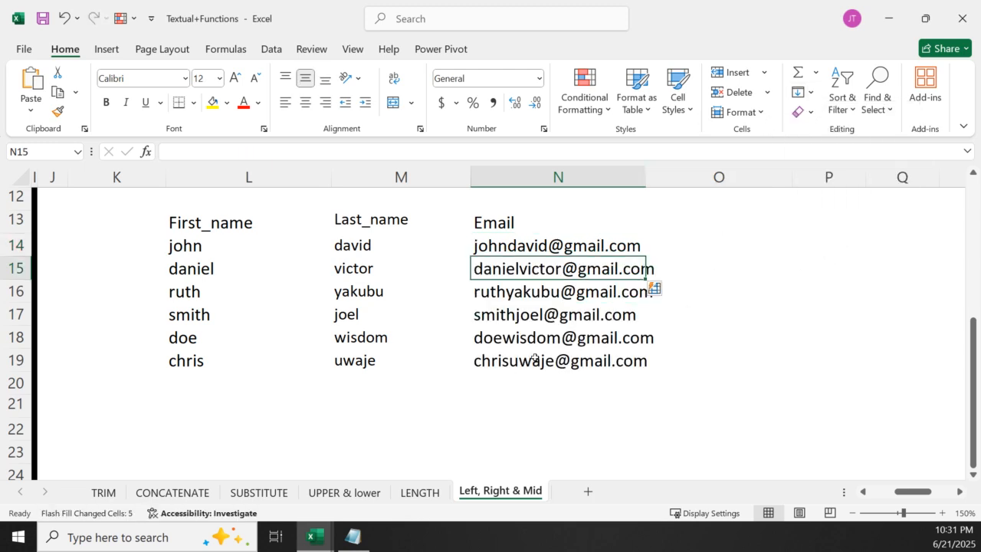
pyautogui.click(724, 315)
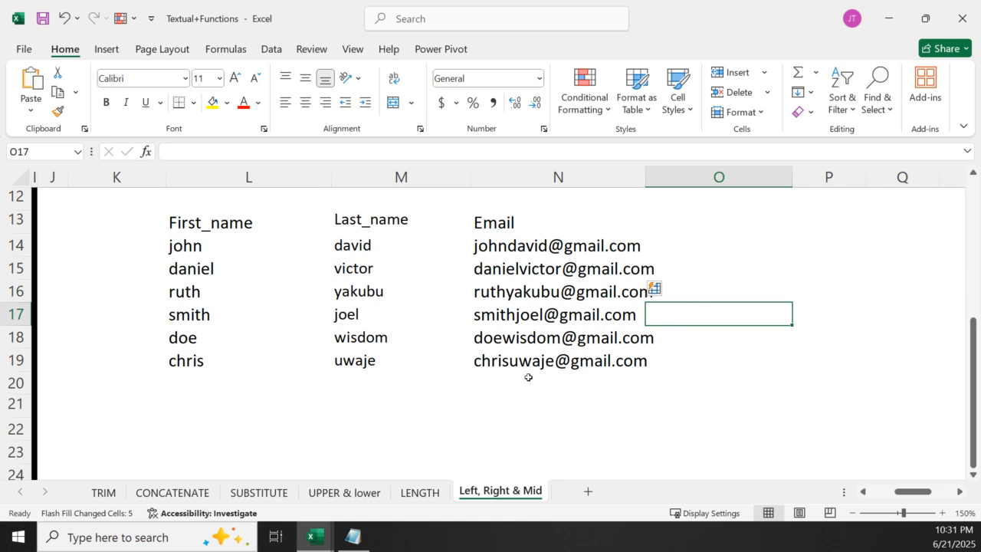
pyautogui.click(413, 494)
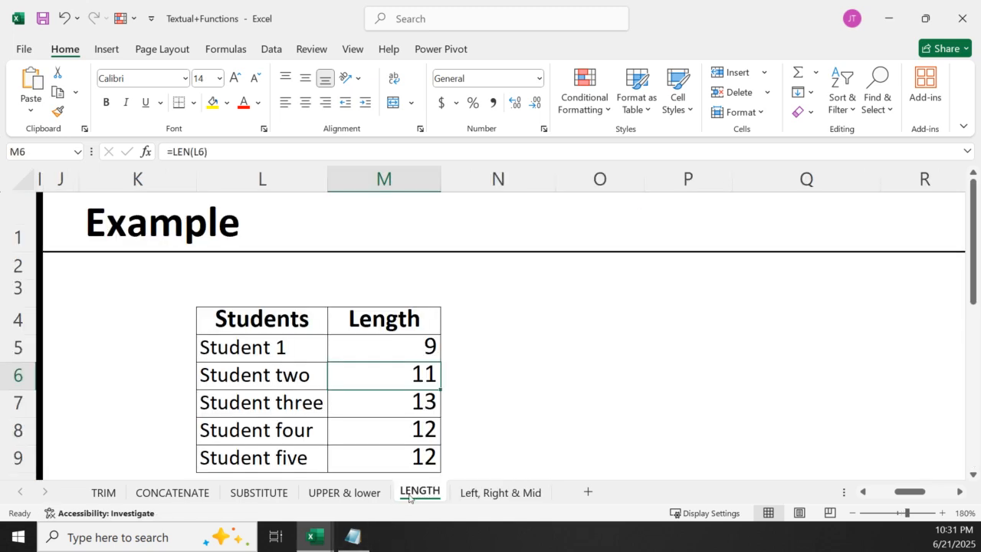
pyautogui.click(337, 494)
pyautogui.click(173, 497)
pyautogui.click(103, 492)
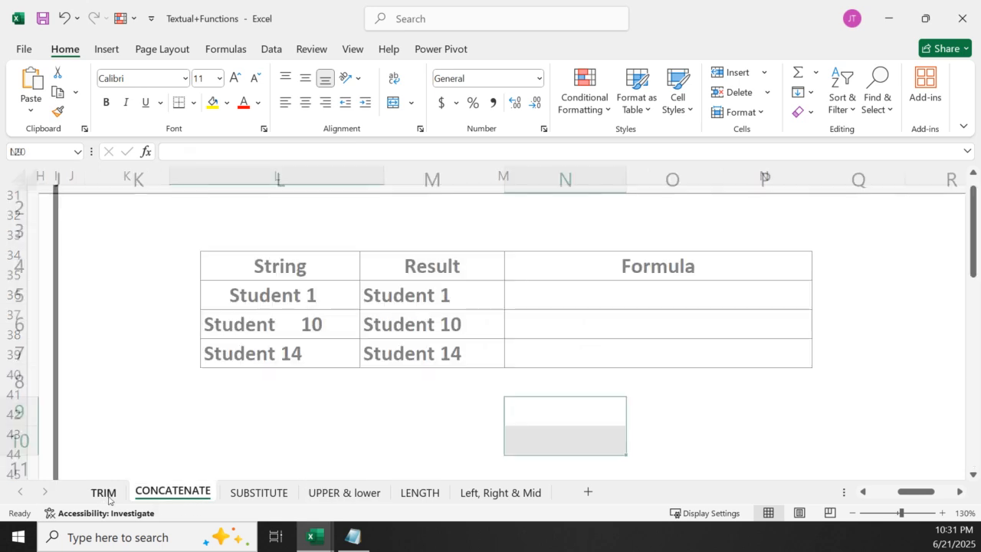
# Switch to Notepad and add the heading "Logical Functions" a few blank lines below the substitute function item
pyautogui.click(353, 537)
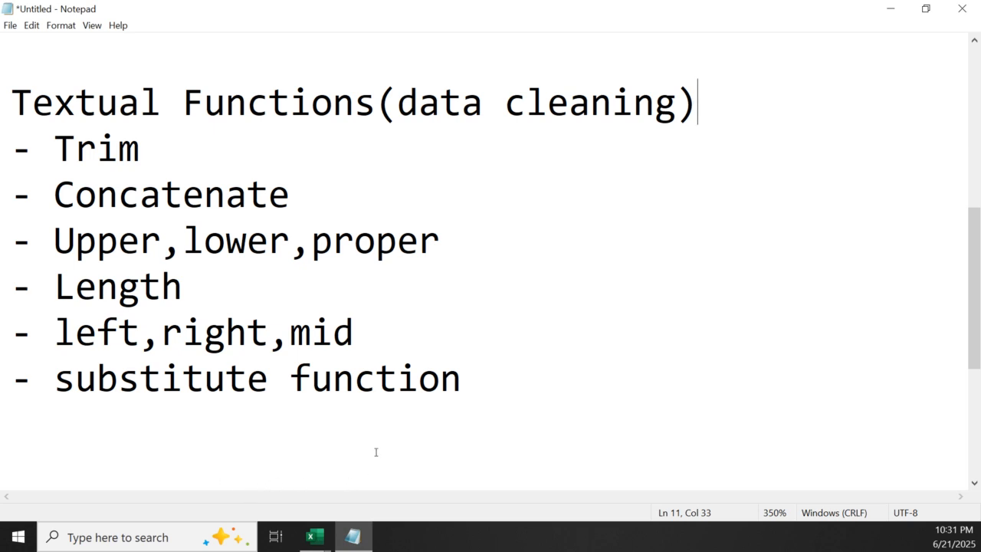
pyautogui.click(501, 388)
pyautogui.press('Return')
pyautogui.press('Return')
pyautogui.press('Return')
pyautogui.press('Return')
pyautogui.press('Return')
pyautogui.press('Return')
pyautogui.press('Return')
pyautogui.press('Return')
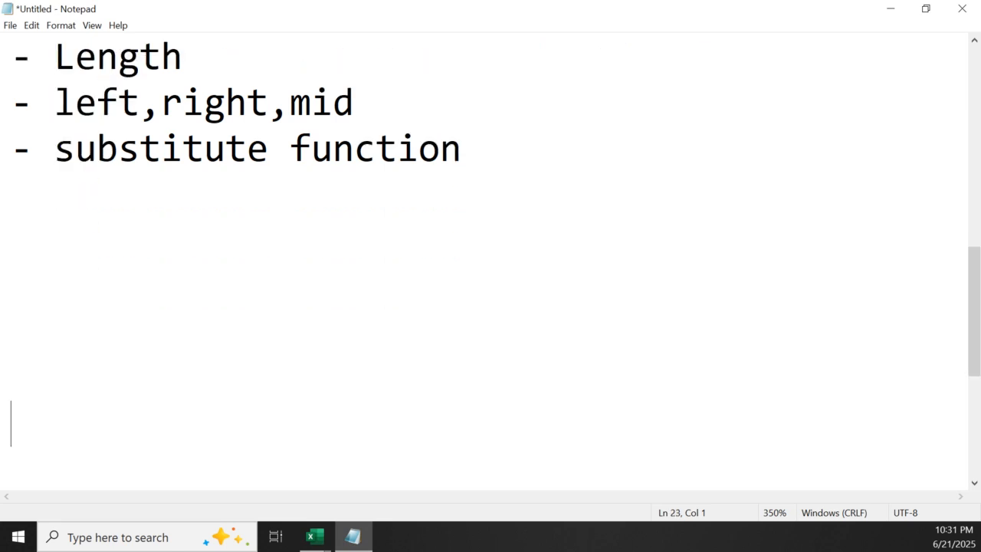
pyautogui.press('Return')
pyautogui.press('Up')
pyautogui.press('Up')
pyautogui.press('Up')
pyautogui.press('Up')
pyautogui.press('Up')
pyautogui.press('Up')
pyautogui.press('Up')
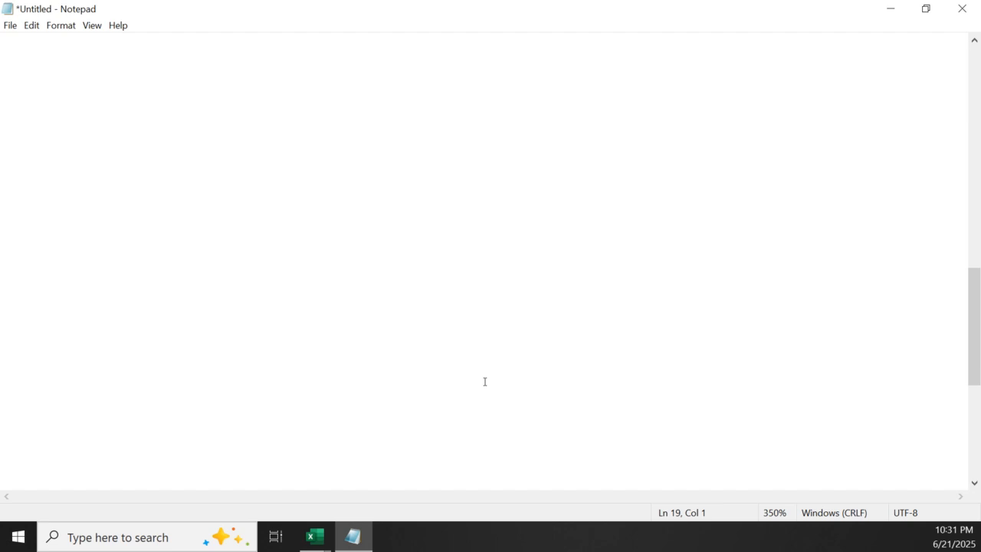
pyautogui.write('Logica')
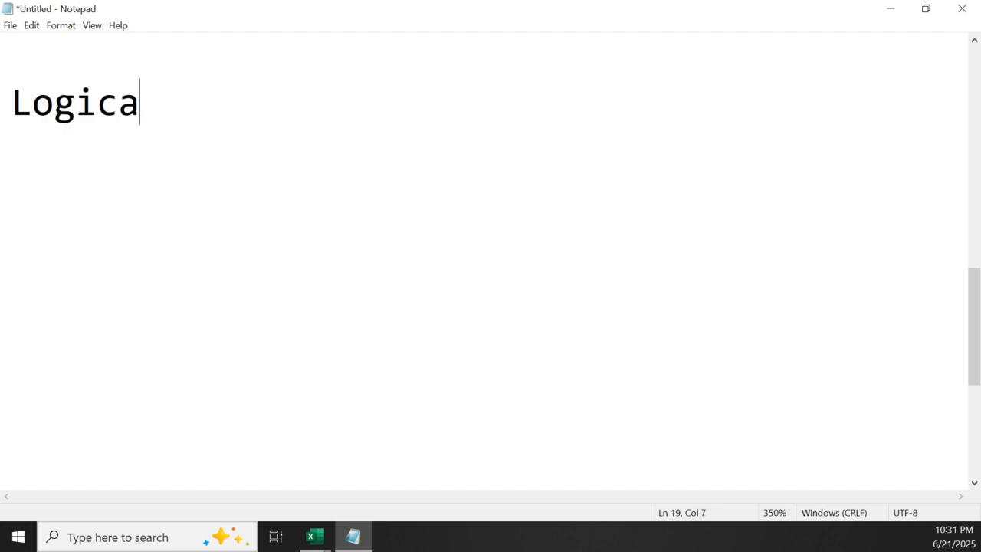
pyautogui.write('l F')
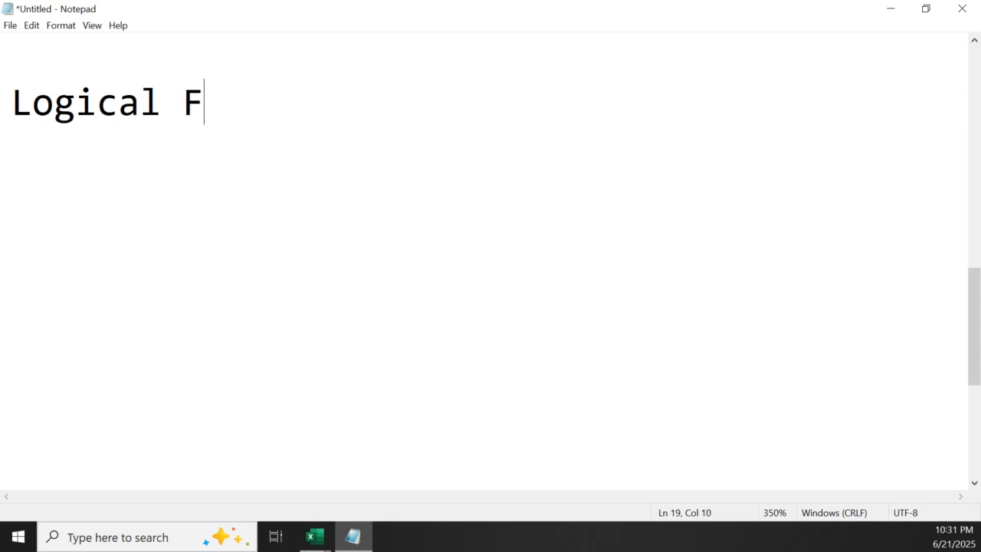
pyautogui.write('unctions')
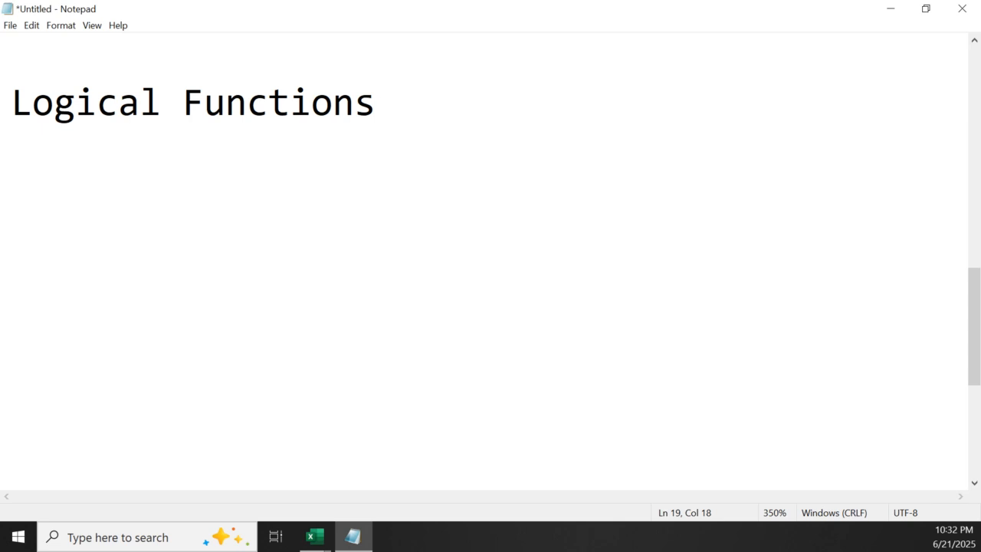
pyautogui.press('Return')
# List "- and", "- Or" and "- If" on separate lines under the Logical Functions heading
pyautogui.write('- Na')
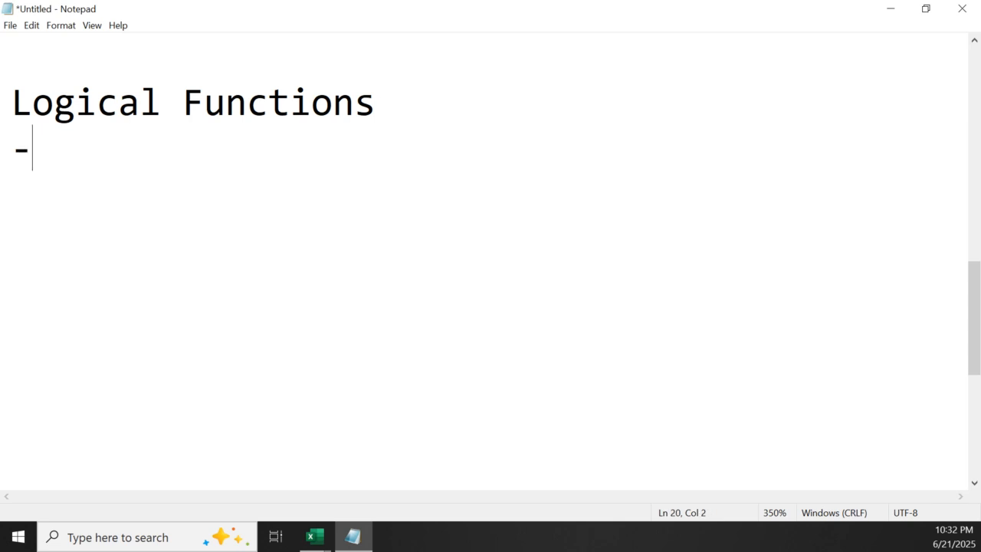
pyautogui.write('d')
pyautogui.press('BackSpace')
pyautogui.press('BackSpace')
pyautogui.press('BackSpace')
pyautogui.write('and')
pyautogui.press('Return')
pyautogui.write('--')
pyautogui.press('BackSpace')
pyautogui.write('Or')
pyautogui.press('Return')
pyautogui.write('If')
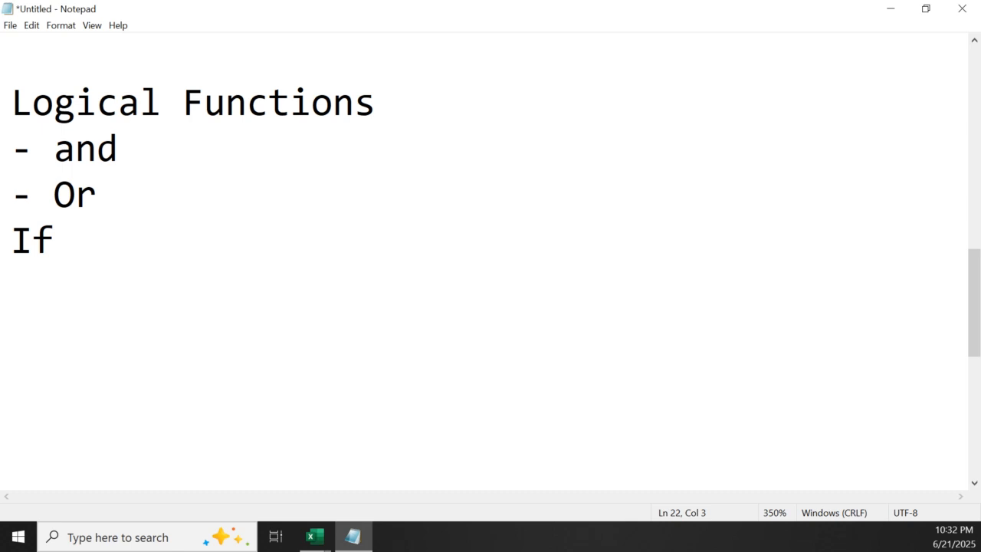
pyautogui.press('Left')
pyautogui.press('Left')
pyautogui.write('-')
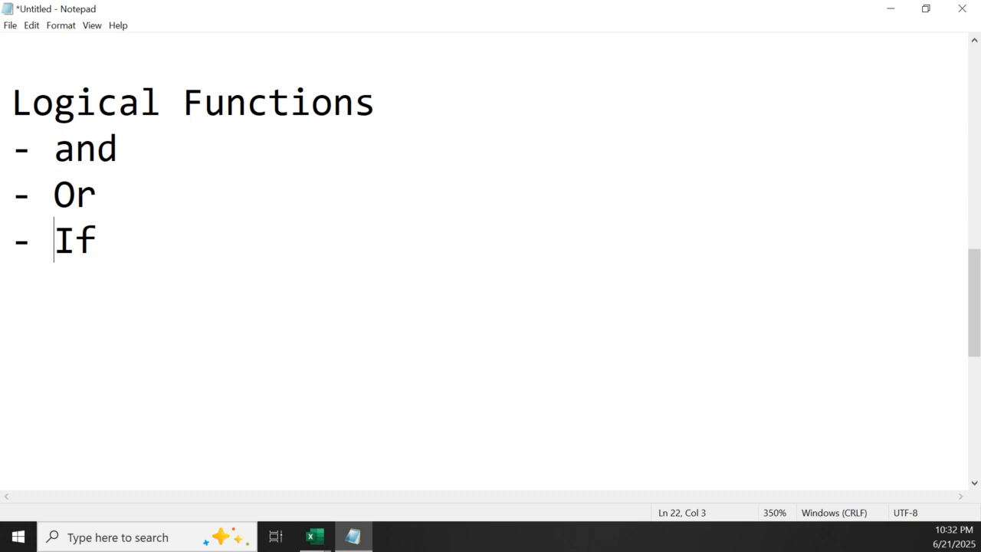
# Switch to the blank Excel workbook Book1, maximize its window and zoom in on the sheet
pyautogui.moveTo(0, 86); pyautogui.dragTo(187, 50)
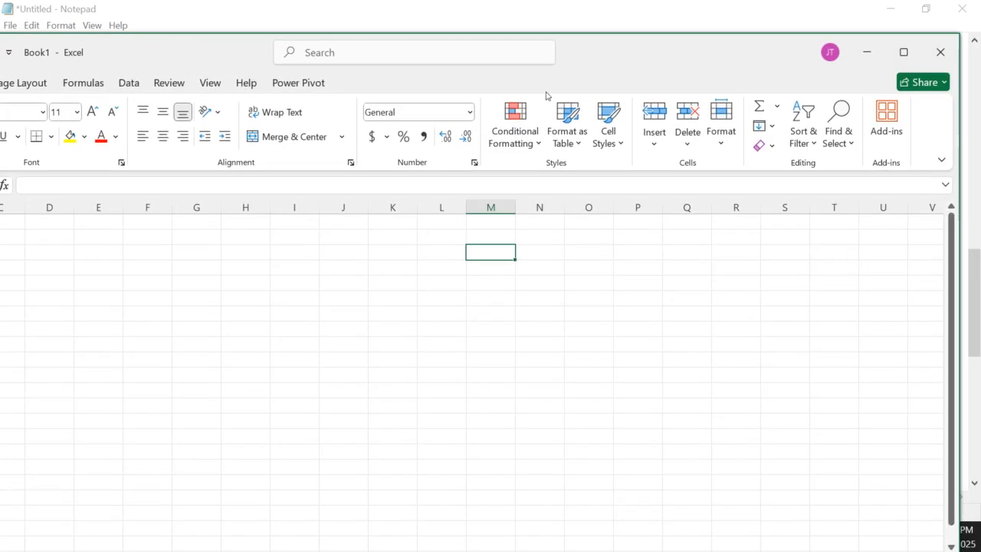
pyautogui.click(903, 57)
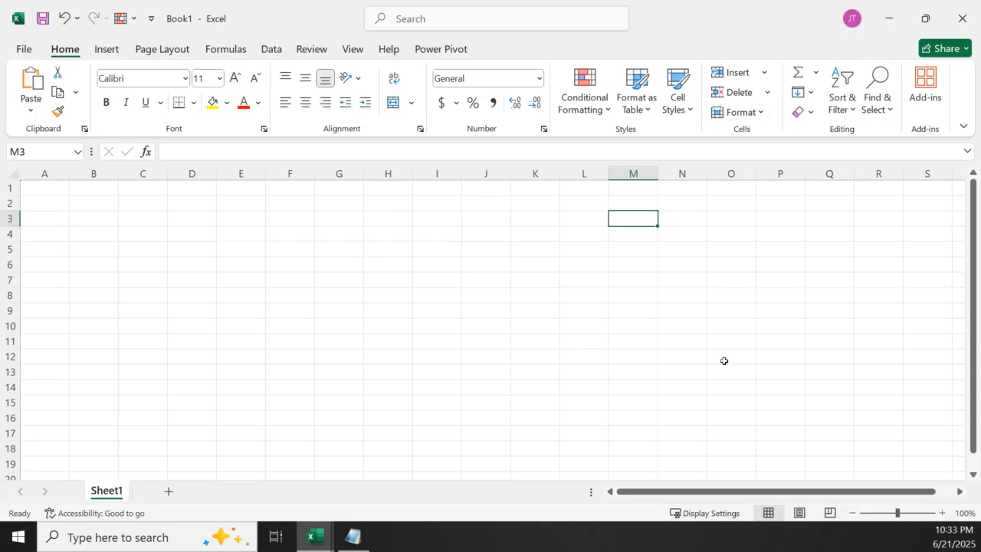
pyautogui.scroll(6, 423, 354)
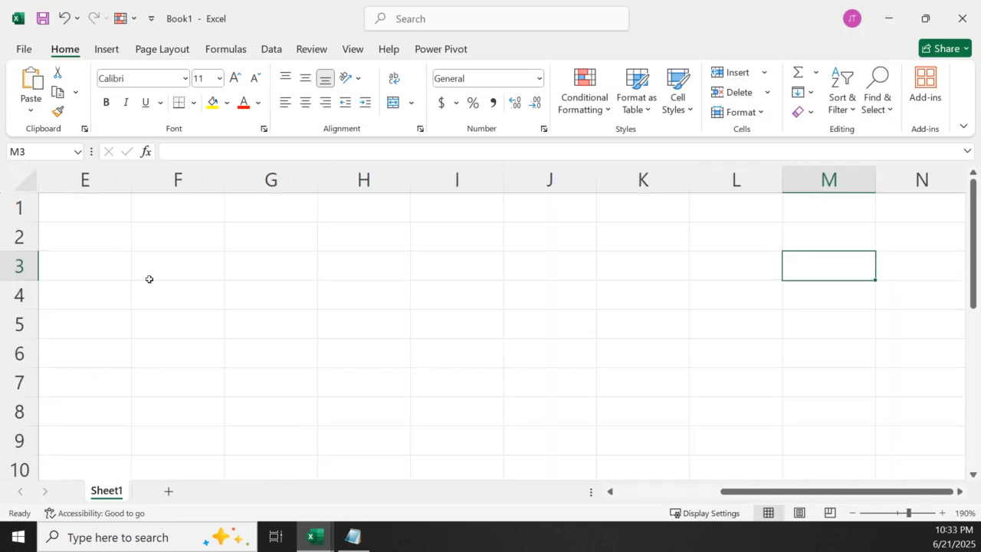
# Enter the comparison operators >, < and <> in cells E1, E2 and E3
pyautogui.click(112, 214)
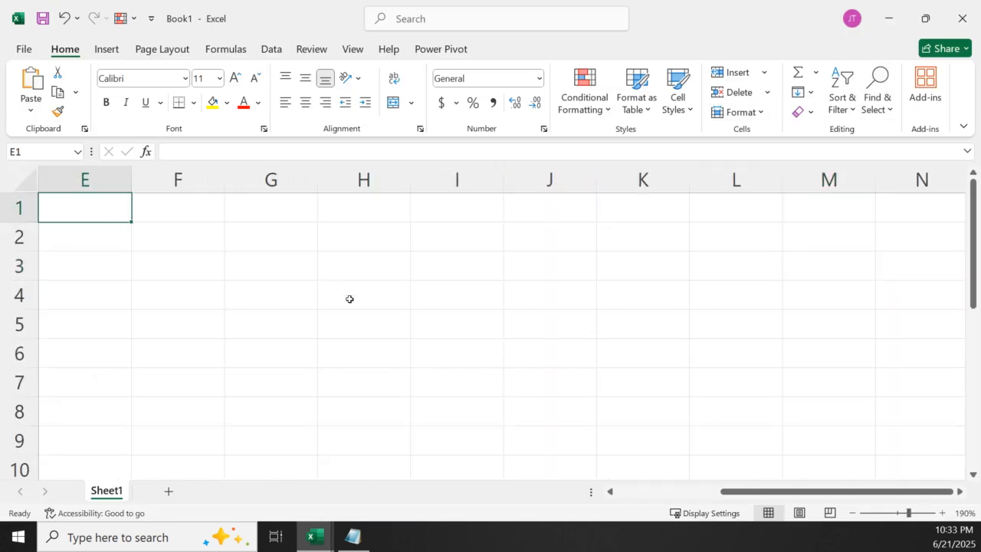
pyautogui.write('>')
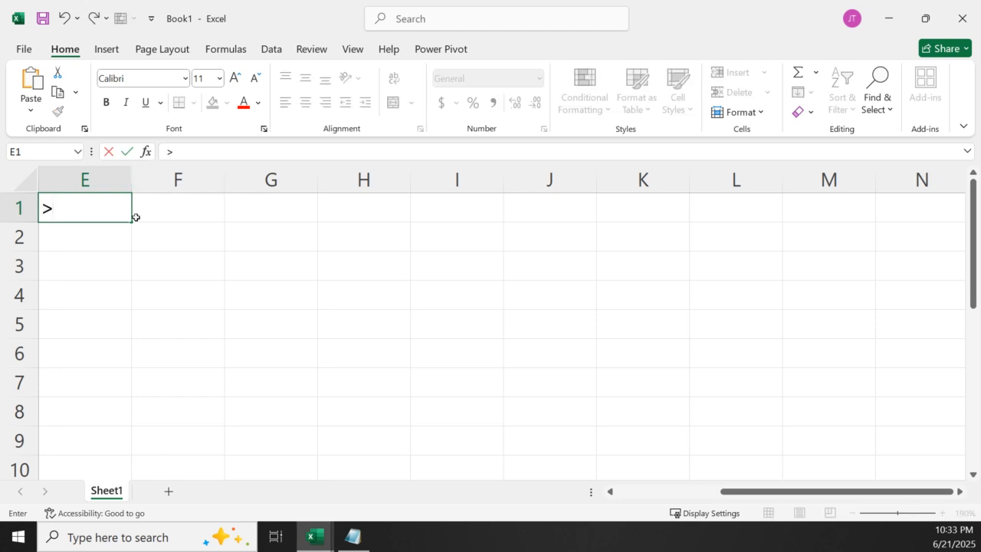
pyautogui.click(102, 239)
pyautogui.write('<')
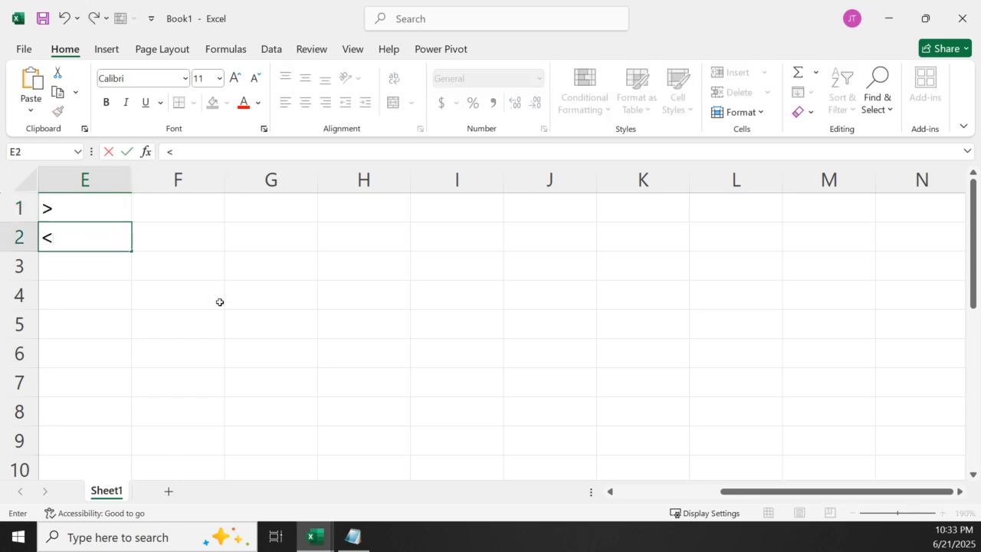
pyautogui.click(123, 269)
pyautogui.write('<>')
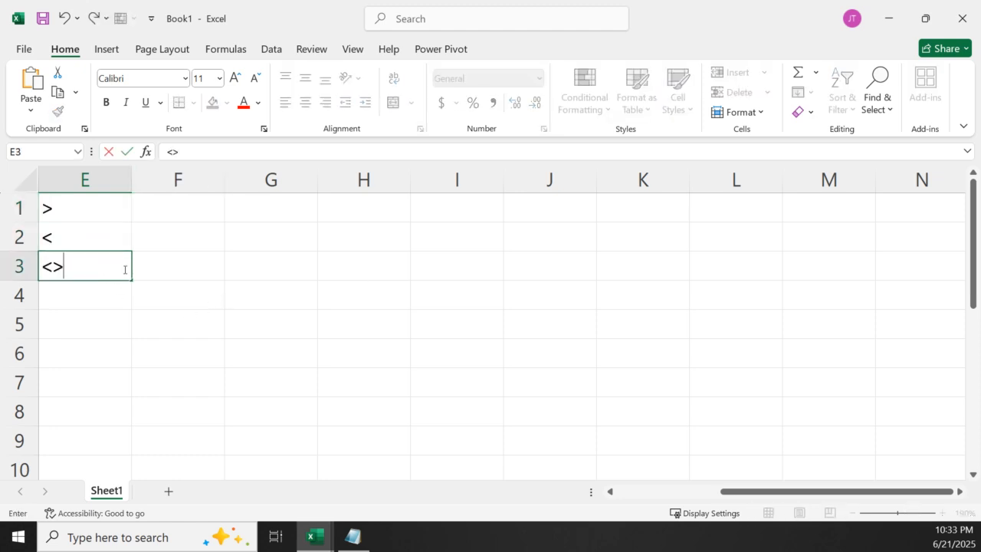
# Enter the comparison operators =, >= and <= in cells E4, E5 and E6, putting a space before the equals sign in E4
pyautogui.moveTo(72, 311); pyautogui.dragTo(84, 302)
pyautogui.click(85, 302)
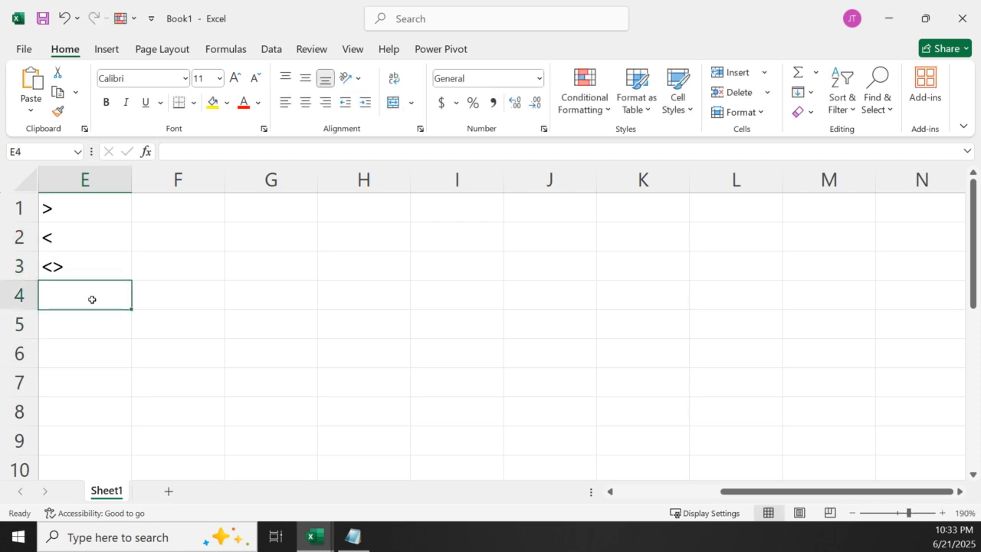
pyautogui.write('=')
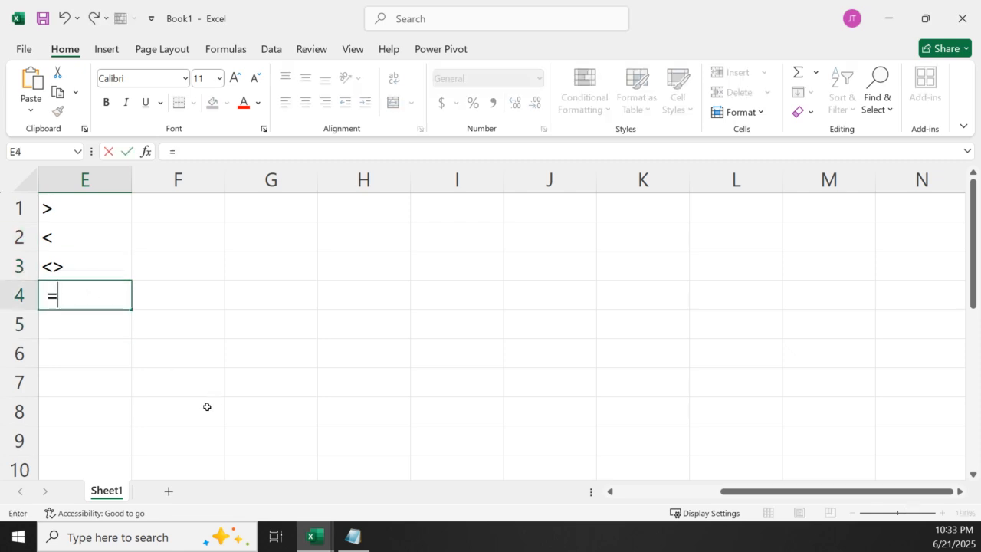
pyautogui.press('Return')
pyautogui.write('>=')
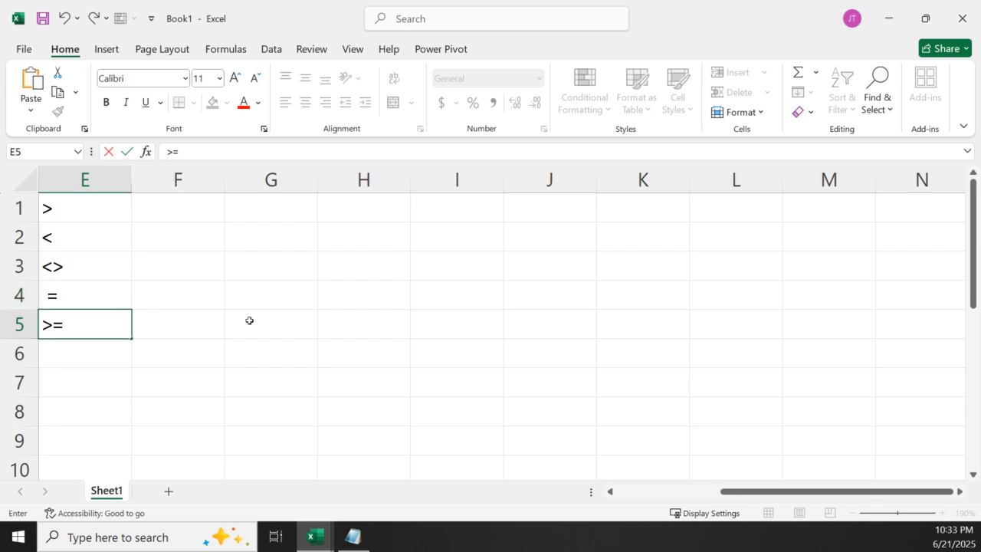
pyautogui.click(98, 351)
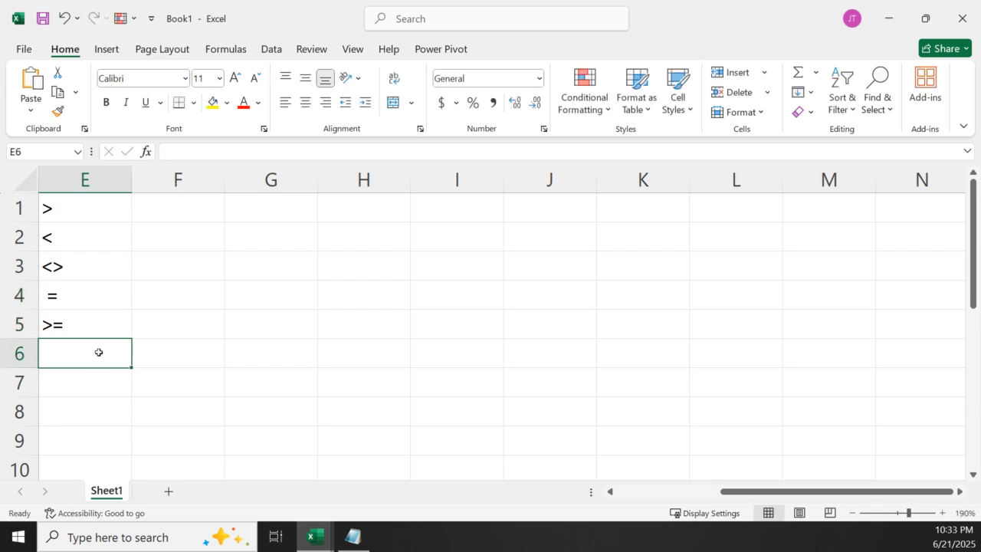
pyautogui.write('<=')
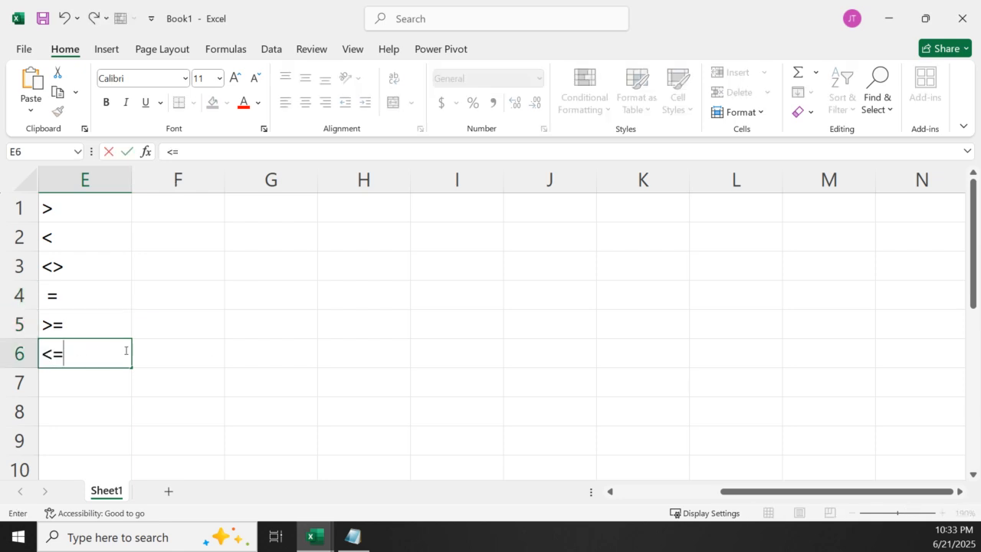
pyautogui.moveTo(61, 427); pyautogui.dragTo(66, 419)
# Review the six comparison operators in E1 through E6 one by one
pyautogui.click(127, 229)
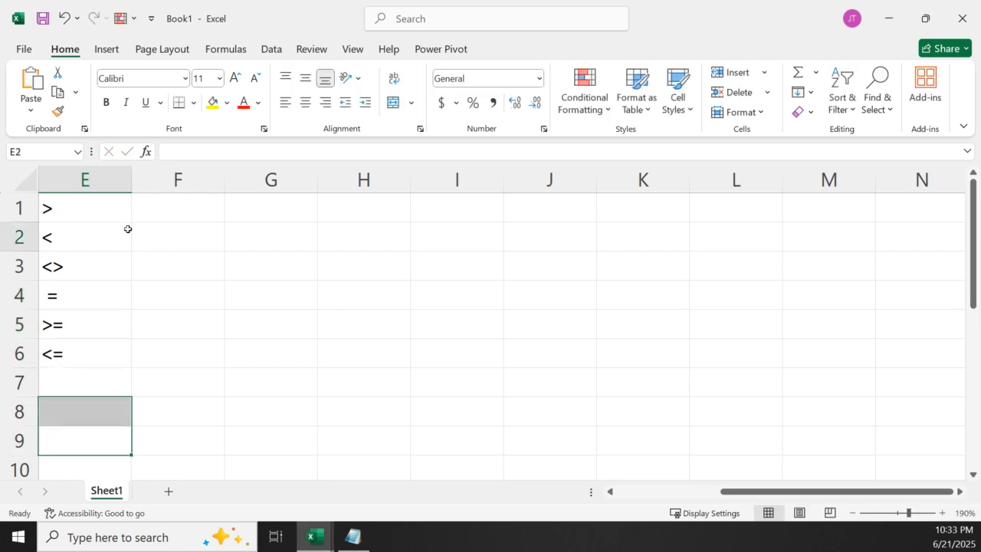
pyautogui.click(85, 211)
pyautogui.click(67, 228)
pyautogui.click(62, 262)
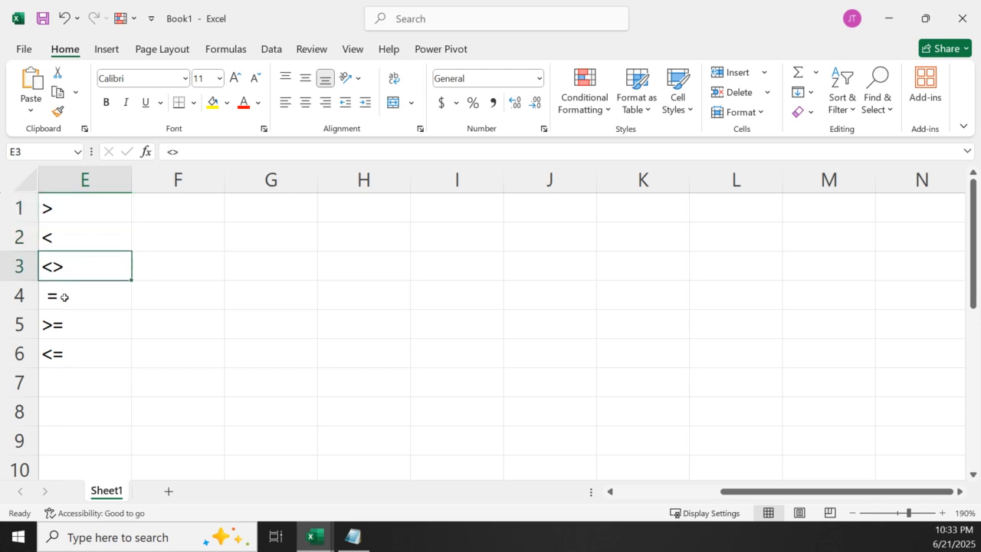
pyautogui.click(64, 298)
pyautogui.click(63, 326)
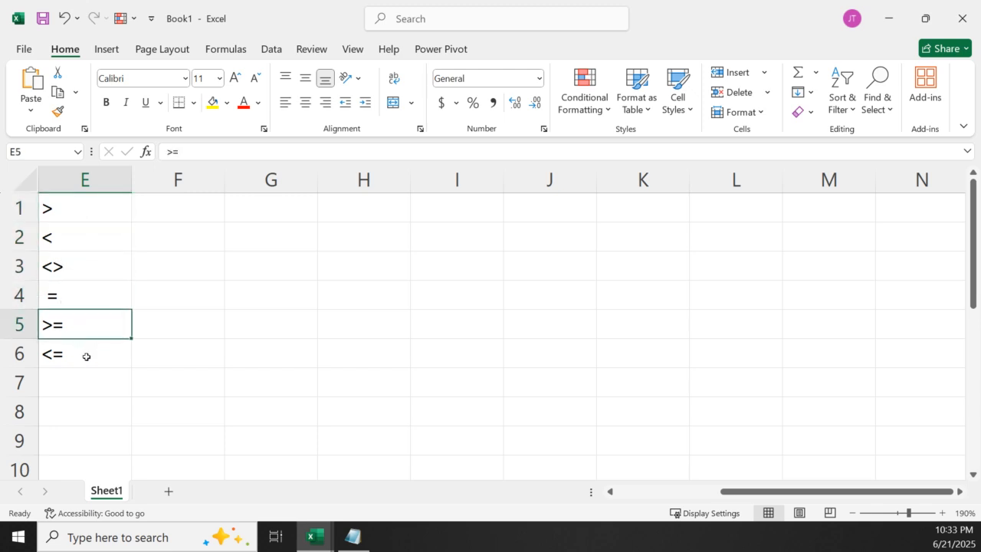
pyautogui.click(87, 352)
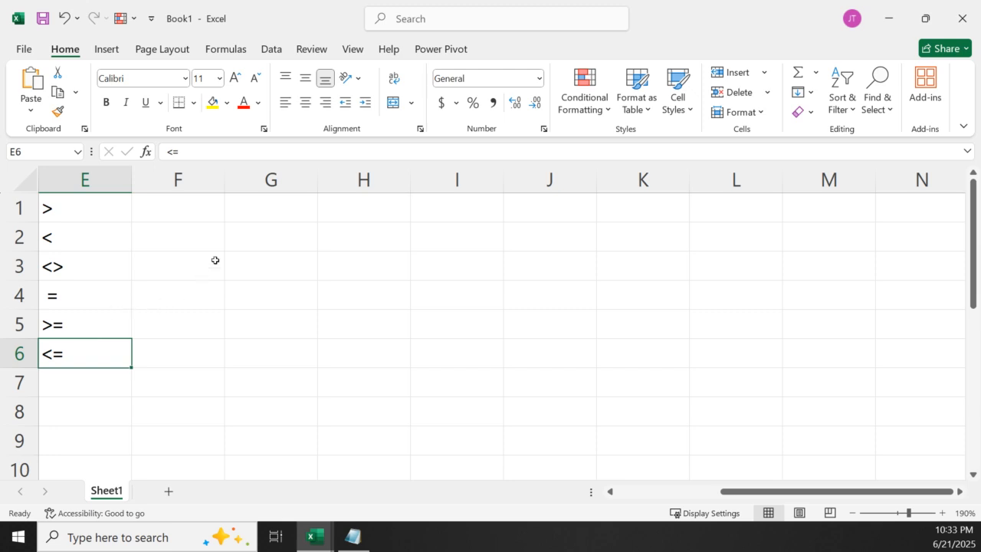
# Enter the column headers "Input 1" in G1 and "input 2" in H1
pyautogui.click(284, 206)
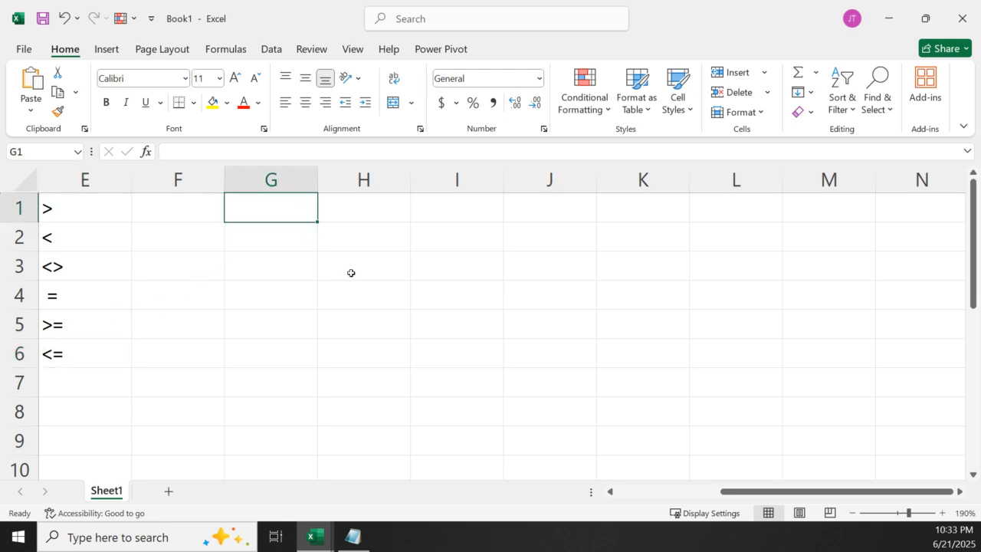
pyautogui.write('Inpu')
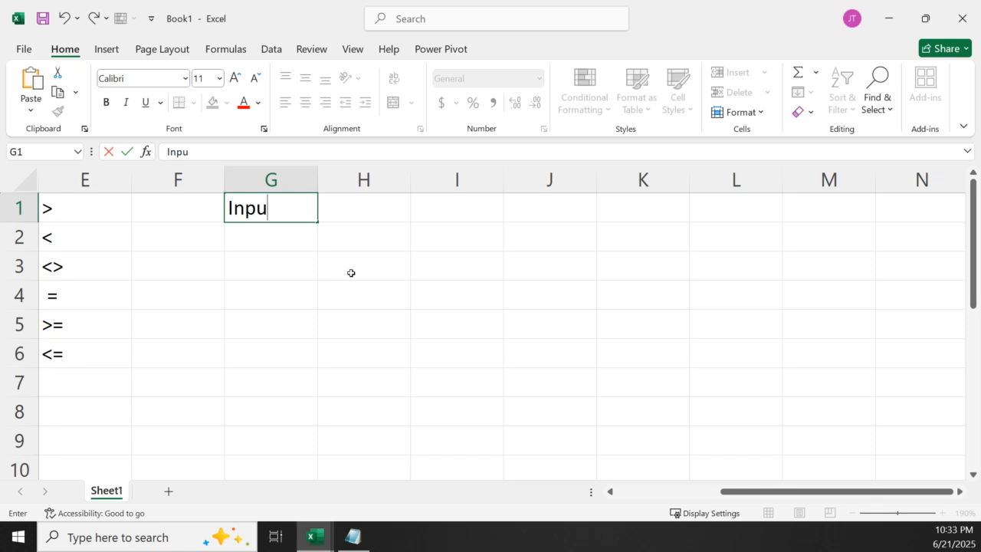
pyautogui.write('t 1')
pyautogui.click(358, 214)
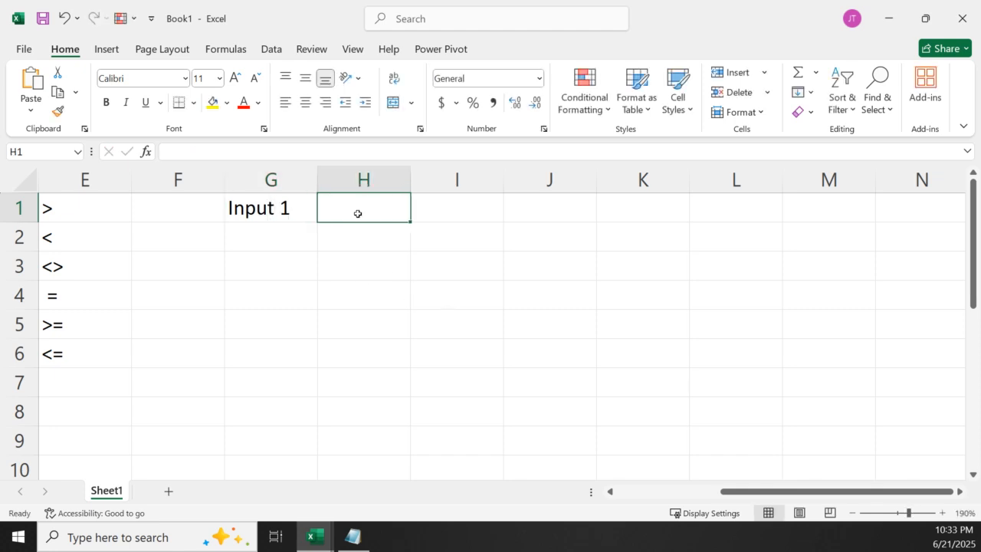
pyautogui.write('input')
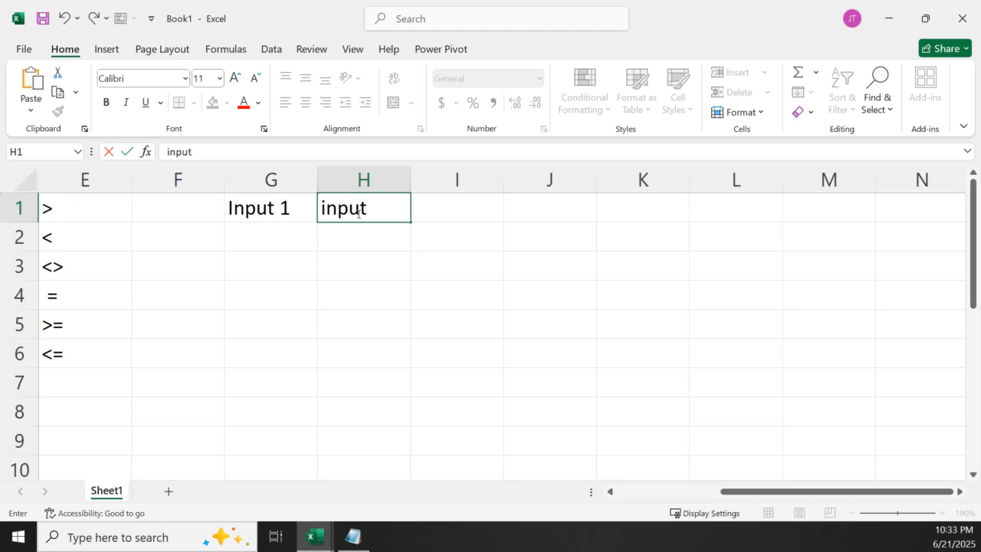
pyautogui.write(' 2')
pyautogui.click(349, 311)
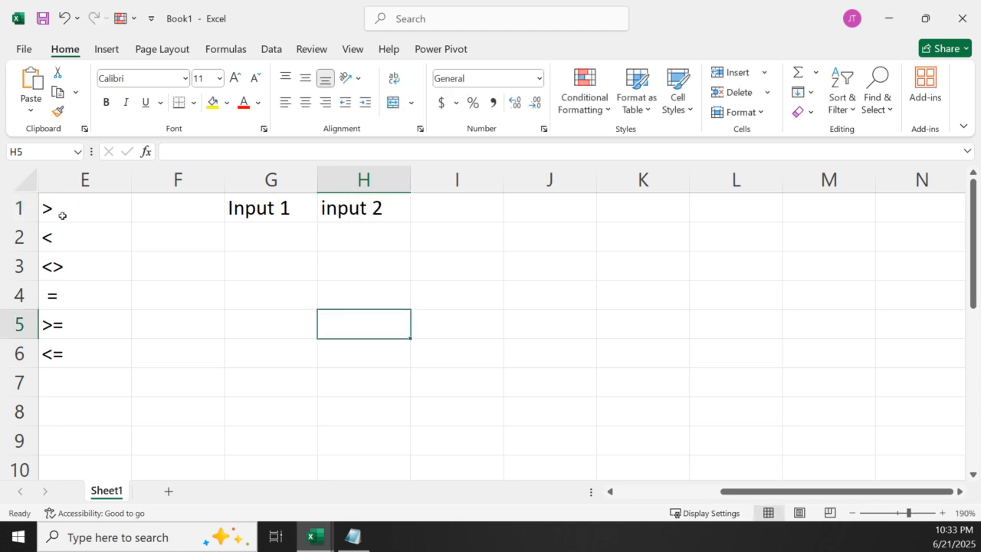
# Insert a blank row above row 1 and move the two input headers back up into G1 and H1
pyautogui.click(20, 208)
pyautogui.rightClick(20, 207)
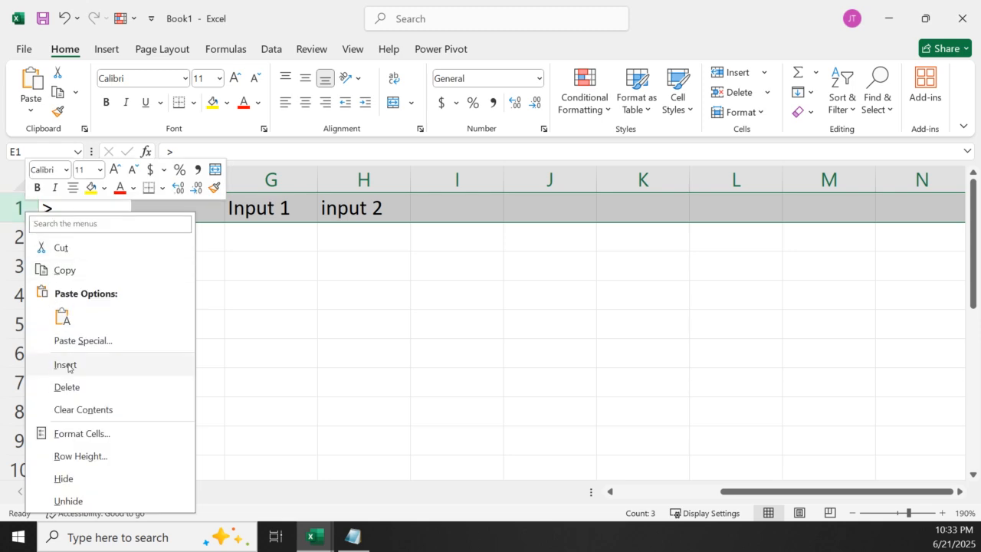
pyautogui.click(66, 363)
pyautogui.click(269, 237)
pyautogui.moveTo(279, 252); pyautogui.dragTo(279, 215)
pyautogui.click(345, 244)
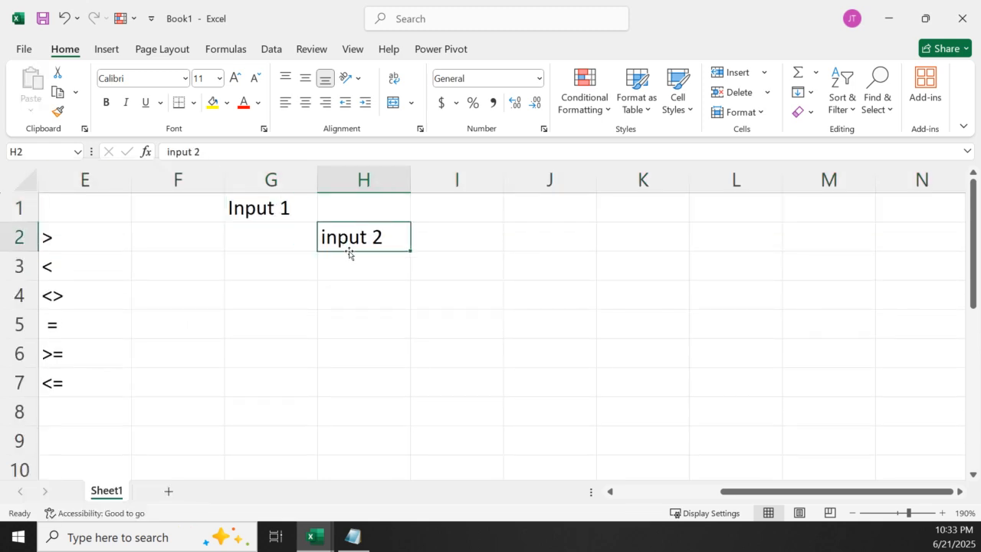
pyautogui.moveTo(348, 254); pyautogui.dragTo(350, 220)
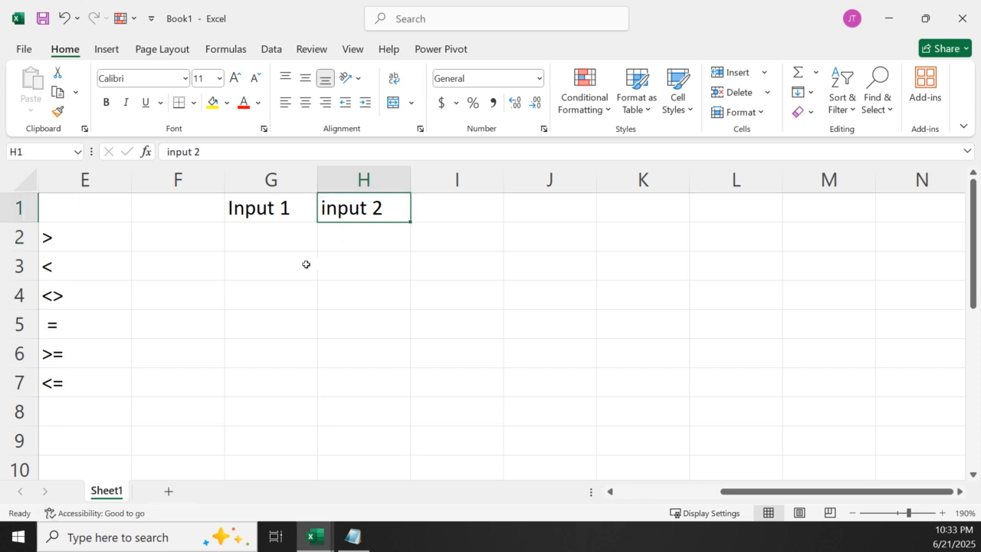
# Enter a RANDBETWEEN formula in G2 that generates a random number between 40 and 100
pyautogui.click(264, 258)
pyautogui.click(261, 237)
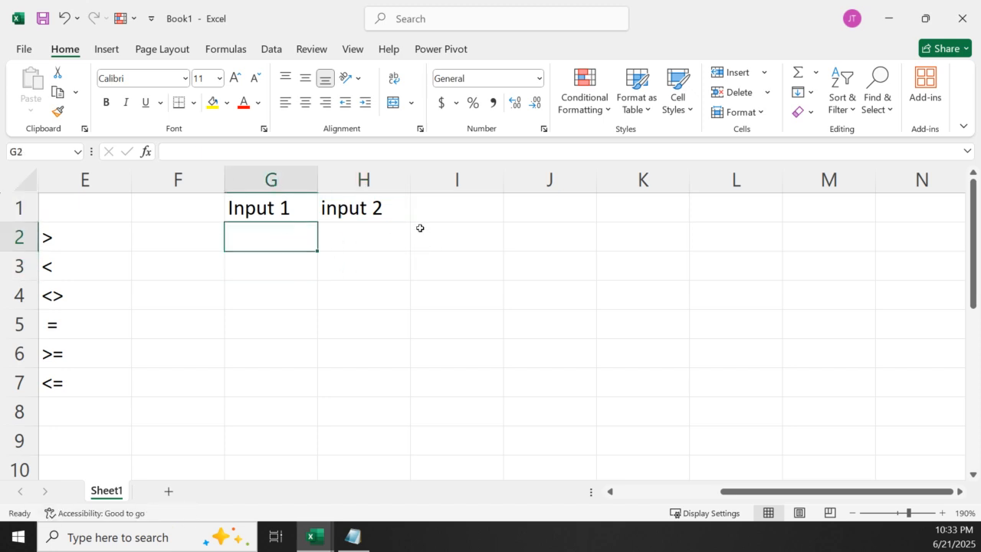
pyautogui.write('=')
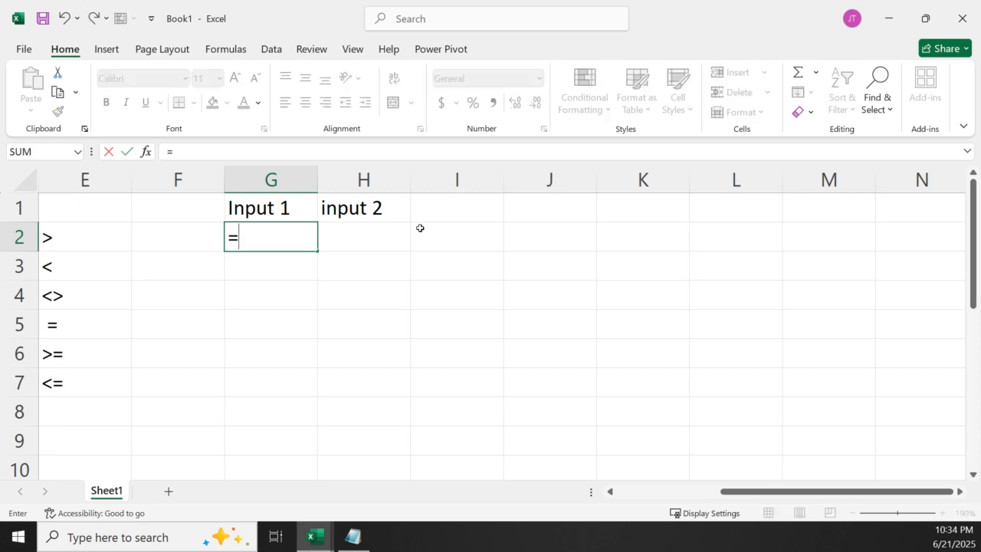
pyautogui.write('rand')
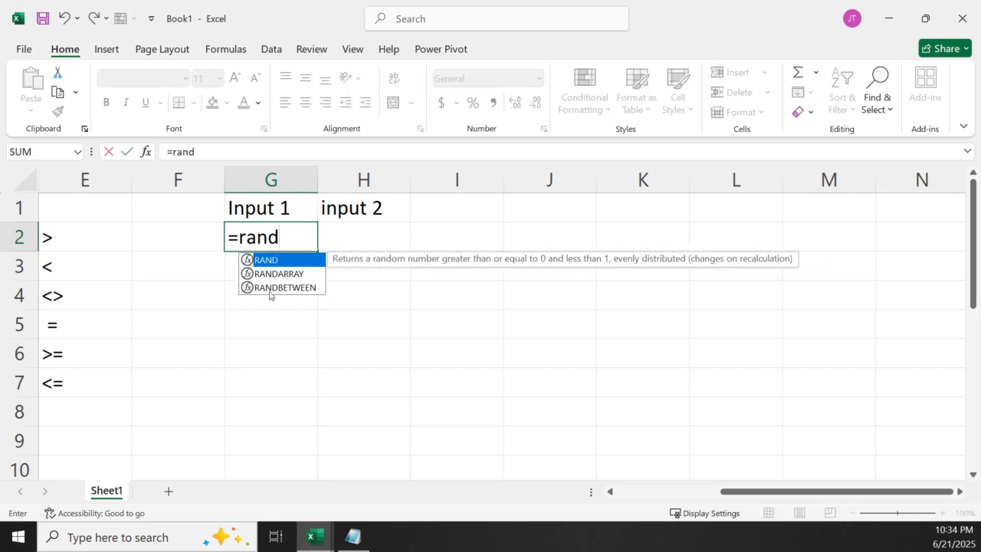
pyautogui.doubleClick(270, 287)
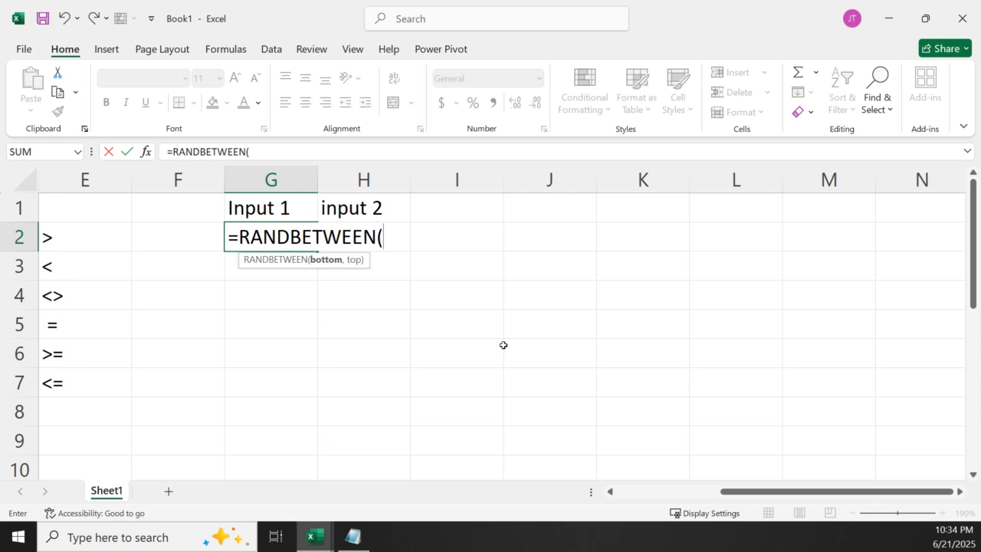
pyautogui.write('5')
pyautogui.press('BackSpace')
pyautogui.write('40,100')
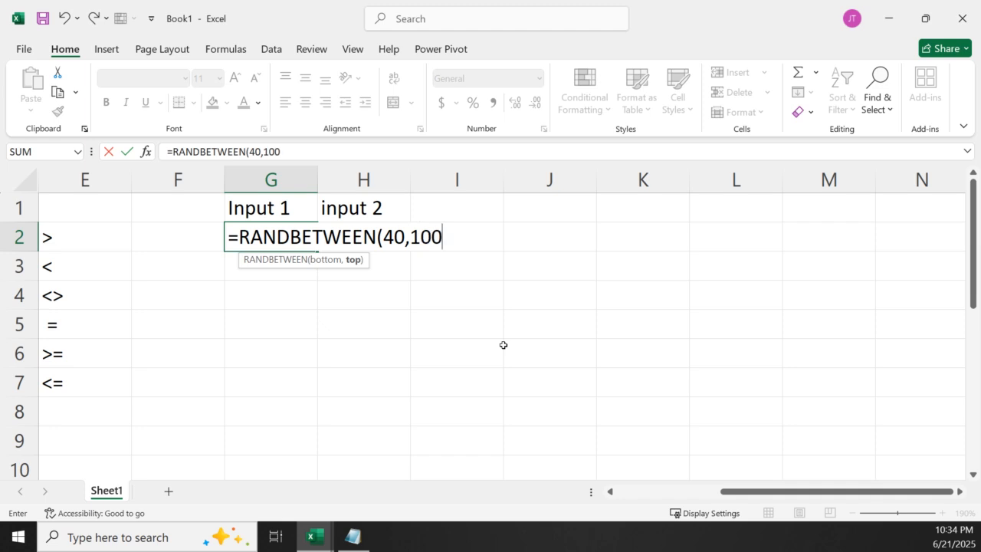
pyautogui.press('Return')
pyautogui.moveTo(281, 241); pyautogui.dragTo(398, 243)
pyautogui.click(286, 239)
pyautogui.moveTo(315, 248); pyautogui.dragTo(351, 246)
pyautogui.click(296, 235)
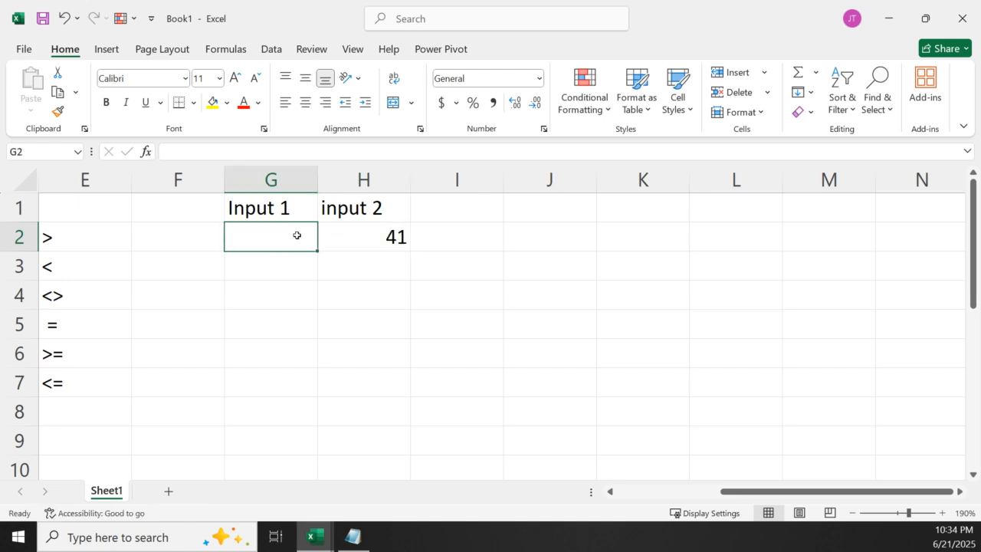
pyautogui.hotkey('ctrl', 'z')
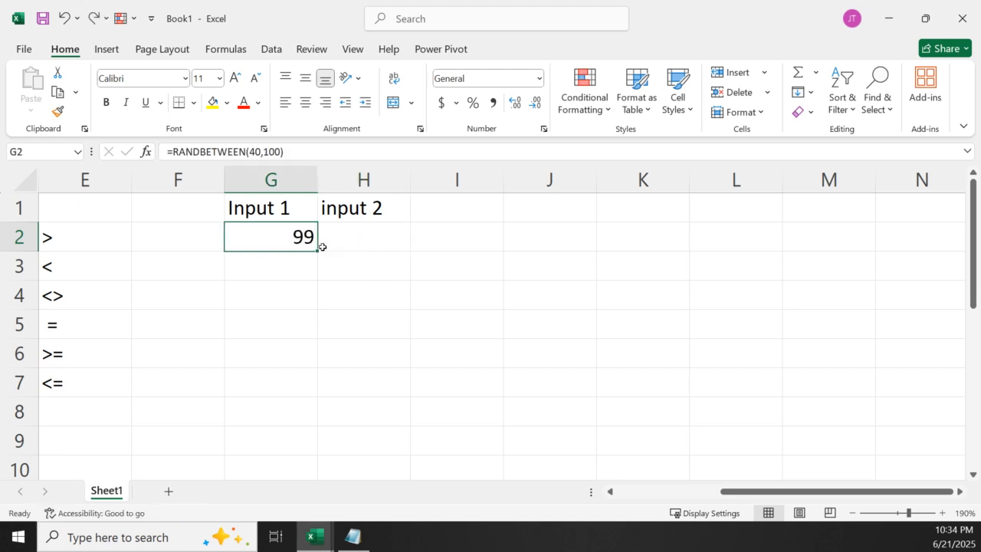
# Fill the RANDBETWEEN formula from G2 across G2:H9 and replace the formulas with static values
pyautogui.moveTo(318, 249); pyautogui.dragTo(400, 452)
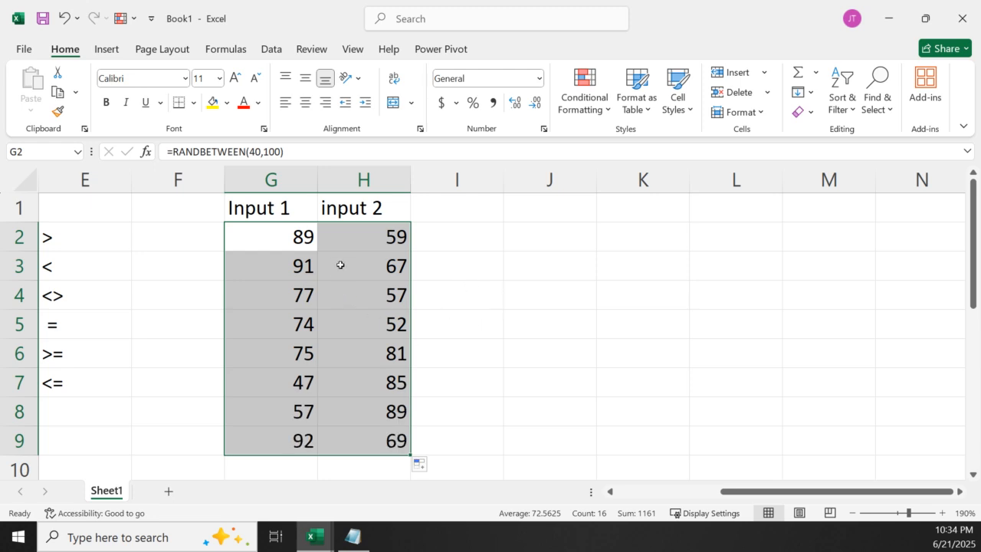
pyautogui.hotkey('ctrl', 'c')
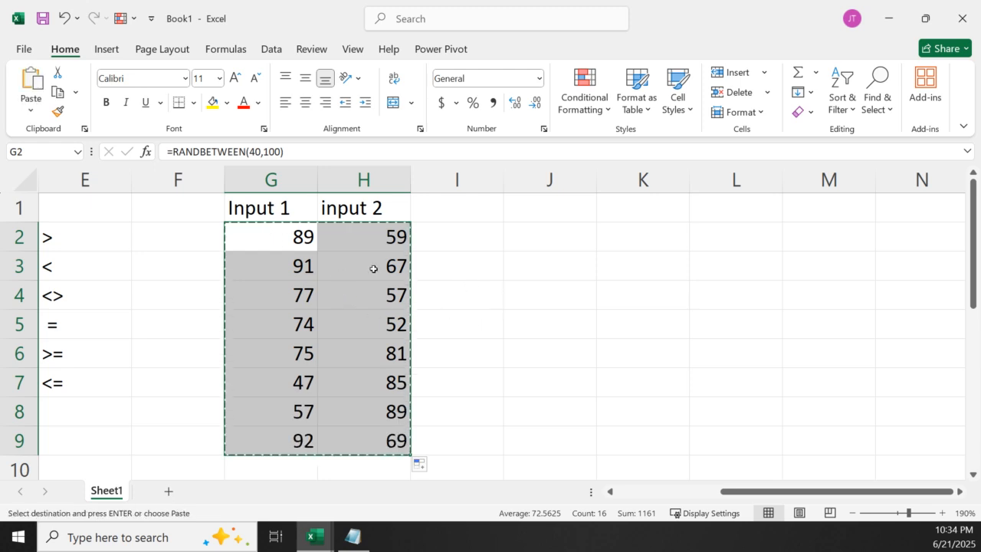
pyautogui.rightClick(324, 263)
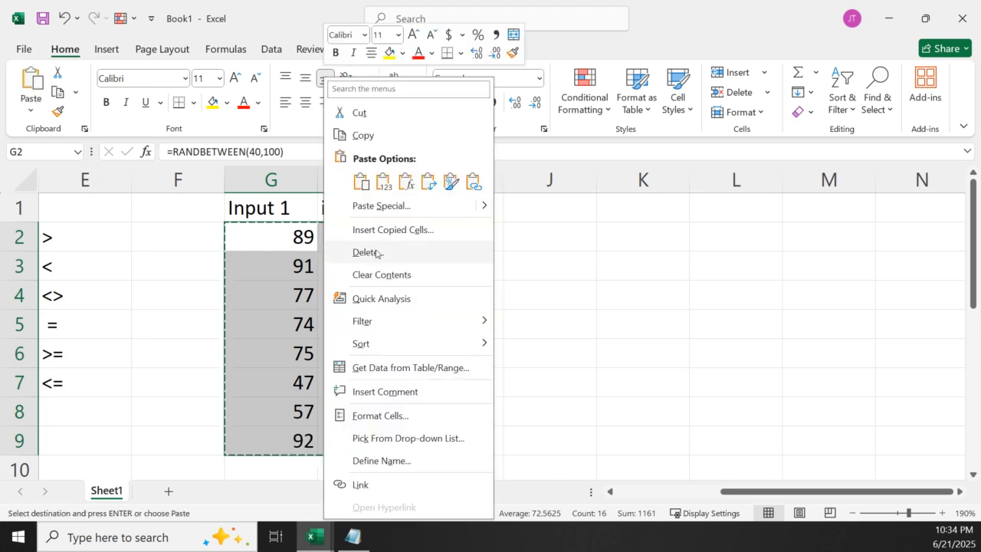
pyautogui.click(383, 185)
pyautogui.click(483, 303)
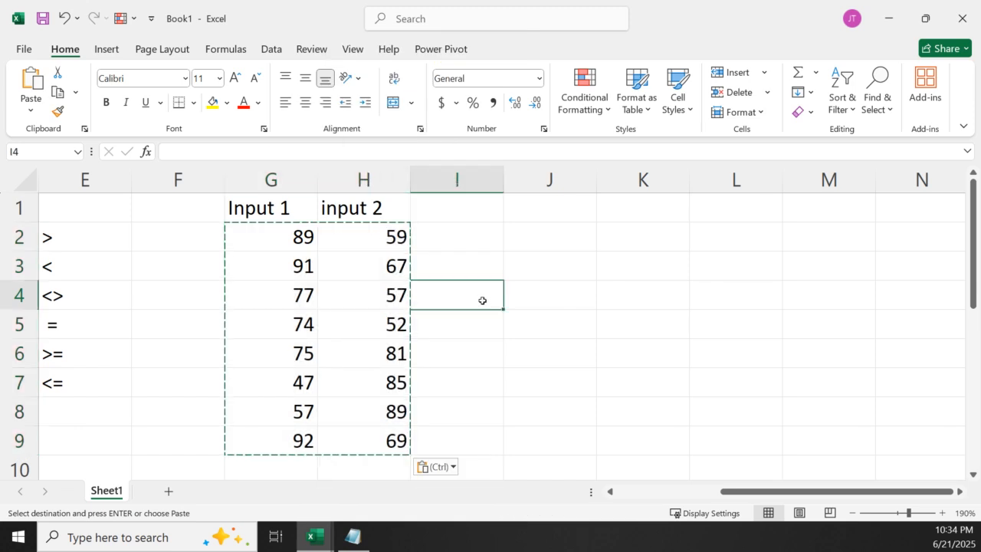
pyautogui.press('Escape')
# Center the headers and numbers in G1:H9 horizontally
pyautogui.moveTo(310, 407); pyautogui.dragTo(315, 386)
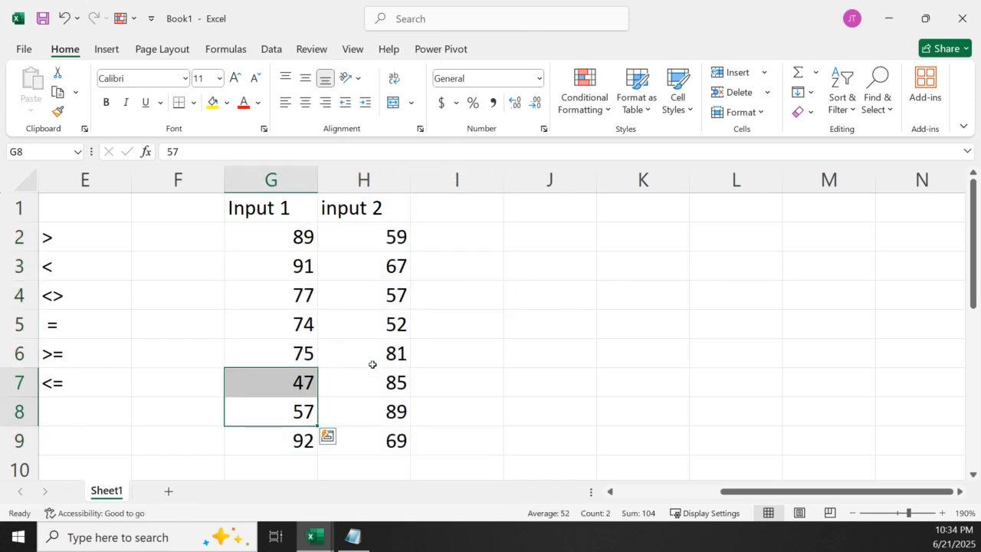
pyautogui.click(428, 330)
pyautogui.moveTo(249, 212); pyautogui.dragTo(376, 441)
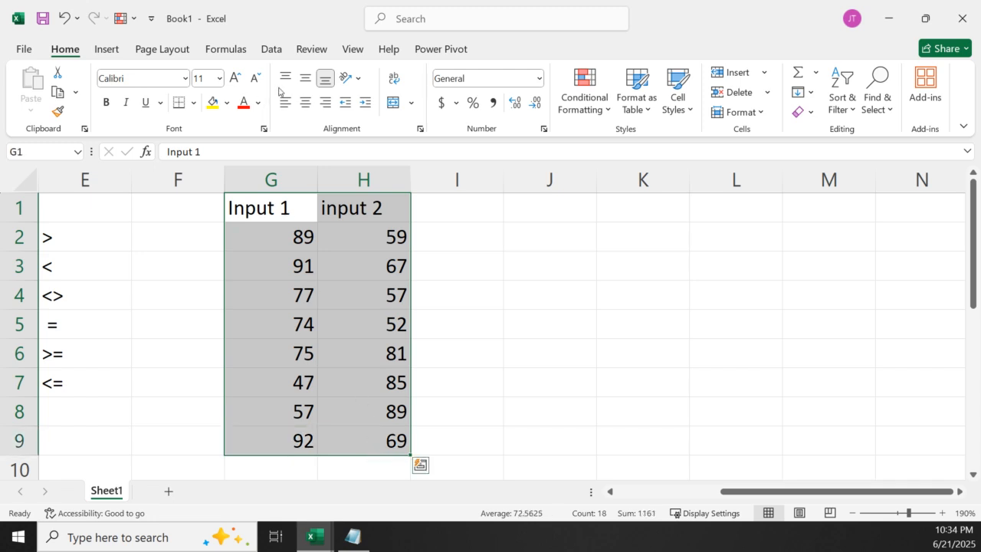
pyautogui.click(312, 103)
pyautogui.click(495, 258)
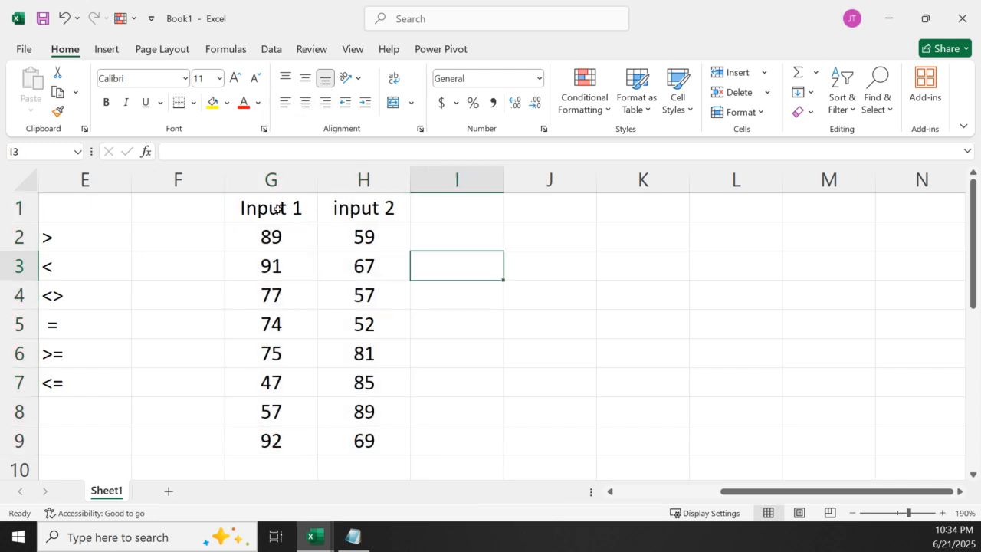
# Undo the centering, the value paste, the fill and the RANDBETWEEN entry so that G2:H9 is empty
pyautogui.hotkey('ctrl', 'z')
pyautogui.hotkey('ctrl', 'z')
pyautogui.hotkey('ctrl', 'z')
pyautogui.hotkey('ctrl', 'z')
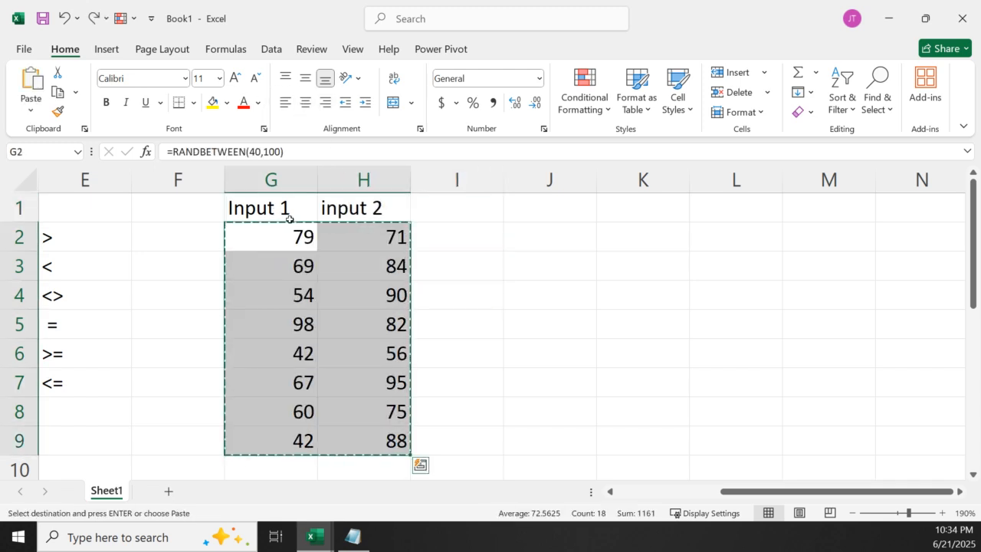
pyautogui.hotkey('ctrl', 'z')
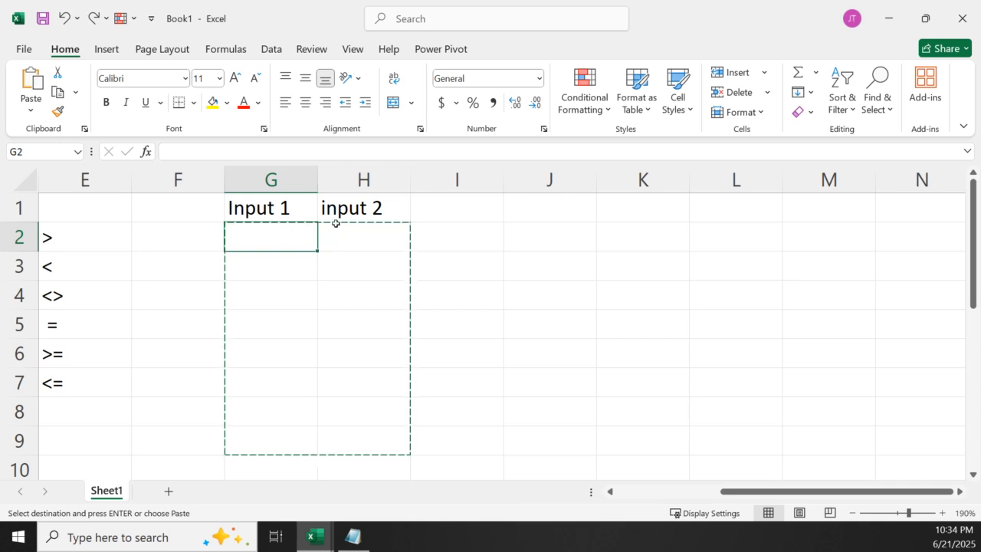
pyautogui.press('Escape')
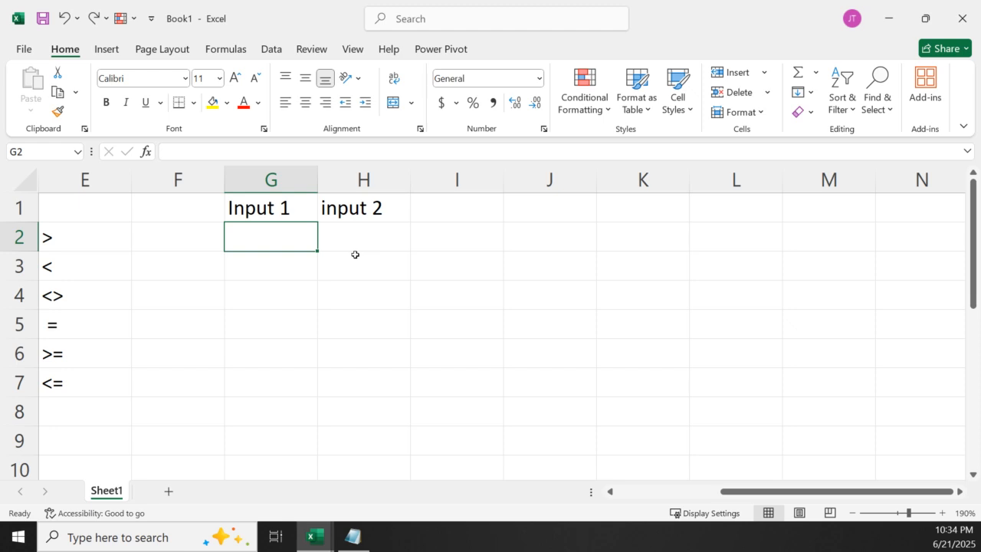
# Enter a RANDBETWEEN formula in G2 that returns a random number from 40 to 100
pyautogui.write('=r')
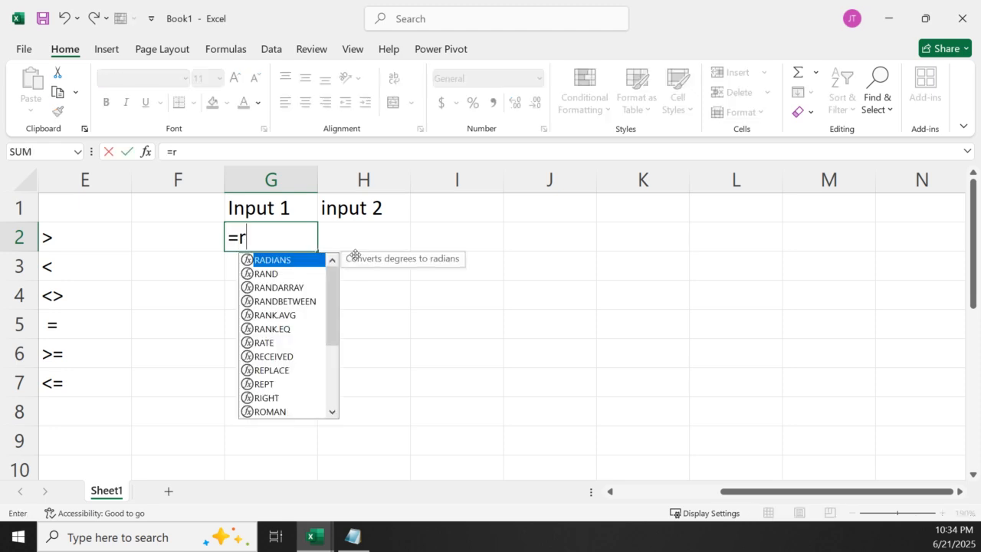
pyautogui.write('an')
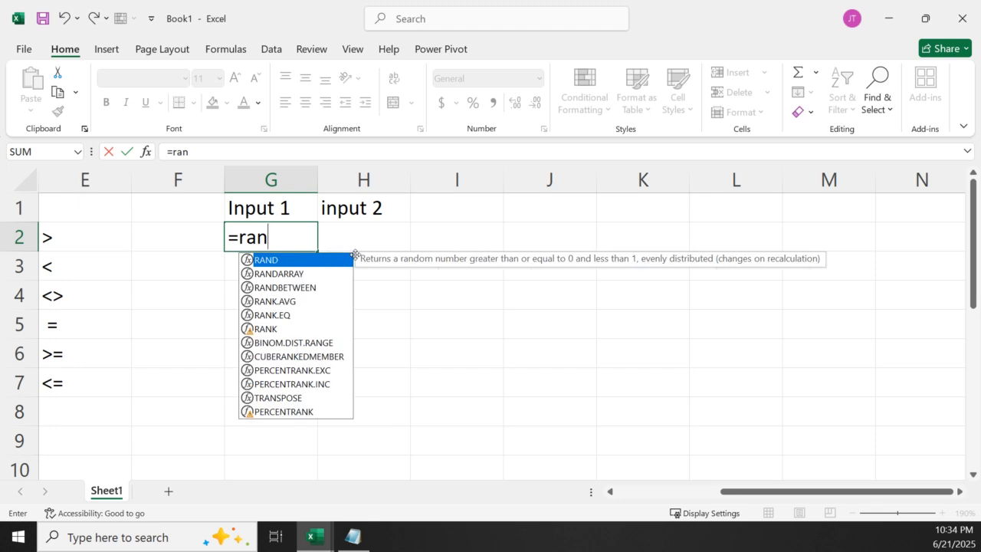
pyautogui.write('db')
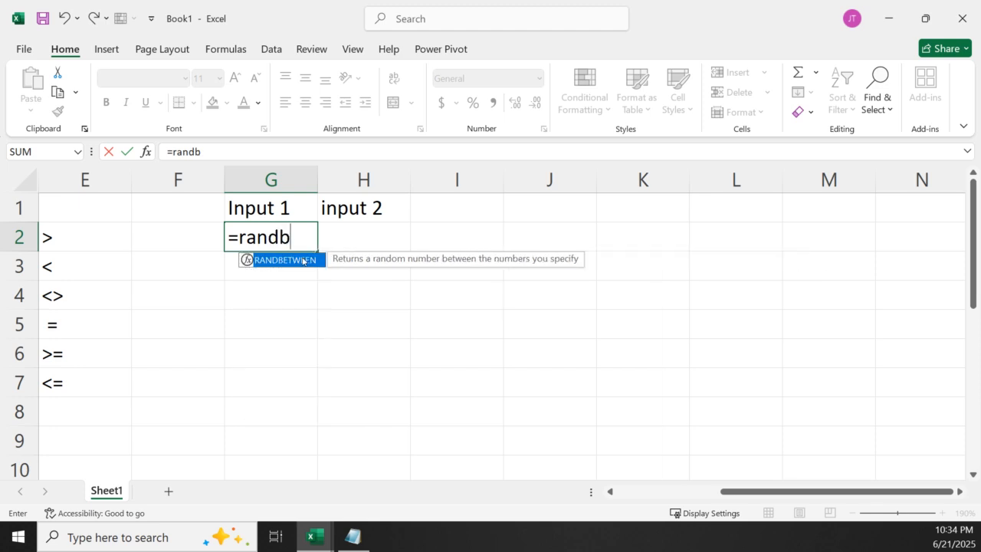
pyautogui.doubleClick(303, 261)
pyautogui.write('4')
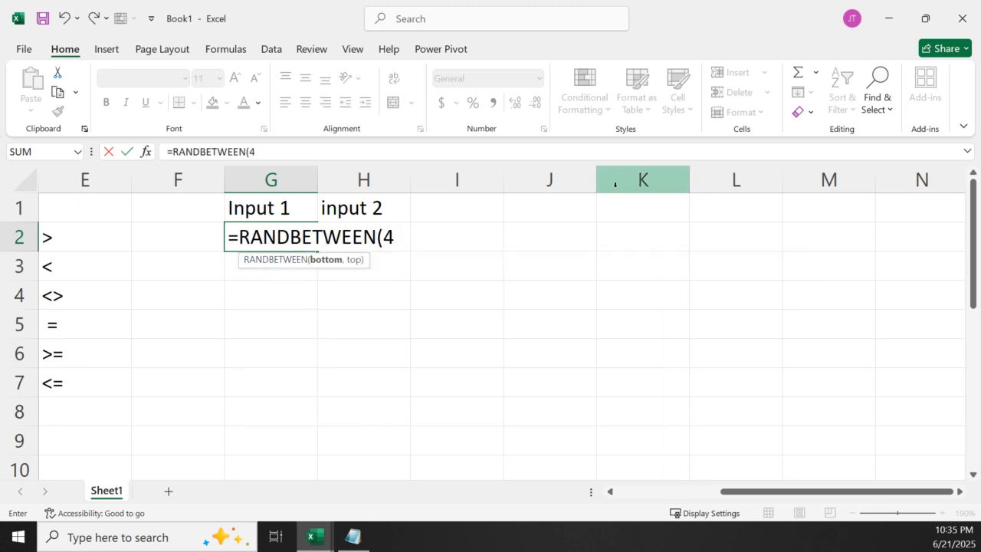
pyautogui.write('0,100')
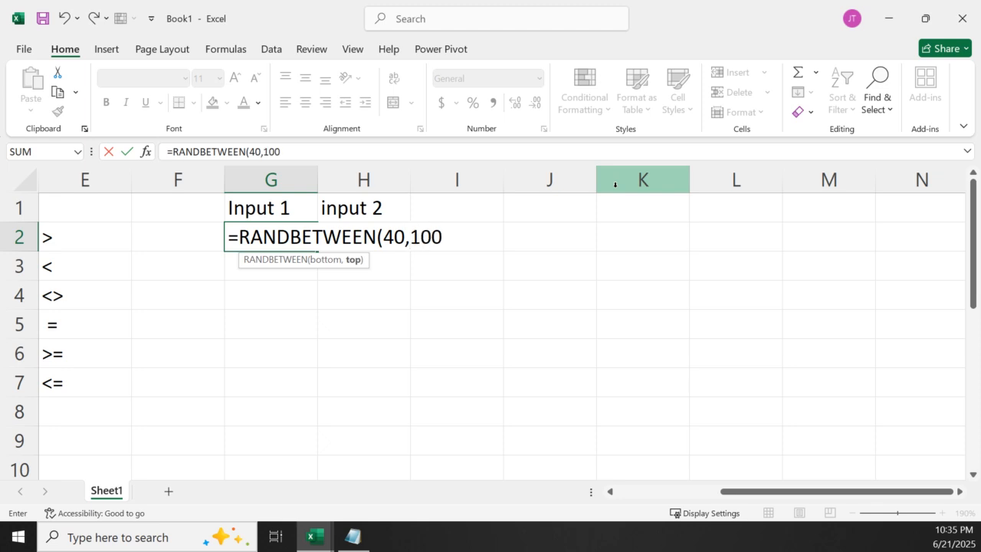
pyautogui.press('Return')
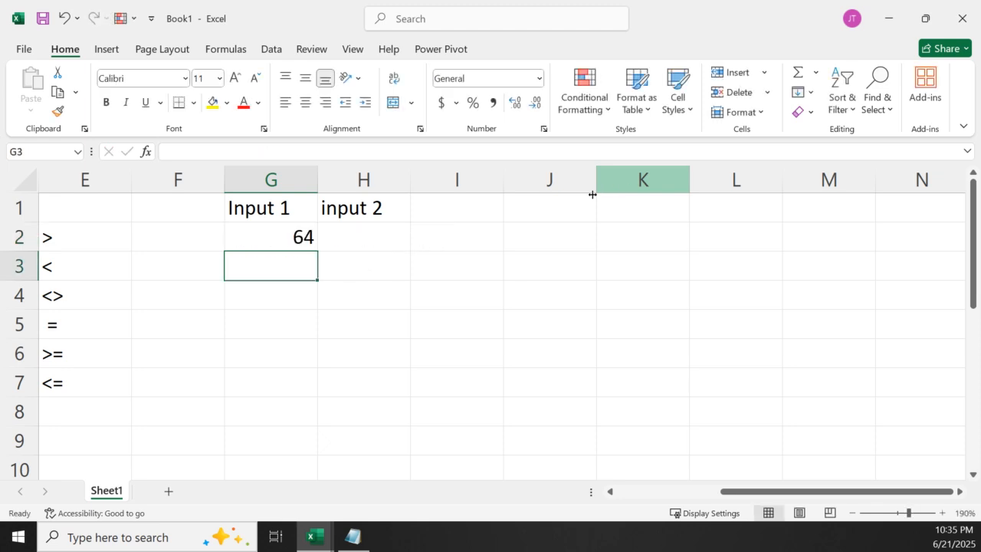
# Fill the random-number formula from G2 across G2:H9 and replace the formulas with their static values
pyautogui.click(281, 236)
pyautogui.moveTo(318, 252); pyautogui.dragTo(397, 451)
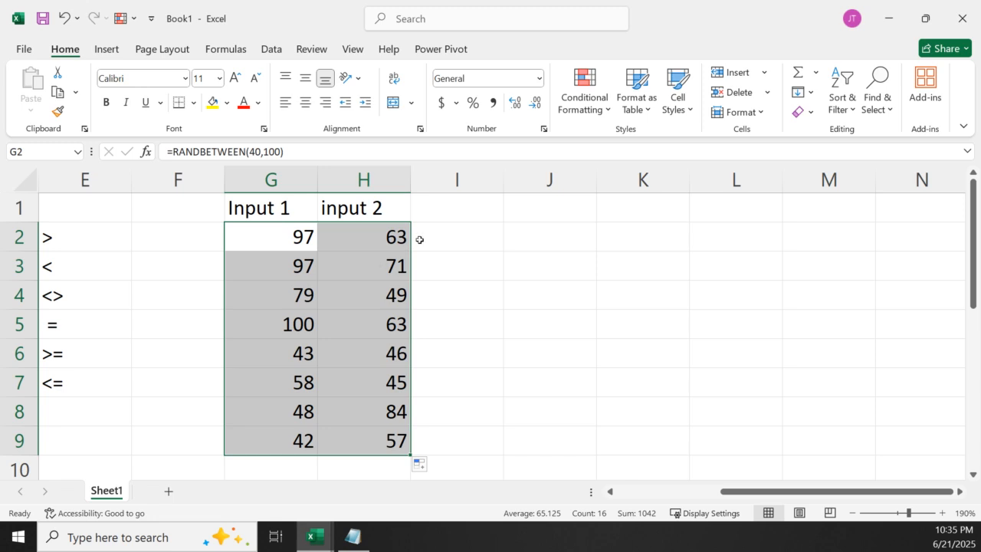
pyautogui.hotkey('ctrl', 'c')
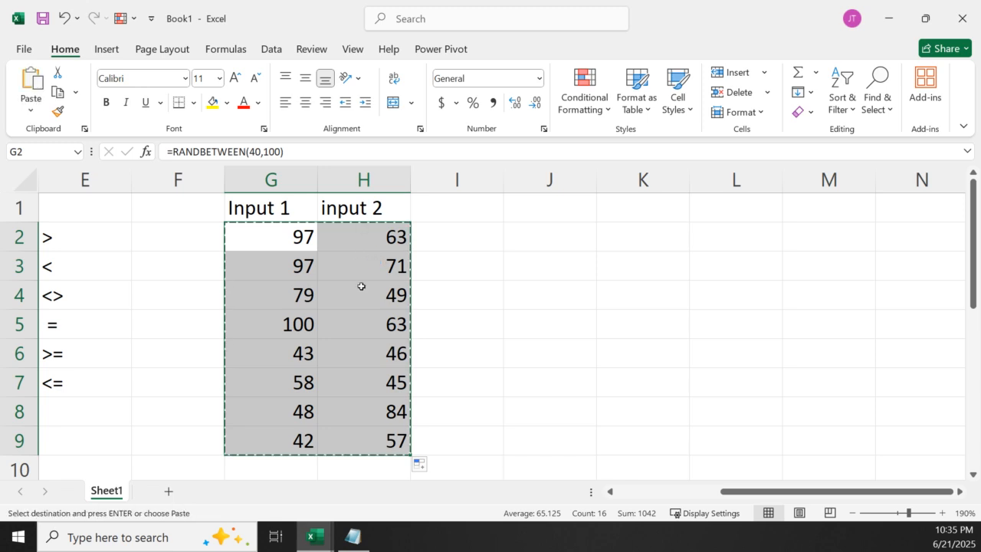
pyautogui.rightClick(367, 280)
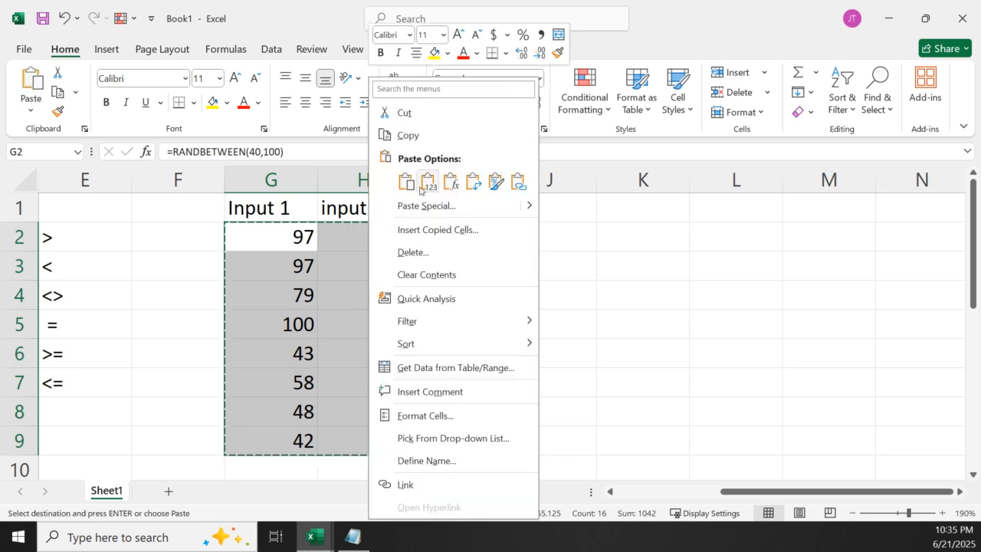
pyautogui.click(420, 186)
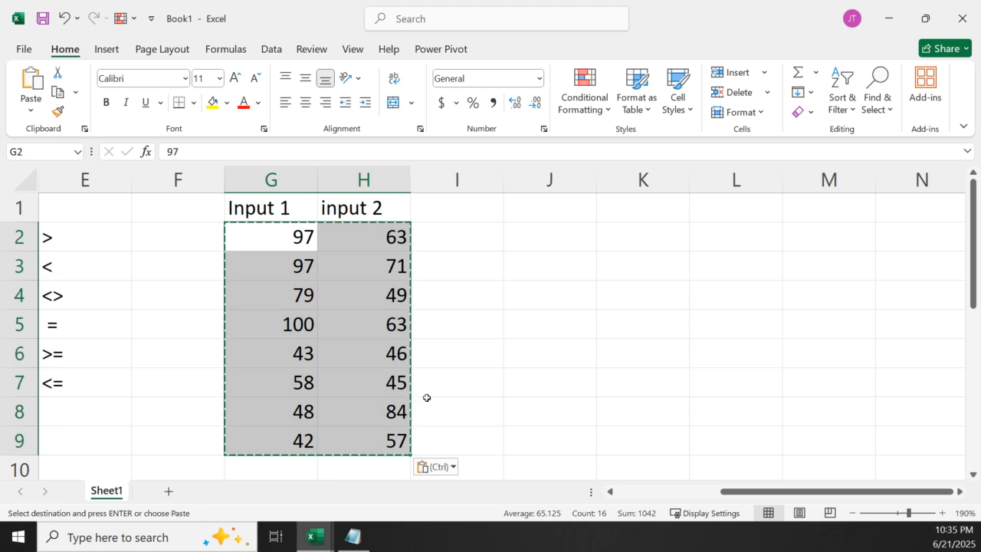
pyautogui.press('Escape')
pyautogui.click(497, 342)
pyautogui.click(345, 293)
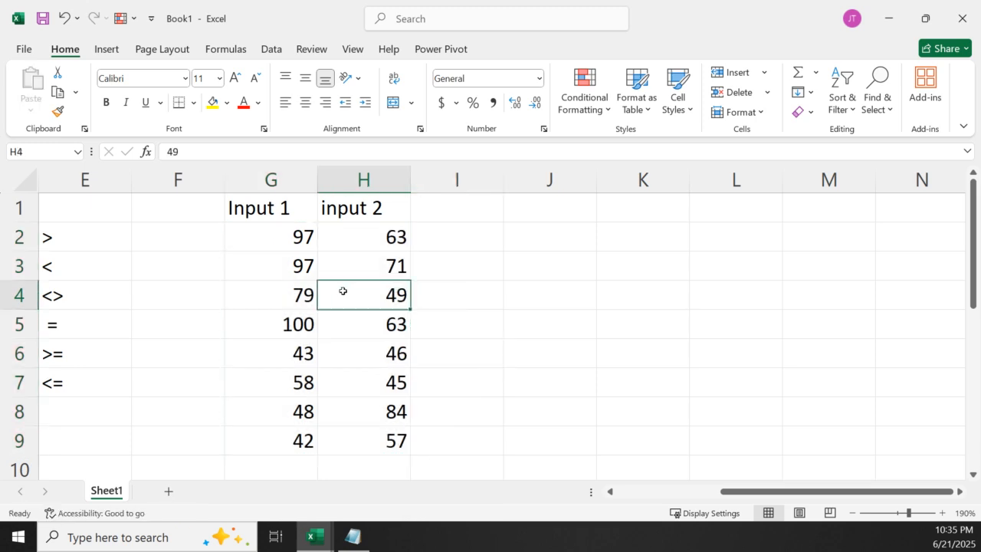
pyautogui.click(308, 306)
pyautogui.click(295, 348)
pyautogui.click(403, 391)
pyautogui.click(387, 438)
pyautogui.click(272, 328)
pyautogui.click(359, 229)
# Enter the greater-than sign > as the column header in I1
pyautogui.click(449, 201)
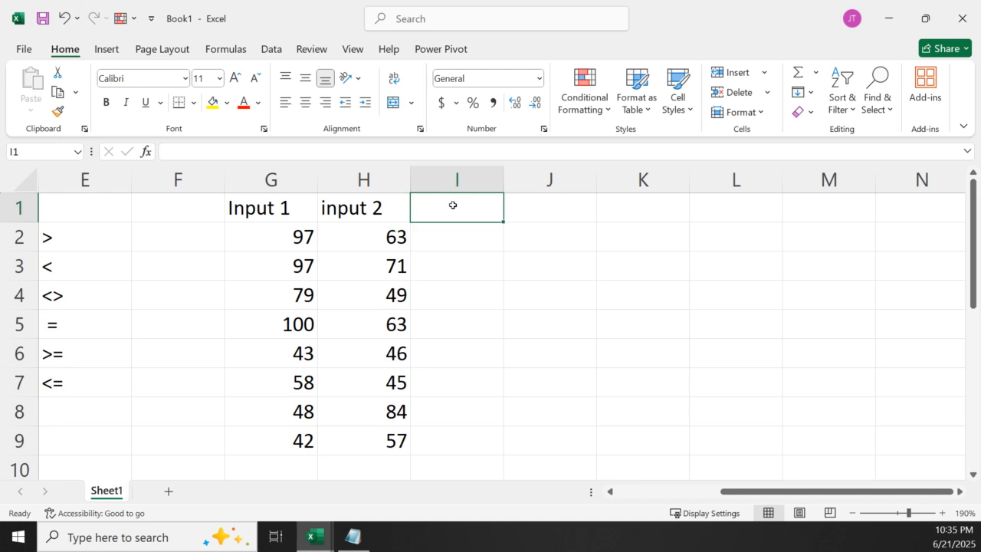
pyautogui.write('>')
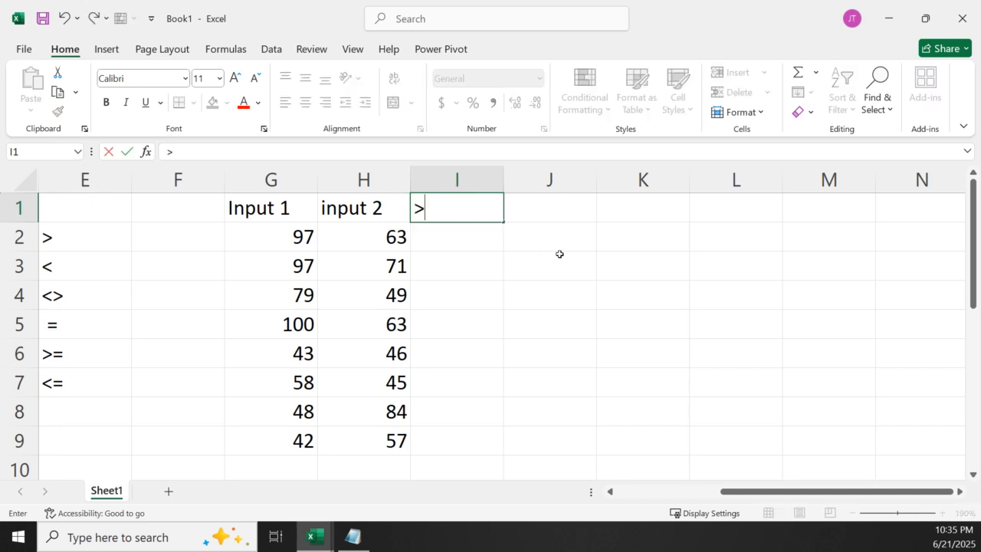
pyautogui.press('Return')
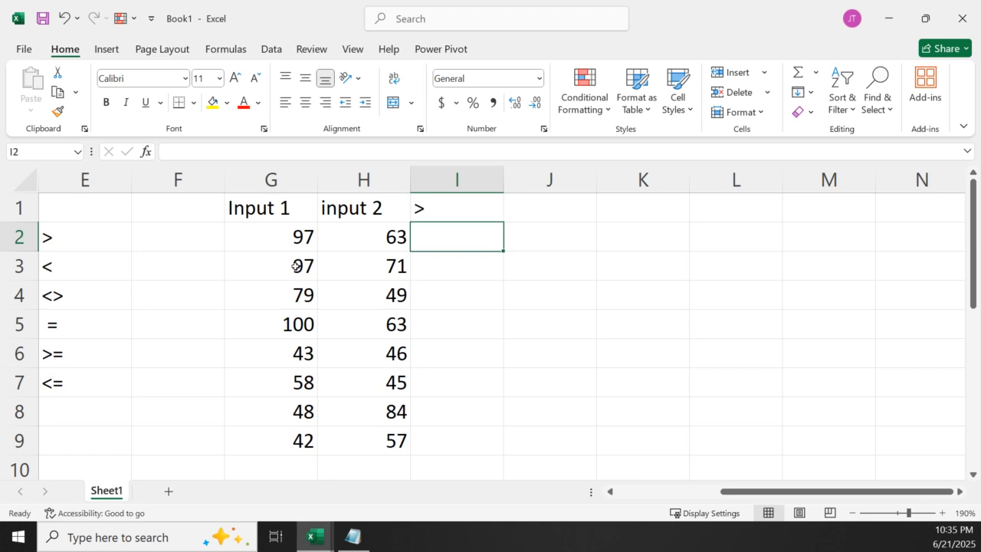
# Enter the comparison formula =G2>H2 in I2 and fill it down to I9
pyautogui.write('=')
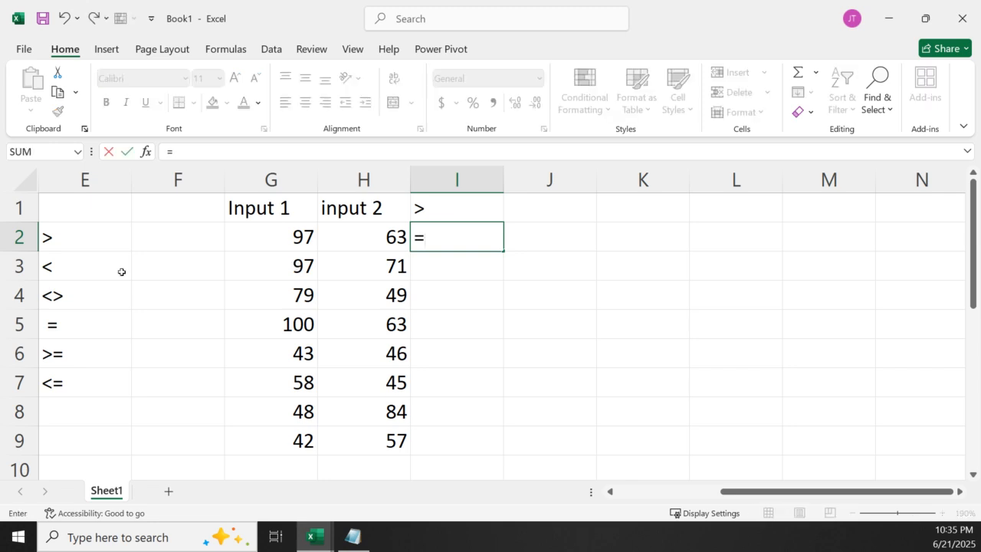
pyautogui.click(302, 247)
pyautogui.write('>')
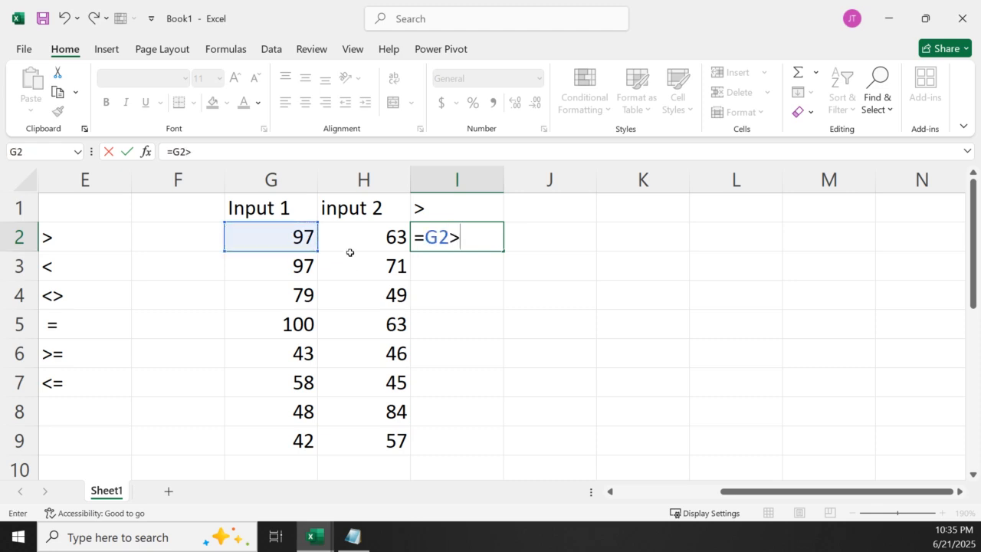
pyautogui.click(361, 244)
pyautogui.press('Return')
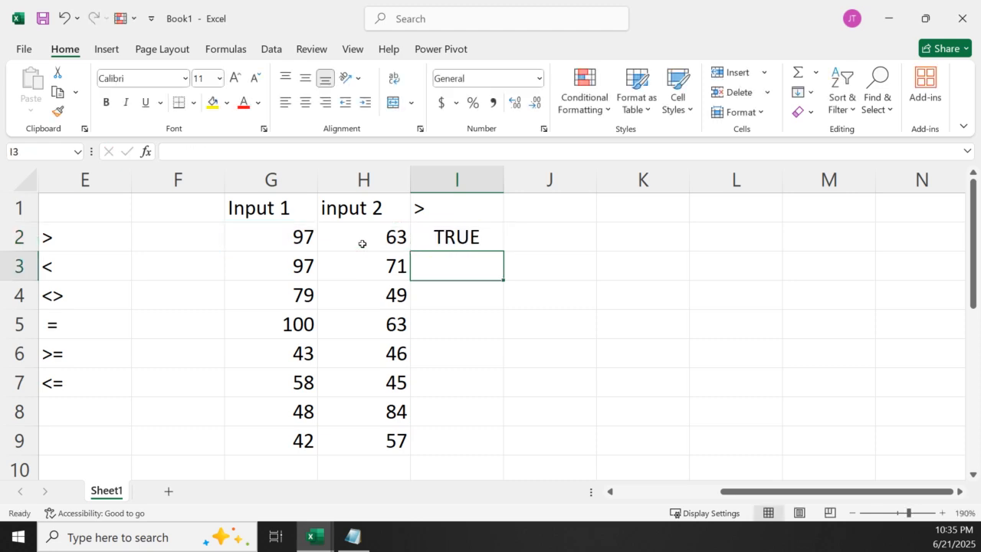
pyautogui.click(486, 240)
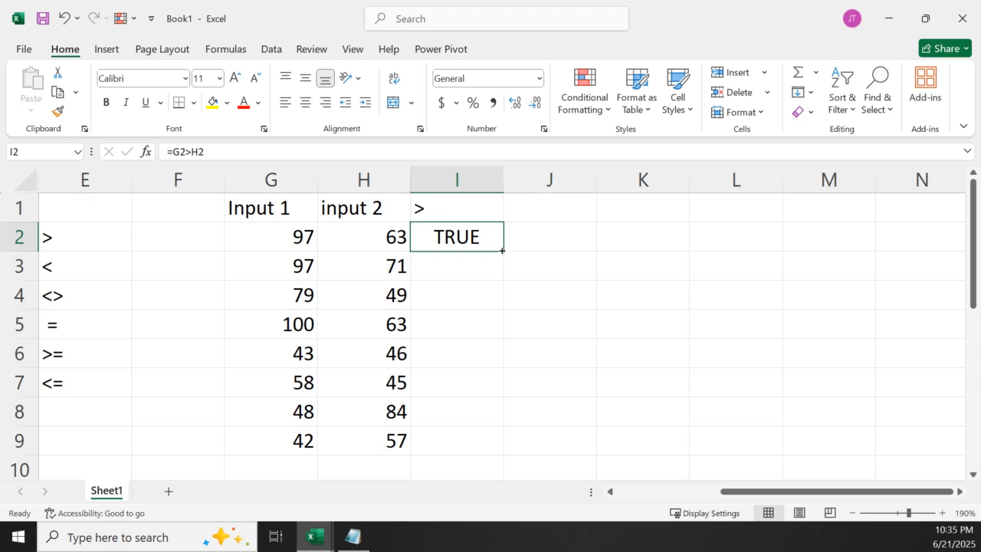
pyautogui.doubleClick(499, 252)
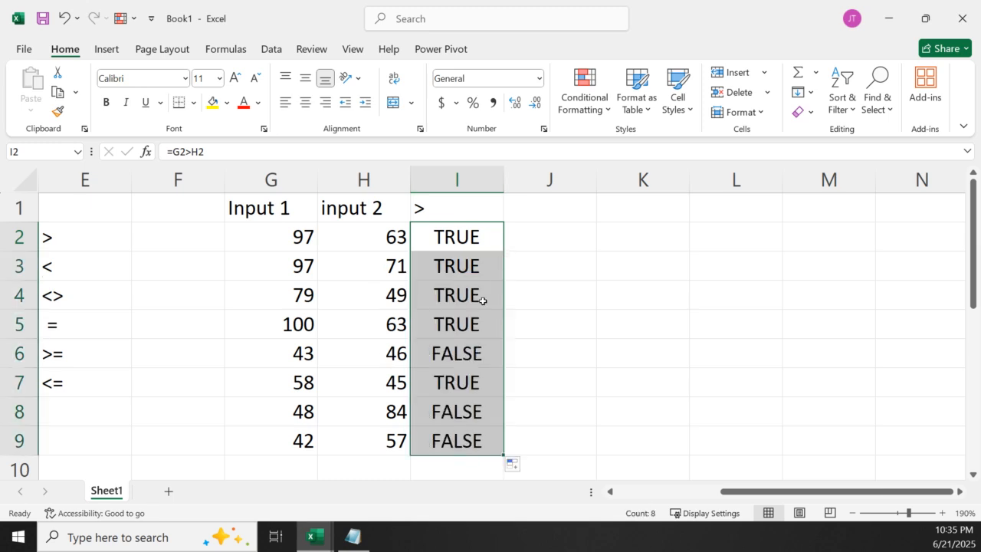
pyautogui.click(464, 273)
pyautogui.click(451, 292)
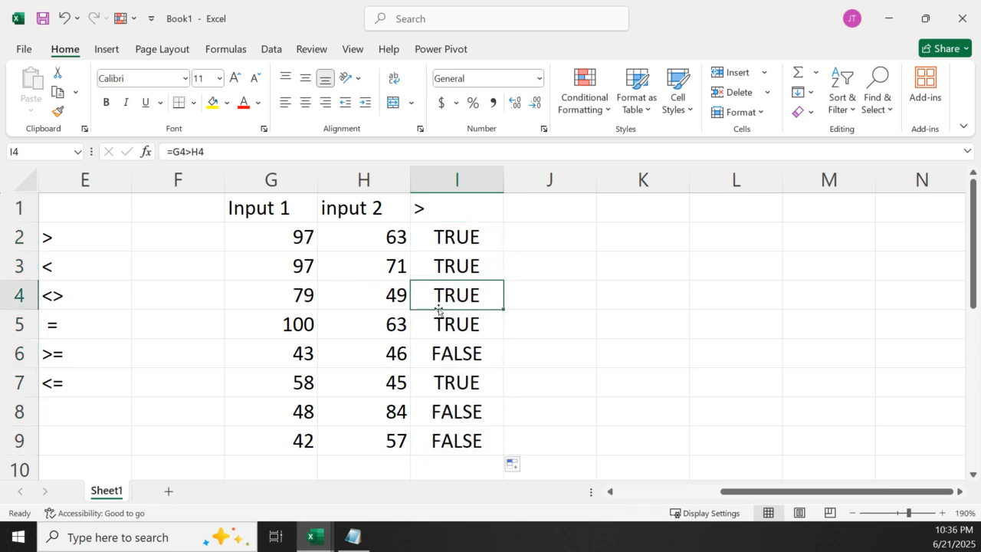
pyautogui.click(440, 323)
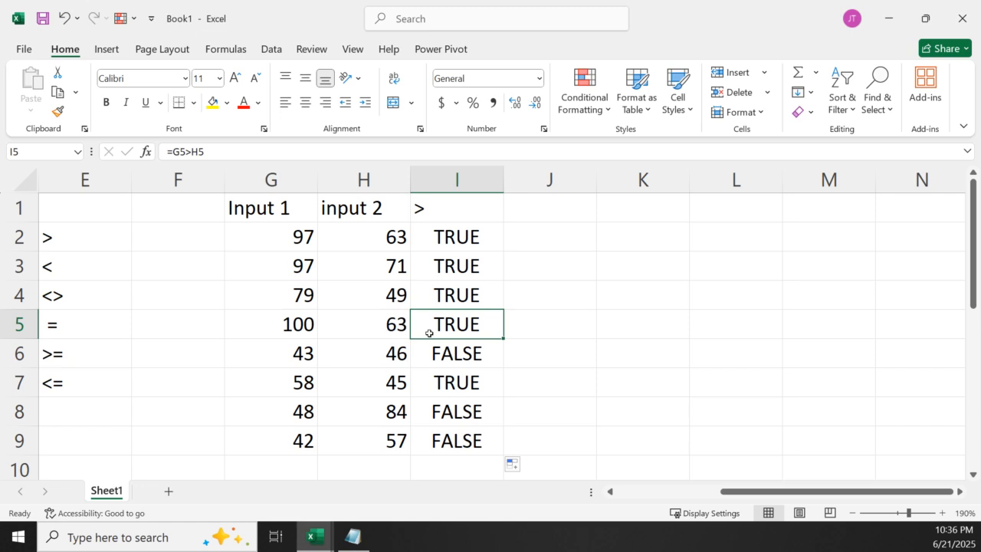
pyautogui.click(440, 392)
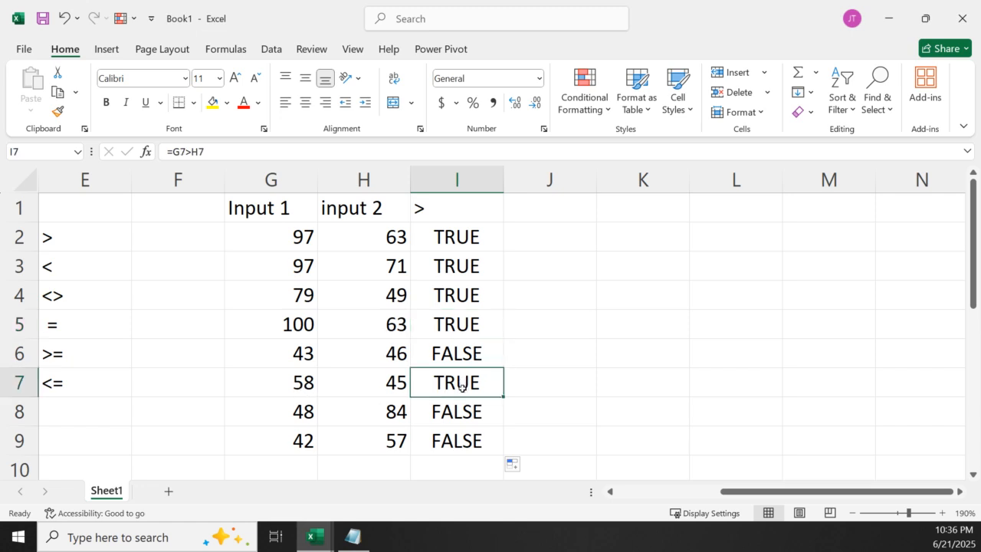
# Enter the less-than sign < as the column header in J1
pyautogui.click(536, 219)
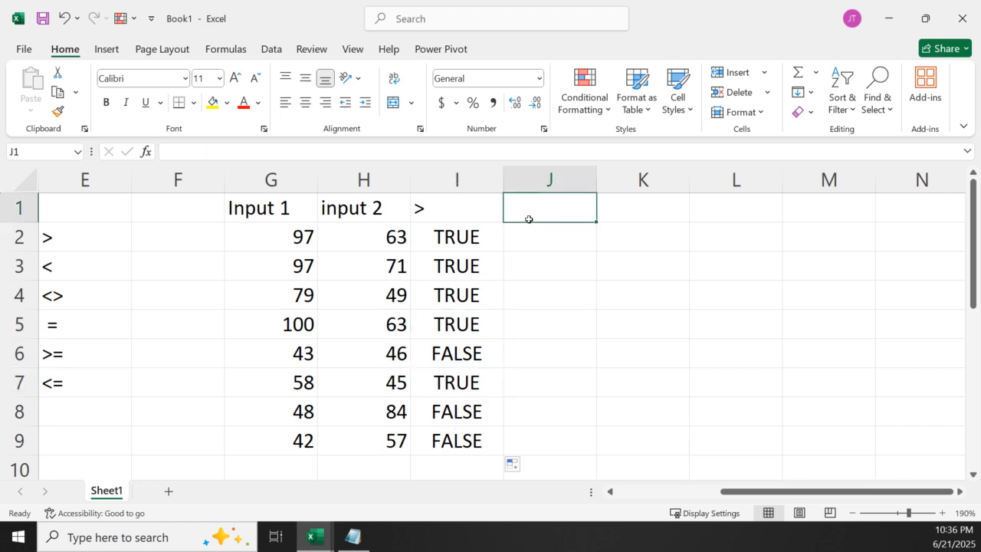
pyautogui.write('<')
pyautogui.press('Return')
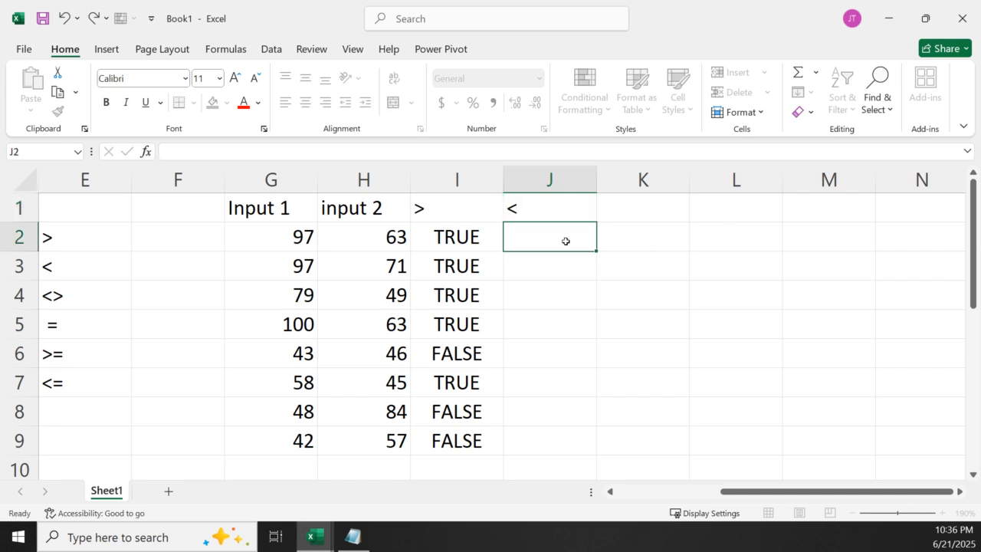
pyautogui.click(296, 247)
pyautogui.click(361, 247)
pyautogui.click(287, 248)
pyautogui.click(390, 238)
pyautogui.click(307, 235)
pyautogui.click(352, 248)
pyautogui.click(274, 249)
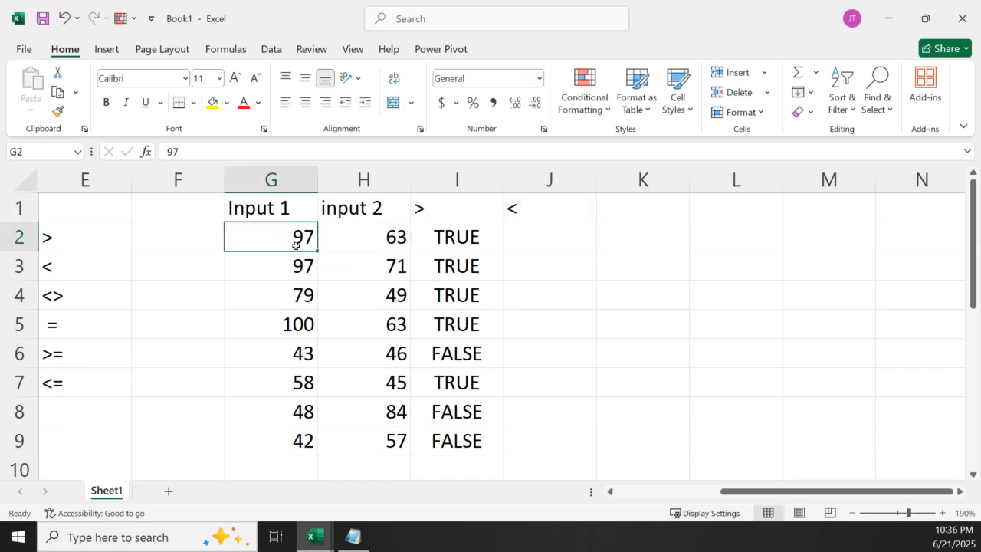
# Enter the comparison formula =G2<H2 in J2 and fill it down to J9
pyautogui.click(543, 241)
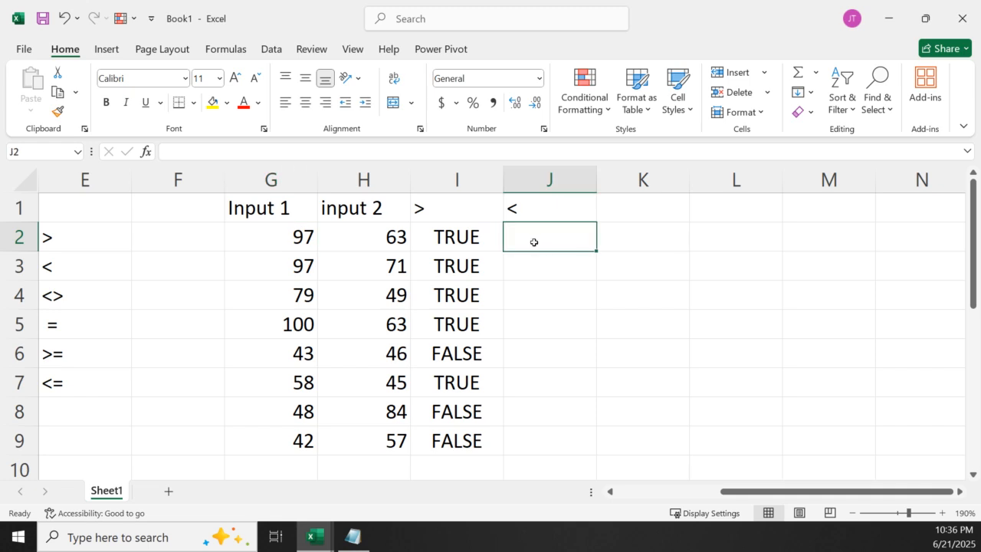
pyautogui.write('=')
pyautogui.click(303, 241)
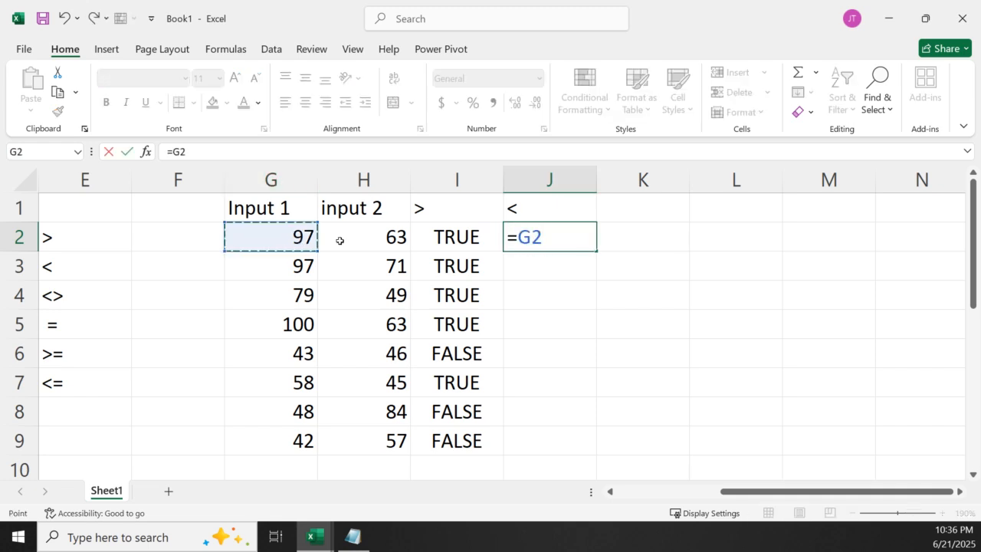
pyautogui.write('<')
pyautogui.click(344, 230)
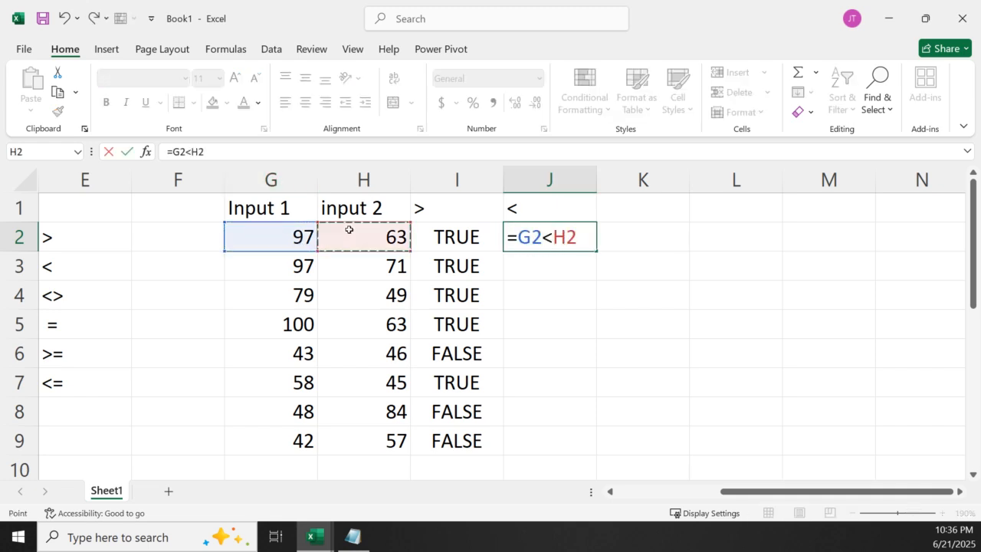
pyautogui.press('Return')
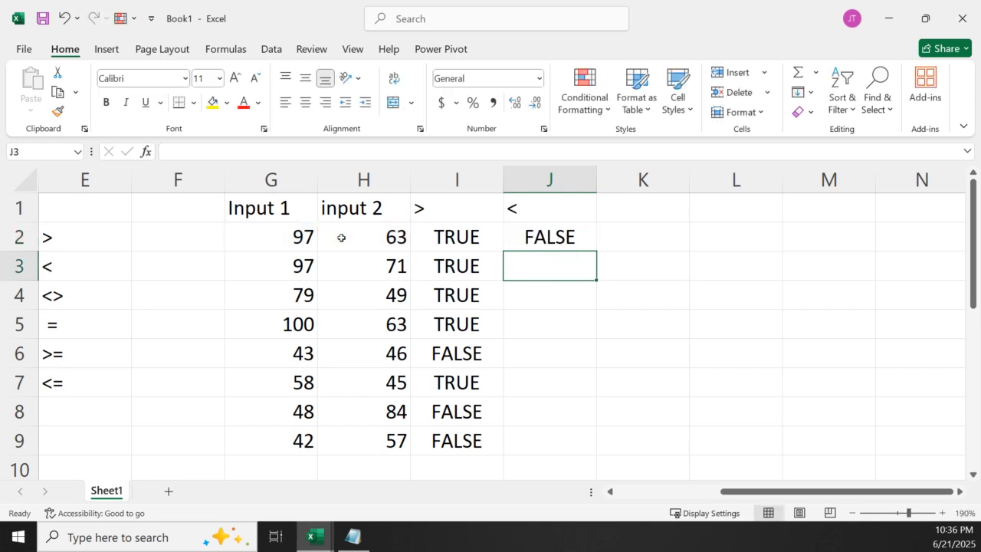
pyautogui.click(571, 237)
pyautogui.doubleClick(597, 250)
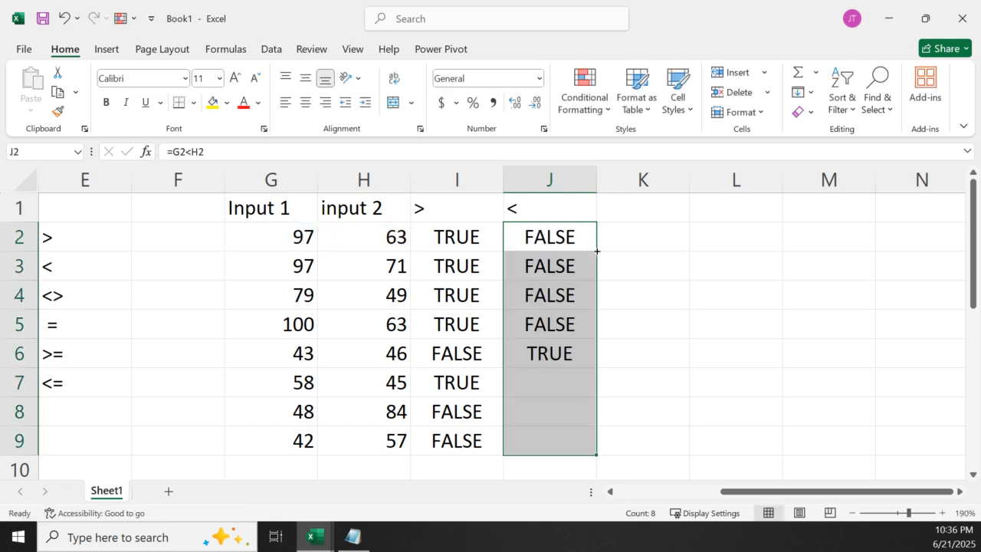
# Enter the less-than-or-equal sign <= as the column header in K1
pyautogui.click(647, 212)
pyautogui.write('=')
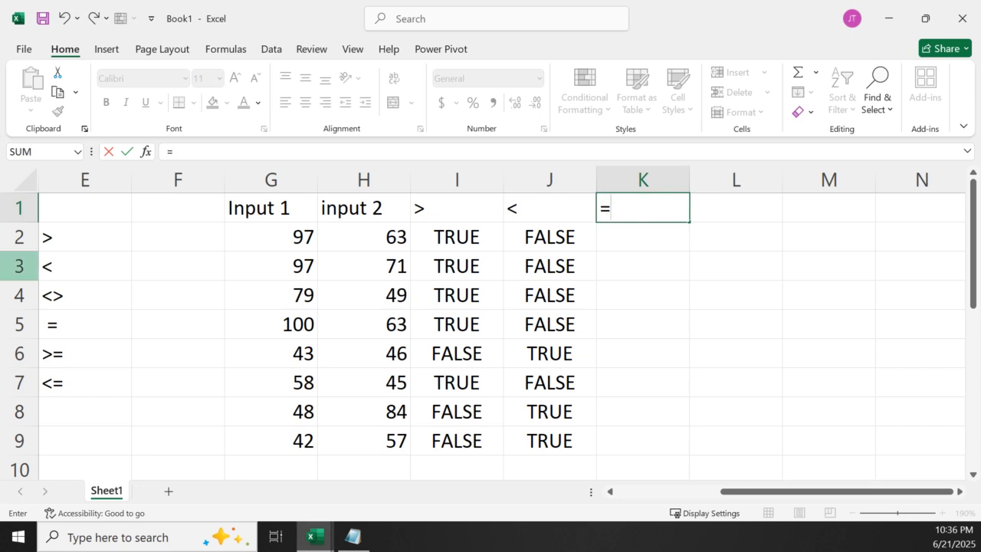
pyautogui.press('BackSpace')
pyautogui.write('<')
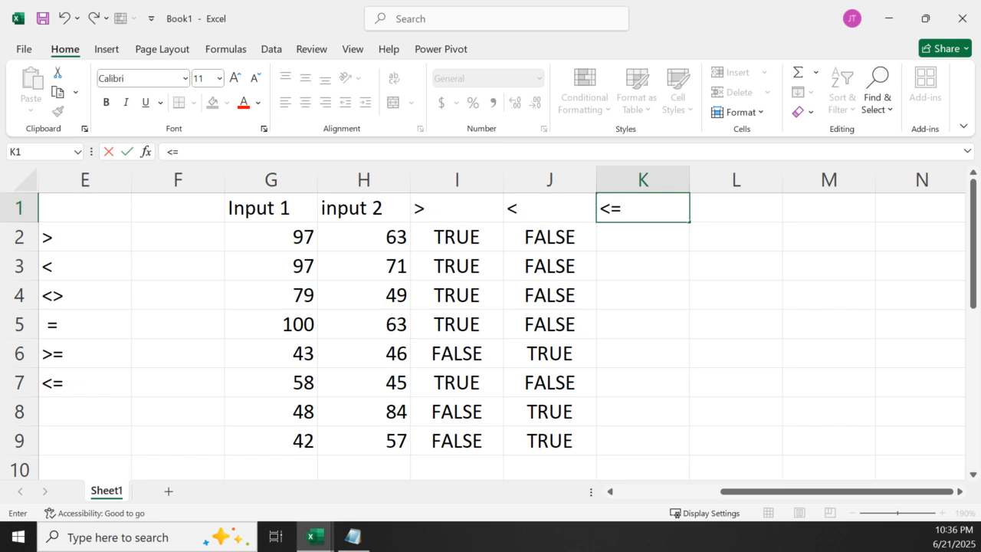
pyautogui.write('=')
# Enter a formula in K2 that tests whether G2 is less than or equal to H2
pyautogui.click(618, 242)
pyautogui.write('=')
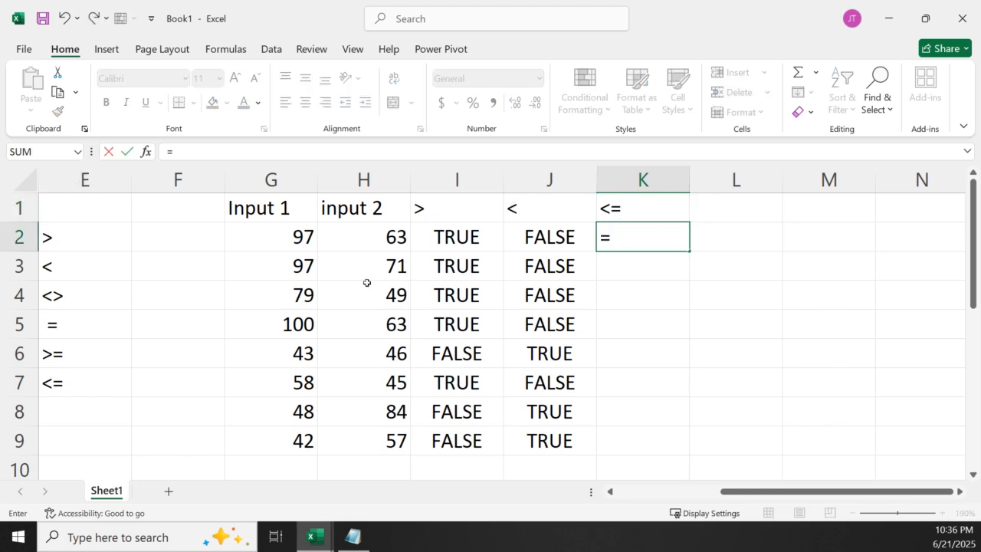
pyautogui.click(299, 240)
pyautogui.write('<=')
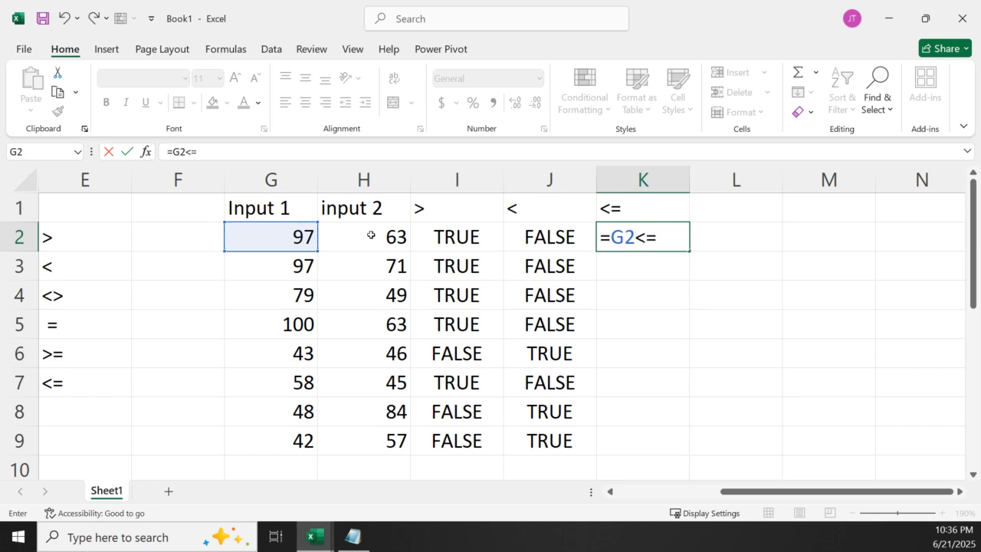
pyautogui.click(371, 235)
pyautogui.press('Return')
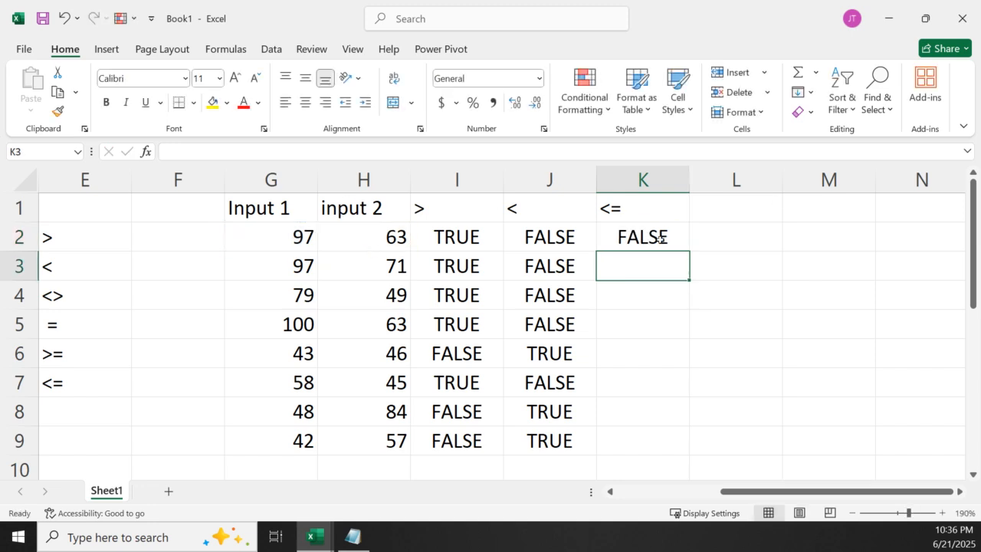
# Fill the less-than-or-equal comparison formula from K2 down to K9
pyautogui.click(660, 239)
pyautogui.doubleClick(689, 252)
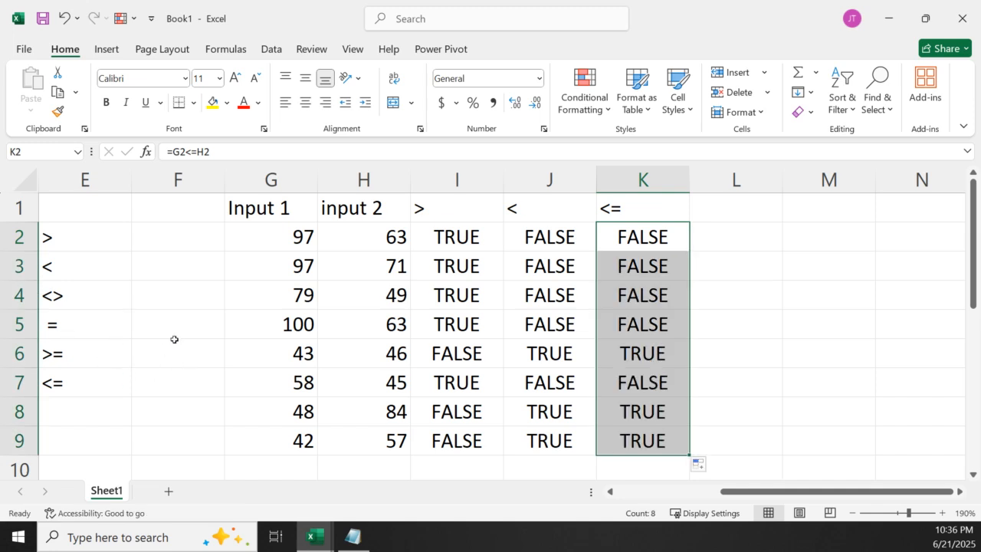
# Enter the not-equal sign <> as the column header in L1
pyautogui.click(705, 208)
pyautogui.write('=')
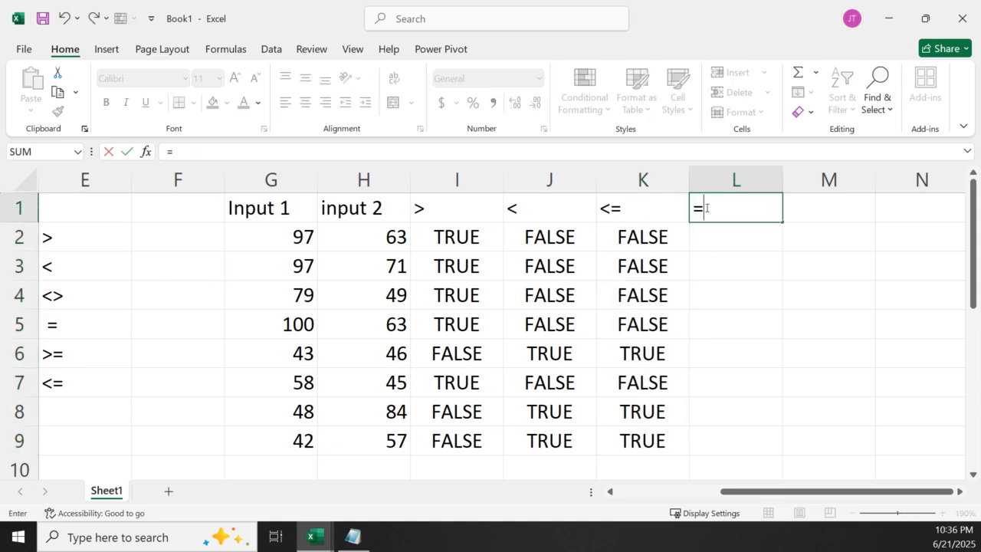
pyautogui.press('BackSpace')
pyautogui.write('<>')
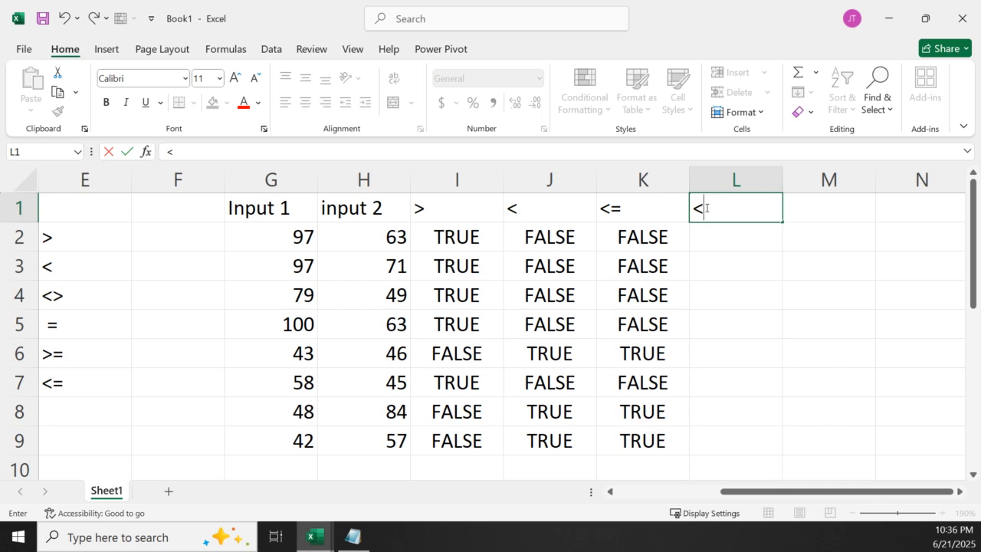
pyautogui.click(749, 255)
# Enter the comparison formula =G2<>H2 in L2 and fill it down to L9
pyautogui.click(734, 237)
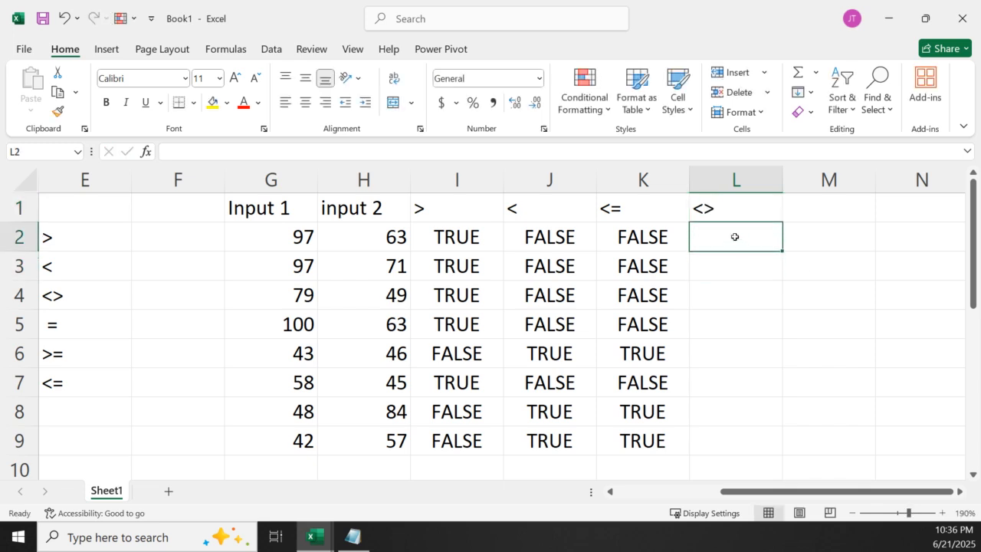
pyautogui.write('=')
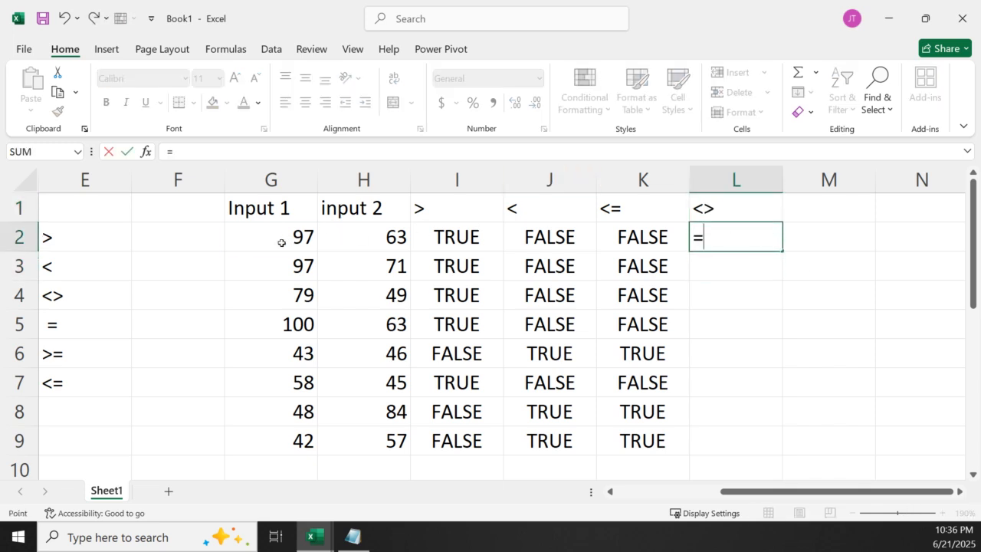
pyautogui.click(284, 242)
pyautogui.write('<>')
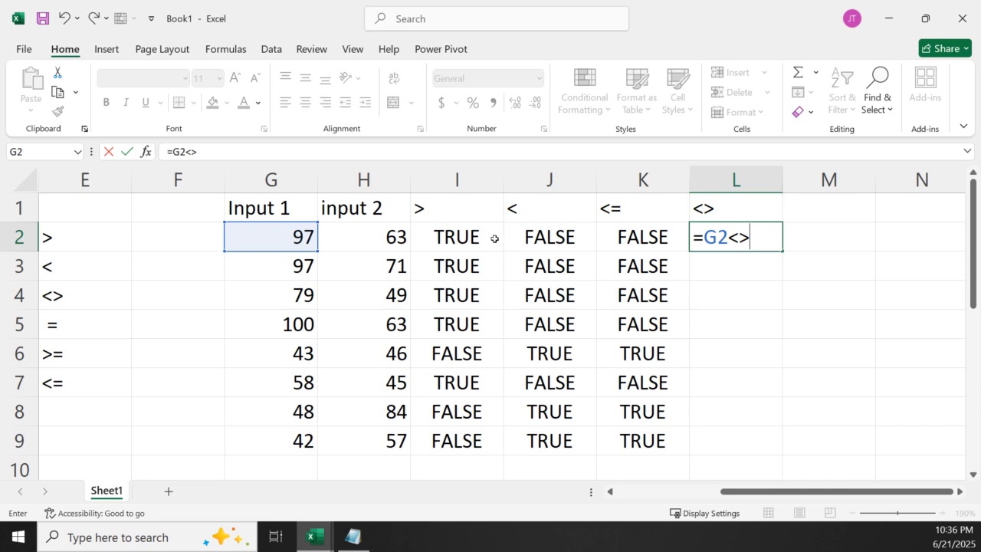
pyautogui.click(356, 250)
pyautogui.press('Return')
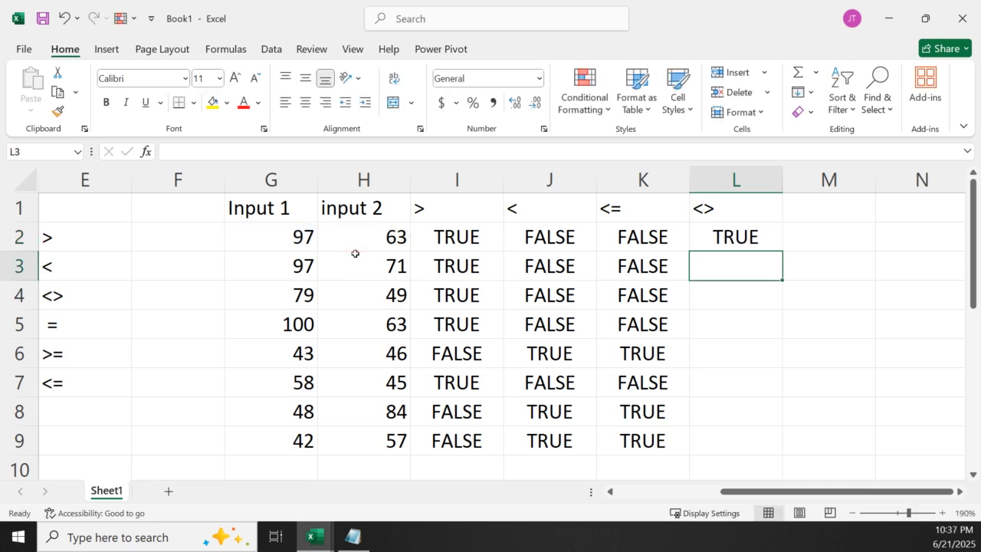
pyautogui.click(730, 243)
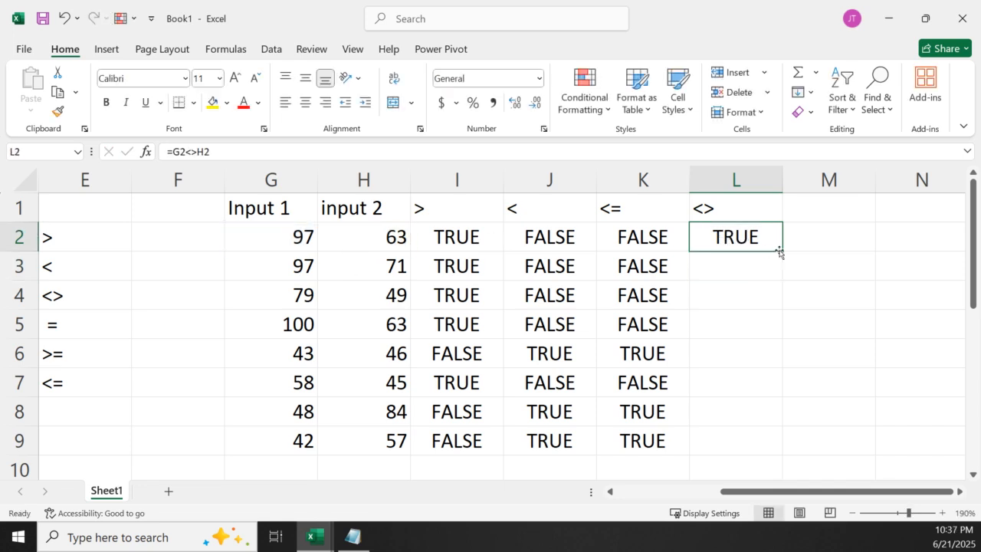
pyautogui.doubleClick(781, 250)
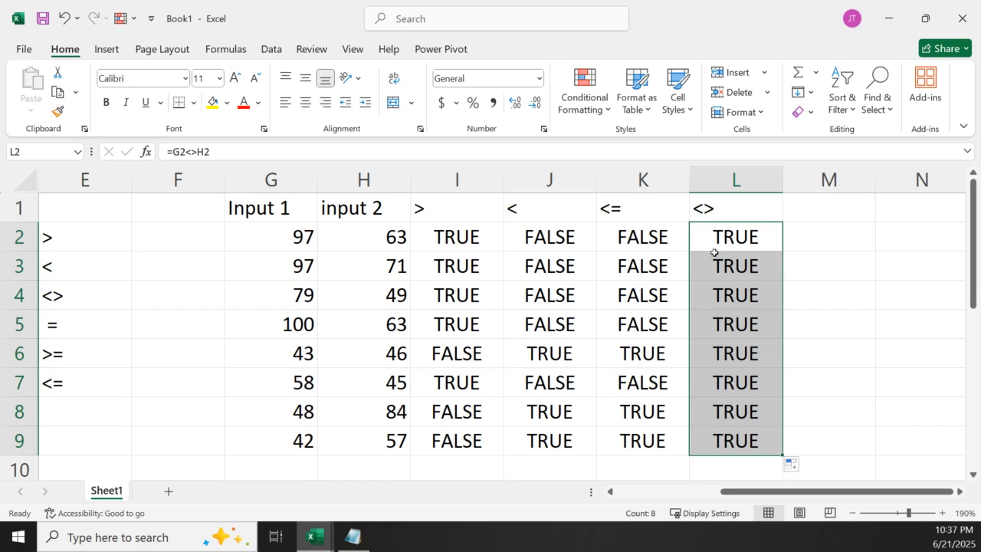
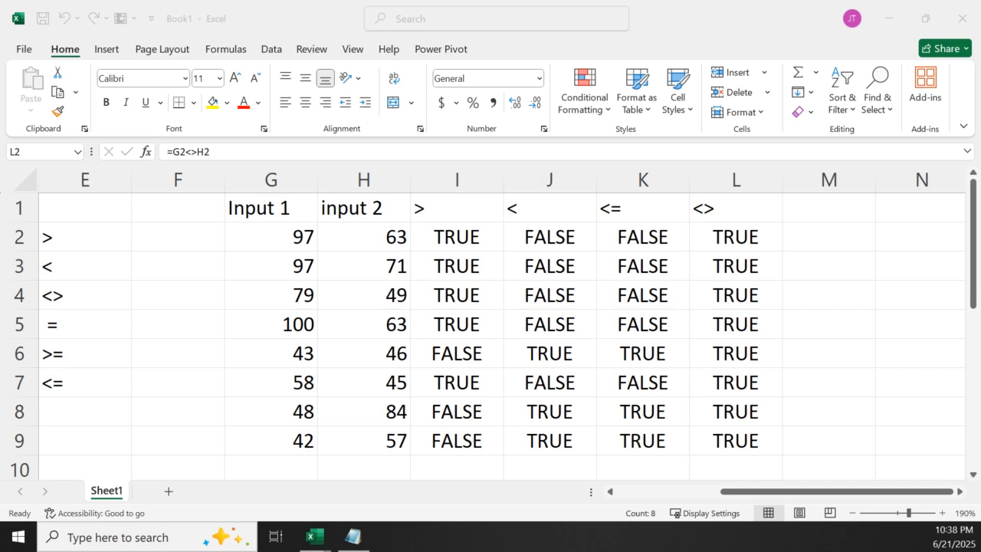
# Enter the column header >= in cell M1, beside the <> header
pyautogui.click(683, 260)
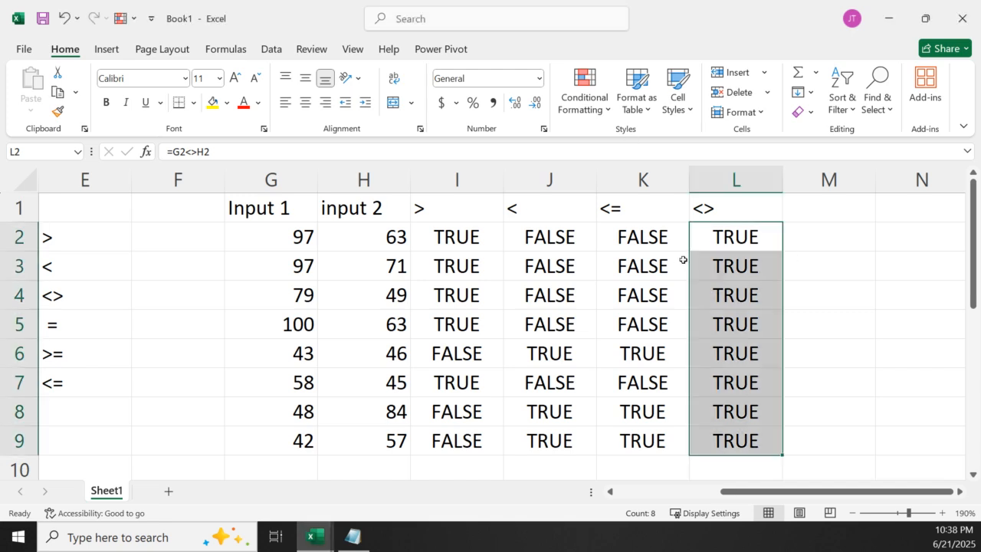
pyautogui.click(790, 214)
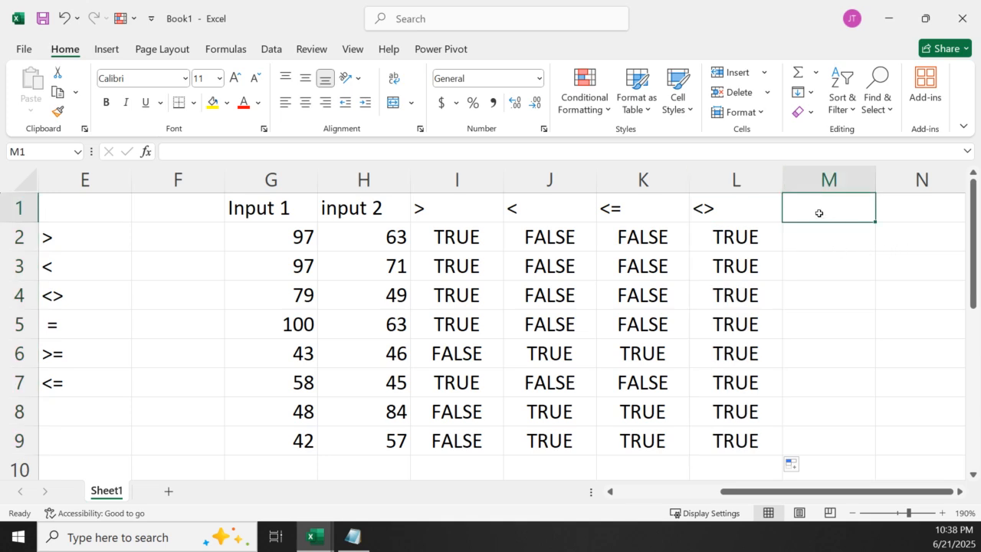
pyautogui.write('>=')
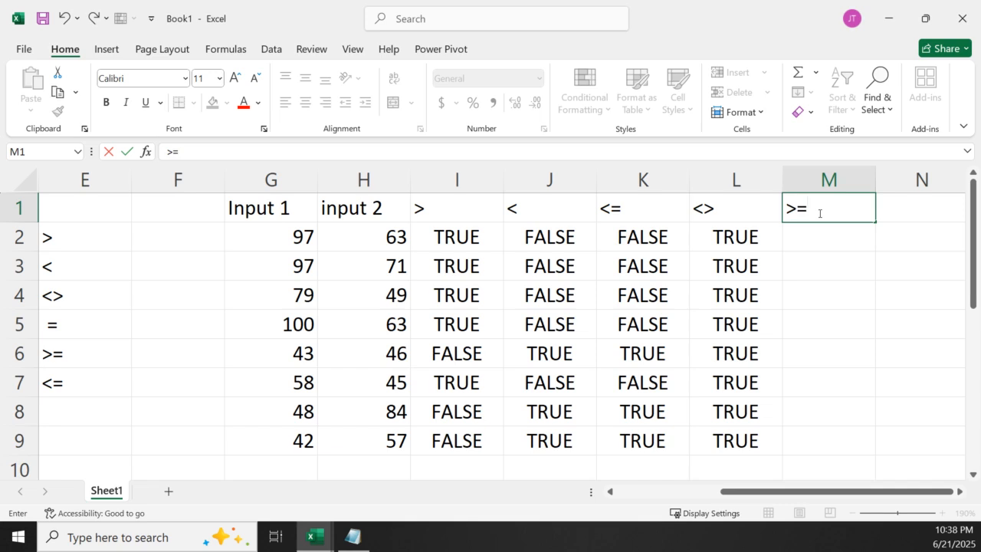
# Enter the formula =G2>=H2 in cell M2 and fill it down to M9
pyautogui.click(799, 237)
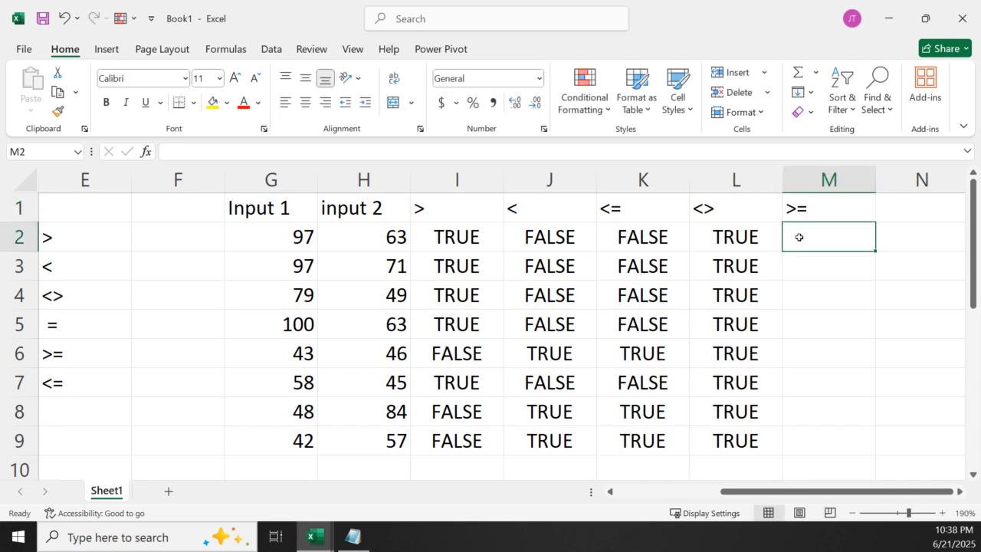
pyautogui.write('=')
pyautogui.click(279, 232)
pyautogui.write('=')
pyautogui.click(390, 236)
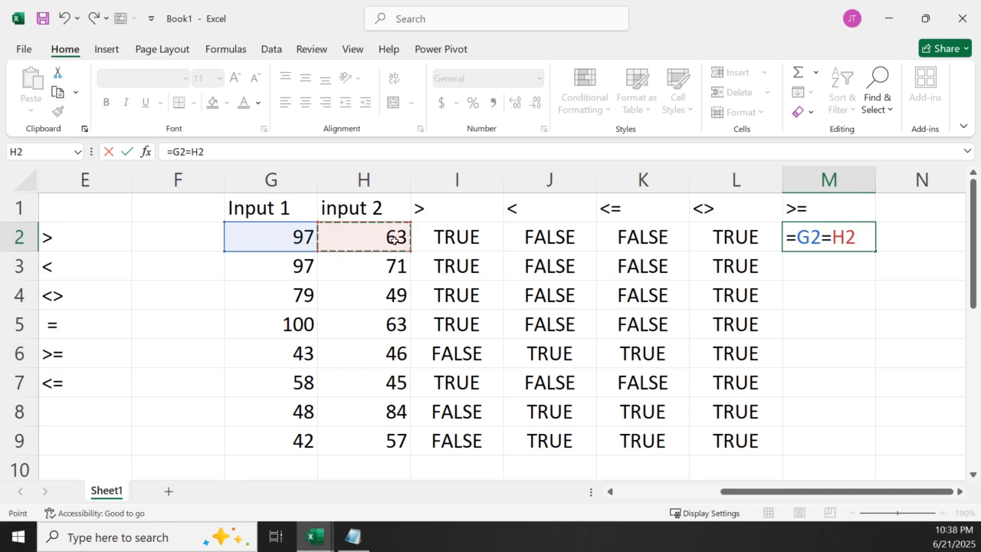
pyautogui.click(822, 238)
pyautogui.write('>')
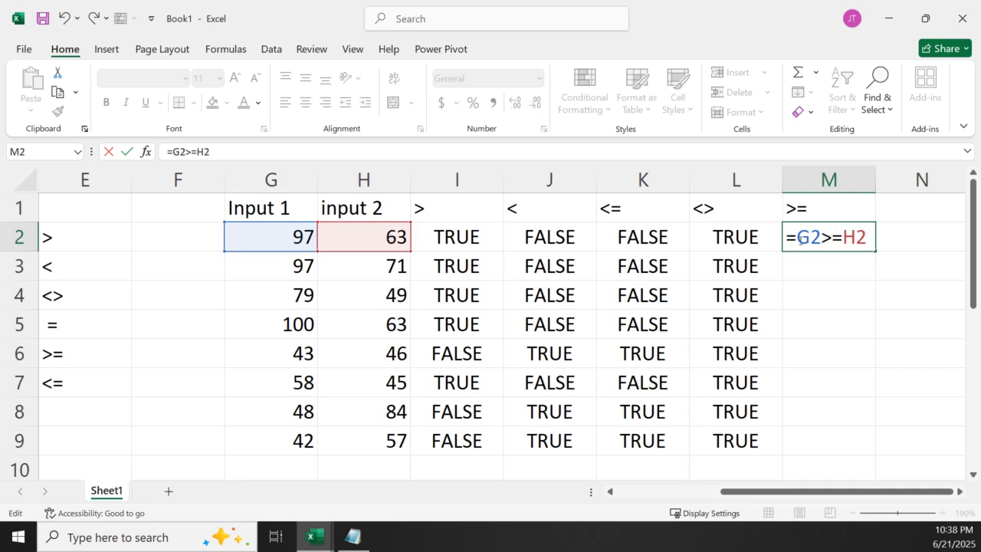
pyautogui.press('Return')
pyautogui.click(867, 239)
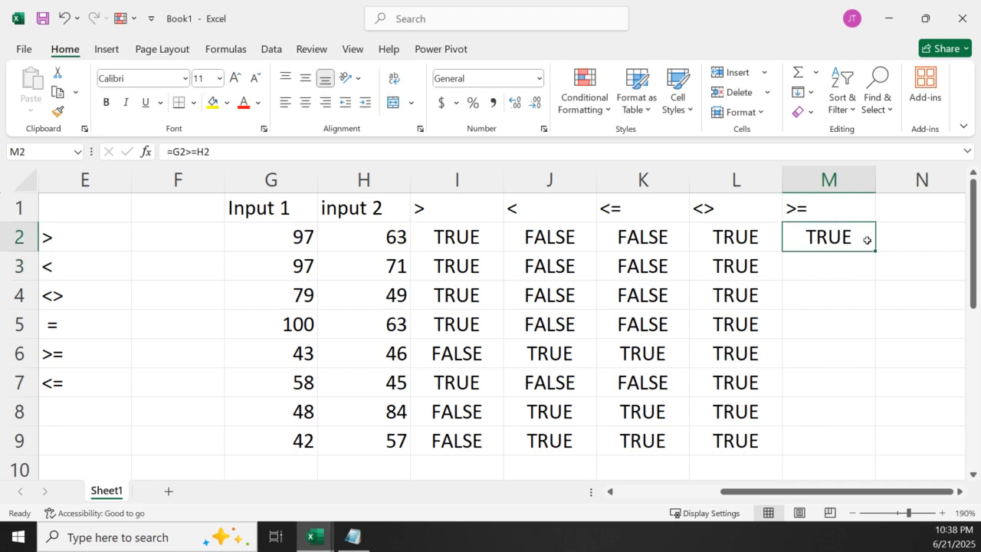
pyautogui.doubleClick(874, 250)
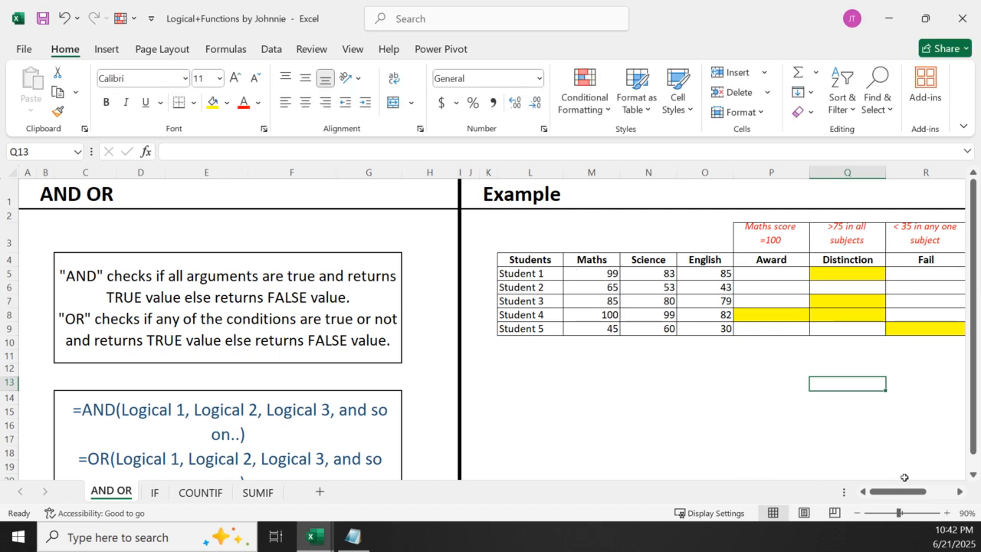
# Examine the AND OR and IF sheets of the Logical+Functions workbook against the comparison table in Book1, ending in Book1
pyautogui.scroll(-1, 967, 424)
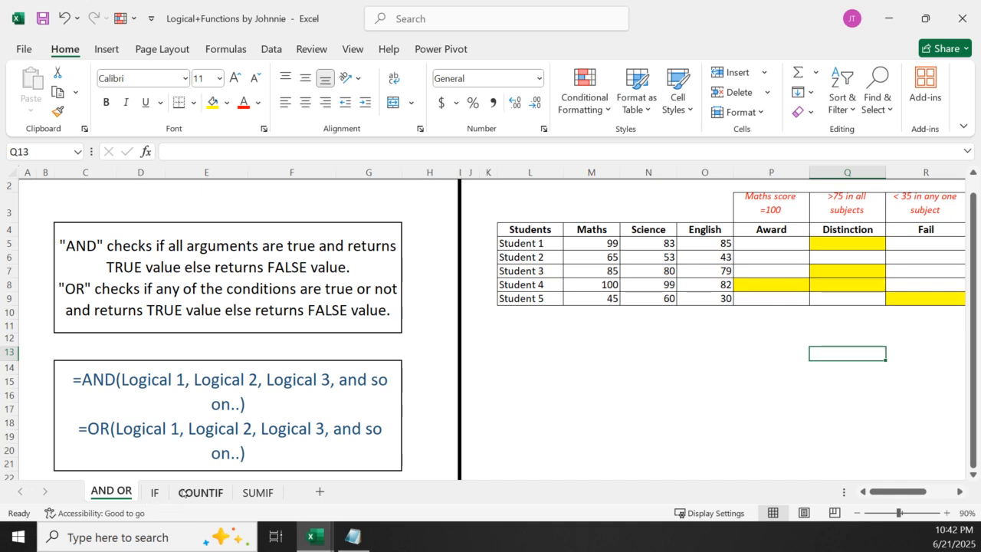
pyautogui.click(152, 495)
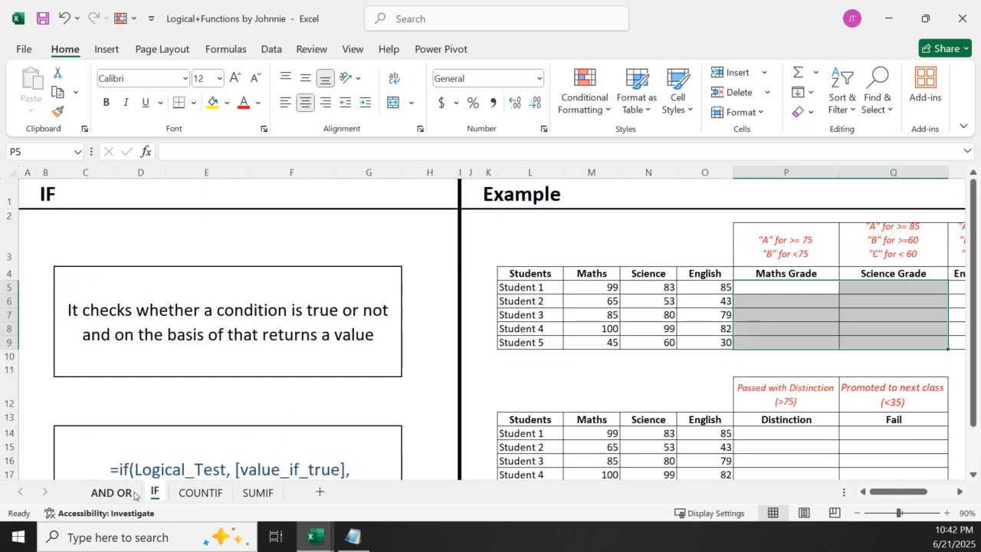
pyautogui.click(121, 495)
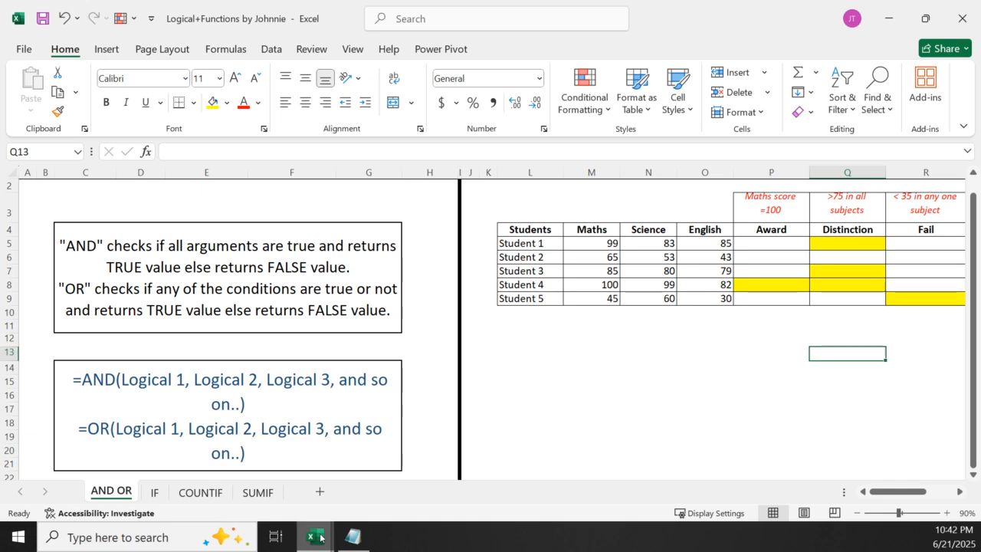
pyautogui.moveTo(320, 539)
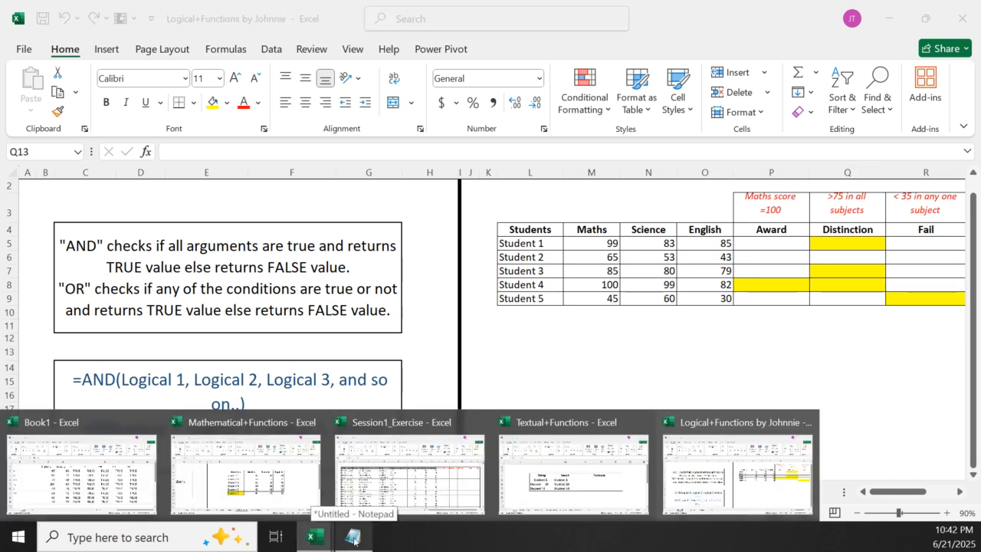
pyautogui.click(85, 470)
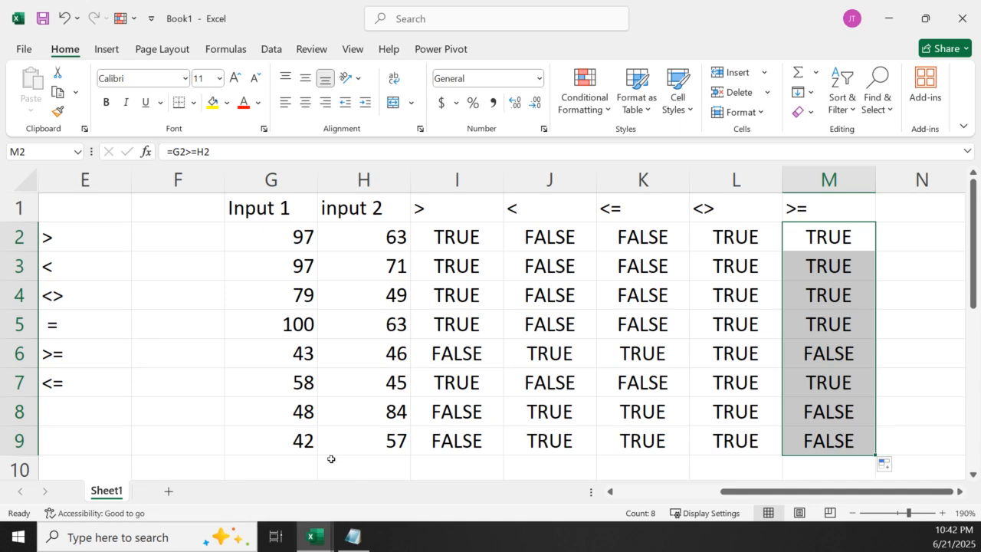
pyautogui.moveTo(317, 549)
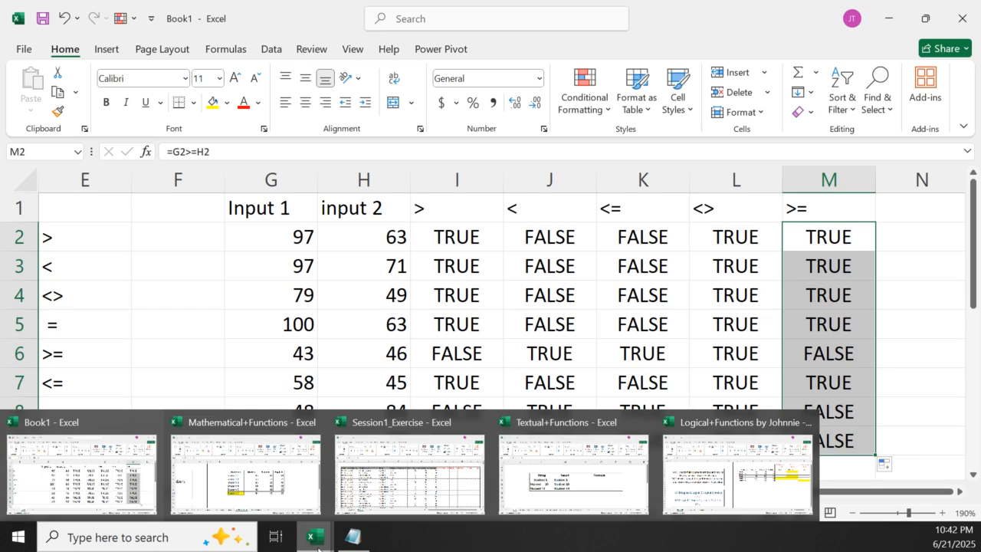
pyautogui.click(716, 469)
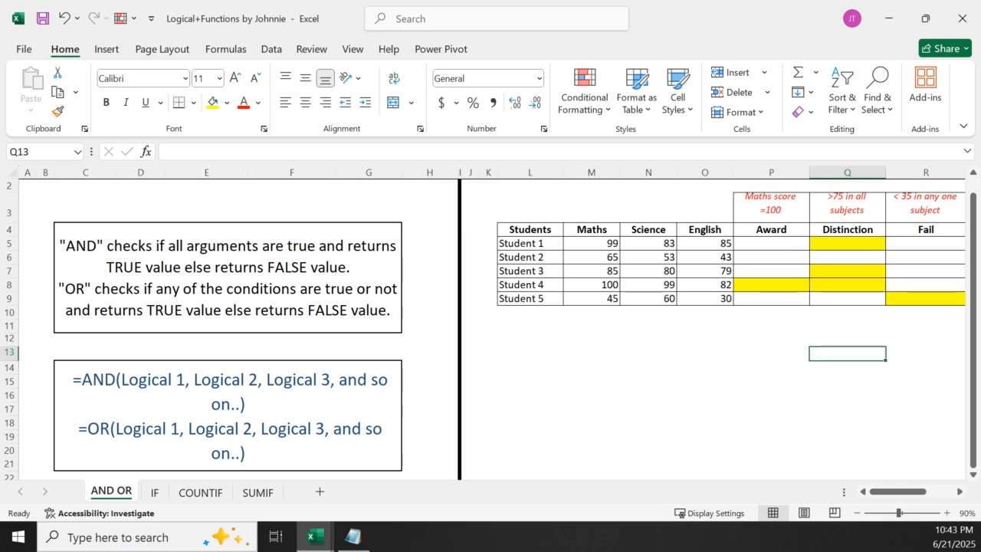
pyautogui.click(155, 492)
pyautogui.click(107, 494)
pyautogui.moveTo(326, 538)
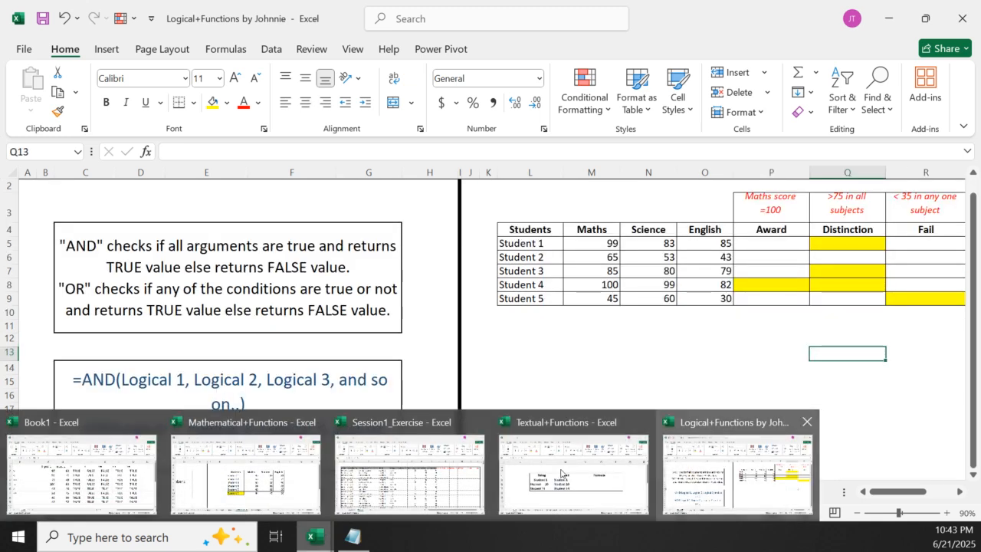
pyautogui.click(85, 475)
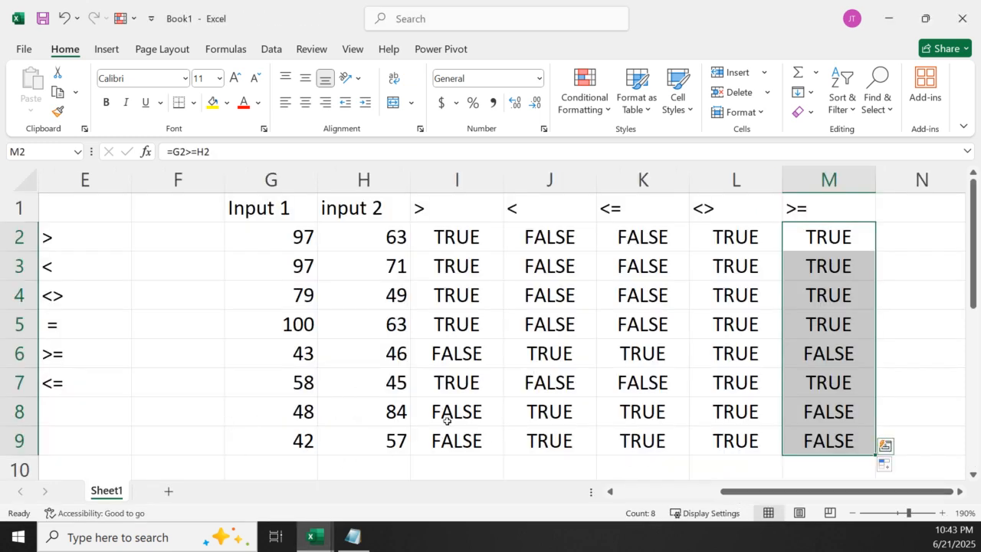
# Below the comparison table, enter the headers student, maths and eng in cells F12 to H12
pyautogui.scroll(-20, 312, 405)
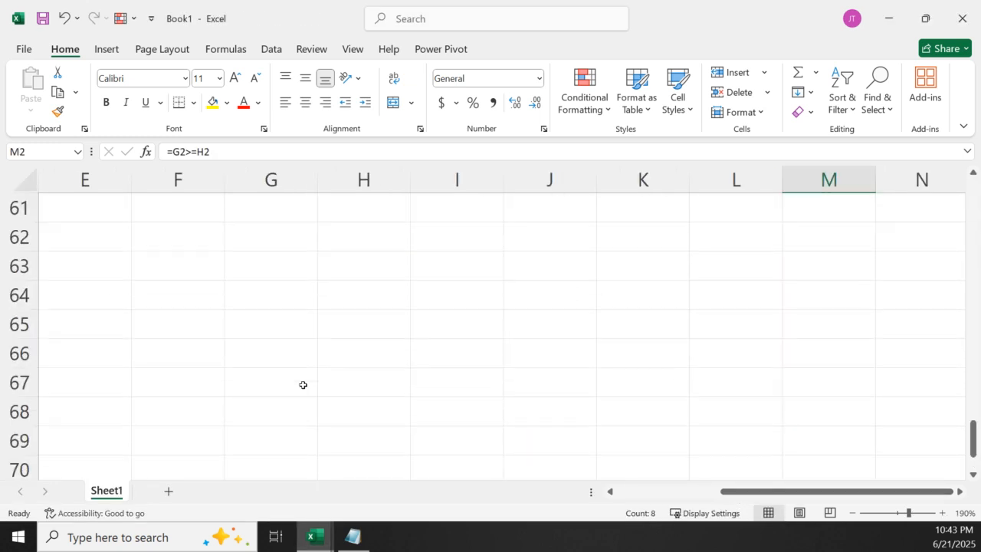
pyautogui.scroll(20, 252, 334)
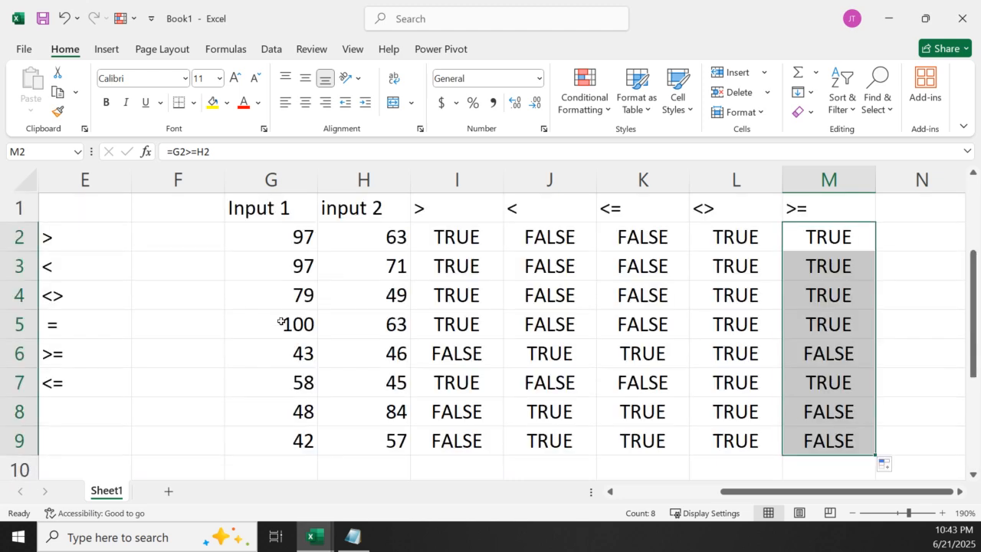
pyautogui.scroll(20, 286, 331)
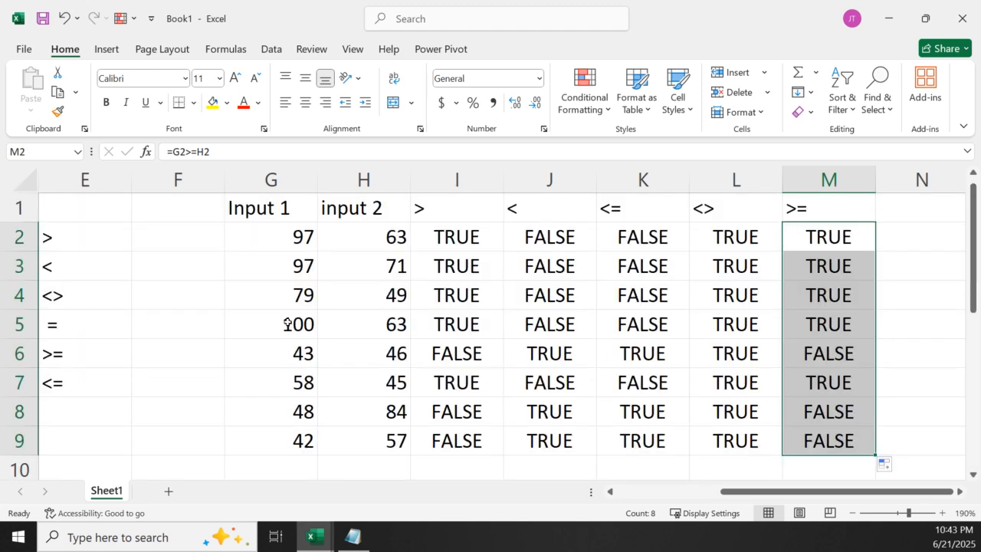
pyautogui.scroll(-2, 973, 476)
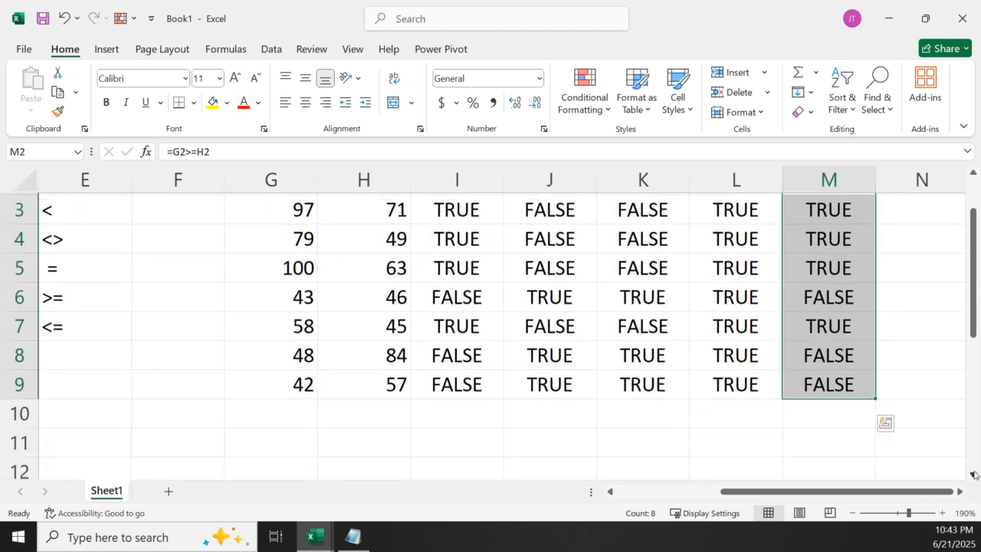
pyautogui.scroll(-1, 973, 475)
pyautogui.click(168, 265)
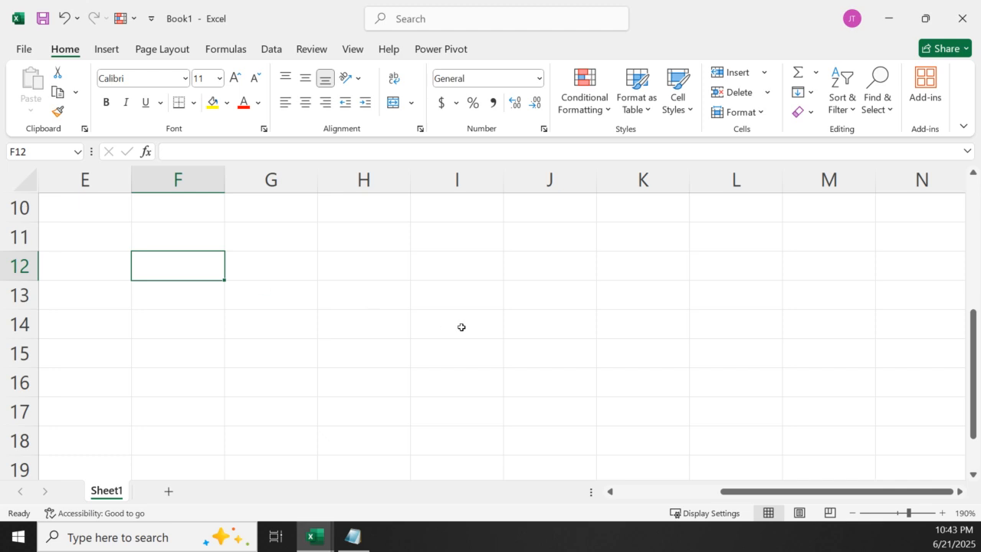
pyautogui.write('stu')
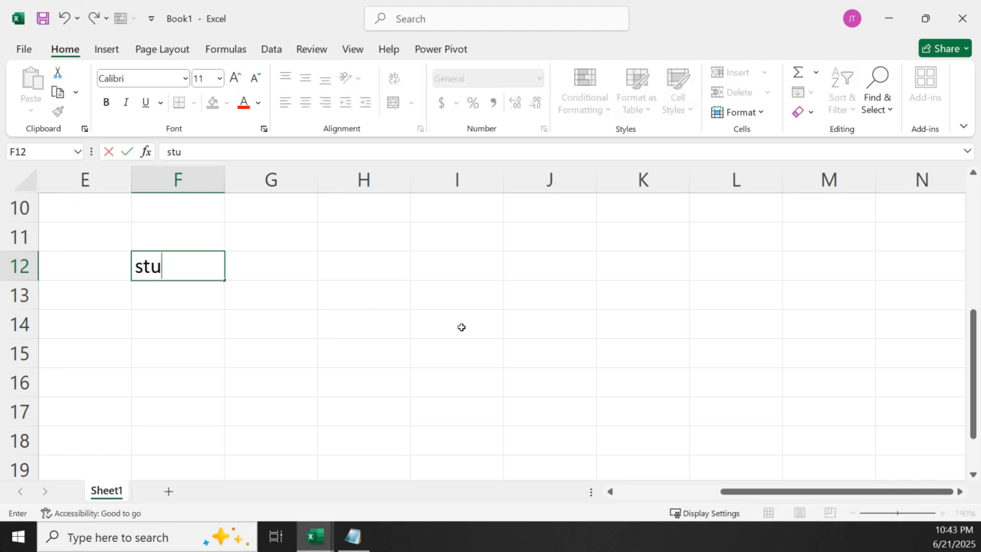
pyautogui.write('dent')
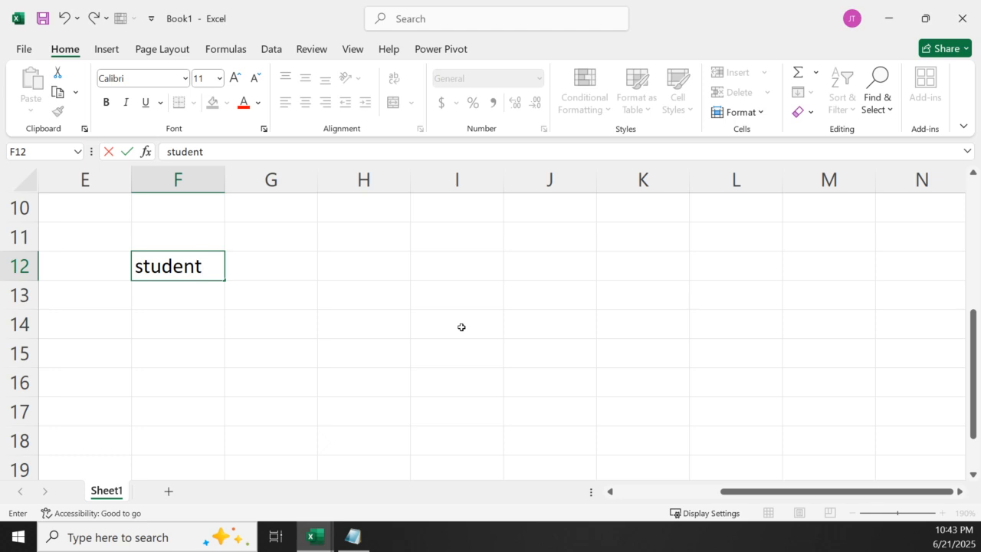
pyautogui.click(252, 270)
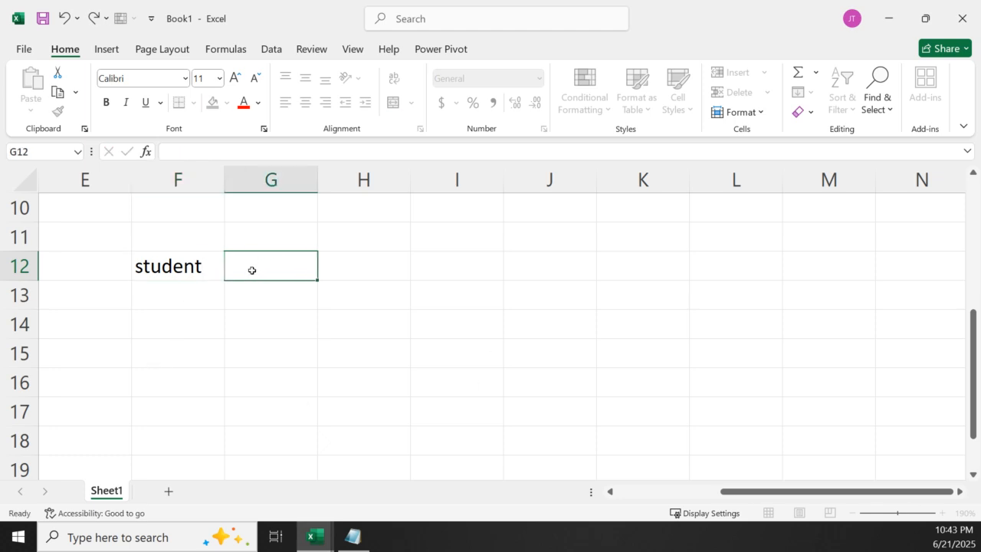
pyautogui.write('n')
pyautogui.press('BackSpace')
pyautogui.write('maths')
pyautogui.click(361, 269)
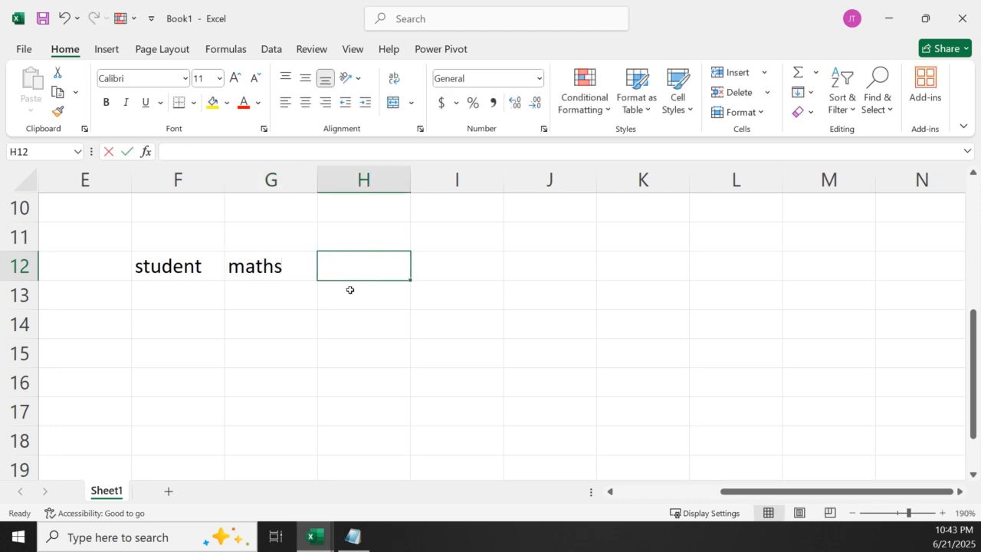
pyautogui.write('eng')
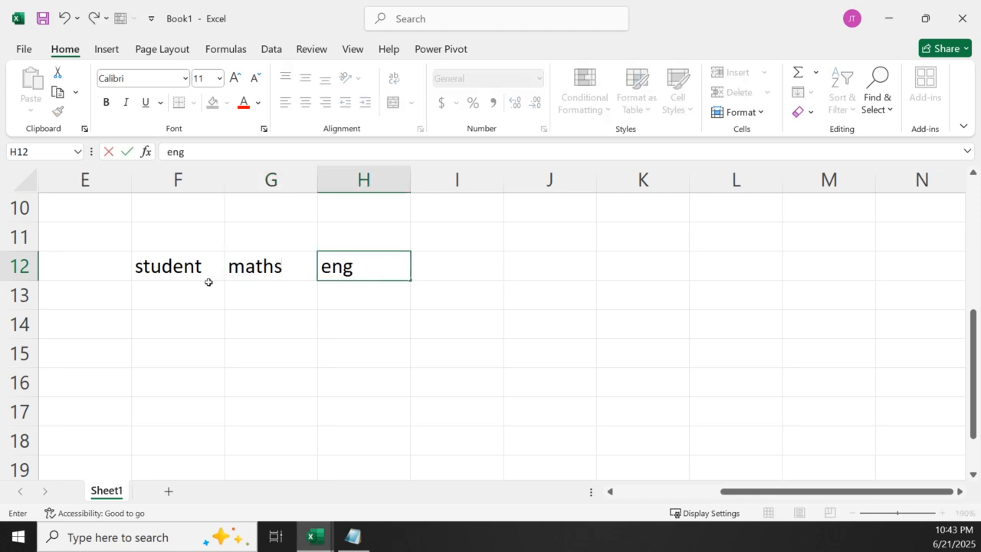
# Enter student1 in cell F13 and fill the series down to student5 in F17
pyautogui.click(208, 282)
pyautogui.write('stu')
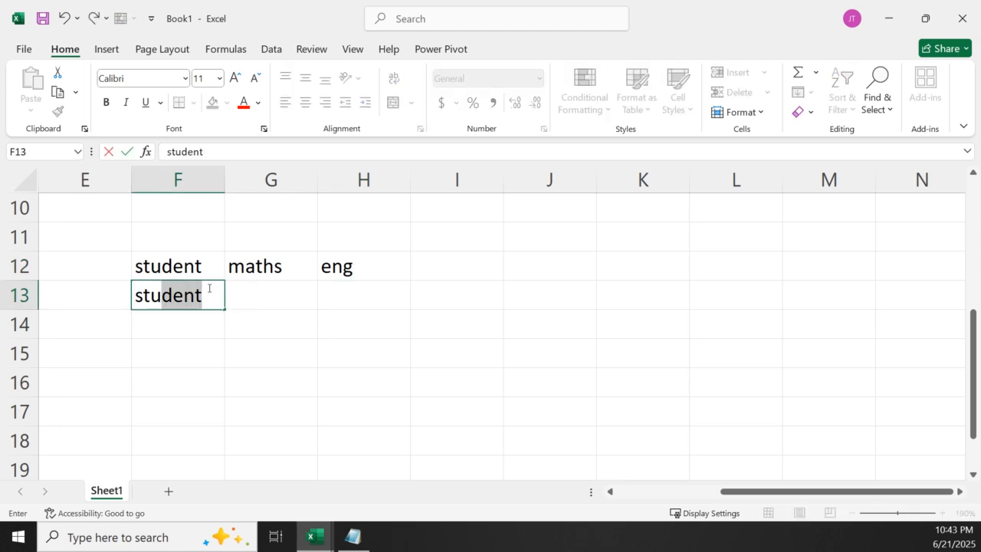
pyautogui.click(214, 302)
pyautogui.write('1')
pyautogui.click(235, 340)
pyautogui.click(227, 294)
pyautogui.click(215, 295)
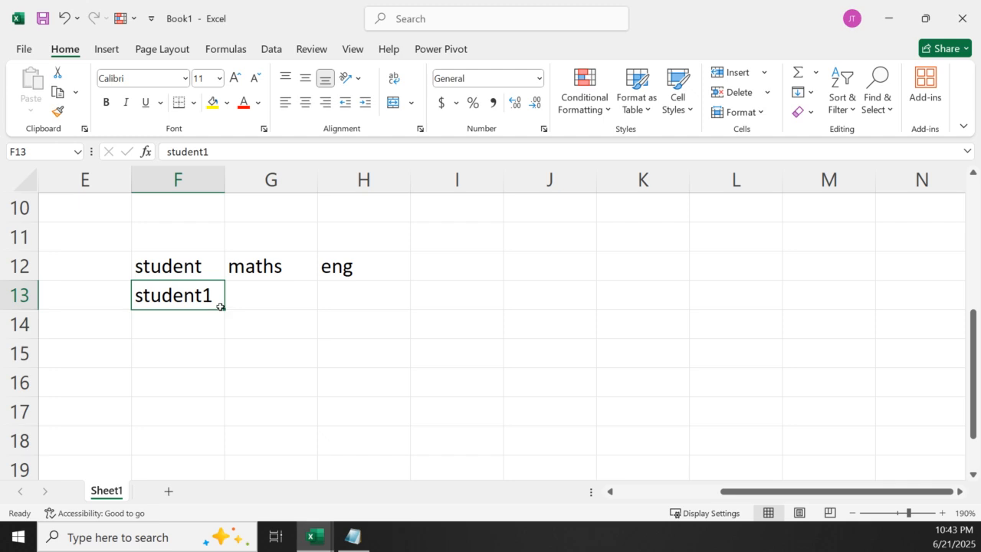
pyautogui.moveTo(221, 309); pyautogui.dragTo(212, 418)
# Enter a RANDBETWEEN formula in G13 that generates a random maths mark between 50 and 100
pyautogui.click(265, 296)
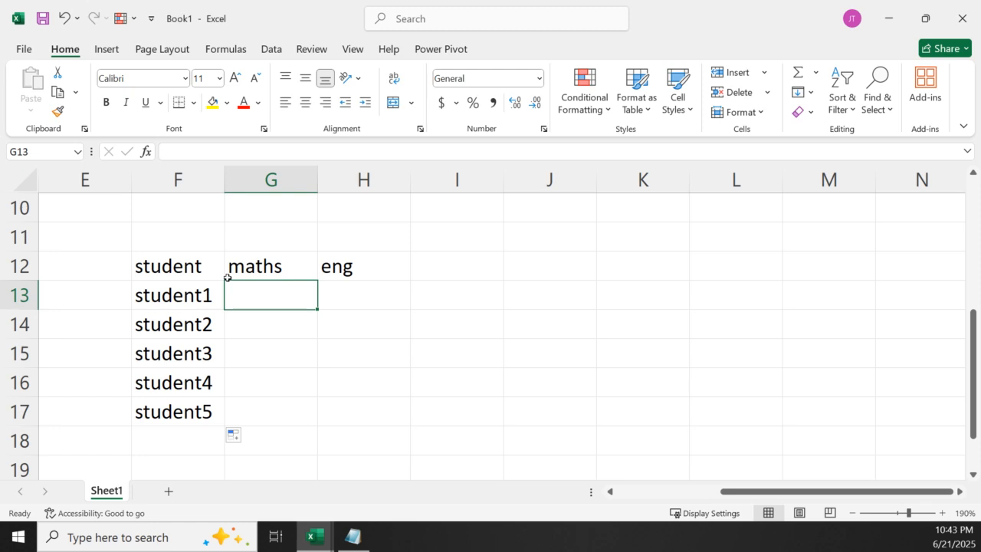
pyautogui.write('=ran')
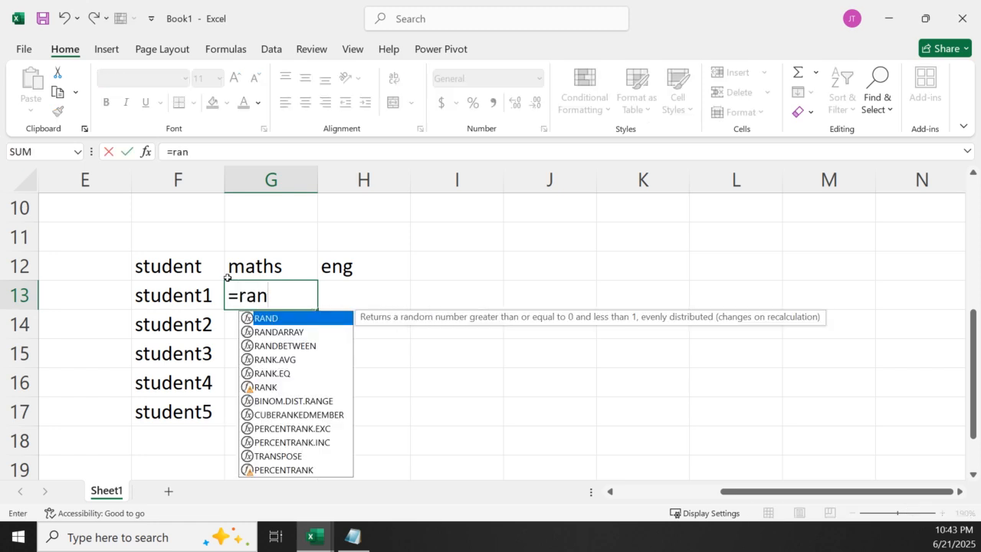
pyautogui.doubleClick(291, 345)
pyautogui.write('50,')
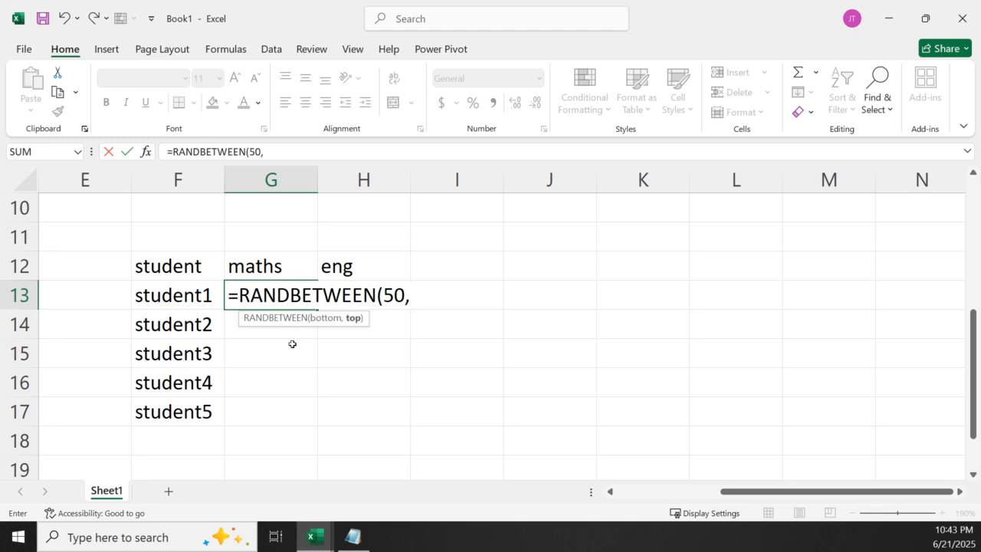
pyautogui.write('1010')
pyautogui.press('BackSpace')
pyautogui.press('BackSpace')
pyautogui.write('0')
pyautogui.press('Return')
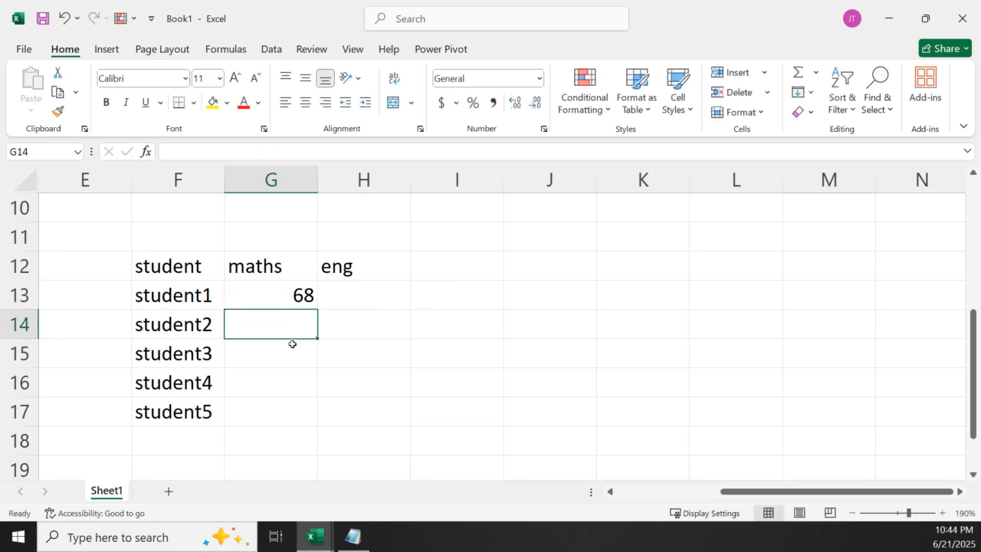
pyautogui.click(310, 301)
pyautogui.moveTo(317, 306); pyautogui.dragTo(349, 305)
pyautogui.click(287, 295)
pyautogui.hotkey('ctrl', 'z')
pyautogui.click(284, 292)
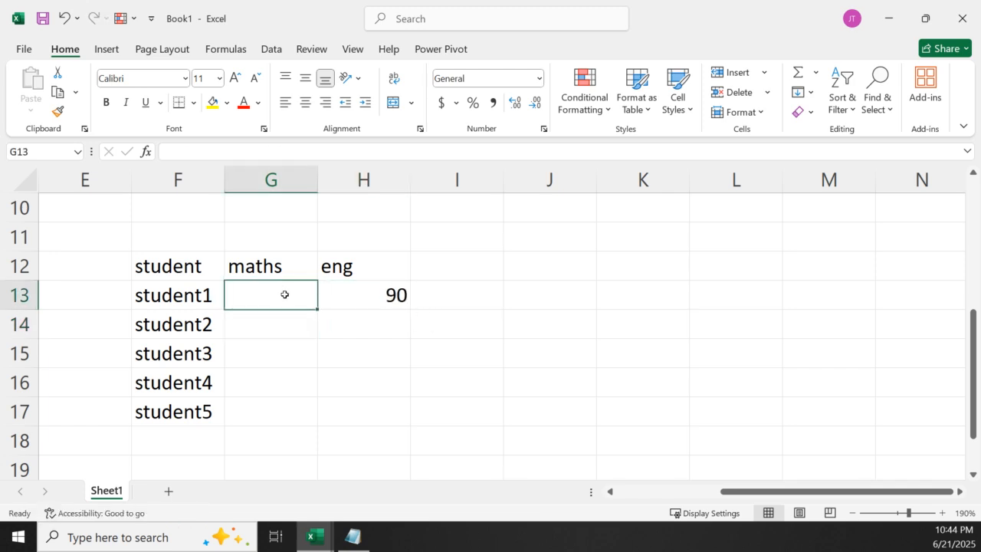
pyautogui.hotkey('ctrl', 'z')
# Fill the G13 formula across to H13 and down to row 17, and replace the formulas in G13:H17 with their values
pyautogui.moveTo(316, 310); pyautogui.dragTo(405, 368)
pyautogui.moveTo(407, 404); pyautogui.dragTo(408, 426)
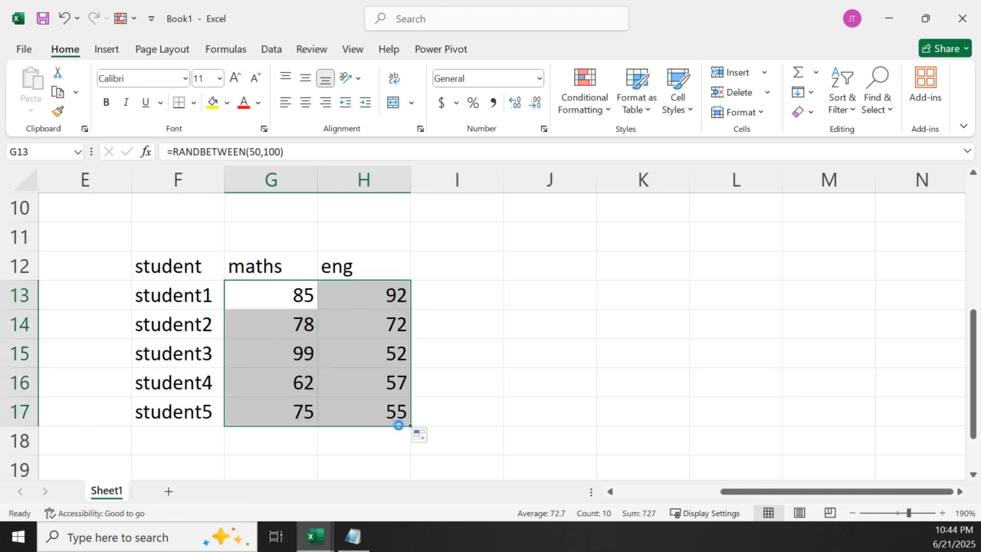
pyautogui.hotkey('ctrl', 'c')
pyautogui.rightClick(381, 358)
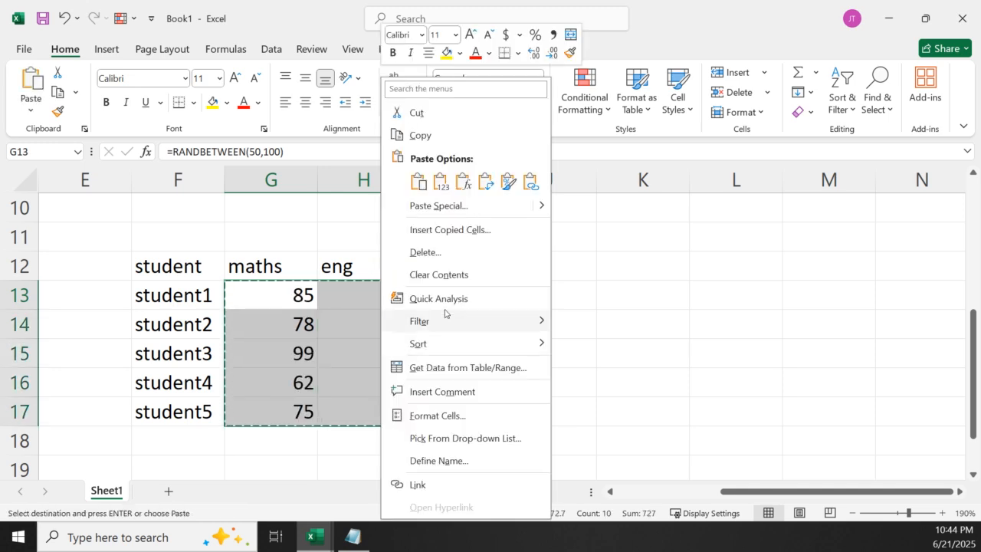
pyautogui.click(442, 182)
pyautogui.click(536, 355)
pyautogui.press('Escape')
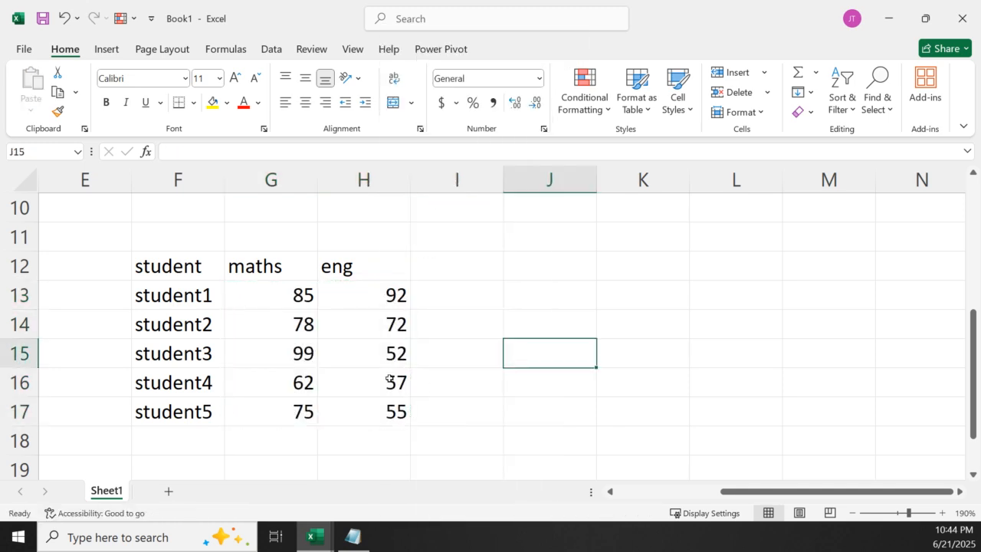
# Enter the header And result in cell I12 and fit the width of column I to its contents
pyautogui.click(377, 380)
pyautogui.click(562, 328)
pyautogui.moveTo(441, 275); pyautogui.dragTo(553, 297)
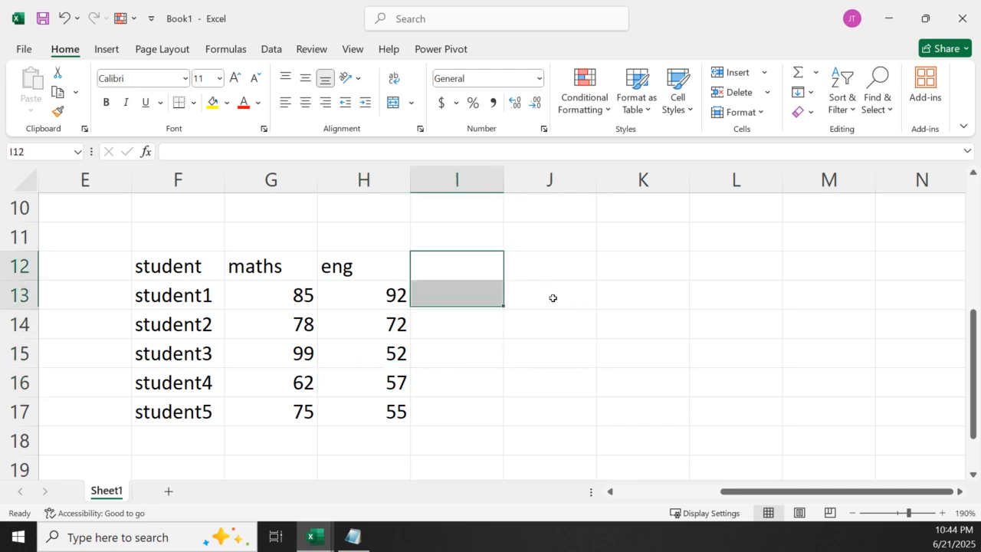
pyautogui.click(467, 265)
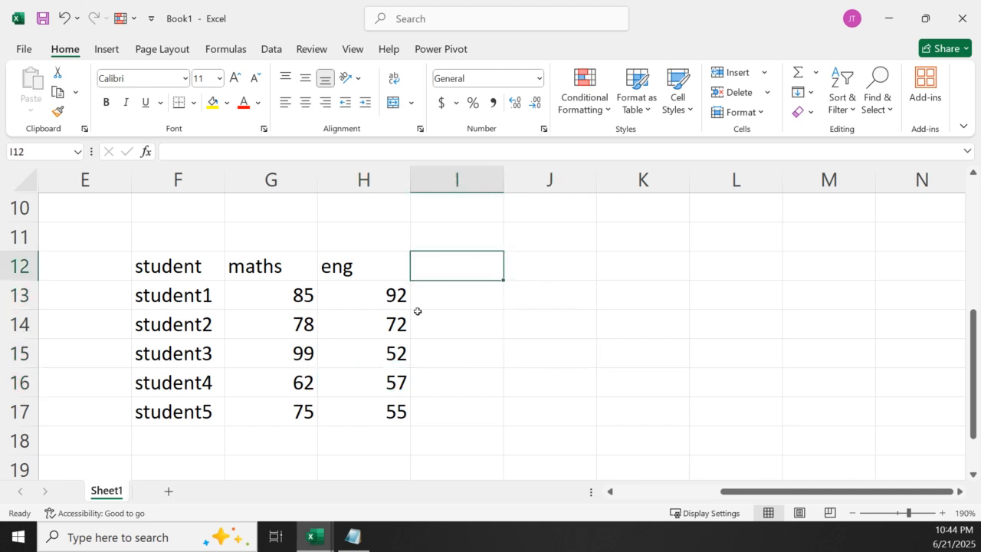
pyautogui.write('And re')
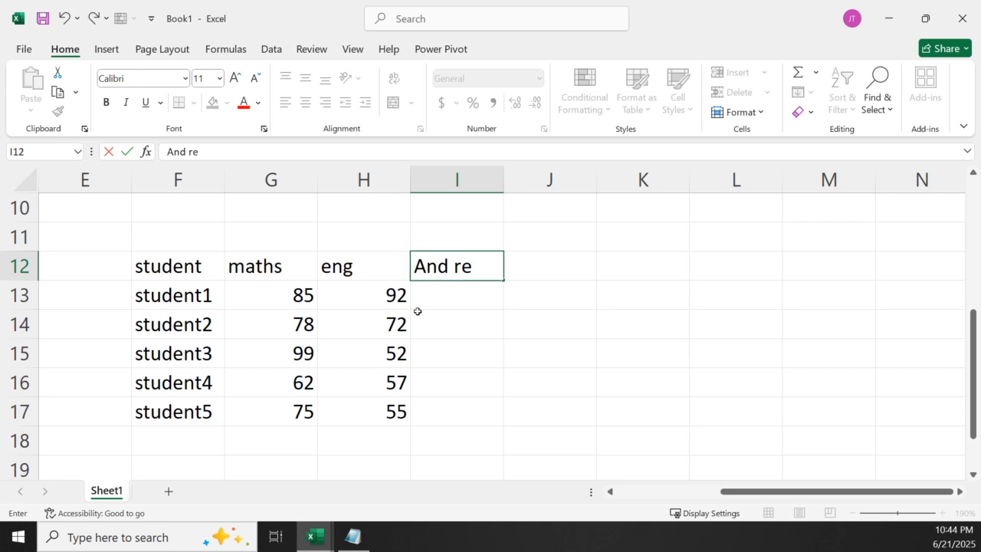
pyautogui.write('sult')
pyautogui.click(464, 348)
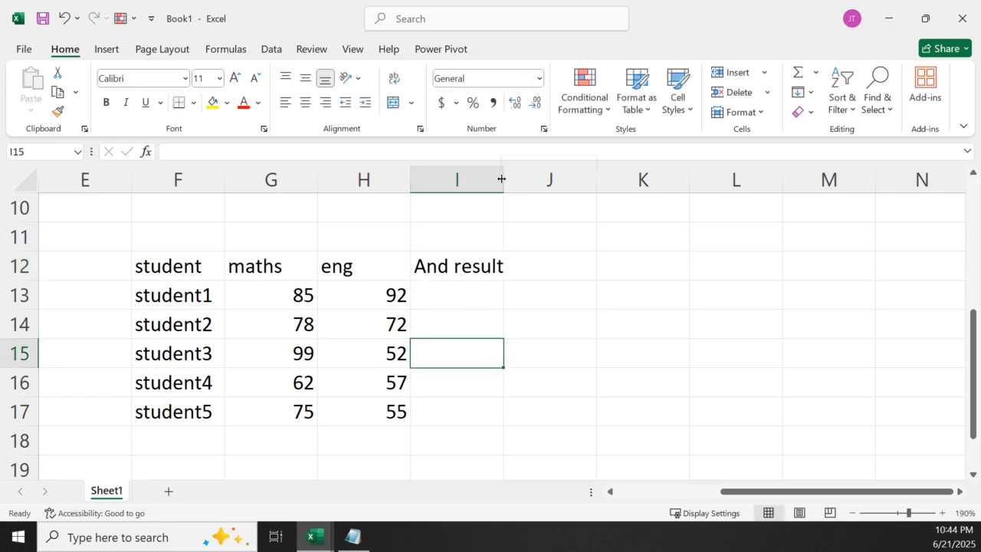
pyautogui.doubleClick(504, 179)
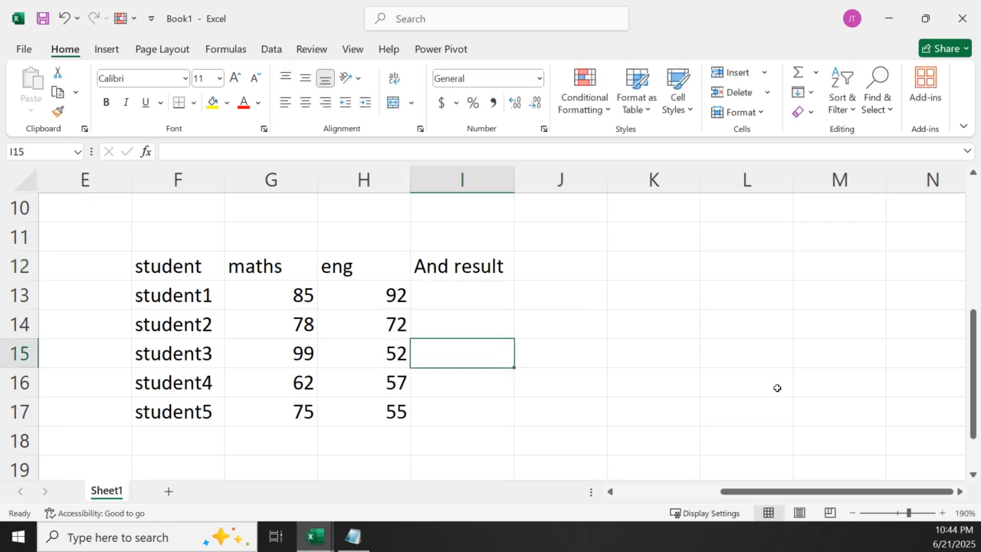
# Enter the maths criterion Maths >=60 as a text note in cell L10
pyautogui.click(240, 215)
pyautogui.click(777, 208)
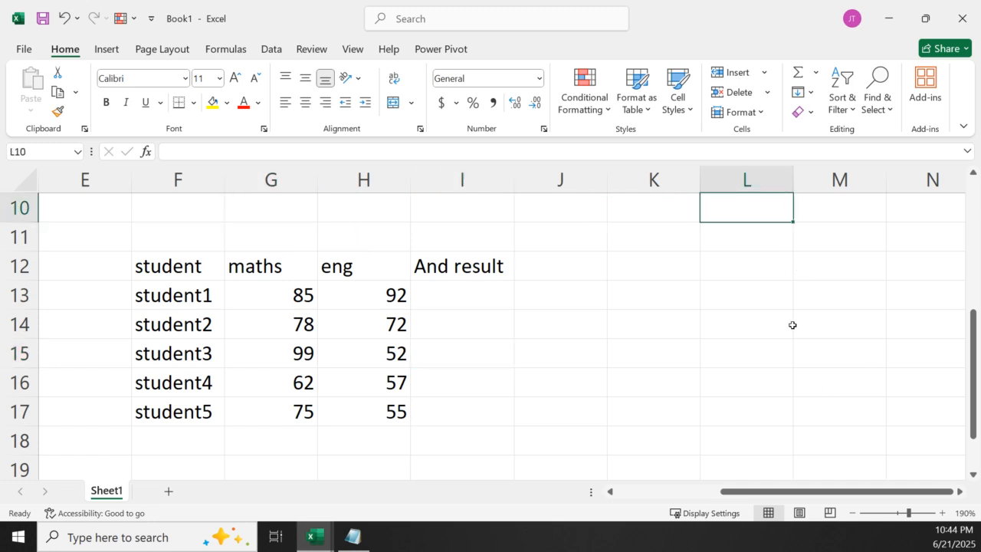
pyautogui.write('Mat')
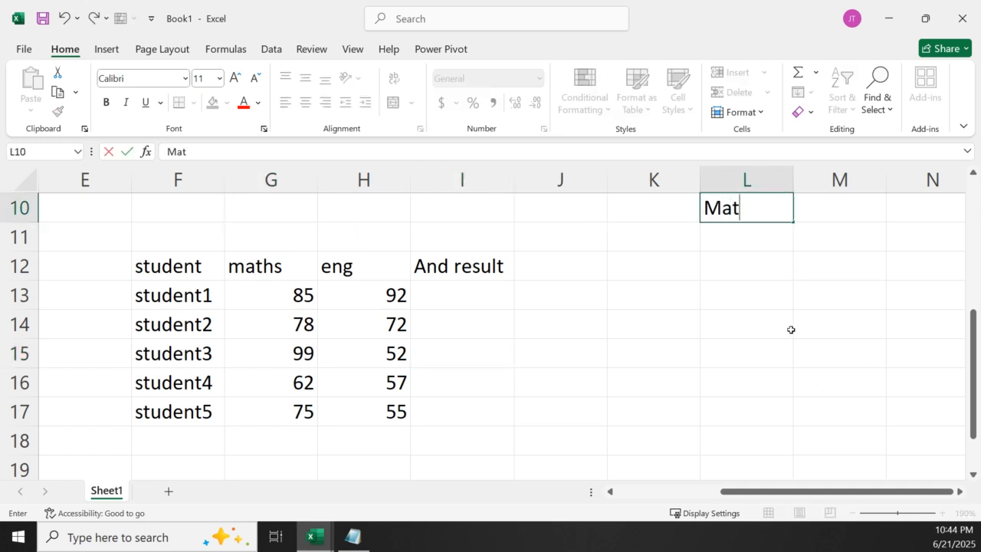
pyautogui.write('hs >=70')
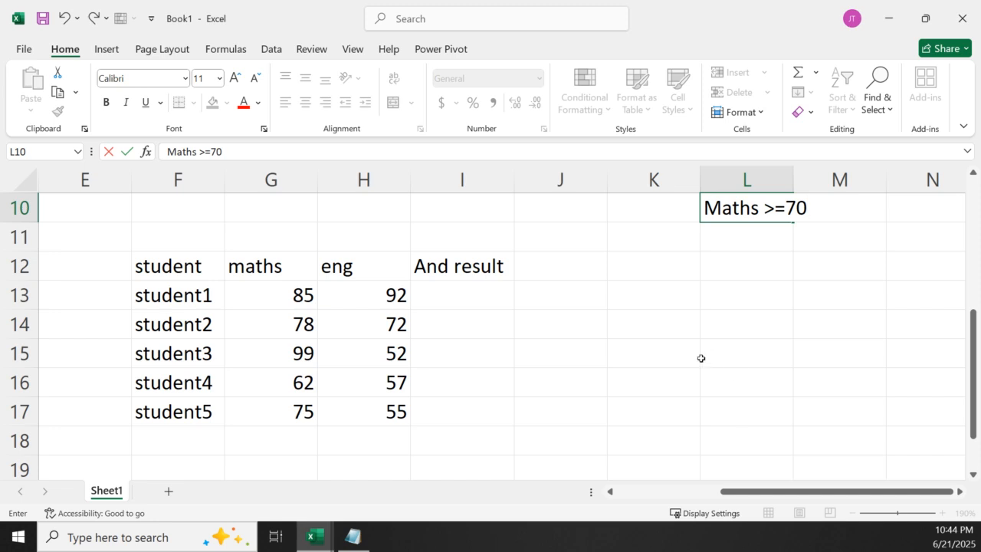
pyautogui.press('BackSpace')
pyautogui.press('BackSpace')
pyautogui.write('60')
pyautogui.click(762, 232)
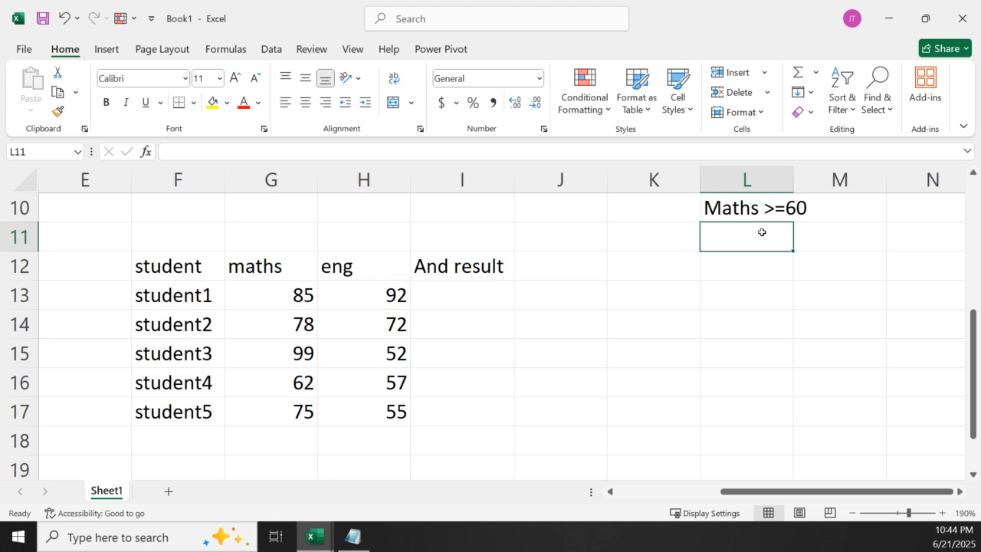
# Enter the English criterion eng >=70 in cell L11 and widen column L to fit both criteria
pyautogui.write('en')
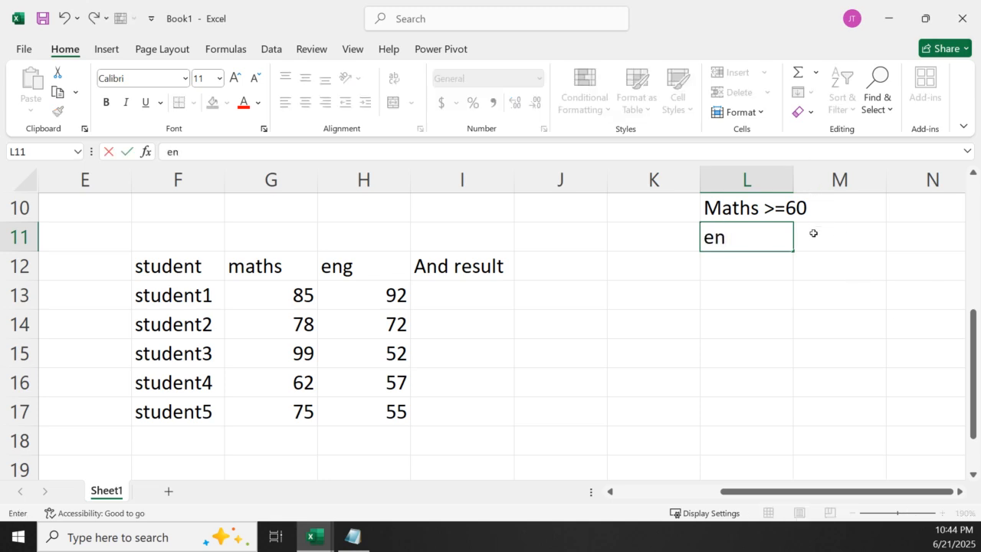
pyautogui.write('g >=70')
pyautogui.press('Return')
pyautogui.press('Return')
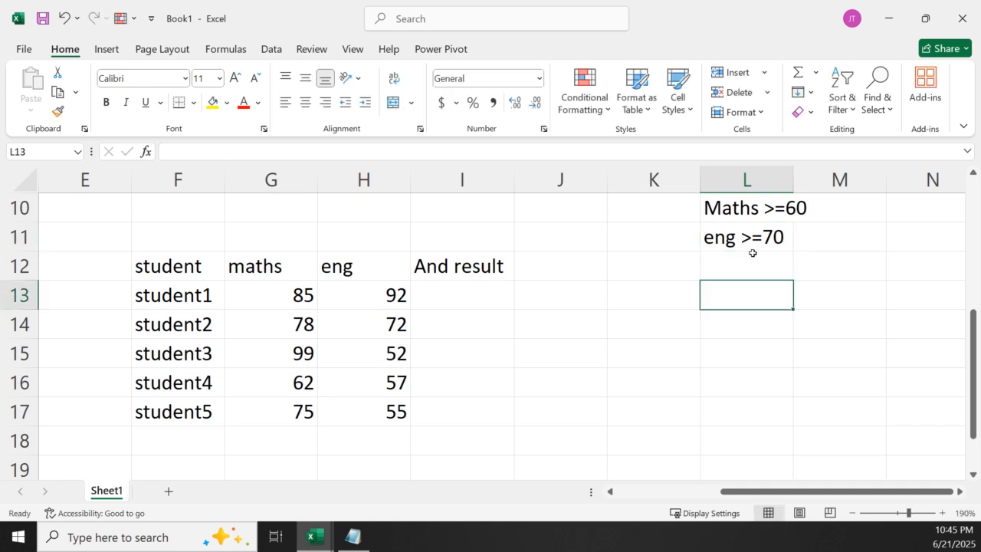
pyautogui.moveTo(794, 185); pyautogui.dragTo(825, 204)
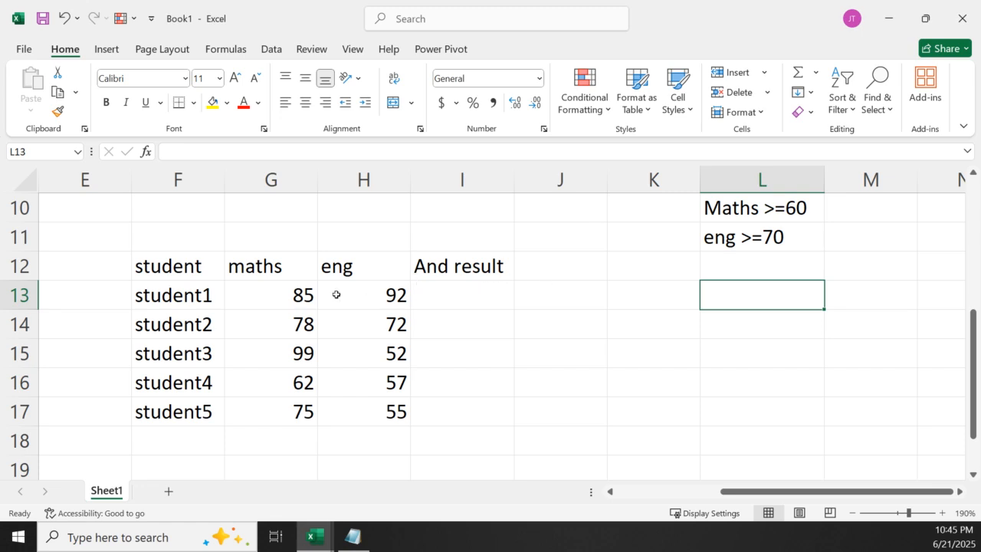
# Format the marks in G13:H17 with a black fill and white font colour
pyautogui.moveTo(265, 292); pyautogui.dragTo(383, 413)
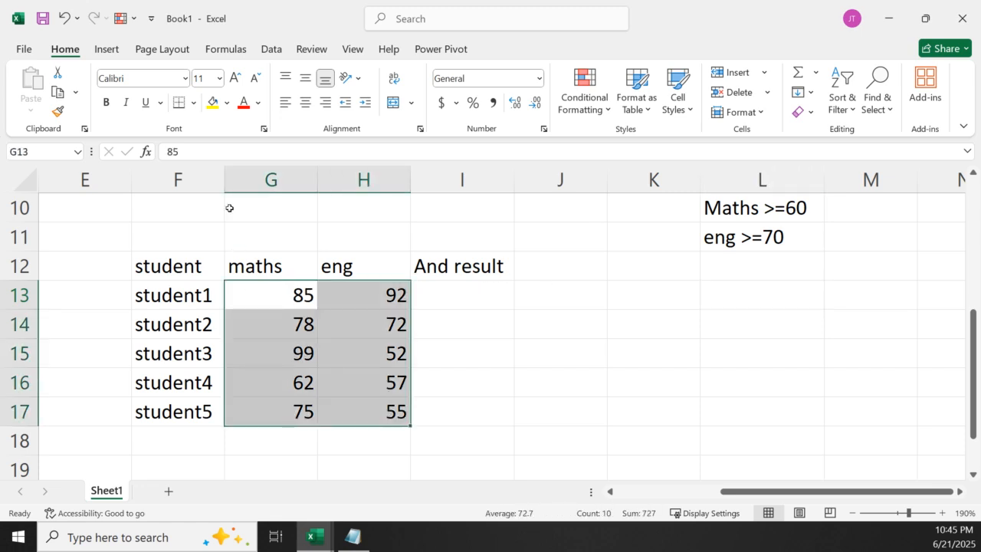
pyautogui.click(228, 103)
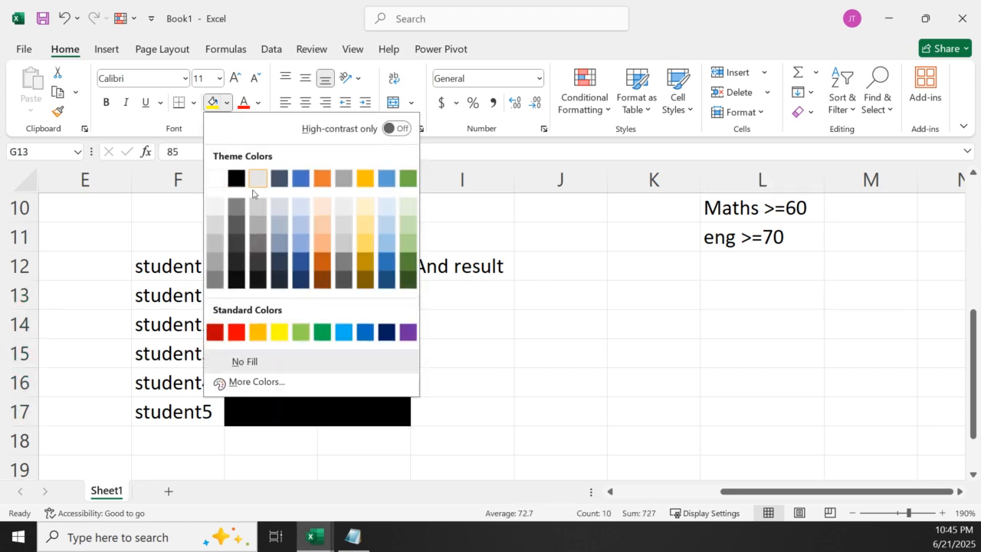
pyautogui.click(236, 177)
pyautogui.click(258, 102)
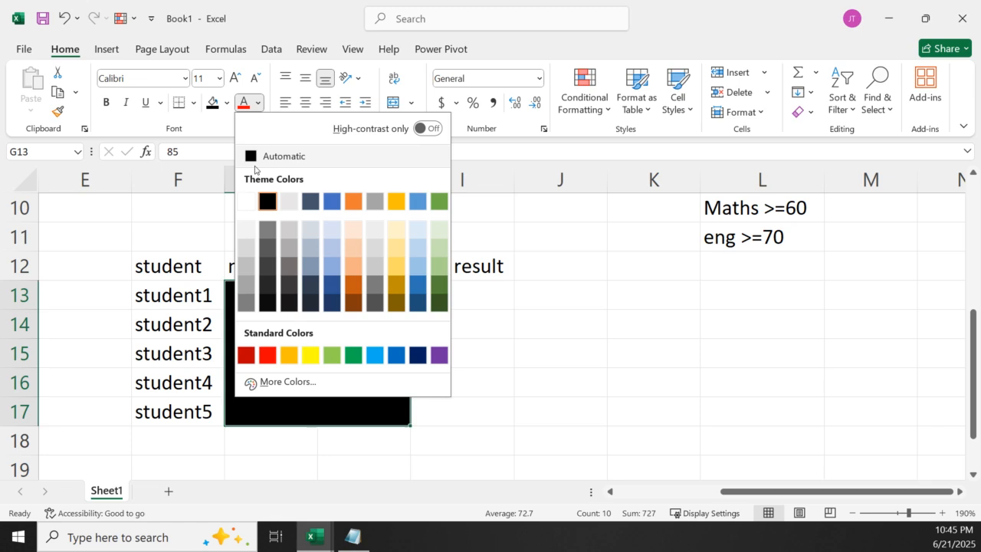
pyautogui.click(247, 201)
pyautogui.click(395, 371)
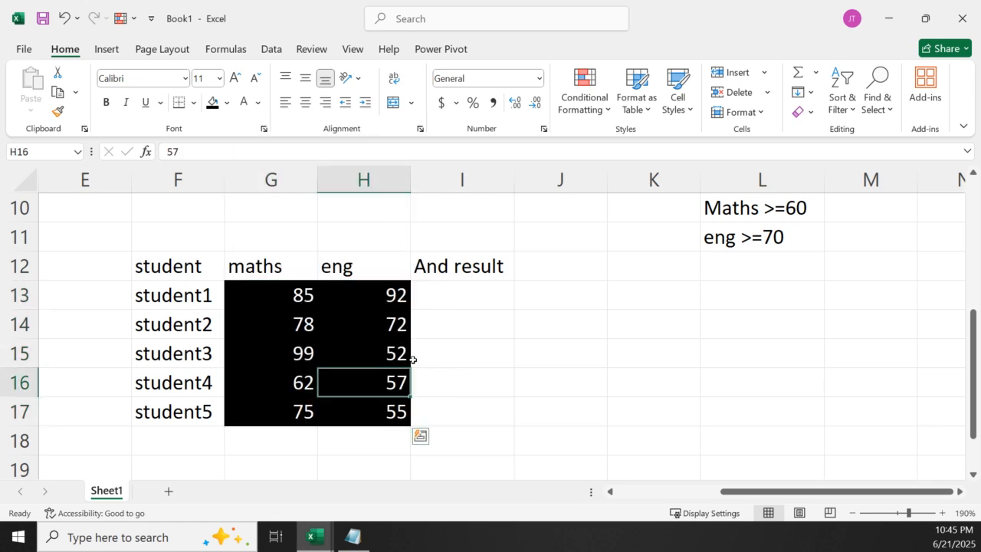
# Enter =AND(G13>=60,H13>=70) in cell I13 to test student1's marks against the criteria in L10:L11
pyautogui.click(453, 305)
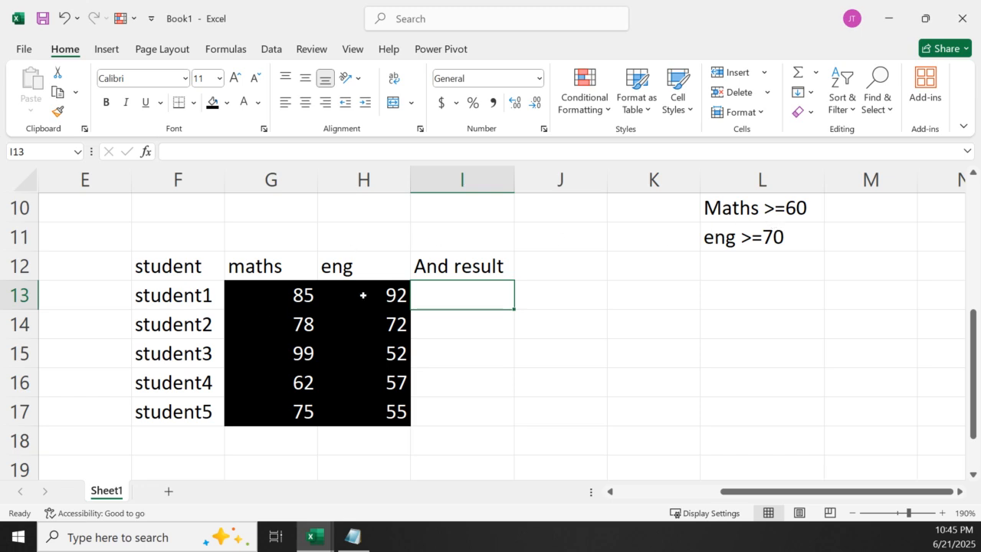
pyautogui.click(721, 207)
pyautogui.moveTo(721, 207); pyautogui.dragTo(764, 235)
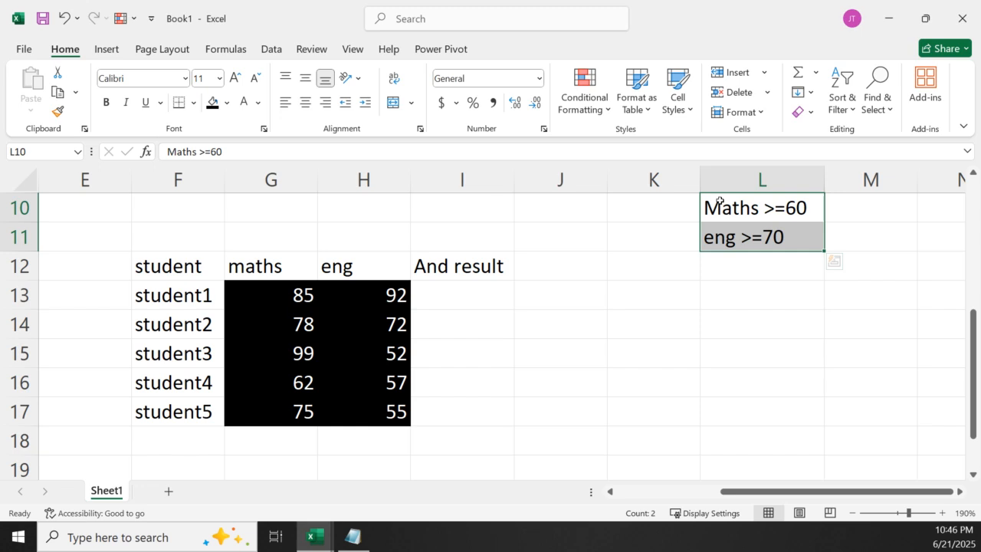
pyautogui.click(482, 293)
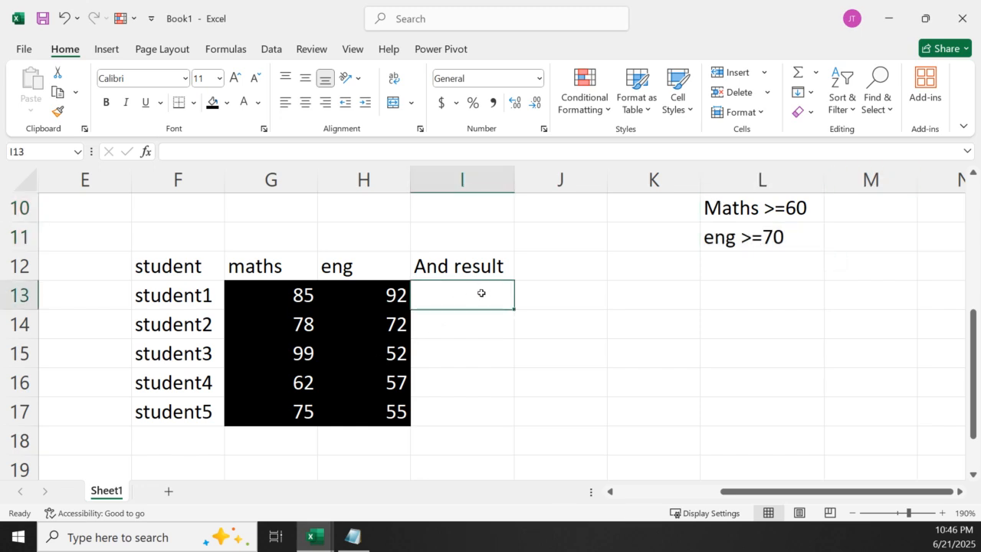
pyautogui.write('=and')
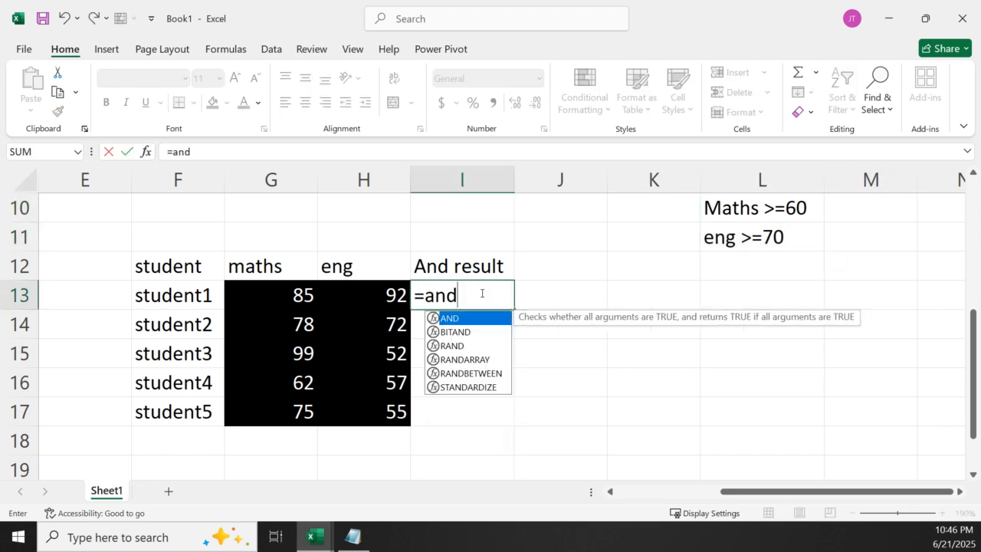
pyautogui.doubleClick(456, 319)
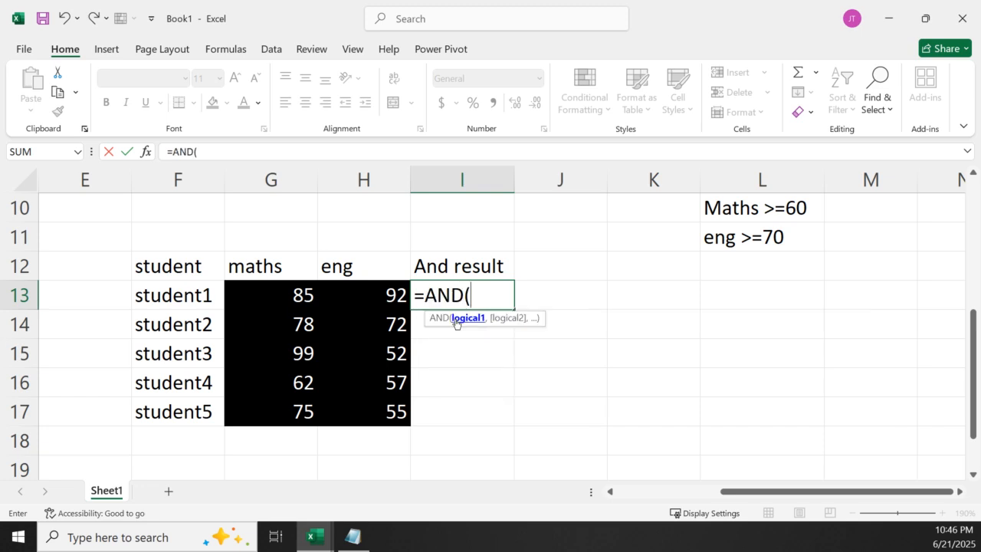
pyautogui.click(282, 294)
pyautogui.write('>=')
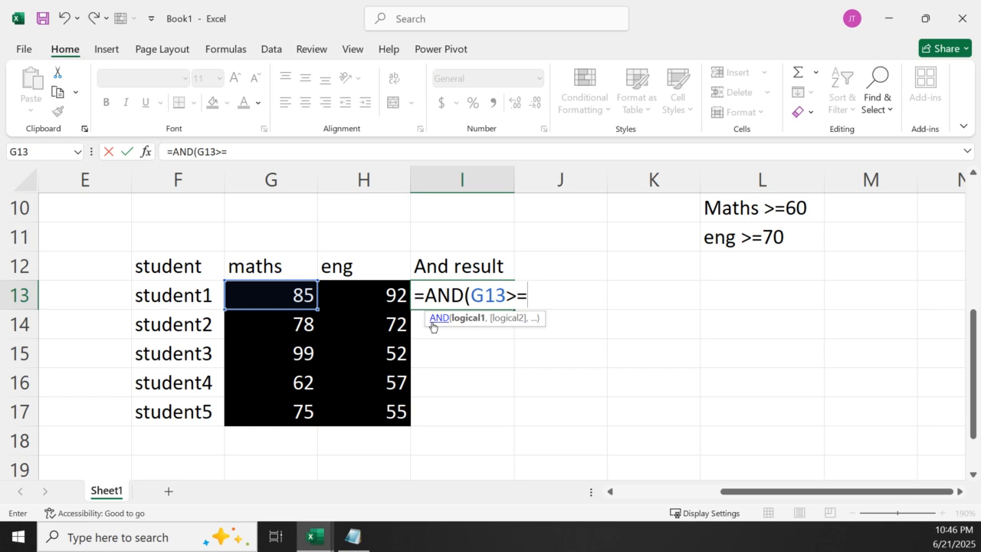
pyautogui.write('60,')
pyautogui.click(365, 294)
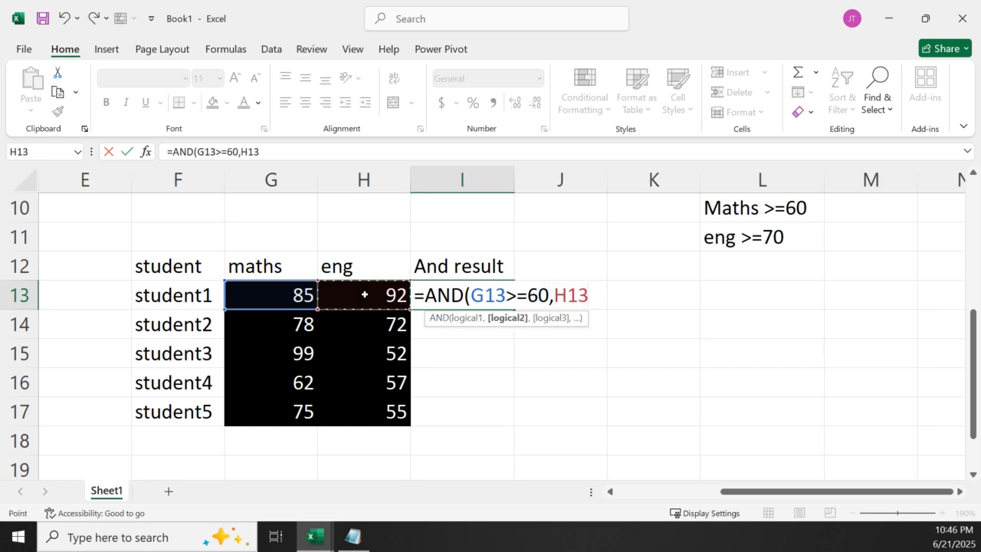
pyautogui.write('>=')
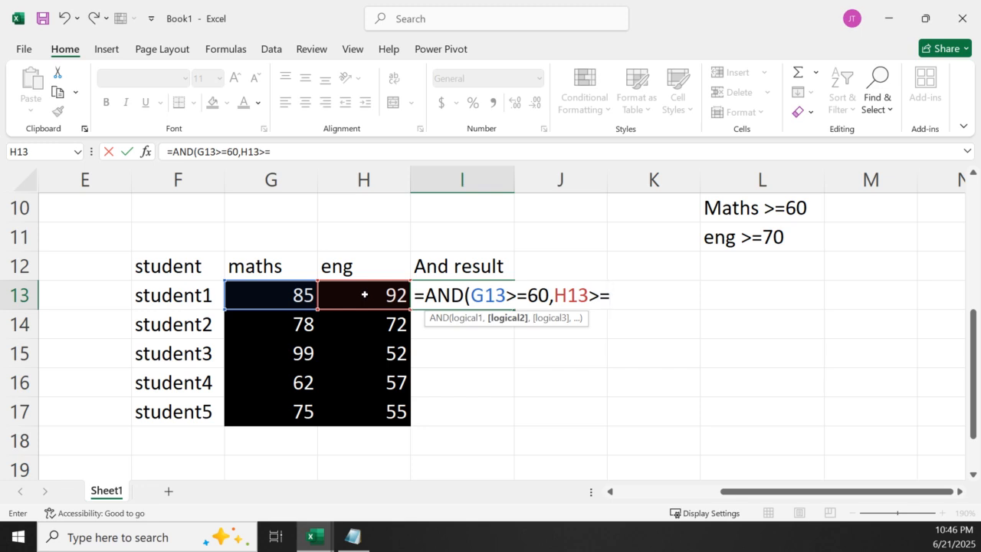
pyautogui.write('70')
pyautogui.press('Return')
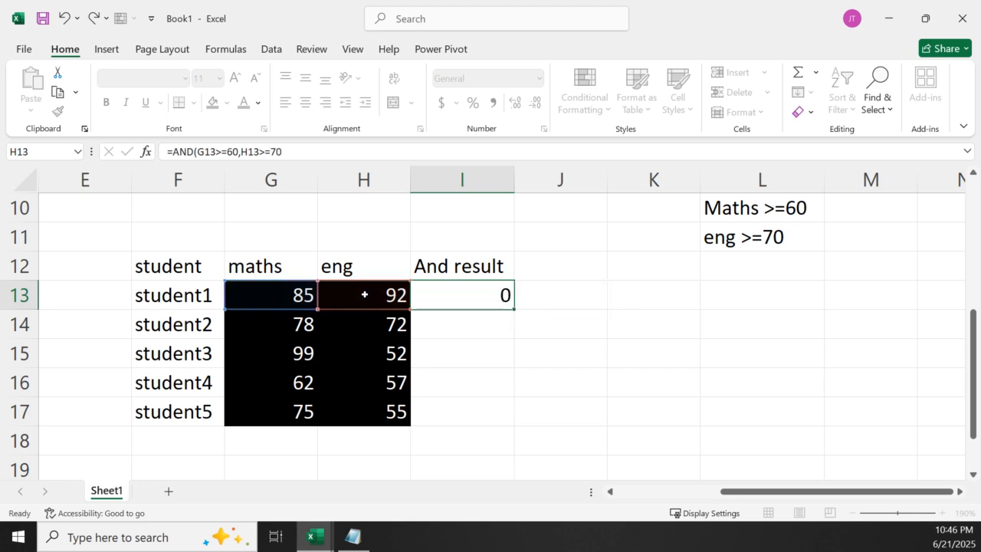
# Fill the AND formula from I13 down to I17 for the remaining students
pyautogui.click(507, 296)
pyautogui.moveTo(513, 308); pyautogui.dragTo(514, 420)
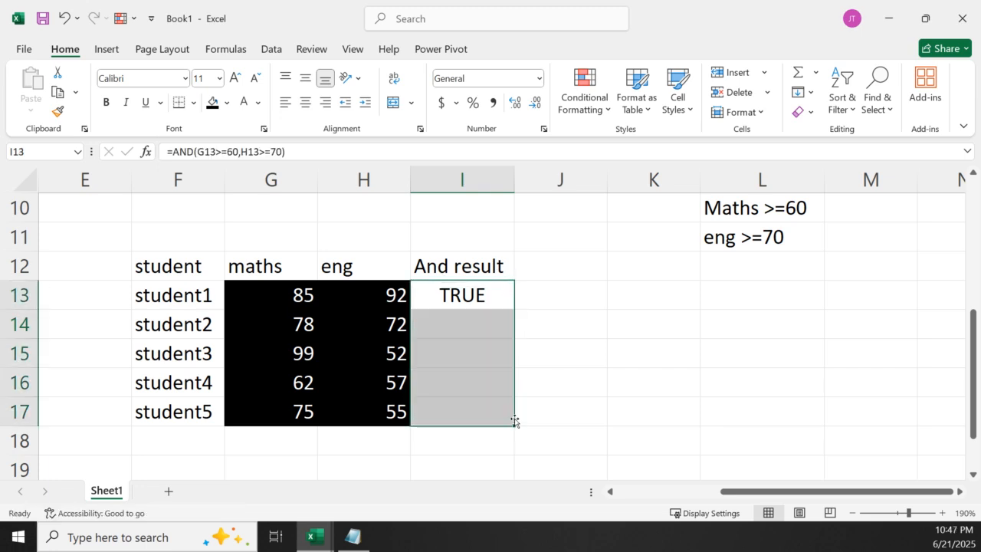
pyautogui.click(504, 351)
# Format the results in I13:I14 with a dark green fill and white font colour
pyautogui.moveTo(466, 302); pyautogui.dragTo(467, 322)
pyautogui.click(226, 103)
pyautogui.click(408, 280)
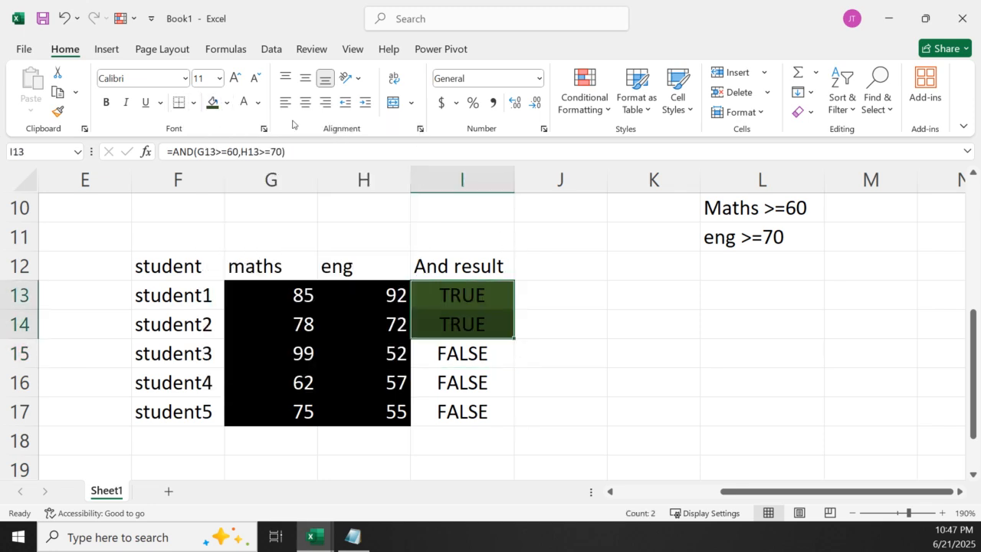
pyautogui.click(243, 102)
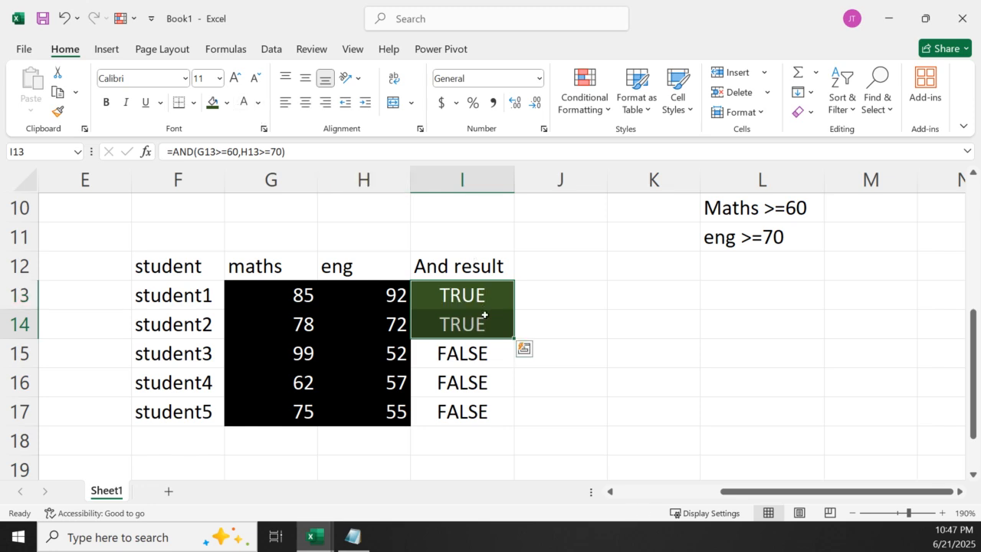
# Examine the AND formula in I13 and the cells it refers to, leaving it unedited and ending on cell J12
pyautogui.click(464, 294)
pyautogui.doubleClick(465, 294)
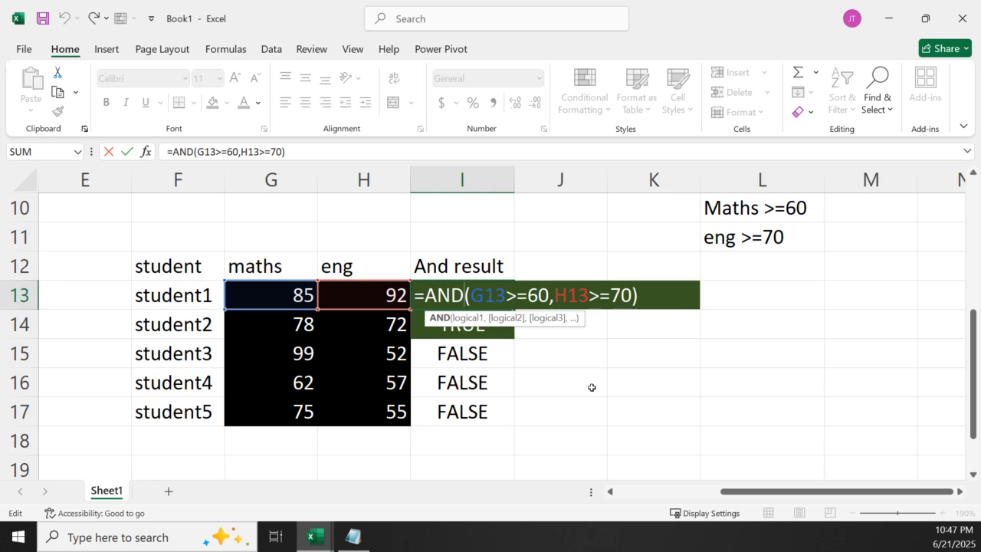
pyautogui.press('Return')
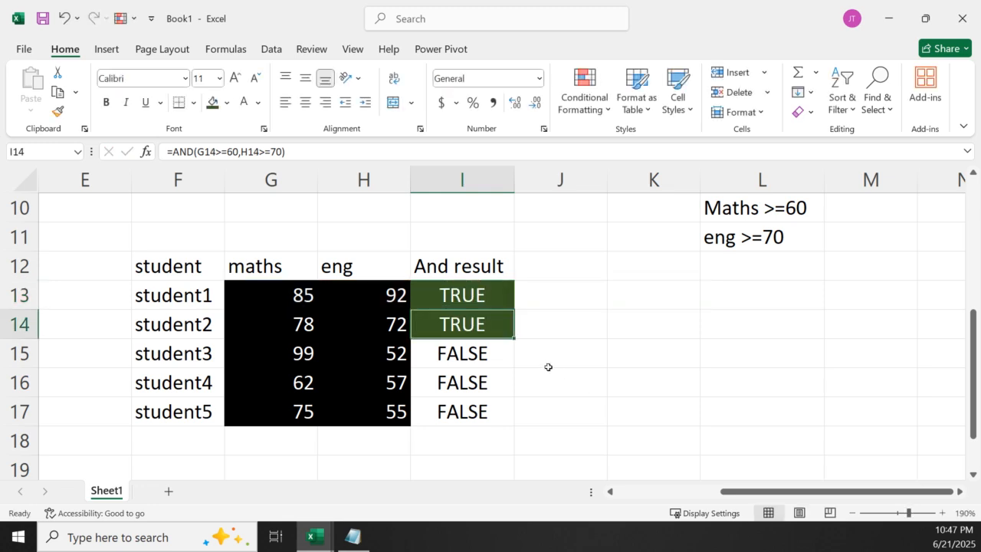
pyautogui.click(556, 271)
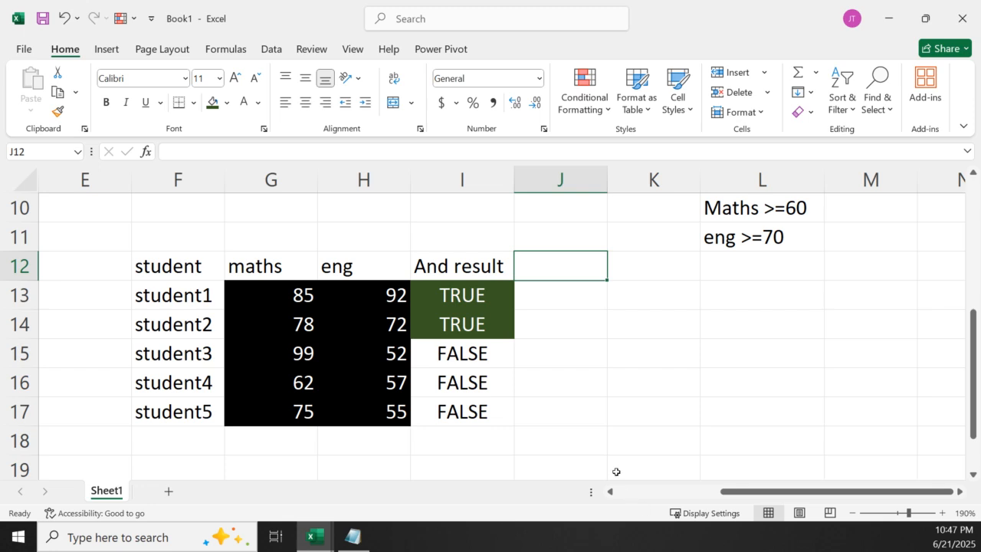
# Enter the column header OR Result in cell J12
pyautogui.write('OR')
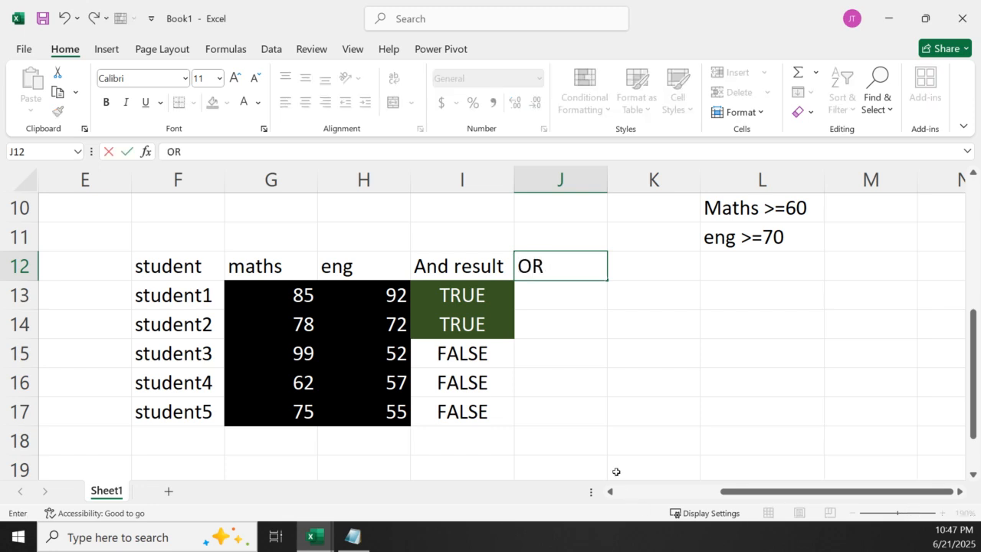
pyautogui.write(' Reul')
pyautogui.press('BackSpace')
pyautogui.press('BackSpace')
pyautogui.write('sult')
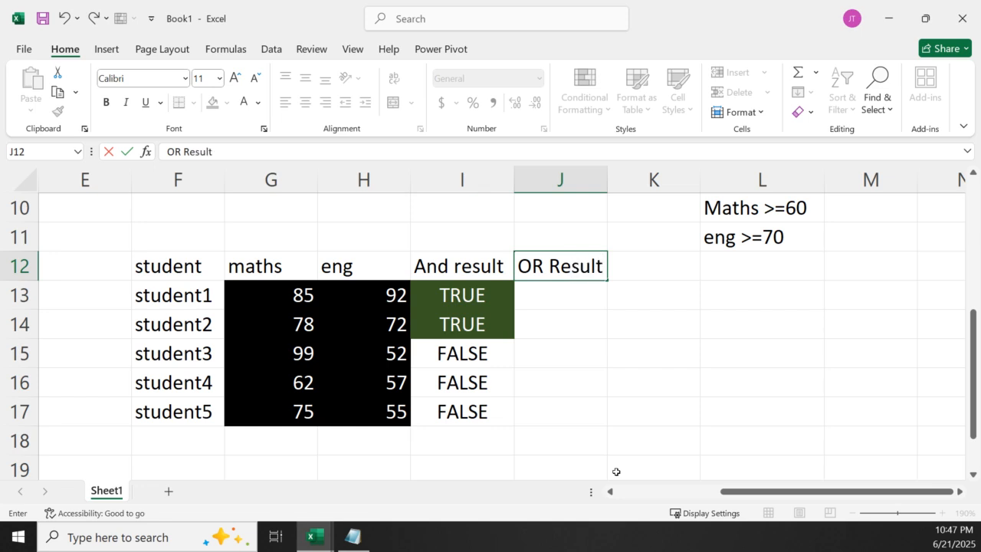
pyautogui.click(539, 305)
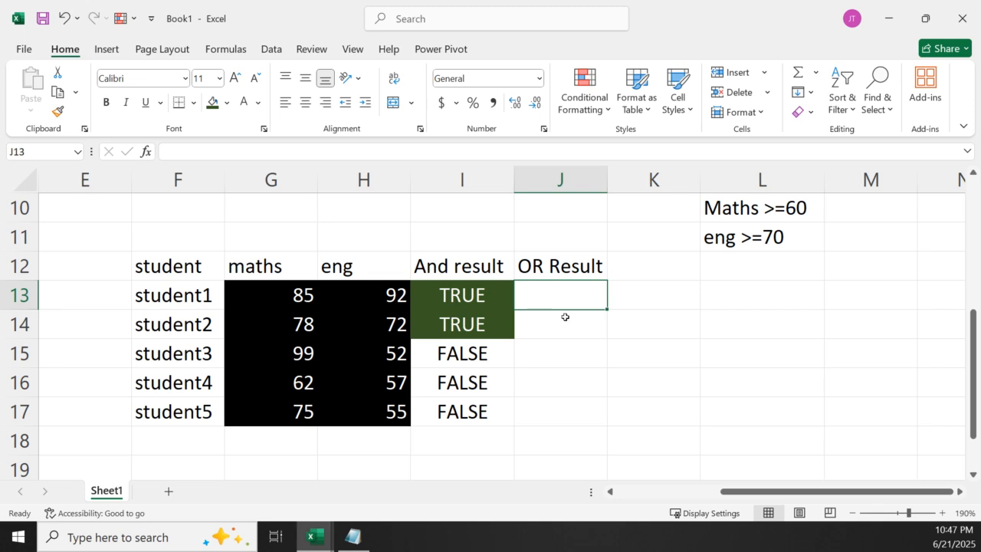
# Switch to the Logical+Functions workbook and set the OR definition text in cell C4 of the AND OR sheet to black font
pyautogui.moveTo(310, 546)
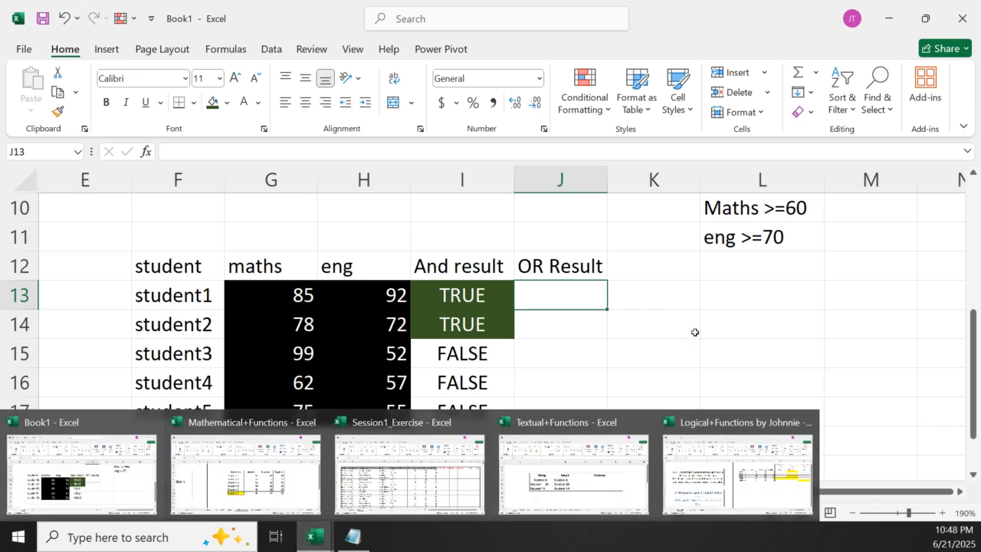
pyautogui.click(679, 478)
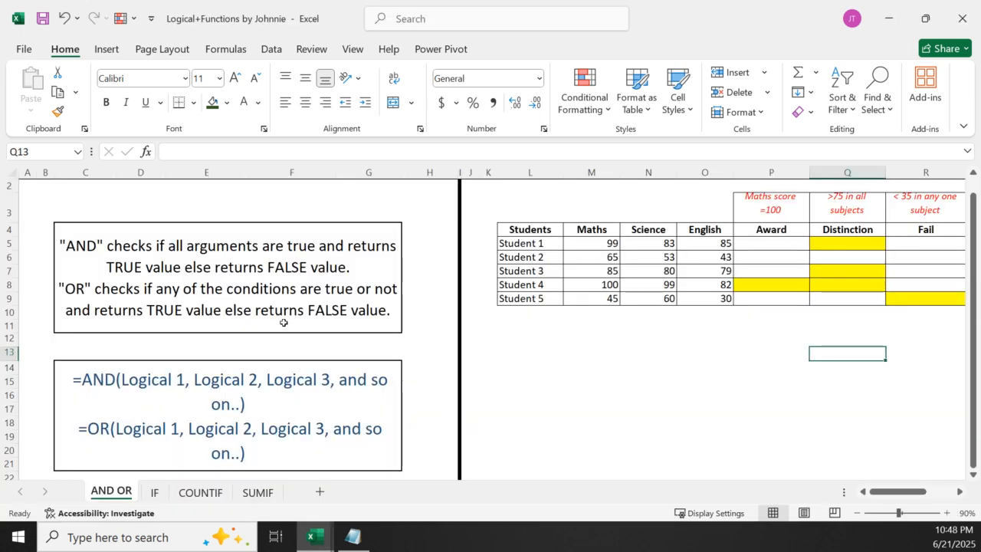
pyautogui.click(74, 287)
pyautogui.doubleClick(93, 289)
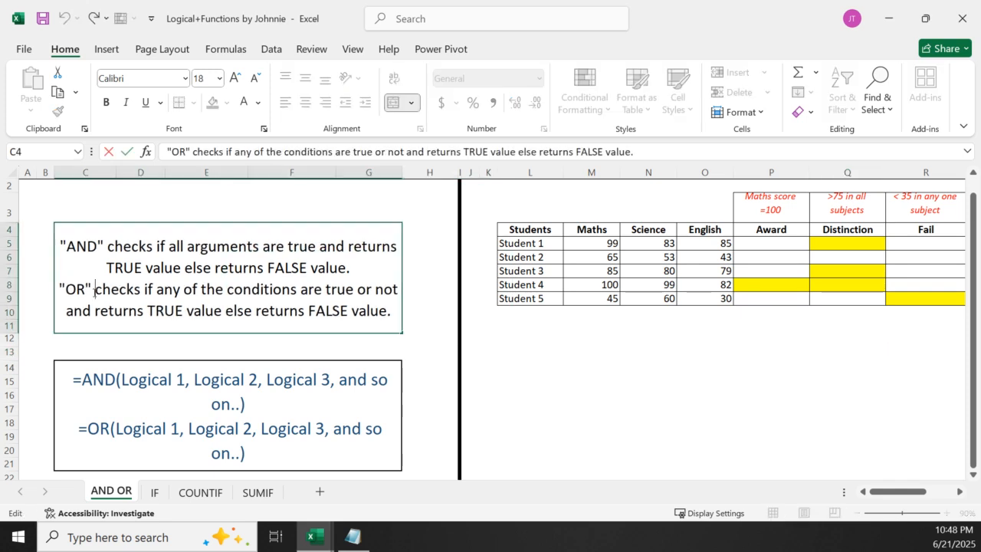
pyautogui.moveTo(59, 285); pyautogui.dragTo(395, 310)
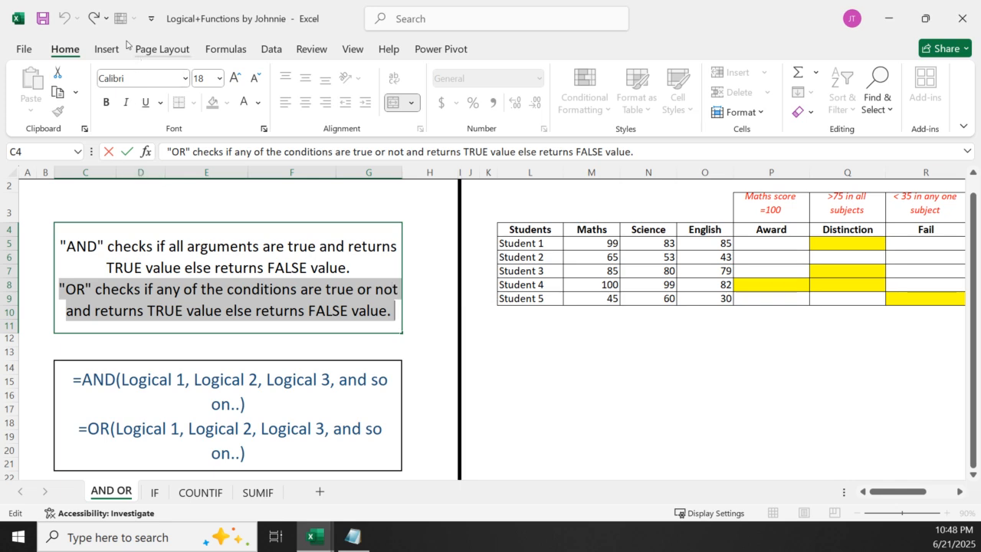
pyautogui.click(244, 102)
pyautogui.click(258, 102)
pyautogui.click(261, 200)
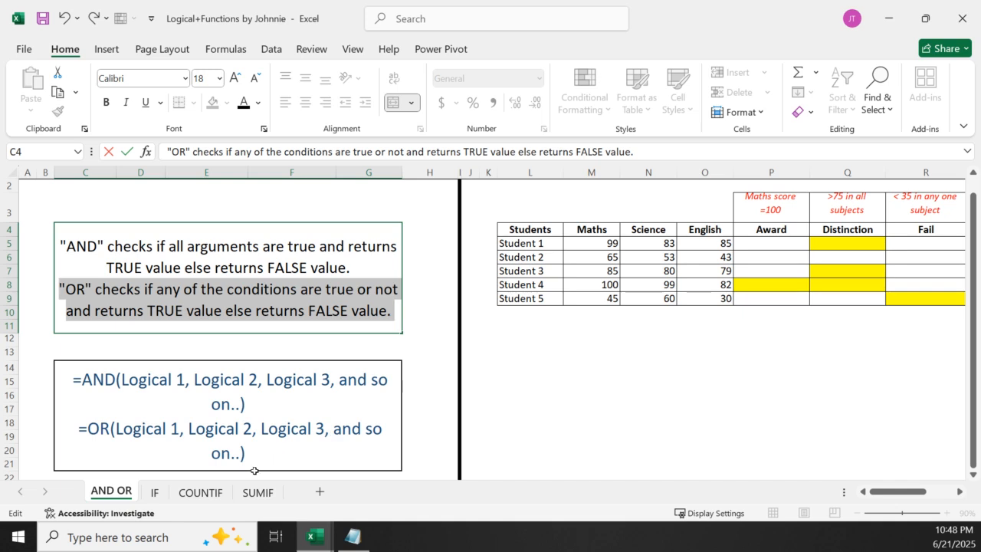
# Return to the Book1 workbook and enter =OR(G13>=60,H13>=70) in cell J13 to test student1's marks
pyautogui.moveTo(325, 545)
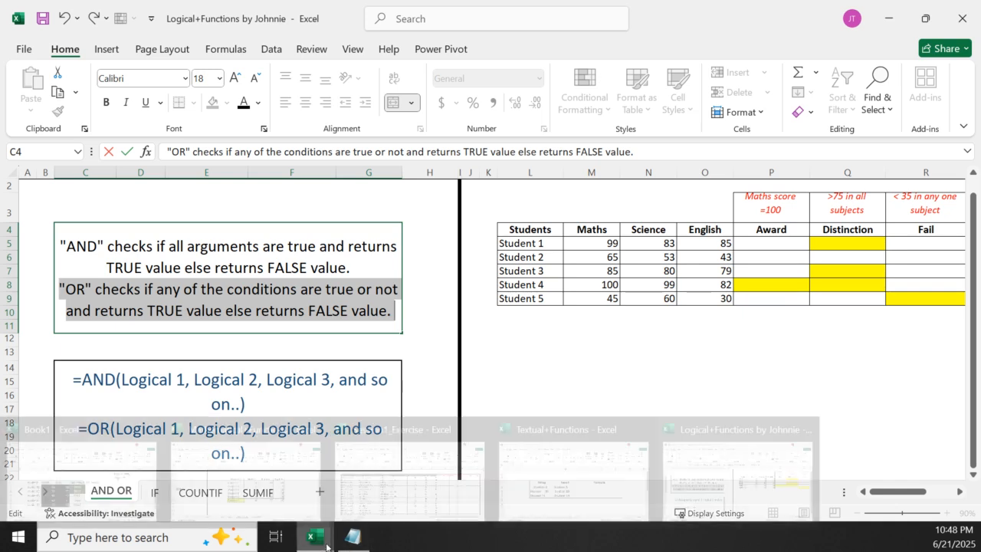
pyautogui.moveTo(536, 472)
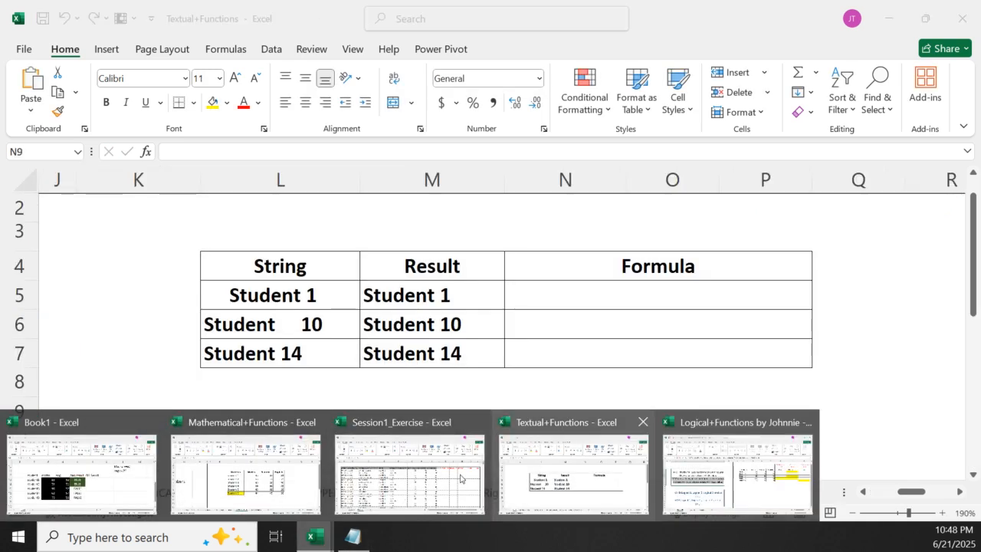
pyautogui.click(106, 454)
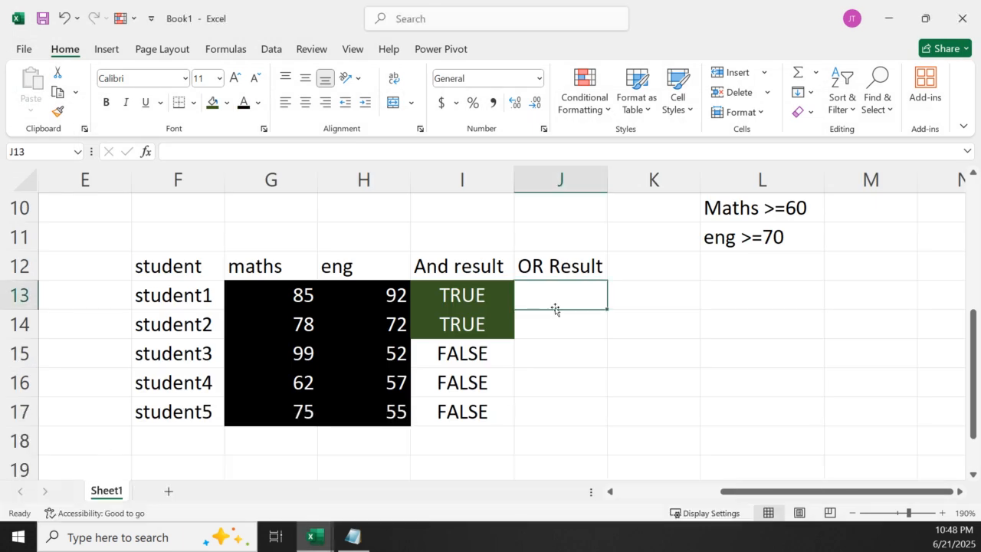
pyautogui.click(560, 342)
pyautogui.click(594, 300)
pyautogui.write('=Or')
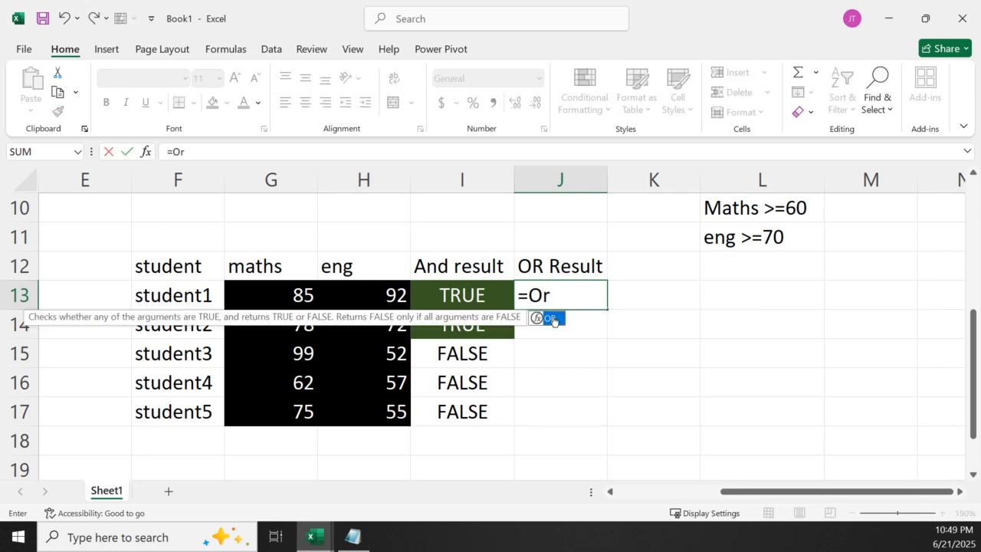
pyautogui.doubleClick(550, 318)
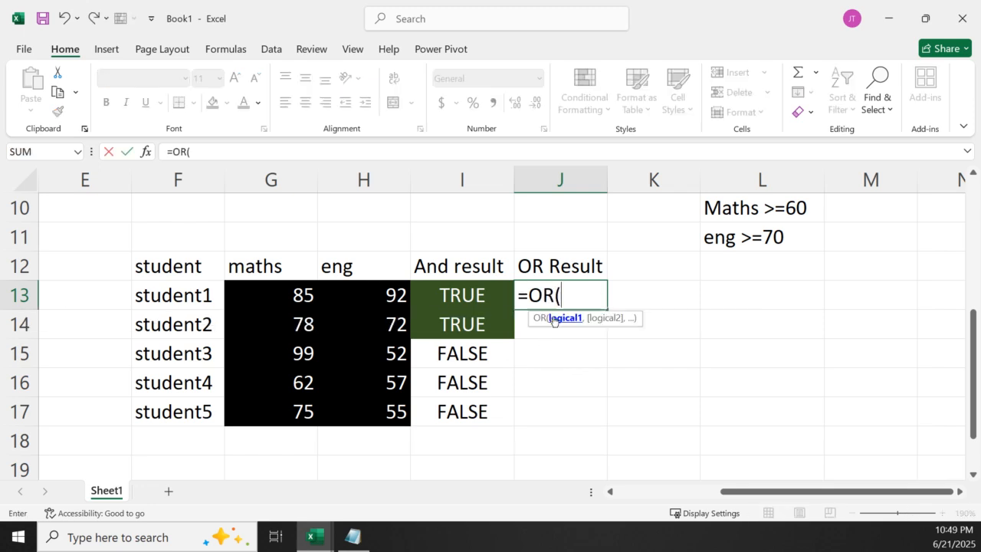
pyautogui.click(287, 295)
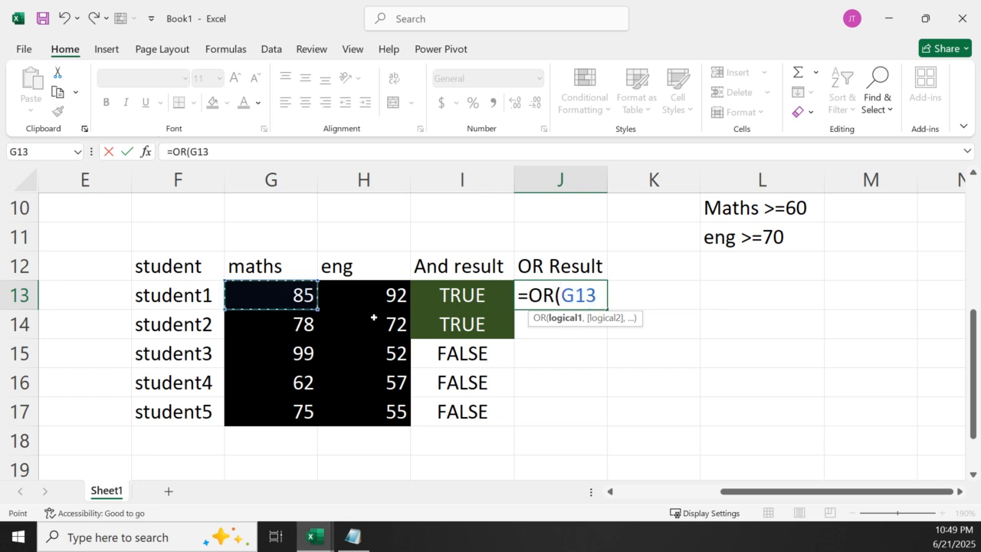
pyautogui.write('>')
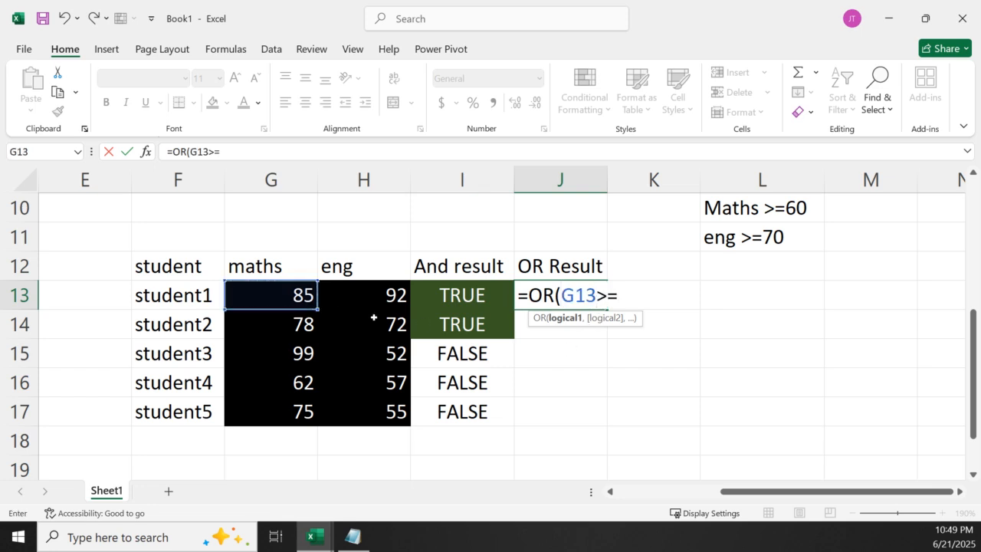
pyautogui.write('=60,')
pyautogui.click(356, 292)
pyautogui.write('>=70')
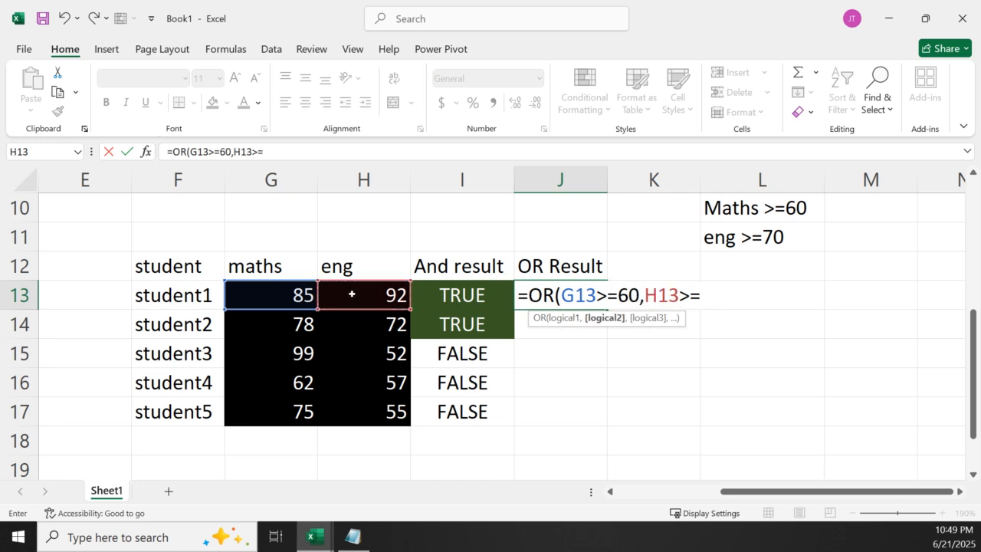
pyautogui.write(')')
pyautogui.press('Return')
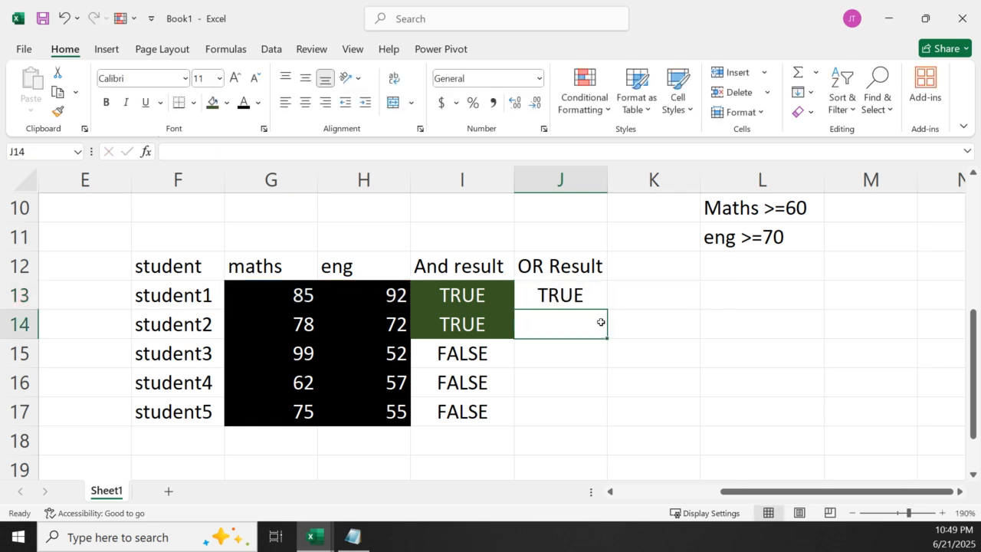
# Fill the OR formula from J13 down to J17 for the remaining students
pyautogui.click(587, 295)
pyautogui.moveTo(602, 308); pyautogui.dragTo(602, 423)
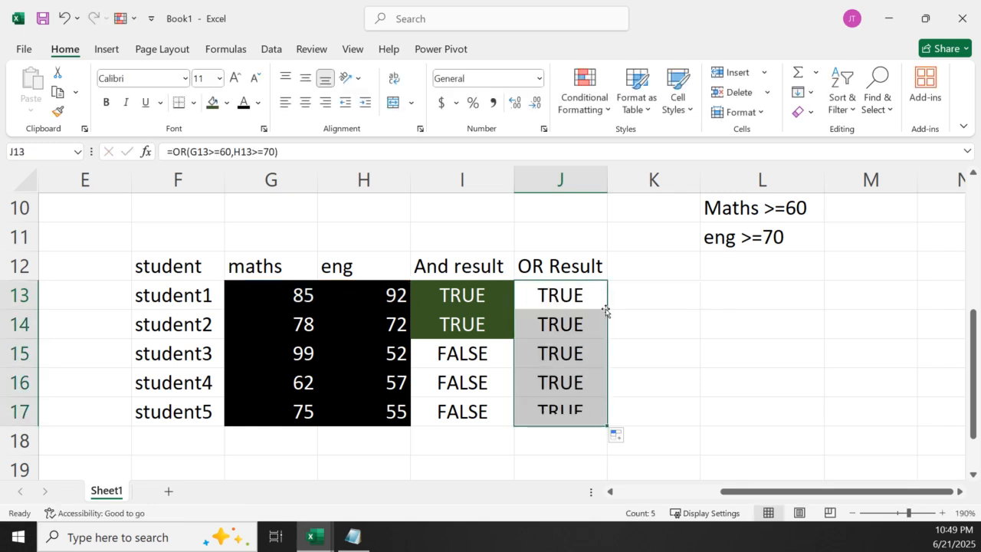
pyautogui.click(625, 344)
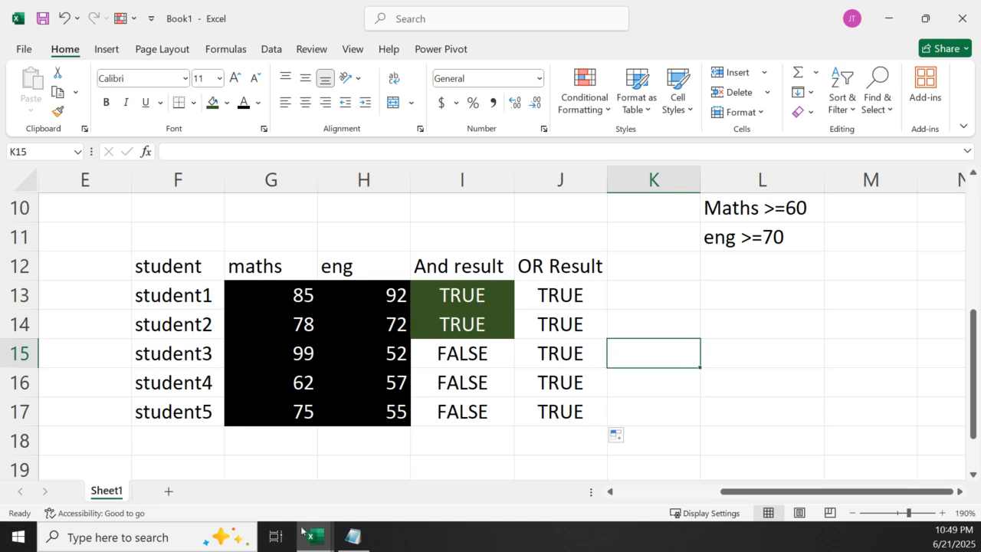
# Switch to the Logical+Functions workbook and examine the AND OR syntax box and the Example student table at 130% zoom
pyautogui.moveTo(320, 545)
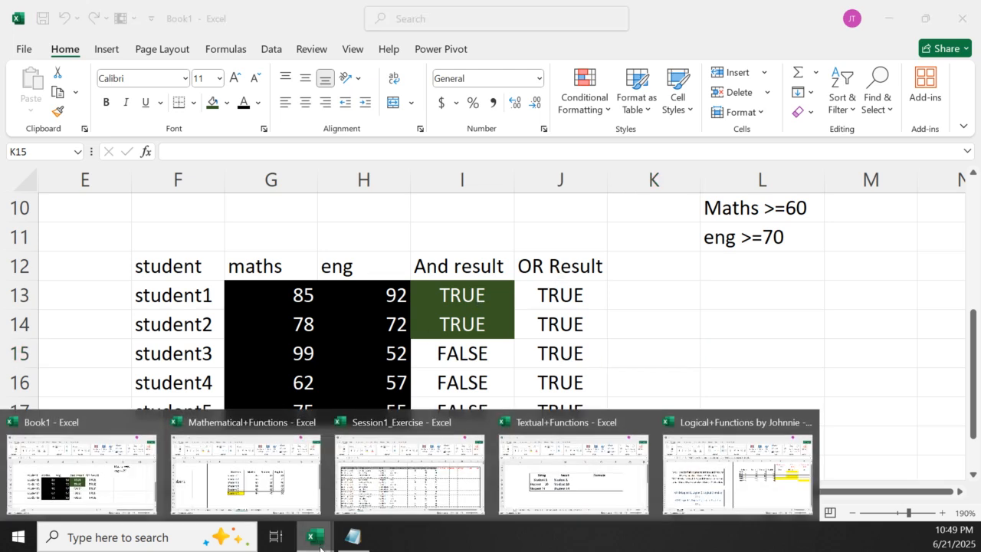
pyautogui.click(788, 458)
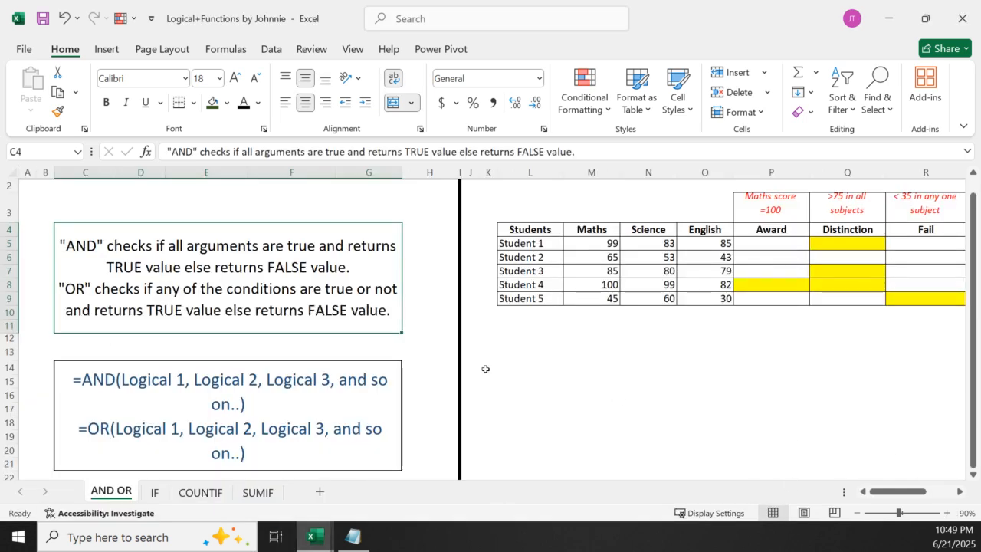
pyautogui.click(193, 413)
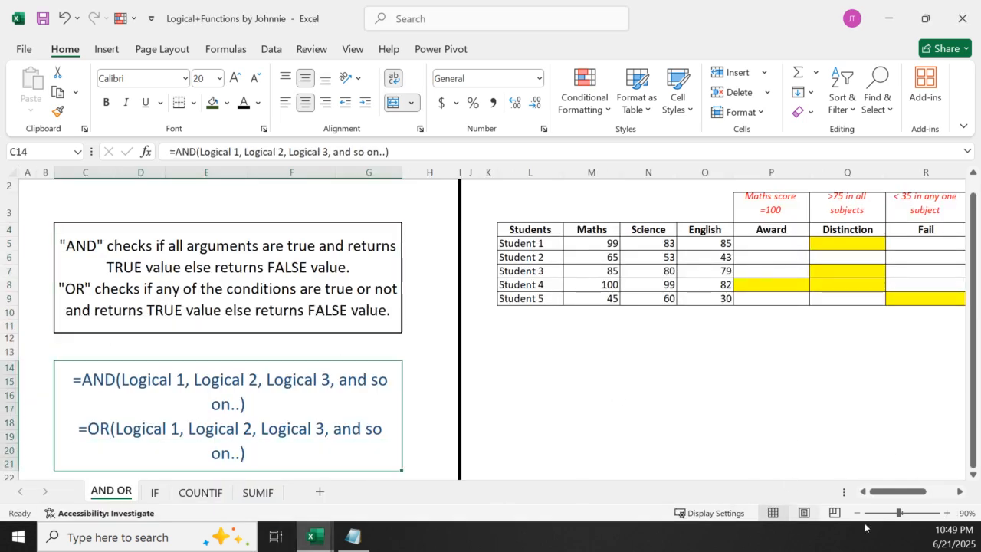
pyautogui.click(955, 492)
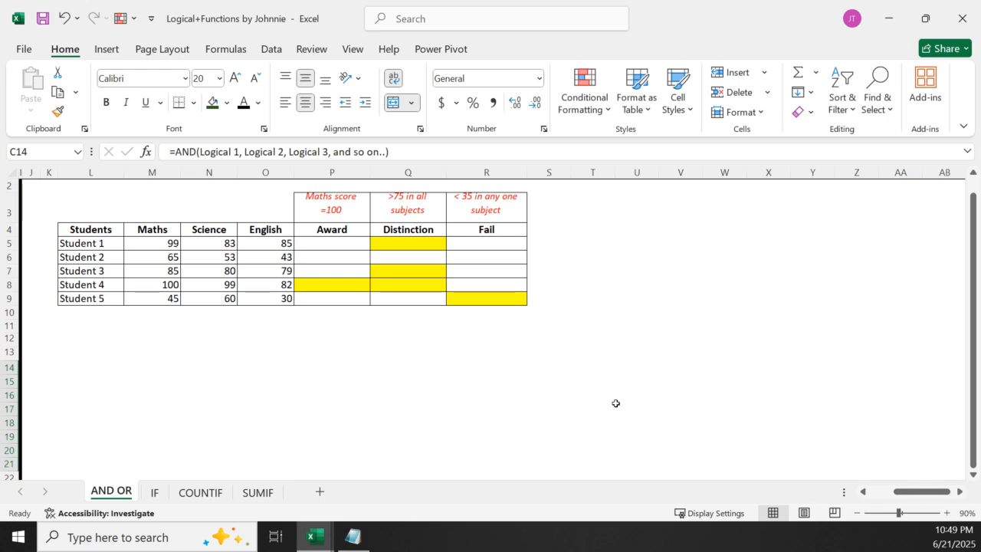
pyautogui.click(950, 512)
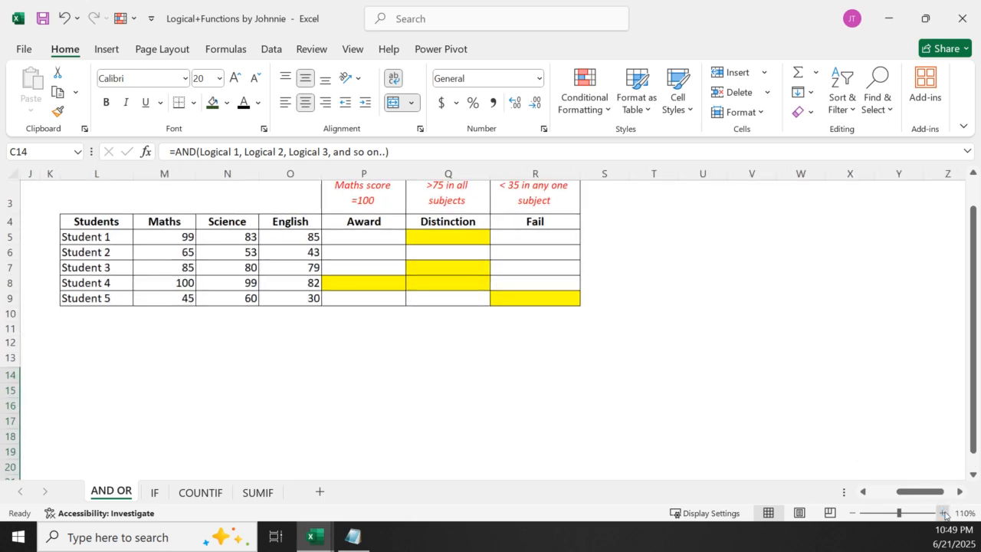
pyautogui.click(951, 513)
pyautogui.click(950, 513)
pyautogui.click(951, 512)
pyautogui.scroll(-9, 590, 366)
pyautogui.scroll(10, 591, 364)
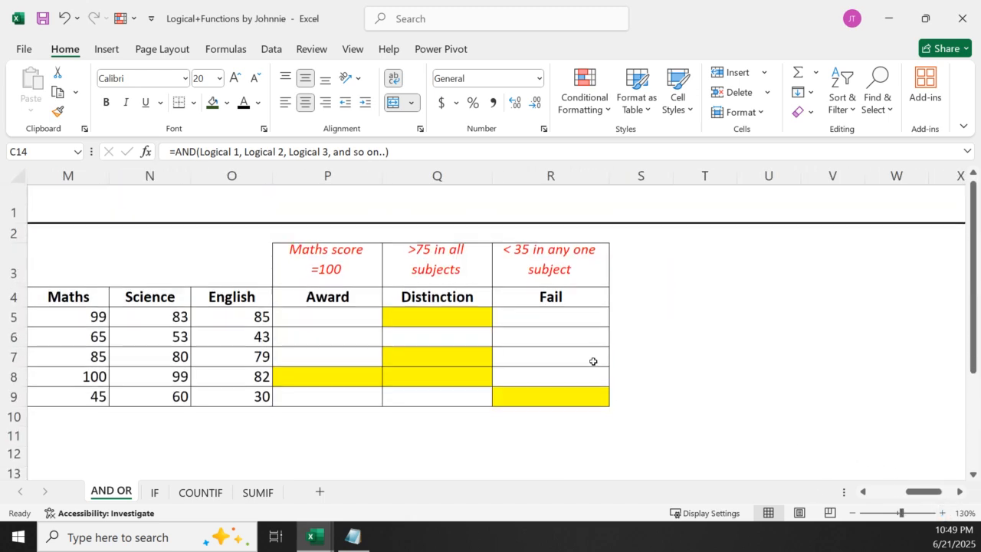
pyautogui.click(863, 491)
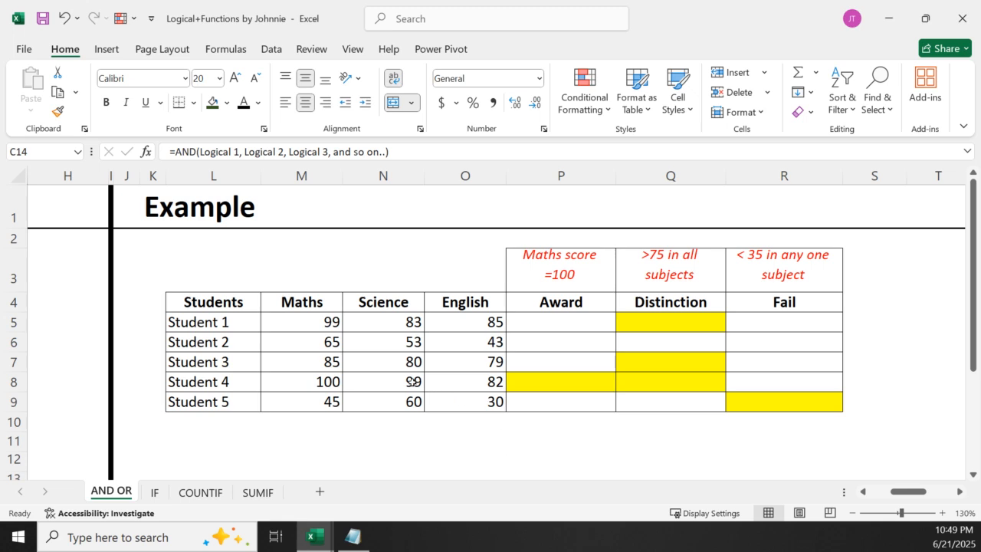
# Enter =M5=100 in cell P5 to test Student 1's maths mark against the Award criterion
pyautogui.click(568, 271)
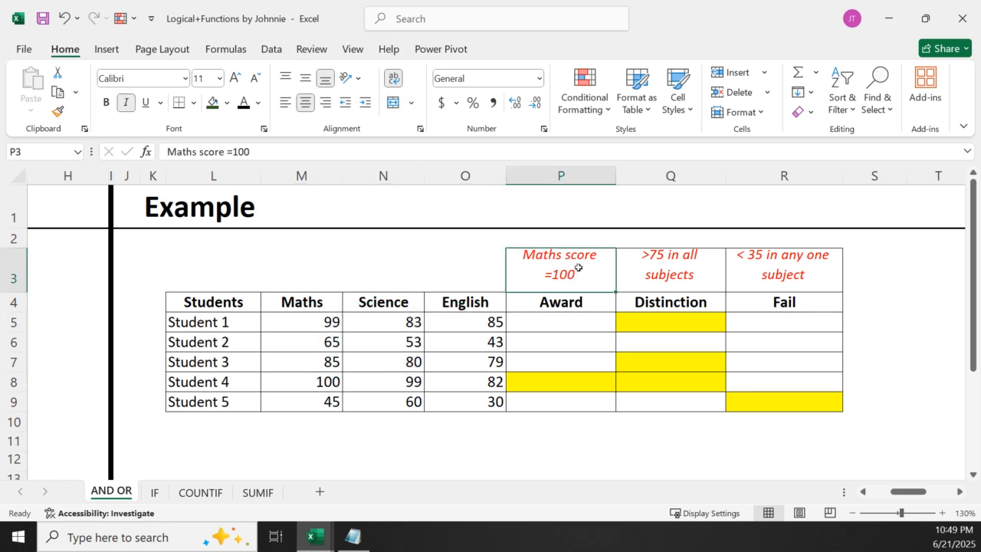
pyautogui.click(564, 320)
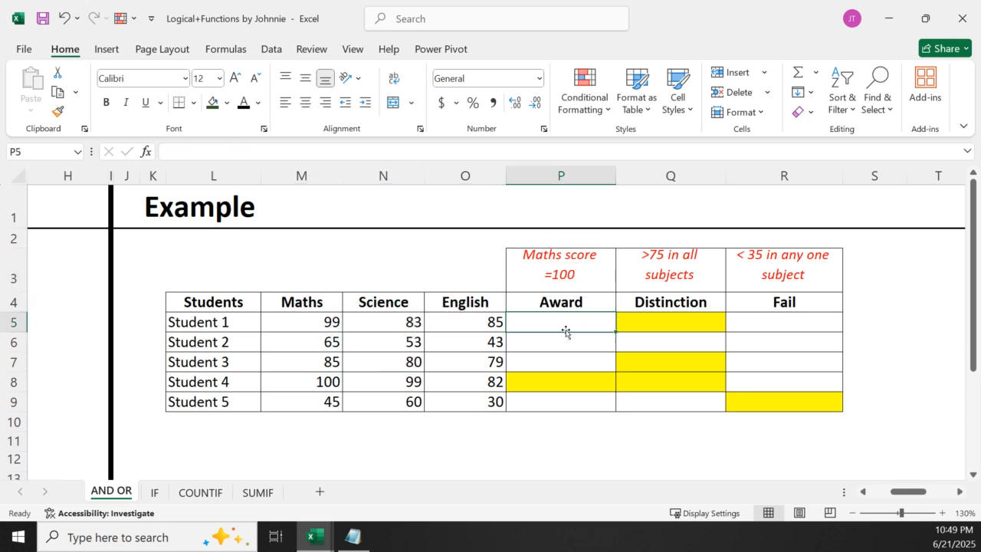
pyautogui.write('=')
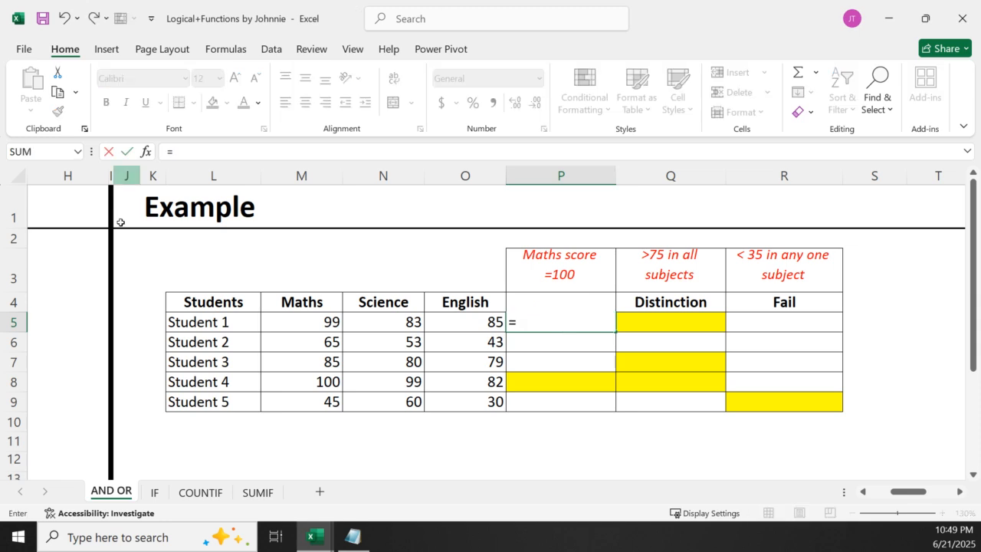
pyautogui.click(294, 324)
pyautogui.write('=100')
pyautogui.press('Return')
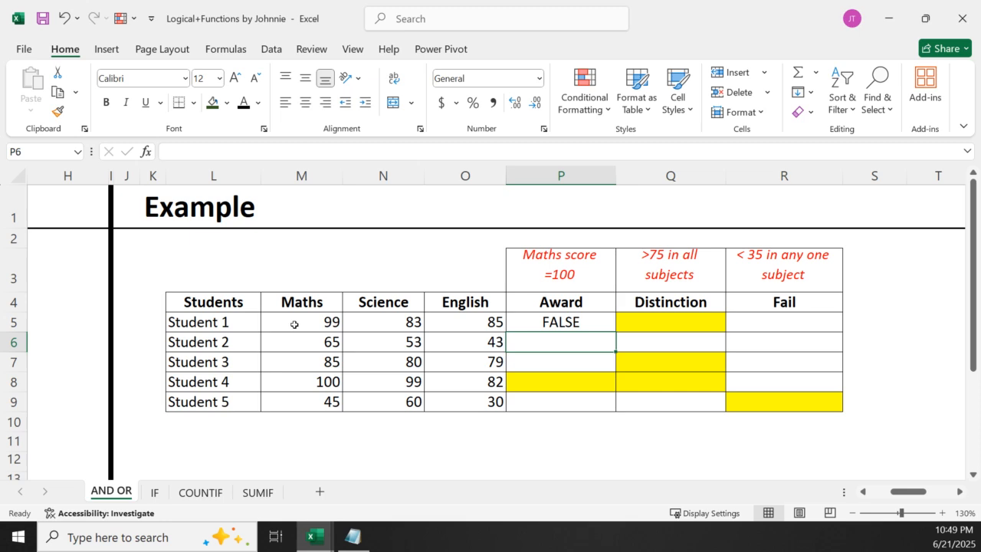
# Fill the Award formula from P5 down to P9 and check Student 4's result against the maths mark
pyautogui.doubleClick(542, 318)
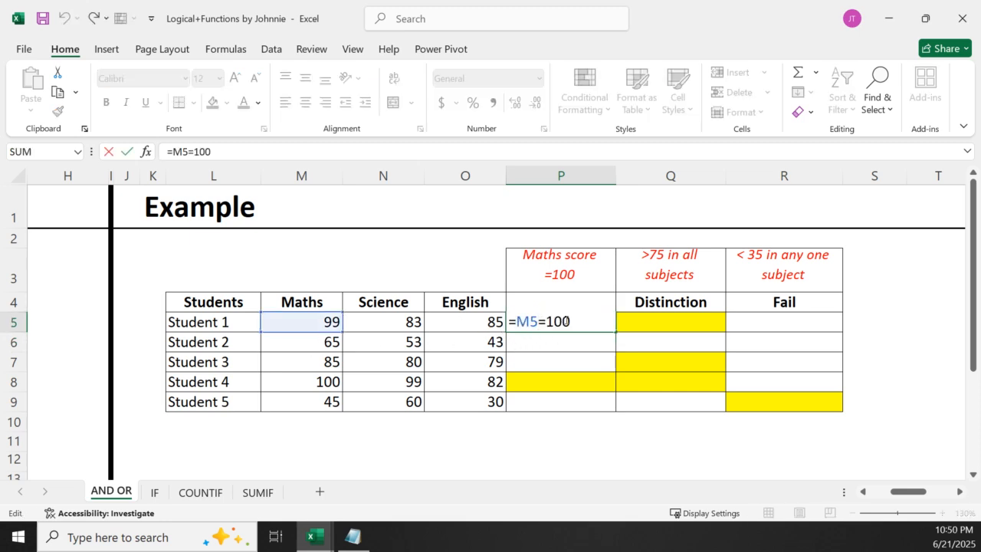
pyautogui.hotkey('ctrl', 'Return')
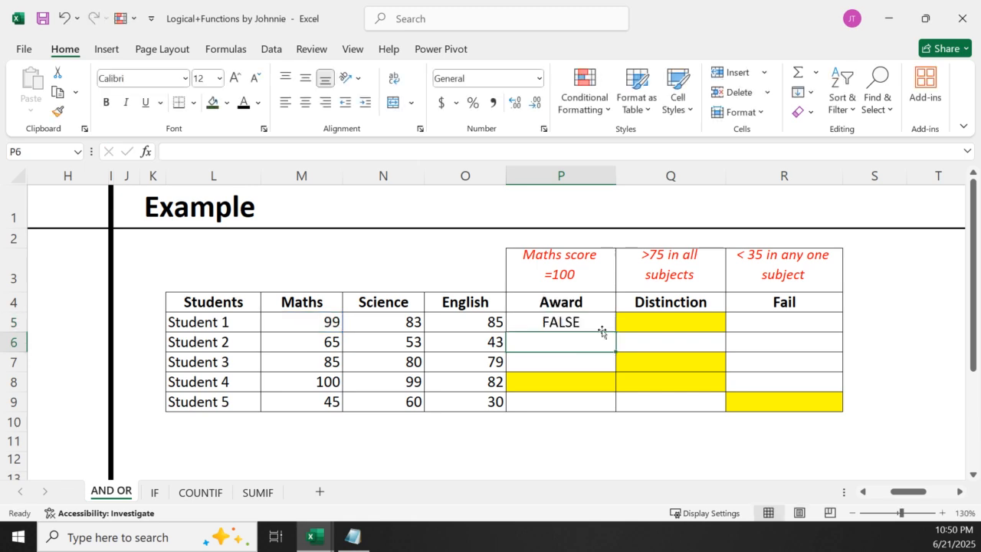
pyautogui.doubleClick(615, 329)
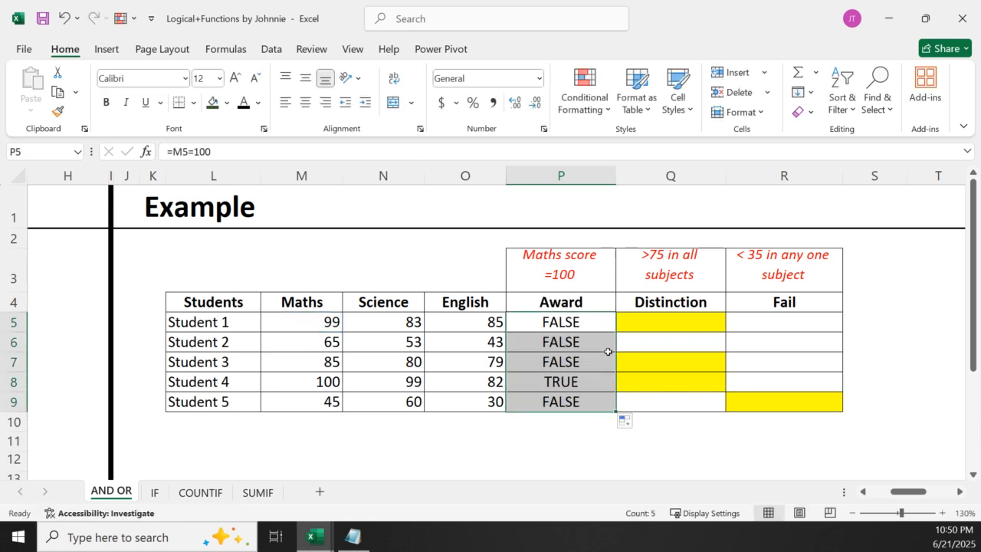
pyautogui.click(563, 387)
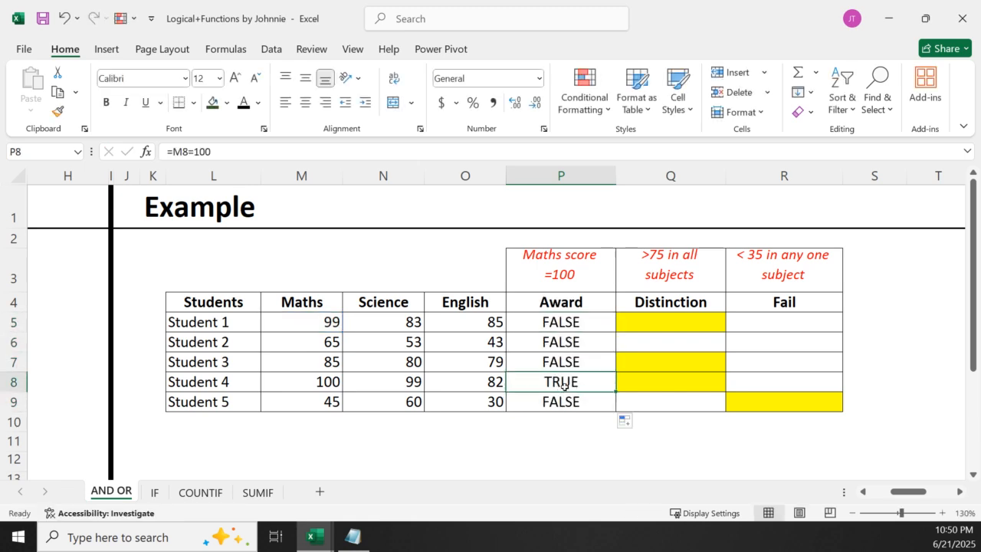
pyautogui.click(319, 385)
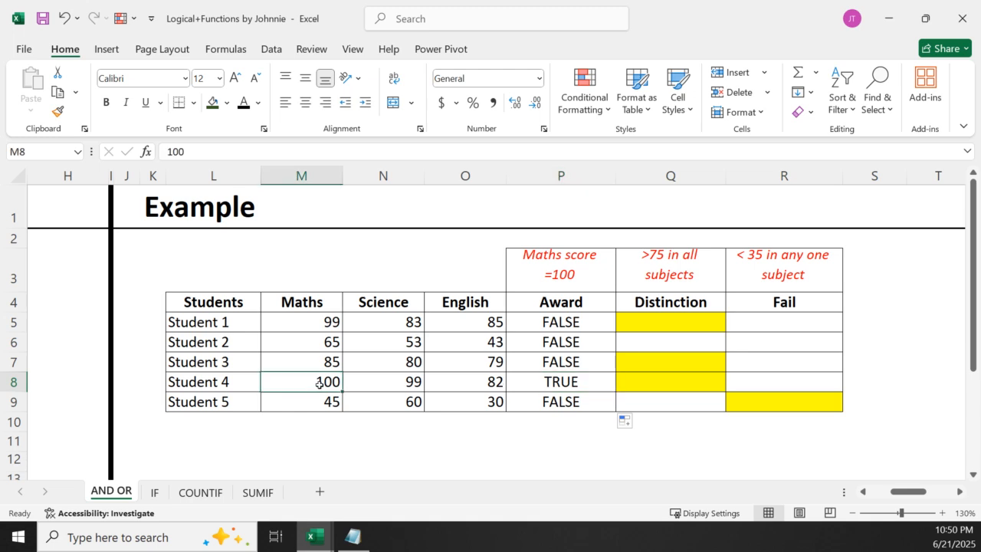
# Inspect the Award formula in P5 and widen the Distinction column Q to make room for a longer formula
pyautogui.doubleClick(571, 322)
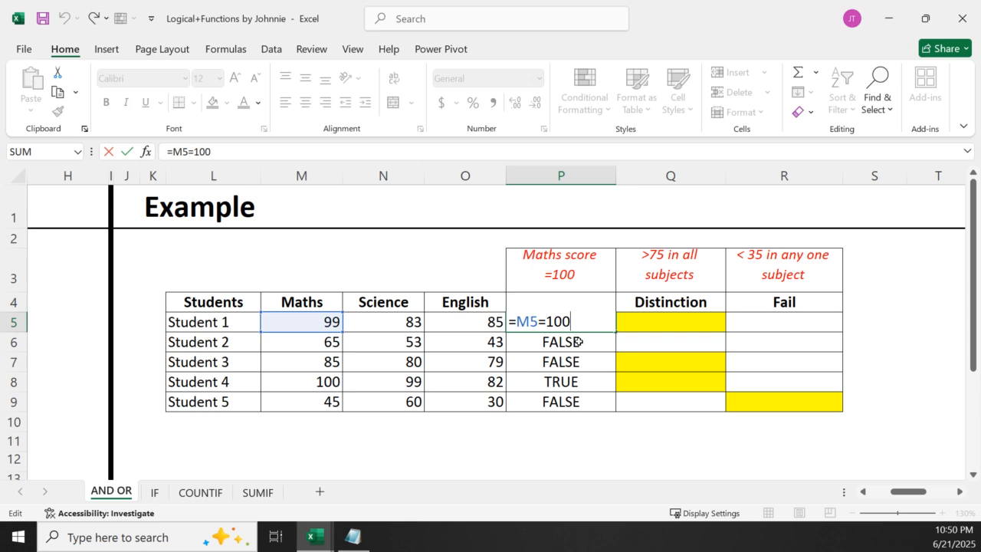
pyautogui.press('Return')
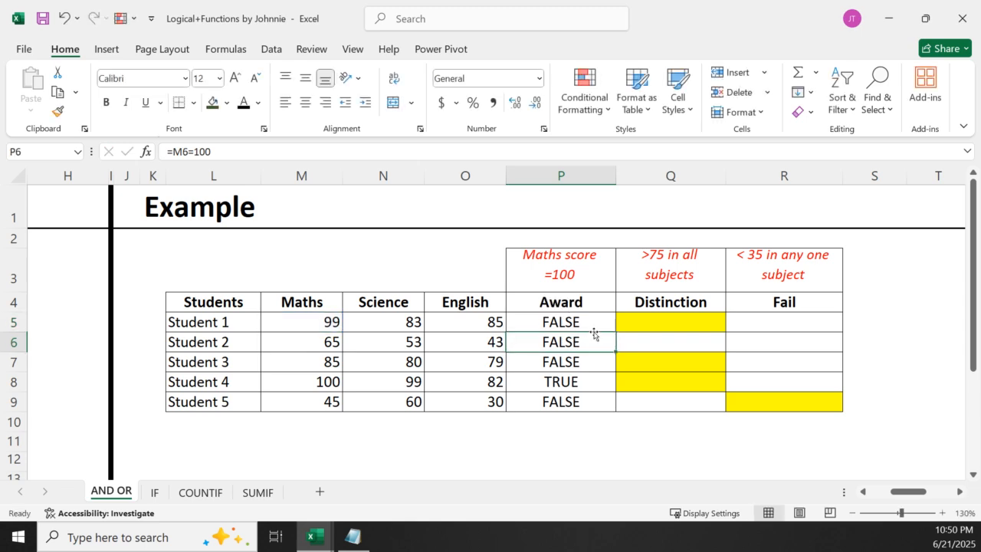
pyautogui.click(960, 491)
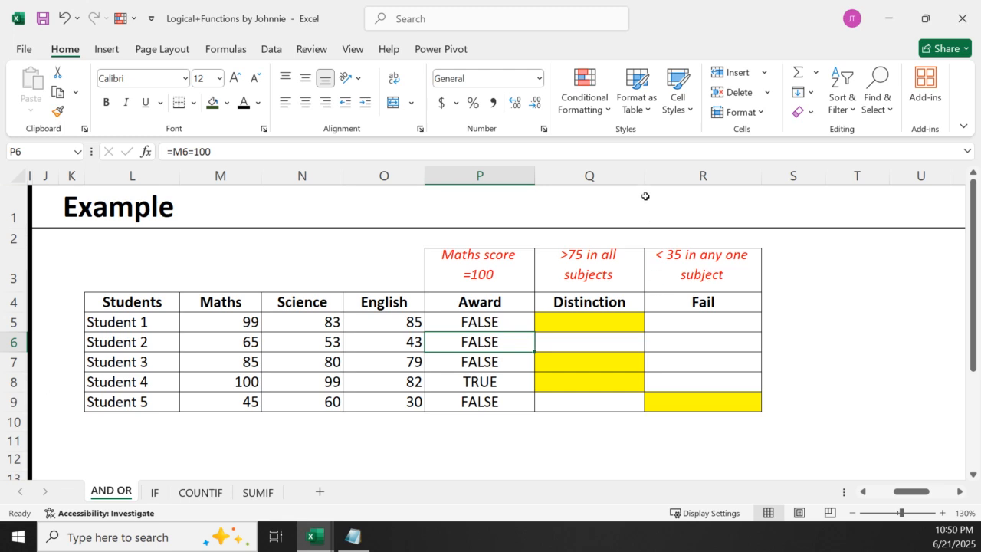
pyautogui.moveTo(645, 178); pyautogui.dragTo(719, 201)
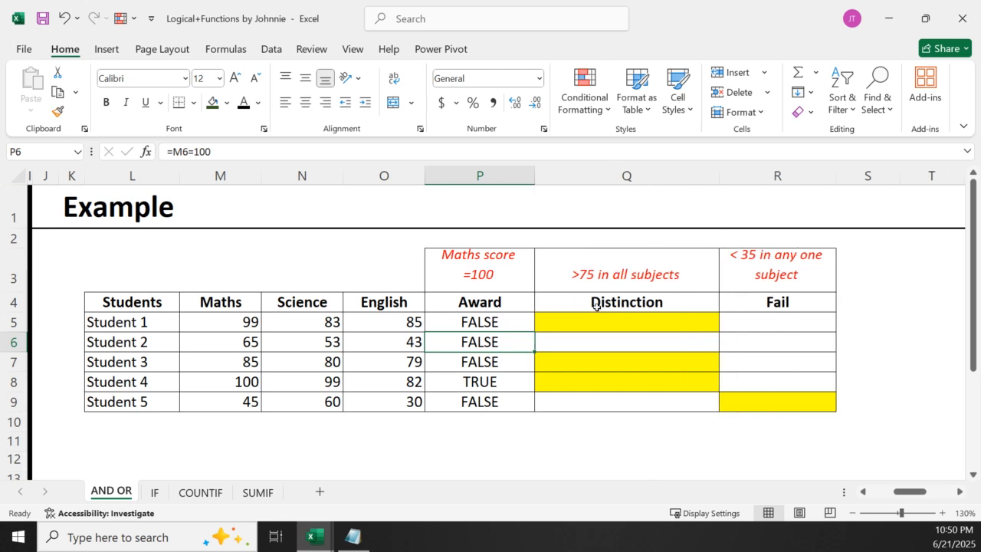
# Enter =AND(M5>75,N5>75,O5>75) in cell Q5 to test Student 1 for Distinction
pyautogui.click(574, 321)
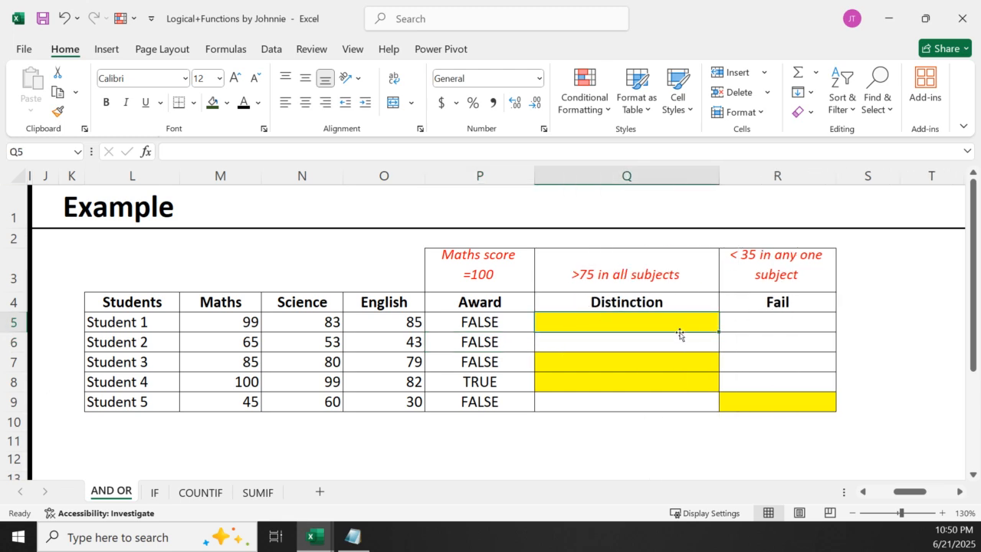
pyautogui.write('=')
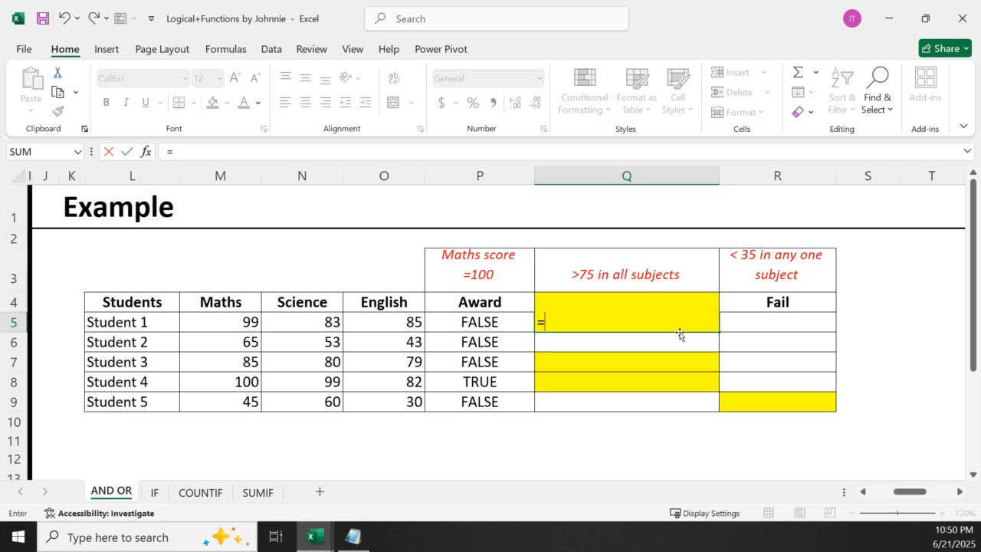
pyautogui.write('and')
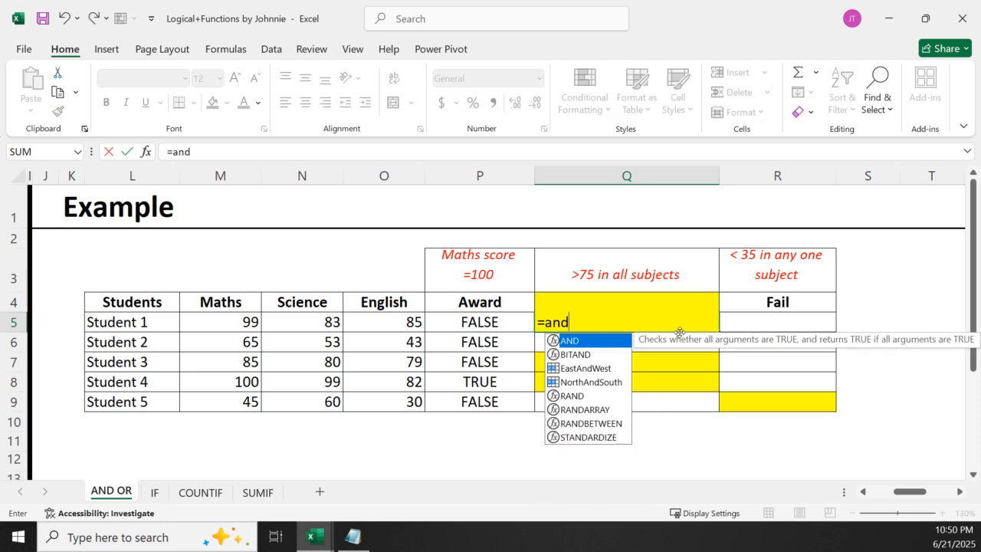
pyautogui.doubleClick(580, 344)
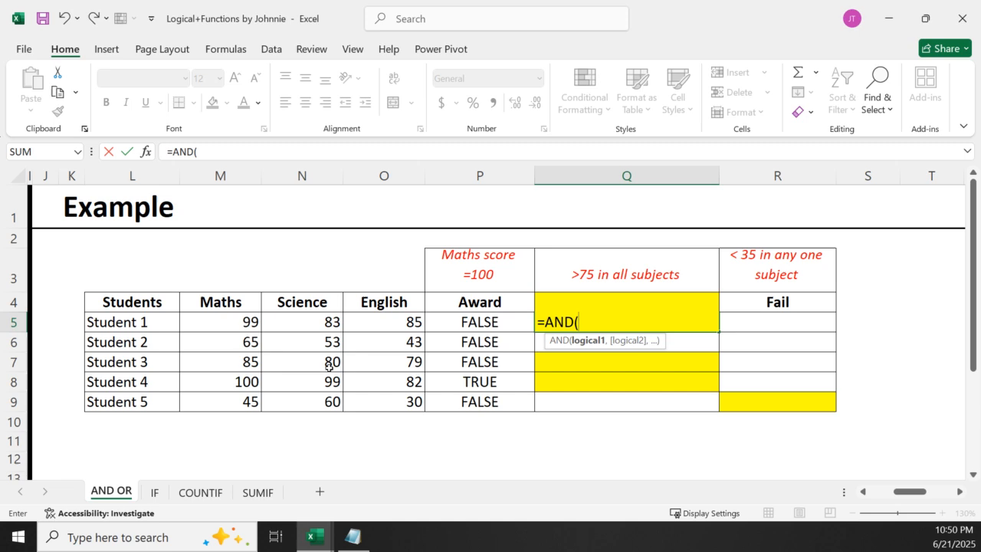
pyautogui.click(243, 320)
pyautogui.write('>75')
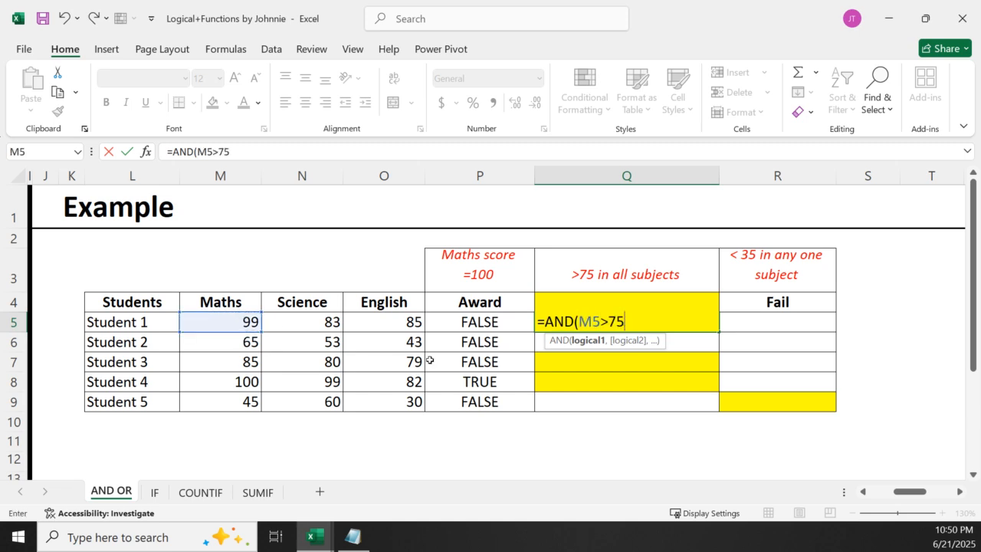
pyautogui.write(',')
pyautogui.click(286, 319)
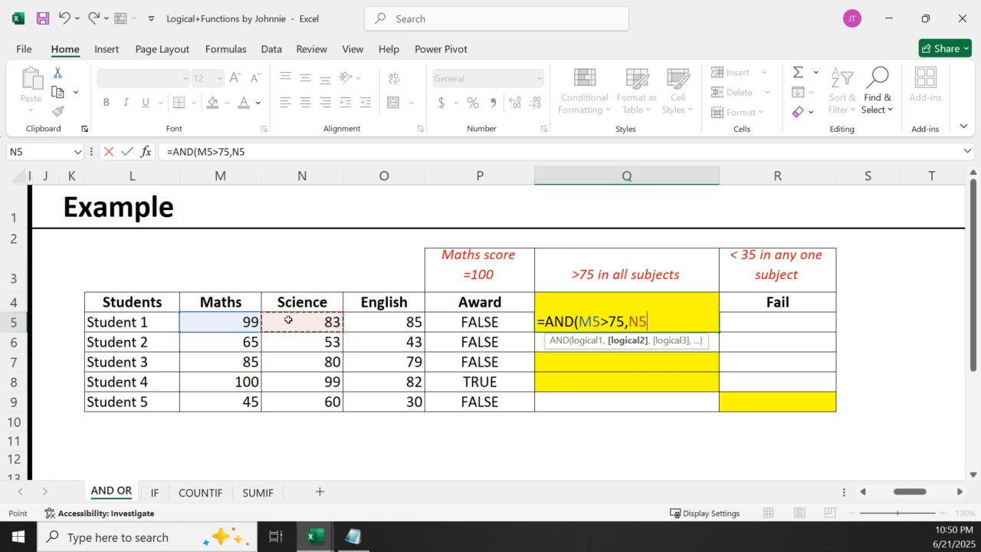
pyautogui.write('>75')
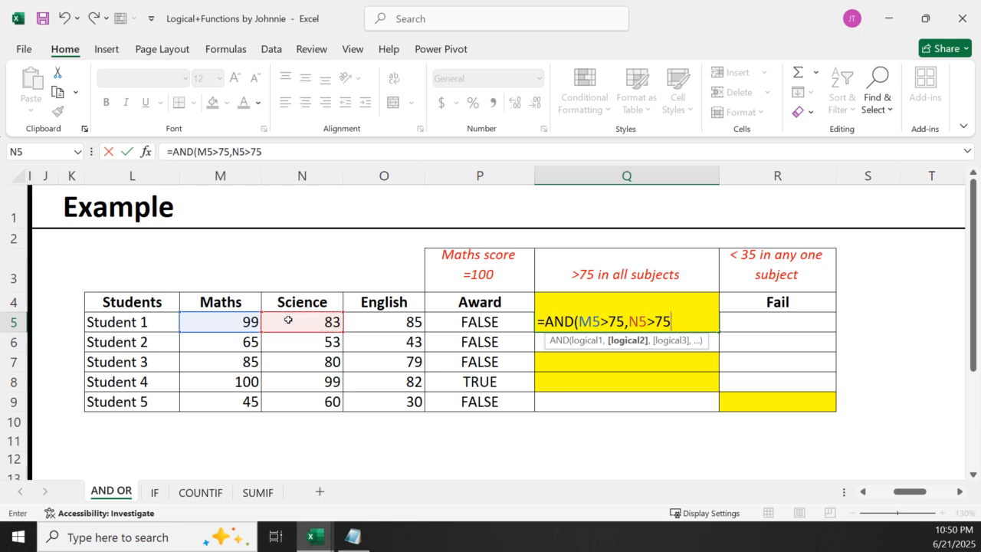
pyautogui.write(',')
pyautogui.click(361, 320)
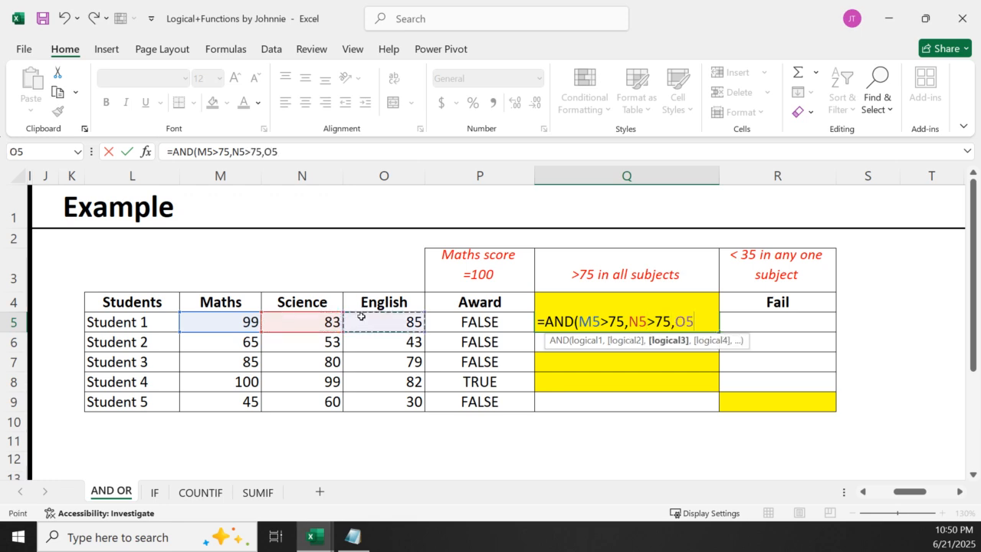
pyautogui.write('75')
pyautogui.press('Return')
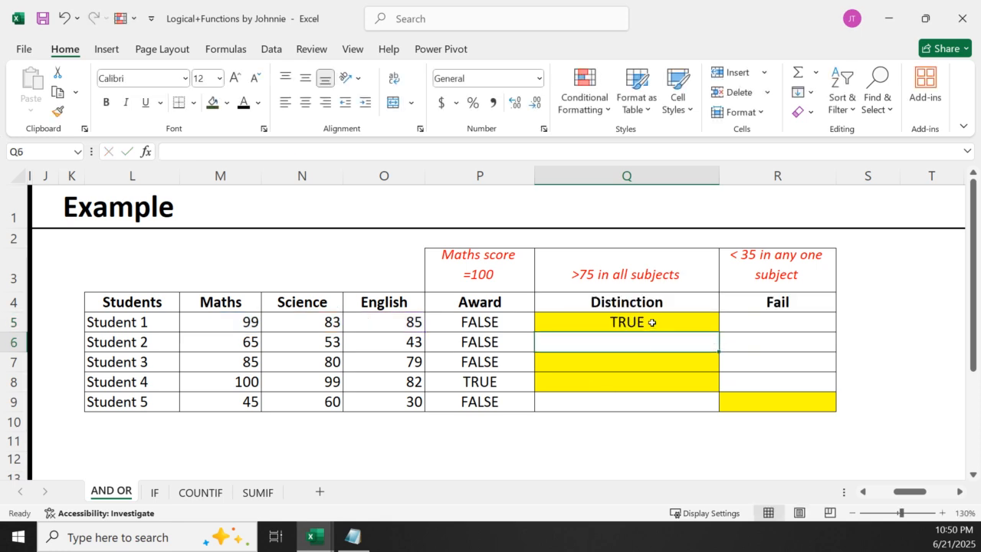
# Fill the Distinction formula from Q5 down to Q9 for the remaining students
pyautogui.click(651, 323)
pyautogui.doubleClick(719, 330)
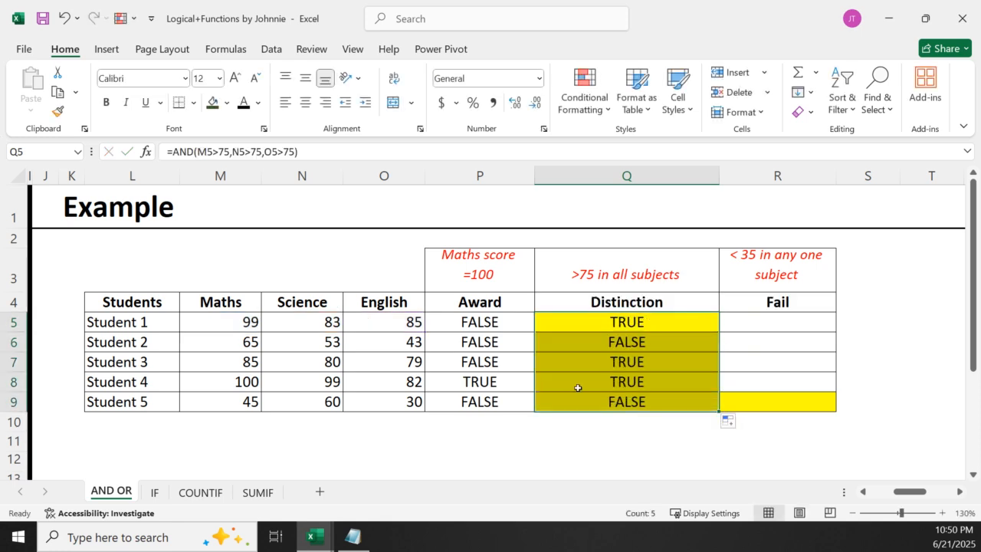
pyautogui.click(558, 418)
# Inspect the AND formulas in Q5, Q6 and Q9 against the marks they reference, leaving them unchanged
pyautogui.click(619, 323)
pyautogui.doubleClick(619, 324)
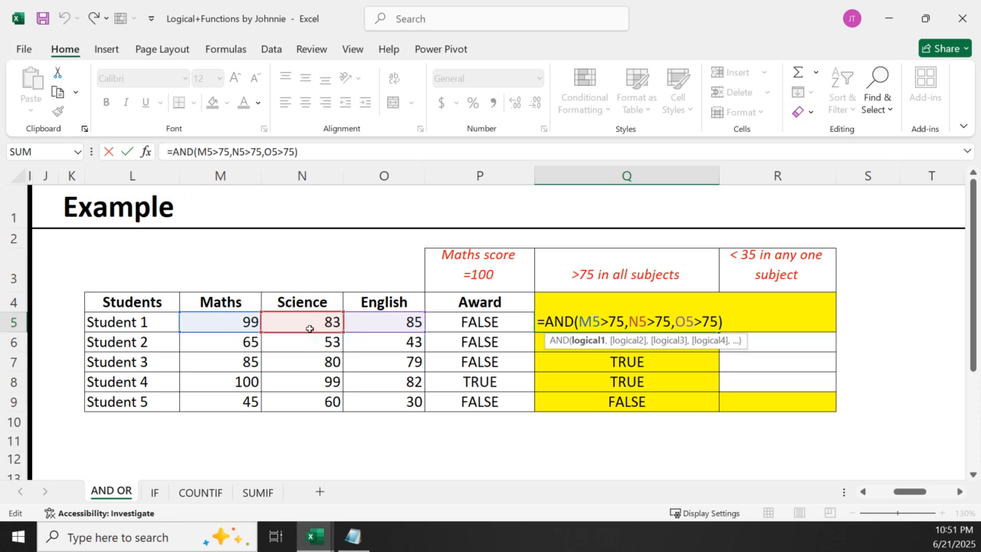
pyautogui.press('Return')
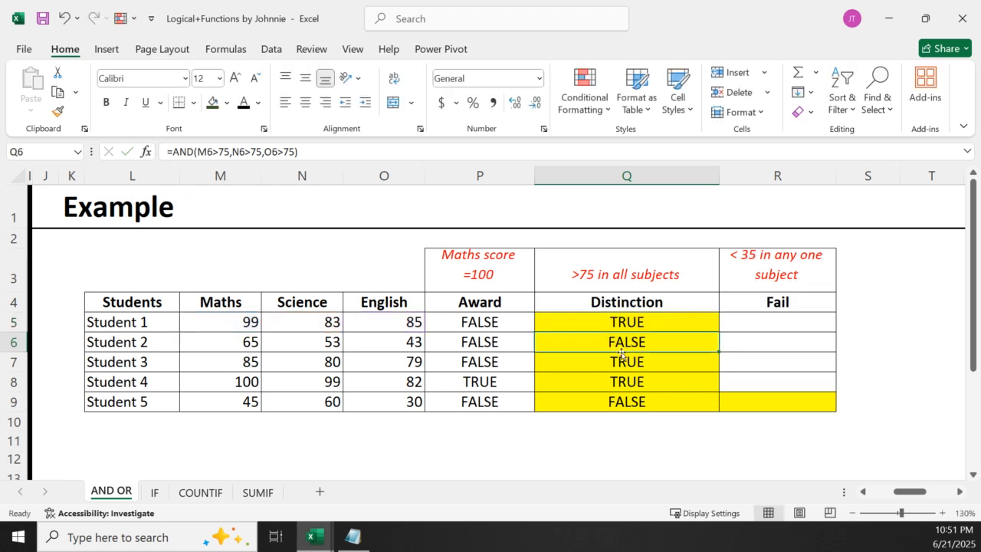
pyautogui.press('F2')
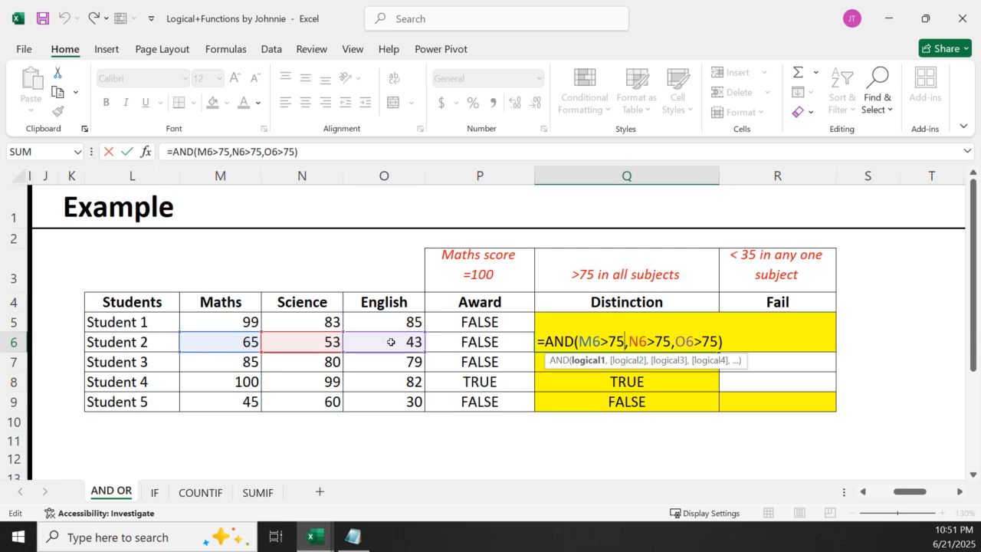
pyautogui.press('Return')
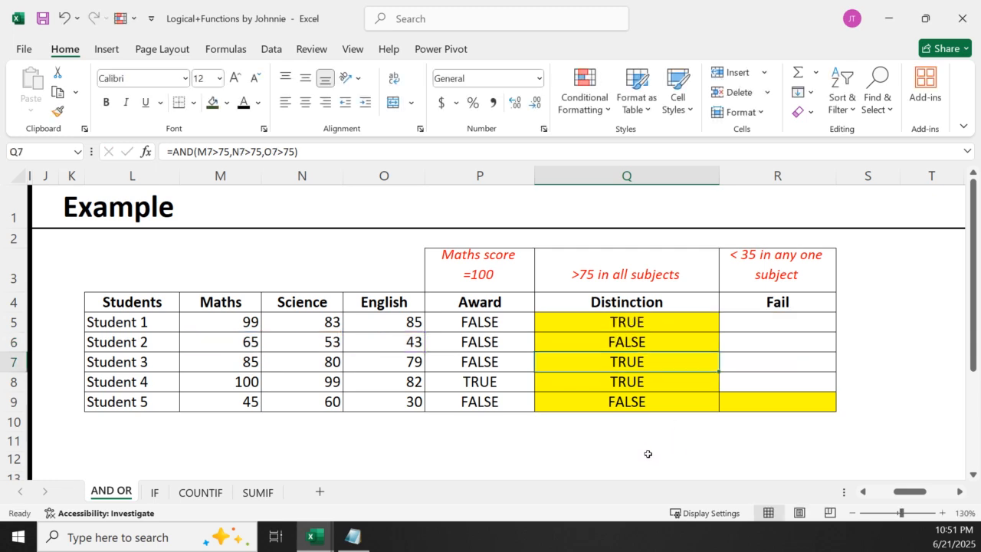
pyautogui.click(618, 401)
pyautogui.doubleClick(618, 401)
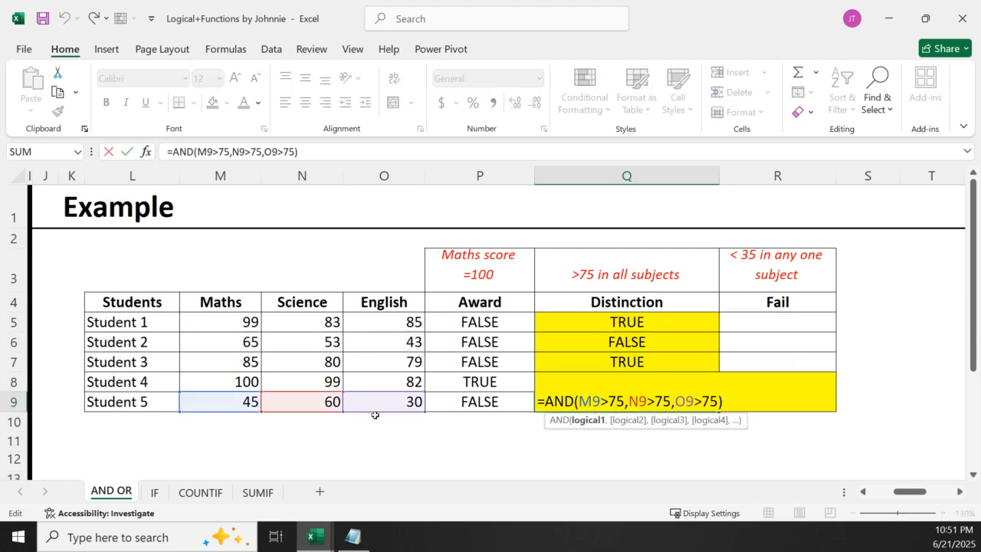
pyautogui.press('Return')
# Enter =OR(M5<35,N5<35,O5<35) in cell R5 to test Student 1 against the Fail criterion
pyautogui.click(751, 323)
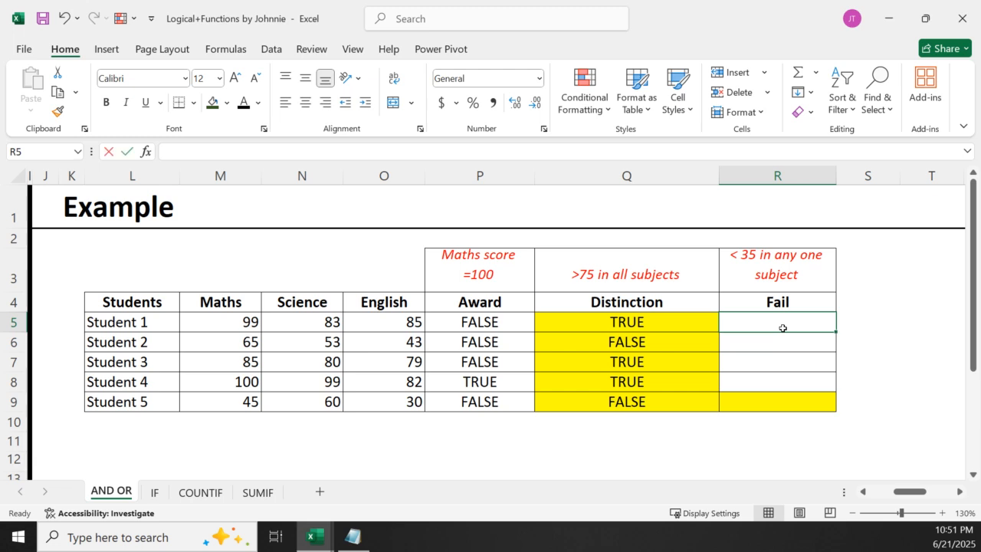
pyautogui.write('=or')
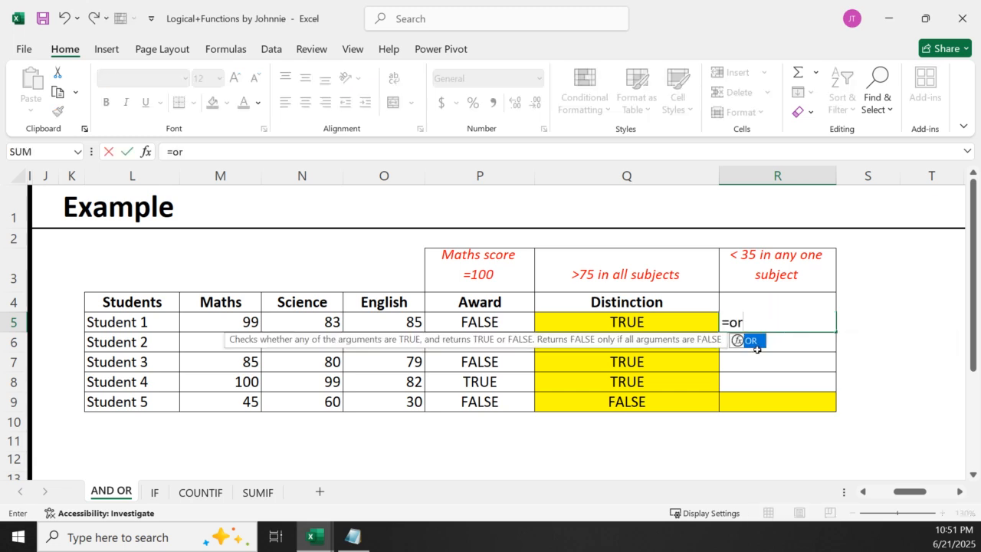
pyautogui.press('Tab')
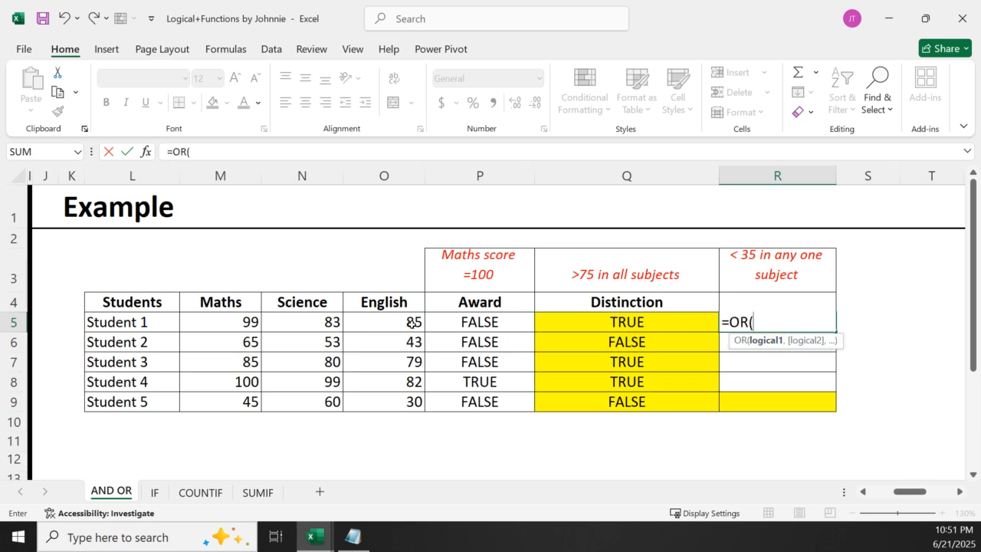
pyautogui.click(219, 320)
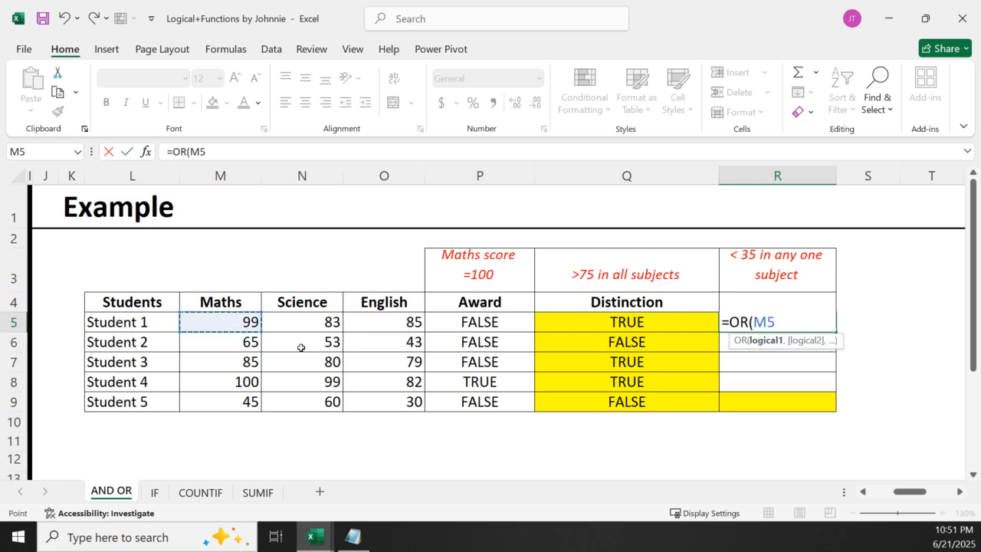
pyautogui.write('<35,')
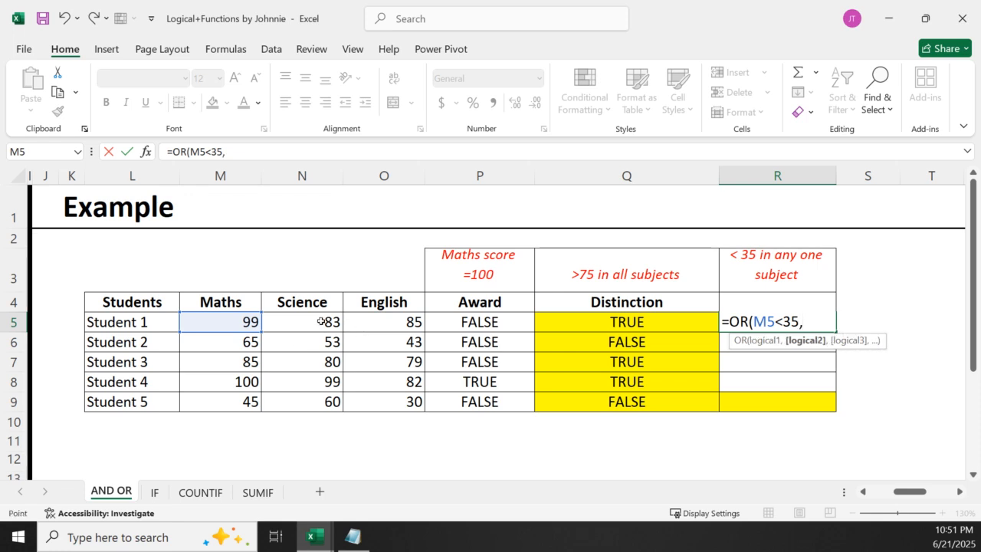
pyautogui.click(323, 322)
pyautogui.write('<35,')
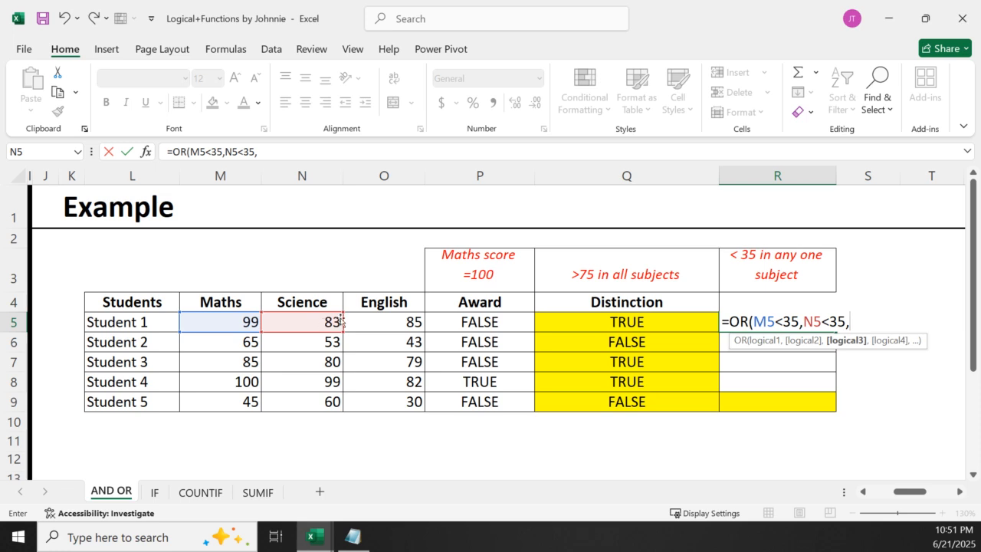
pyautogui.click(365, 318)
pyautogui.write('<35')
pyautogui.press('Return')
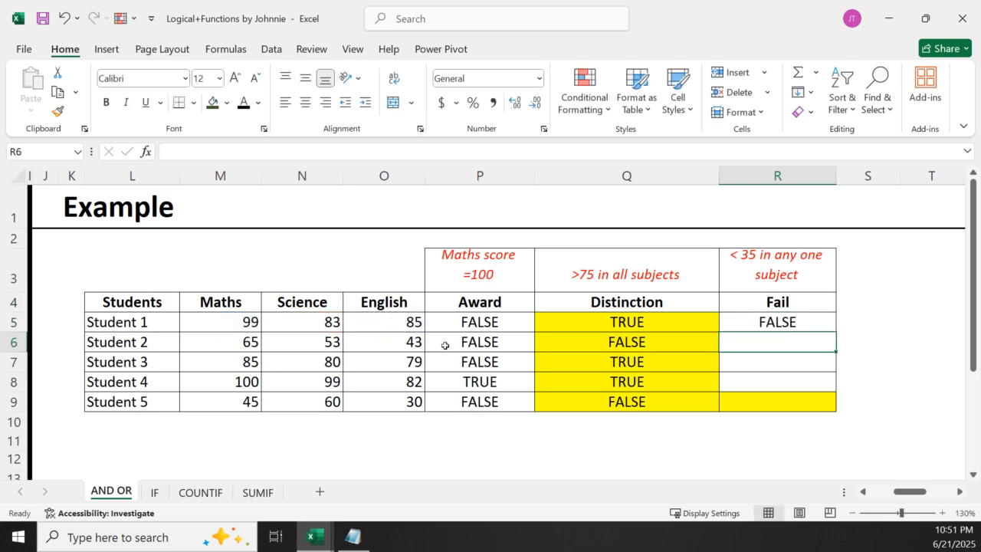
# Fill the Fail formula from R5 down to R9 and check Student 5's formula in R9
pyautogui.click(754, 320)
pyautogui.moveTo(836, 331); pyautogui.dragTo(833, 408)
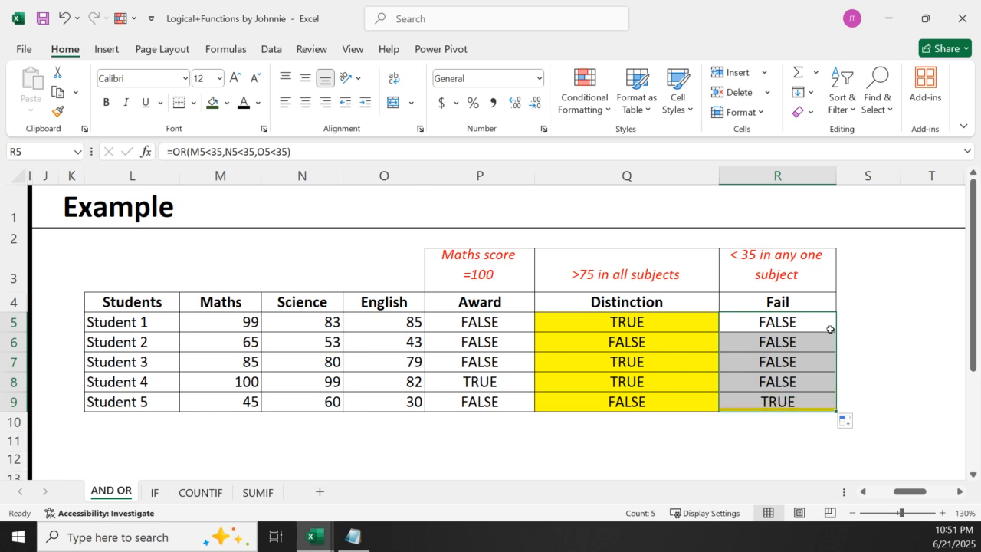
pyautogui.click(712, 402)
pyautogui.click(774, 400)
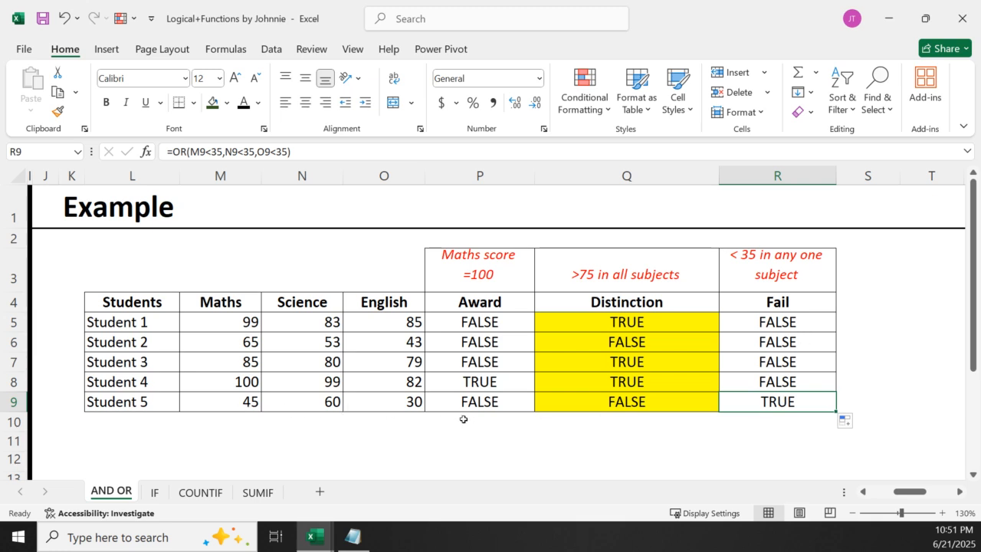
# Open the IF sheet and examine the IF syntax box and both example student tables with their grading criteria
pyautogui.scroll(-3, 495, 428)
pyautogui.scroll(3, 496, 427)
pyautogui.click(157, 493)
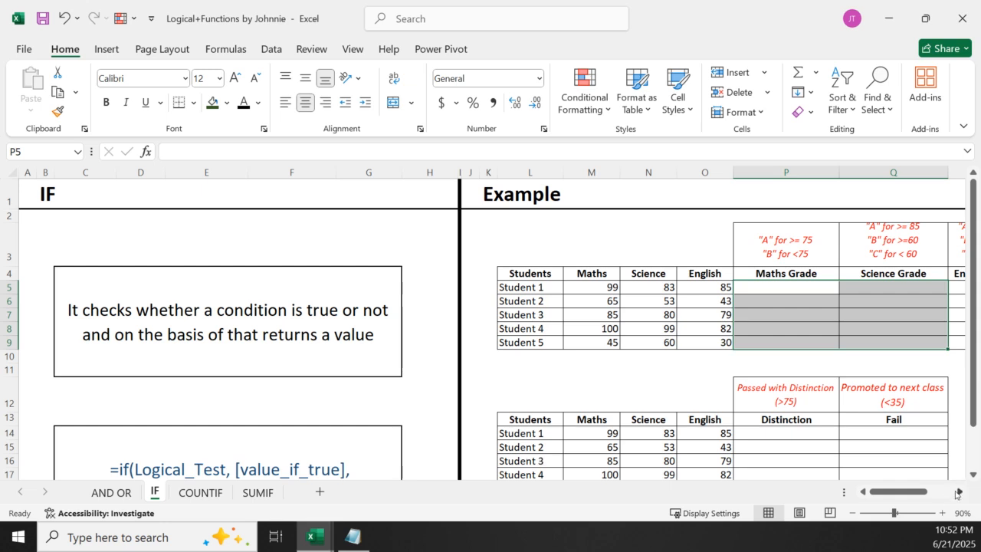
pyautogui.click(973, 475)
pyautogui.click(972, 474)
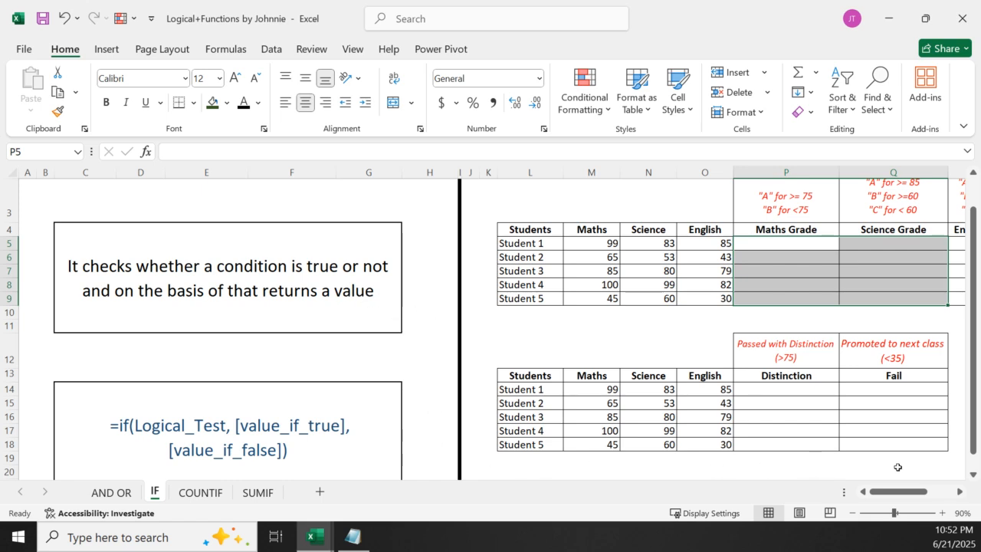
pyautogui.click(960, 492)
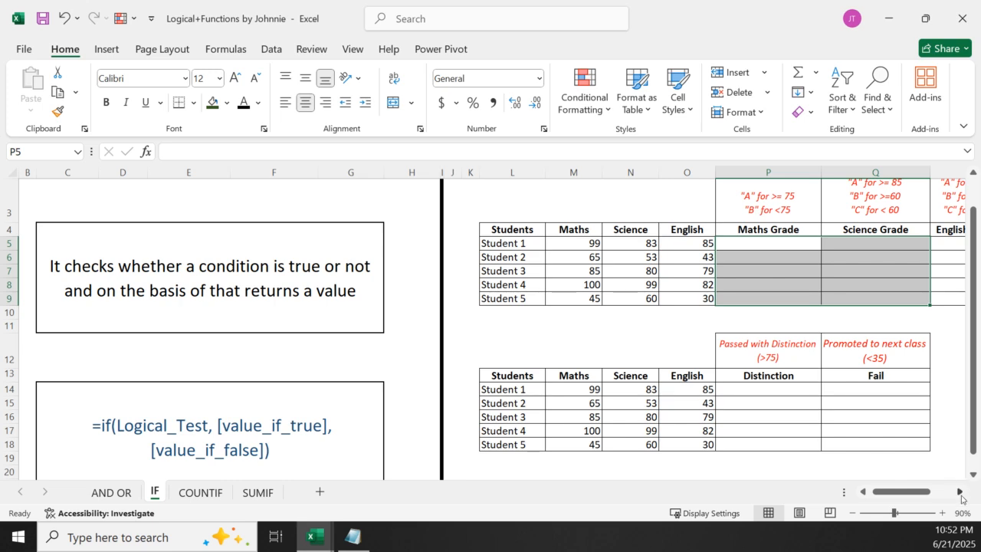
# Switch to the Book1 workbook, select the empty cell F21 below the student marks table, and return to the comparison table
pyautogui.click(317, 540)
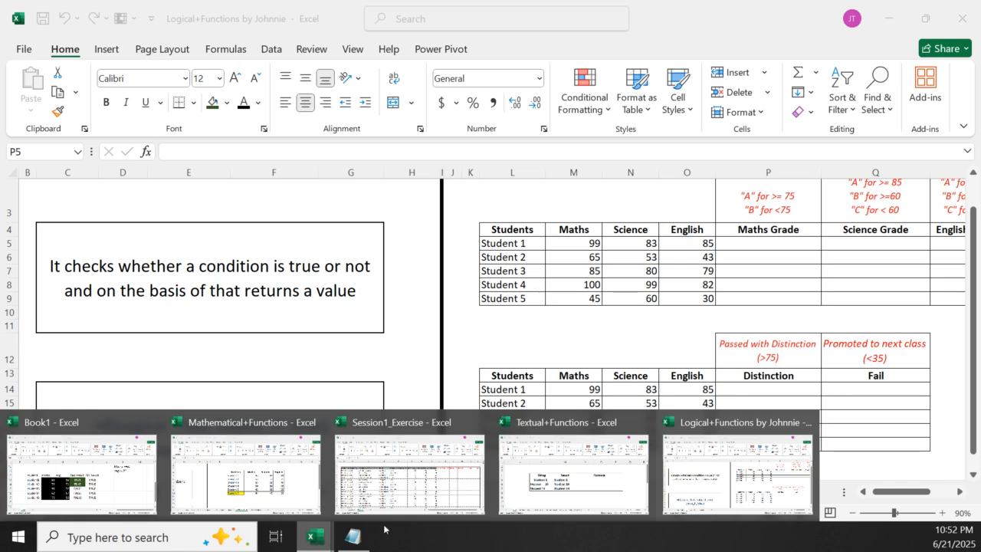
pyautogui.click(97, 476)
pyautogui.scroll(-5, 372, 375)
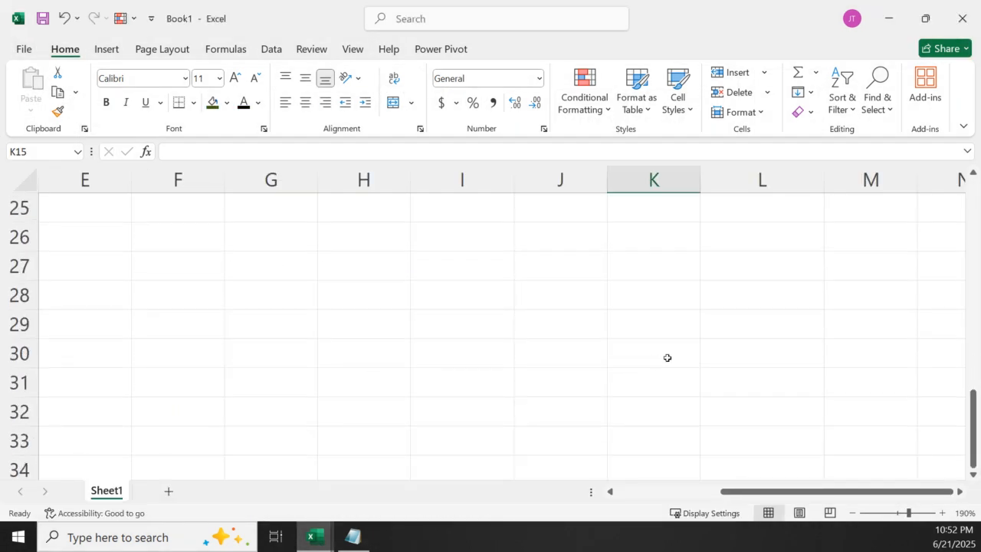
pyautogui.scroll(8, 654, 359)
pyautogui.scroll(-15, 381, 377)
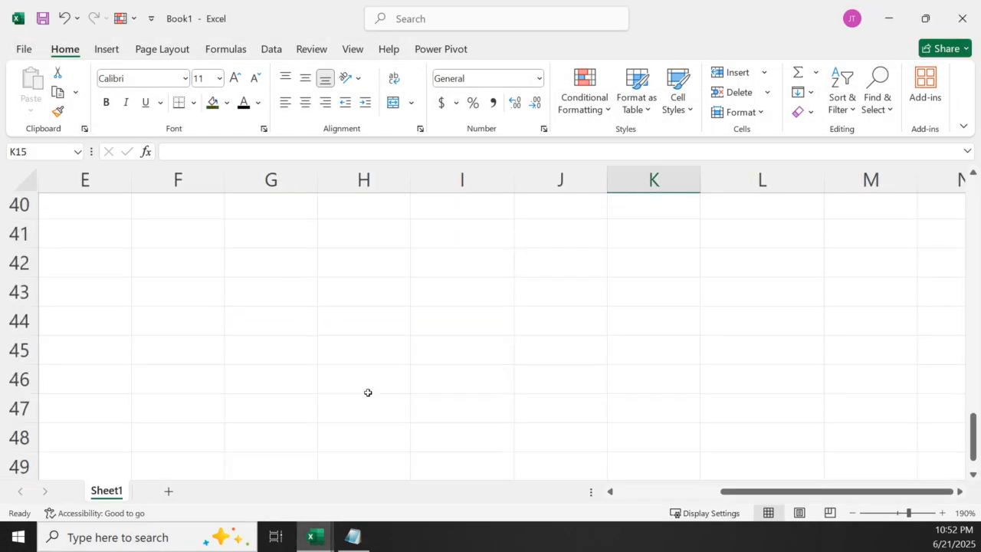
pyautogui.click(190, 294)
pyautogui.scroll(-10, 235, 274)
pyautogui.scroll(5, 235, 276)
pyautogui.scroll(20, 240, 274)
pyautogui.scroll(-5, 241, 279)
pyautogui.click(170, 371)
pyautogui.click(181, 360)
pyautogui.scroll(5, 306, 325)
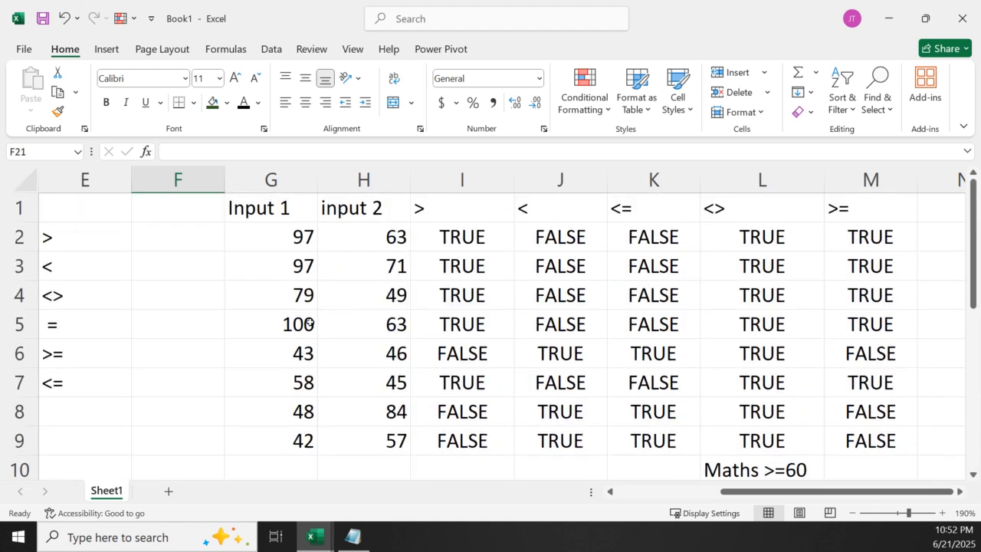
# Copy the student and maths columns F12:G17 from the marks table and paste them at F44
pyautogui.scroll(-5, 309, 325)
pyautogui.moveTo(963, 392); pyautogui.dragTo(966, 372)
pyautogui.moveTo(162, 207); pyautogui.dragTo(258, 344)
pyautogui.hotkey('ctrl', 'c')
pyautogui.scroll(-10, 228, 393)
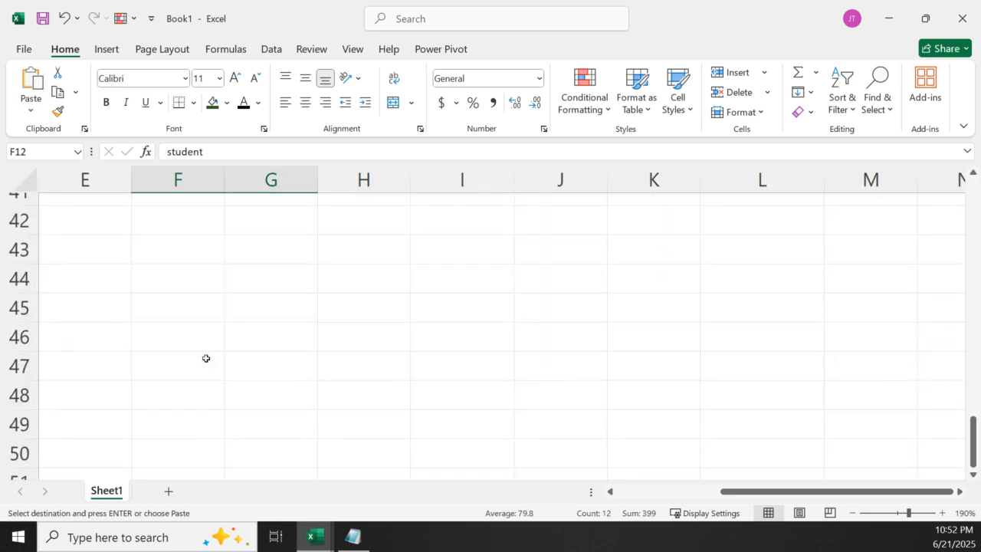
pyautogui.click(188, 289)
pyautogui.click(191, 269)
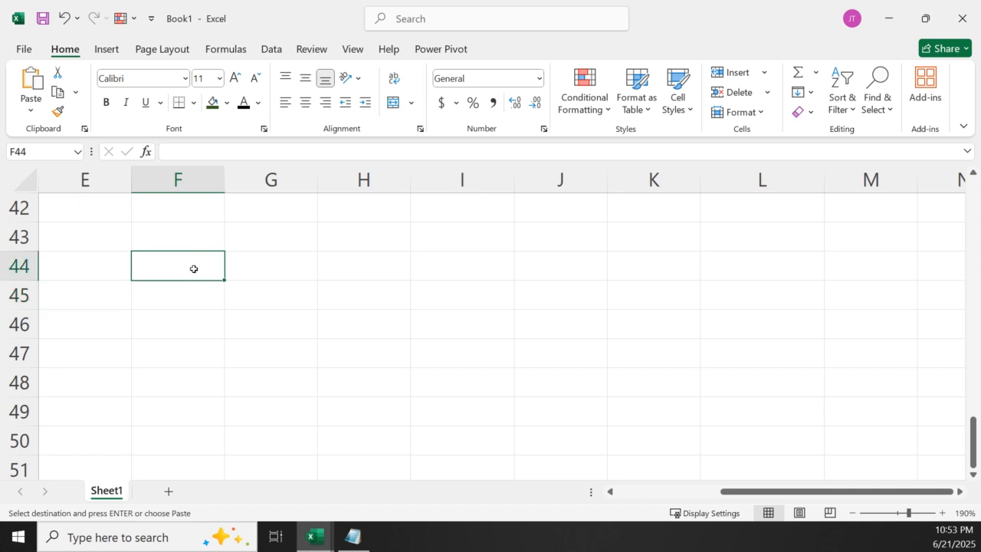
pyautogui.hotkey('ctrl', 'v')
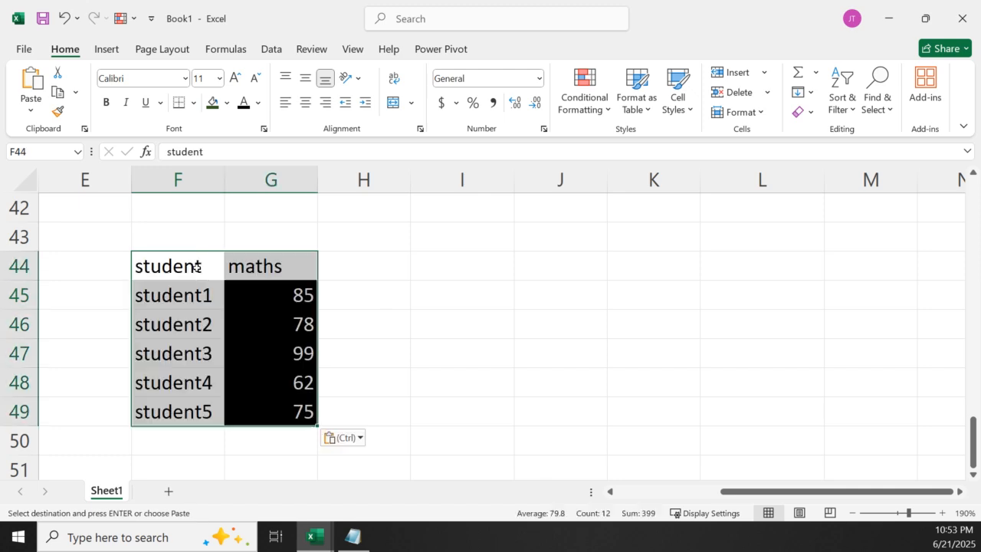
pyautogui.click(436, 390)
# Add the header "If Statement" in H44 and autofit column H to its text
pyautogui.click(356, 274)
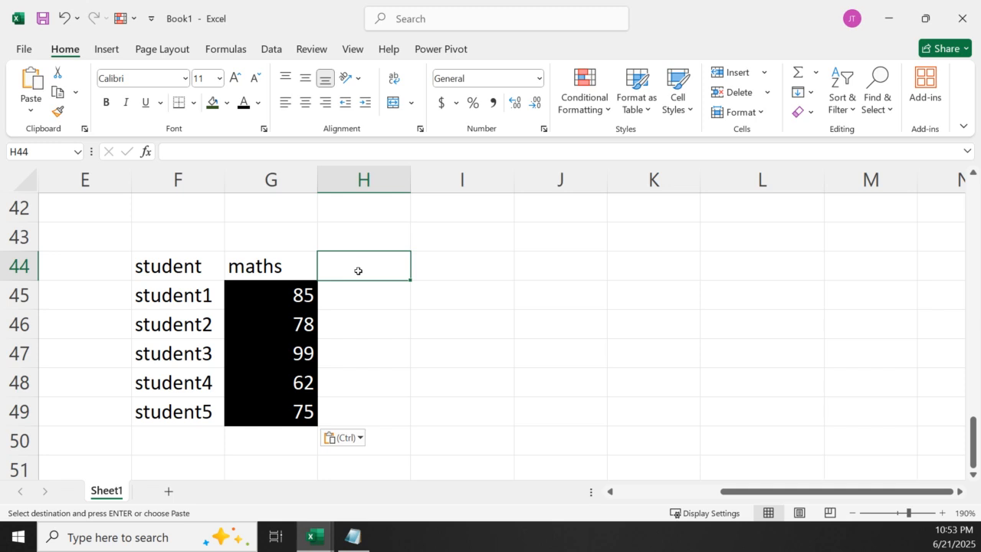
pyautogui.write('If Stat')
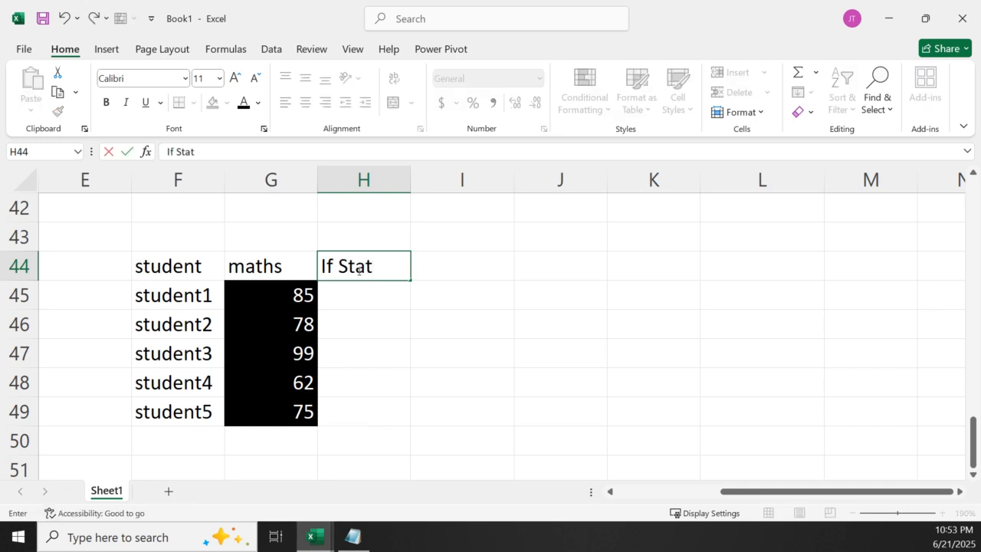
pyautogui.write('ement')
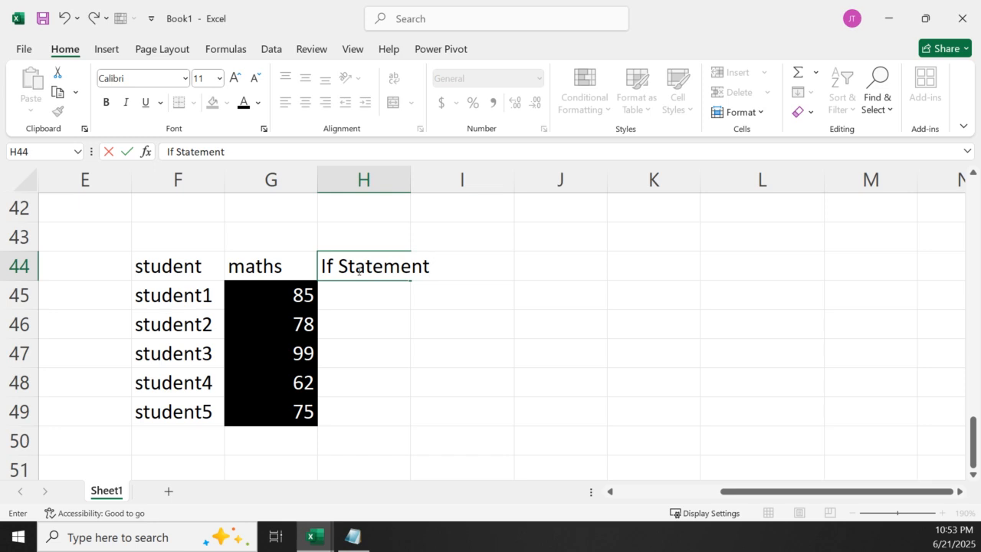
pyautogui.click(434, 341)
pyautogui.doubleClick(405, 178)
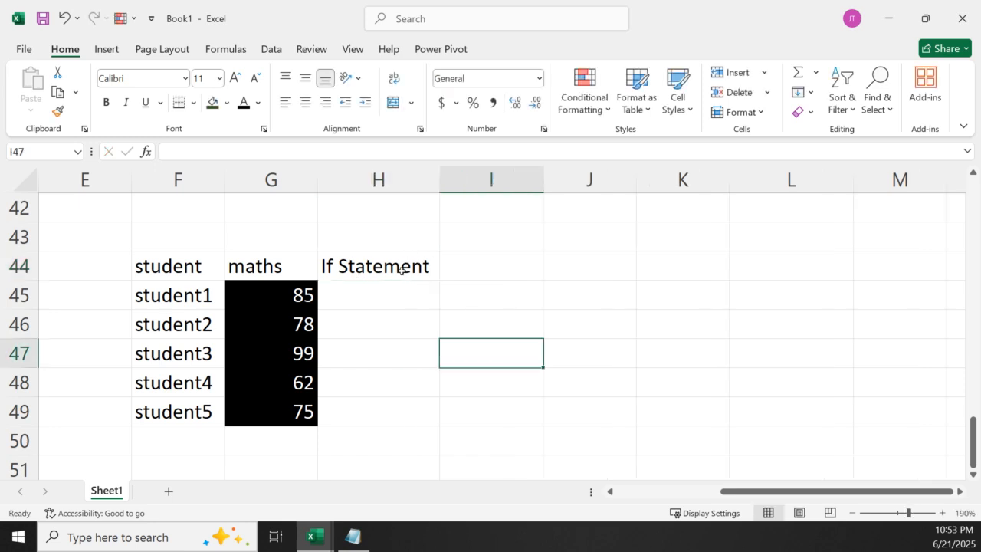
# Enter the criterion note ">70 Pass" in H42 above the new table
pyautogui.click(376, 293)
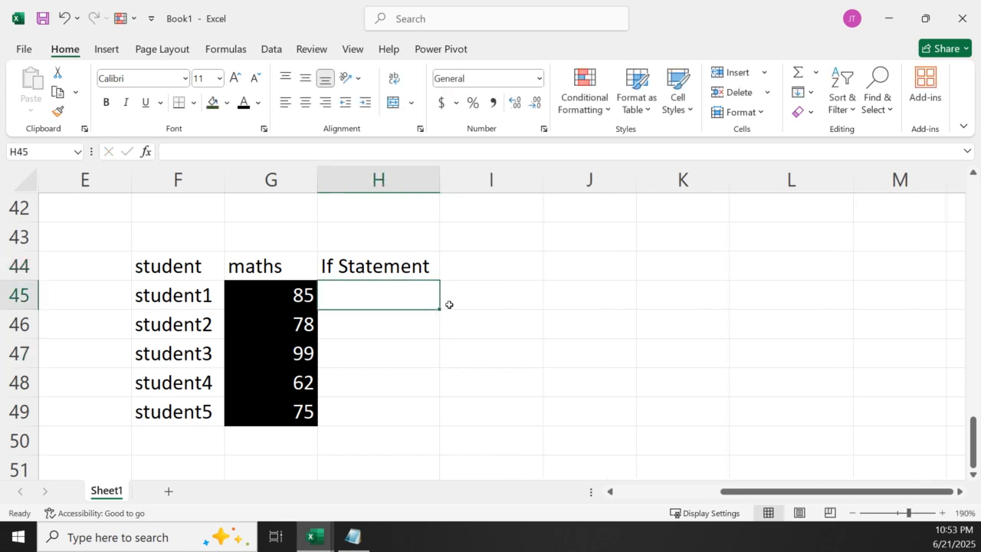
pyautogui.click(367, 218)
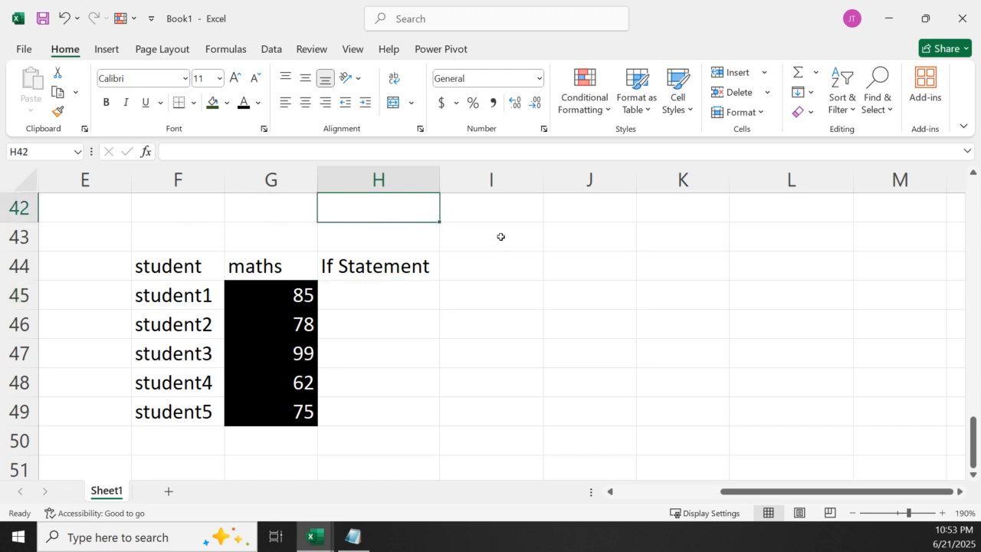
pyautogui.write('>')
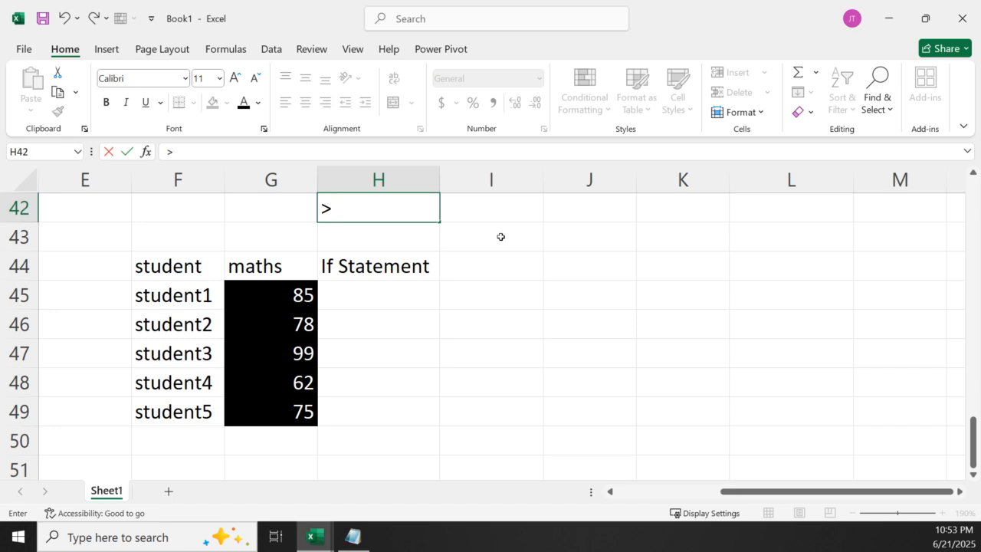
pyautogui.write('70 Pass')
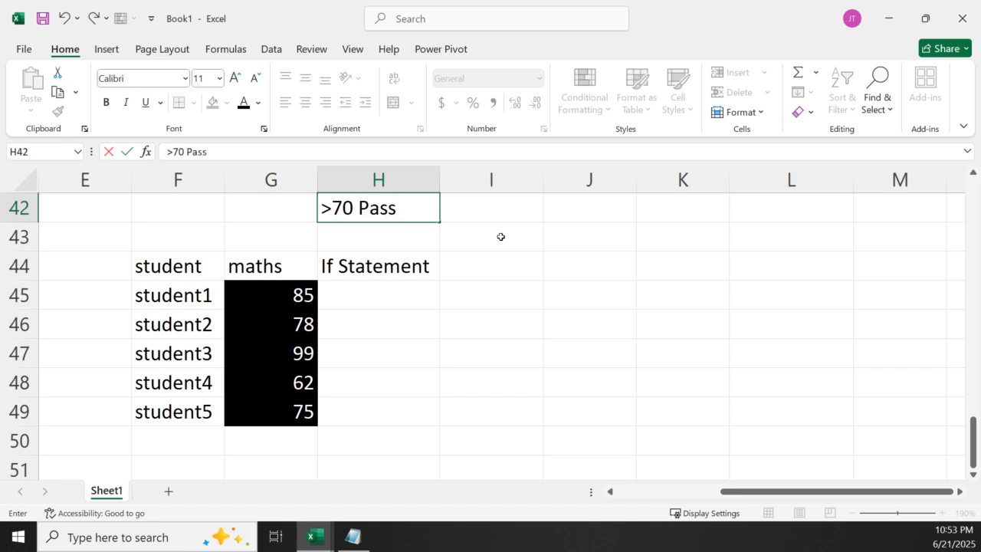
pyautogui.click(430, 412)
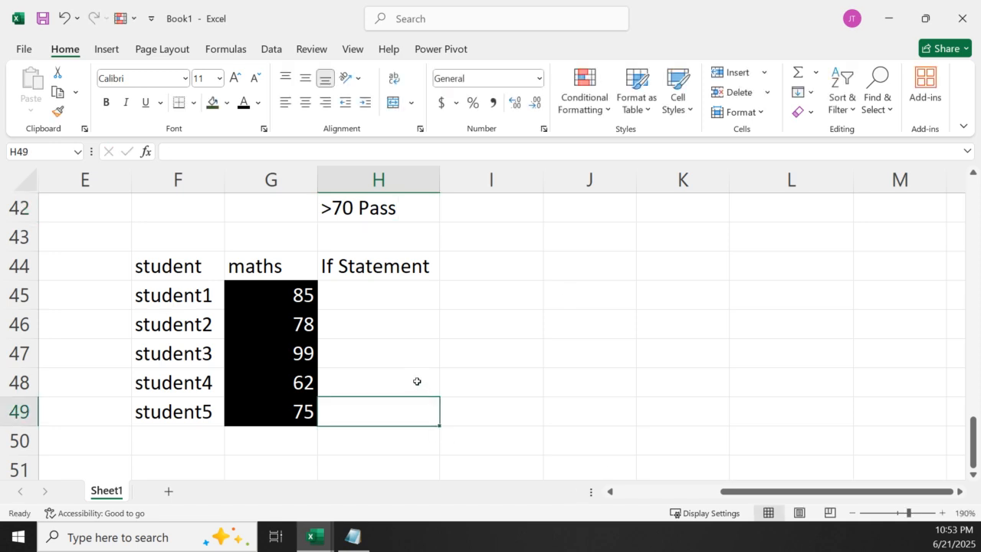
# Enter =IF(G45>70,"Pass") in H45 to grade student1's maths mark
pyautogui.click(390, 299)
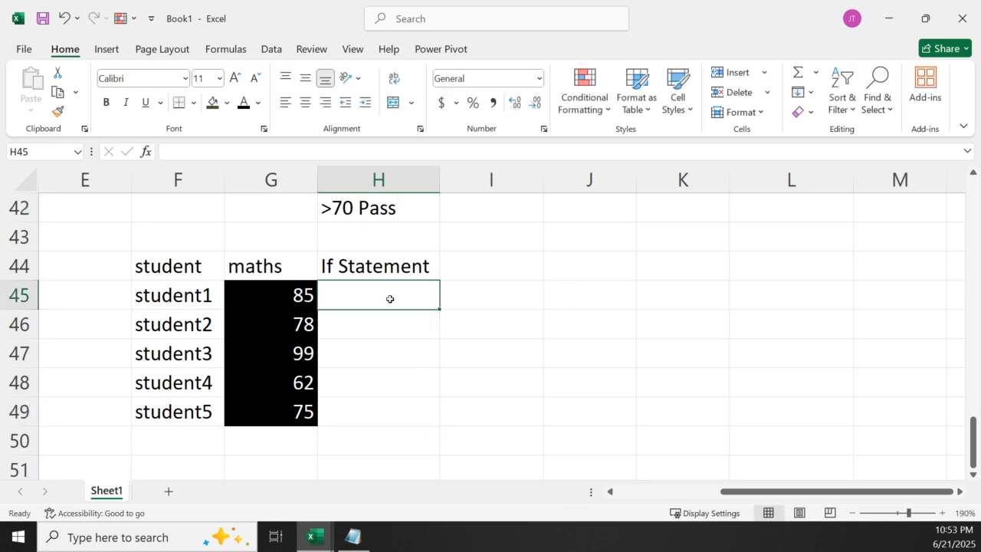
pyautogui.write('=if')
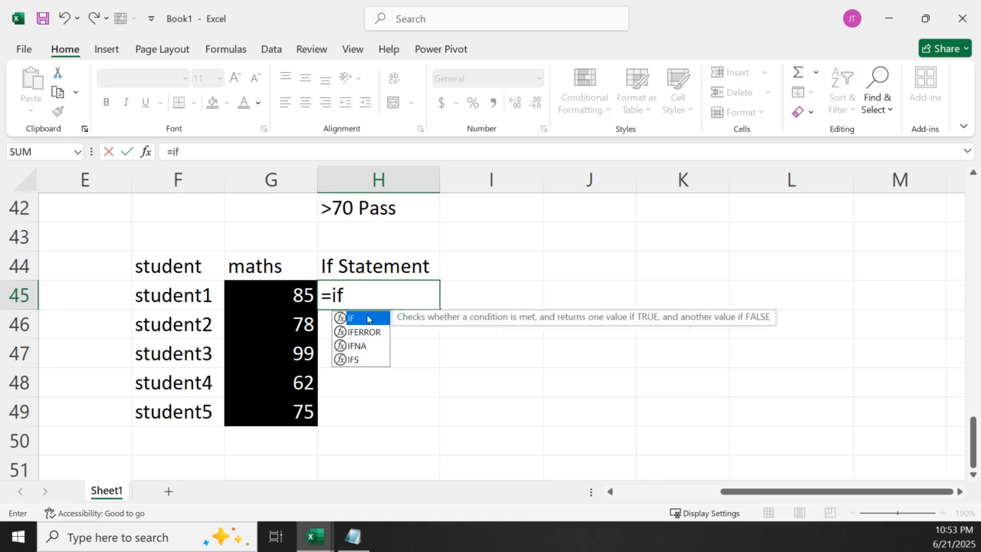
pyautogui.doubleClick(368, 319)
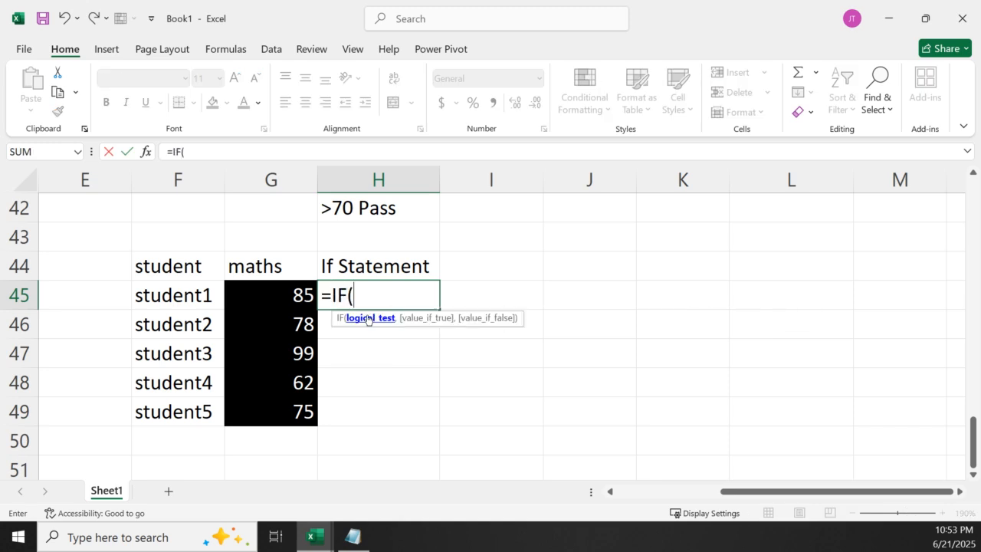
pyautogui.click(264, 292)
pyautogui.write('>7')
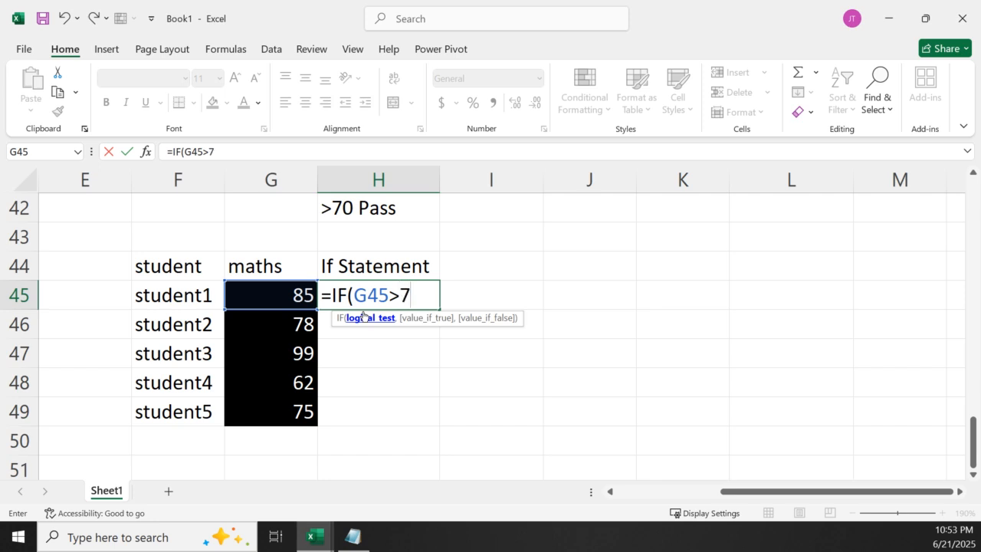
pyautogui.write('0,')
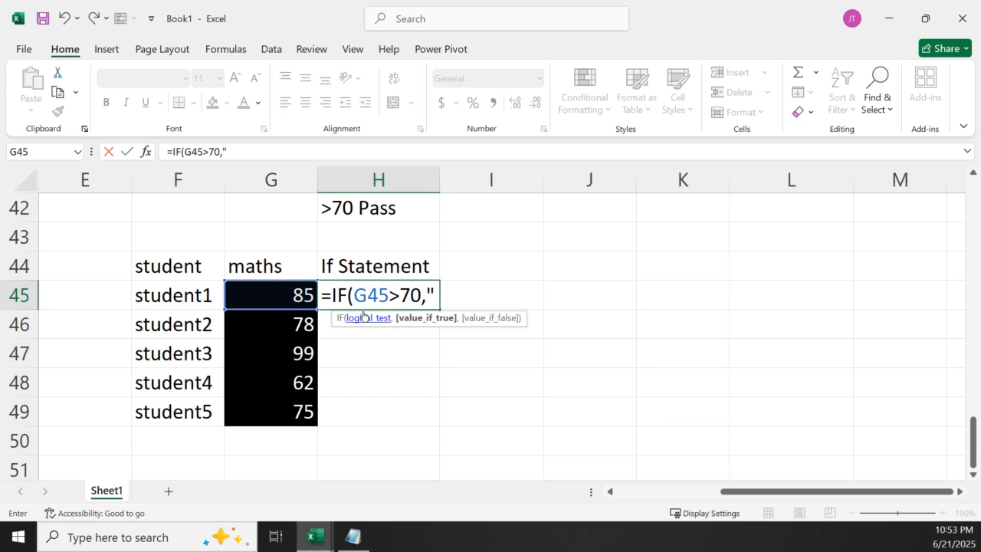
pyautogui.write('"Pass"')
pyautogui.press('Return')
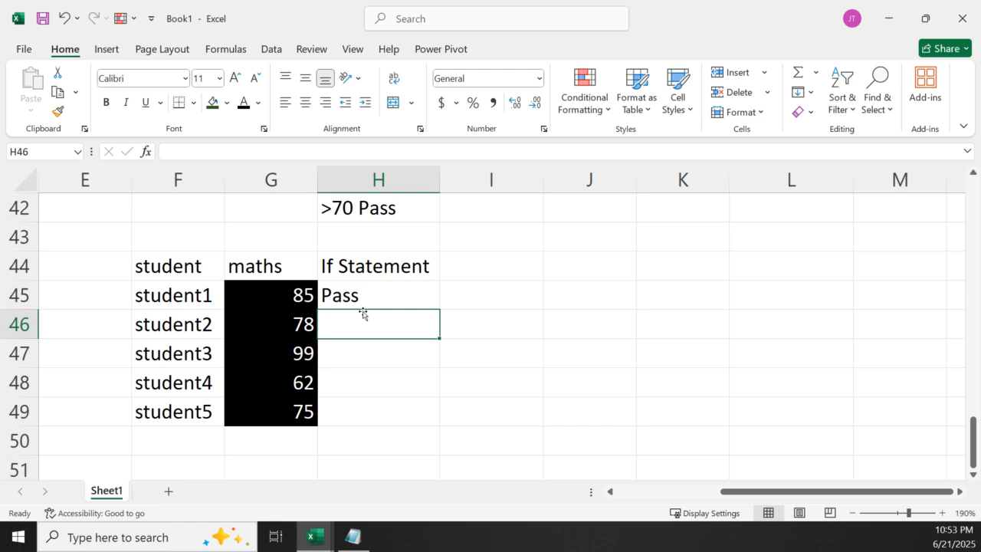
# Fill the IF formula from H45 down to H49 and check student4's formula in H48
pyautogui.click(424, 292)
pyautogui.doubleClick(439, 308)
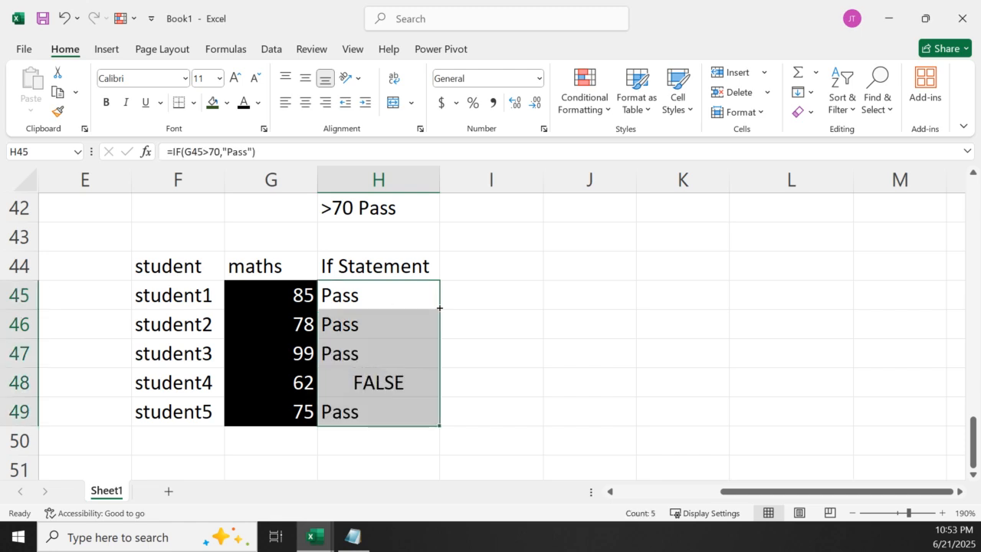
pyautogui.click(383, 389)
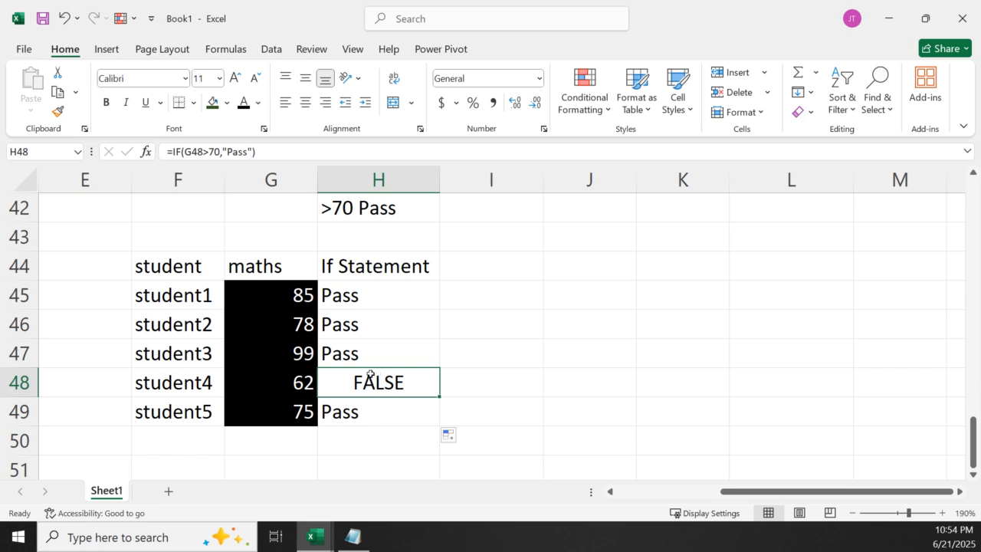
# Add the header "IF Else" in I44 beside the If Statement column
pyautogui.click(495, 273)
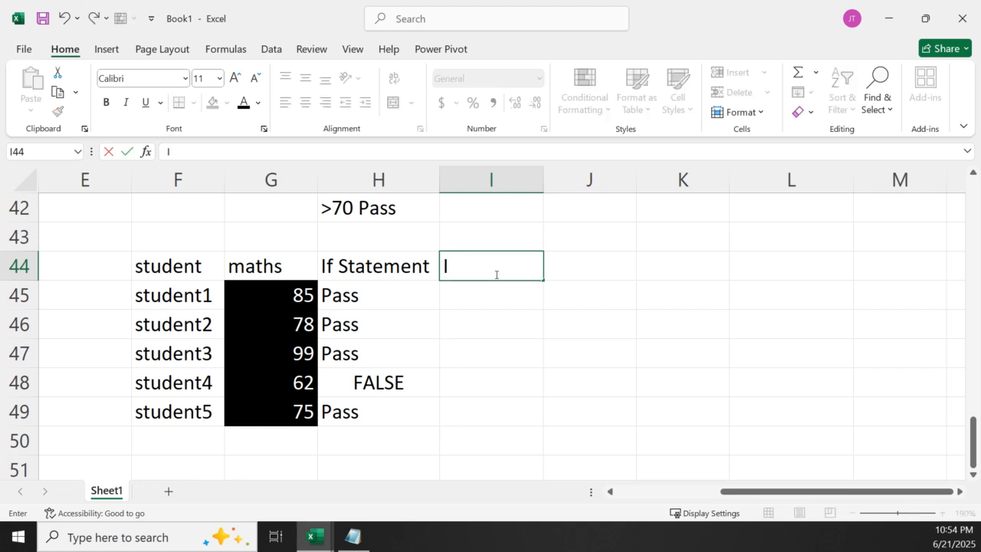
pyautogui.write('F Else')
pyautogui.click(498, 294)
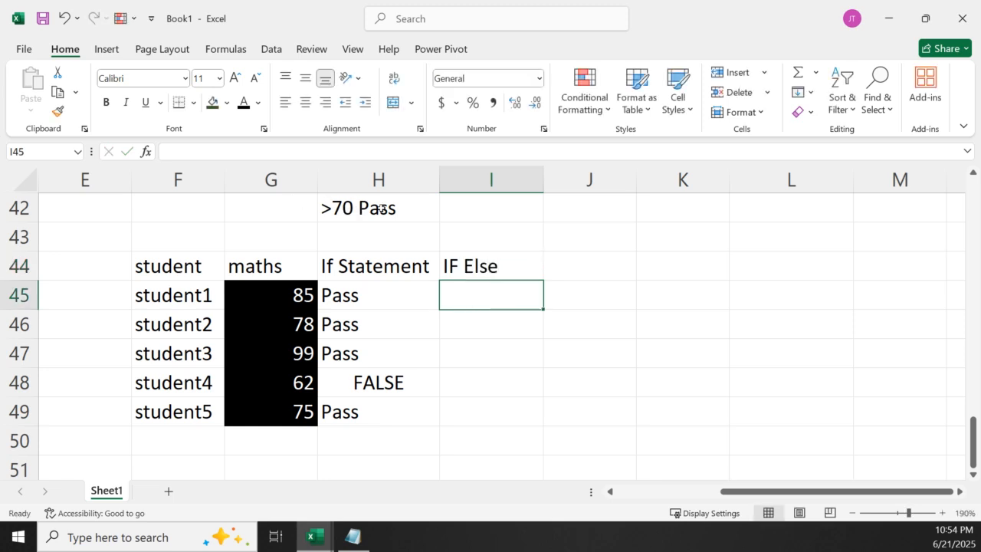
# Extend the criterion note in H42 to read >70 Pass,Else "Fail"
pyautogui.doubleClick(419, 208)
pyautogui.write(',Else')
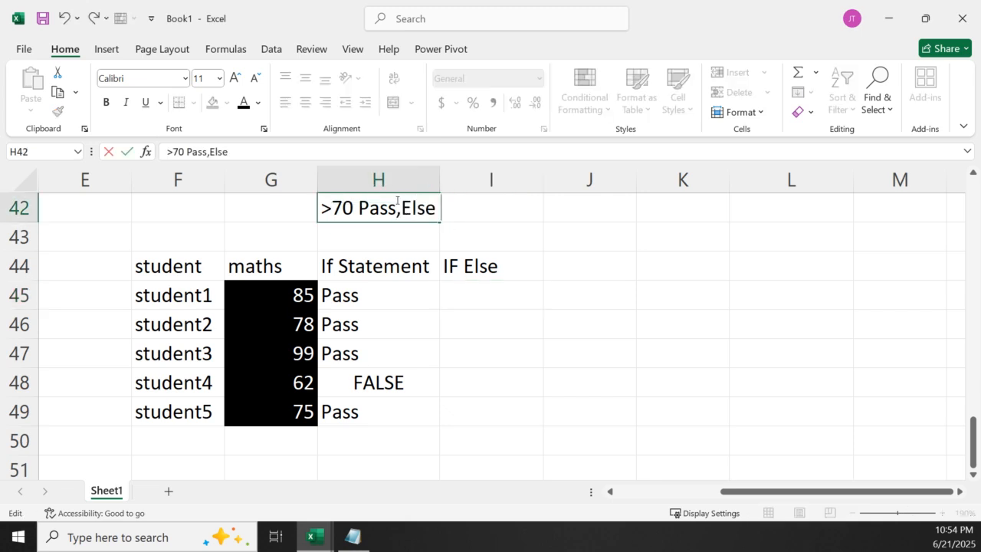
pyautogui.write(' "Fail')
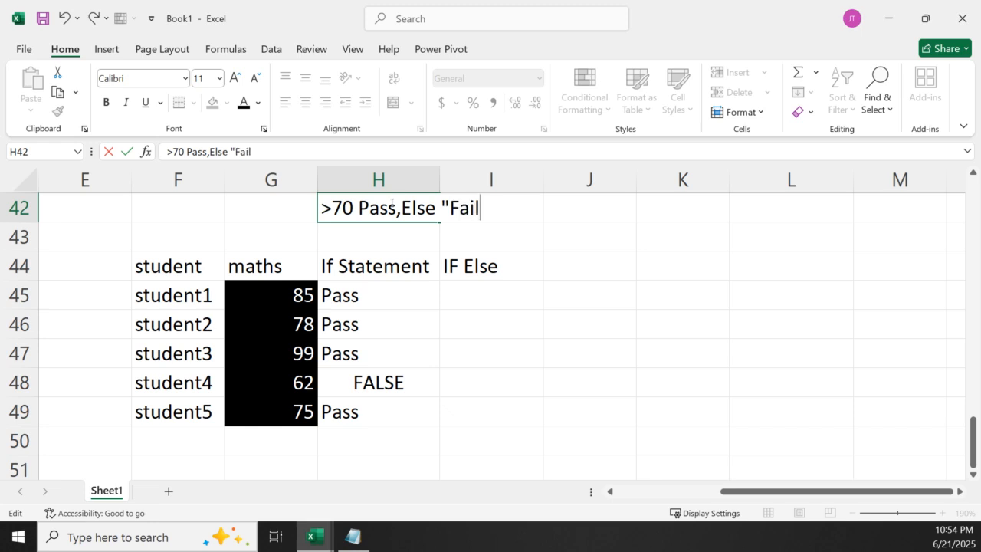
pyautogui.press('Return')
pyautogui.doubleClick(485, 203)
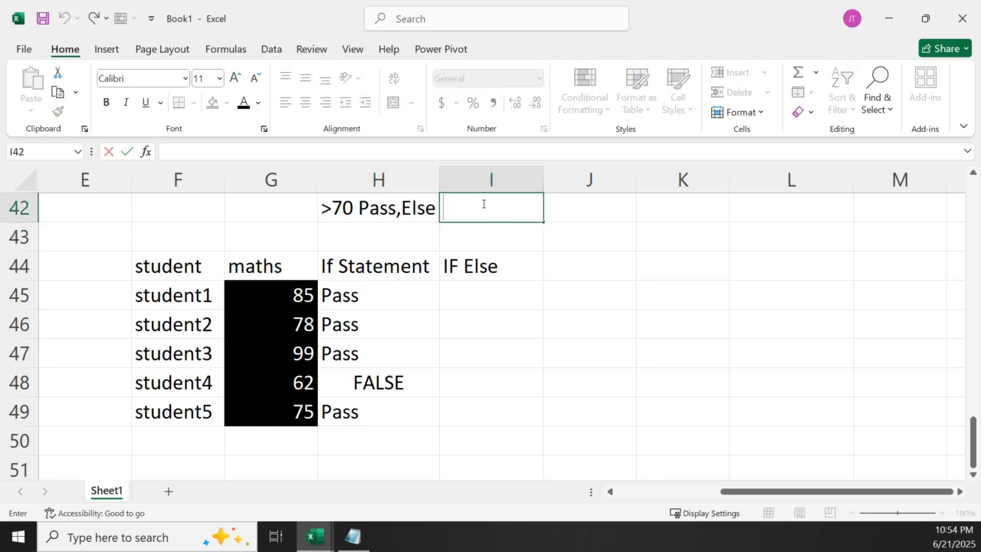
pyautogui.doubleClick(410, 207)
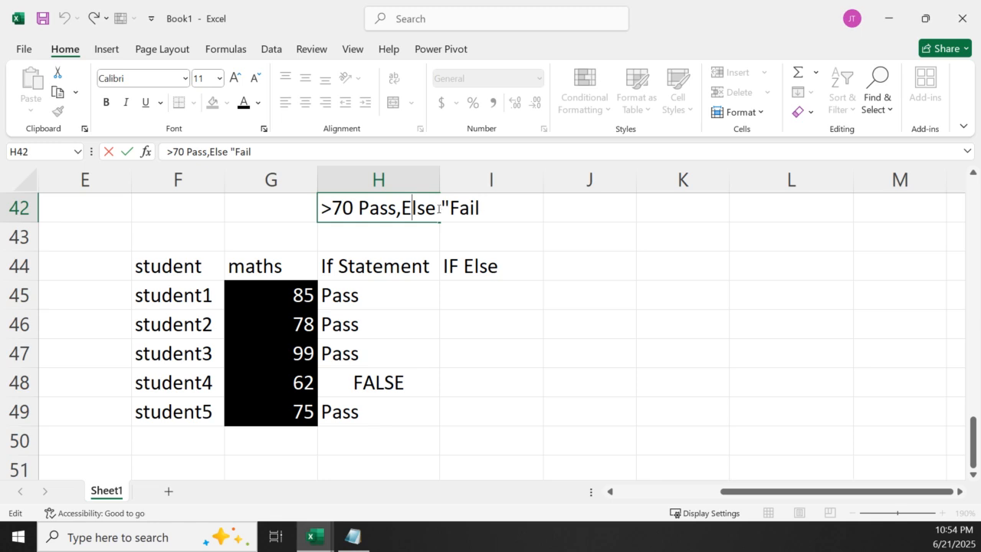
pyautogui.click(484, 214)
pyautogui.write('"')
pyautogui.press('Return')
pyautogui.click(458, 306)
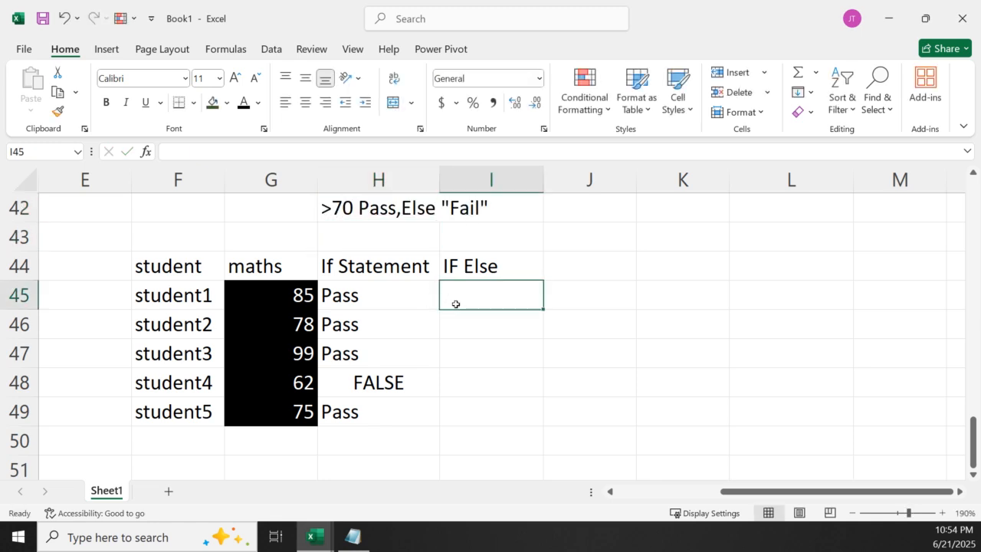
# Copy student1's IF formula from H45 into I45 under the IF Else header
pyautogui.click(404, 305)
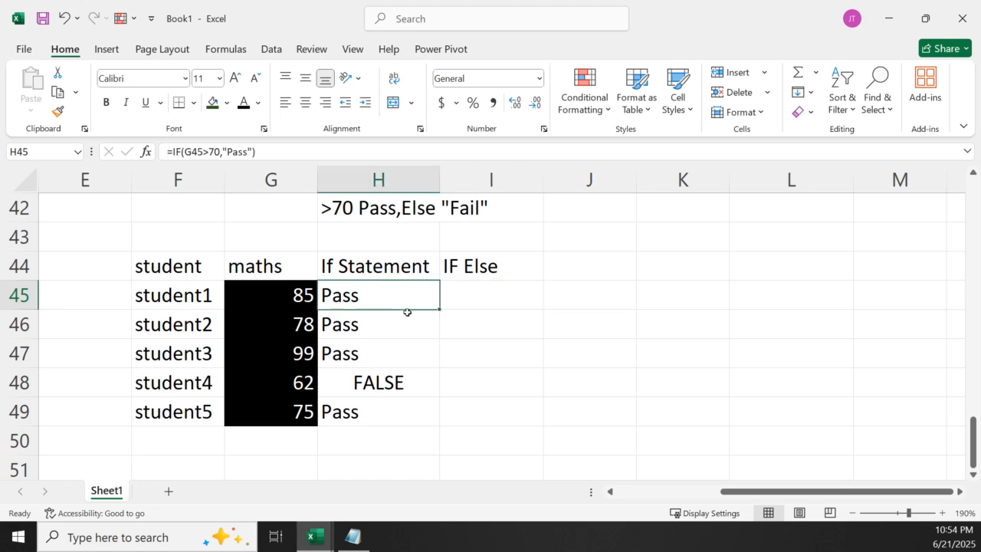
pyautogui.hotkey('ctrl', 'c')
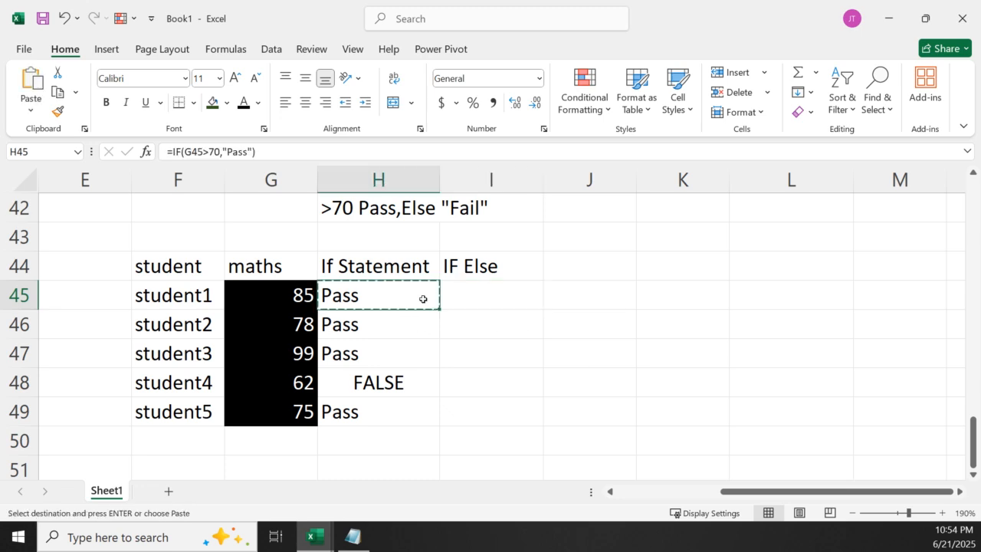
pyautogui.click(471, 299)
pyautogui.hotkey('ctrl', 'v')
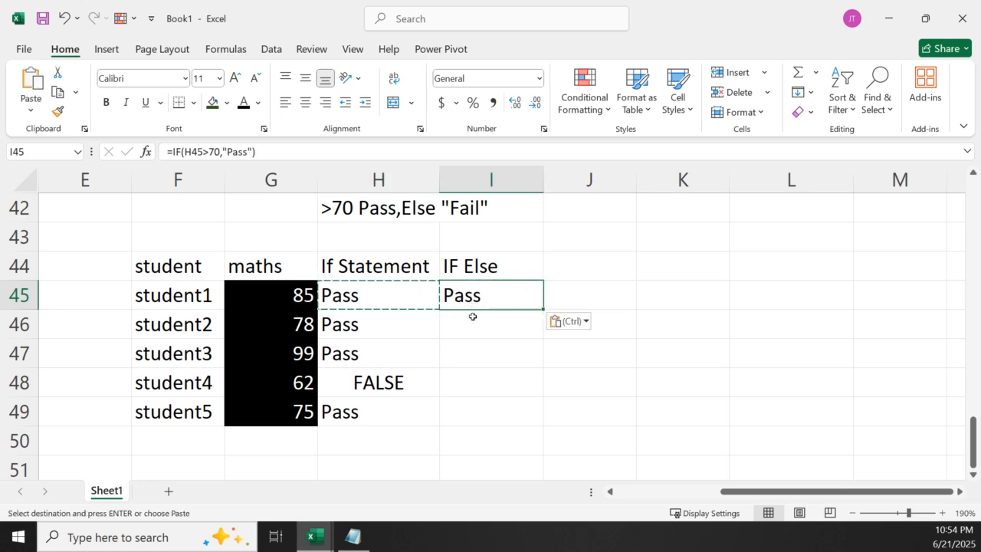
pyautogui.press('Escape')
# Change the formula in I45 to =IF(G45>70,"Pass","Fail"), moving its reference to the maths mark and adding the false value
pyautogui.doubleClick(486, 291)
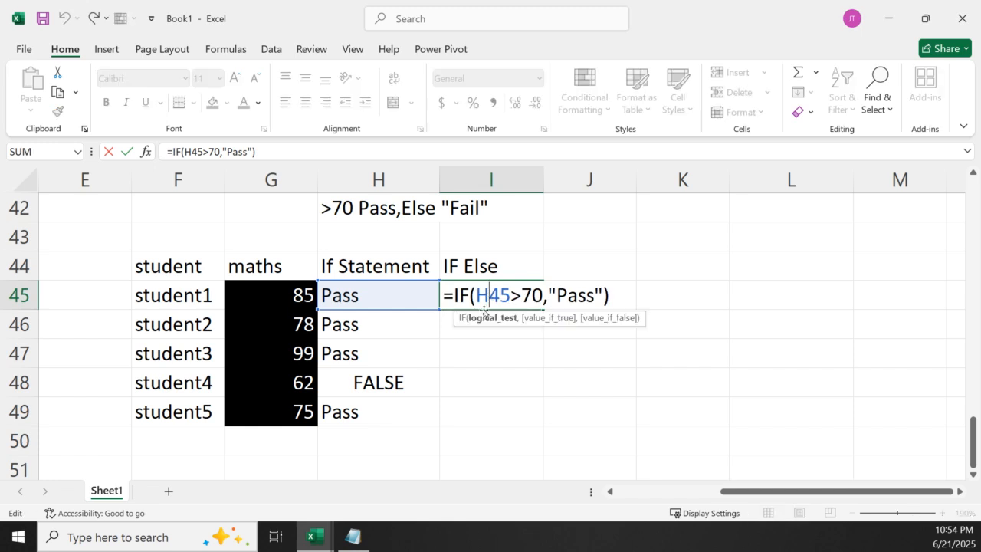
pyautogui.moveTo(408, 312); pyautogui.dragTo(309, 308)
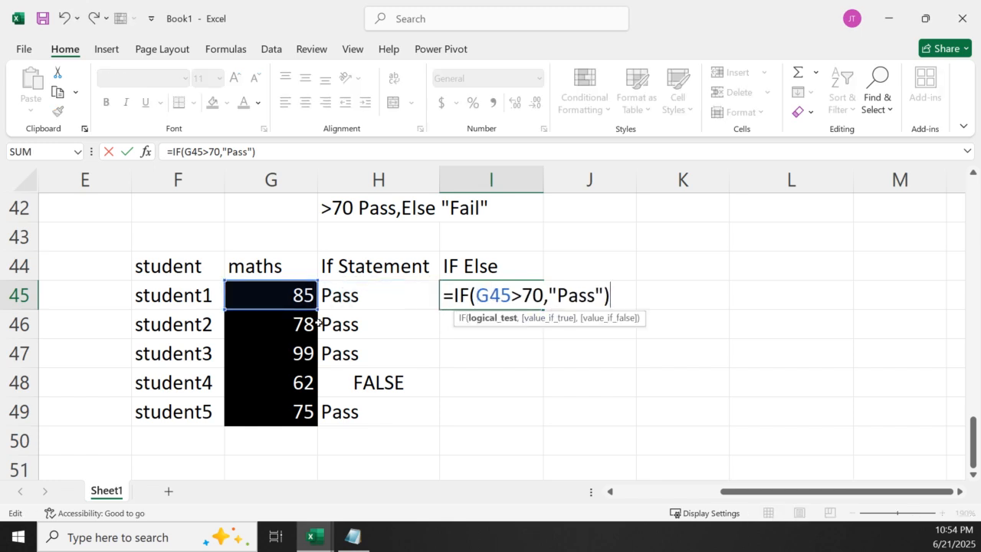
pyautogui.click(602, 295)
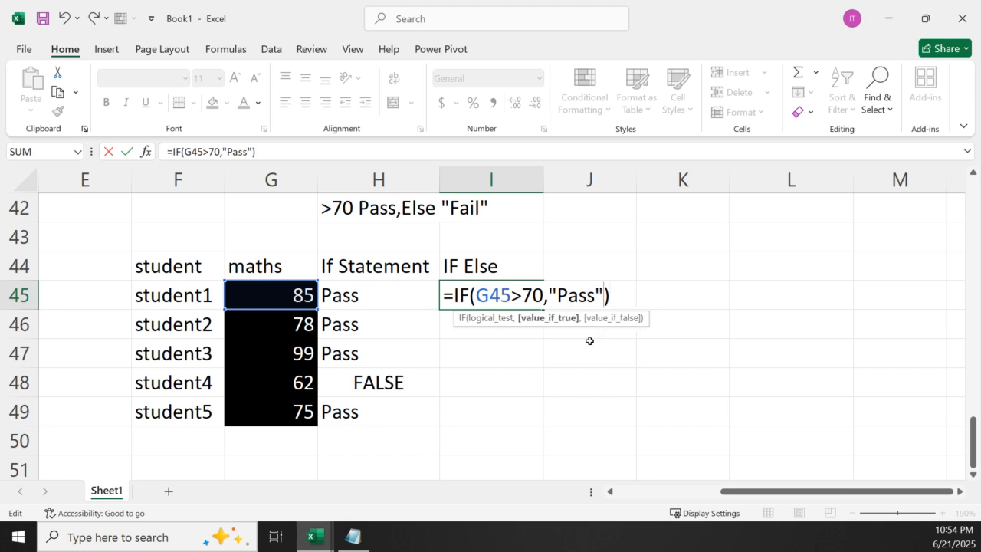
pyautogui.write('."')
pyautogui.press('BackSpace')
pyautogui.press('BackSpace')
pyautogui.write(',"Fail"')
pyautogui.press('Return')
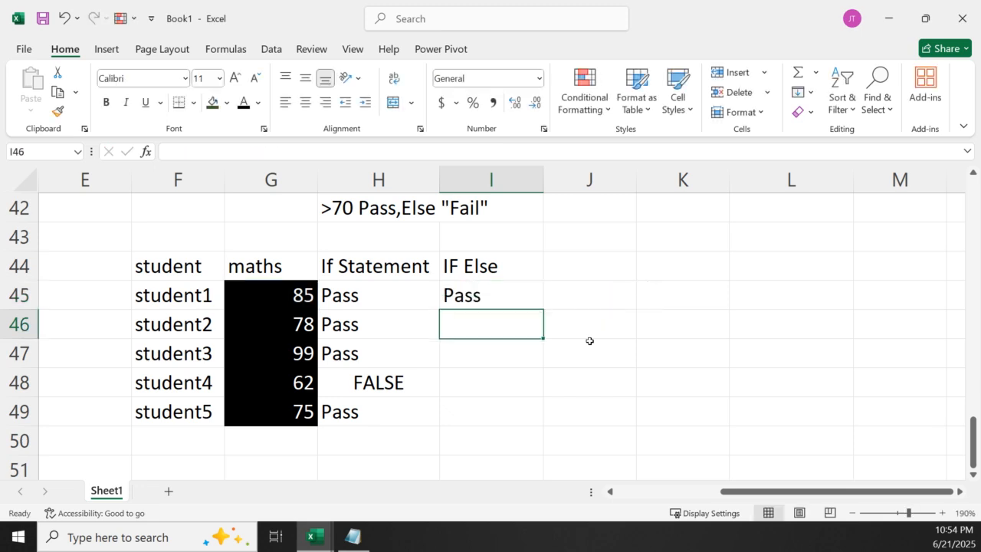
# Fill the IF Else formula from I45 down to student5 and compare student4's results in columns H and I
pyautogui.click(502, 304)
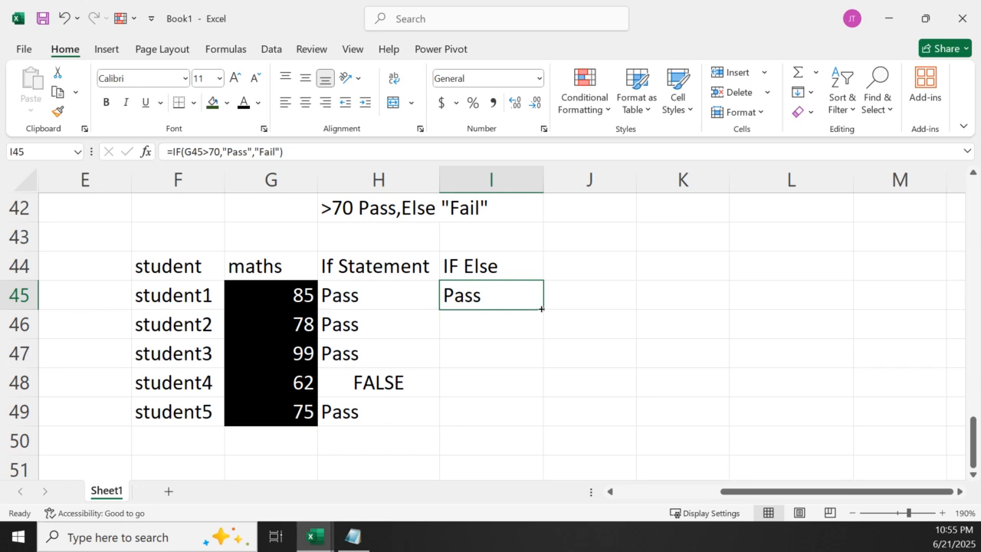
pyautogui.doubleClick(540, 310)
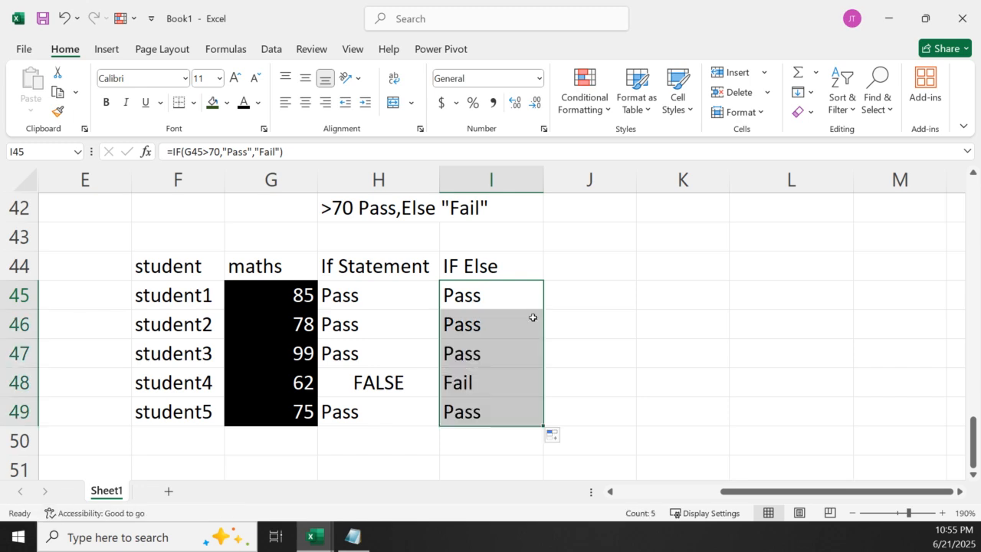
pyautogui.click(475, 387)
pyautogui.click(345, 383)
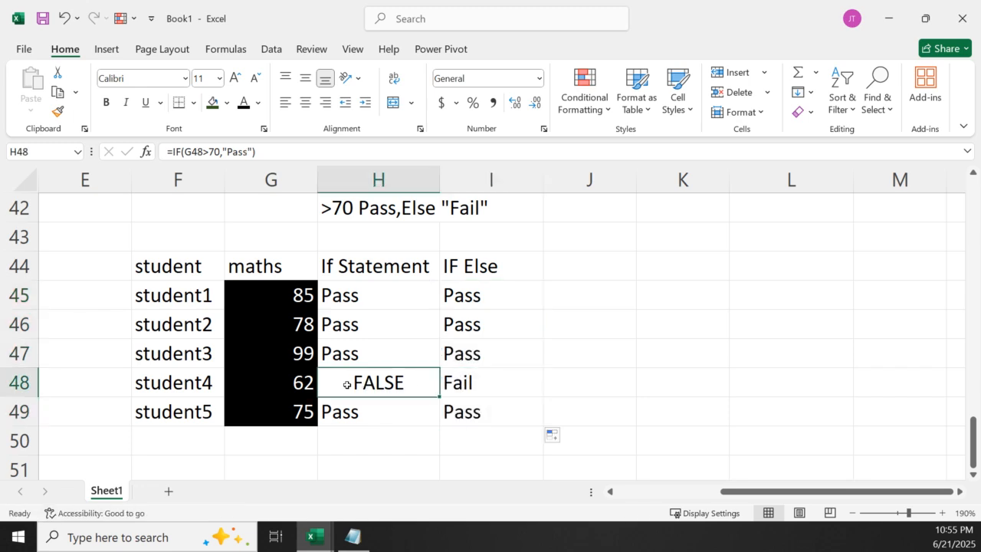
pyautogui.click(458, 393)
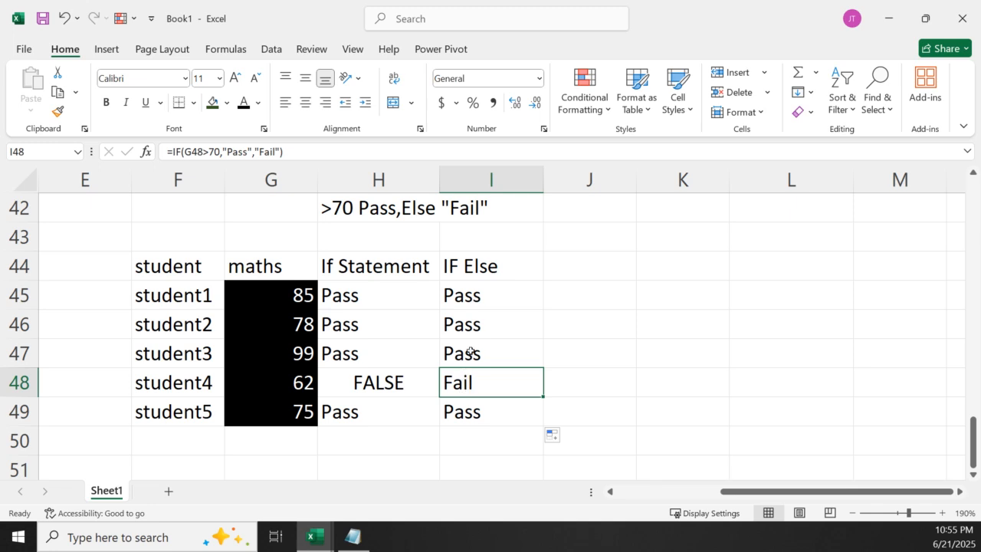
# Add the header Nestedif in J44 beside the IF Else column
pyautogui.click(598, 265)
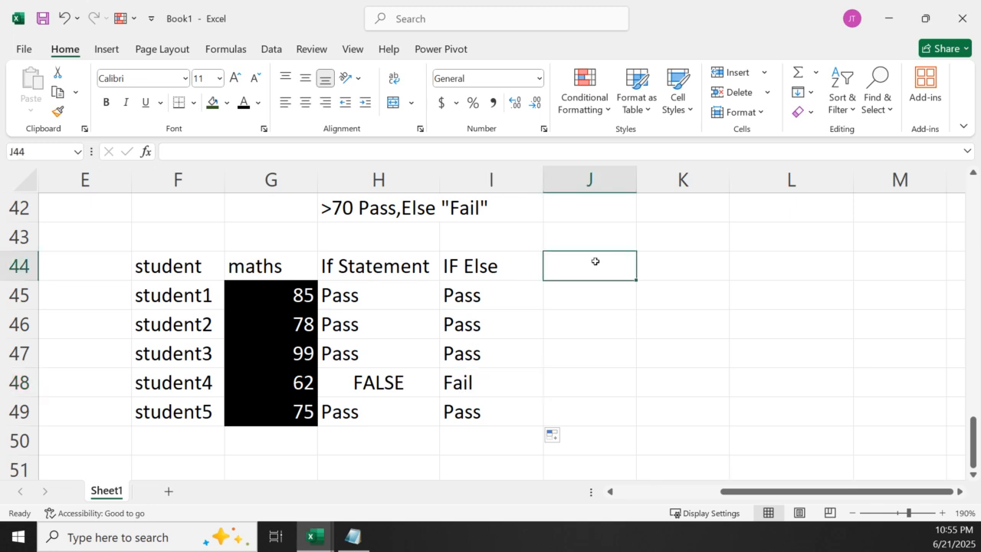
pyautogui.write('Nestedif')
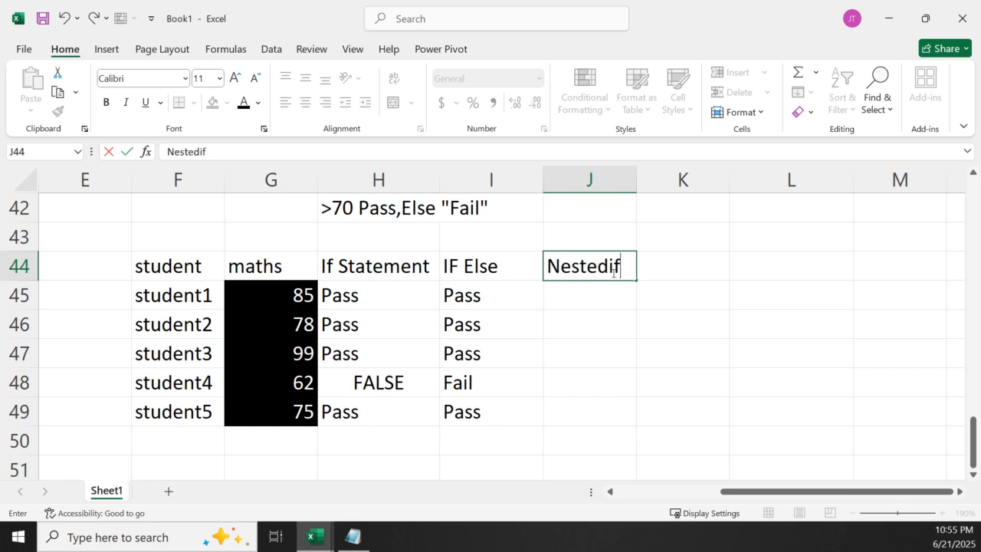
pyautogui.moveTo(579, 317); pyautogui.dragTo(569, 342)
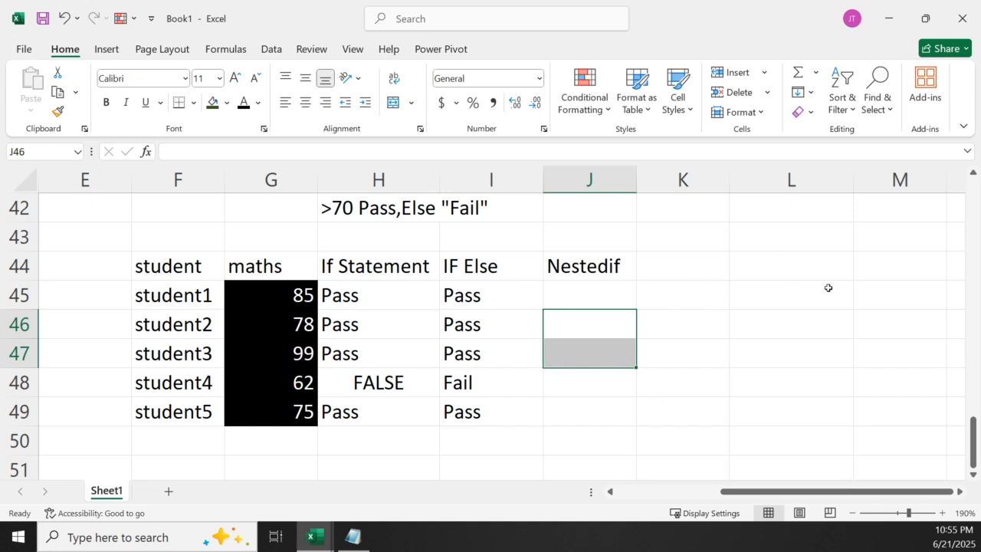
# Enter the first grading criterion >70,"A" as a note in L43
pyautogui.click(874, 244)
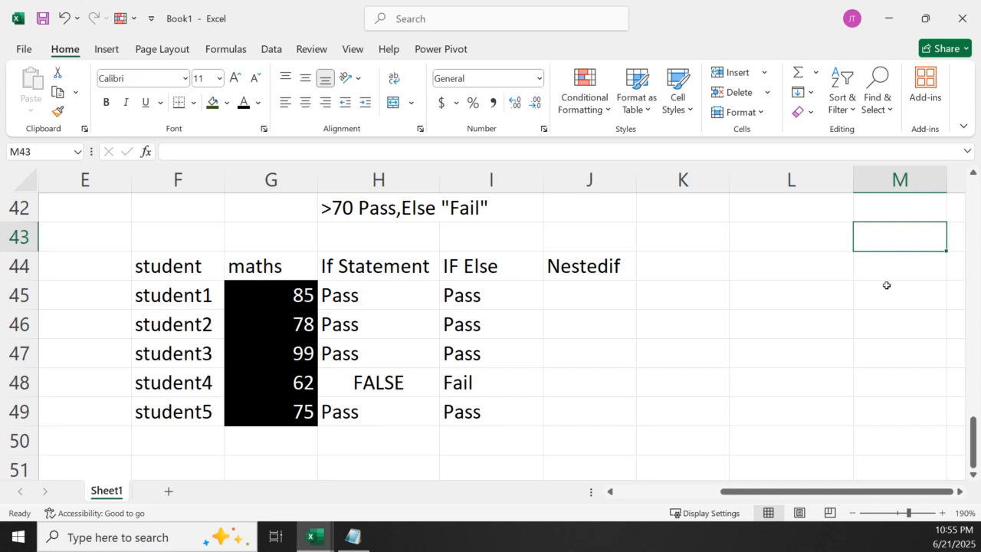
pyautogui.click(801, 246)
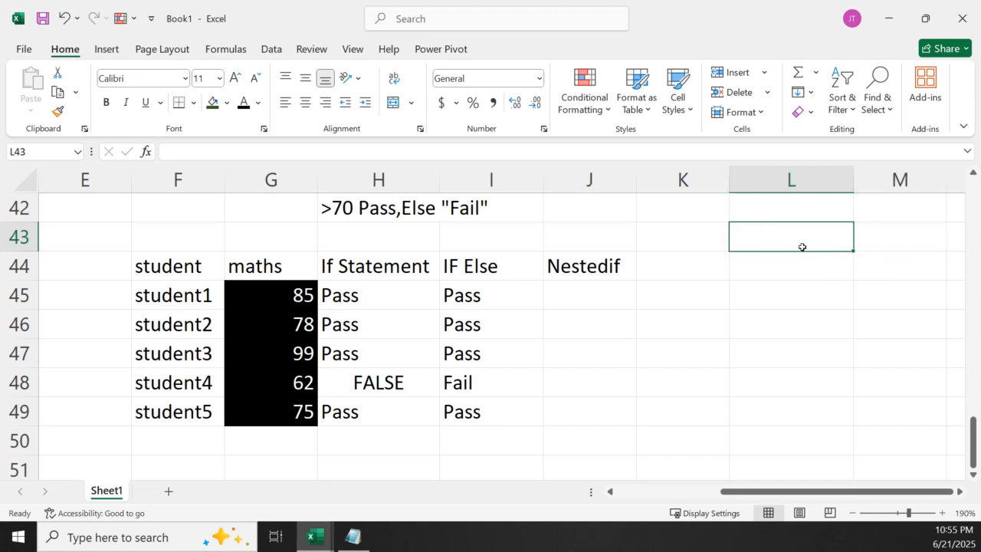
pyautogui.write('>7')
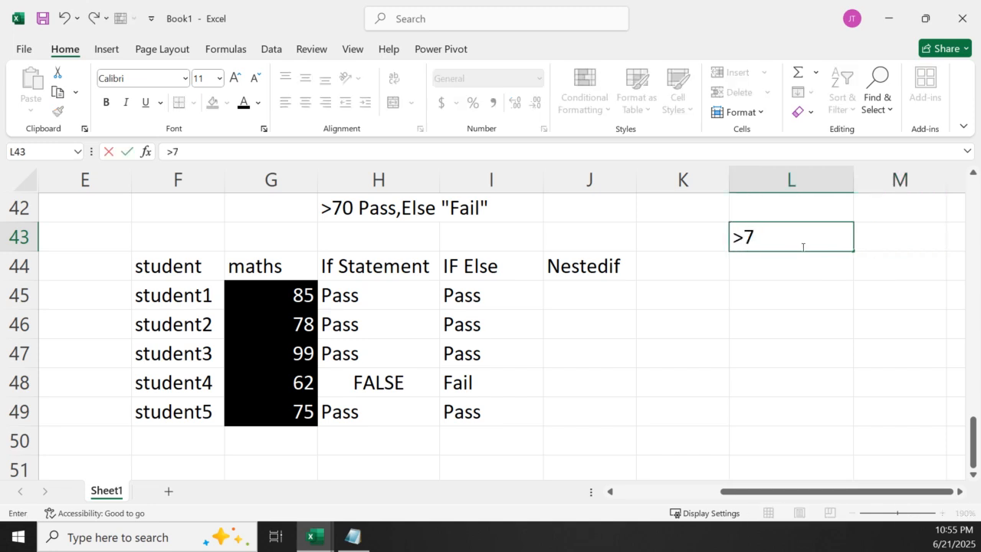
pyautogui.write('0,"A"')
# Enter the second grading criterion >60,"B" in L44 below the first one
pyautogui.click(789, 260)
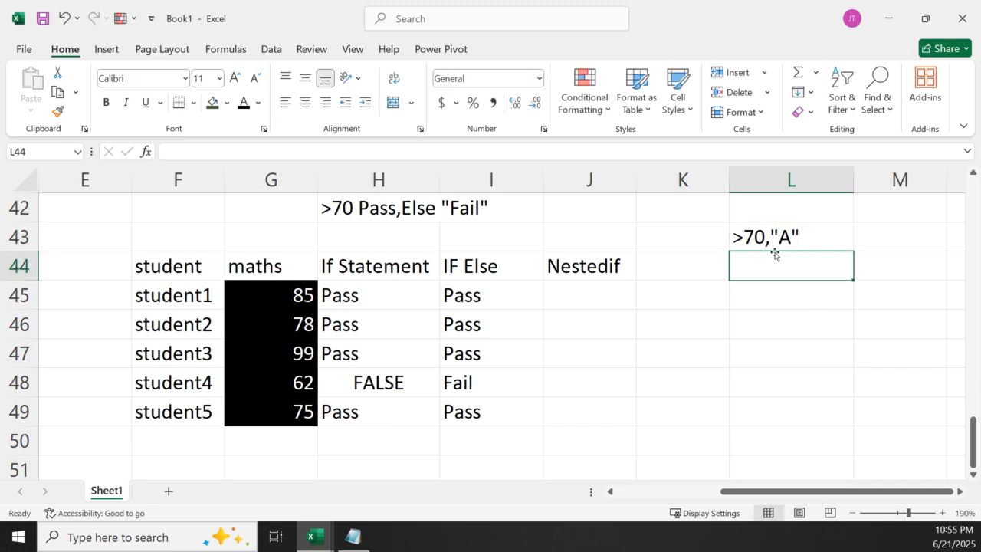
pyautogui.write('"')
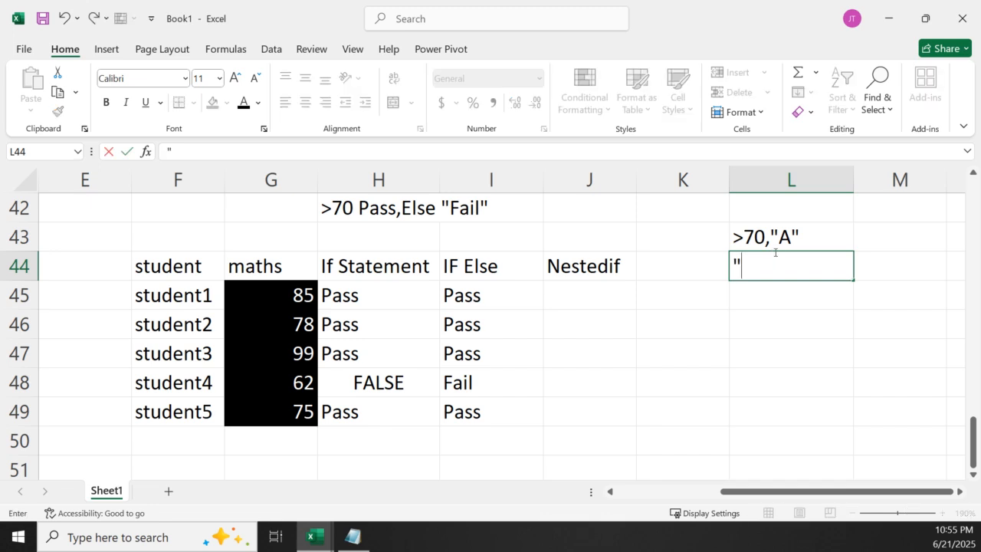
pyautogui.press('BackSpace')
pyautogui.write('>60,"B"')
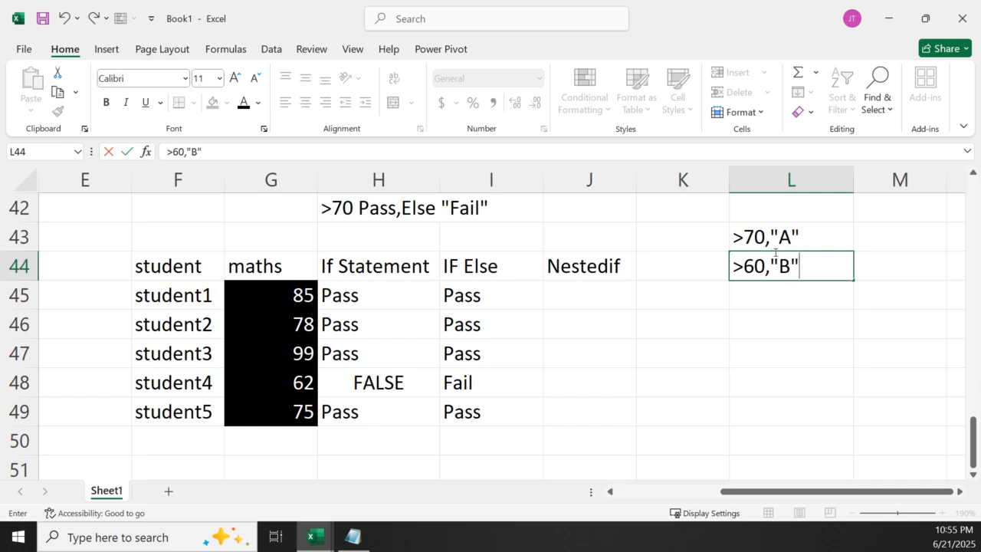
# Enter the fallback criterion else F in L45 to complete the grading notes
pyautogui.click(787, 296)
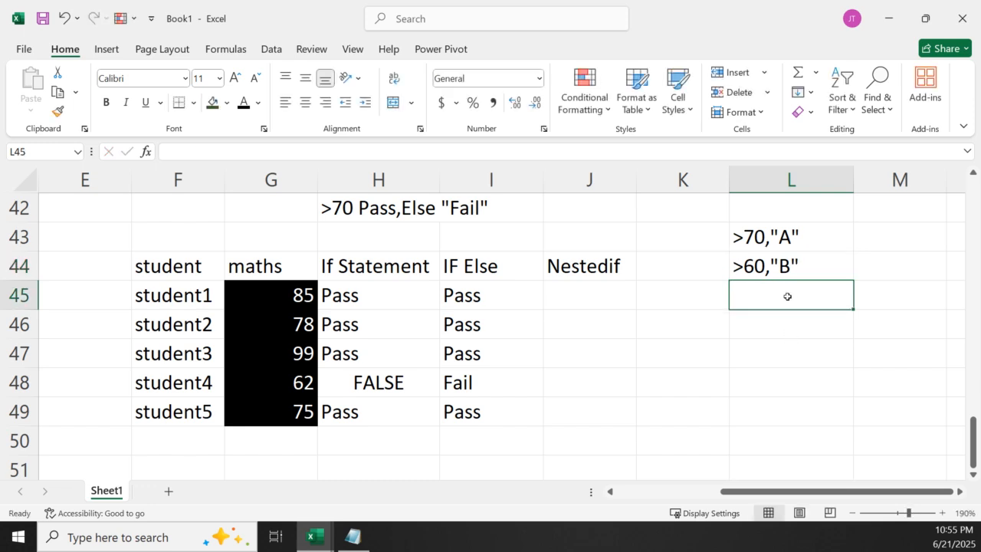
pyautogui.write('f')
pyautogui.press('BackSpace')
pyautogui.write('else')
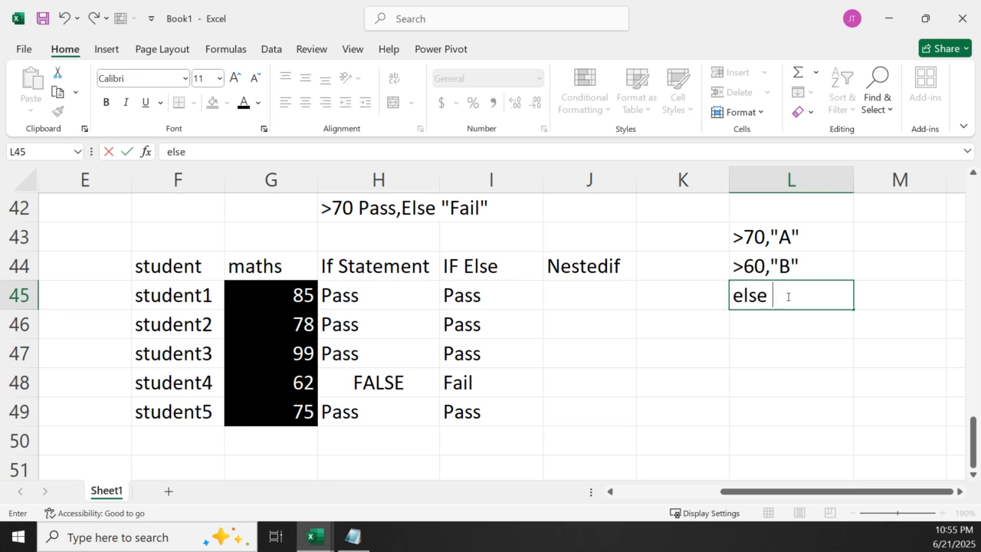
pyautogui.write(' F')
pyautogui.click(689, 381)
# Start student1's nested IF formula in J45 with =IF(G45>70,"A", using the maths mark as the tested value
pyautogui.click(593, 300)
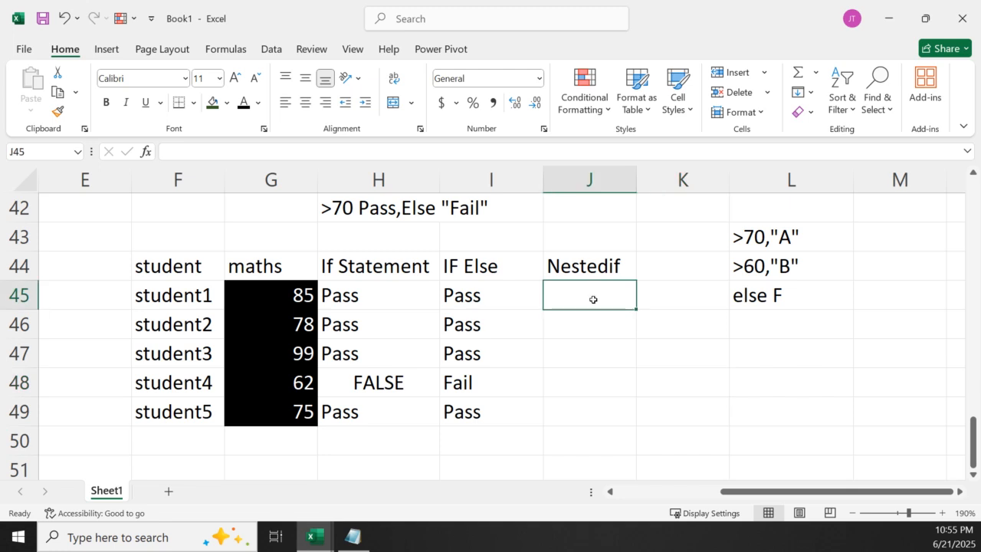
pyautogui.write('=')
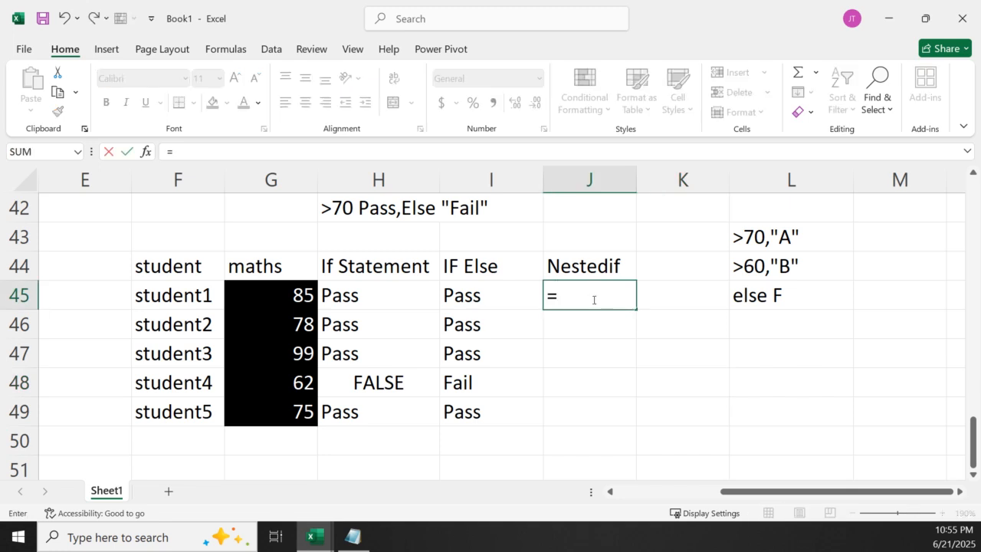
pyautogui.write('if')
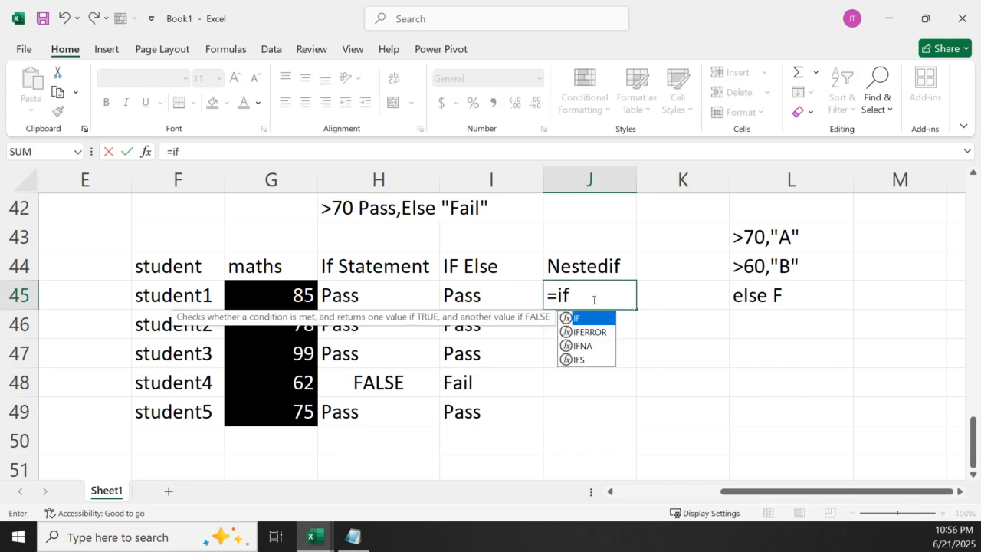
pyautogui.press('Tab')
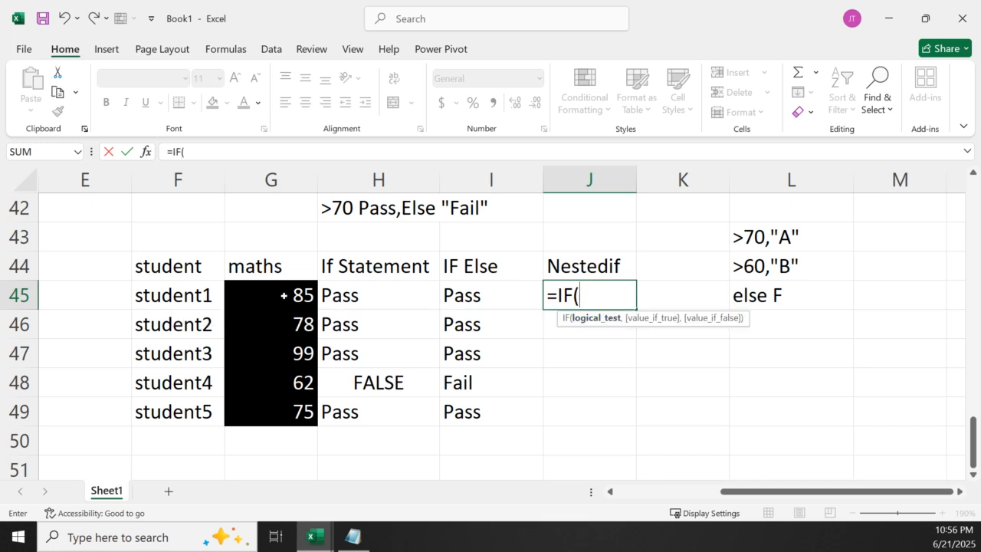
pyautogui.click(284, 295)
pyautogui.write('>')
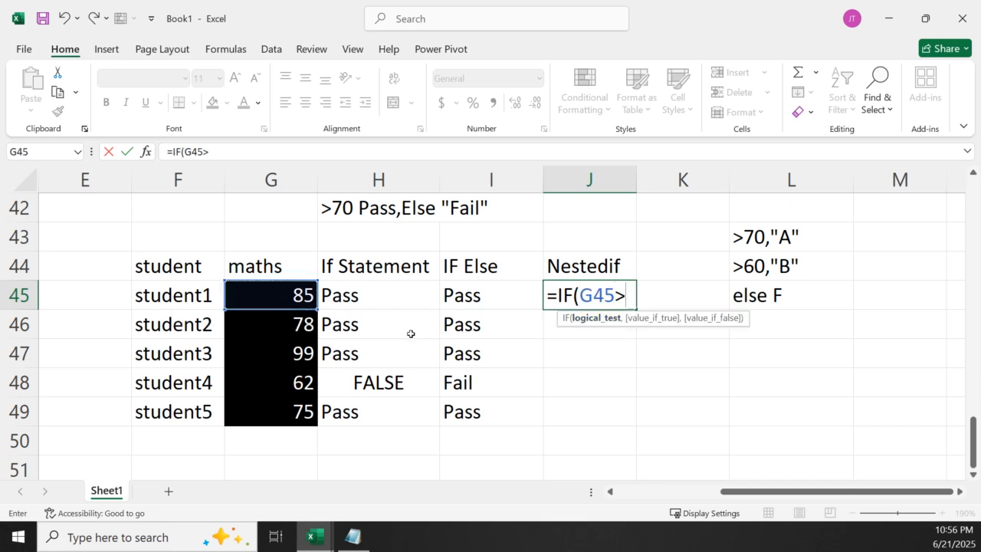
pyautogui.write('70,')
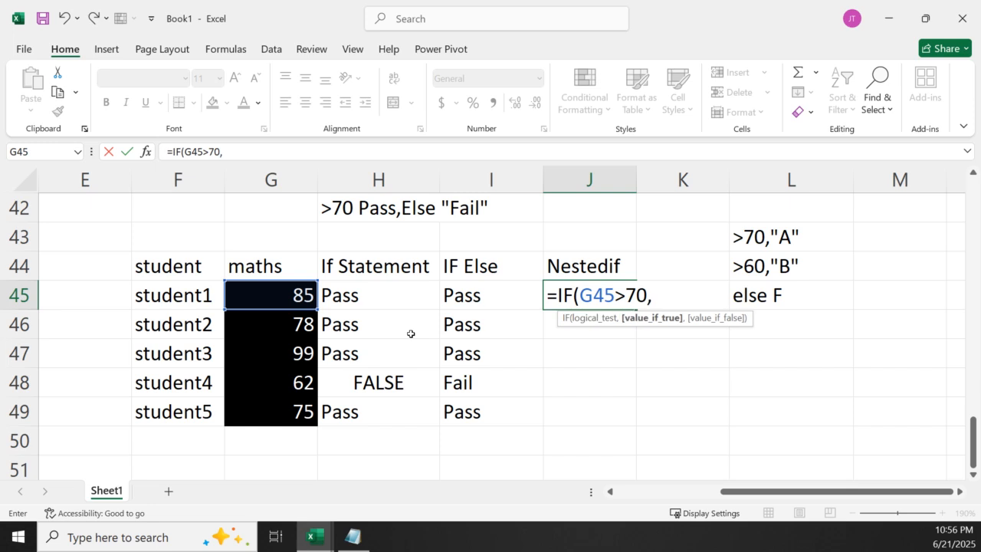
pyautogui.write('"A",')
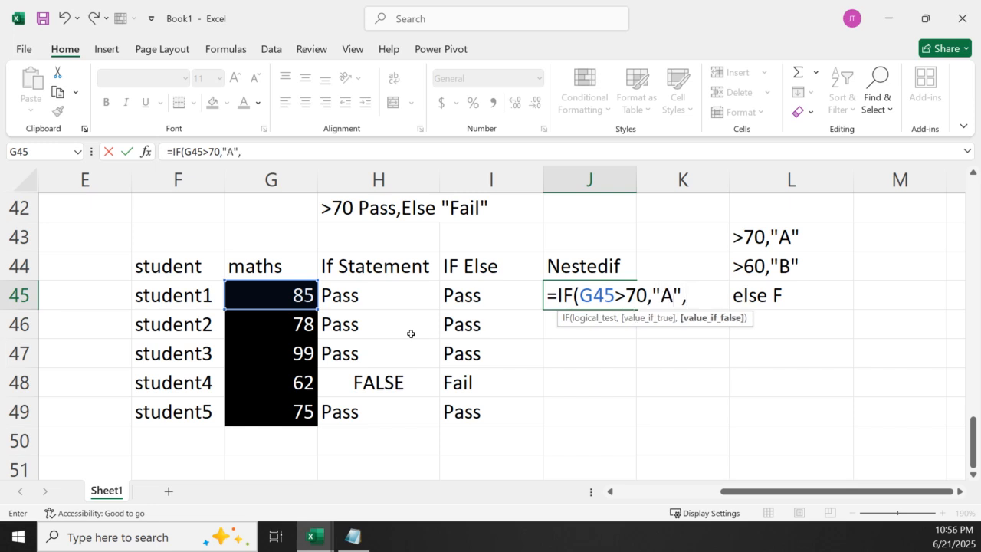
pyautogui.write('If')
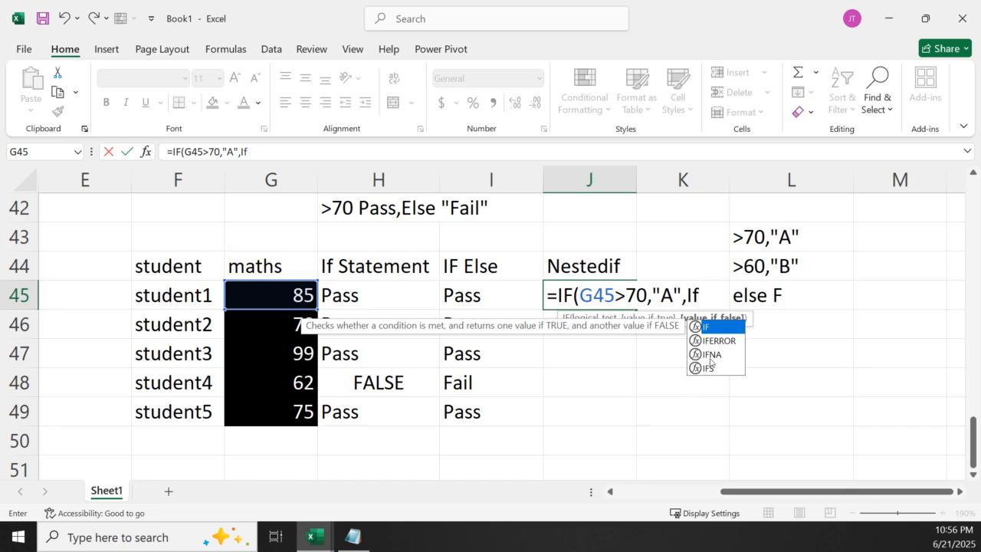
# Complete the formula in J45 with the inner IF(G45>60,"B","F") as the value if false
pyautogui.doubleClick(716, 327)
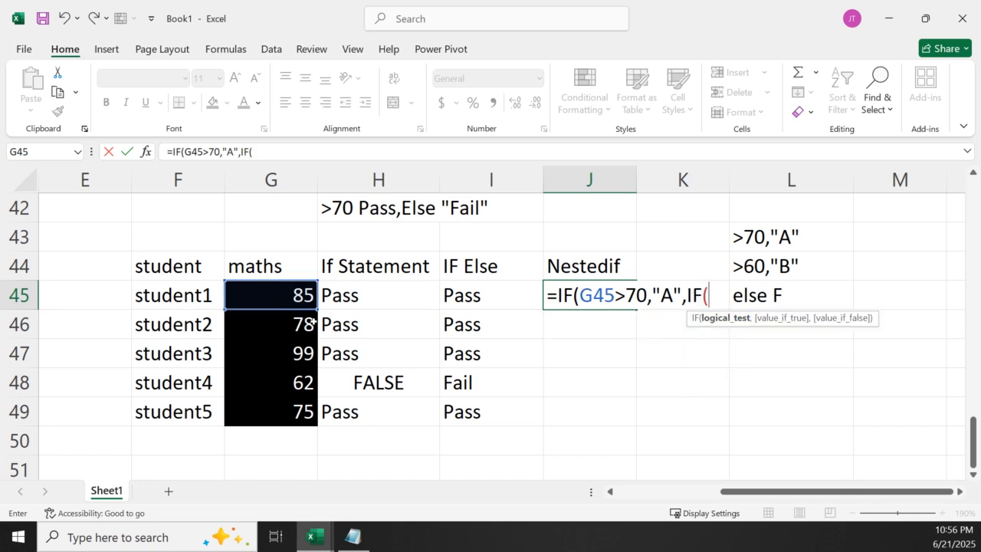
pyautogui.click(293, 295)
pyautogui.write('>=')
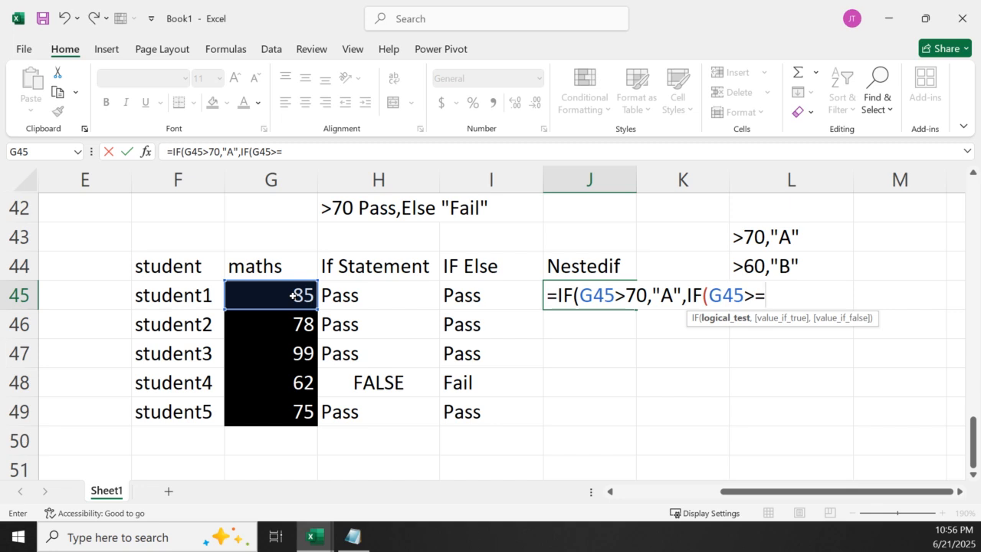
pyautogui.press('BackSpace')
pyautogui.write('60,"B"')
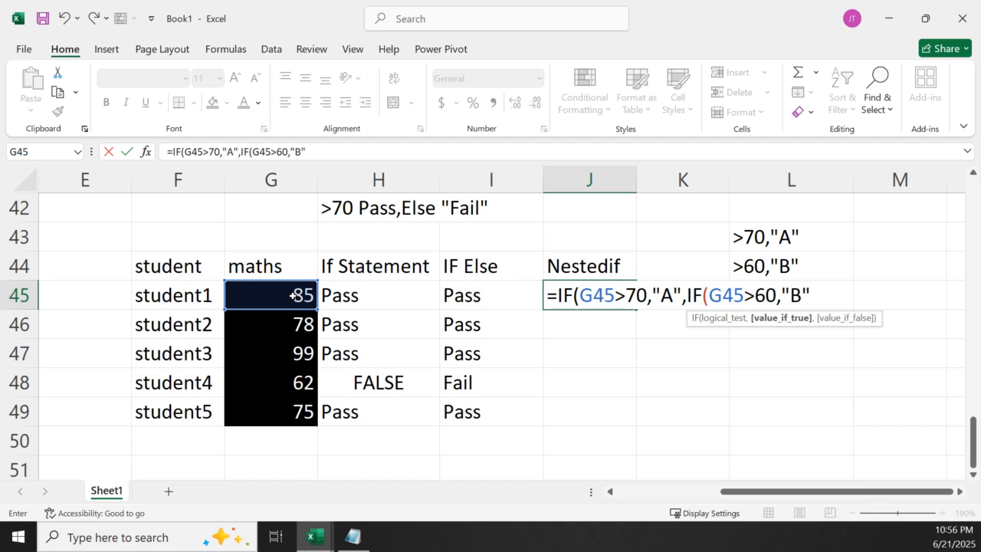
pyautogui.write(',')
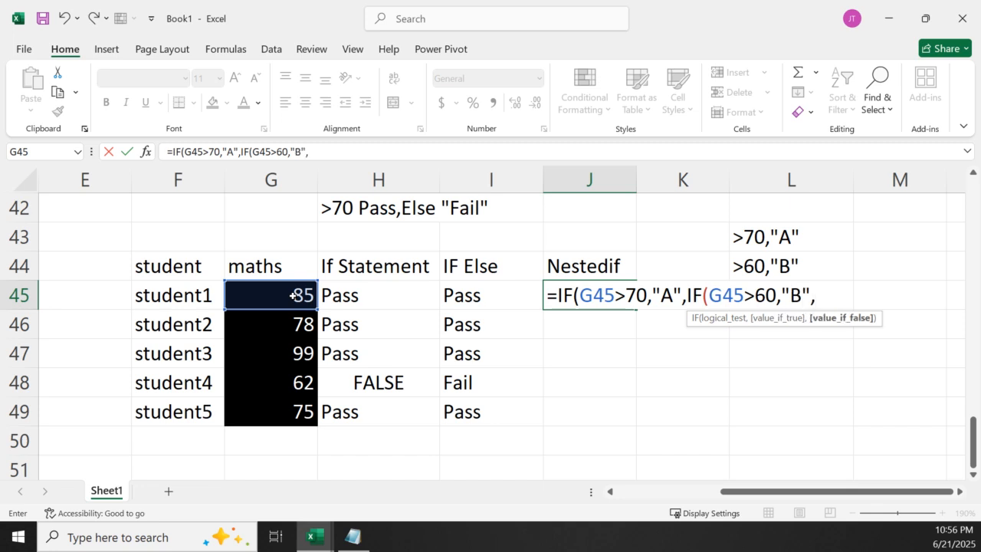
pyautogui.write('"F"))')
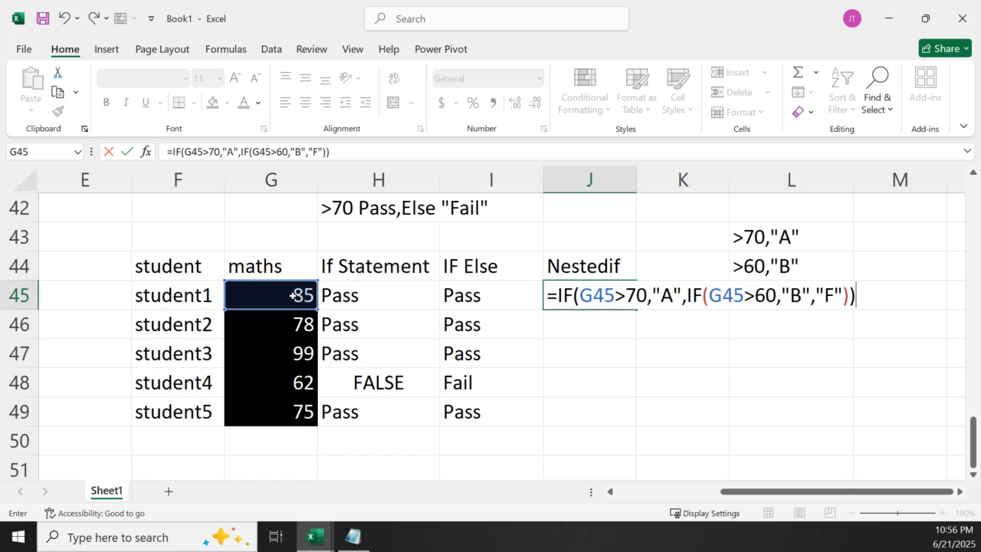
pyautogui.press('Return')
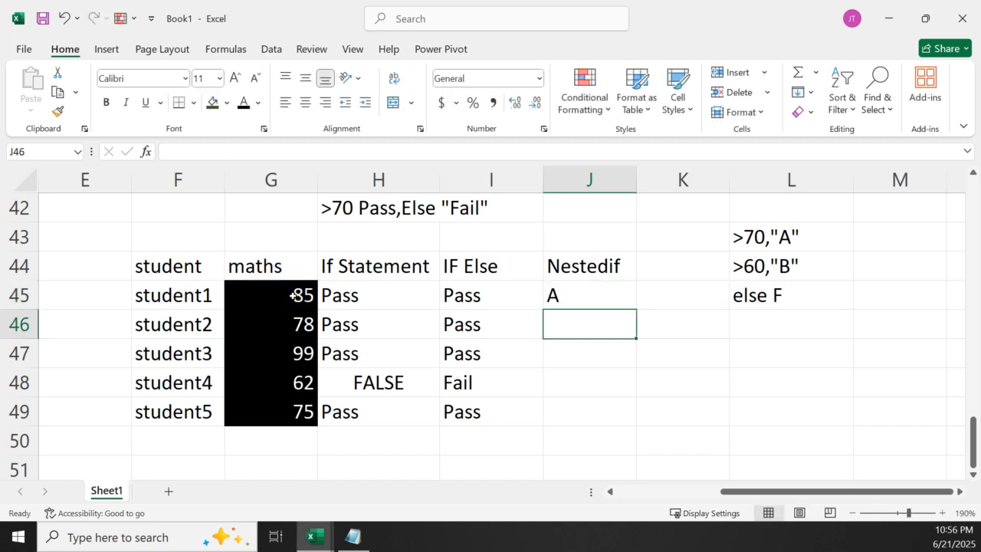
# Fill the nested IF formula from J45 down through student5's row in J49
pyautogui.moveTo(589, 277); pyautogui.dragTo(637, 426)
pyautogui.click(619, 300)
pyautogui.click(704, 417)
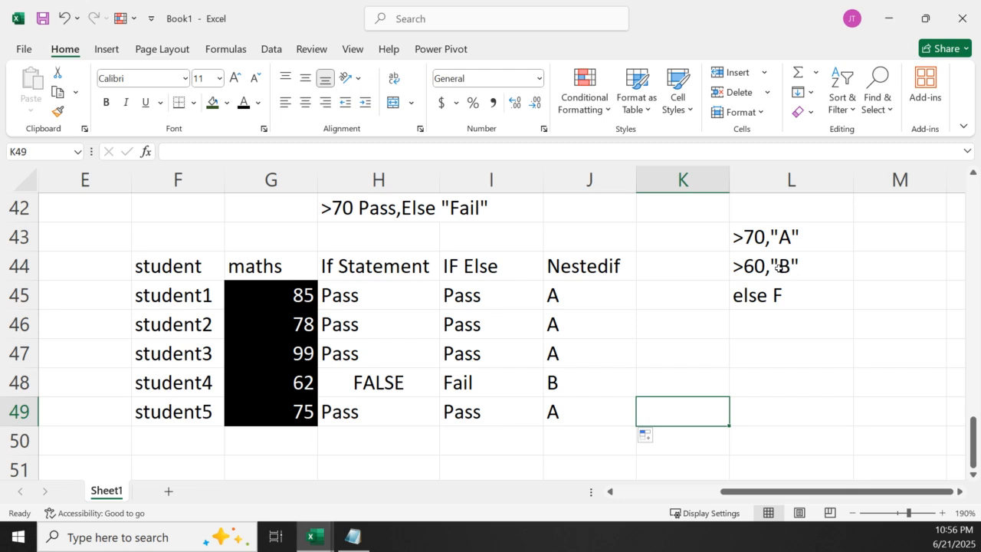
# Switch to the Logical+Functions workbook and bring up the student grade tables on its IF sheet at 120% zoom
pyautogui.click(311, 549)
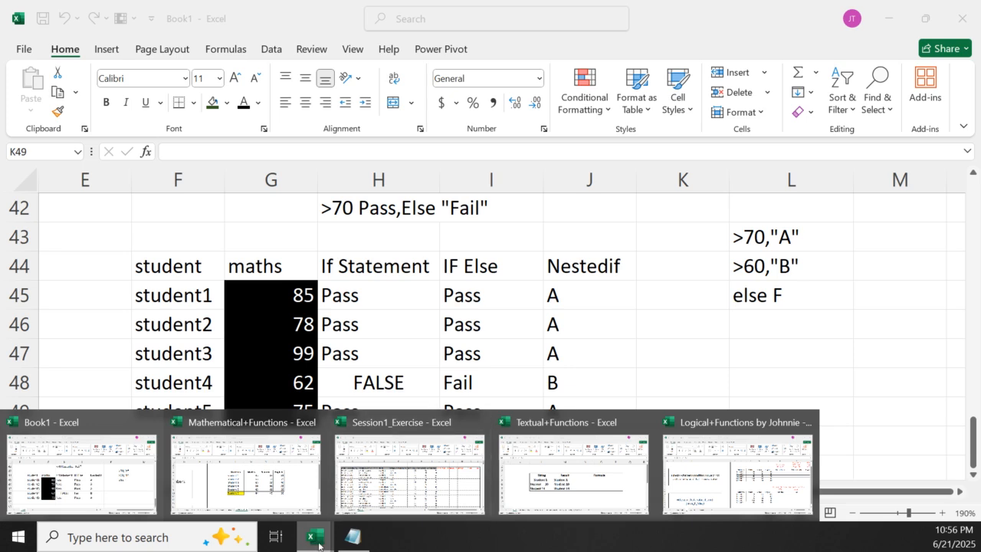
pyautogui.click(730, 490)
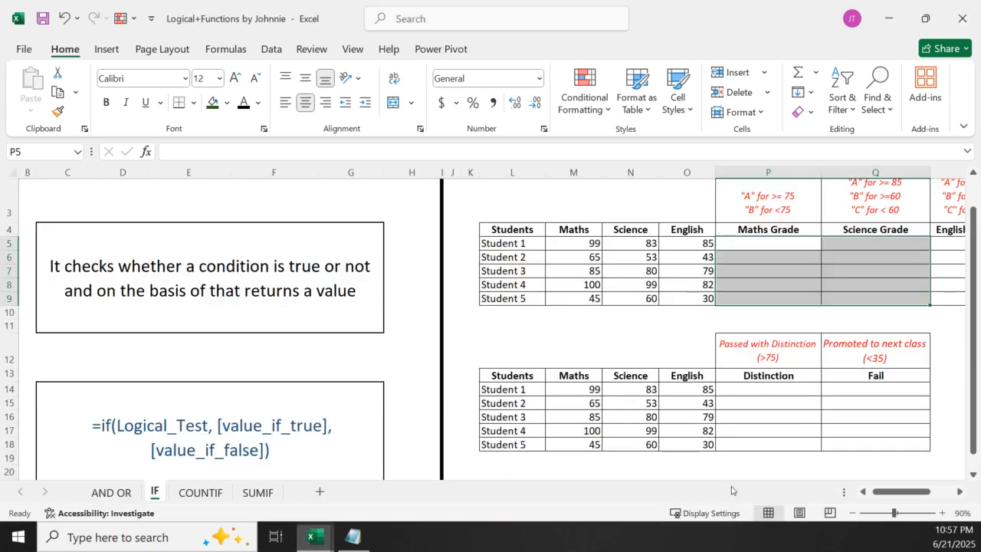
pyautogui.click(959, 491)
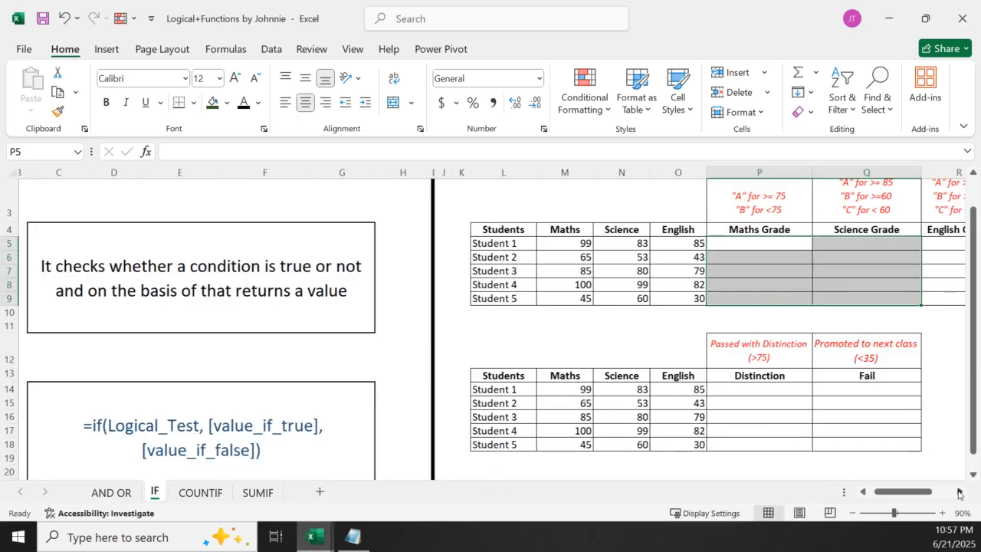
pyautogui.click(958, 491)
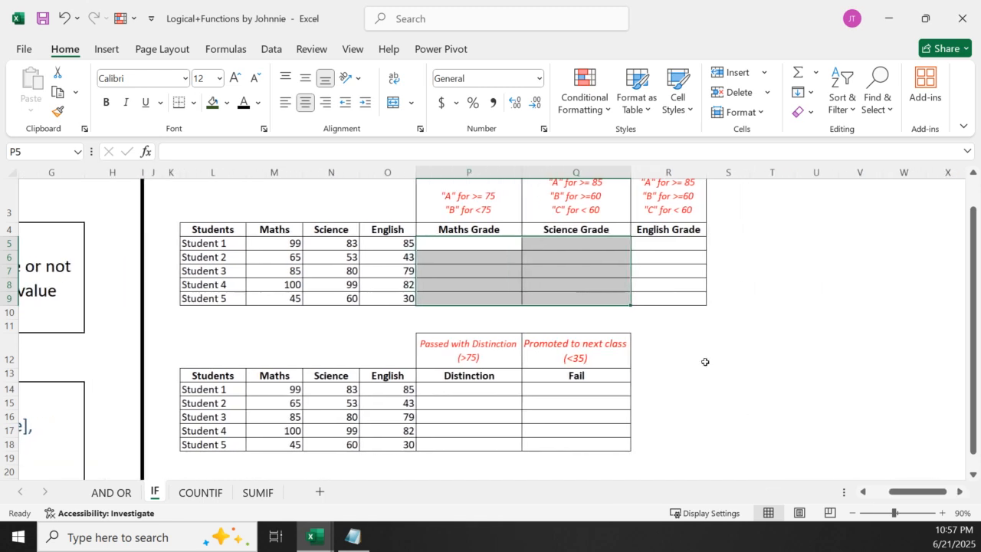
pyautogui.click(942, 512)
pyautogui.click(942, 512)
pyautogui.click(942, 512)
pyautogui.click(959, 492)
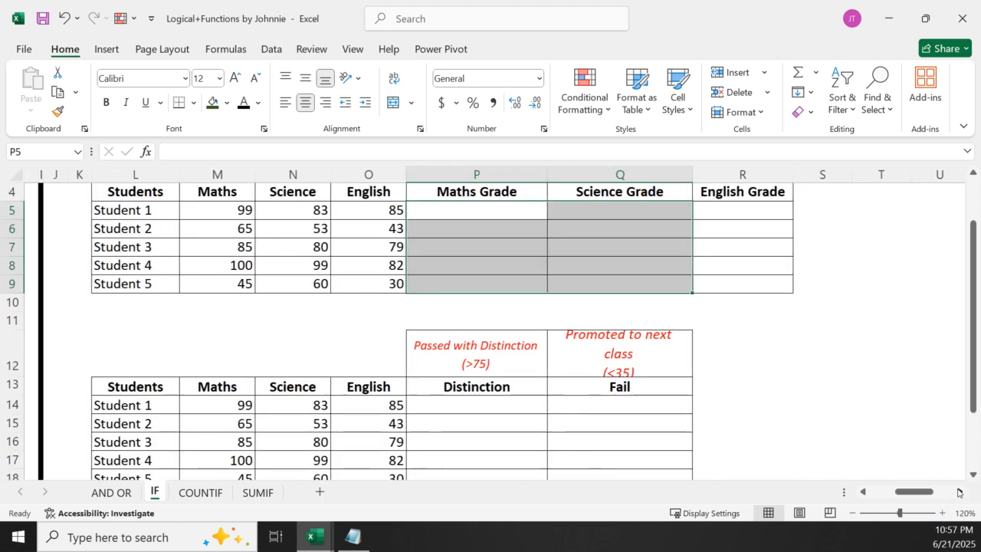
# Bring the first student grade table on the IF sheet into view at 130% zoom
pyautogui.scroll(1, 867, 406)
pyautogui.click(464, 331)
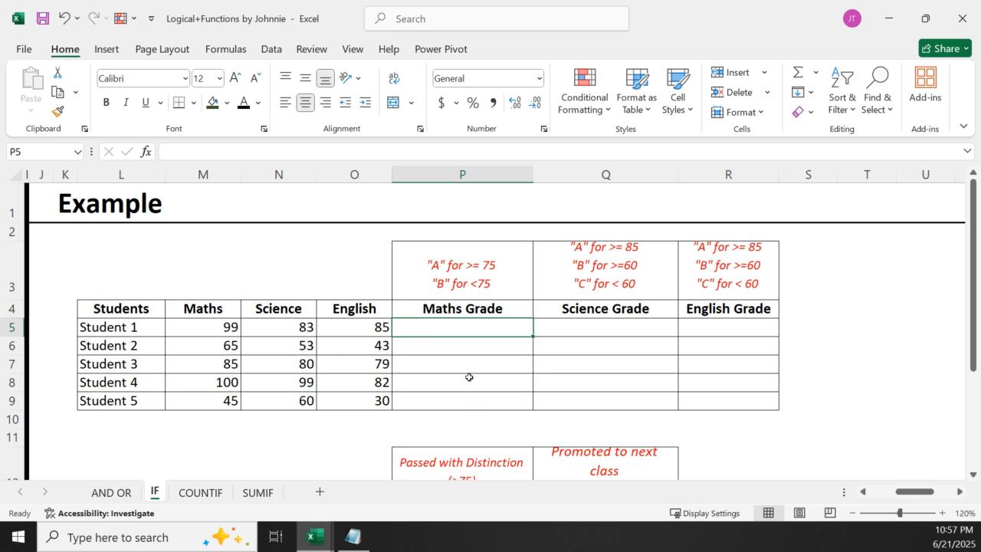
pyautogui.click(942, 514)
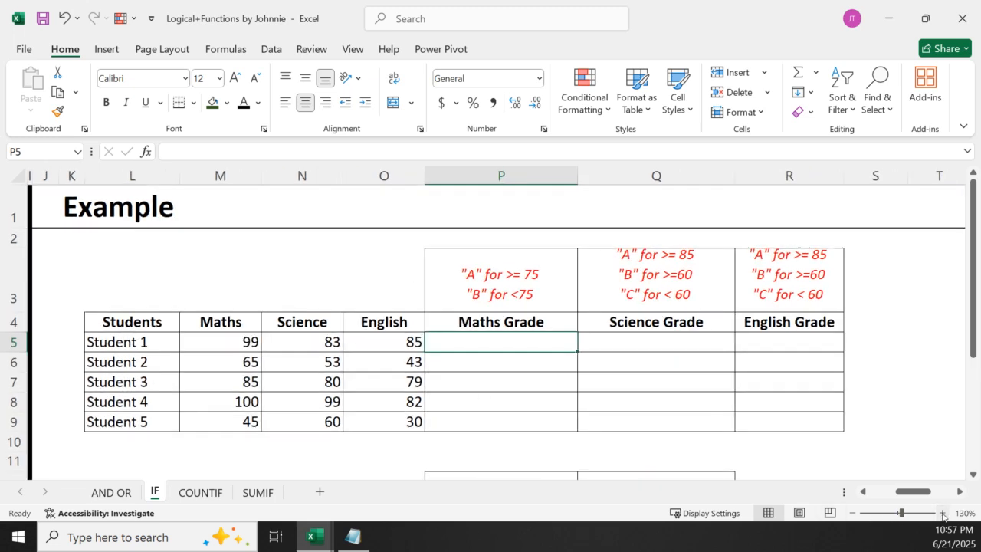
pyautogui.doubleClick(456, 342)
pyautogui.click(883, 389)
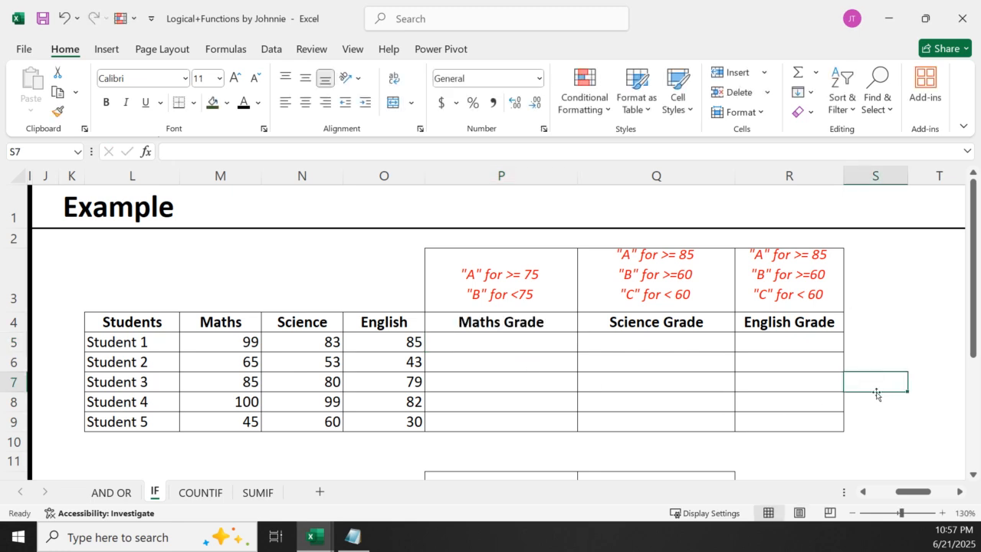
pyautogui.click(473, 341)
pyautogui.write('=if')
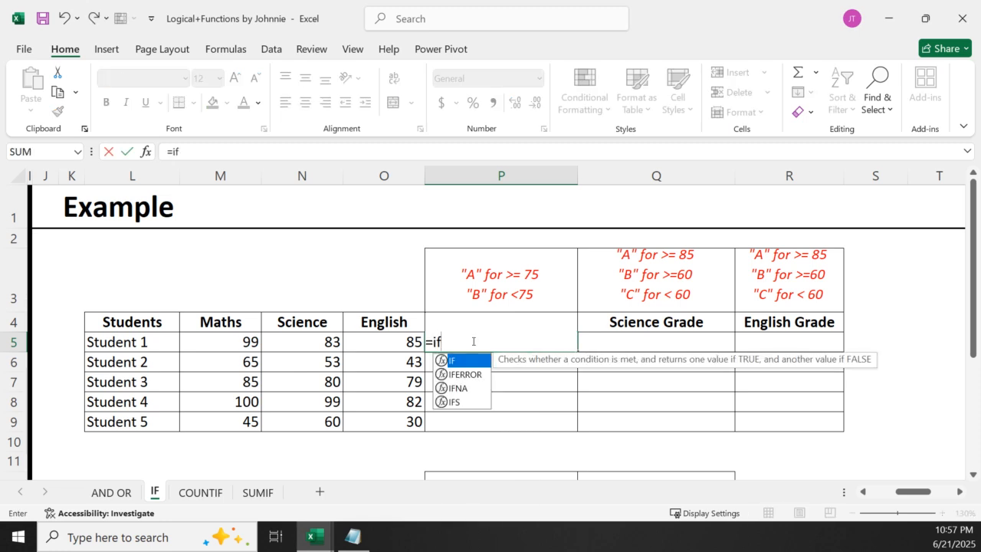
pyautogui.press('Tab')
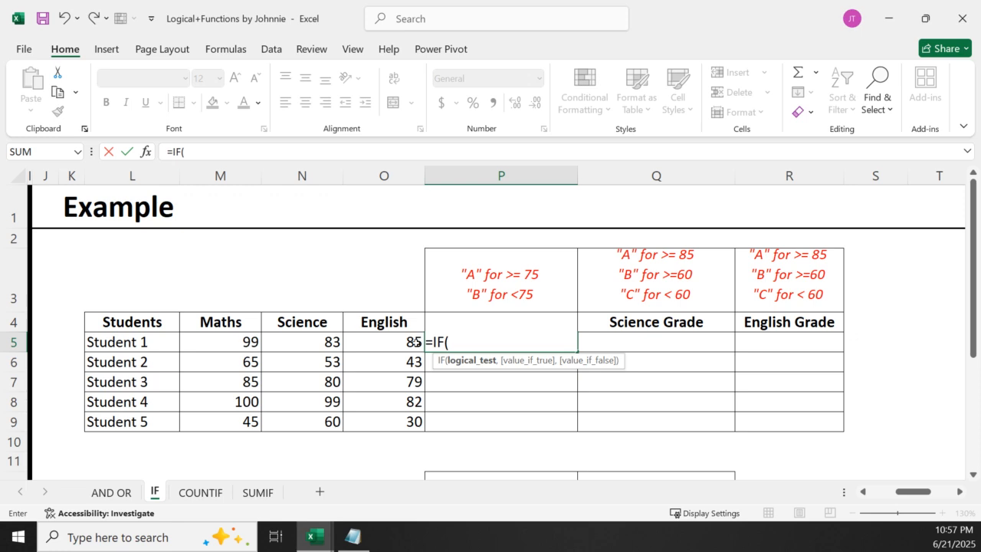
pyautogui.press('Escape')
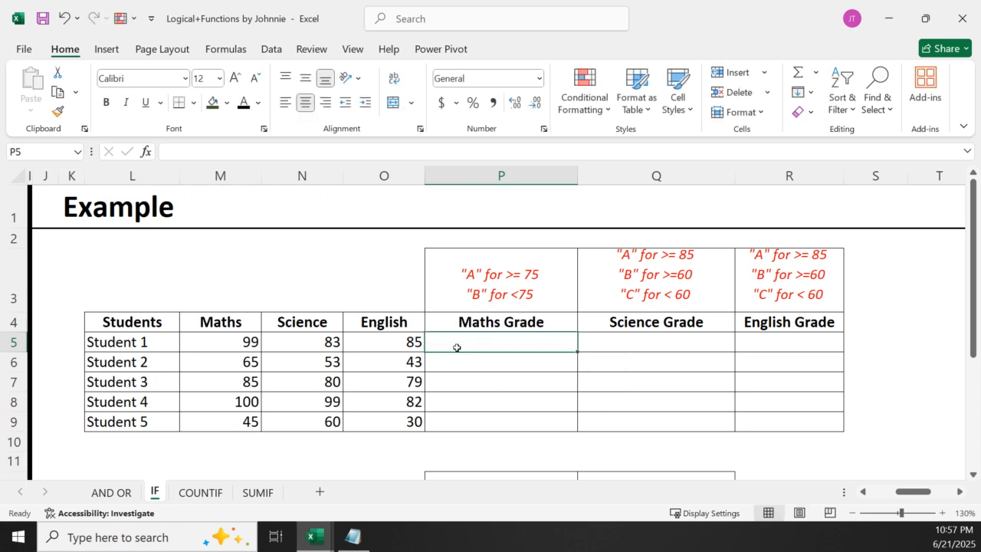
# Enter =IF(M5>=75,"A","B") in P5 to grade Student 1's Maths mark
pyautogui.write('=if')
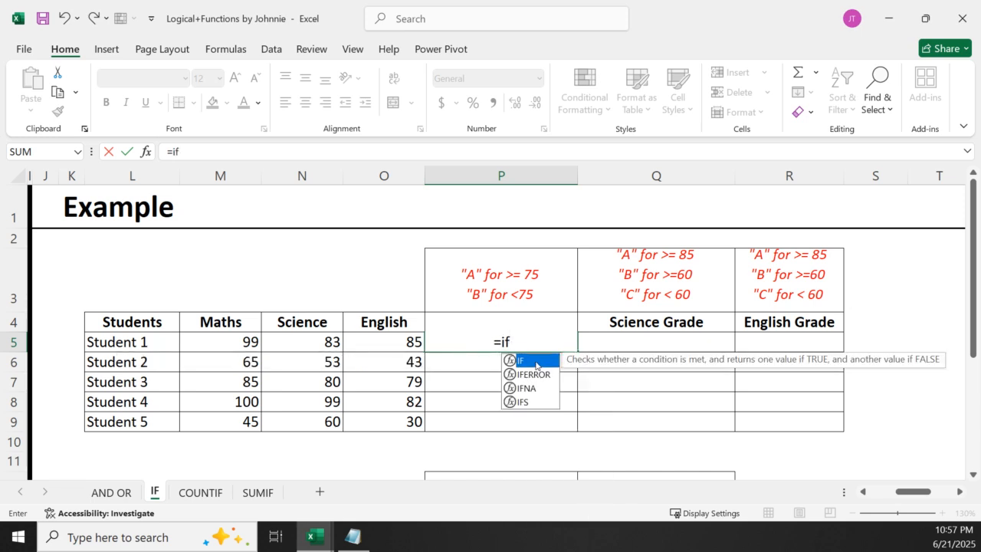
pyautogui.press('Tab')
pyautogui.click(218, 339)
pyautogui.write('>=')
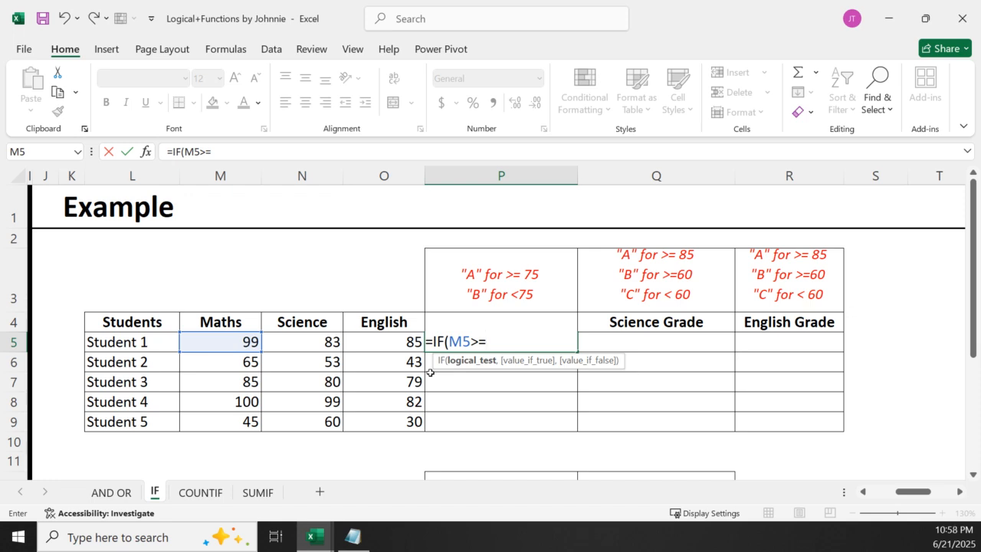
pyautogui.write('75,')
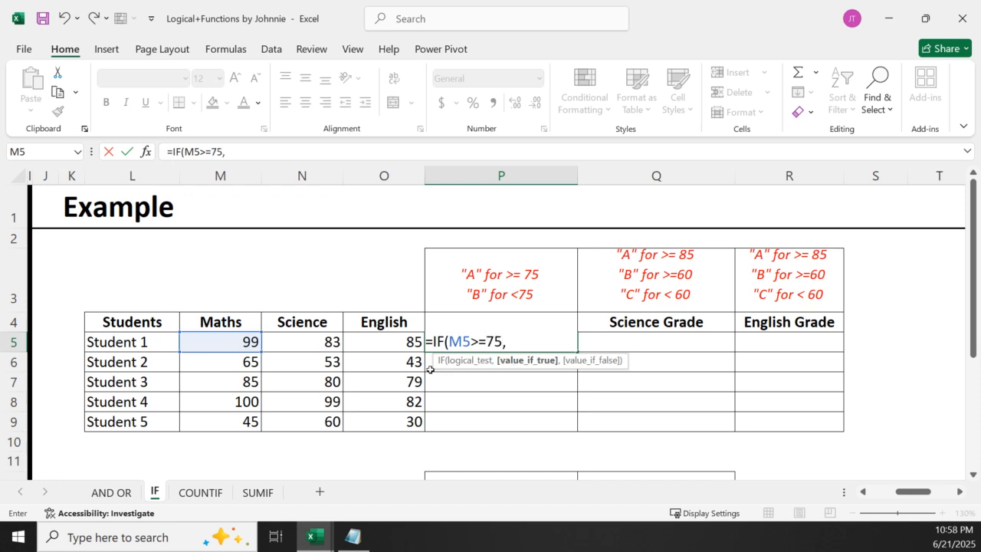
pyautogui.write('"A","')
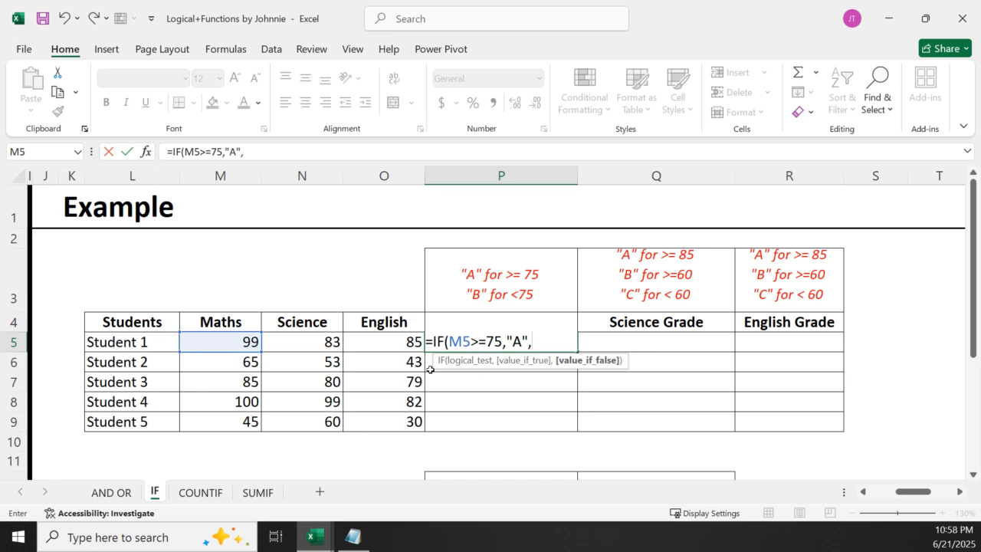
pyautogui.write('B"')
pyautogui.press('Return')
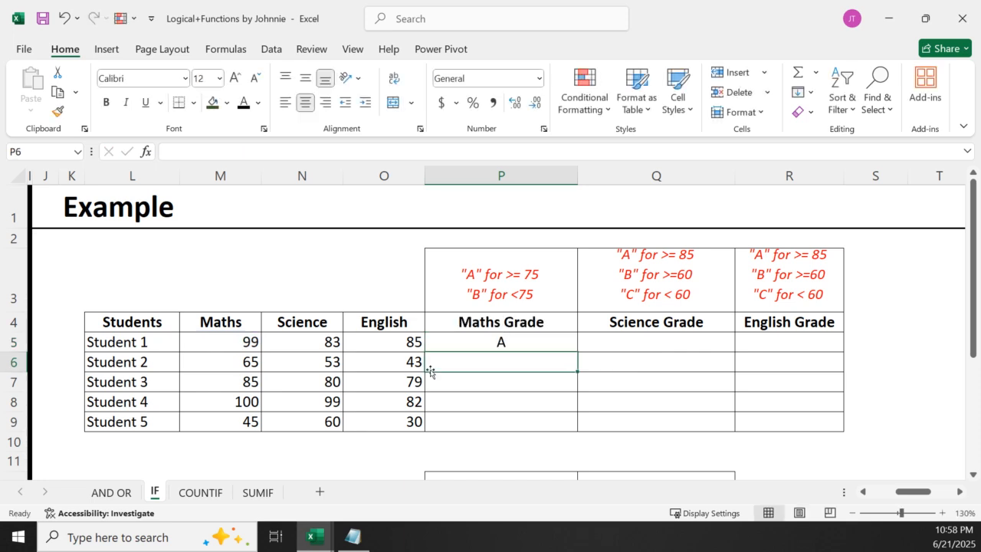
# Fill the Maths Grade formula from P5 down through Student 5's row in P9 and review the formula in P5
pyautogui.click(526, 342)
pyautogui.moveTo(577, 350); pyautogui.dragTo(579, 429)
pyautogui.doubleClick(541, 345)
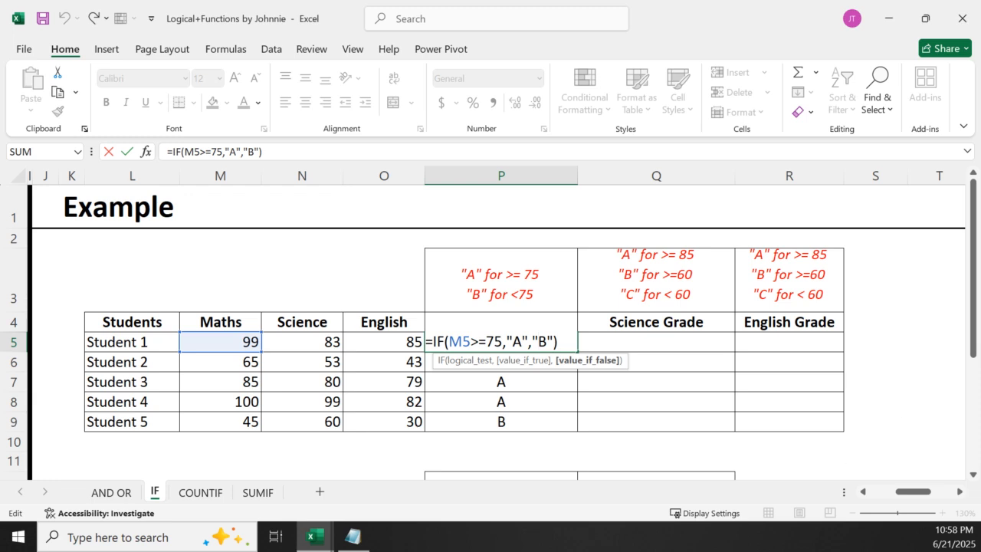
pyautogui.press('Return')
# Start Student 1's Science Grade formula in Q5 with =IF(N5>=85,"A", and a nested IF as the value if false
pyautogui.click(610, 346)
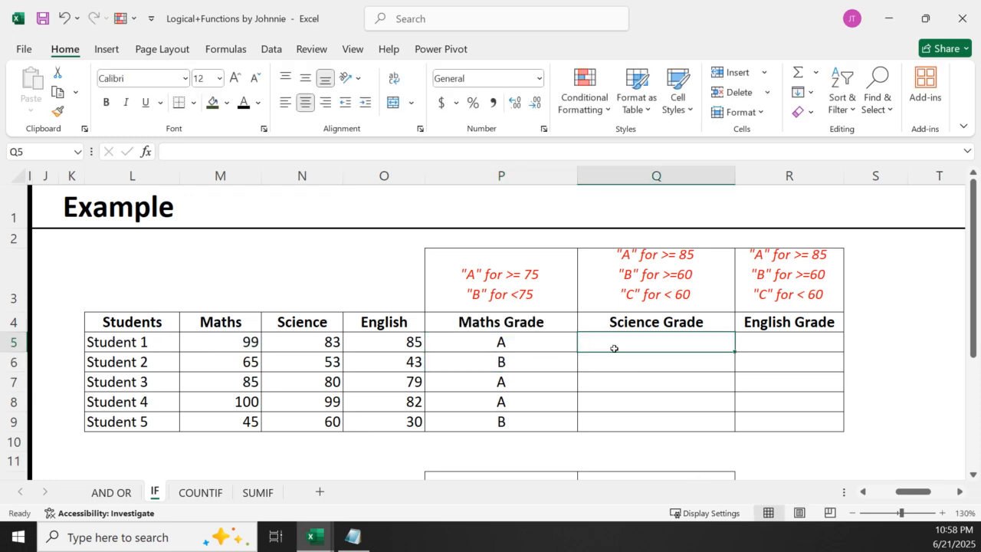
pyautogui.write('=if')
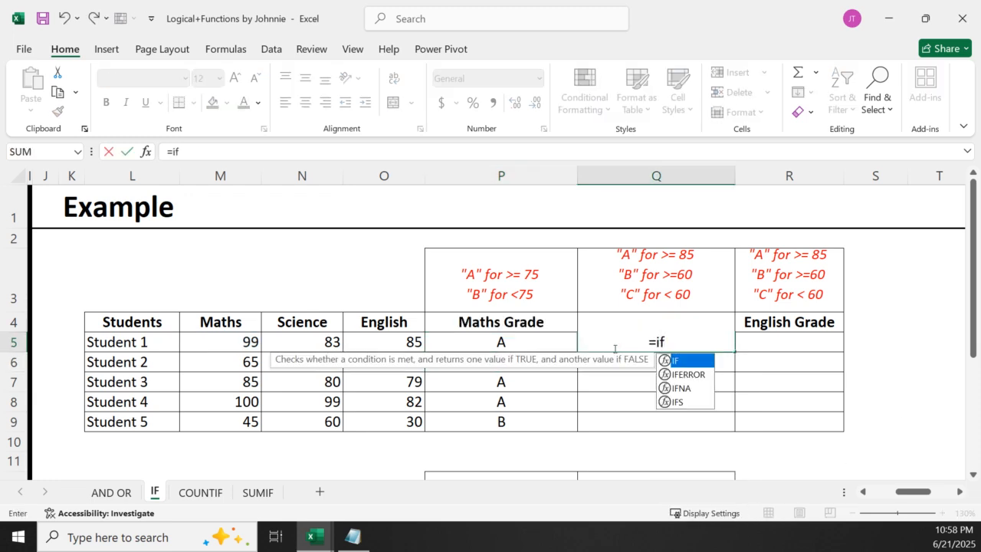
pyautogui.doubleClick(690, 360)
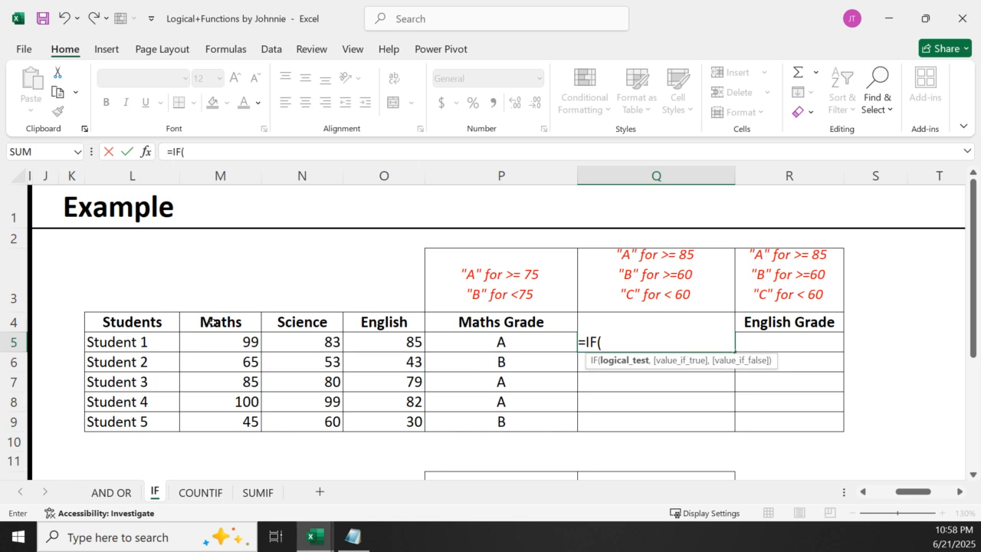
pyautogui.click(299, 343)
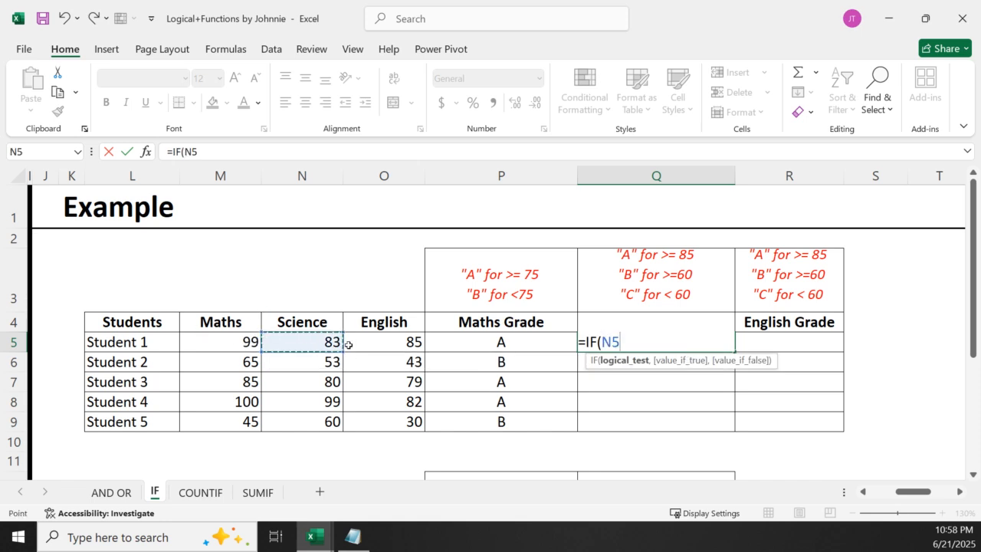
pyautogui.write('>=')
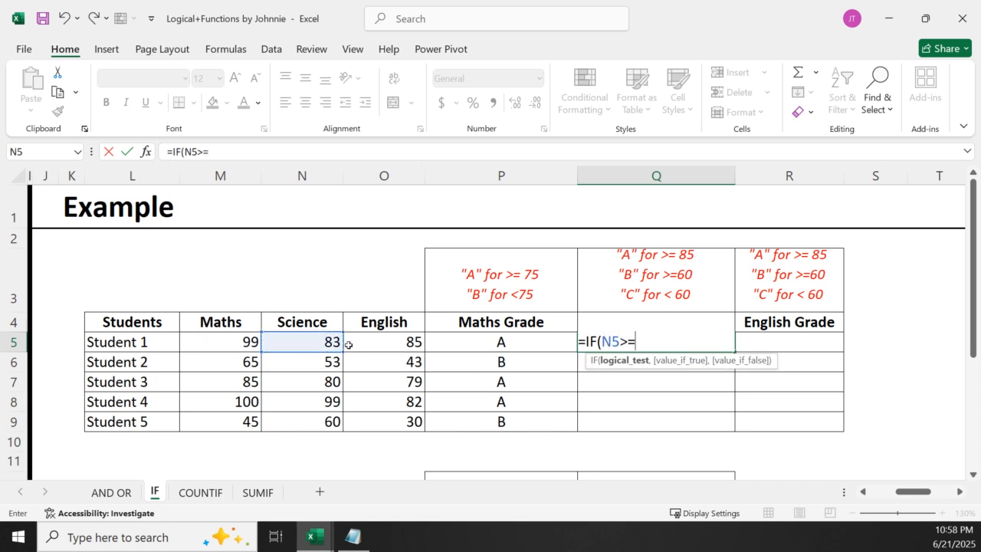
pyautogui.write('85,"A')
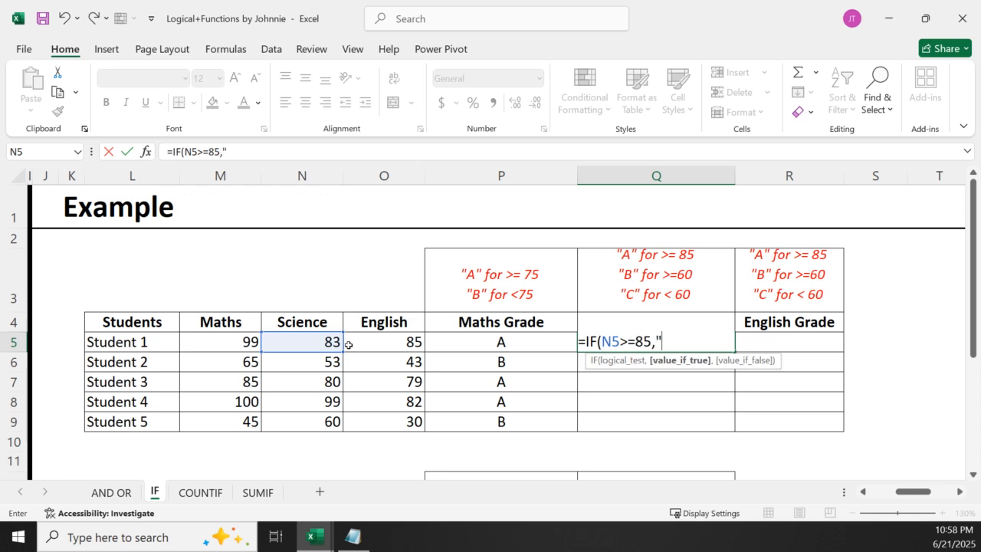
pyautogui.write('",if')
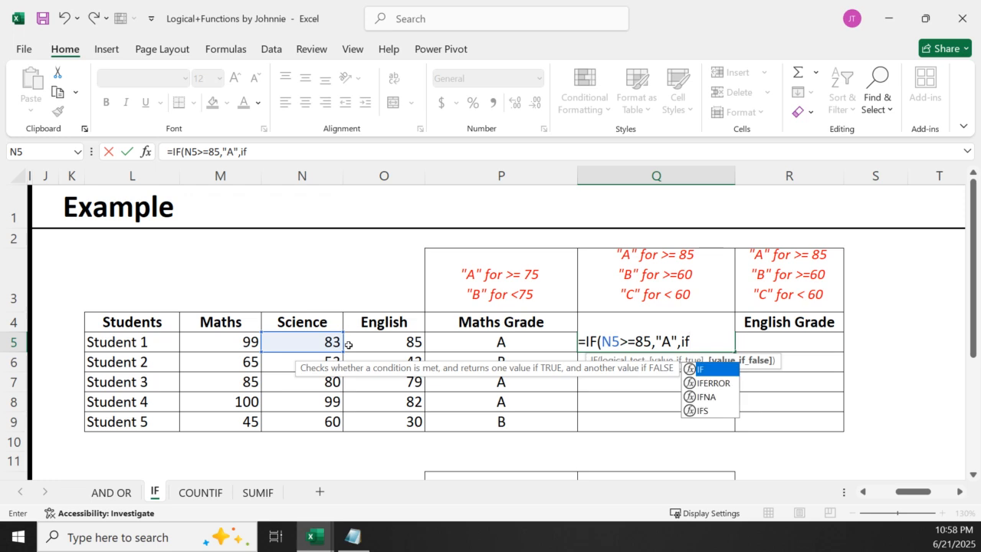
# Complete the Q5 formula with the inner IF(N5>=60,"B","C") and its closing brackets
pyautogui.doubleClick(711, 370)
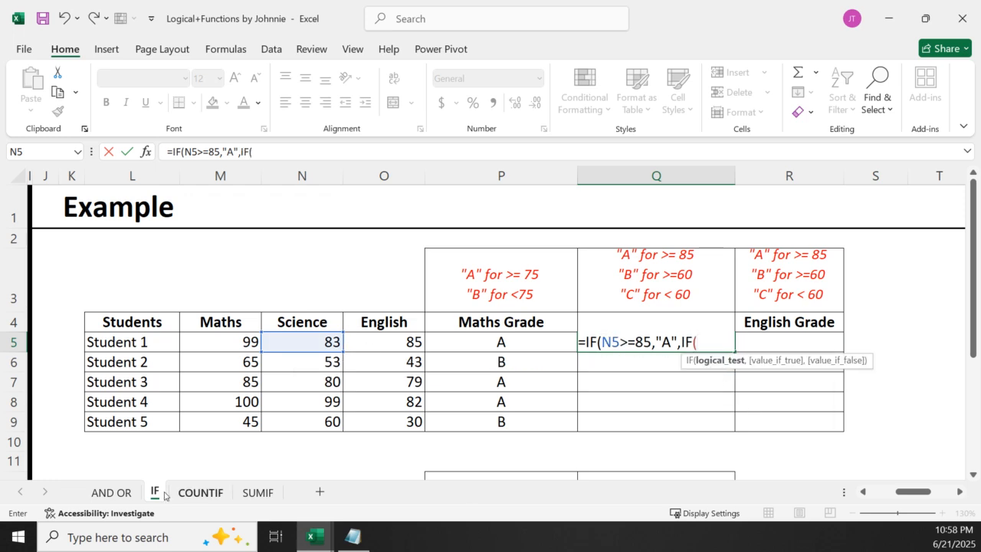
pyautogui.click(301, 344)
pyautogui.write('>=')
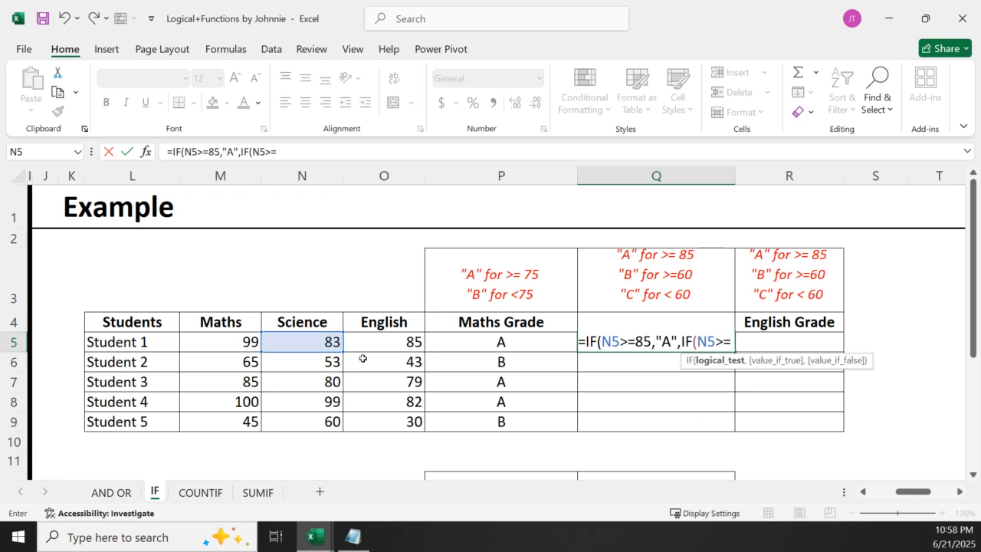
pyautogui.write('60')
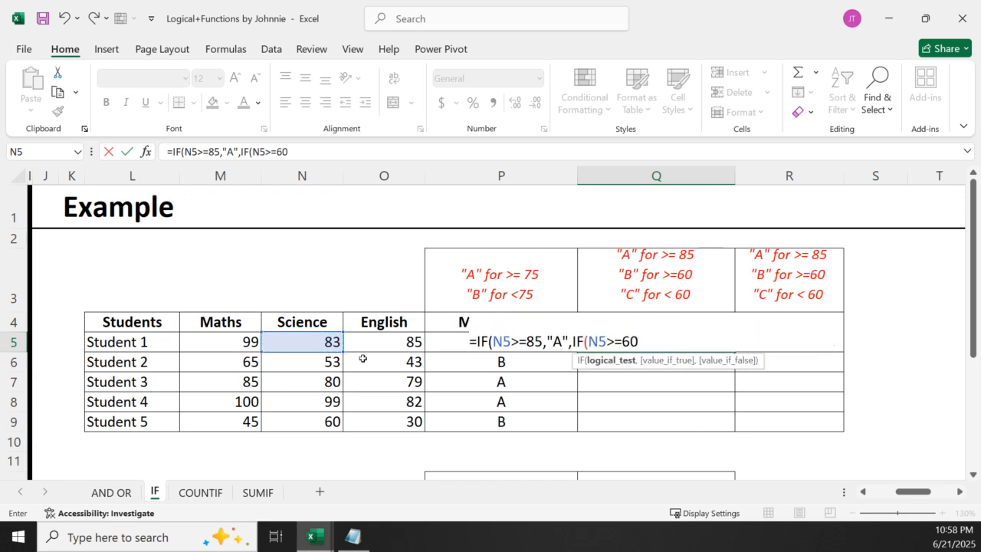
pyautogui.write(',"')
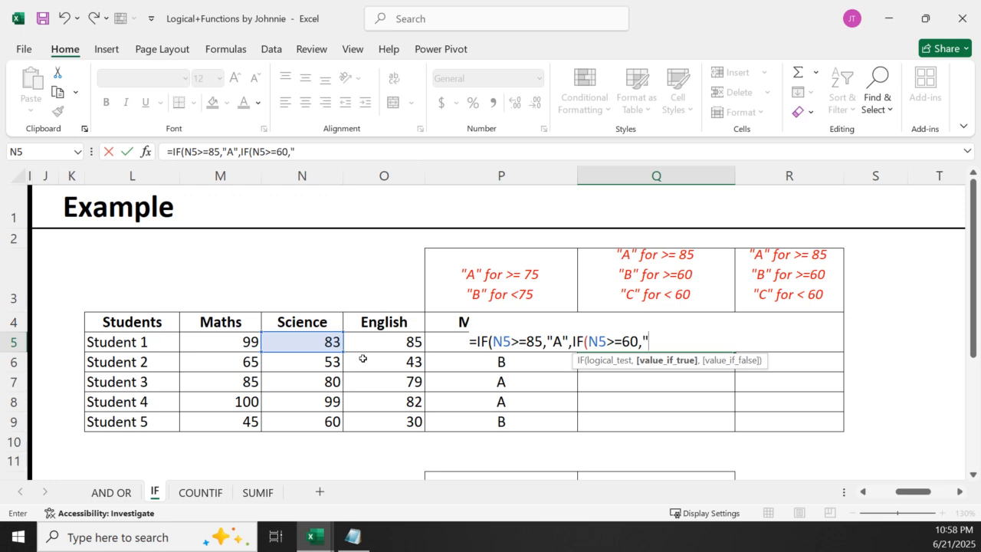
pyautogui.write('B",')
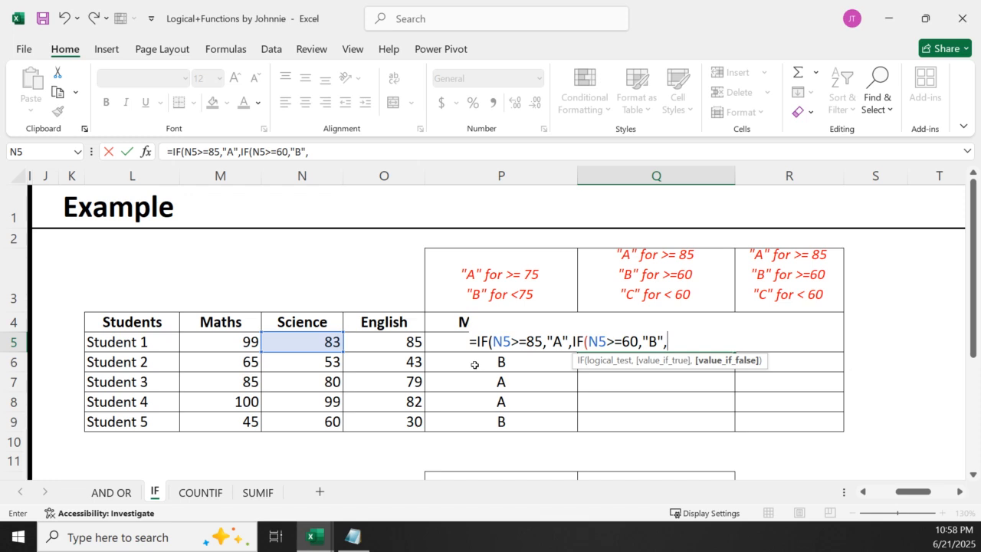
pyautogui.write('"C"))')
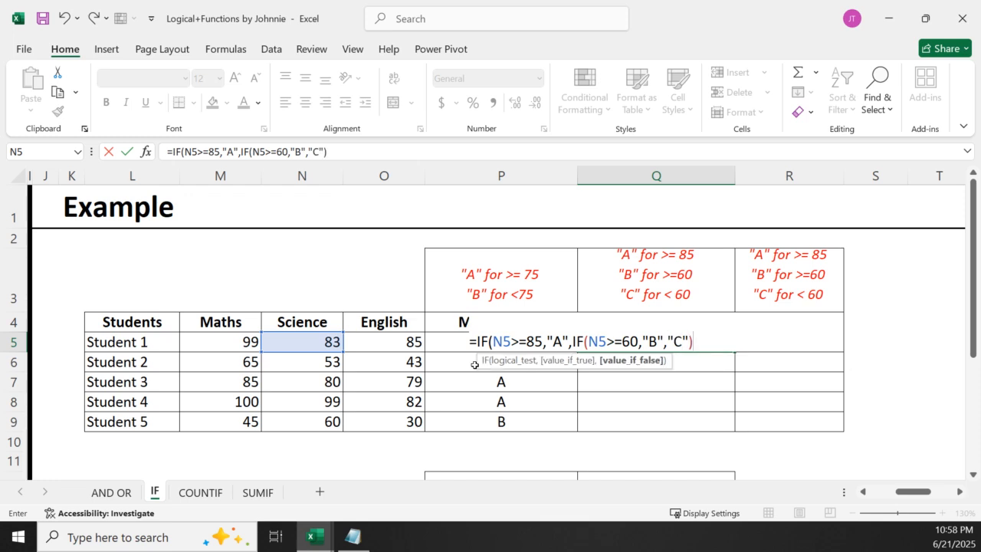
pyautogui.press('Return')
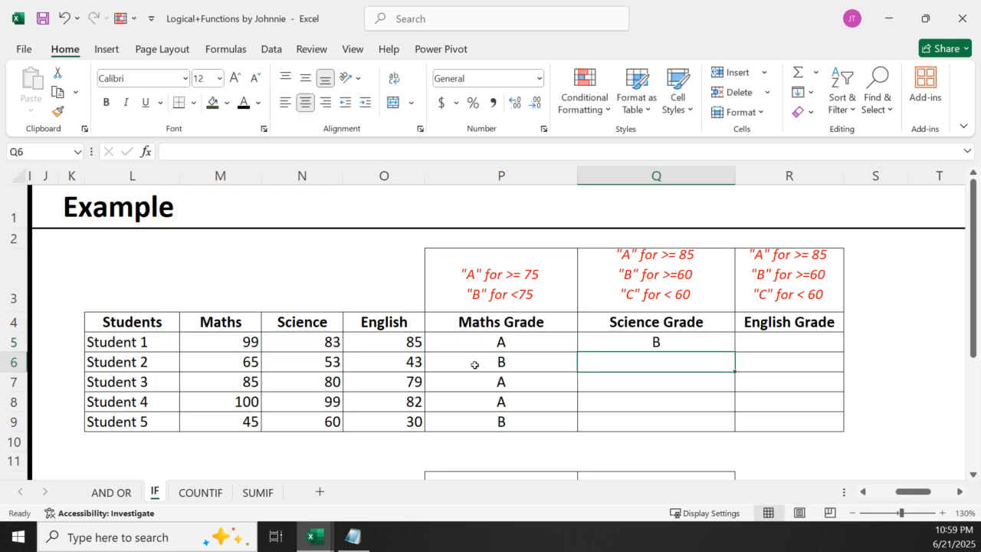
# Fill the Science Grade formula from Q5 down through Student 5's row in Q9 and review the formula in Q5
pyautogui.click(634, 338)
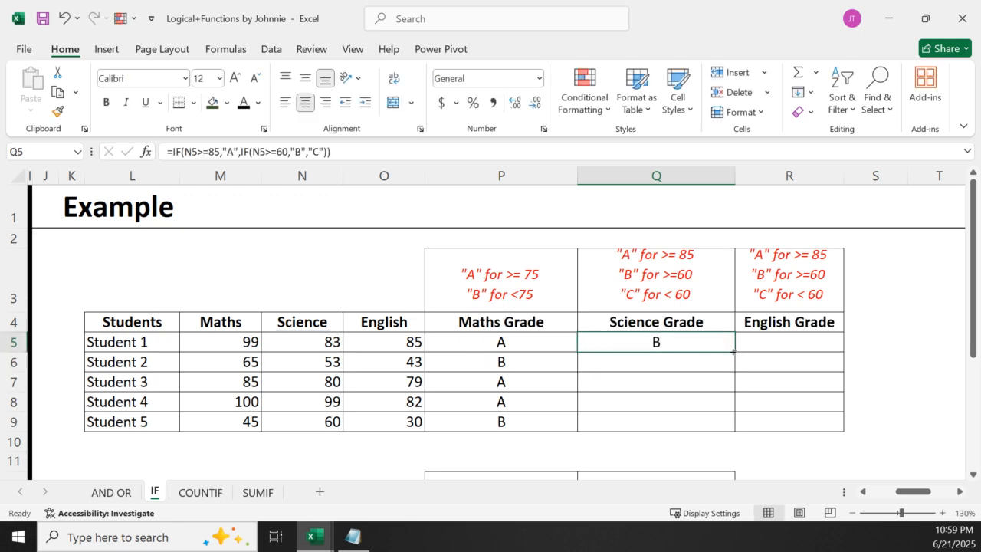
pyautogui.moveTo(732, 354); pyautogui.dragTo(732, 427)
pyautogui.doubleClick(651, 341)
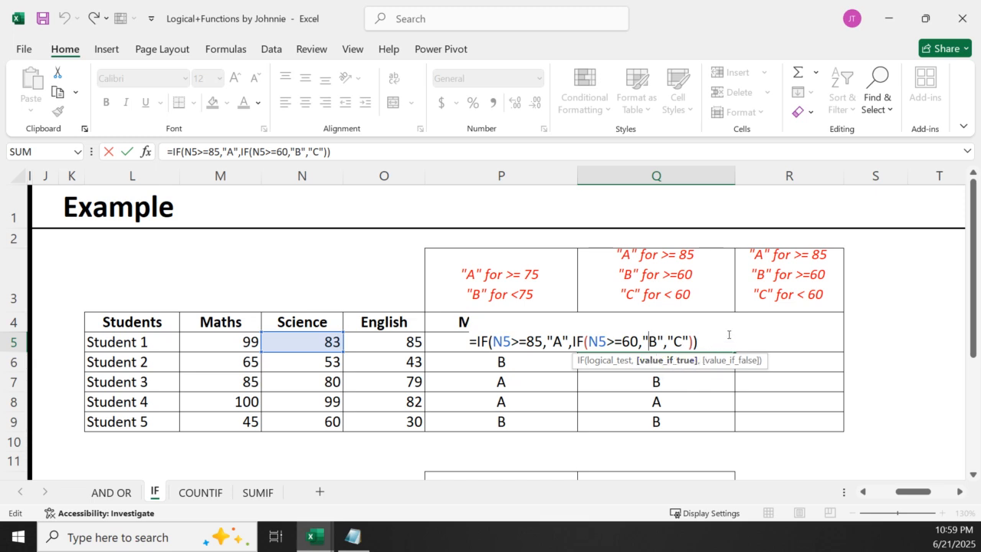
# Start Student 1's English Grade formula in R5 as an IF with the logical test O5>=85
pyautogui.click(747, 349)
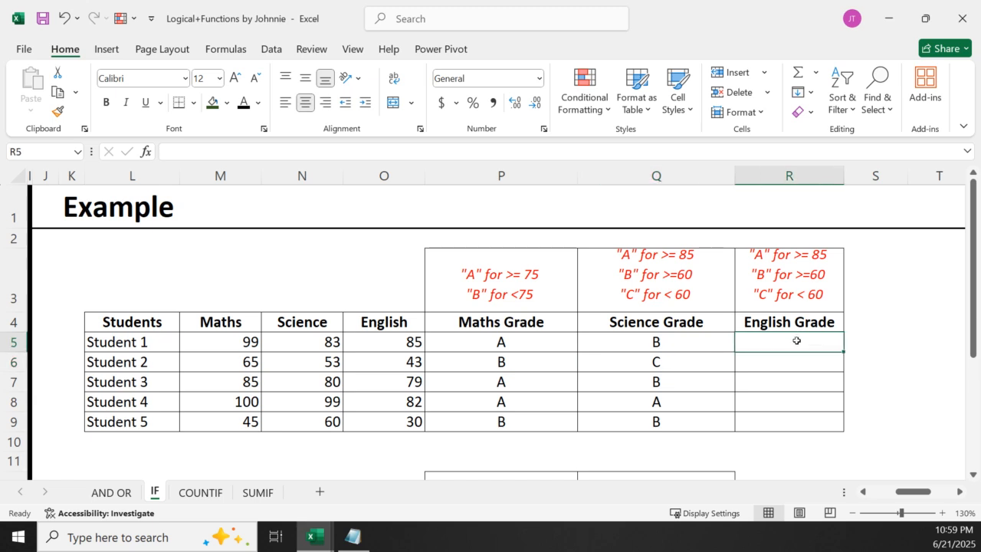
pyautogui.write('=')
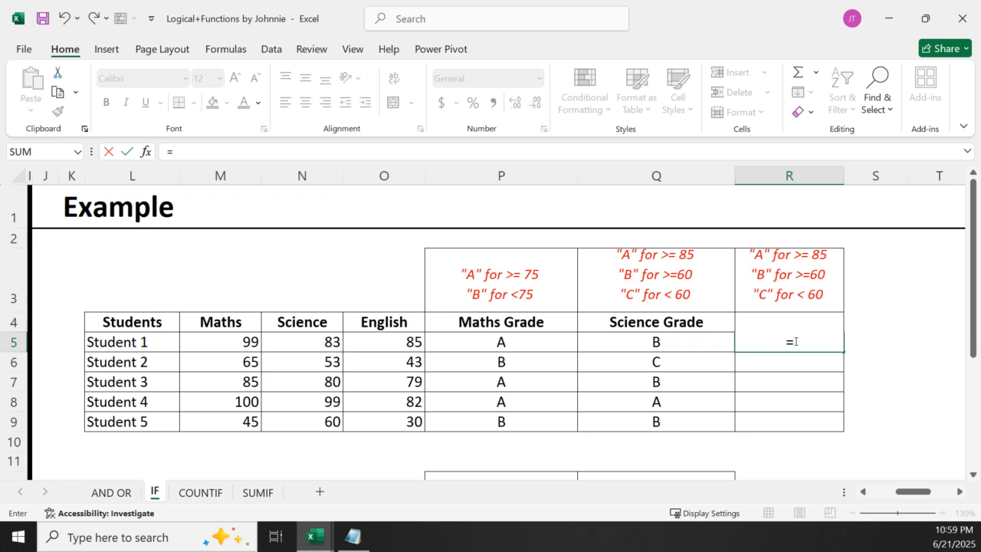
pyautogui.write('if')
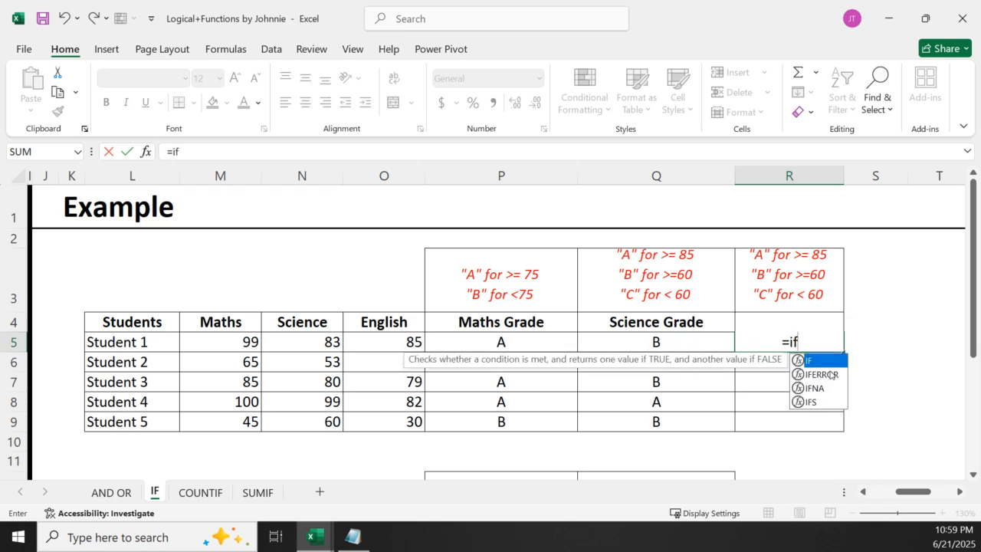
pyautogui.press('Tab')
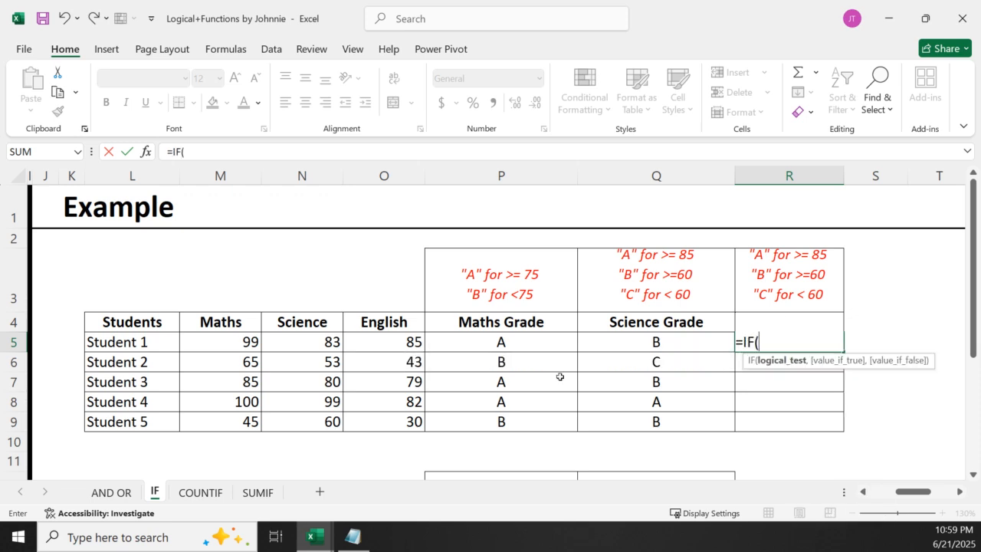
pyautogui.click(383, 341)
pyautogui.write('>=')
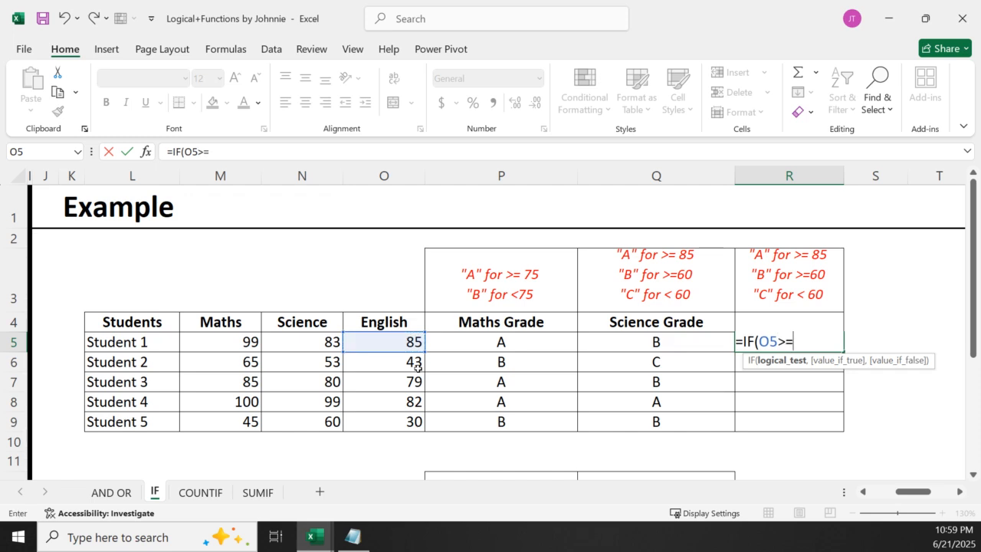
pyautogui.write('85,')
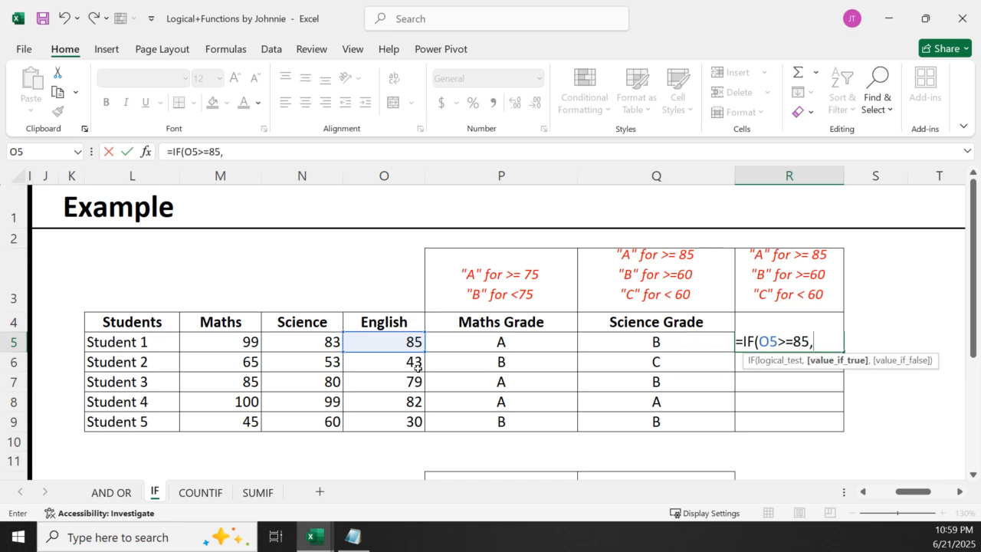
# Give the R5 formula "A" as the value if true and a nested IF as the value if false
pyautogui.click(375, 340)
pyautogui.press('BackSpace')
pyautogui.press('BackSpace')
pyautogui.write('"A",')
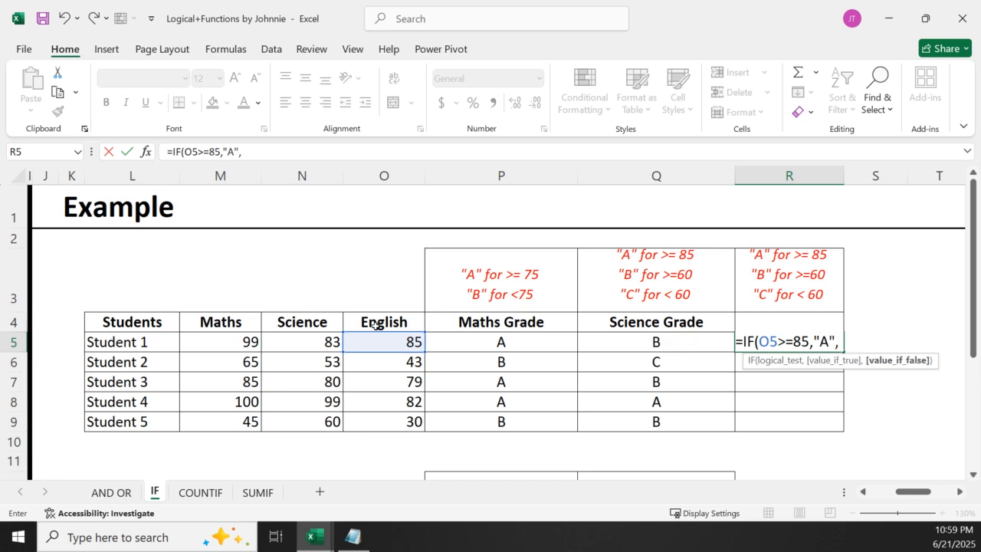
pyautogui.write('if')
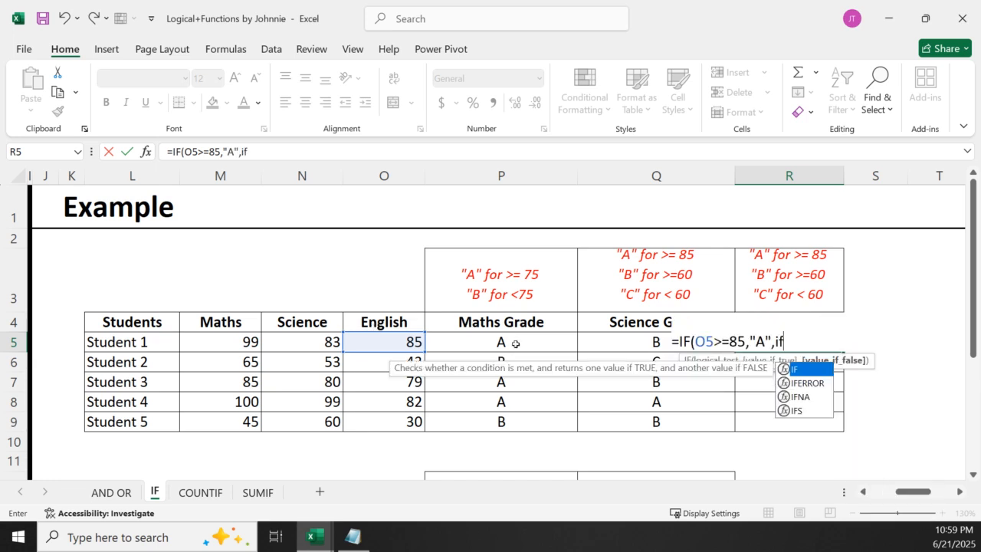
pyautogui.doubleClick(812, 371)
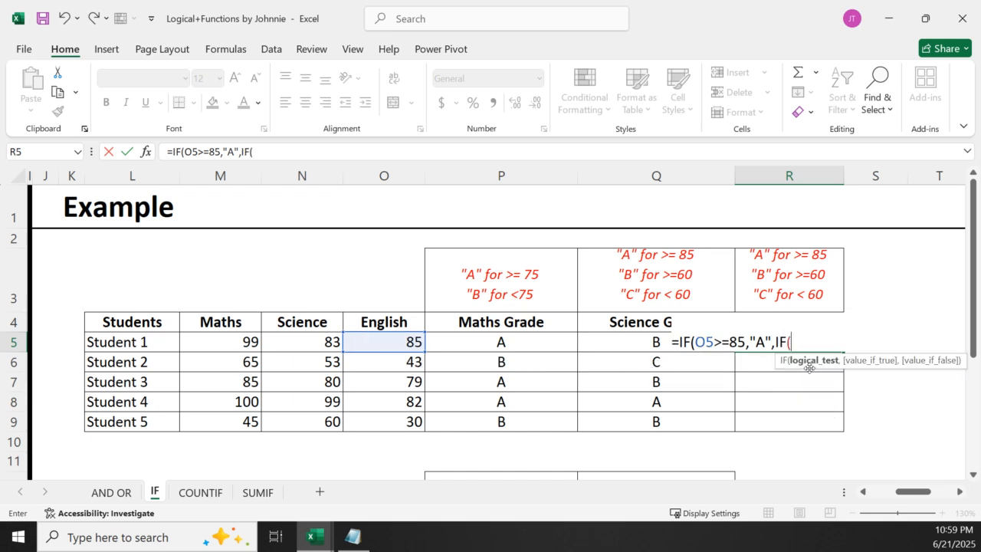
# Complete the R5 formula with the inner test O5>=60, results "B" and "C", and both closing brackets
pyautogui.click(384, 340)
pyautogui.write('>=')
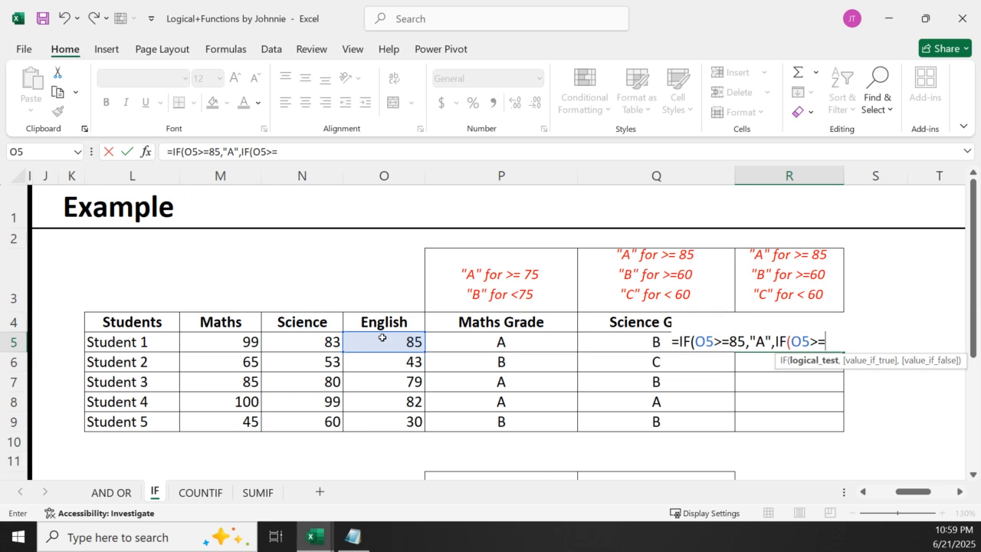
pyautogui.write('60,"')
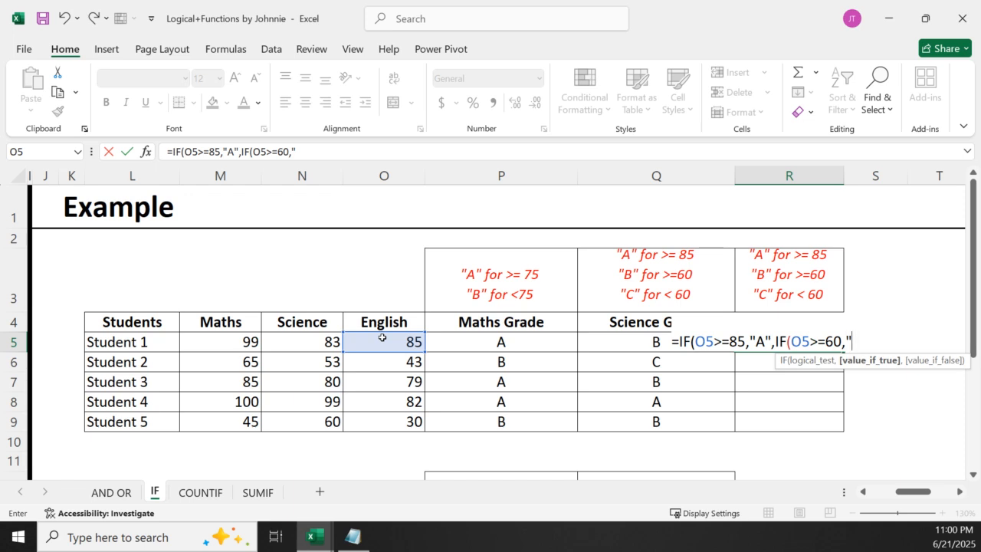
pyautogui.write('B","')
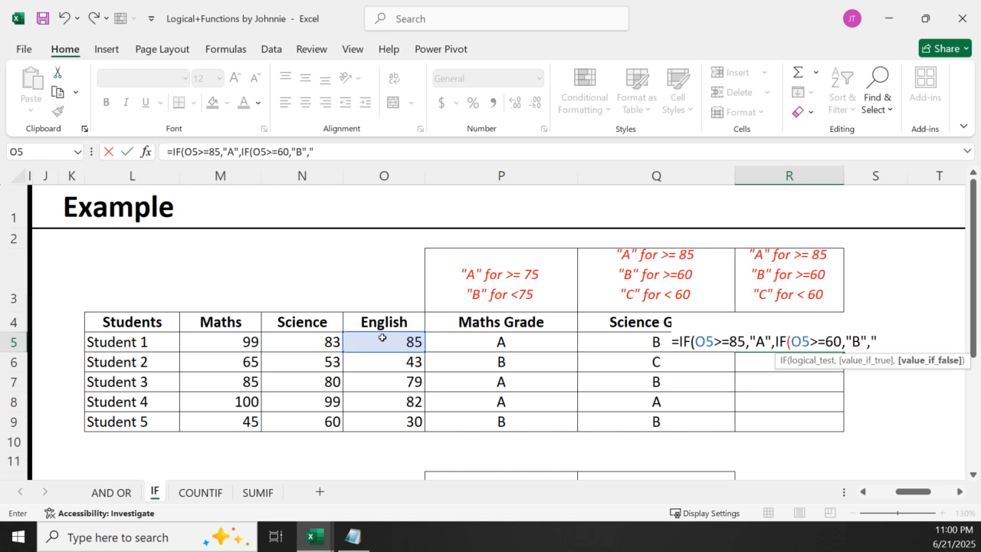
pyautogui.write('C"))')
pyautogui.press('Return')
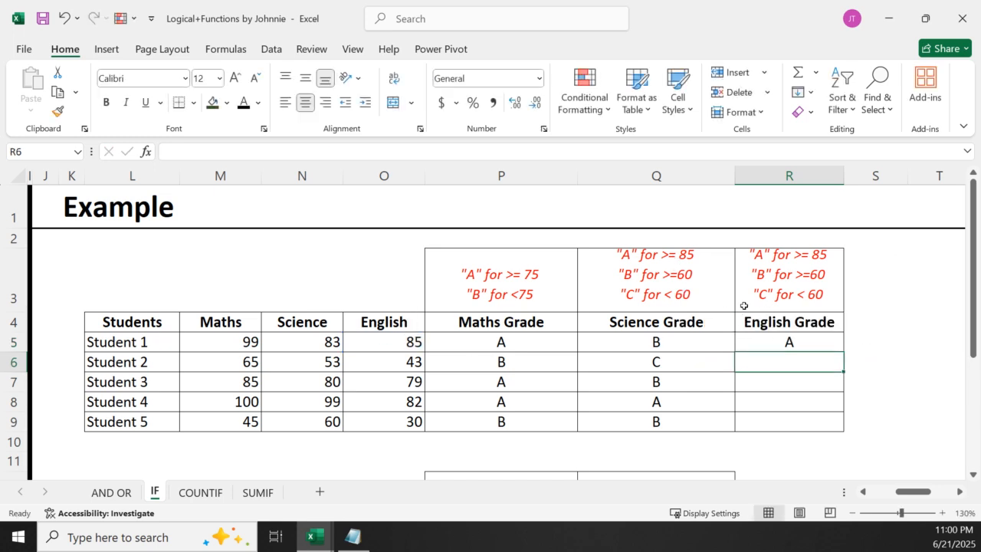
# Fill the English Grade formula from R5 down through Student 5's row in R9
pyautogui.click(789, 341)
pyautogui.doubleClick(843, 351)
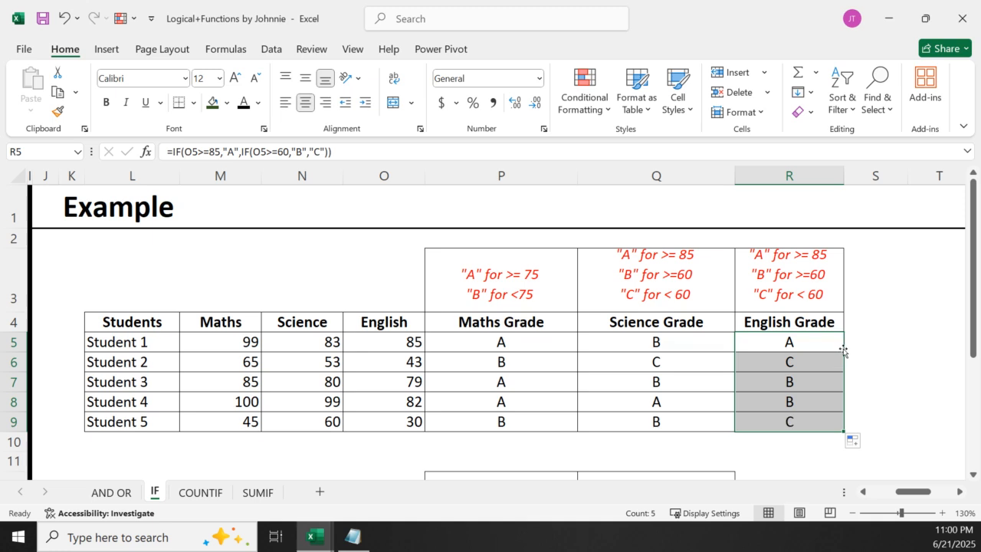
pyautogui.click(854, 425)
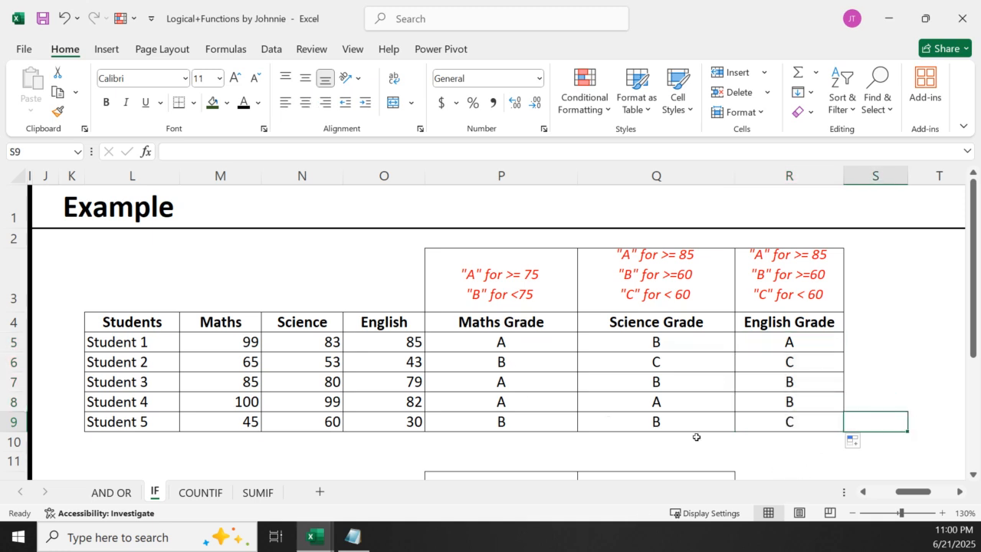